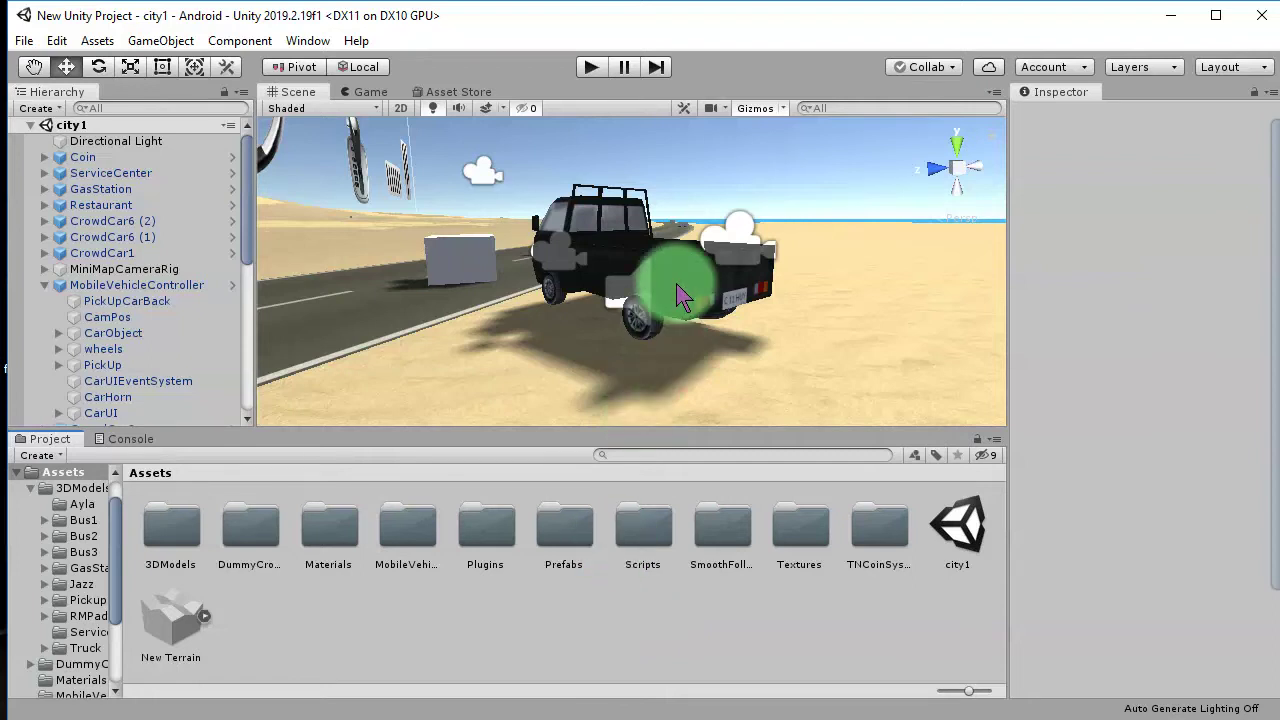
# - Inspect the pickup's CarObject in the scene from its rear and side
pyautogui.click(120, 317)
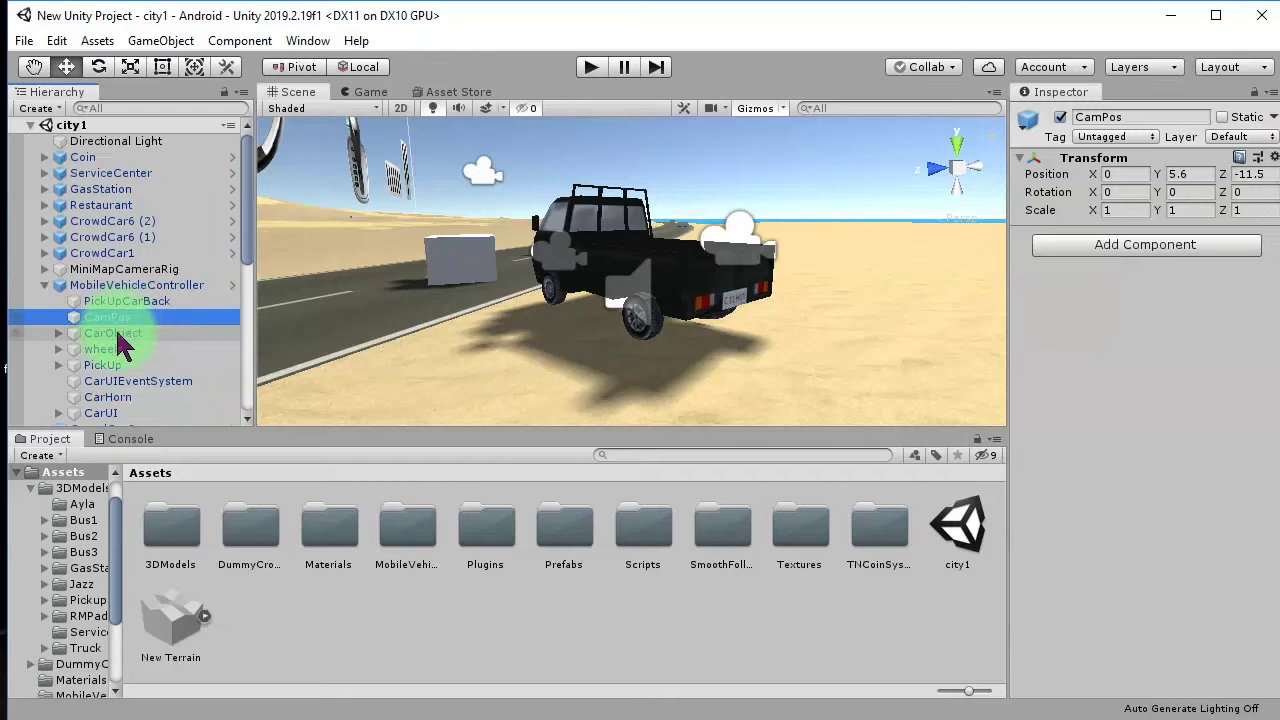
pyautogui.click(115, 333)
pyautogui.keyDown('alt'); pyautogui.moveTo(638, 240); pyautogui.dragTo(492, 310); pyautogui.keyUp('alt')
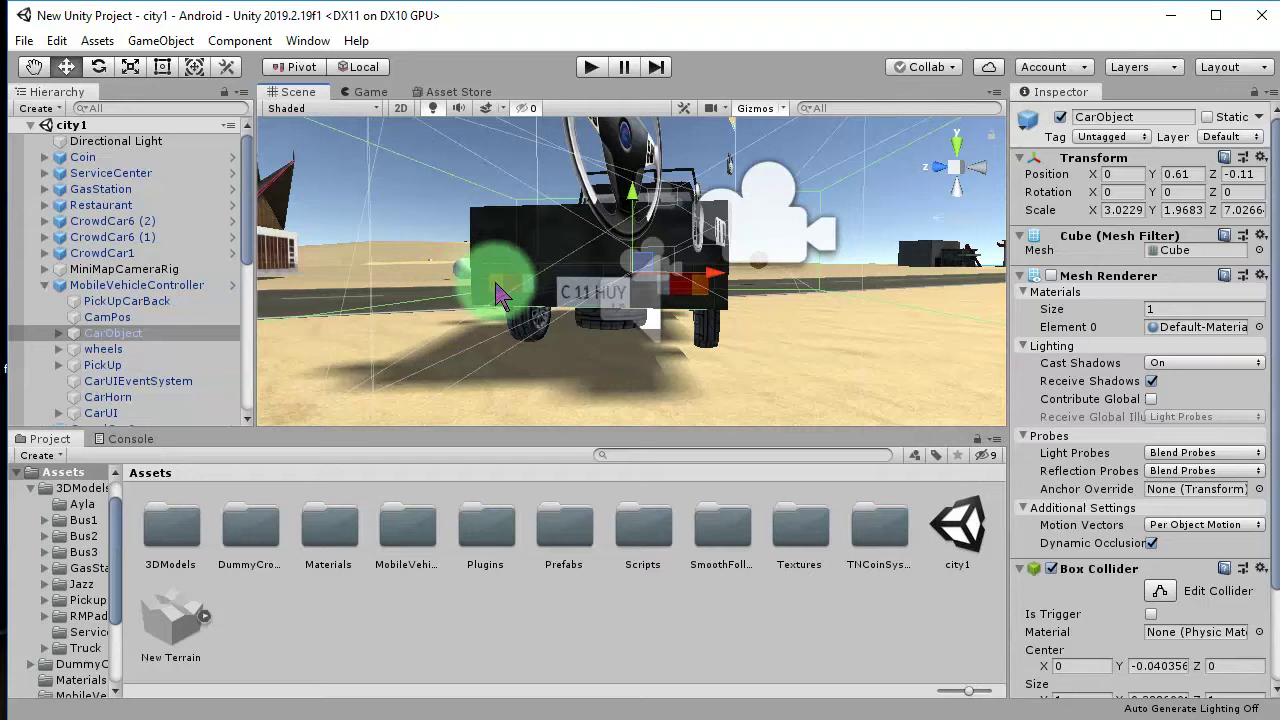
pyautogui.press('alt')
pyautogui.keyDown('alt'); pyautogui.moveTo(874, 281); pyautogui.dragTo(730, 336); pyautogui.keyUp('alt')
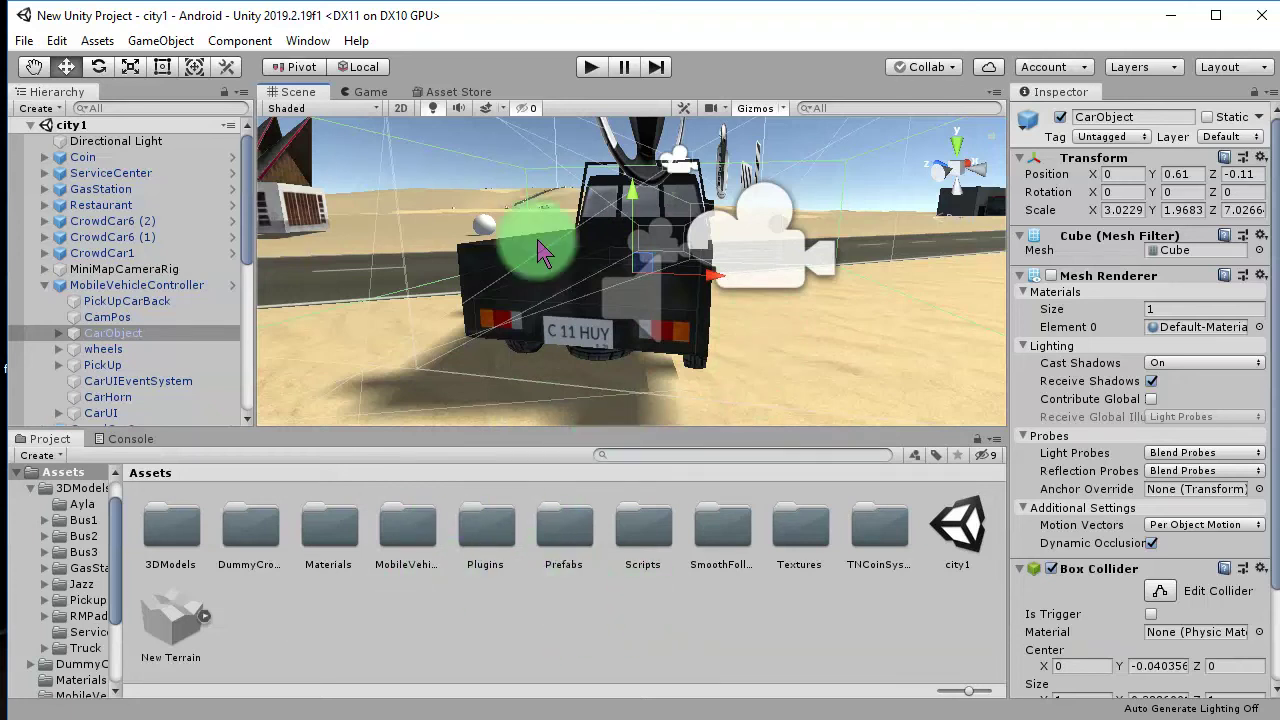
pyautogui.keyDown('alt'); pyautogui.moveTo(509, 349); pyautogui.dragTo(605, 262); pyautogui.keyUp('alt')
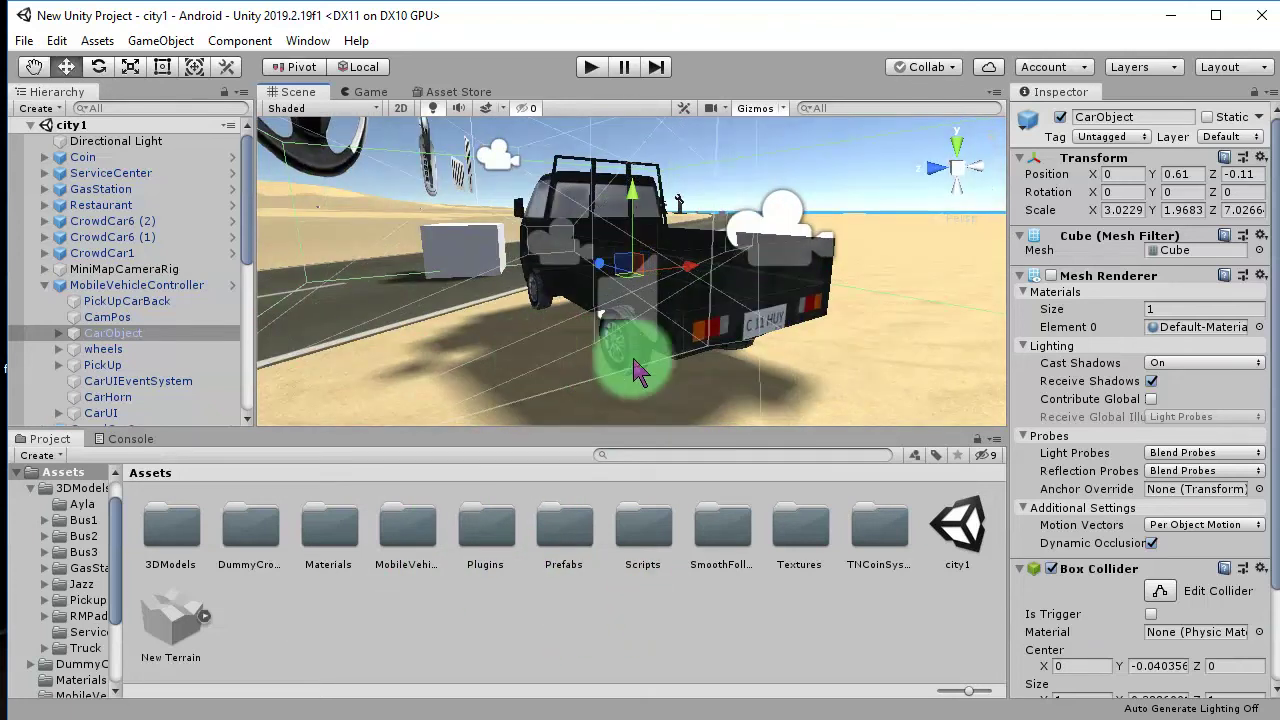
# - Find the PickUp model in the MobileVehicleController assets folder and reveal its file in File Explorer
pyautogui.click(410, 560)
pyautogui.doubleClick(408, 530)
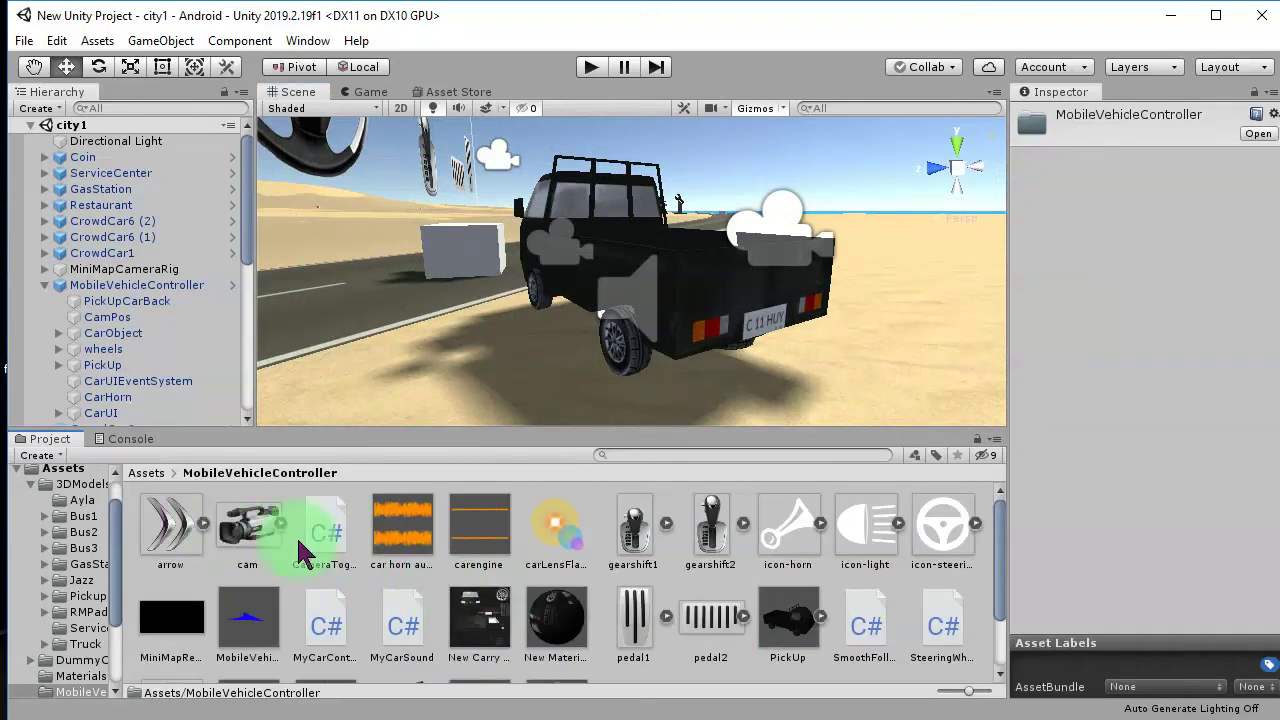
pyautogui.scroll(-2, 700, 585)
pyautogui.scroll(2, 601, 498)
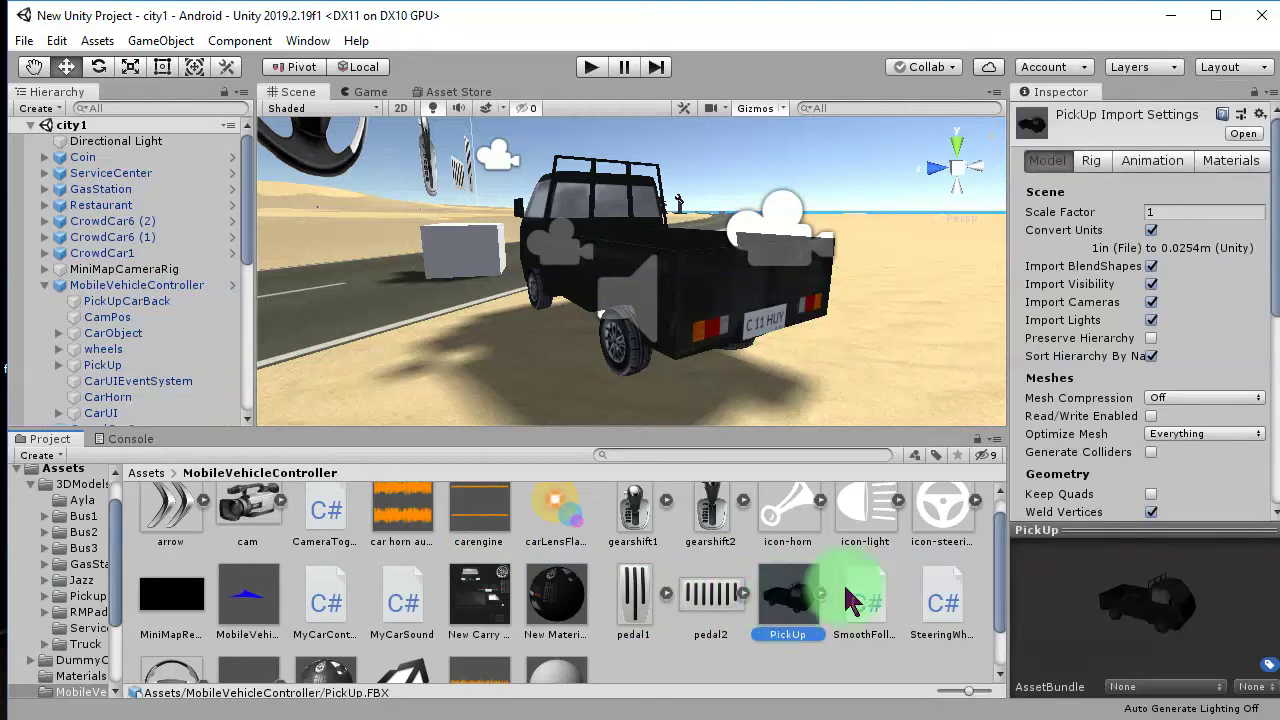
pyautogui.rightClick(795, 603)
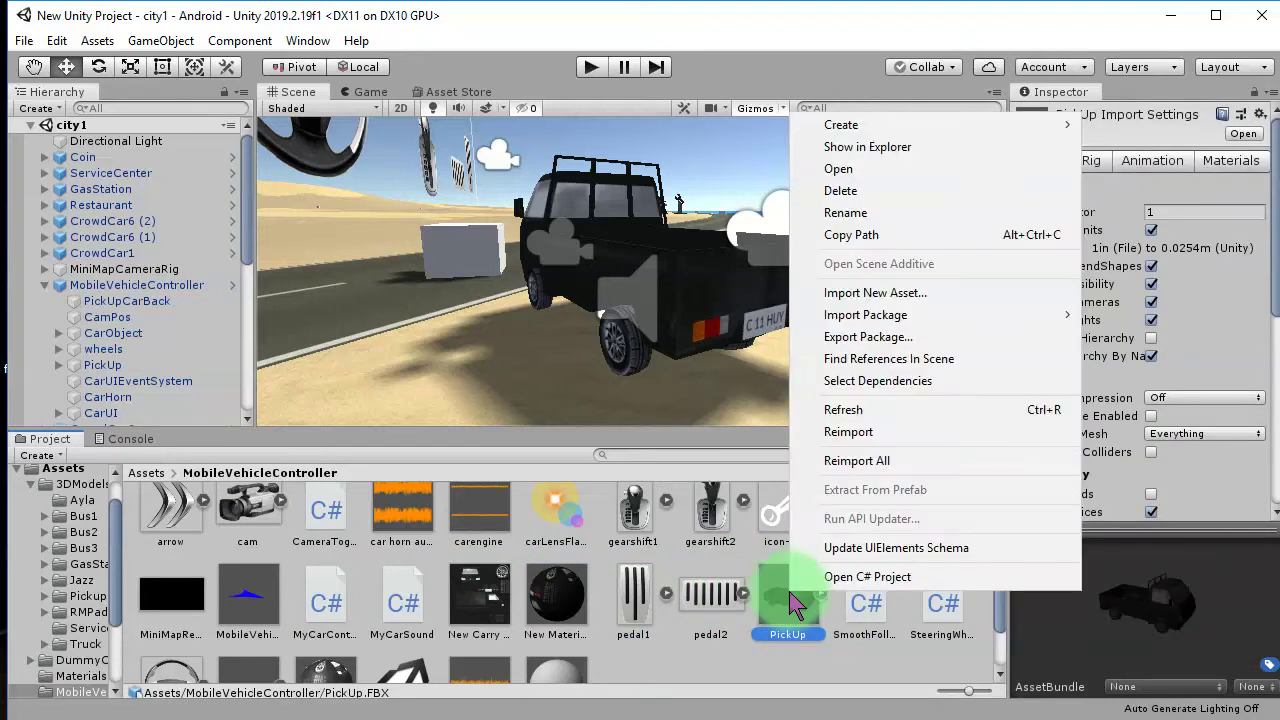
pyautogui.click(897, 163)
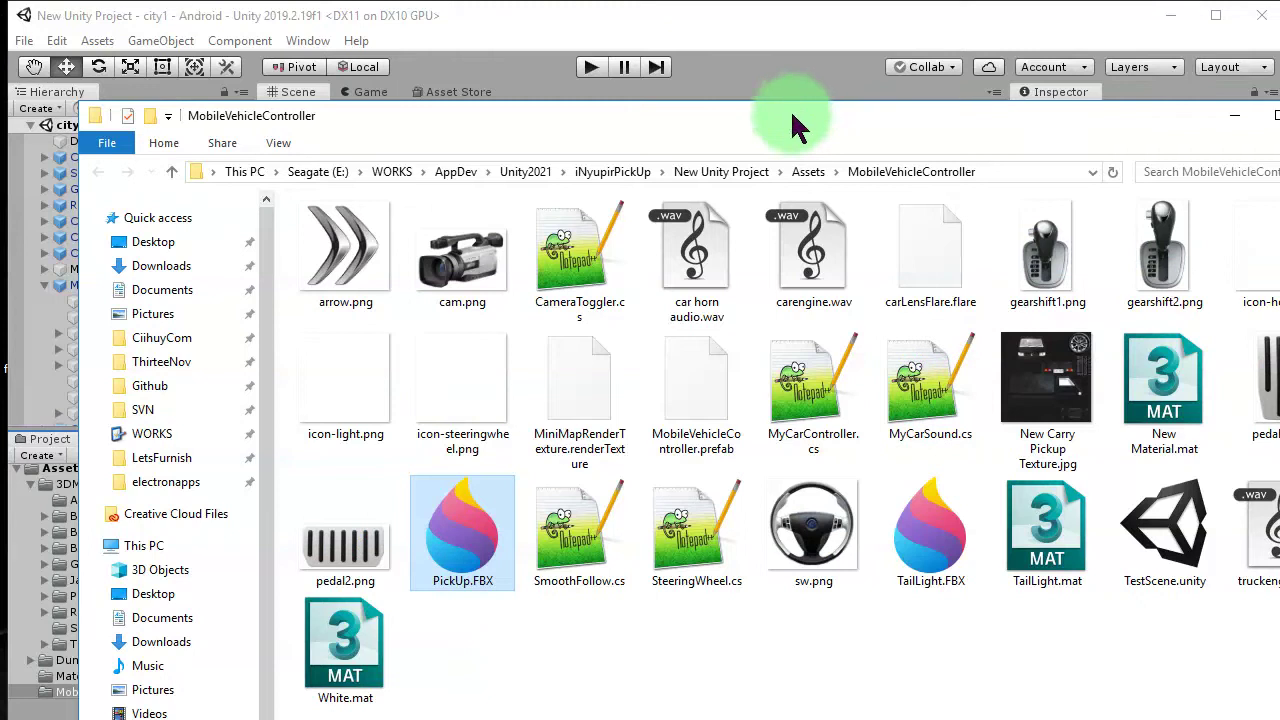
# - Collapse the Quick access and This PC trees and move the folder window so all its files fit on screen
pyautogui.click(91, 218)
pyautogui.click(91, 281)
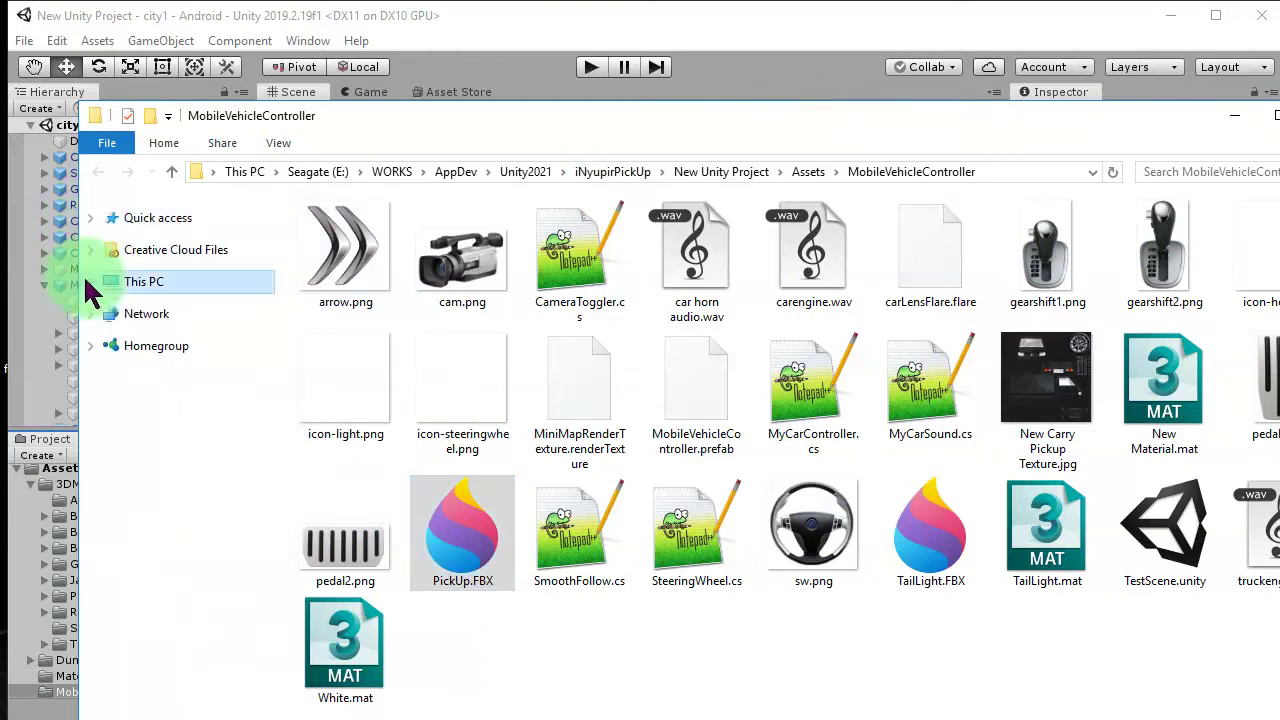
pyautogui.moveTo(874, 109); pyautogui.dragTo(757, 80)
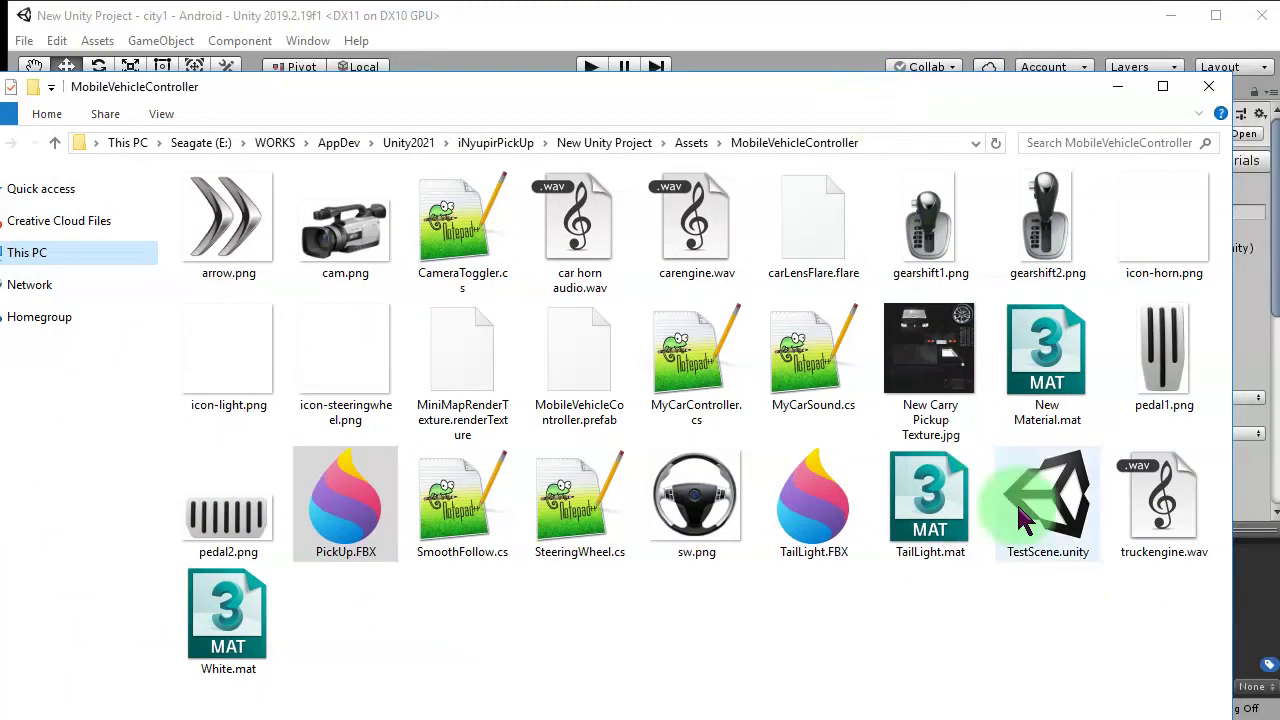
# - Examine the TailLight.FBX and PickUp.FBX model files and the actions available for PickUp.FBX
pyautogui.click(823, 540)
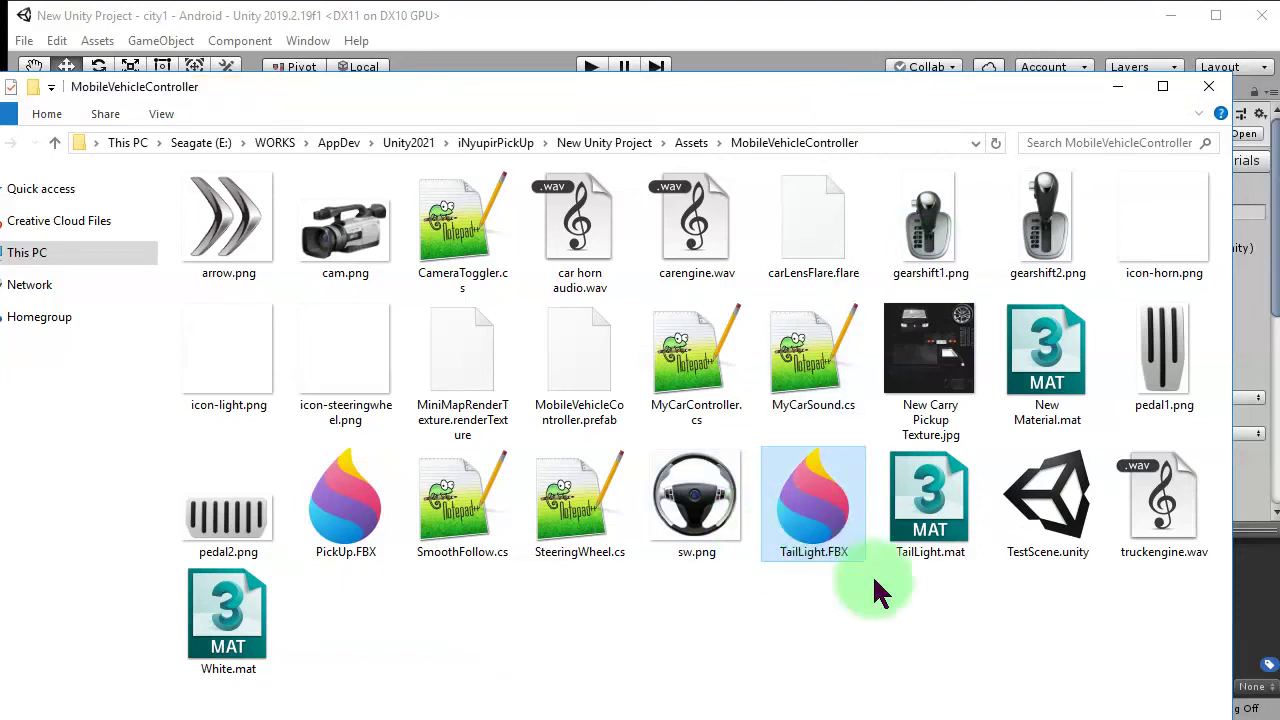
pyautogui.click(813, 605)
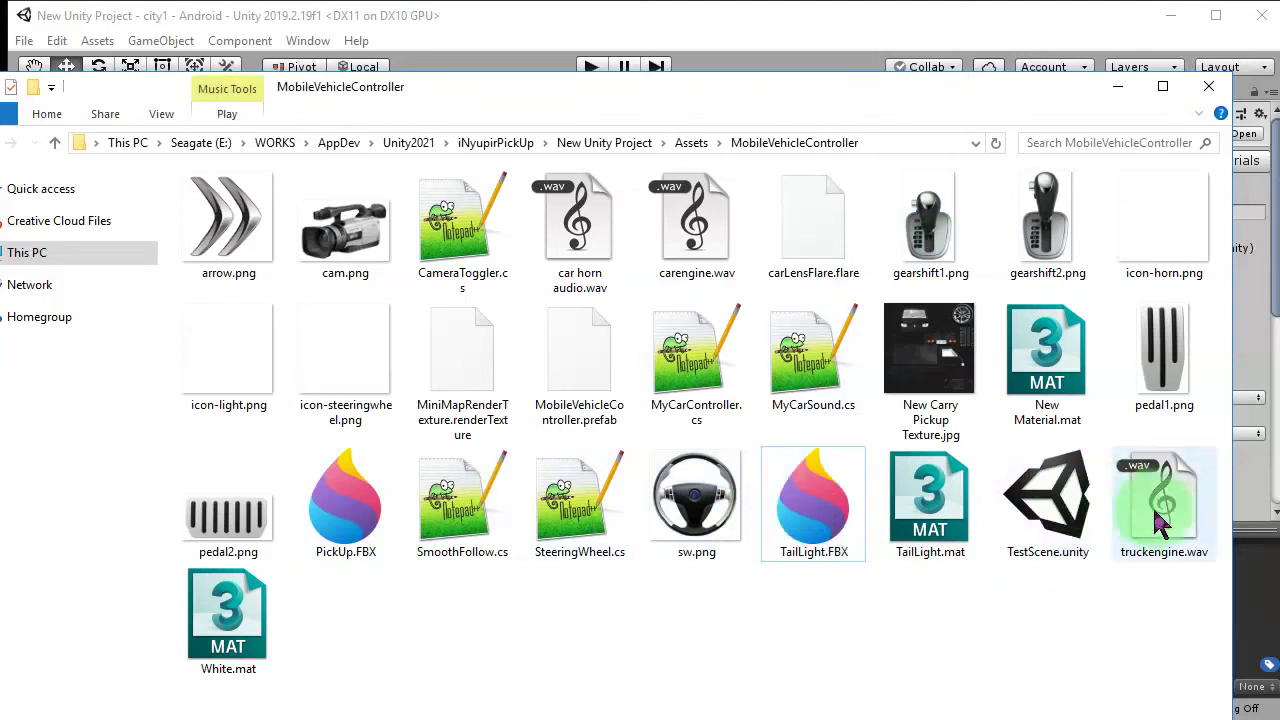
pyautogui.click(350, 515)
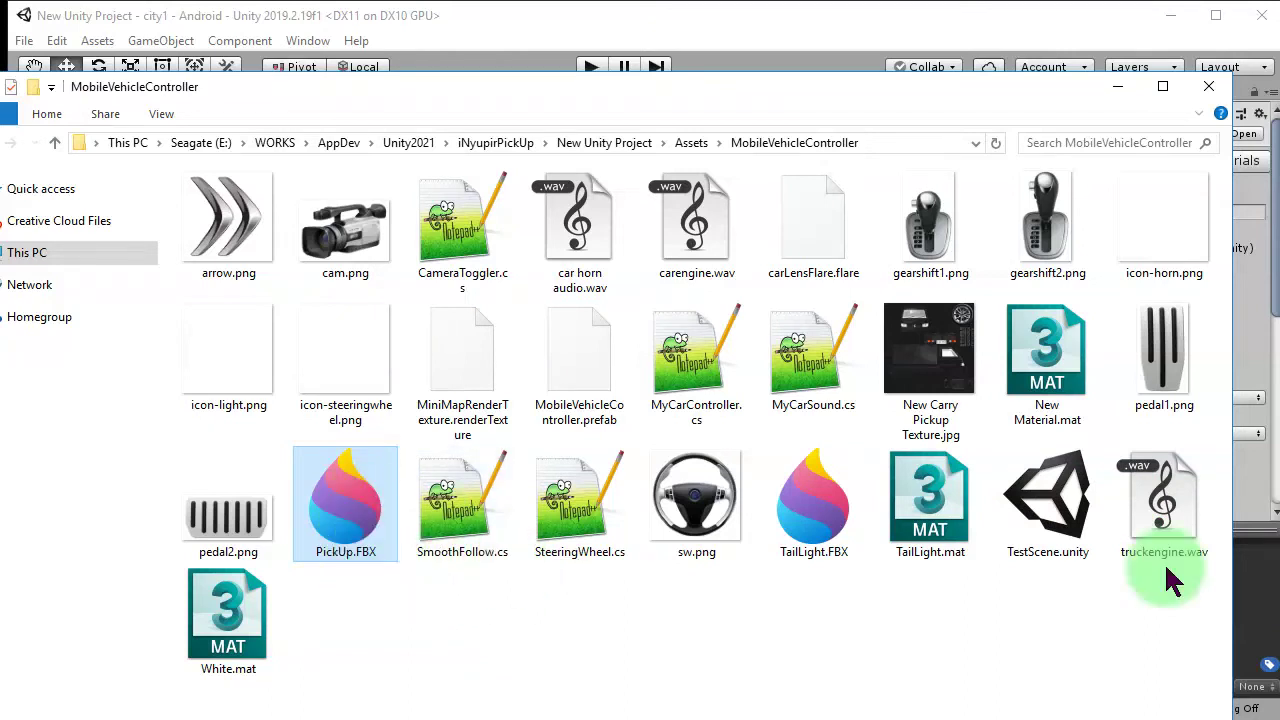
pyautogui.click(386, 600)
pyautogui.click(350, 530)
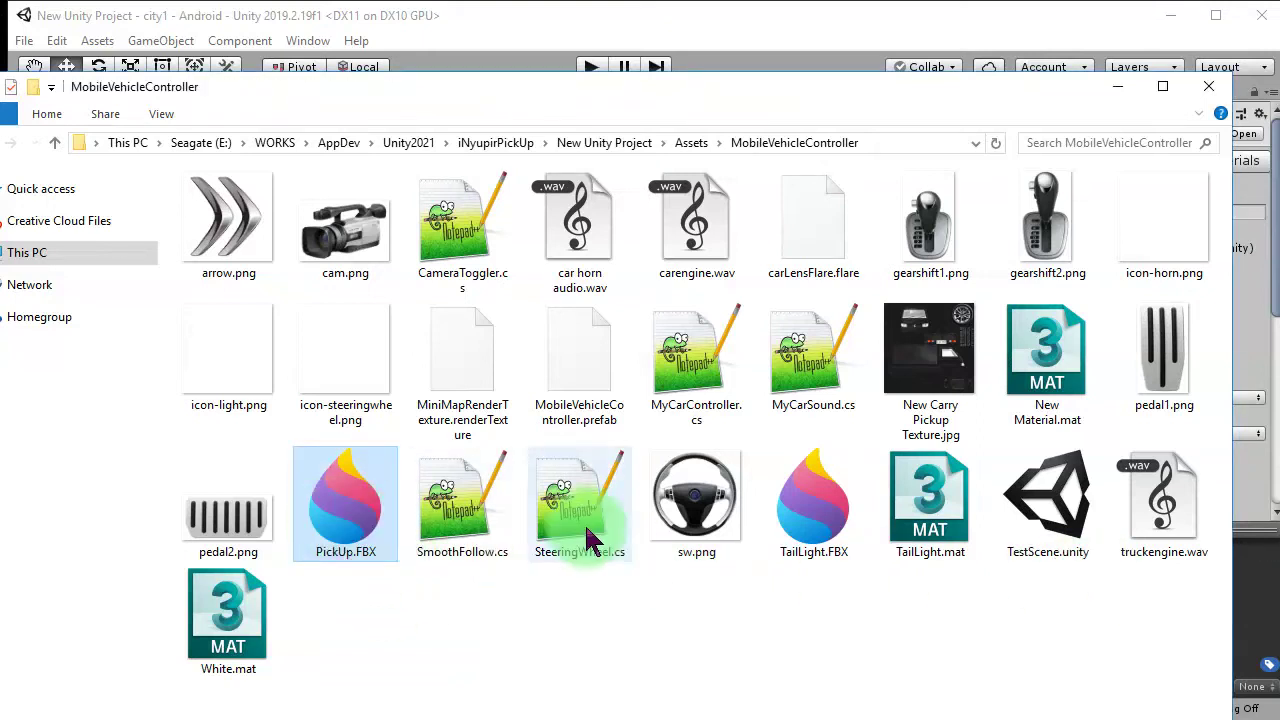
pyautogui.rightClick(345, 531)
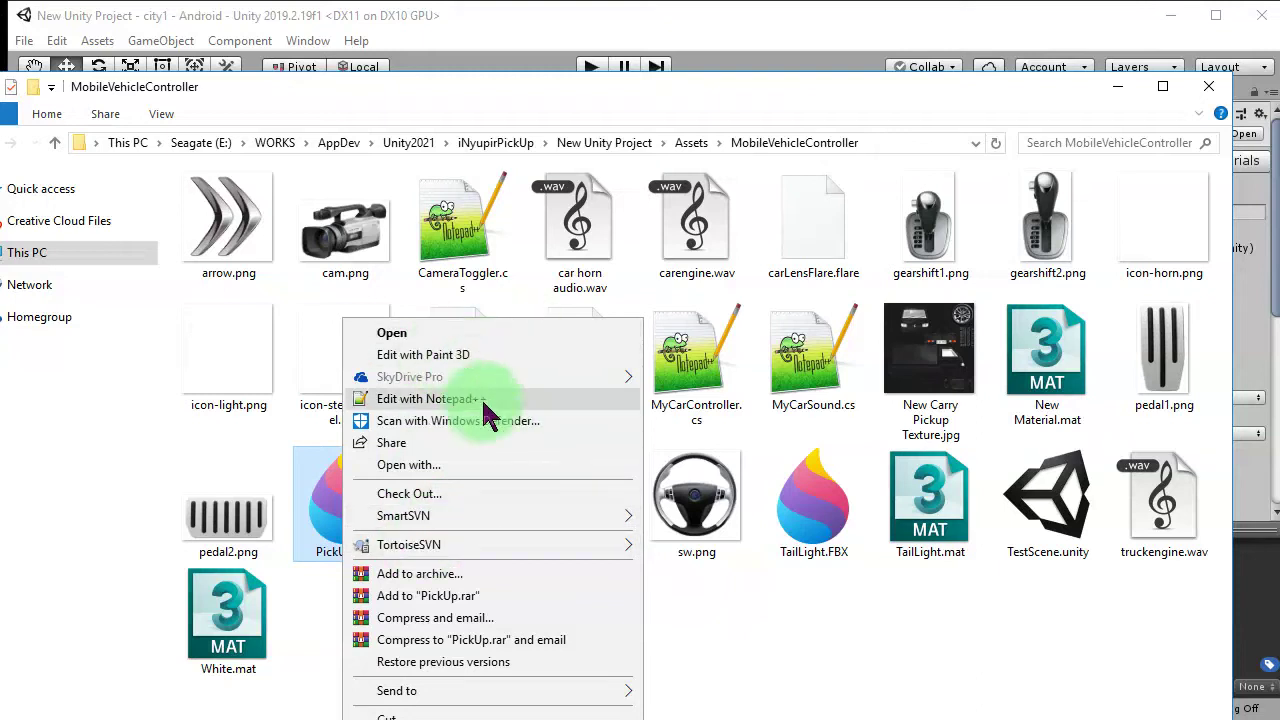
pyautogui.click(880, 630)
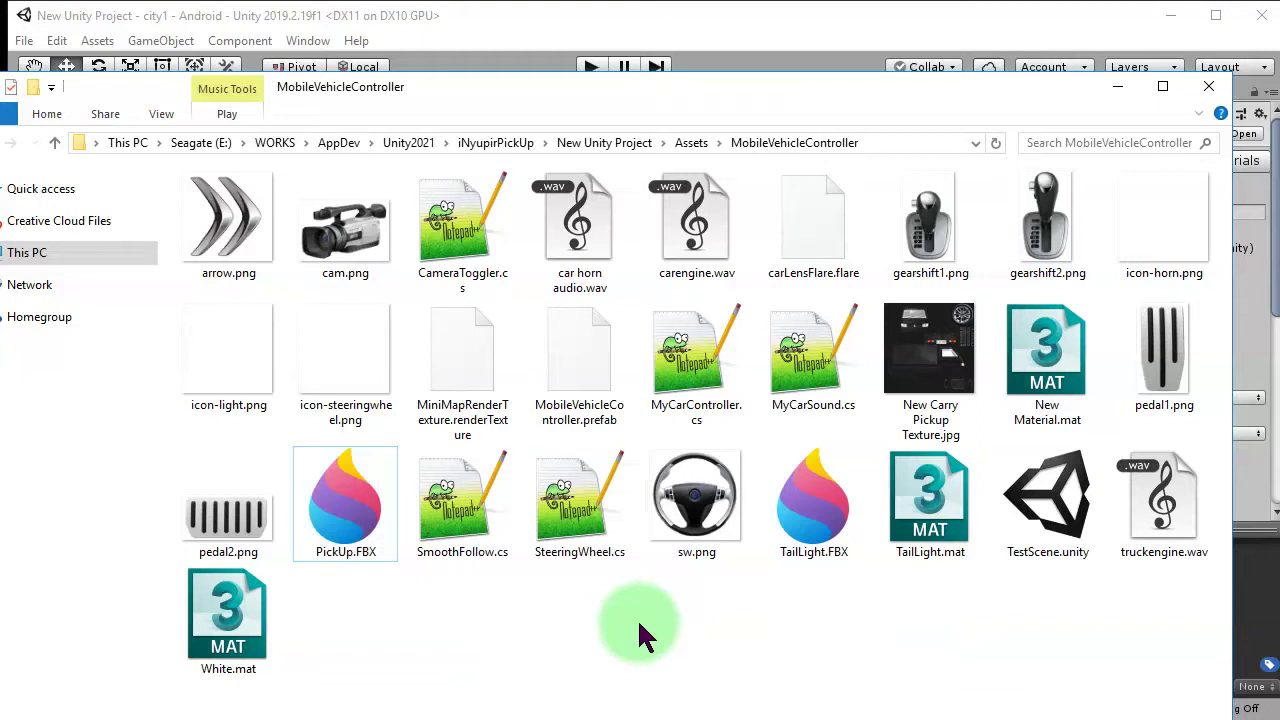
# - Launch 3ds Max
pyautogui.press('super')
pyautogui.write('3ds')
pyautogui.press('Return')
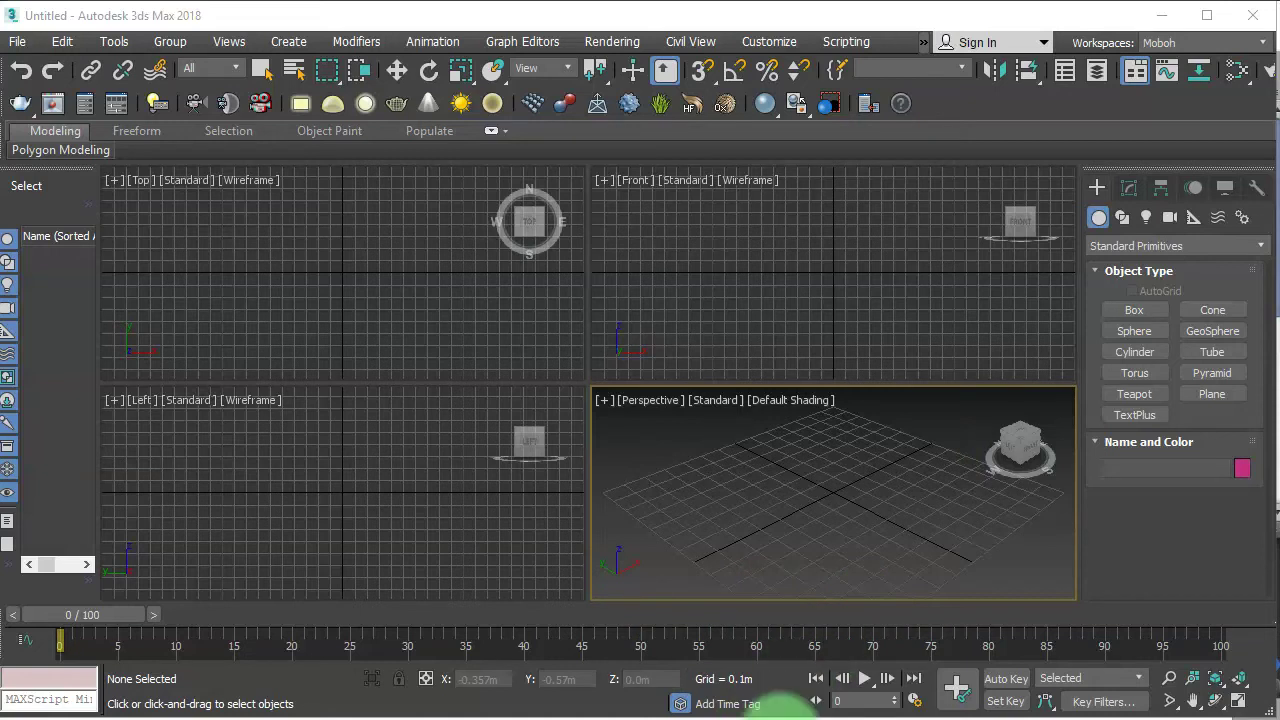
# - Arrange the MobileVehicleController folder window so it covers only part of the full-size 3ds Max workspace
pyautogui.click(778, 706)
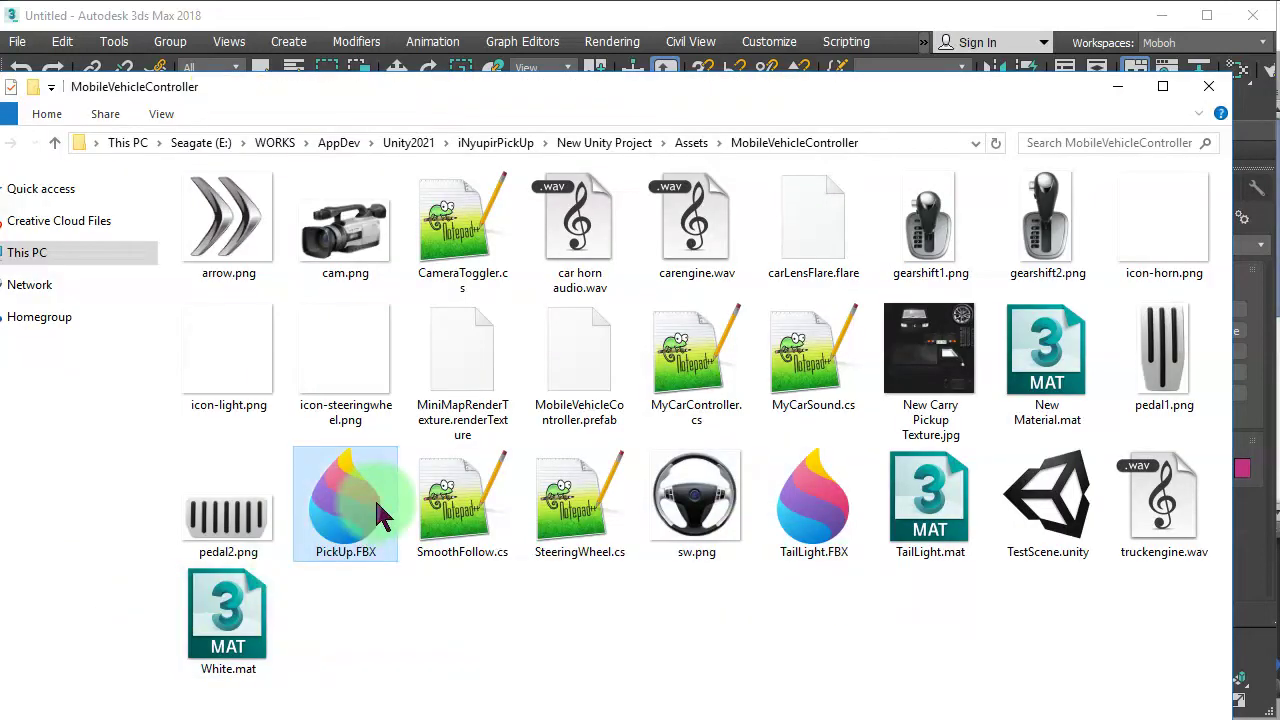
pyautogui.moveTo(613, 98); pyautogui.dragTo(1278, 310)
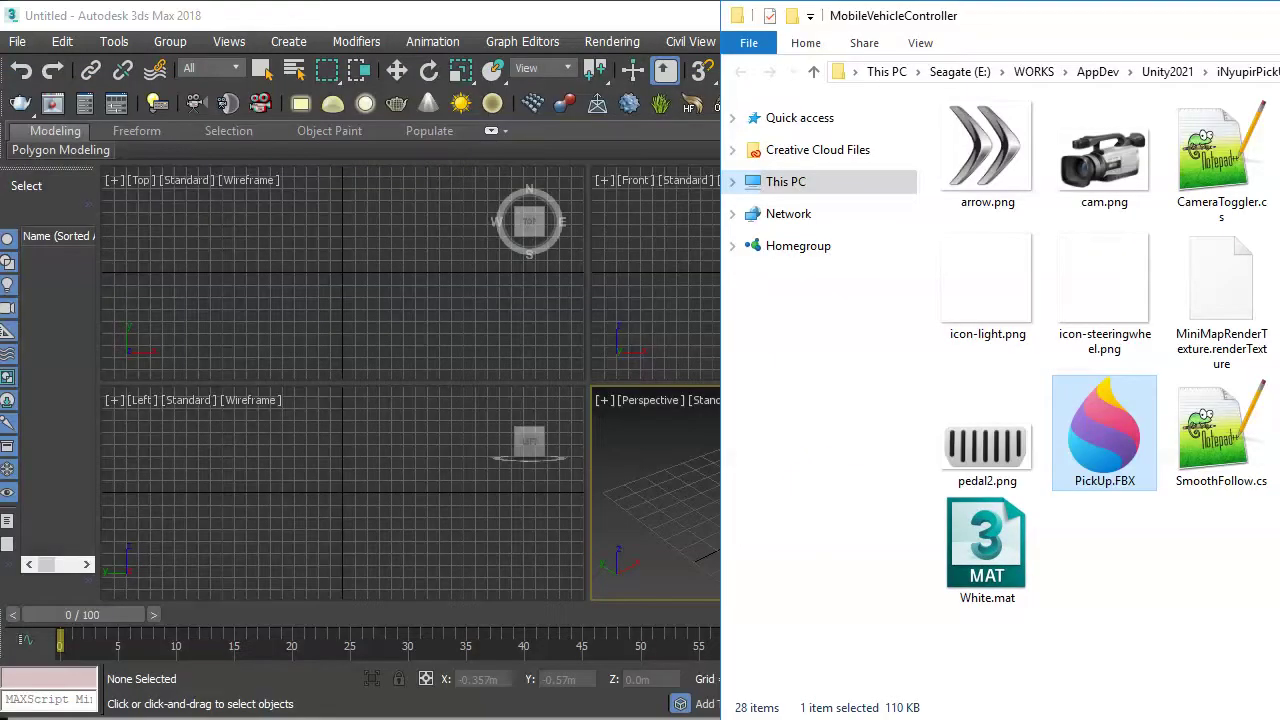
pyautogui.click(252, 368)
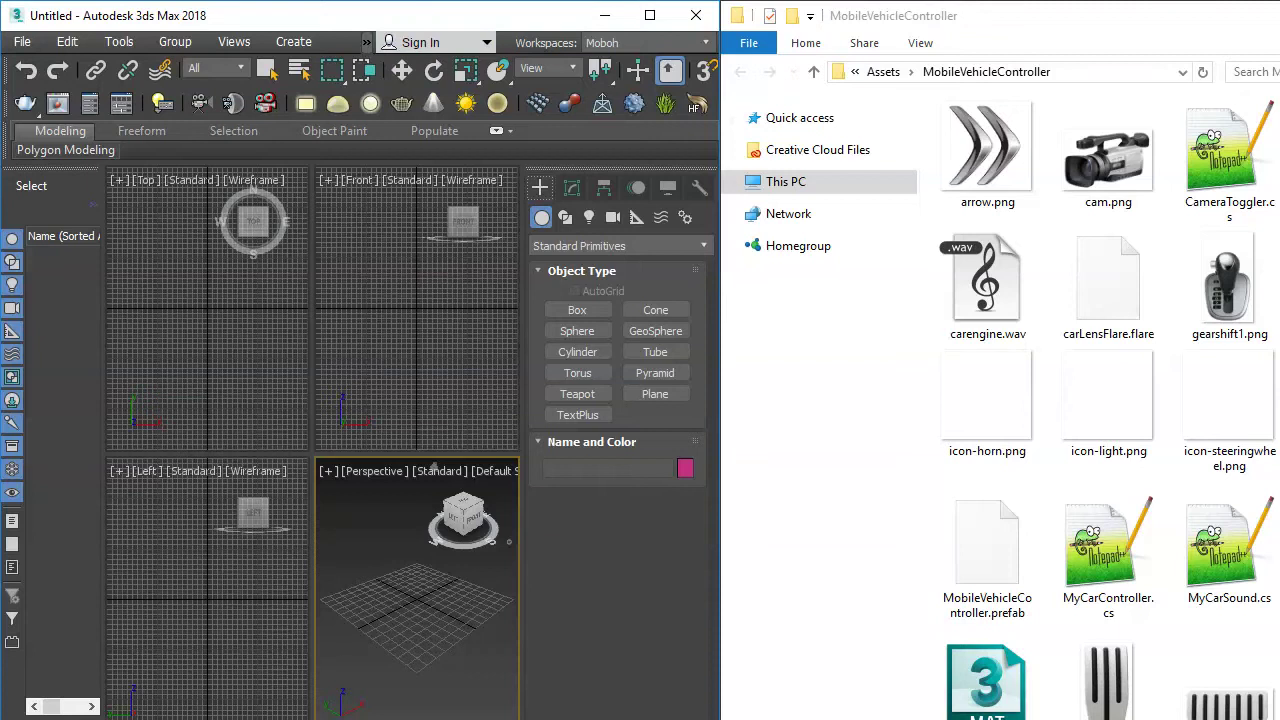
pyautogui.moveTo(391, 23); pyautogui.dragTo(972, 0)
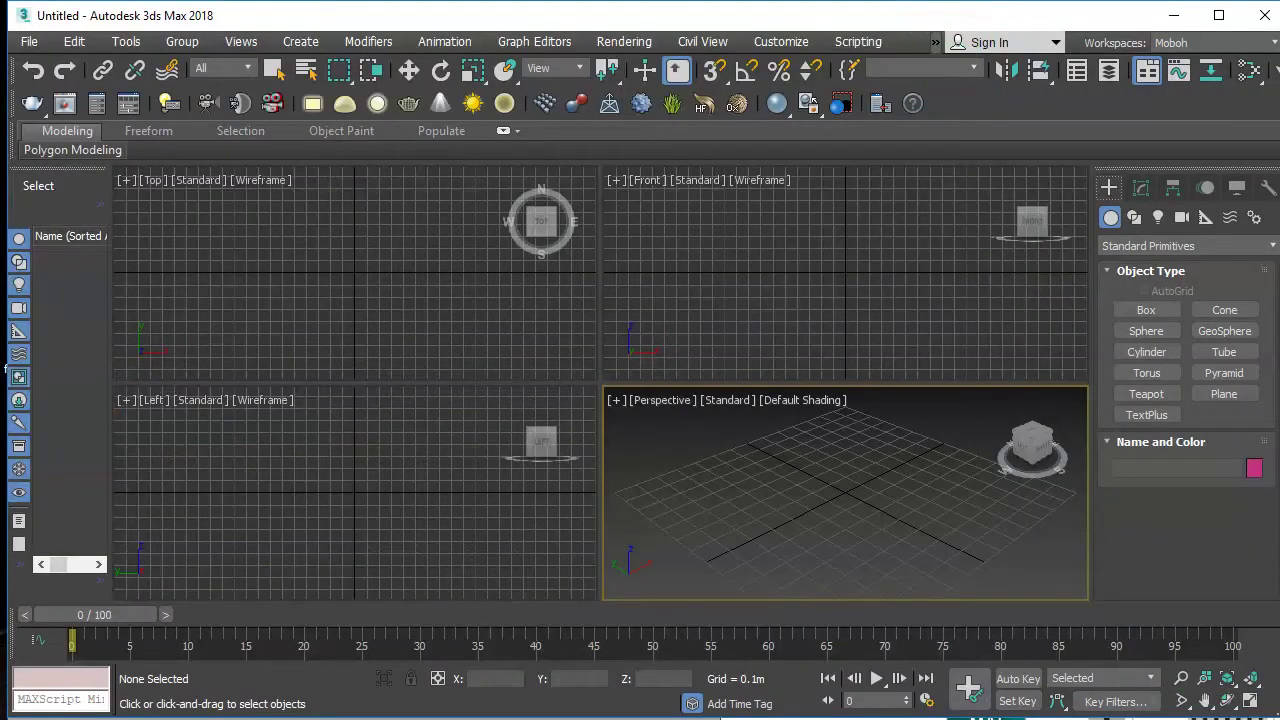
pyautogui.hotkey('alt', 'Tab')
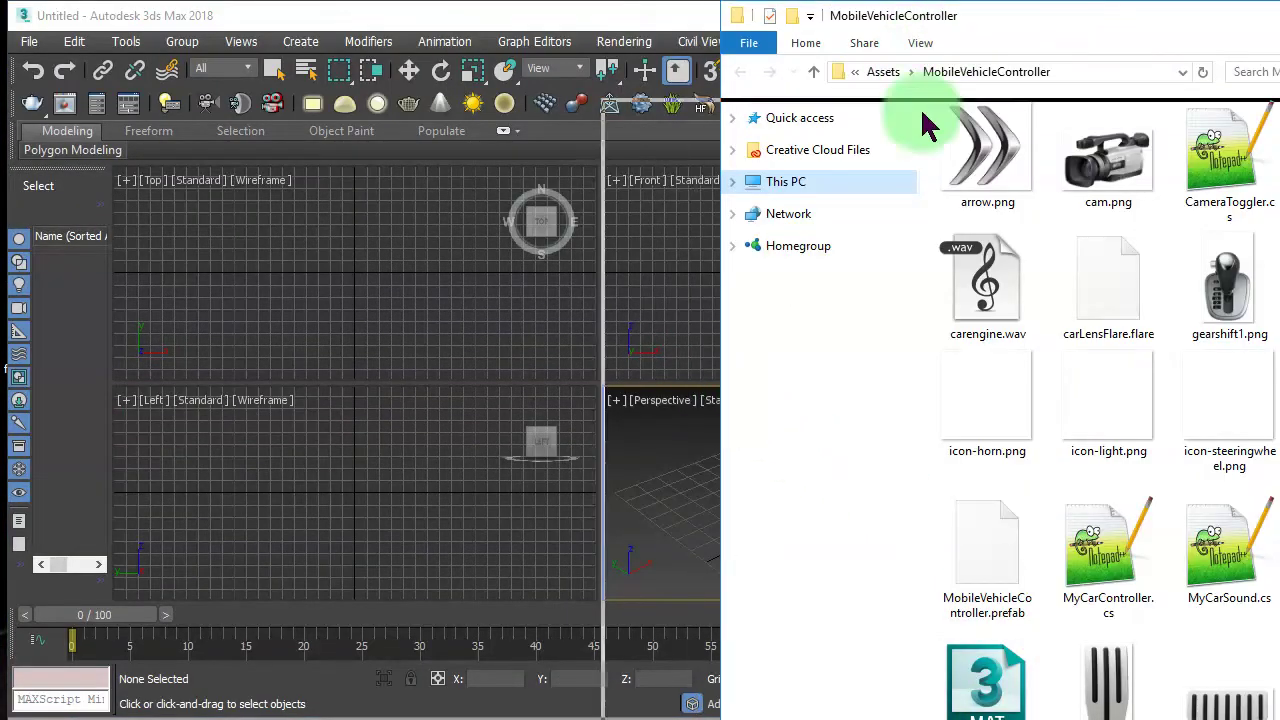
pyautogui.press('super+Down')
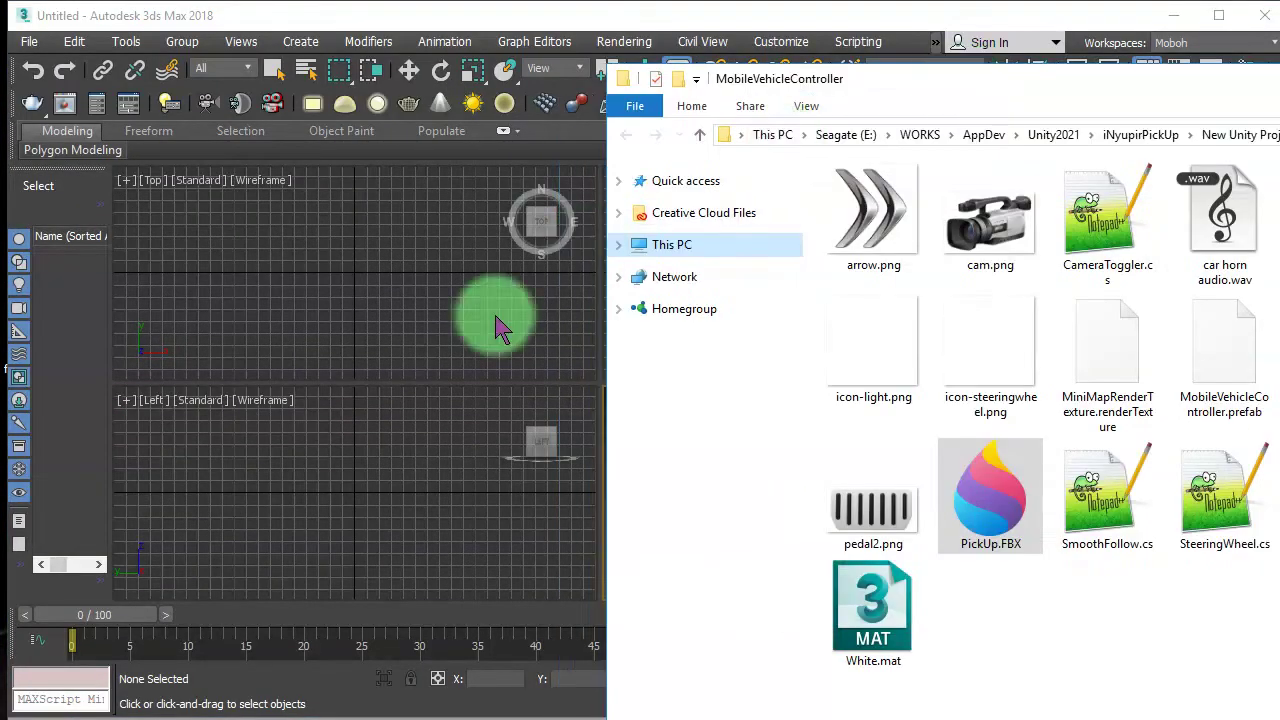
# - Maximize the Perspective viewport in 3ds Max
pyautogui.click(489, 320)
pyautogui.click(668, 490)
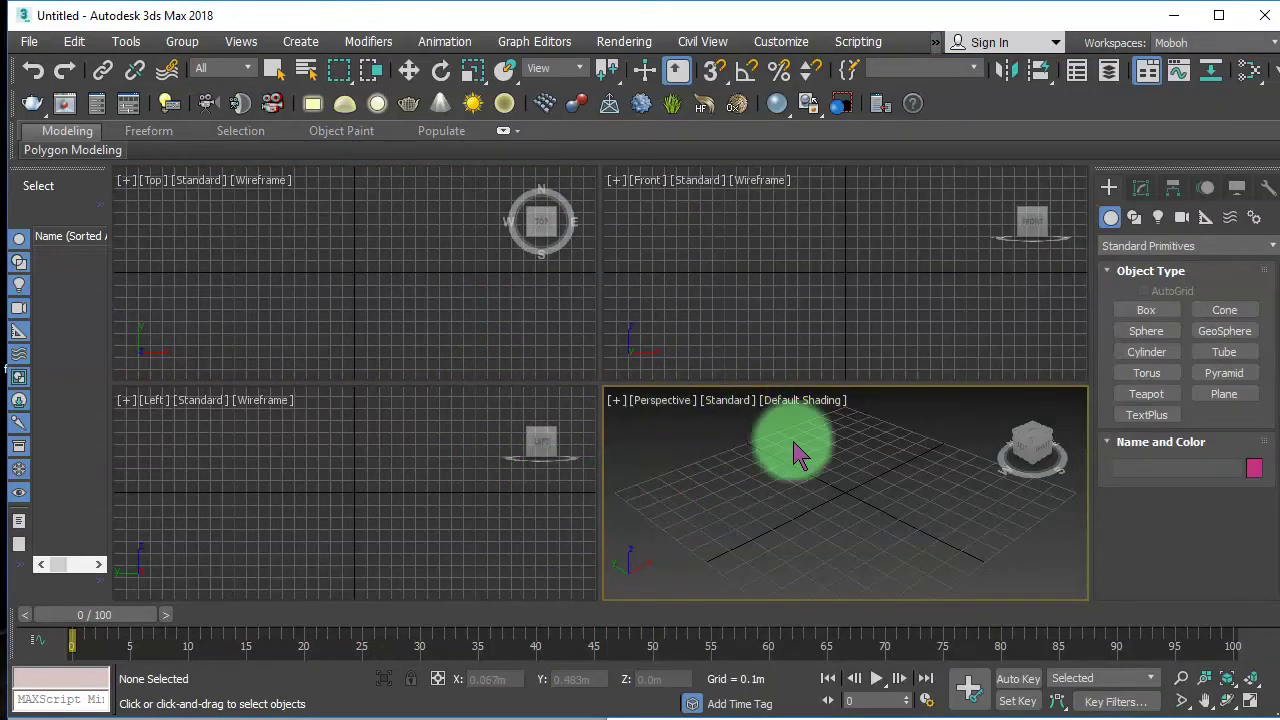
pyautogui.hotkey('alt', 'w')
# - Import PickUp.FBX from the MobileVehicleController folder into the Perspective viewport and place the truck in the scene
pyautogui.click(1050, 715)
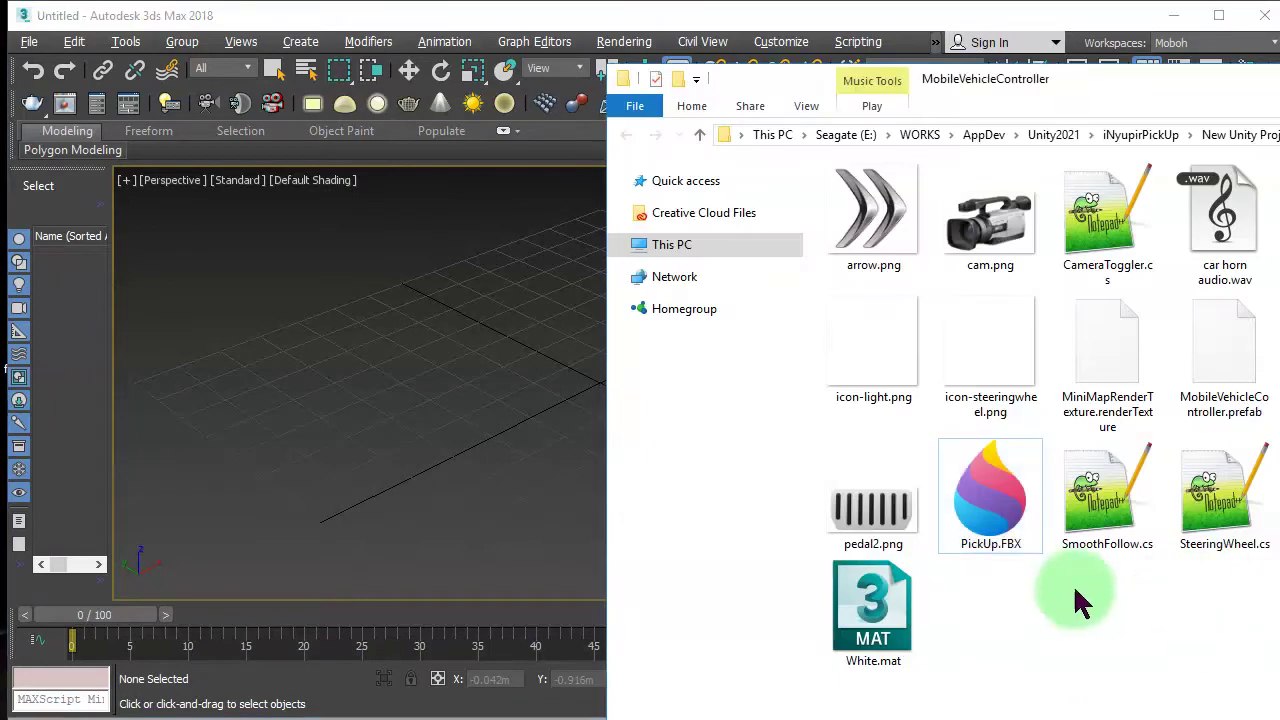
pyautogui.moveTo(983, 513); pyautogui.dragTo(523, 432)
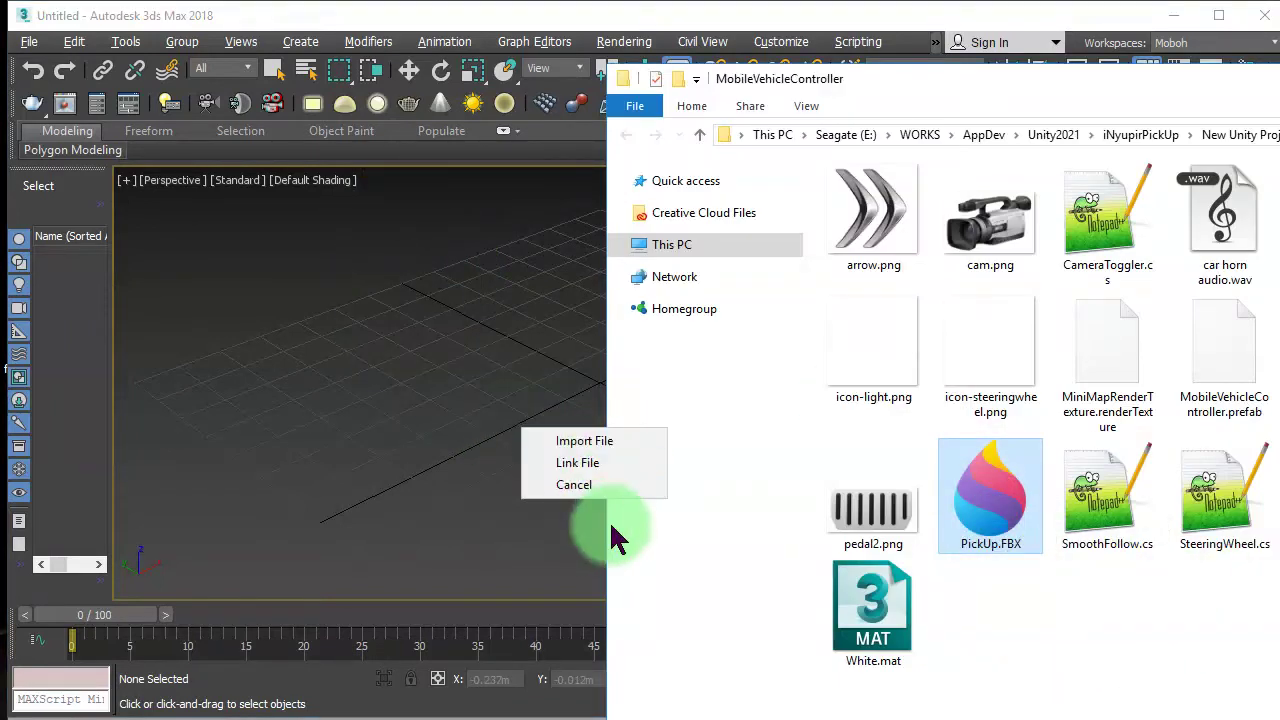
pyautogui.click(621, 440)
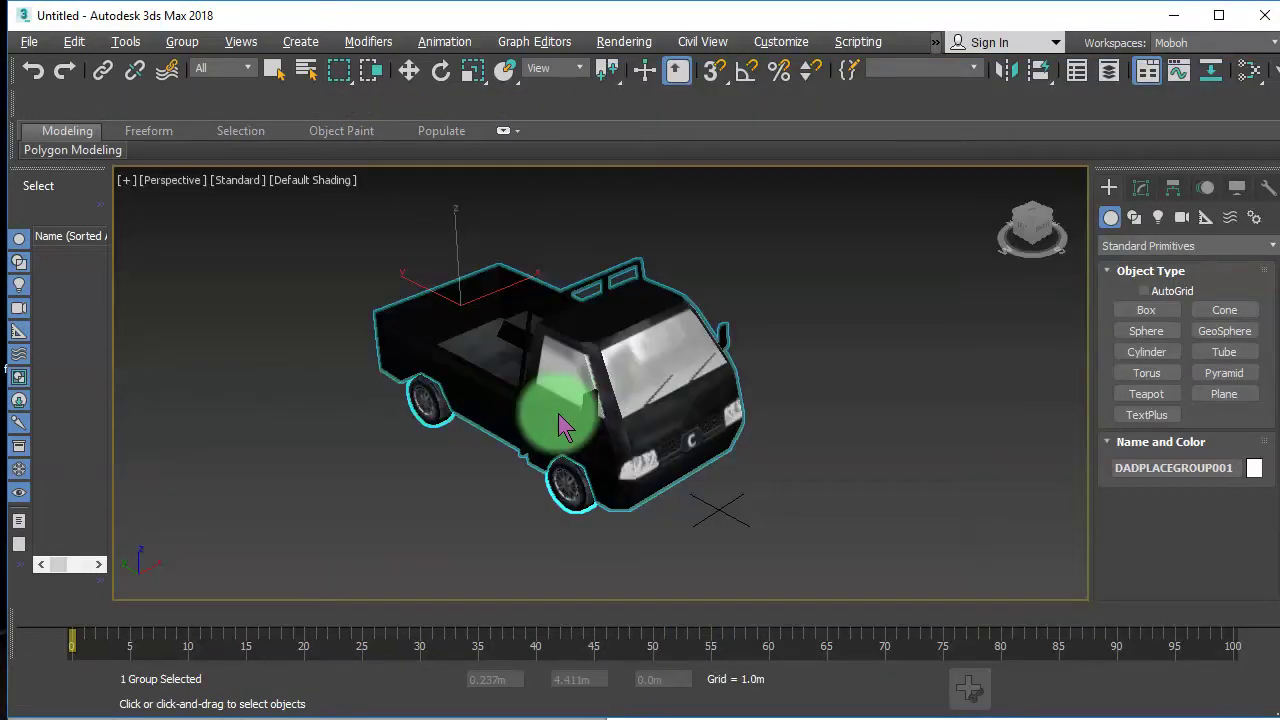
pyautogui.moveTo(562, 425); pyautogui.dragTo(714, 475)
pyautogui.click(710, 463)
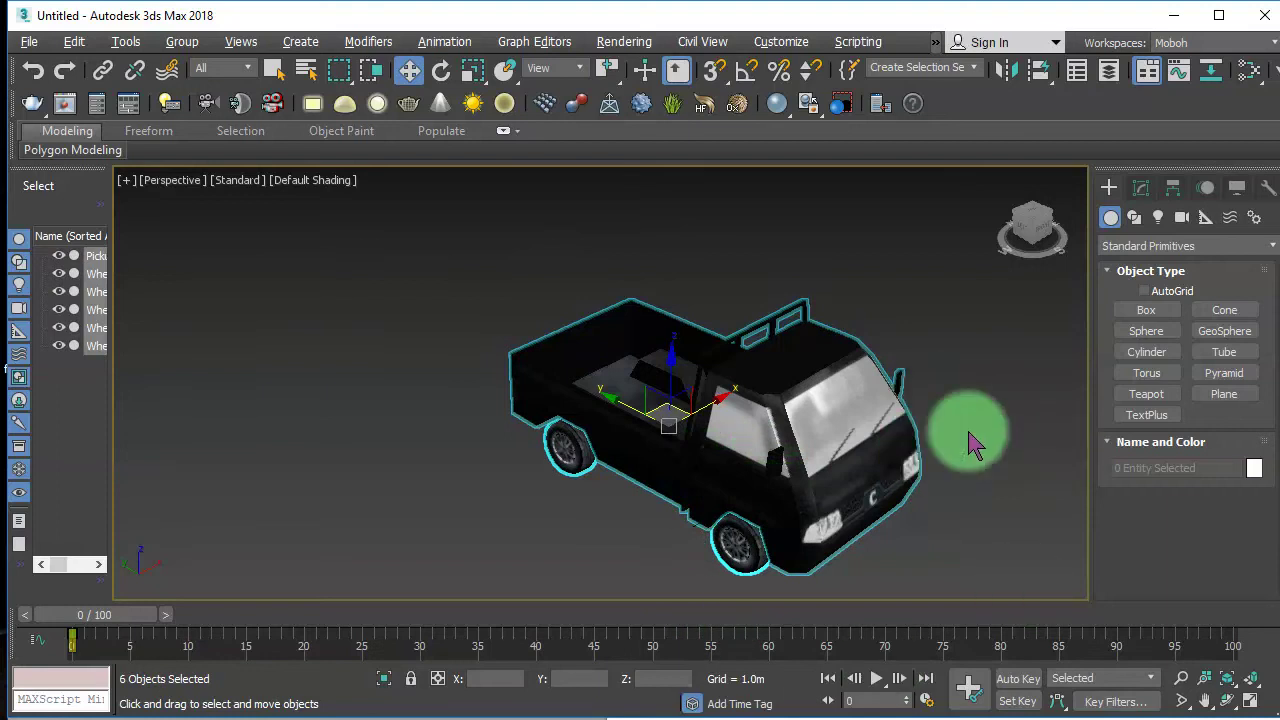
# - Select only the Pickup body and display it in the Front view with Default Shading
pyautogui.click(622, 518)
pyautogui.click(666, 460)
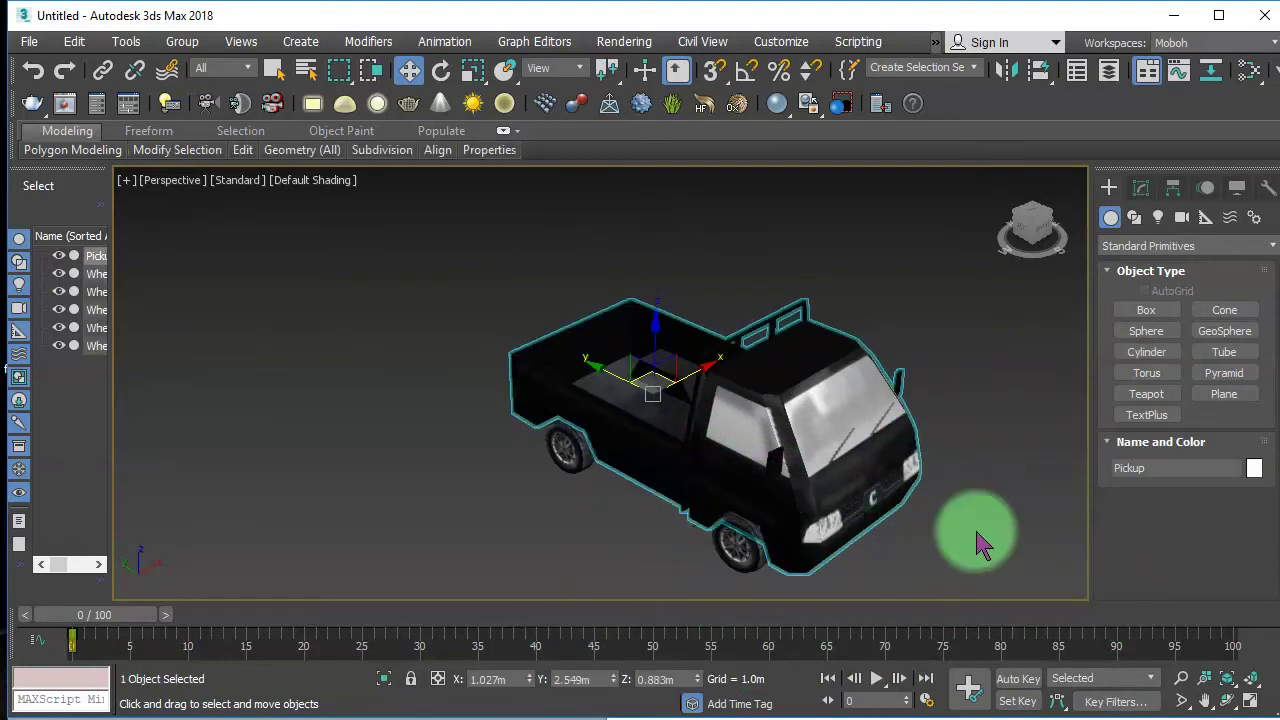
pyautogui.press('f')
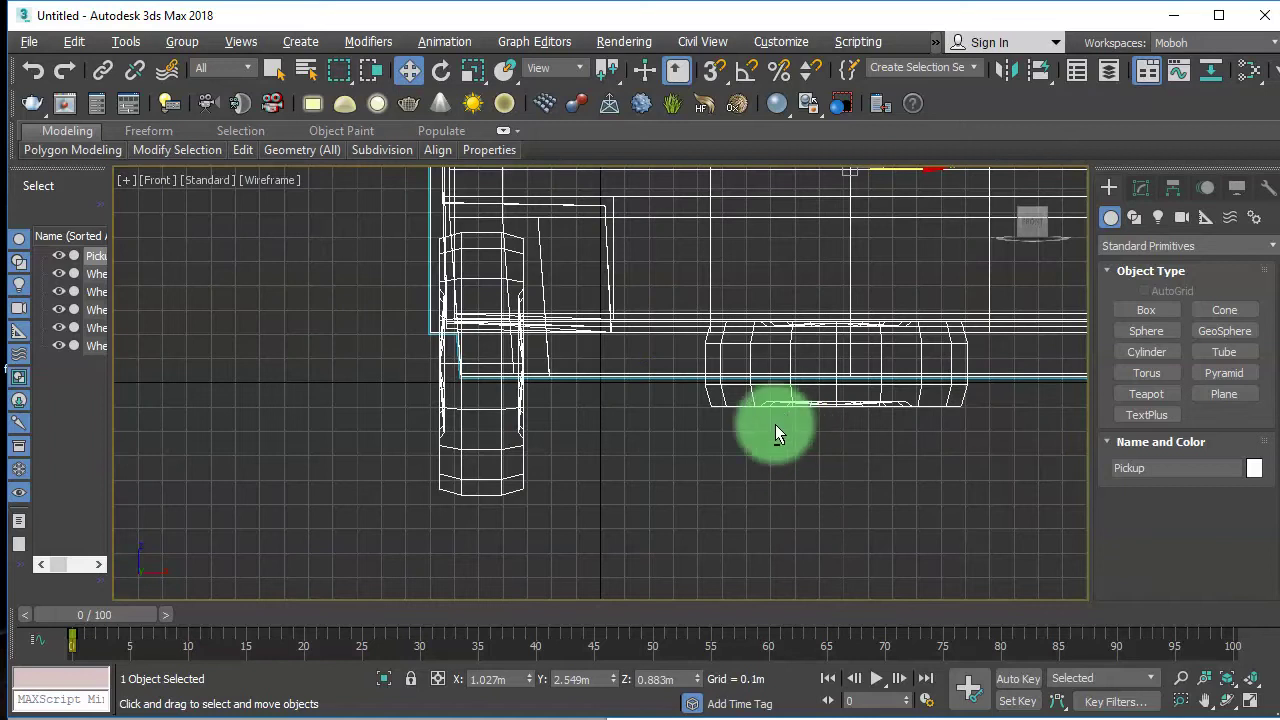
pyautogui.click(266, 180)
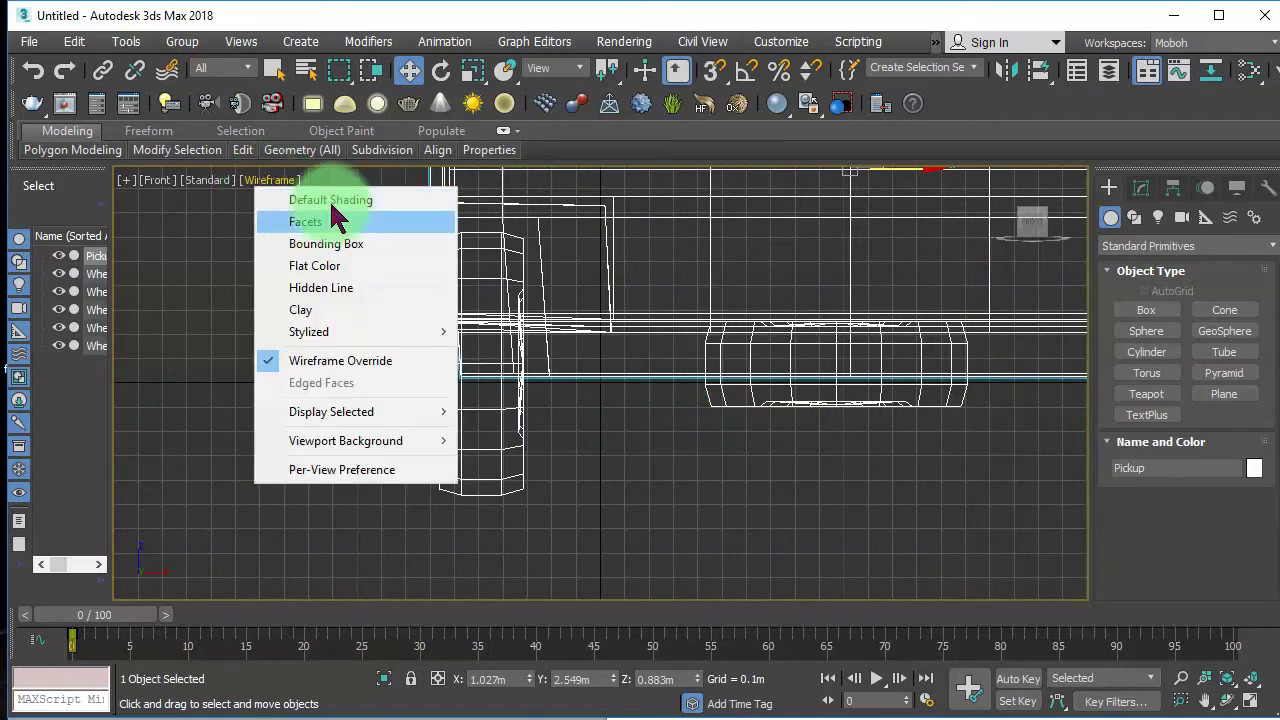
pyautogui.click(335, 200)
pyautogui.scroll(-3, 680, 374)
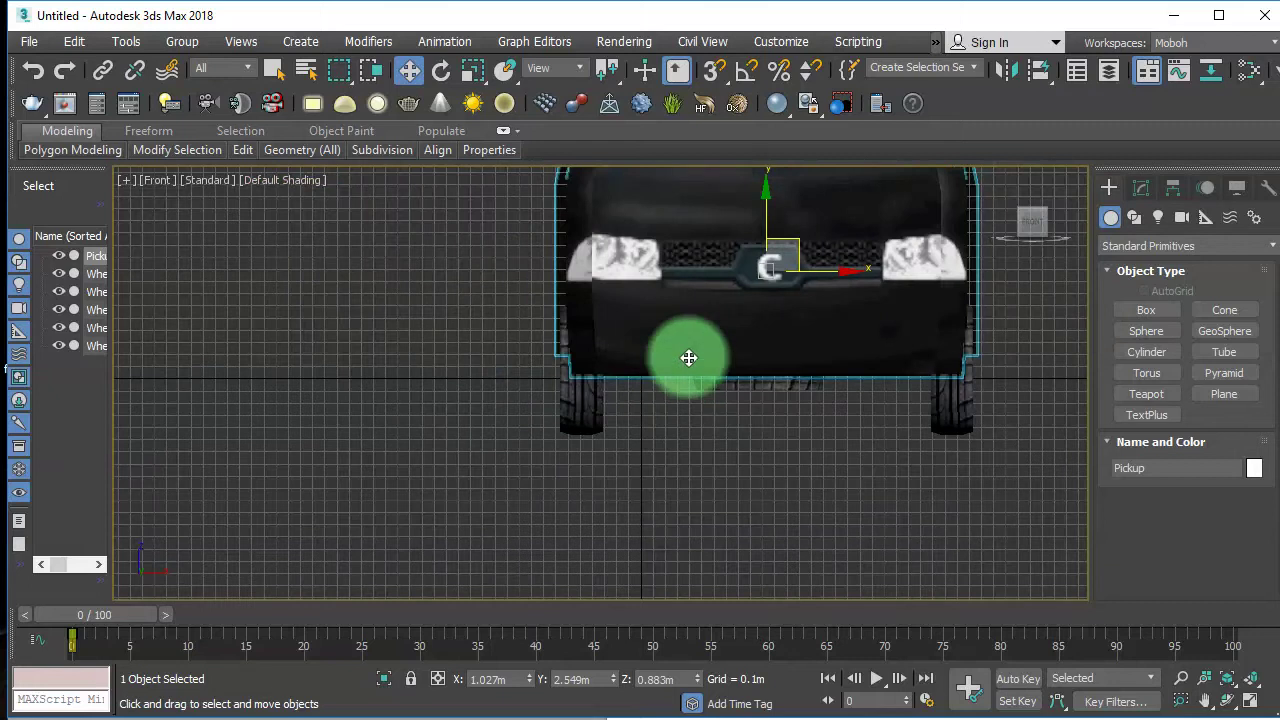
pyautogui.click(680, 443)
pyautogui.click(690, 300)
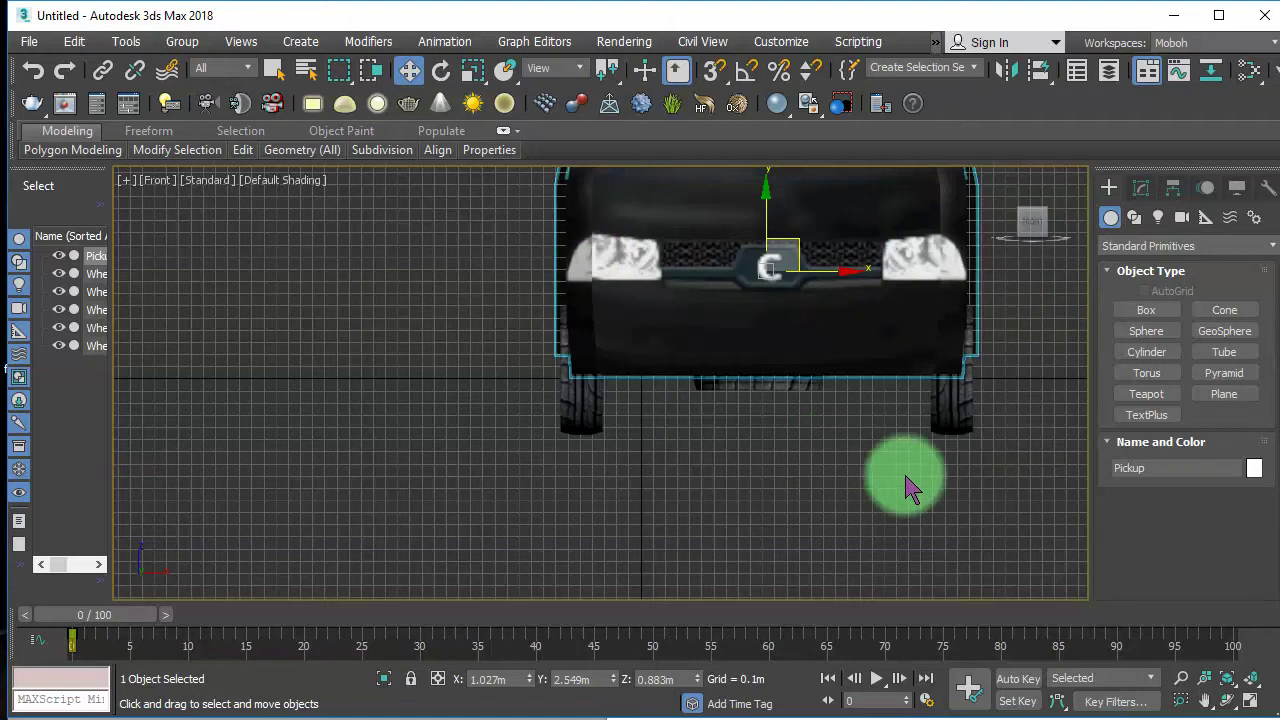
# - Orbit around to the truck's rear lights and number plate, and clear the selection
pyautogui.click(1228, 700)
pyautogui.moveTo(614, 346); pyautogui.dragTo(1058, 353)
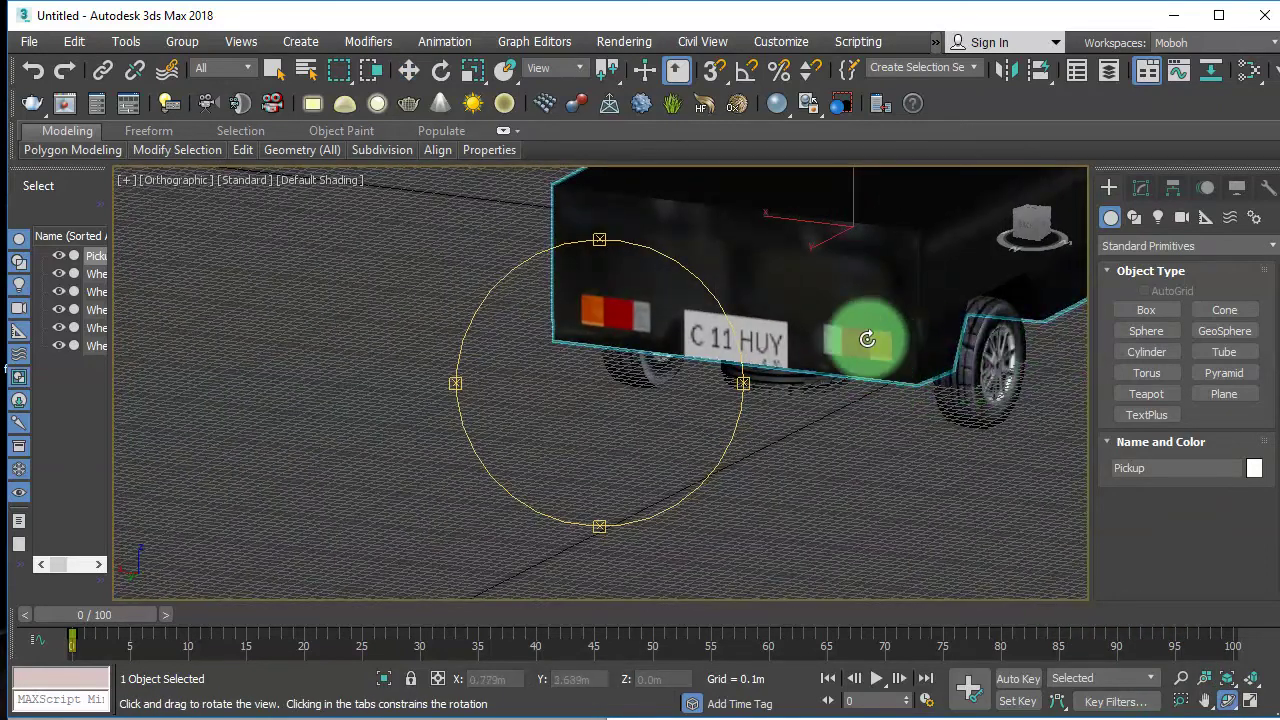
pyautogui.rightClick(797, 362)
pyautogui.click(826, 499)
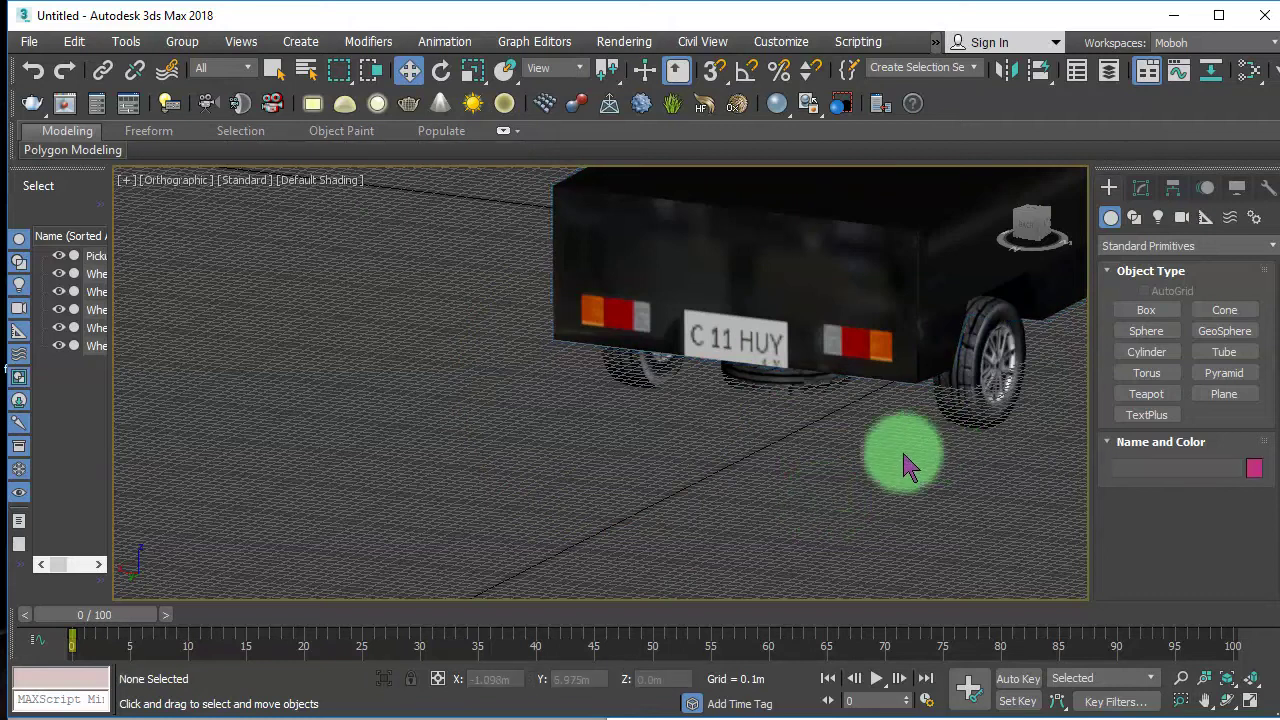
# - Delete all the wheel objects, keeping only the Pickup body, and select the body
pyautogui.scroll(-3, 908, 465)
pyautogui.click(850, 354)
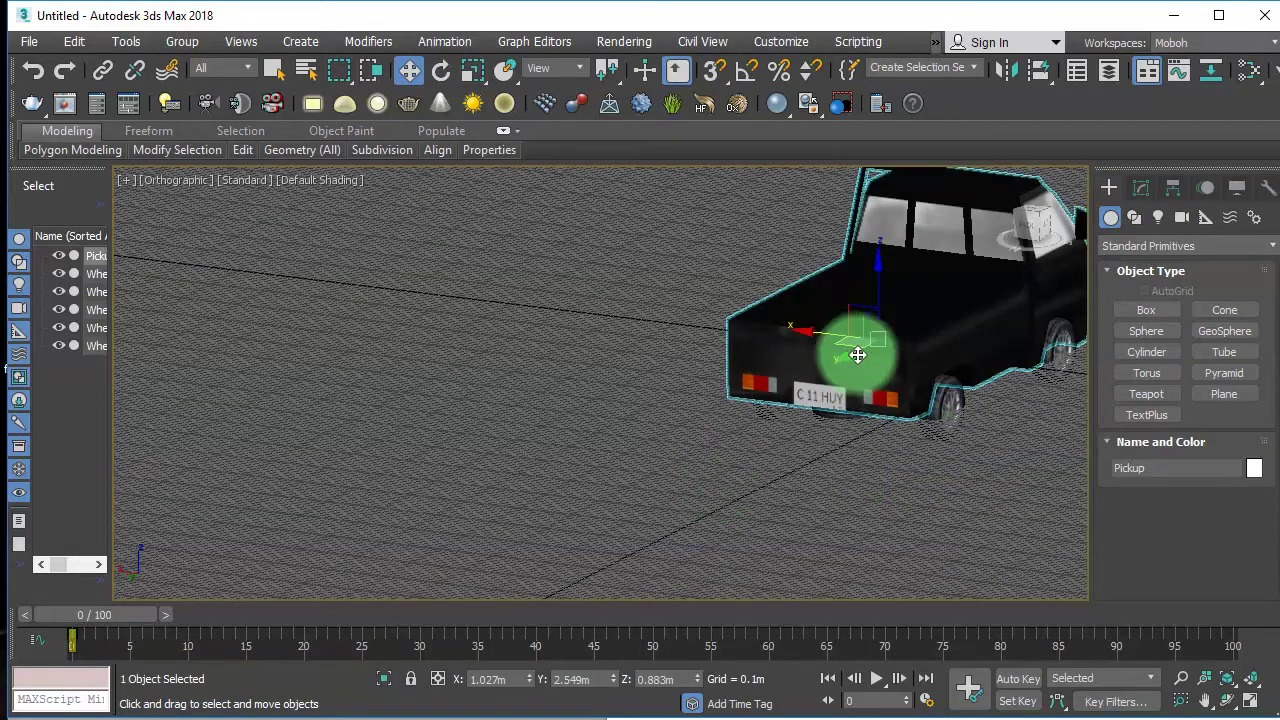
pyautogui.hotkey('ctrl', 'a')
pyautogui.keyDown('alt'); pyautogui.click(943, 368); pyautogui.keyUp('alt')
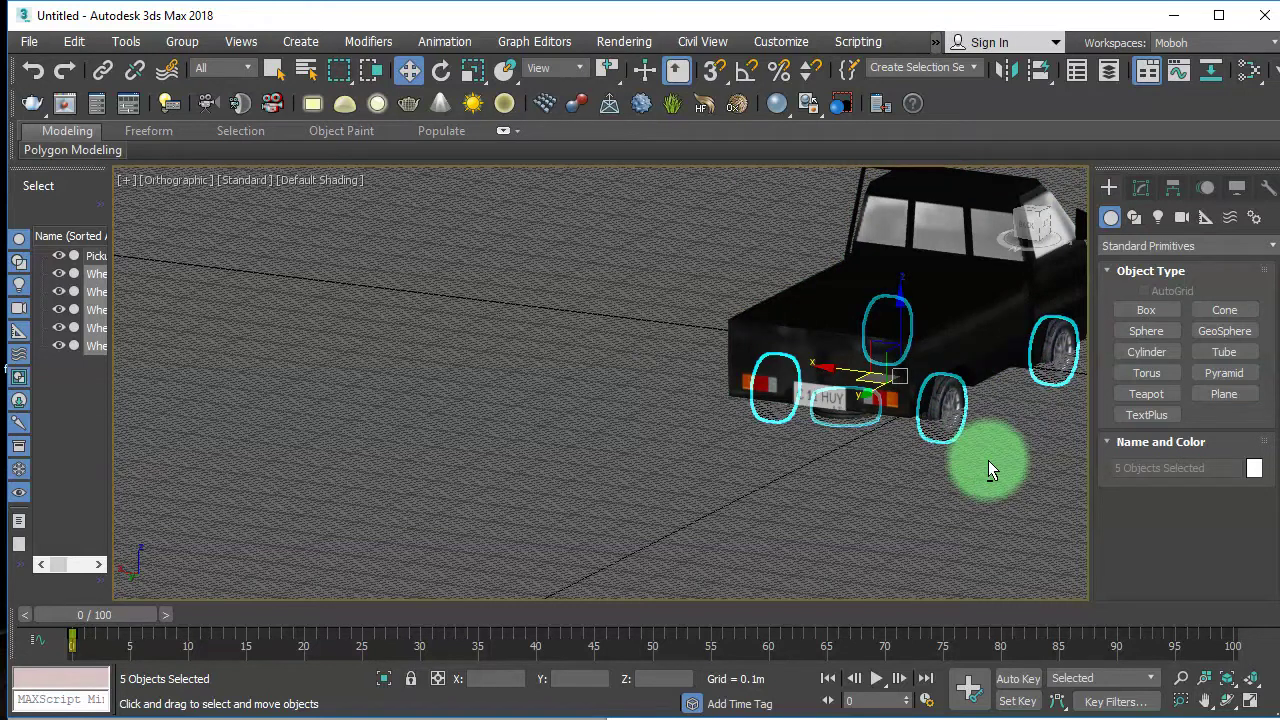
pyautogui.press('Delete')
pyautogui.click(860, 348)
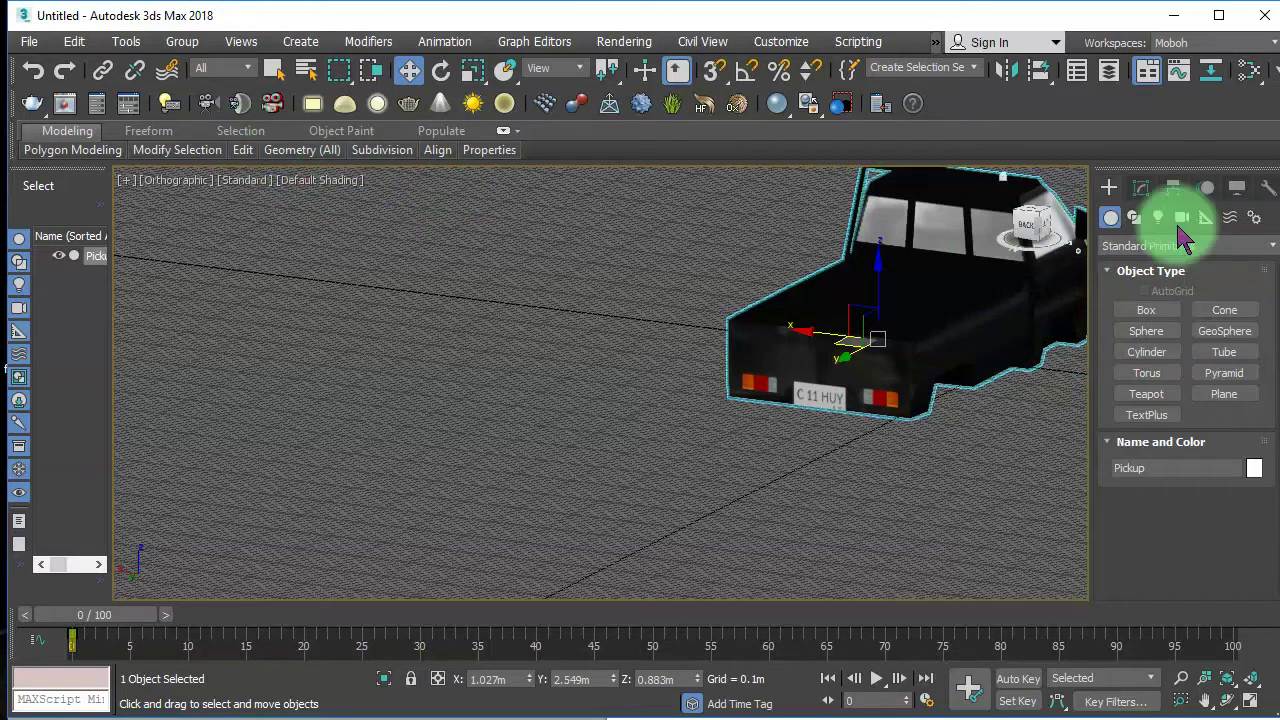
# - Return to a Perspective view of the Pickup body and convert it to an Editable Poly
pyautogui.click(1001, 178)
pyautogui.press('f')
pyautogui.scroll(-3, 750, 420)
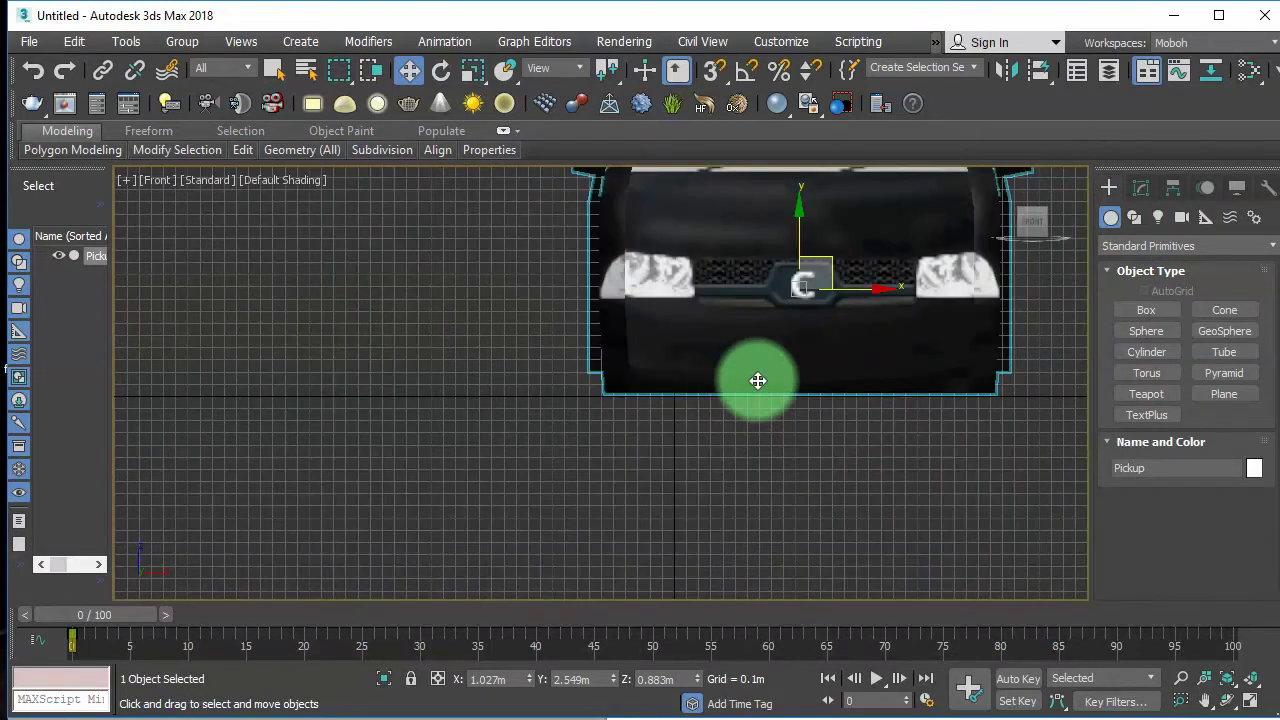
pyautogui.click(1031, 222)
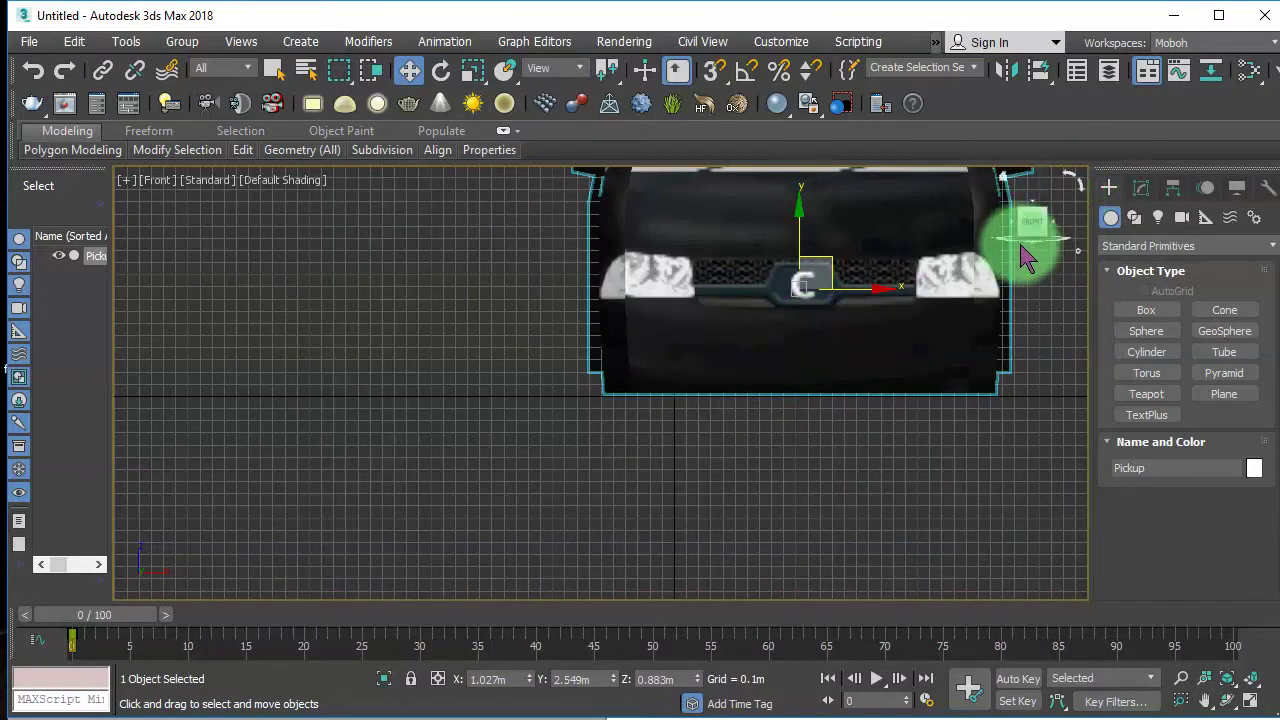
pyautogui.click(1008, 185)
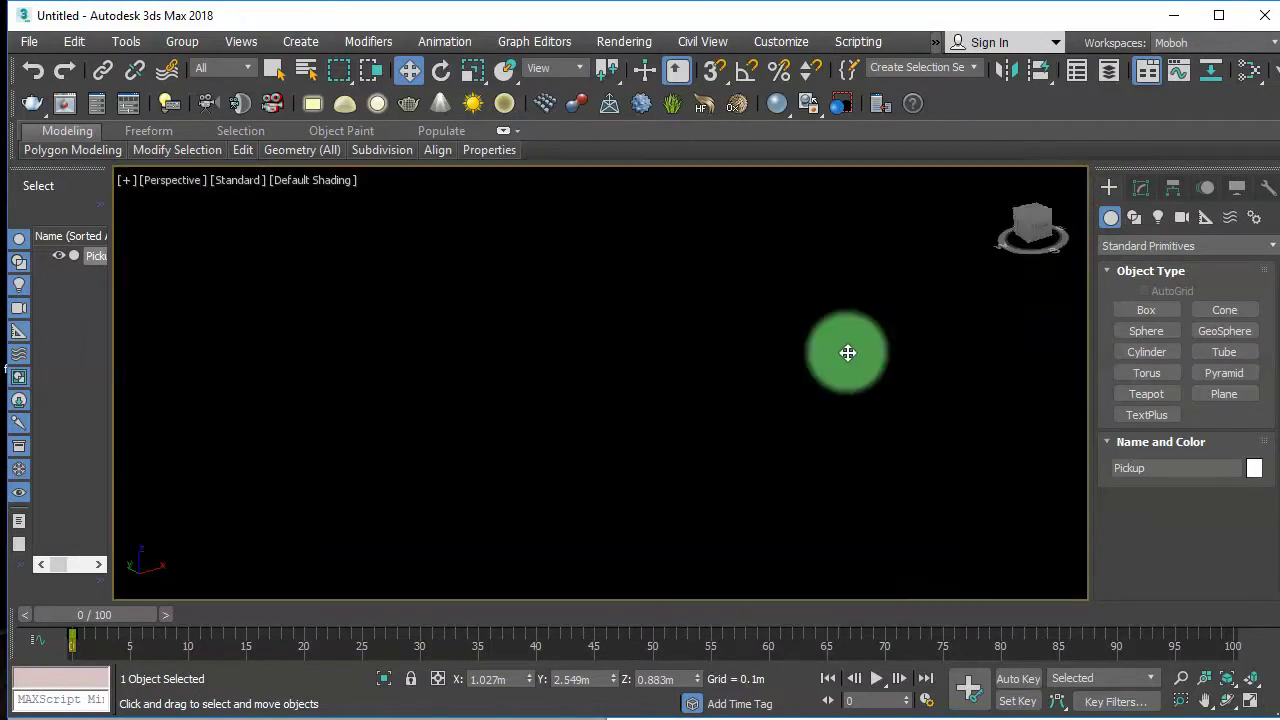
pyautogui.scroll(5, 713, 387)
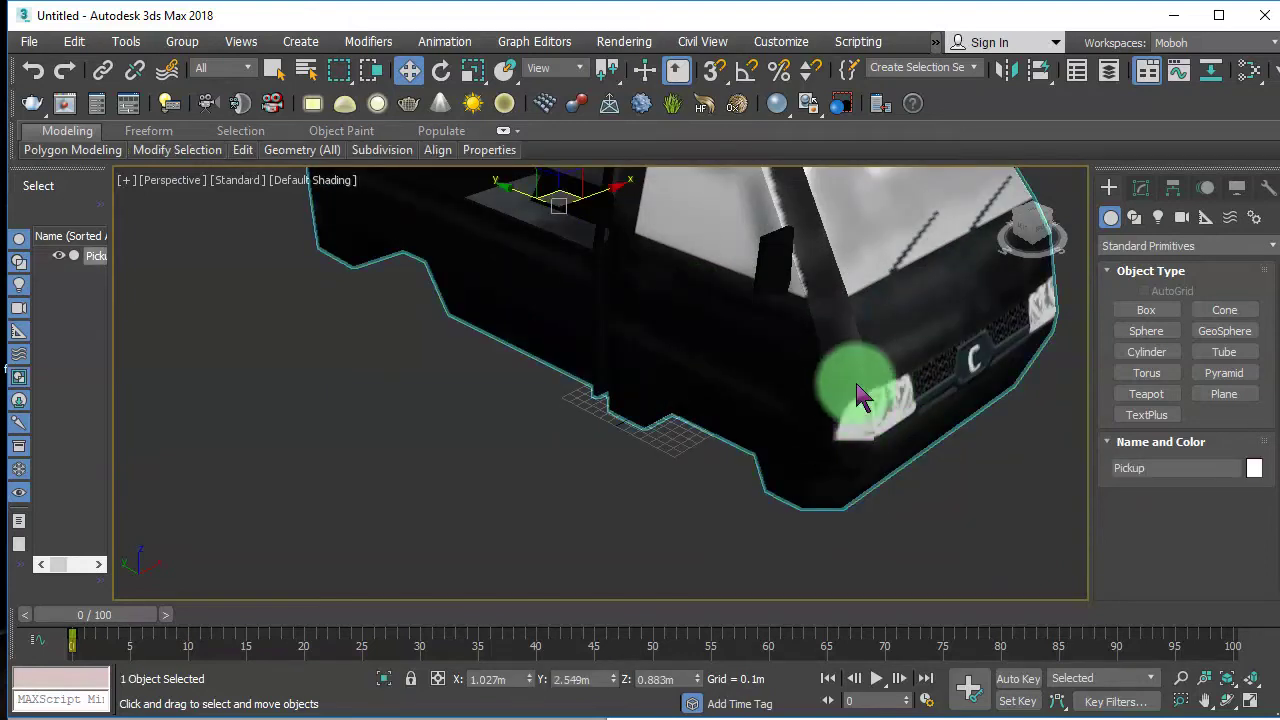
pyautogui.rightClick(856, 384)
pyautogui.moveTo(966, 588)
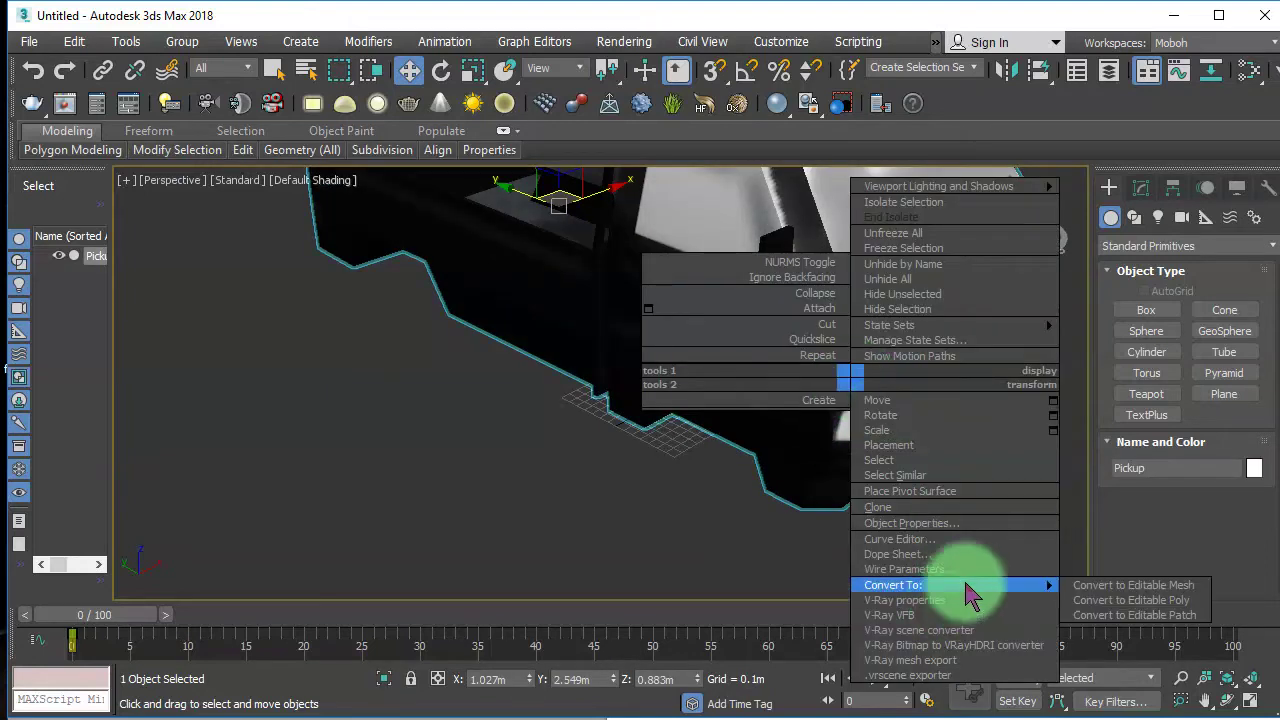
pyautogui.click(1131, 600)
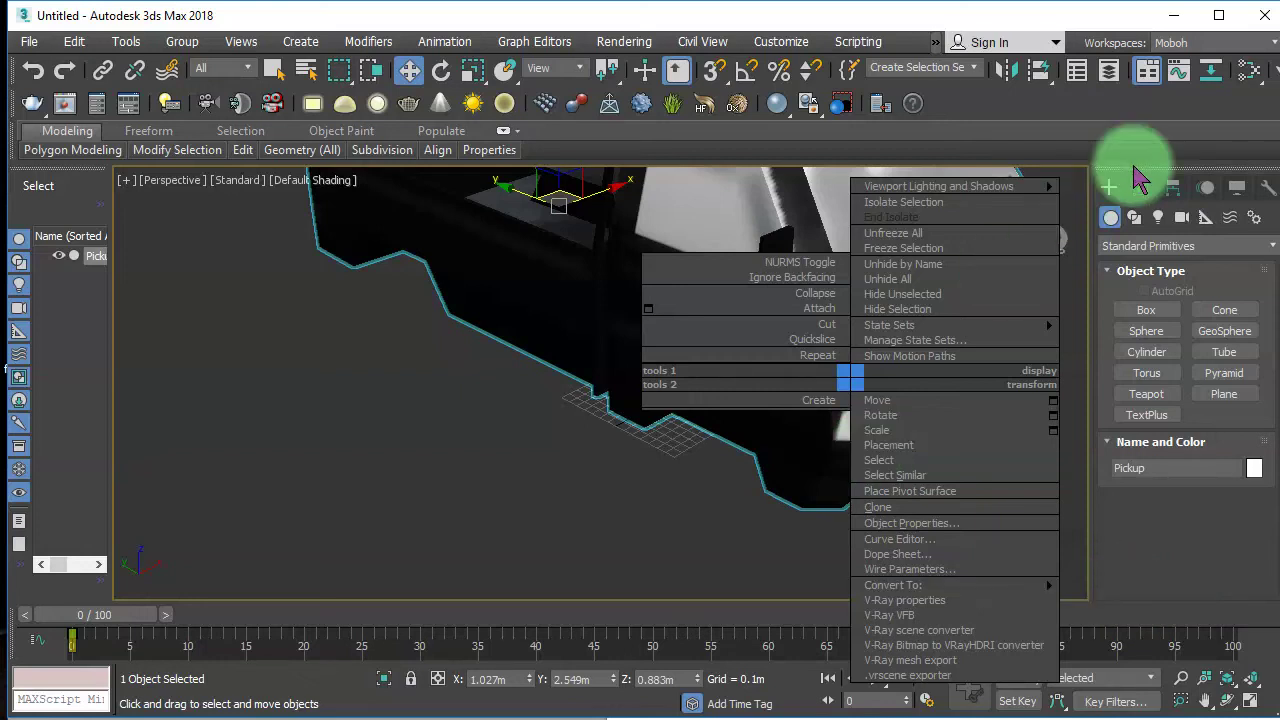
pyautogui.click(1134, 218)
# - In Polygon sub-object mode, select the two side polygons of the headlight at one front corner of the cab
pyautogui.click(1141, 189)
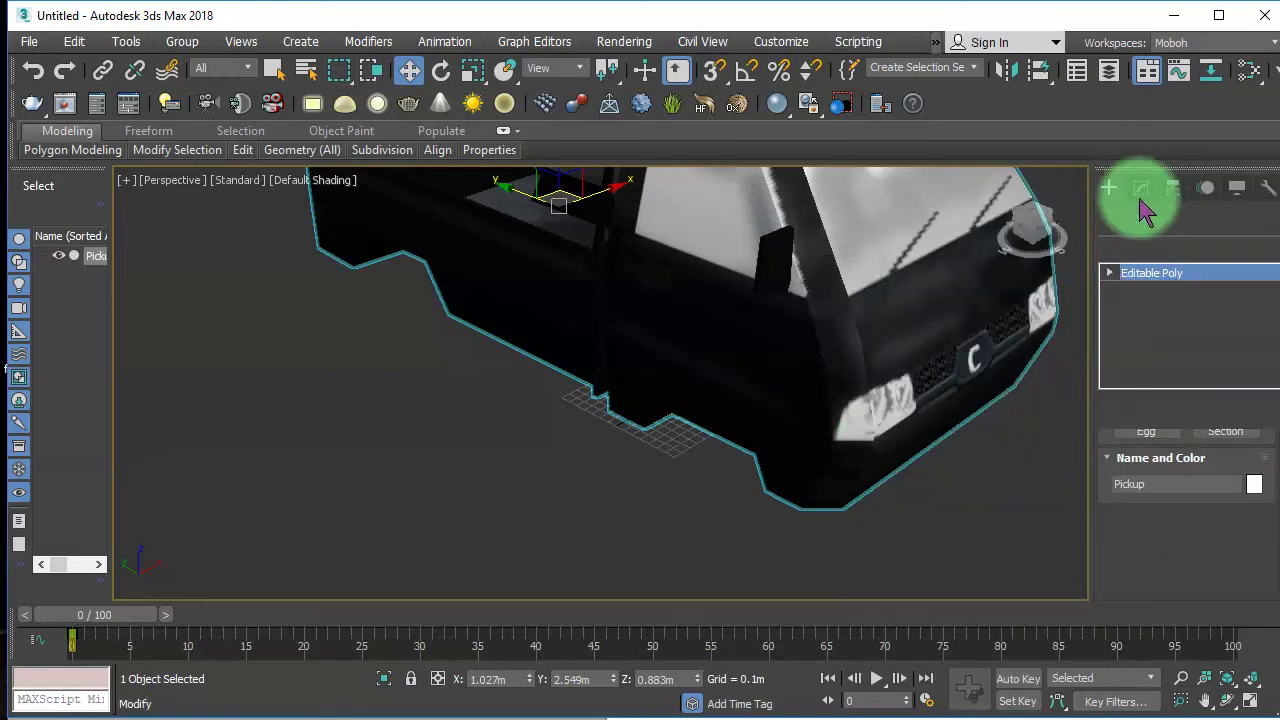
pyautogui.click(1207, 478)
pyautogui.click(858, 413)
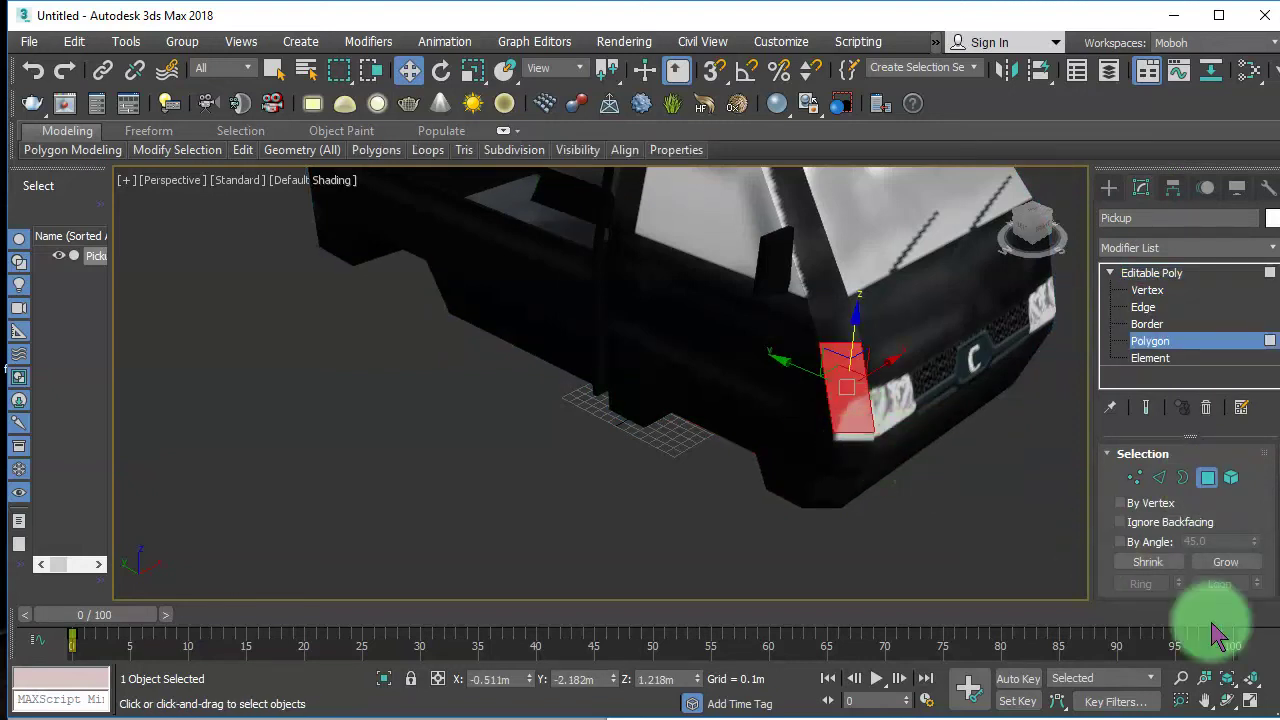
pyautogui.click(1228, 700)
pyautogui.moveTo(814, 386); pyautogui.dragTo(834, 423)
pyautogui.rightClick(875, 449)
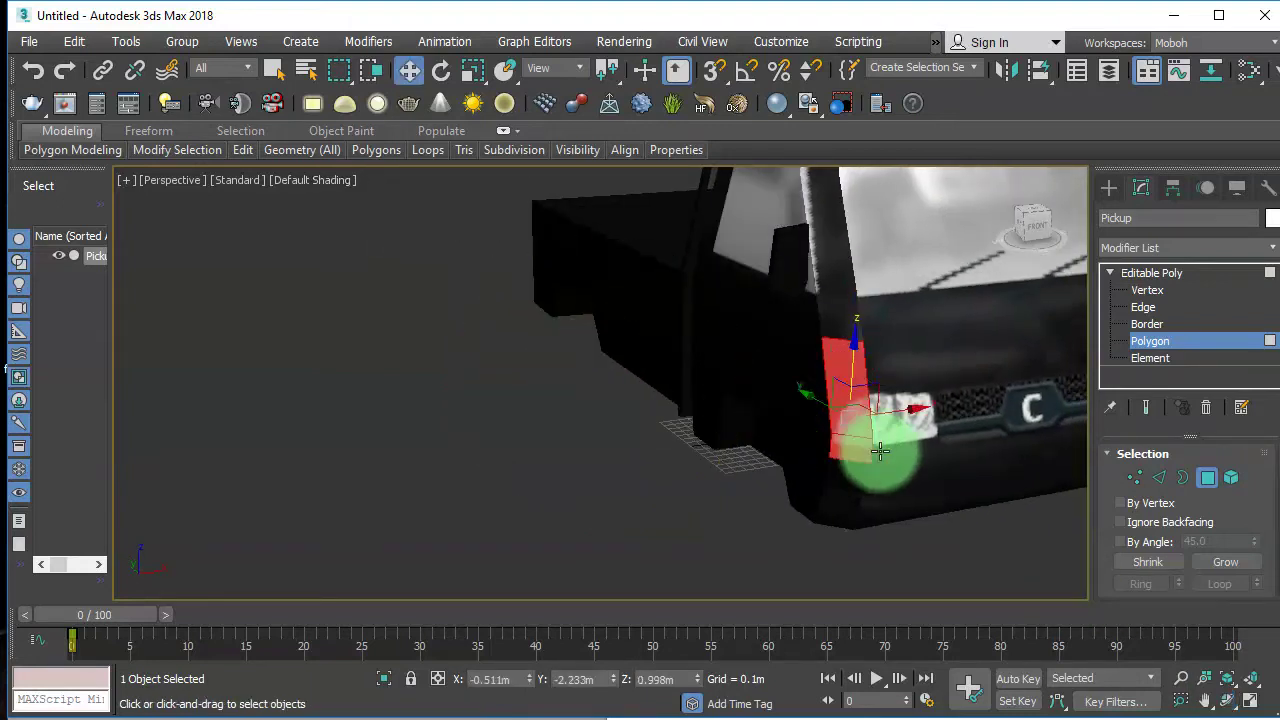
# - Add the matching side polygons of the headlight at the opposite front corner to the selection
pyautogui.click(1220, 705)
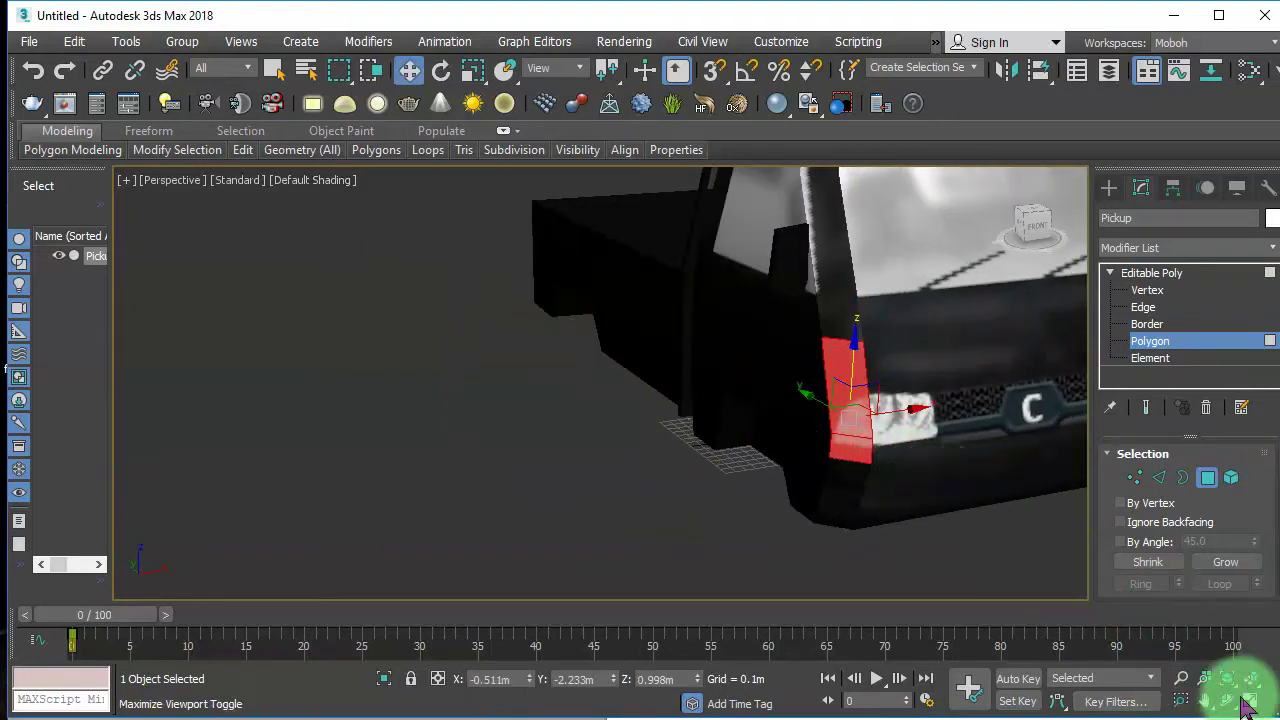
pyautogui.click(1212, 702)
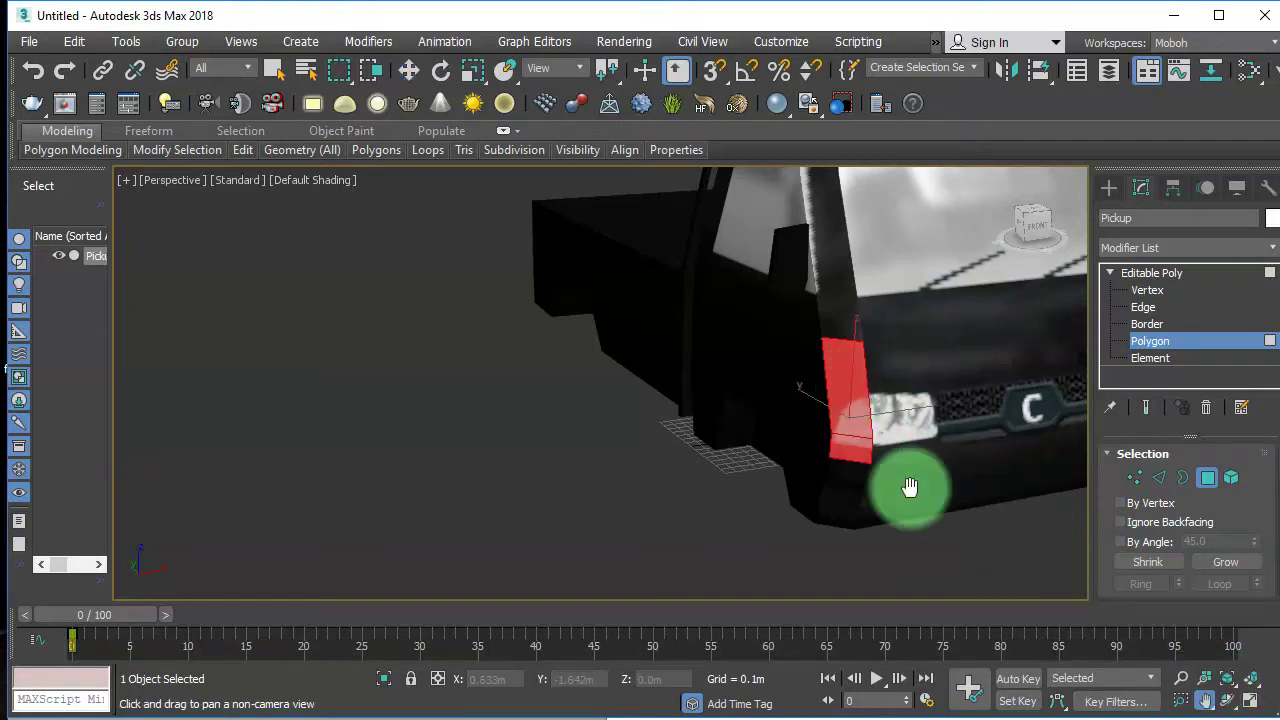
pyautogui.keyDown('alt'); pyautogui.moveTo(912, 418); pyautogui.dragTo(755, 408, button='middle'); pyautogui.keyUp('alt')
pyautogui.click(1232, 697)
pyautogui.moveTo(666, 380); pyautogui.dragTo(554, 367)
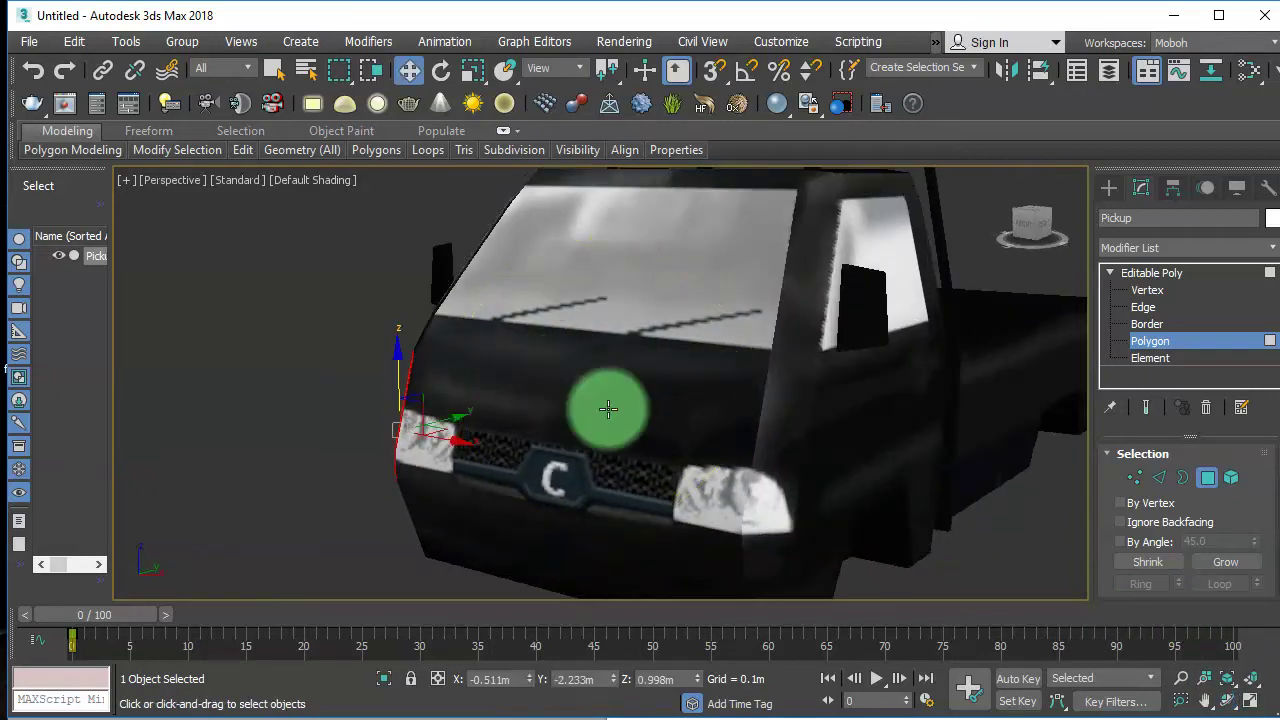
pyautogui.click(778, 499)
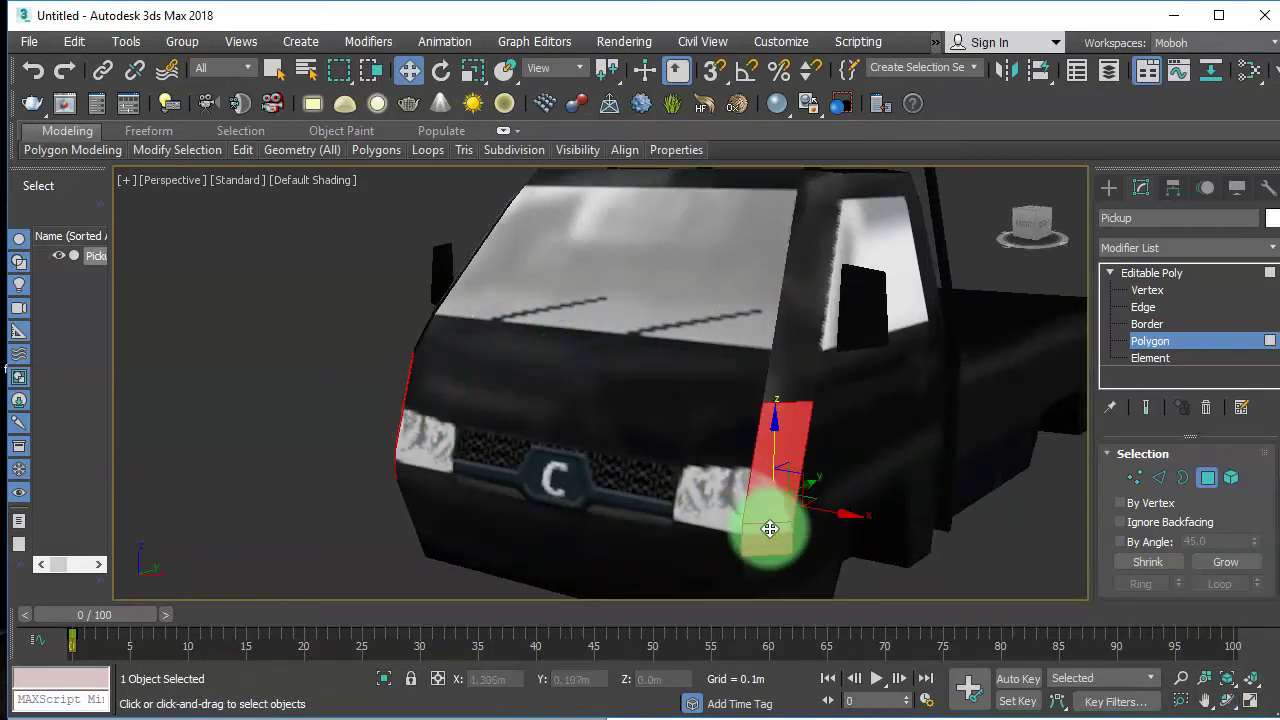
pyautogui.scroll(-5, 897, 529)
pyautogui.scroll(5, 877, 523)
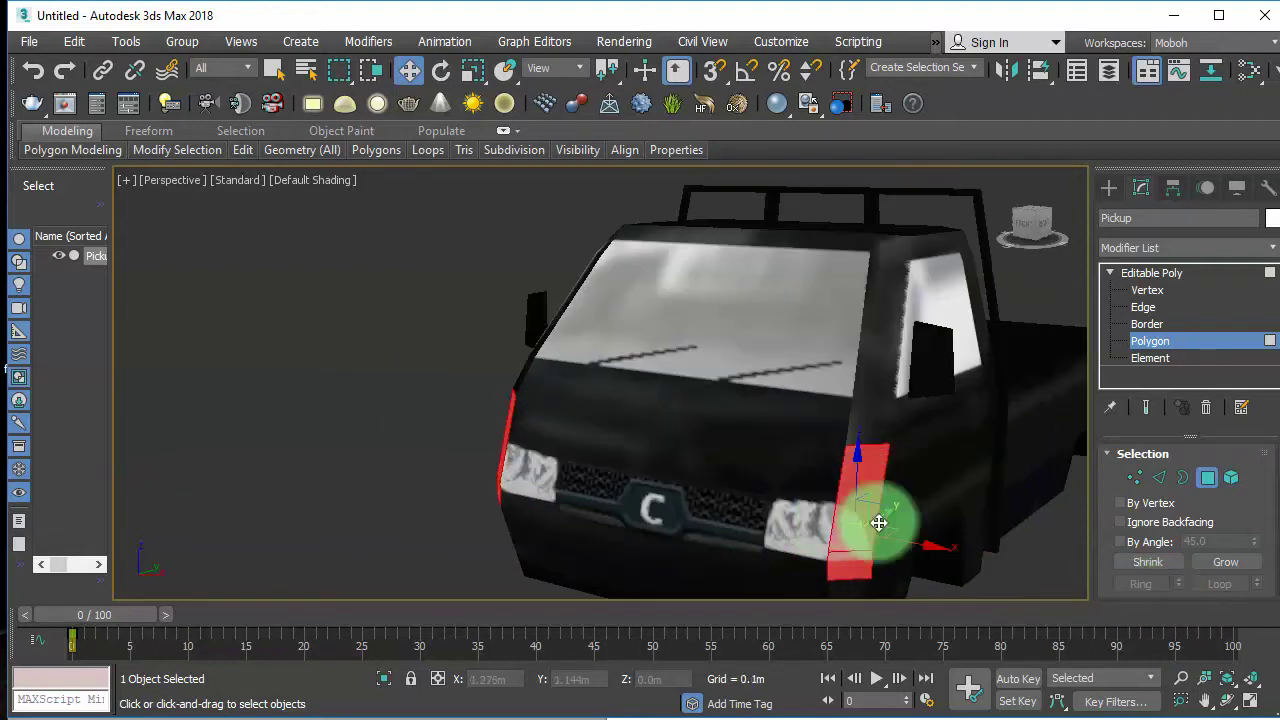
# - Add the rear panel polygon with the tail lights and number plate to the selection
pyautogui.click(1228, 699)
pyautogui.moveTo(689, 415); pyautogui.dragTo(457, 386)
pyautogui.moveTo(589, 409); pyautogui.dragTo(1197, 675)
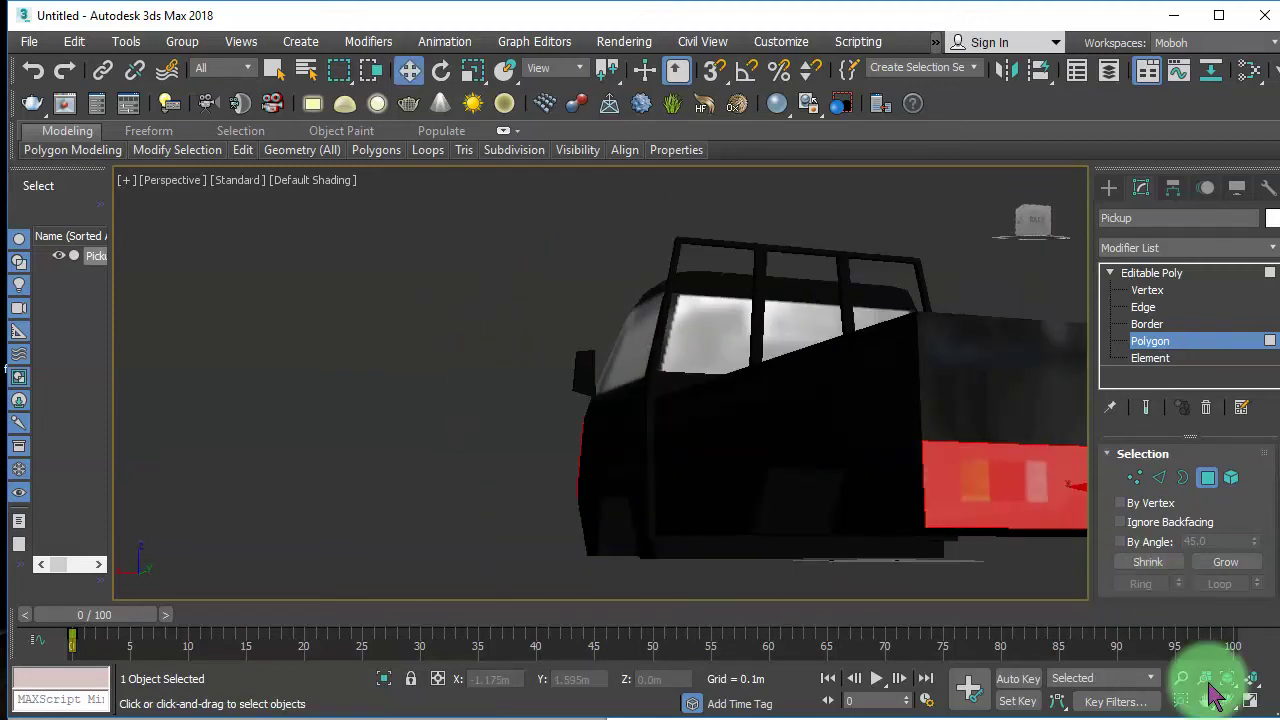
pyautogui.click(1228, 700)
pyautogui.moveTo(680, 420); pyautogui.dragTo(531, 419)
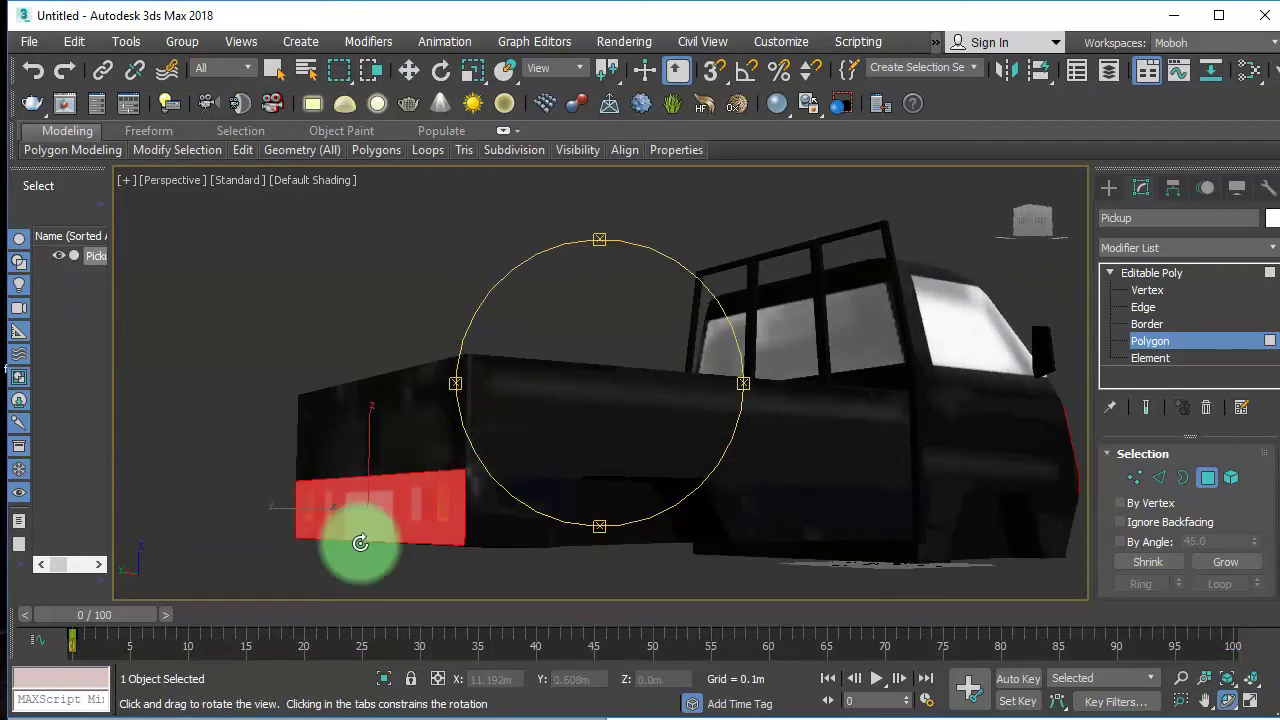
pyautogui.press('w')
# - Detach the selected headlight and tail-light polygons as a separate object, keeping the name Object001
pyautogui.rightClick(428, 514)
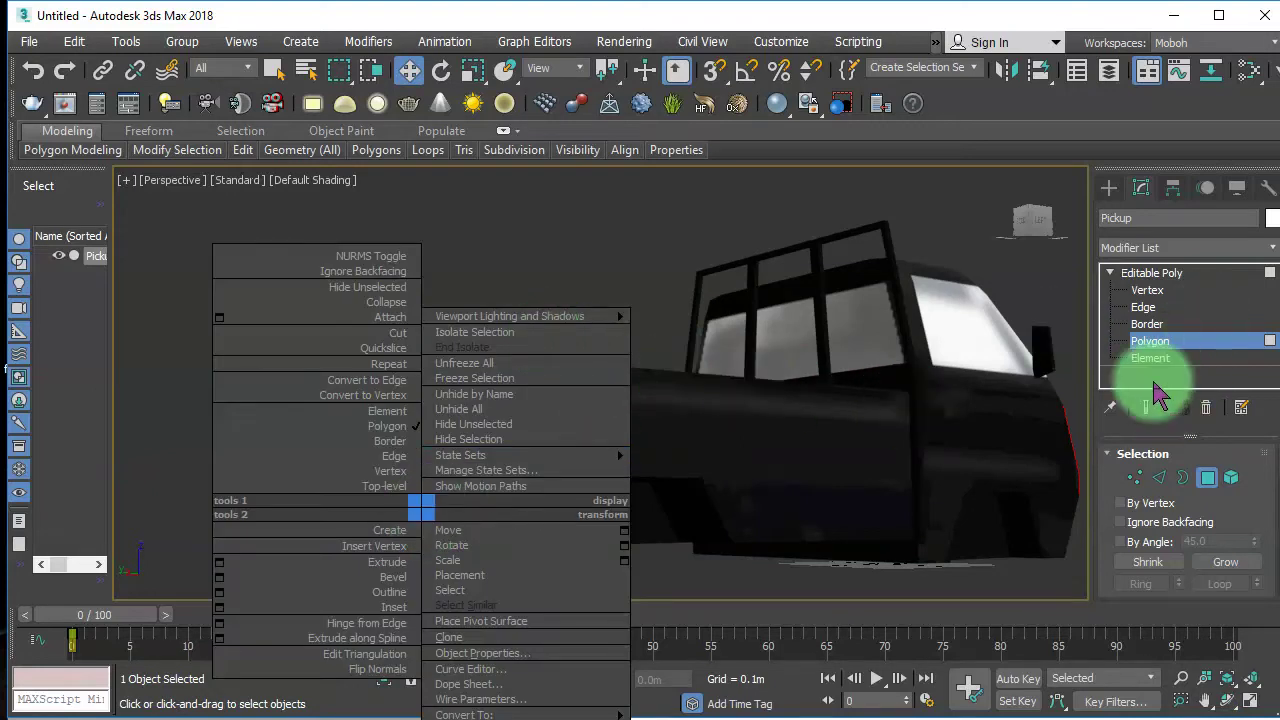
pyautogui.click(1103, 515)
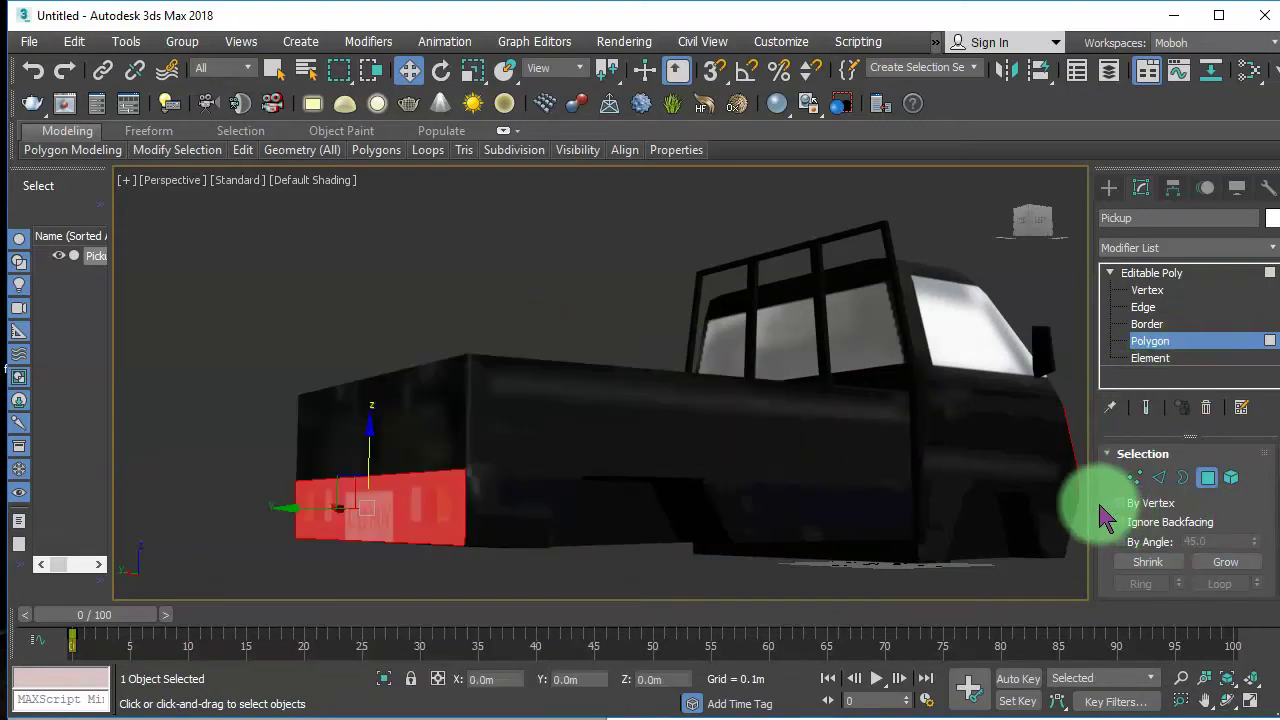
pyautogui.scroll(-4, 1108, 471)
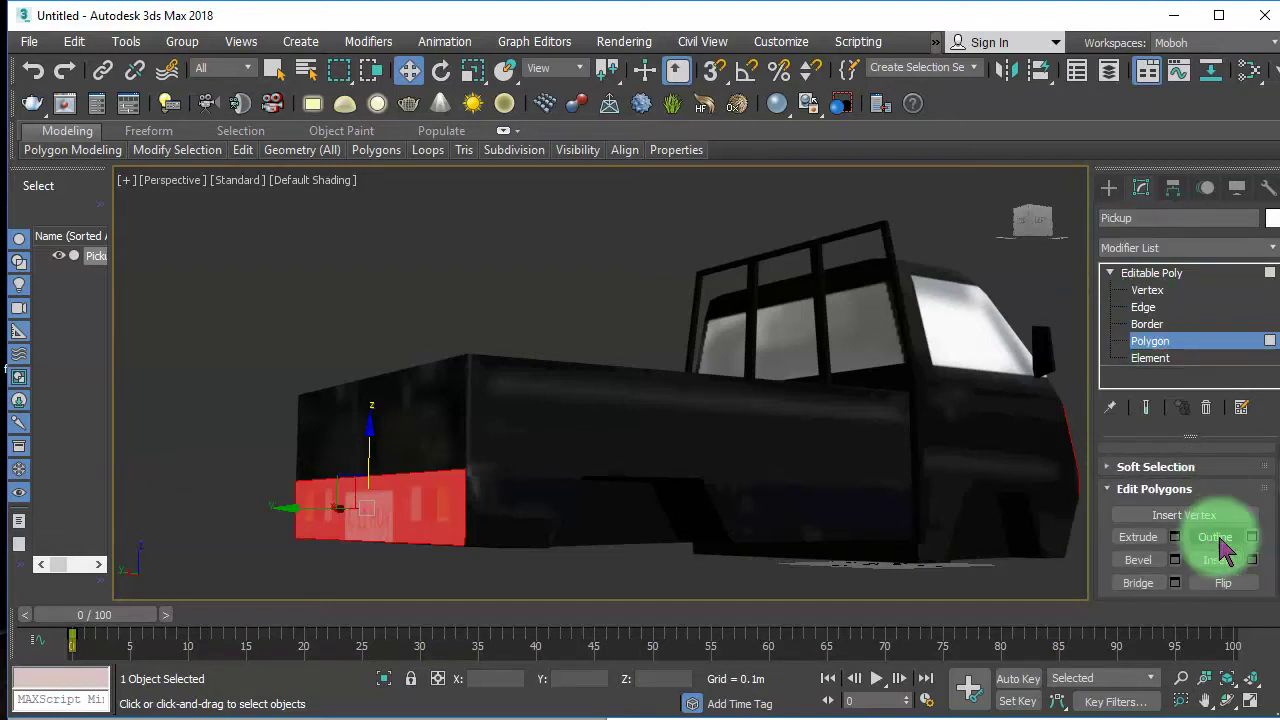
pyautogui.scroll(-2, 1190, 575)
pyautogui.scroll(-7, 1213, 585)
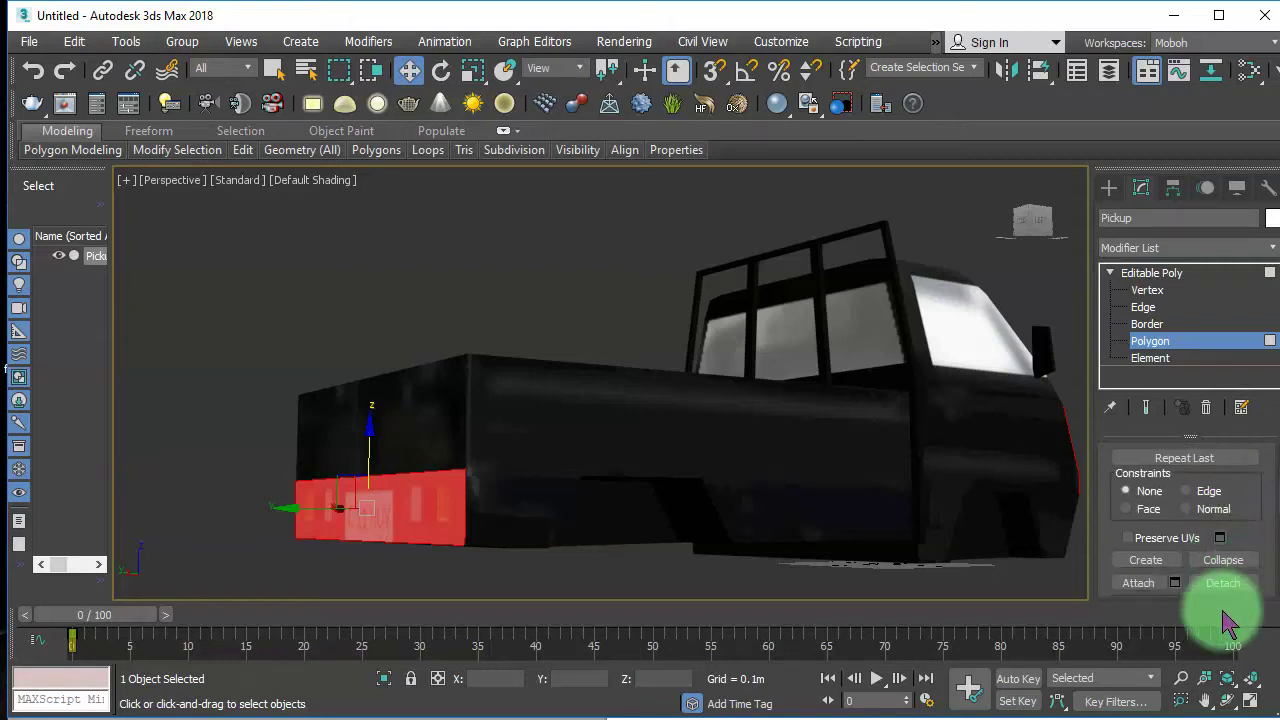
pyautogui.click(1234, 585)
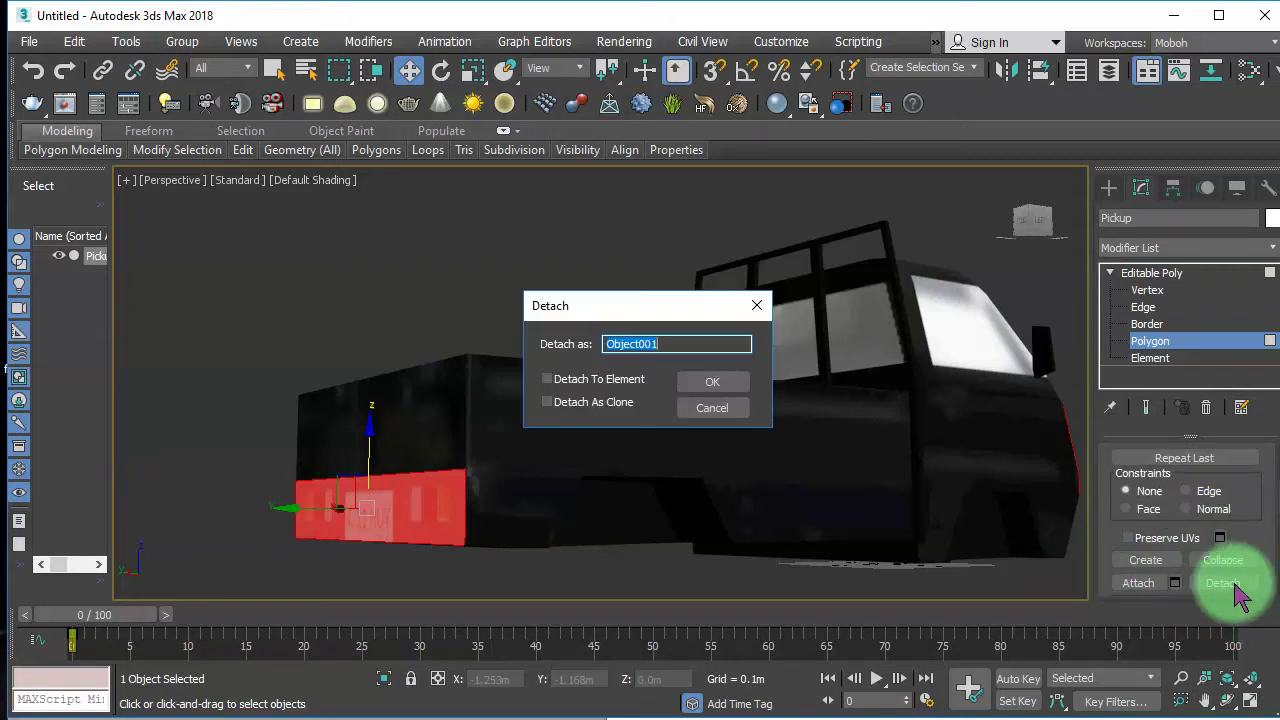
pyautogui.moveTo(680, 343); pyautogui.dragTo(418, 350)
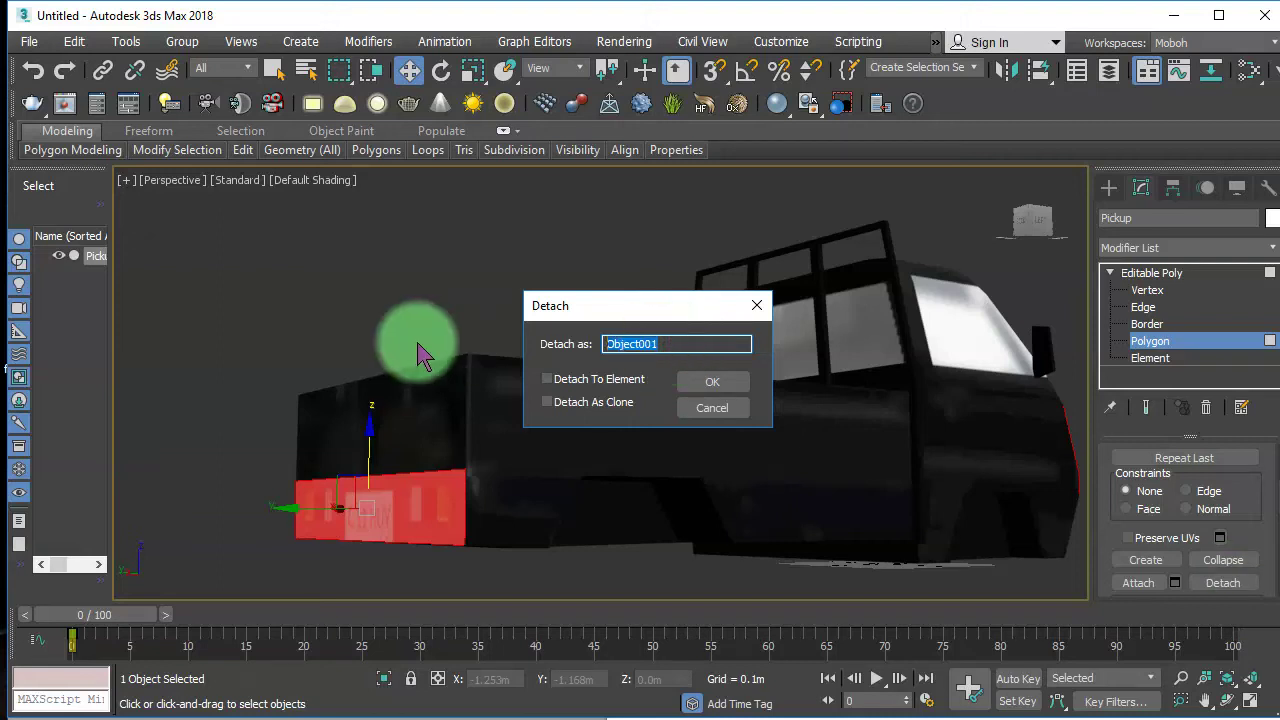
pyautogui.click(718, 380)
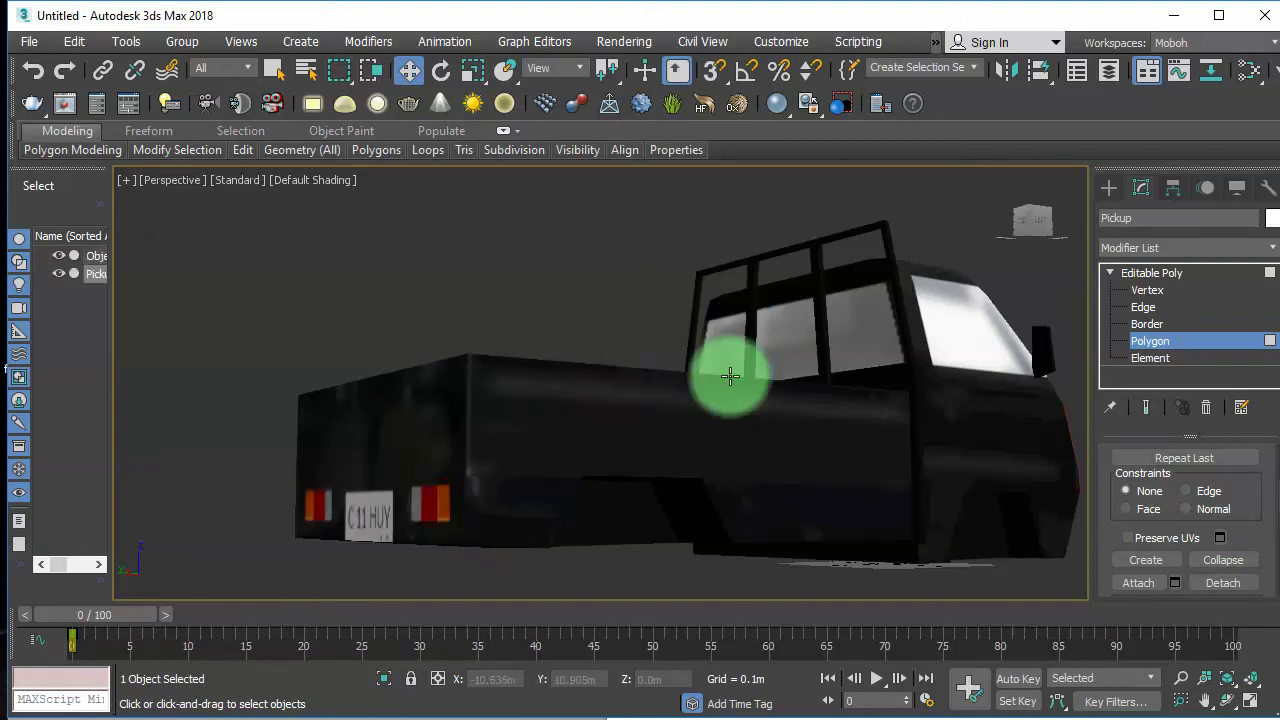
# - Leave polygon editing and delete the remaining Pickup body, keeping only the detached light polygons
pyautogui.click(1134, 276)
pyautogui.click(591, 266)
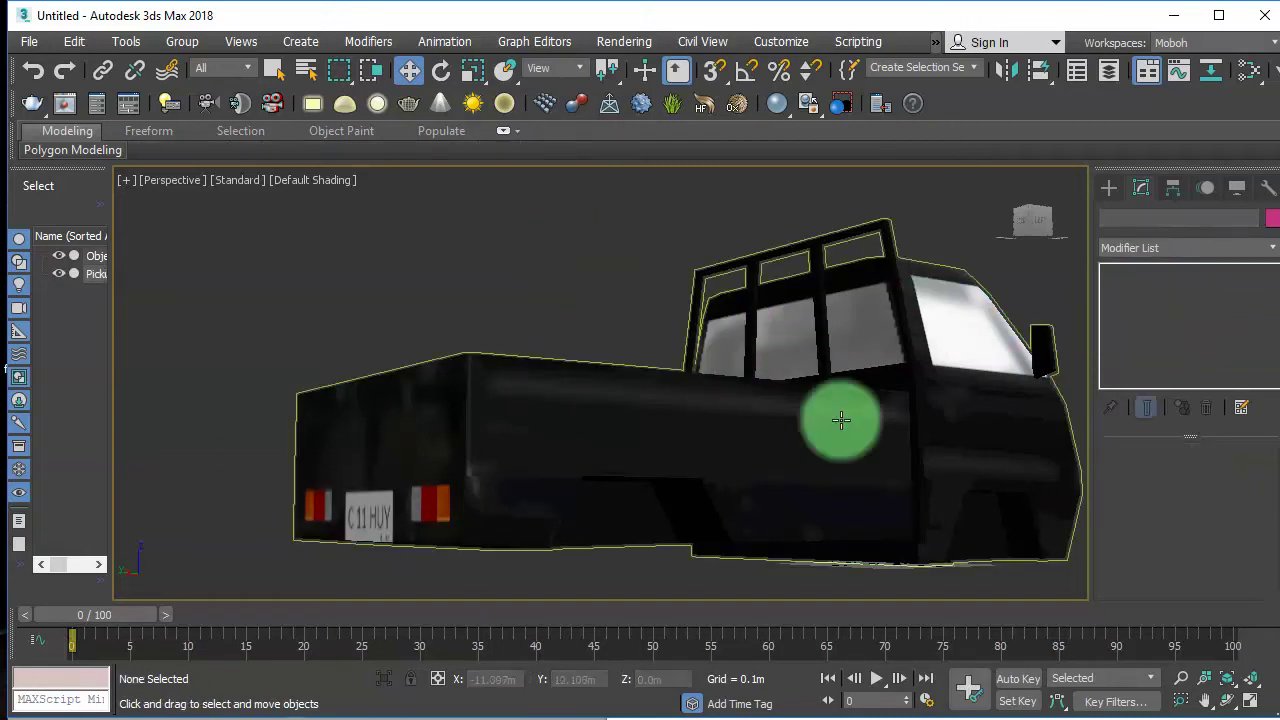
pyautogui.click(763, 444)
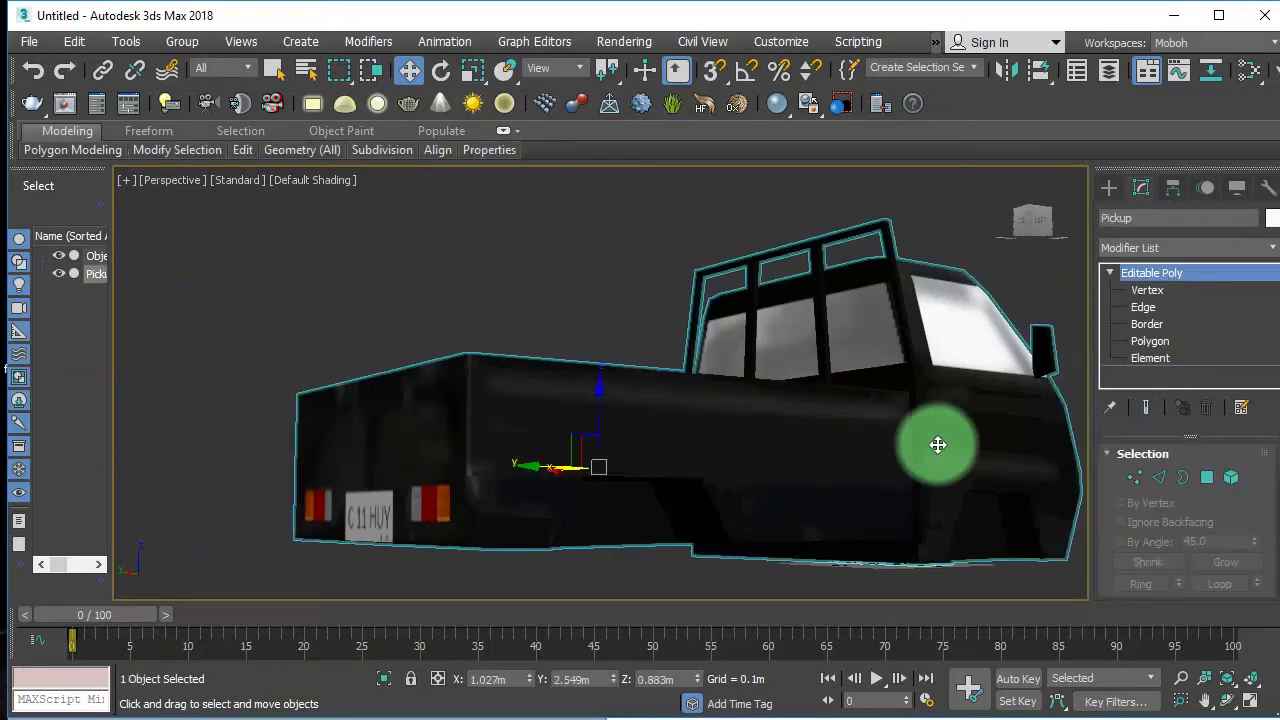
pyautogui.press('Delete')
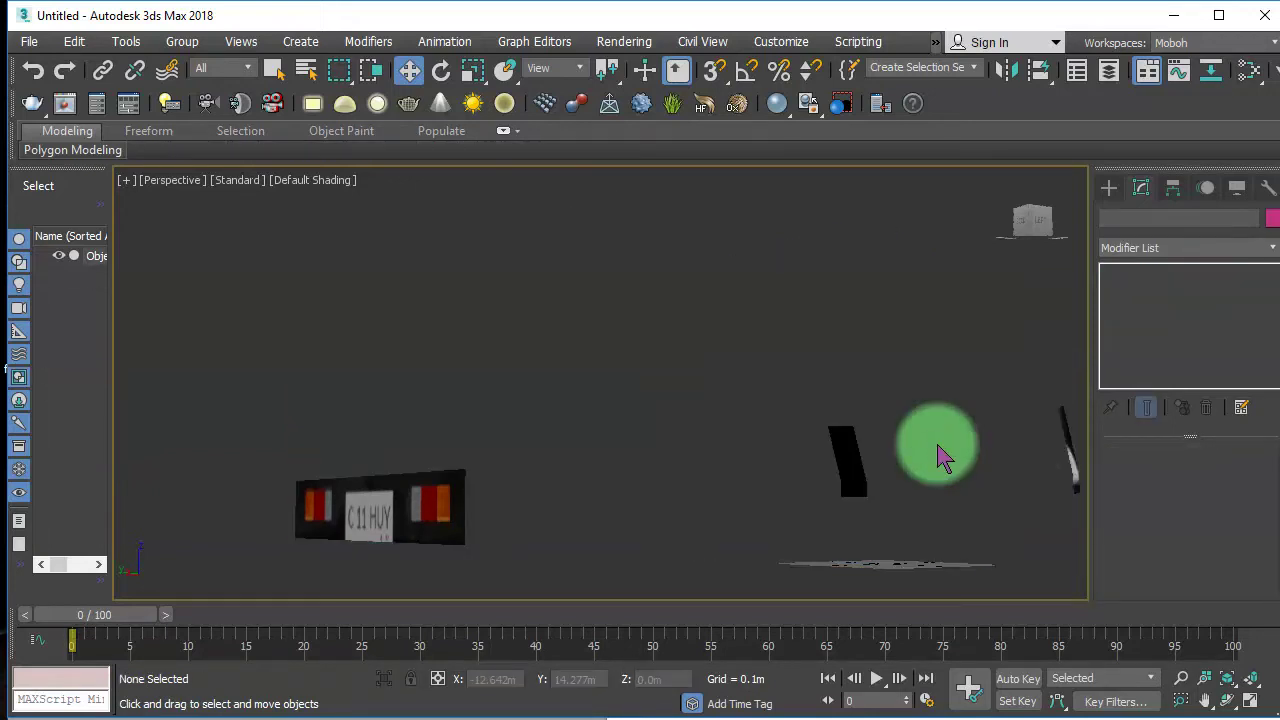
# - Select the detached lights object and face its rear panel with the tail lights and number plate
pyautogui.click(1228, 701)
pyautogui.moveTo(594, 431); pyautogui.dragTo(630, 306)
pyautogui.rightClick(323, 397)
pyautogui.click(335, 402)
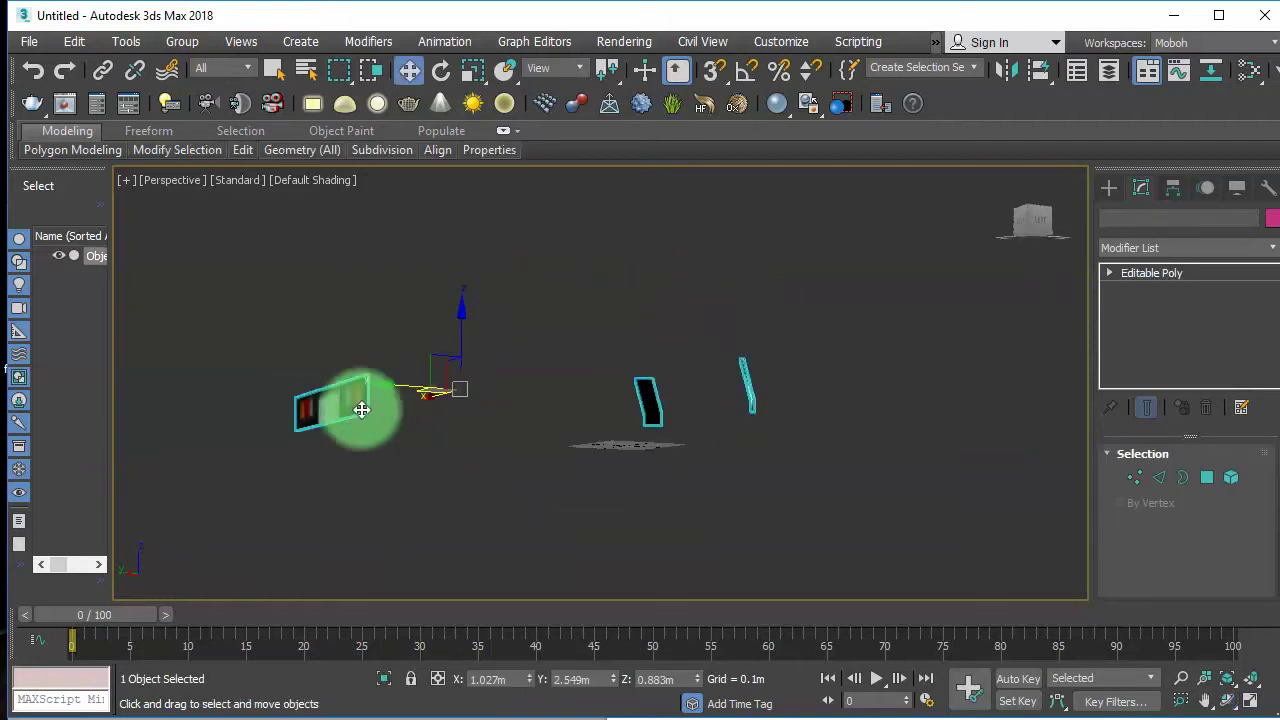
pyautogui.click(1227, 700)
pyautogui.moveTo(590, 410); pyautogui.dragTo(584, 467)
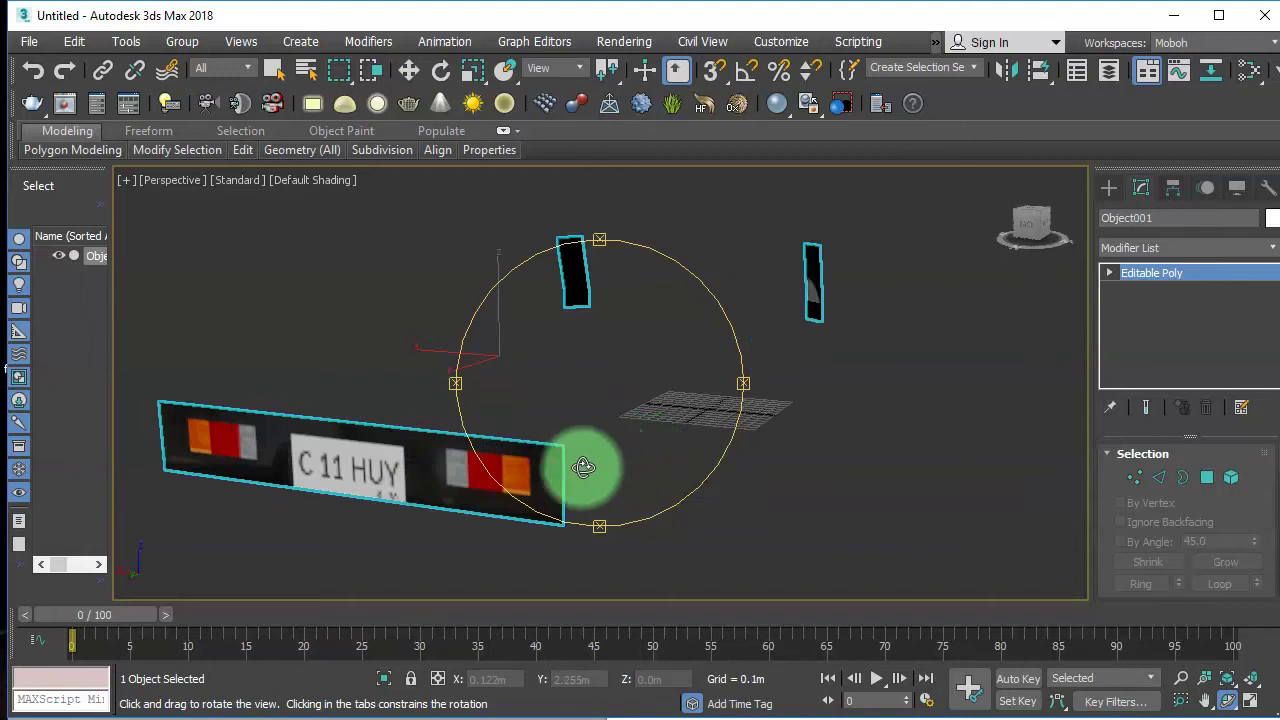
pyautogui.rightClick(584, 467)
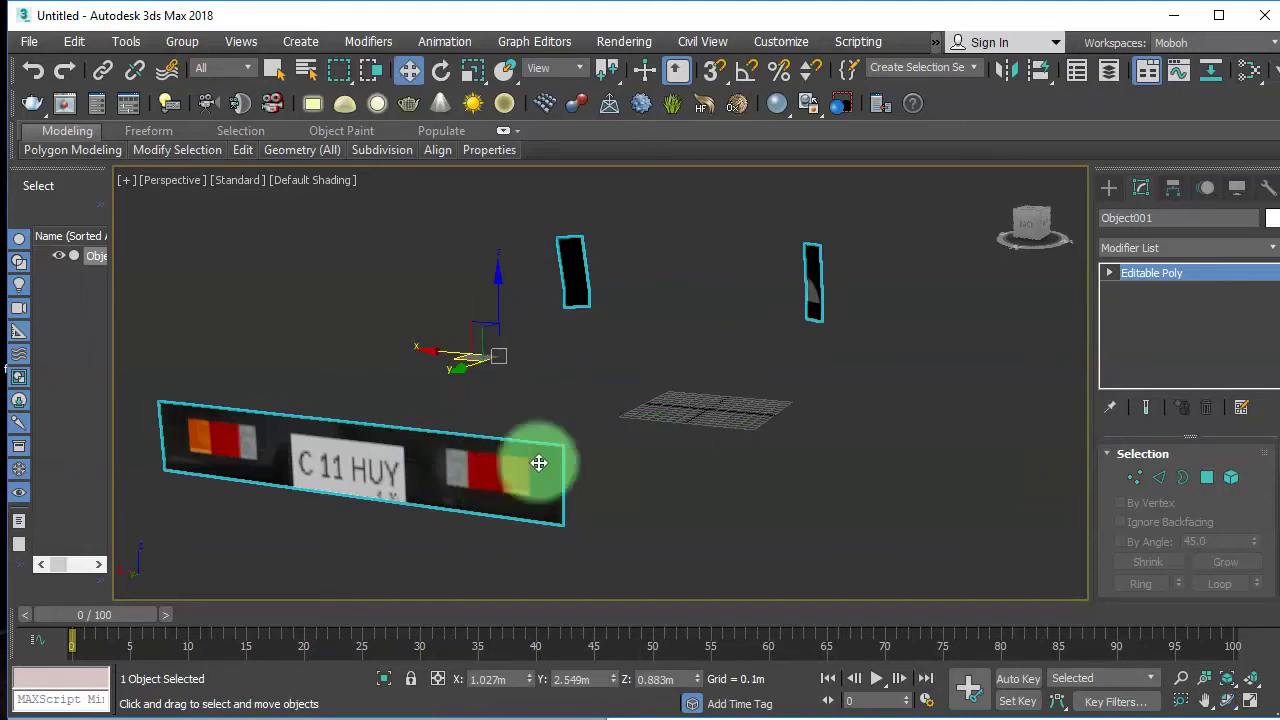
# - Add Swift Loop edges on the rear panel along the sides, upper and lower outlines of the orange tail lights
pyautogui.click(1156, 480)
pyautogui.scroll(-3, 1131, 430)
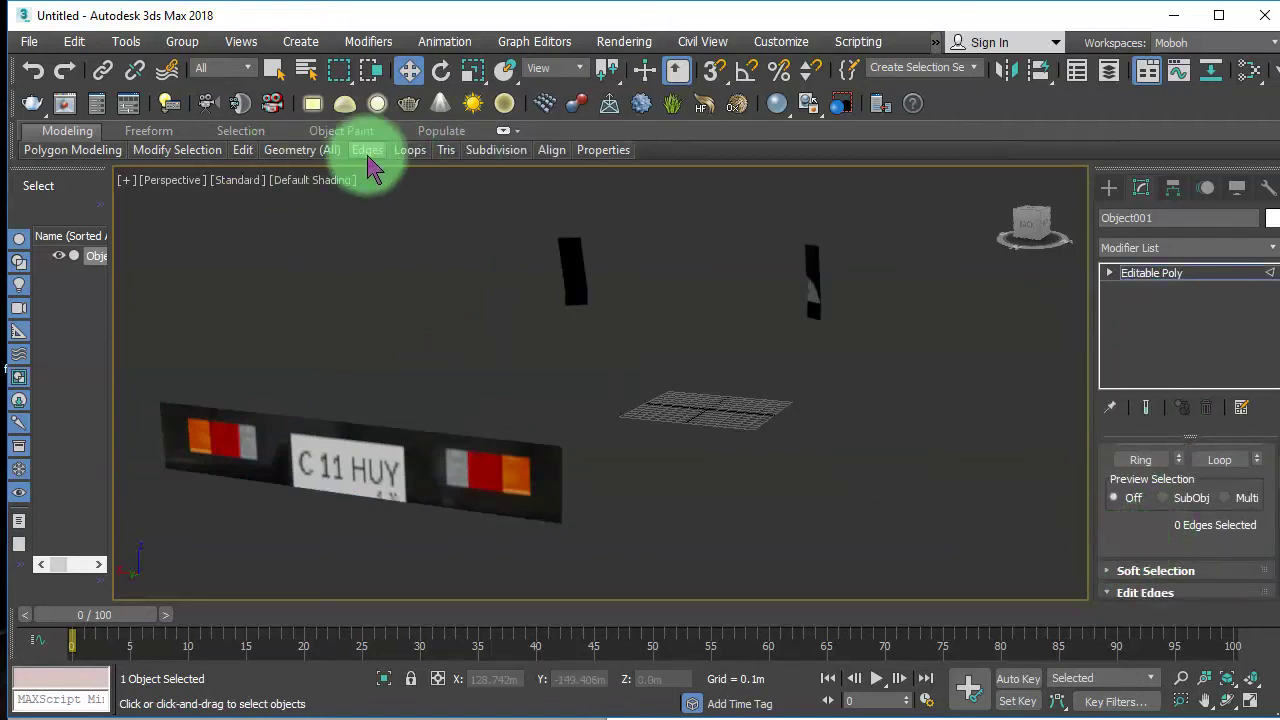
pyautogui.moveTo(245, 152)
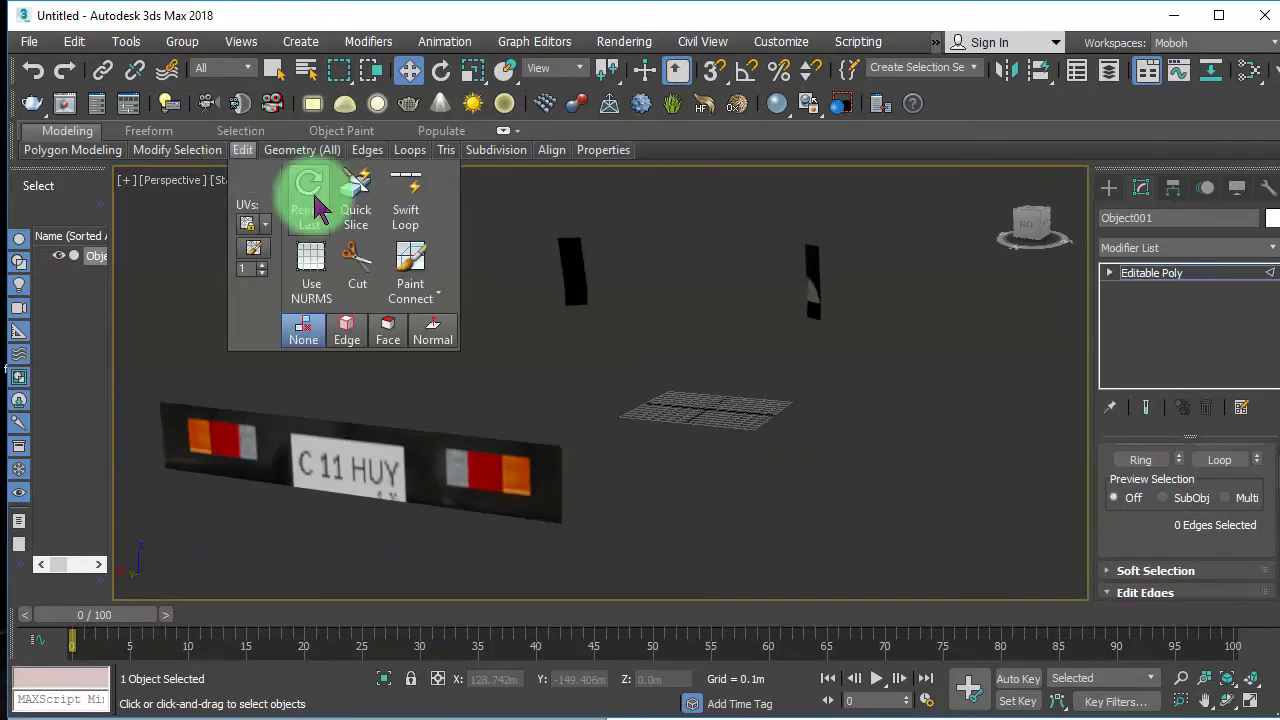
pyautogui.click(412, 193)
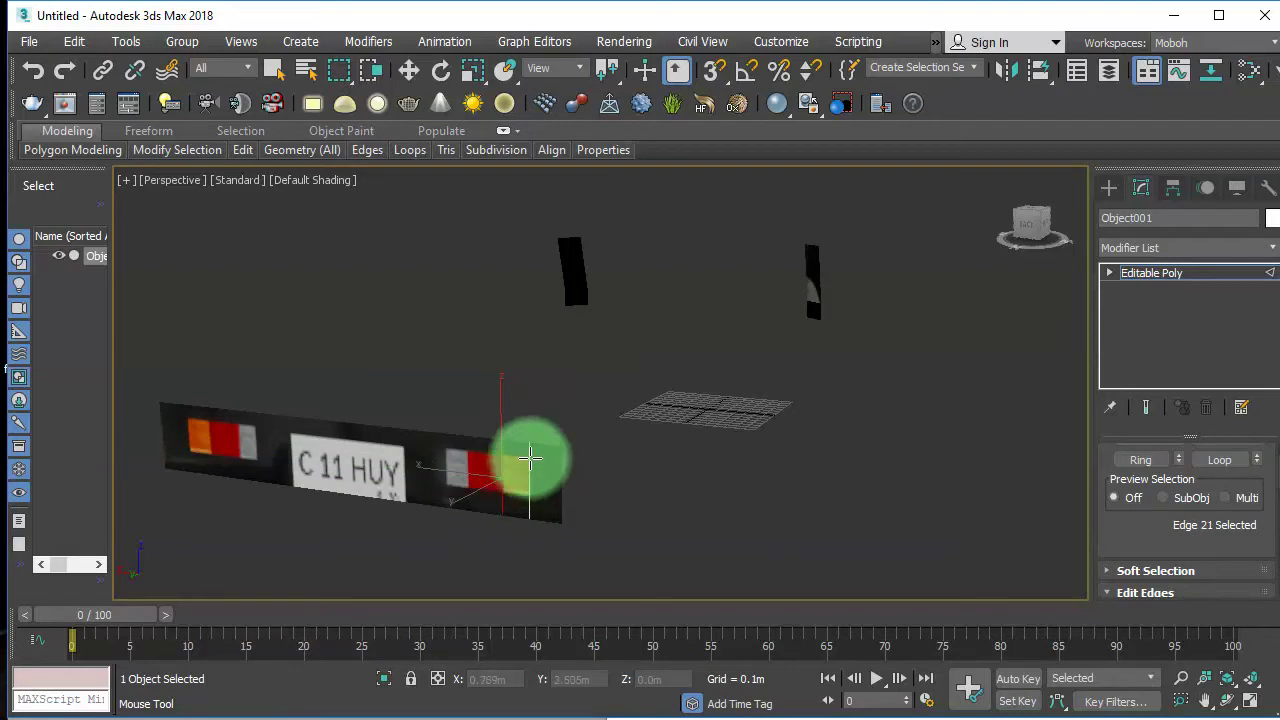
pyautogui.click(530, 458)
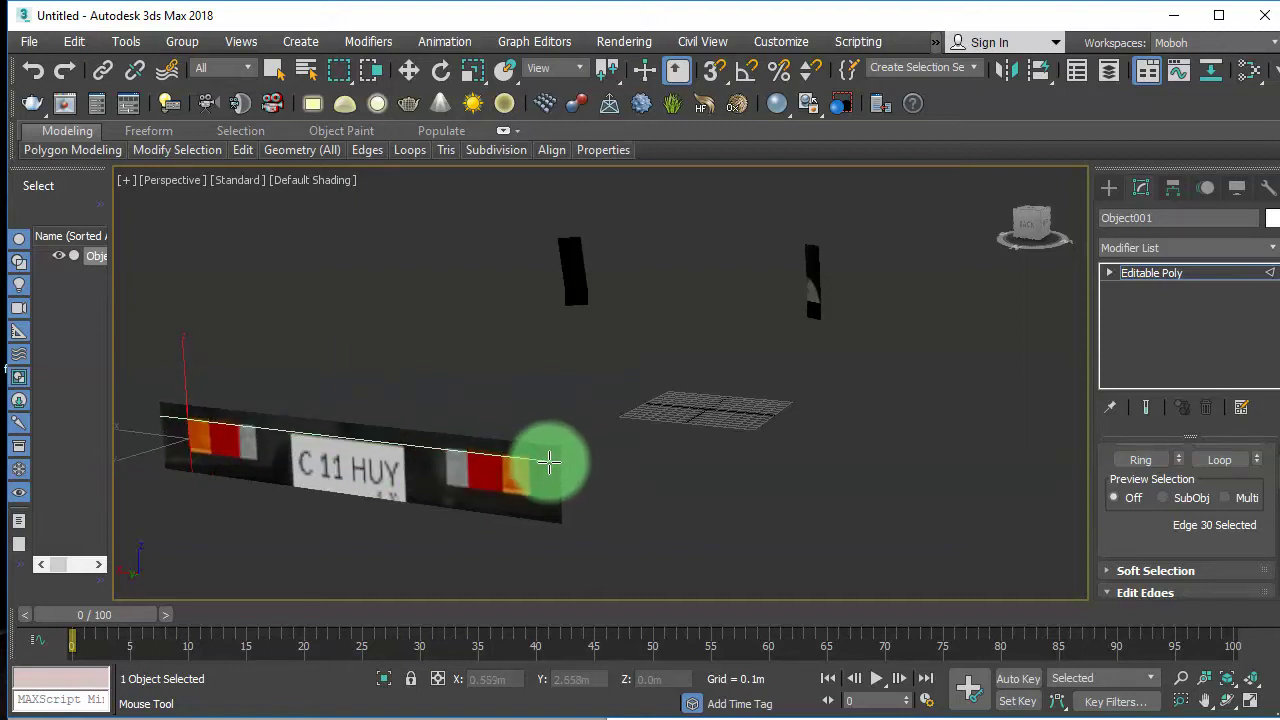
pyautogui.click(549, 461)
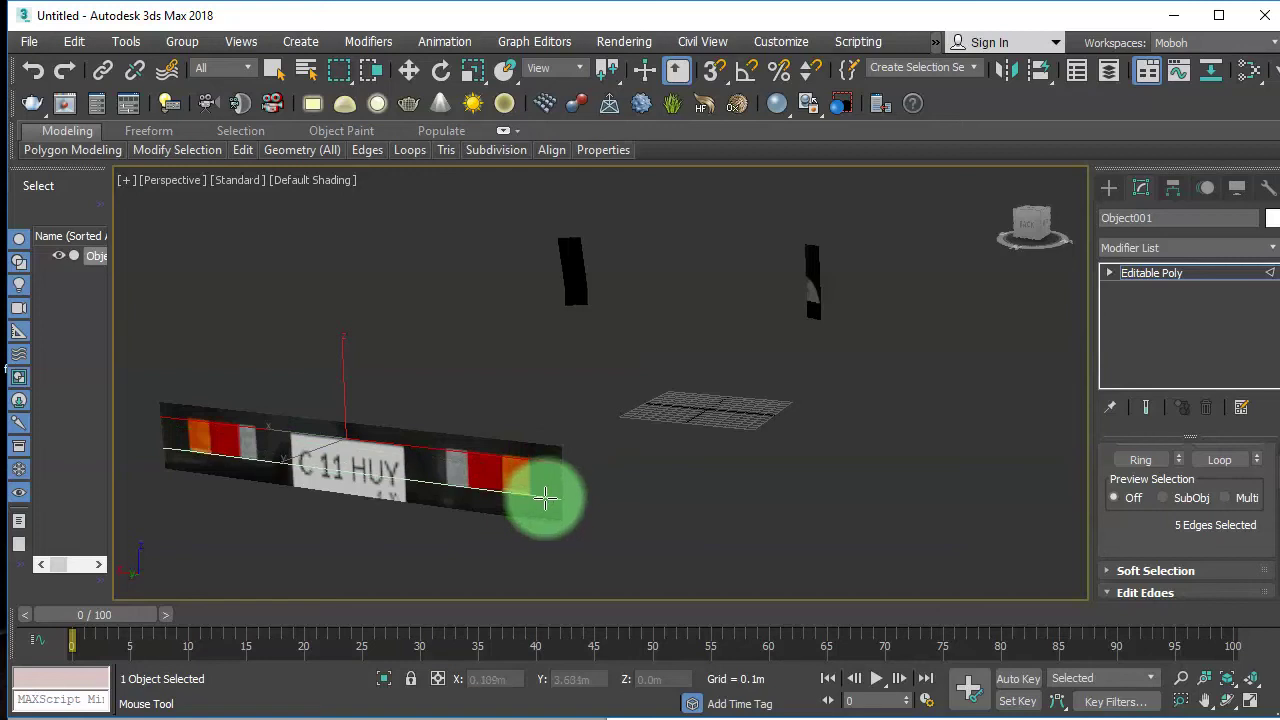
pyautogui.click(545, 497)
pyautogui.press('w')
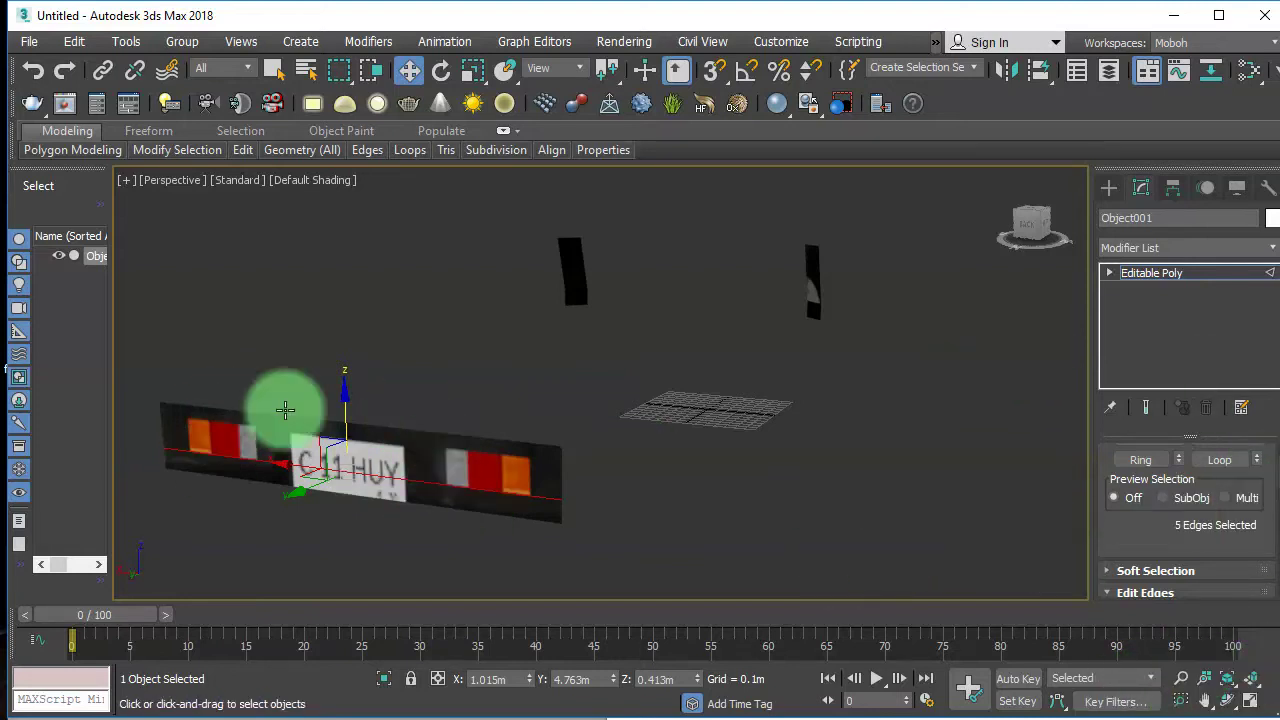
pyautogui.click(346, 420)
# - Select all the rear panel's polygons except the two orange tail lights and delete them
pyautogui.click(1107, 272)
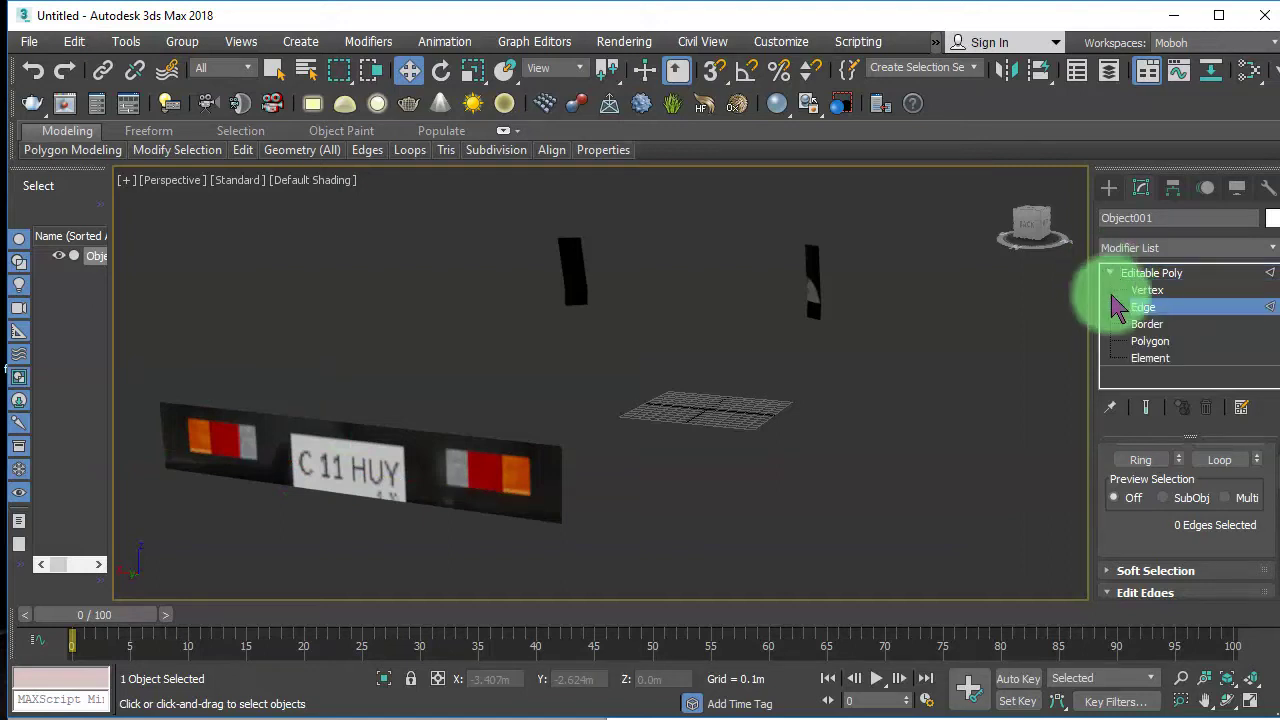
pyautogui.click(1150, 341)
pyautogui.click(391, 394)
pyautogui.moveTo(183, 354); pyautogui.dragTo(630, 543)
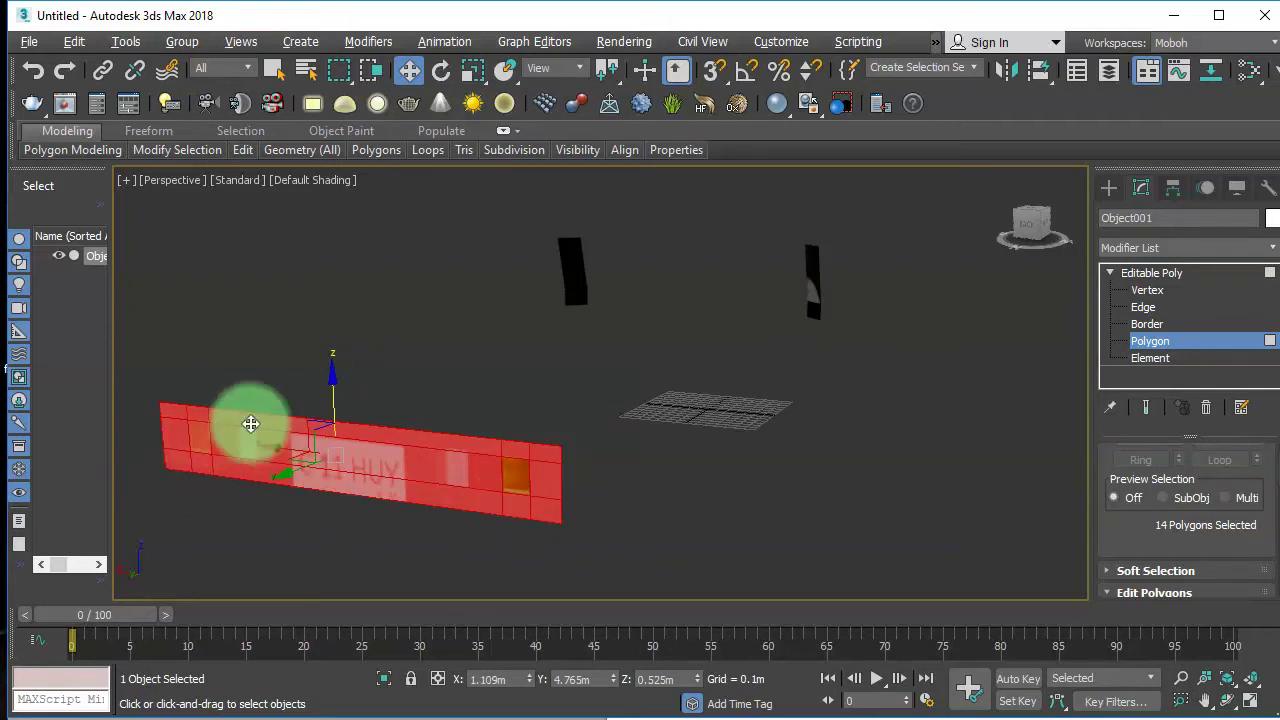
pyautogui.keyDown('alt'); pyautogui.click(201, 432); pyautogui.keyUp('alt')
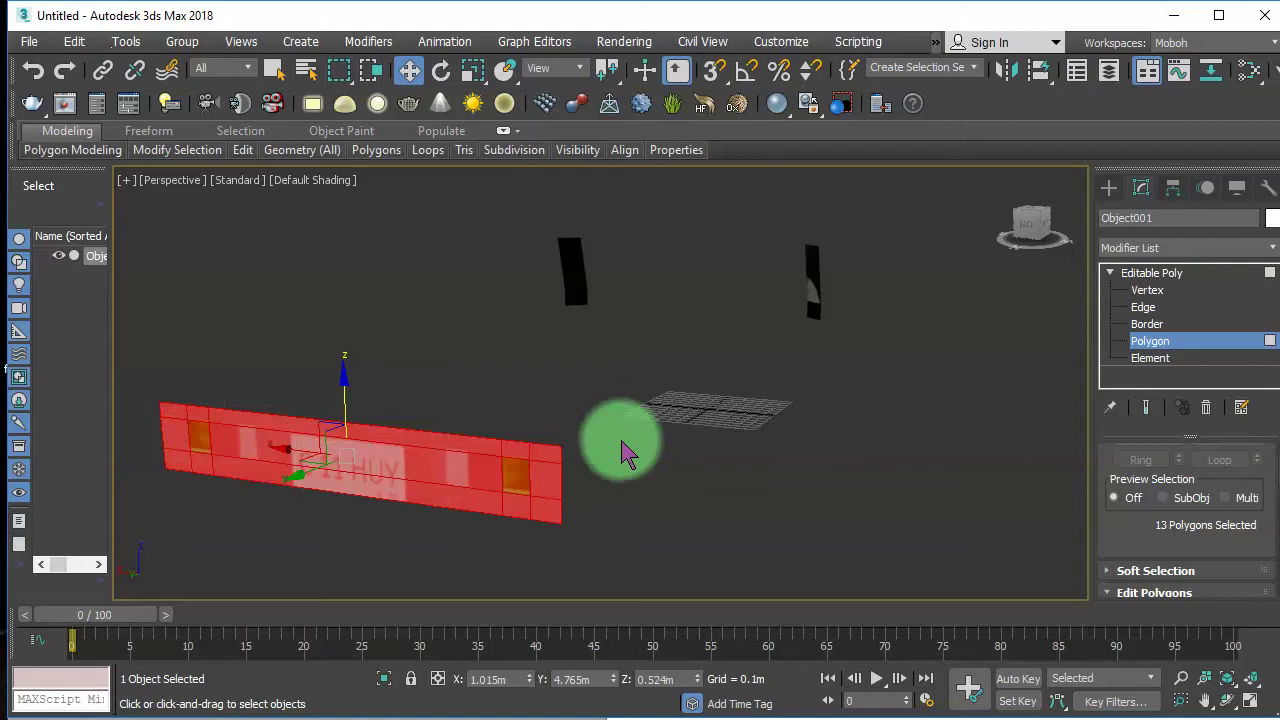
pyautogui.press('Delete')
# - Add Swift Loop edges along the upper and lower limits of the bright headlight area on both front panels
pyautogui.click(1228, 699)
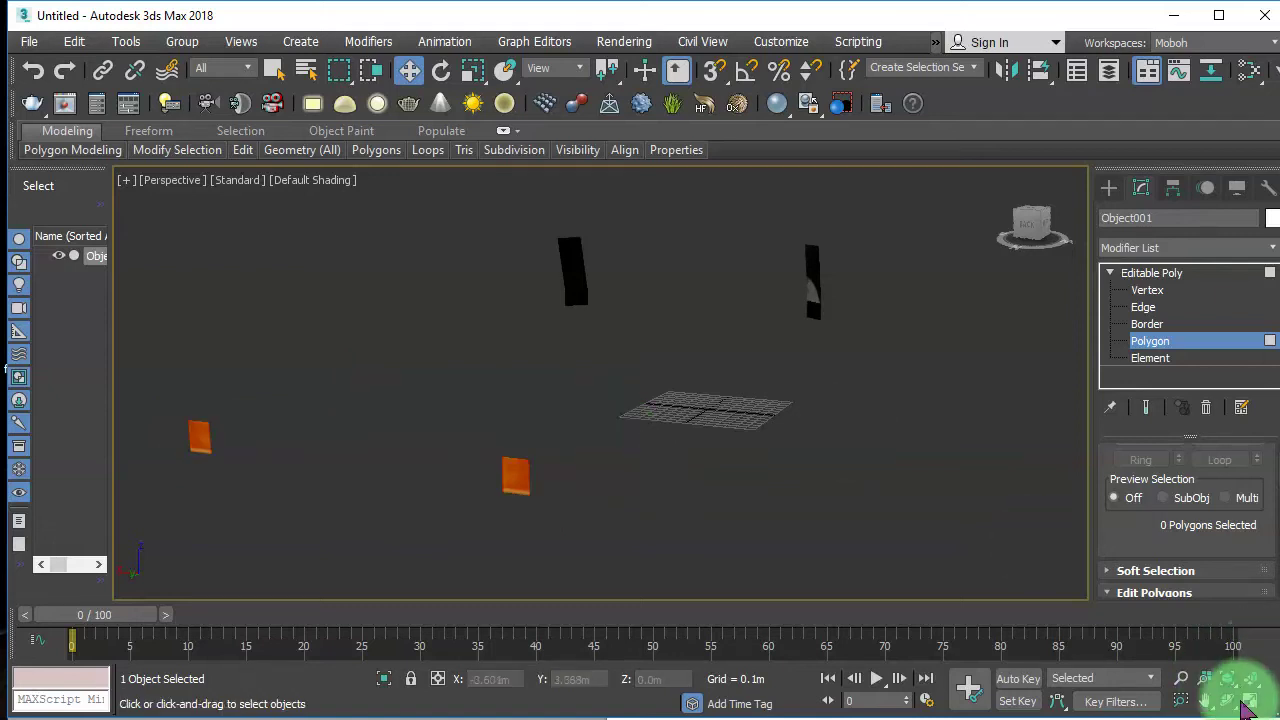
pyautogui.moveTo(642, 422); pyautogui.dragTo(563, 420)
pyautogui.rightClick(563, 420)
pyautogui.click(543, 491)
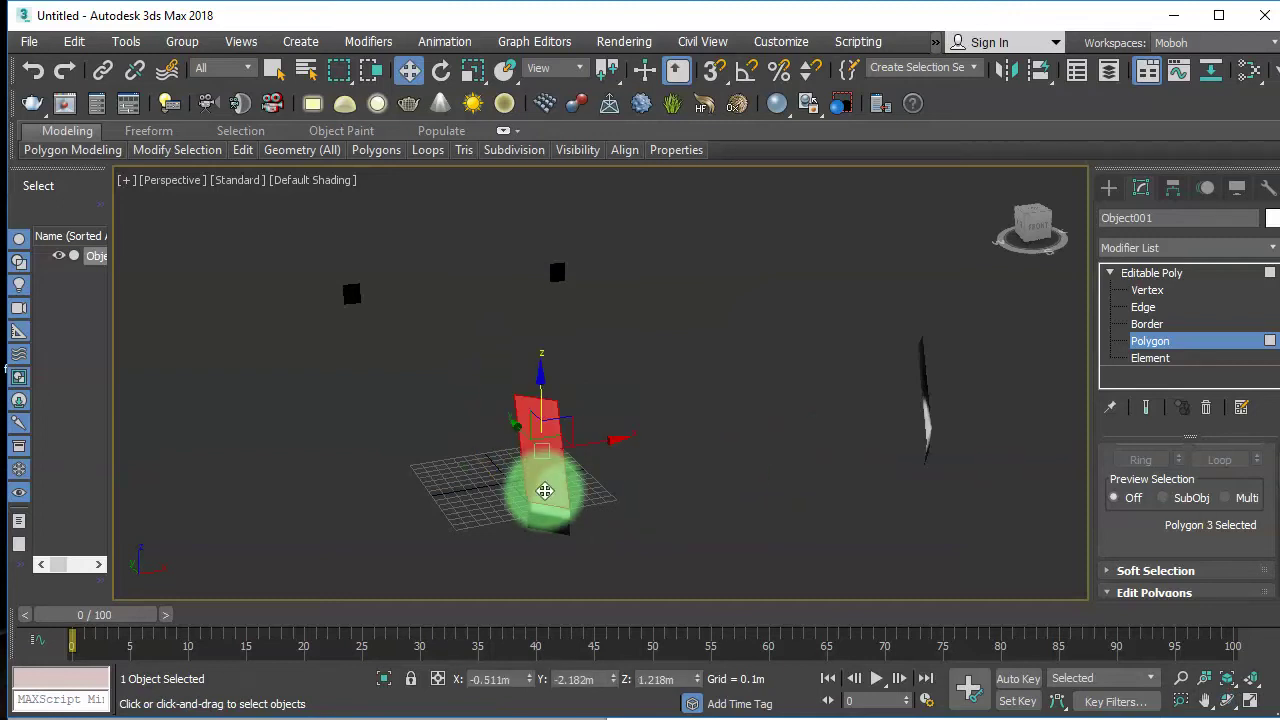
pyautogui.click(608, 520)
pyautogui.click(553, 516)
pyautogui.click(651, 571)
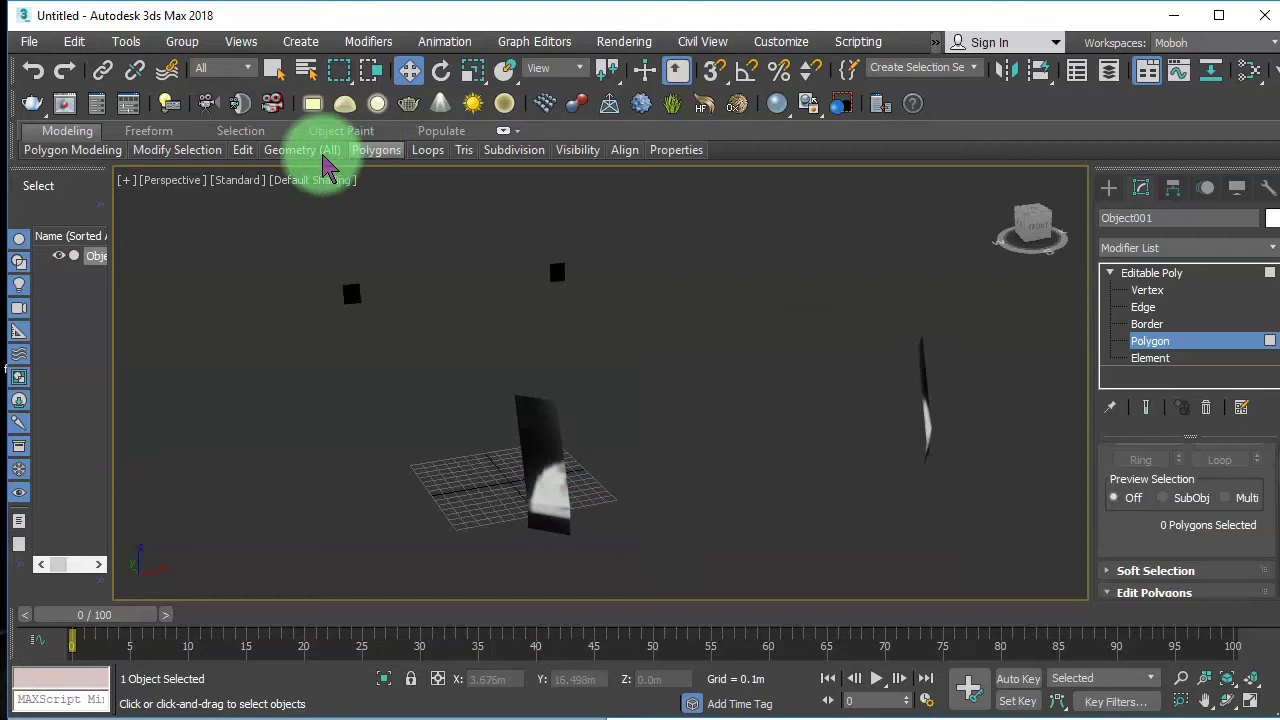
pyautogui.moveTo(250, 168)
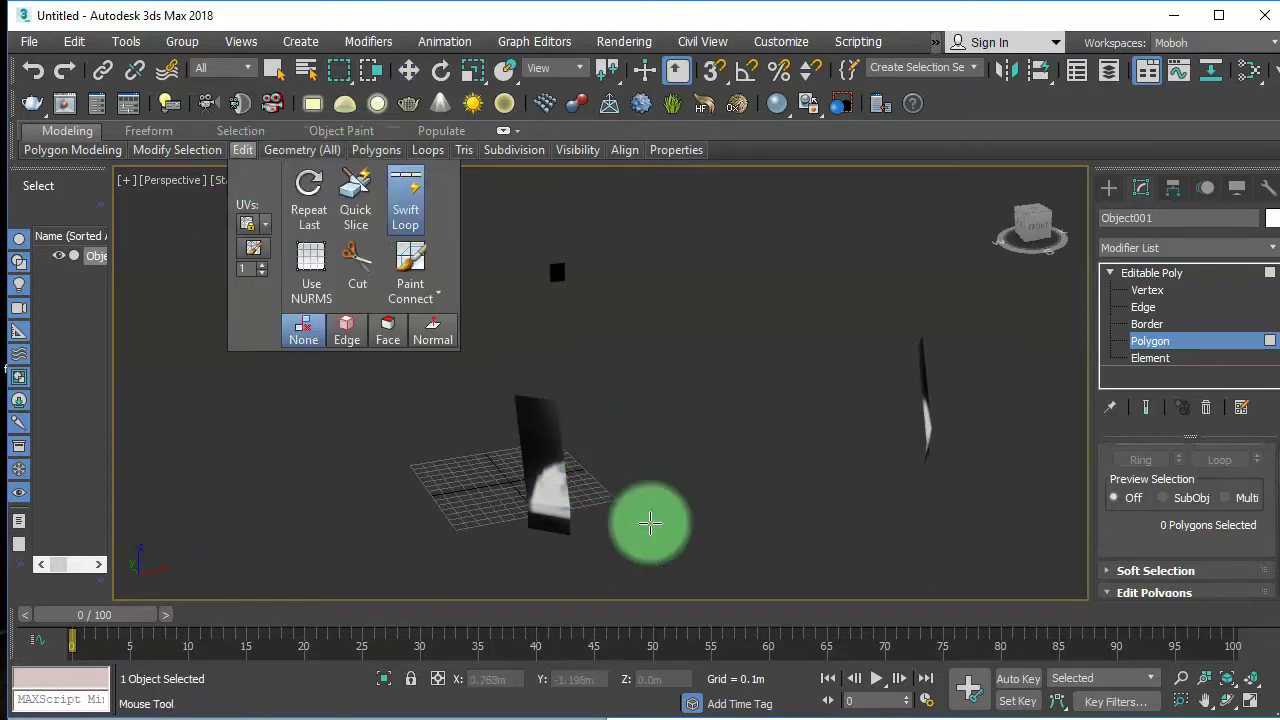
pyautogui.click(405, 200)
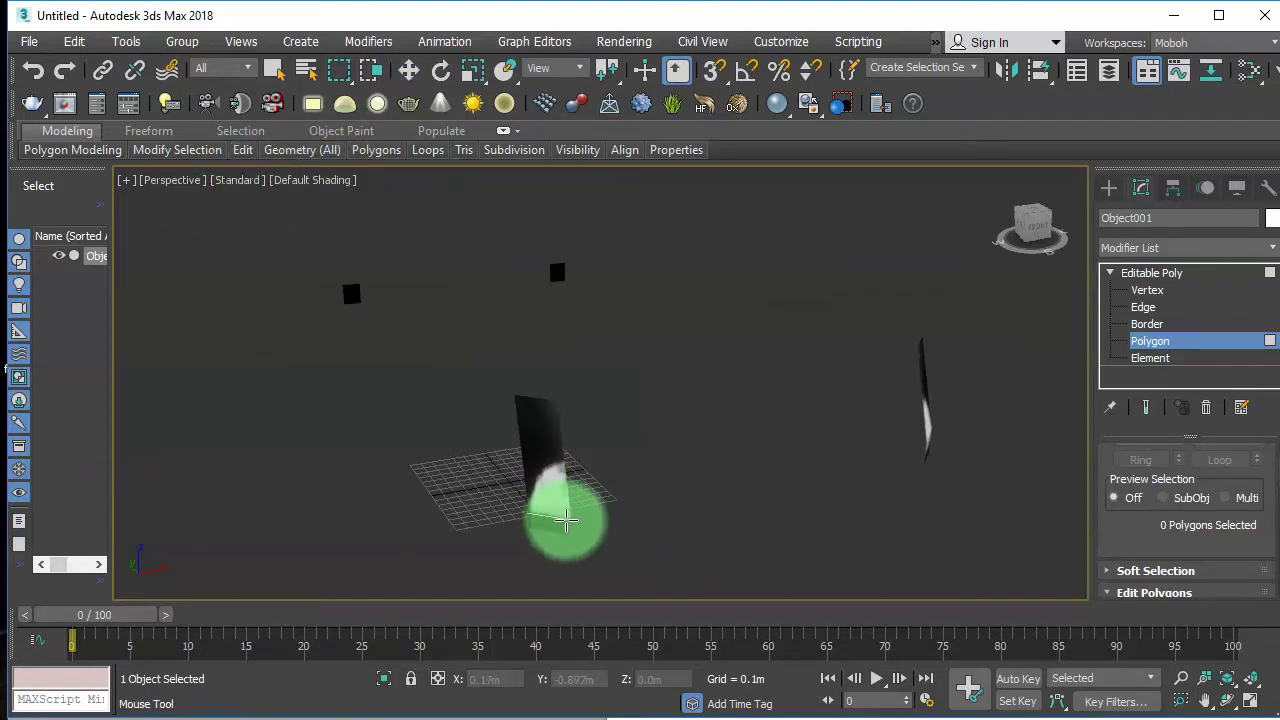
pyautogui.moveTo(566, 517)
pyautogui.mouseDown()
pyautogui.moveTo(579, 459)
pyautogui.moveTo(631, 468)
pyautogui.moveTo(525, 465)
pyautogui.moveTo(746, 480)
pyautogui.moveTo(946, 472)
pyautogui.mouseUp()
pyautogui.keyDown('alt'); pyautogui.moveTo(946, 472); pyautogui.dragTo(307, 521, button='middle'); pyautogui.keyUp('alt')
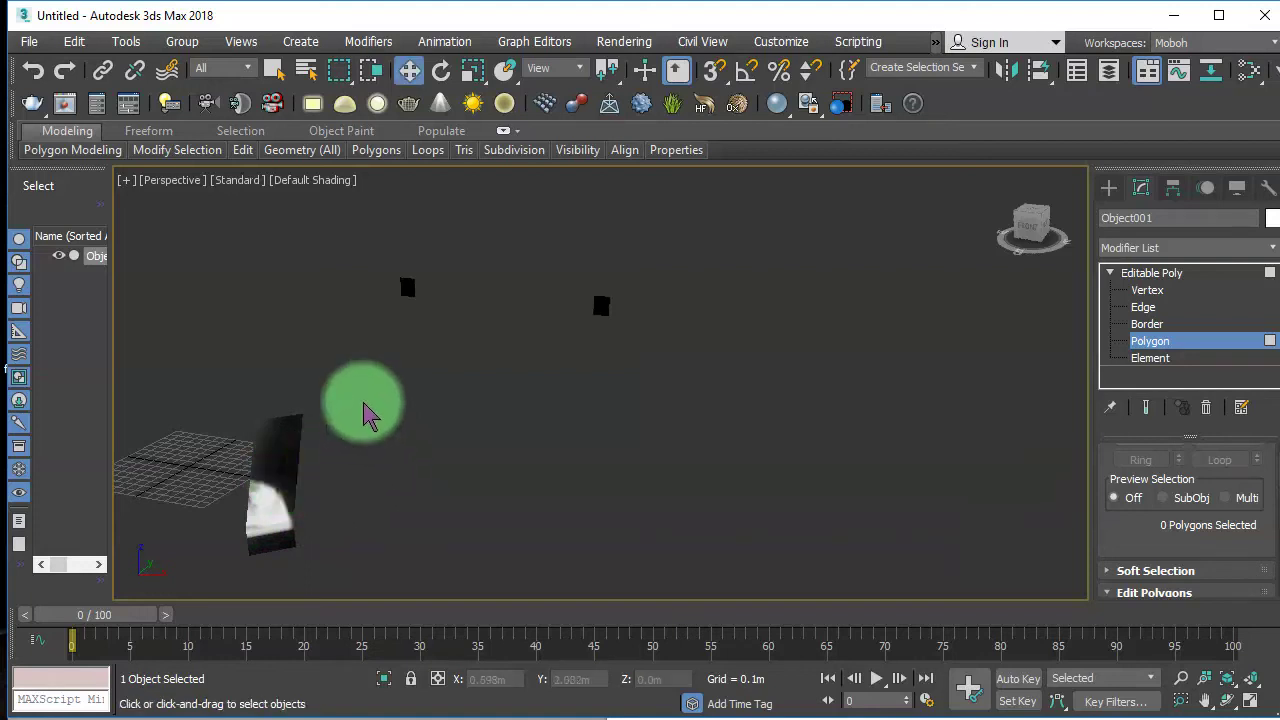
# - Select the dark polygons above and below the bright area on both headlight panels and delete them
pyautogui.press('4')
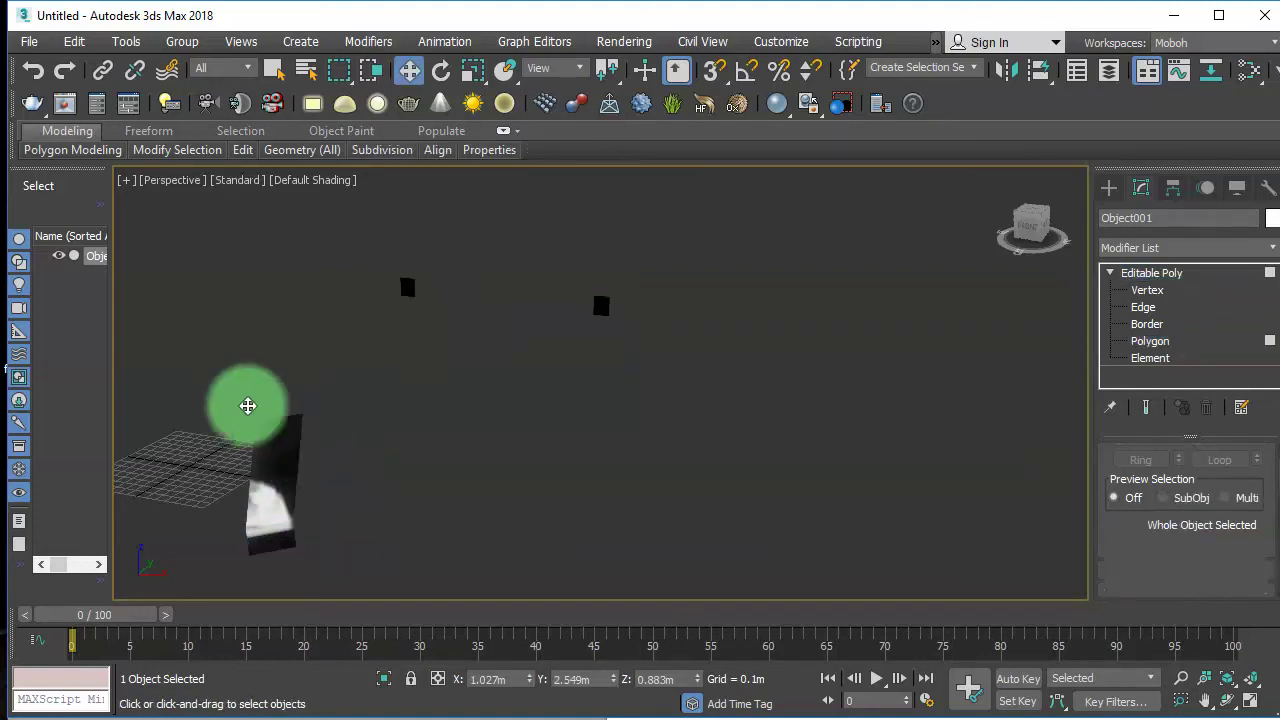
pyautogui.press('4')
pyautogui.click(292, 430)
pyautogui.keyDown('ctrl'); pyautogui.click(277, 548); pyautogui.keyUp('ctrl')
pyautogui.keyDown('alt'); pyautogui.moveTo(415, 545); pyautogui.dragTo(294, 403, button='middle'); pyautogui.keyUp('alt')
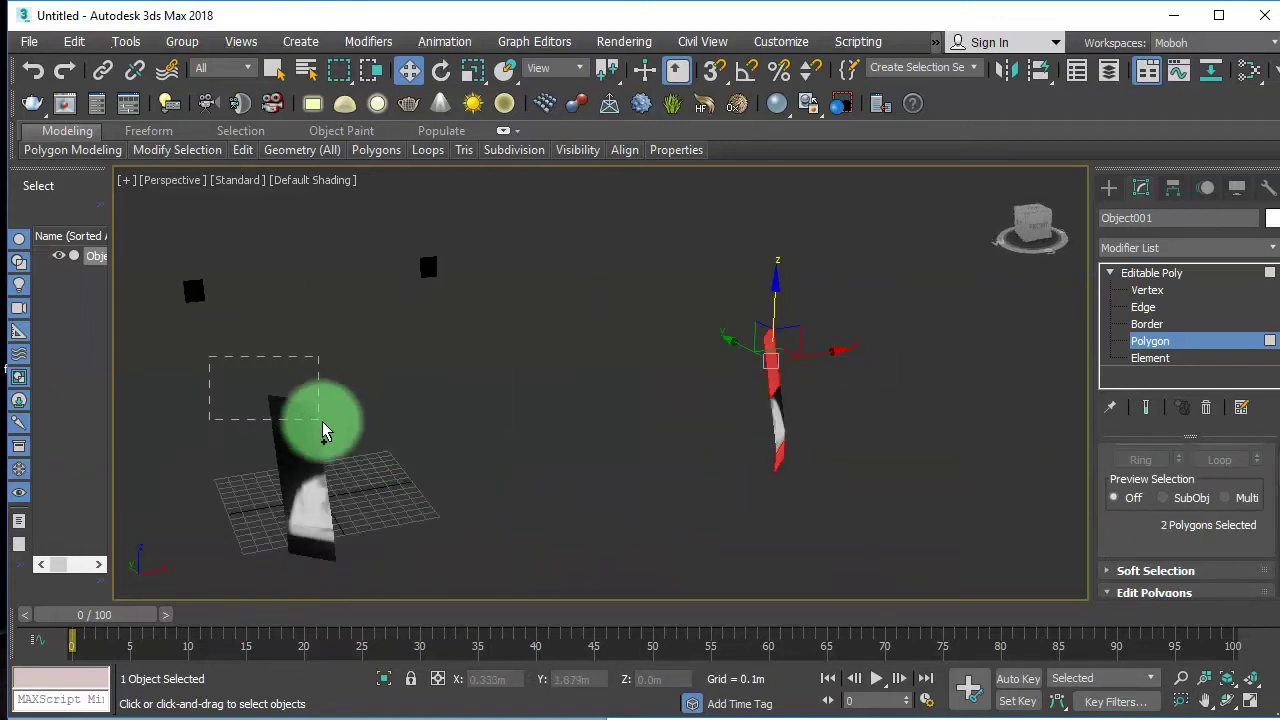
pyautogui.keyDown('ctrl'); pyautogui.moveTo(322, 430); pyautogui.dragTo(325, 432); pyautogui.keyUp('ctrl')
pyautogui.moveTo(371, 563); pyautogui.dragTo(145, 570)
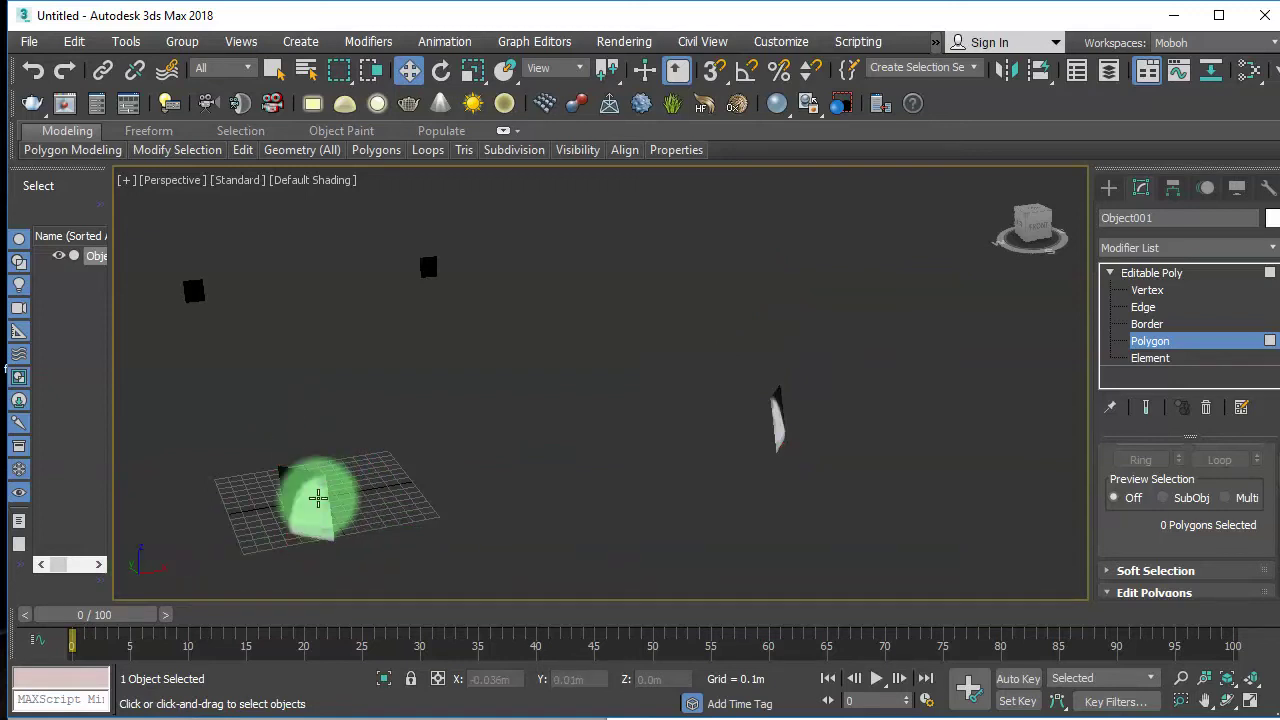
# - Cut the first headlight polygon along the curved outline between the bright lamp and its dark corner
pyautogui.click(310, 505)
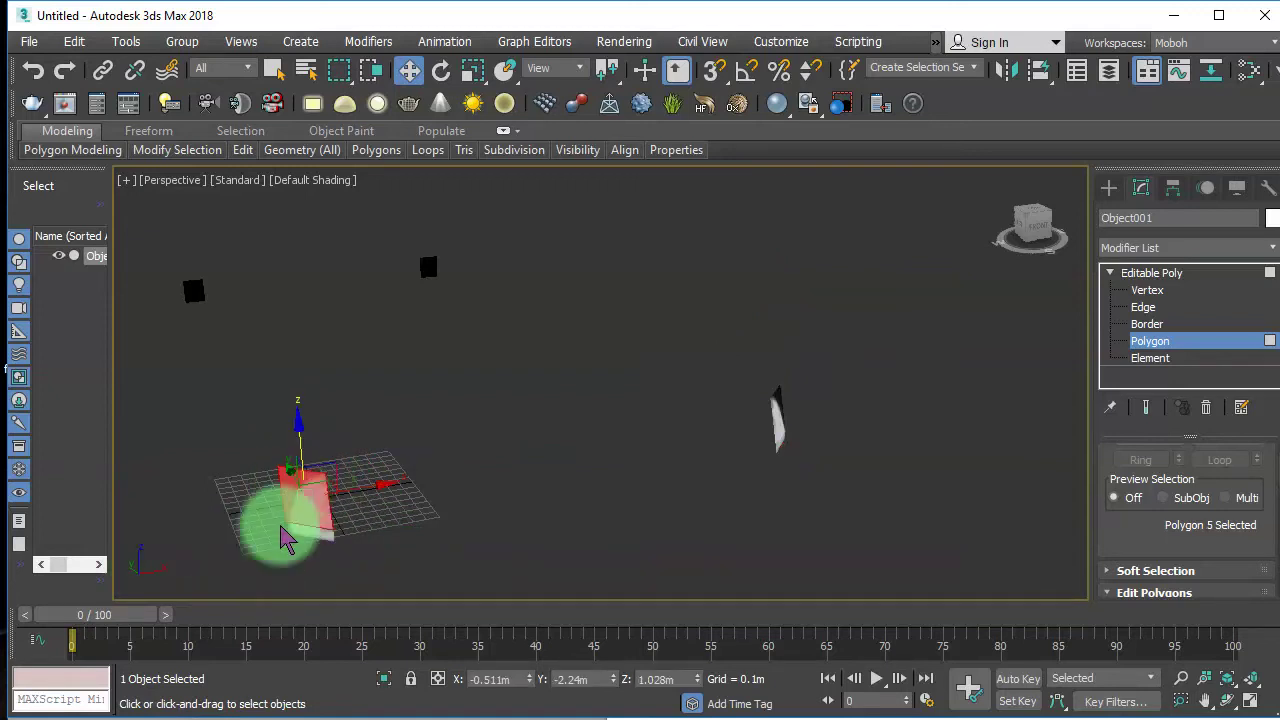
pyautogui.click(1152, 292)
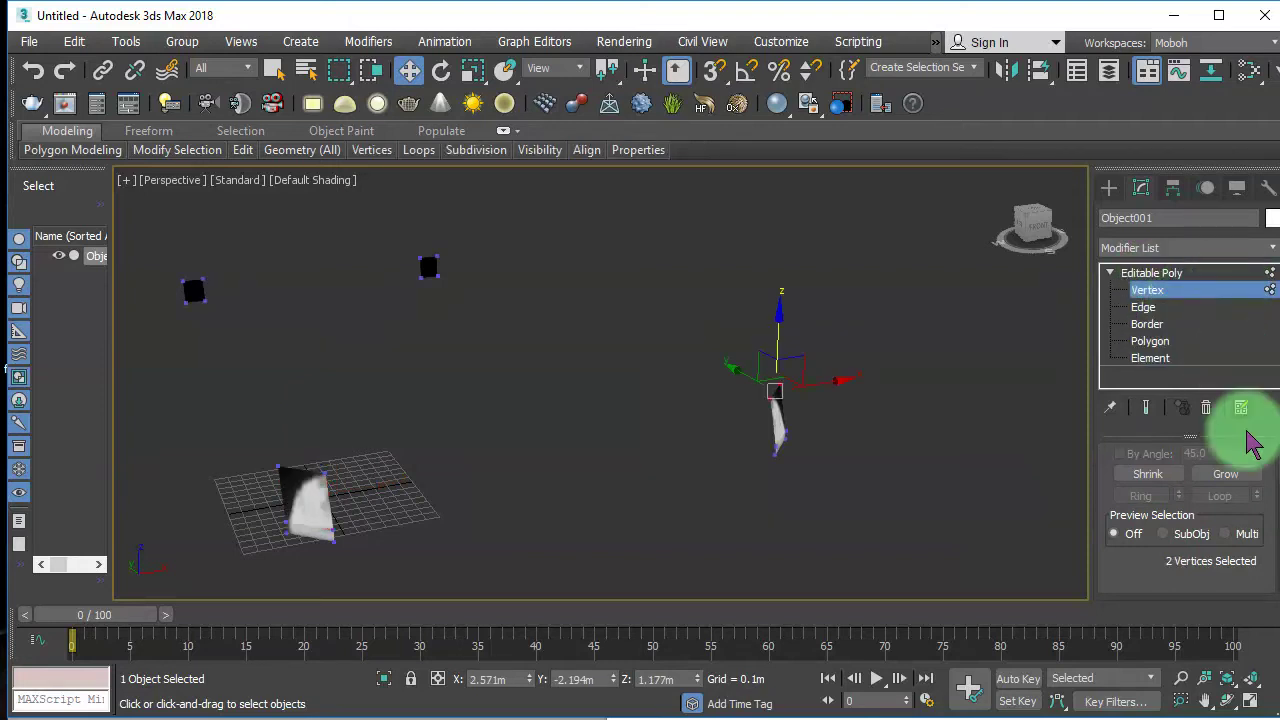
pyautogui.moveTo(1128, 543); pyautogui.dragTo(1120, 383)
pyautogui.scroll(-5, 1183, 525)
pyautogui.scroll(-3, 1186, 556)
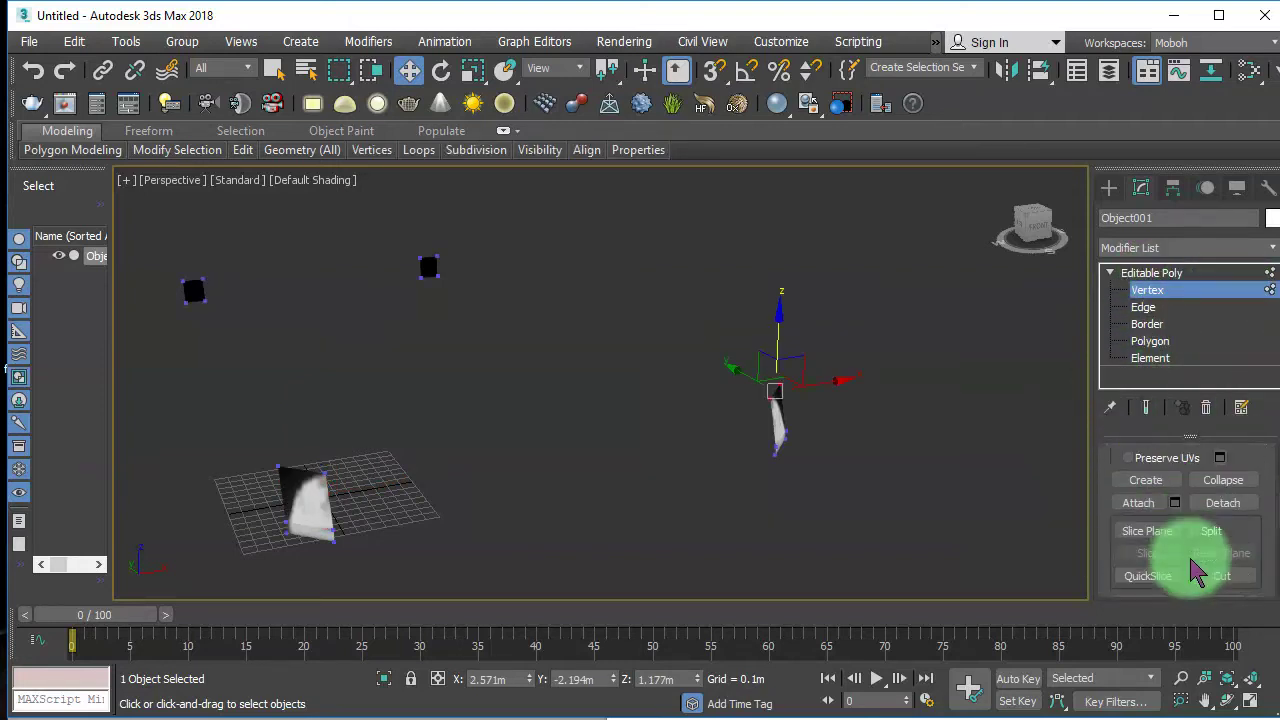
pyautogui.click(1240, 578)
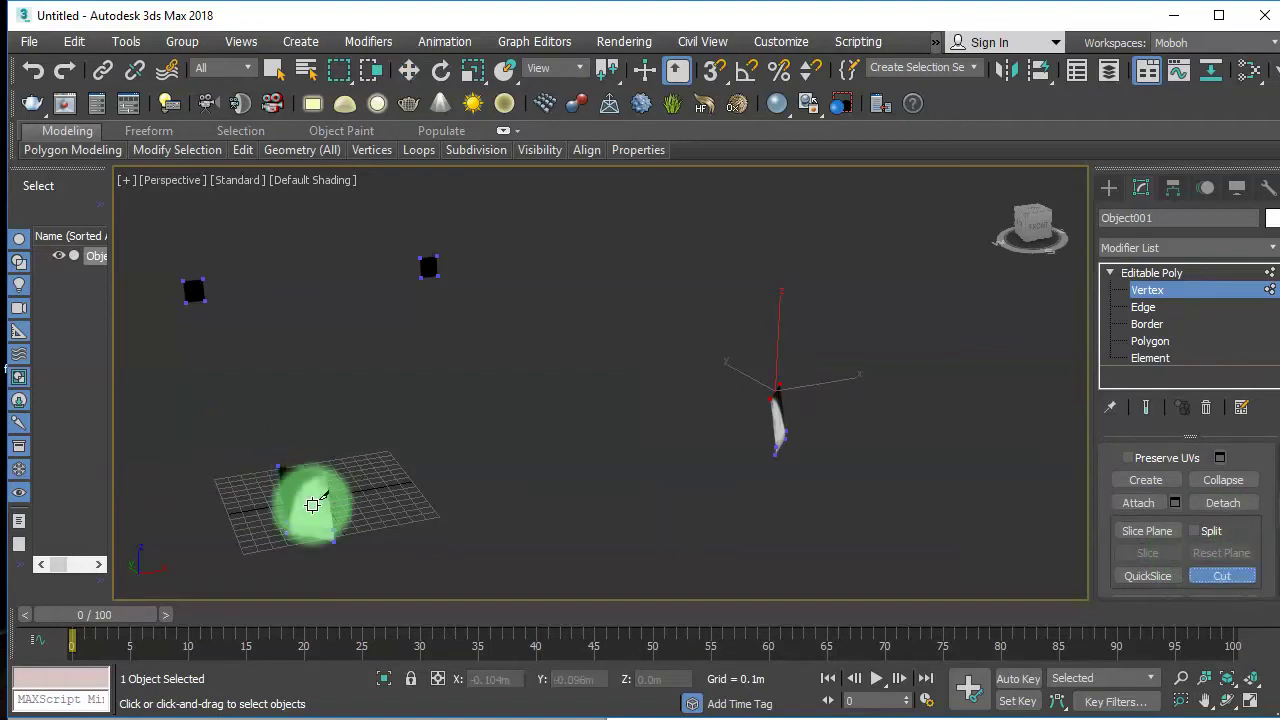
pyautogui.scroll(2, 317, 482)
pyautogui.moveTo(338, 464); pyautogui.dragTo(313, 472, button='middle')
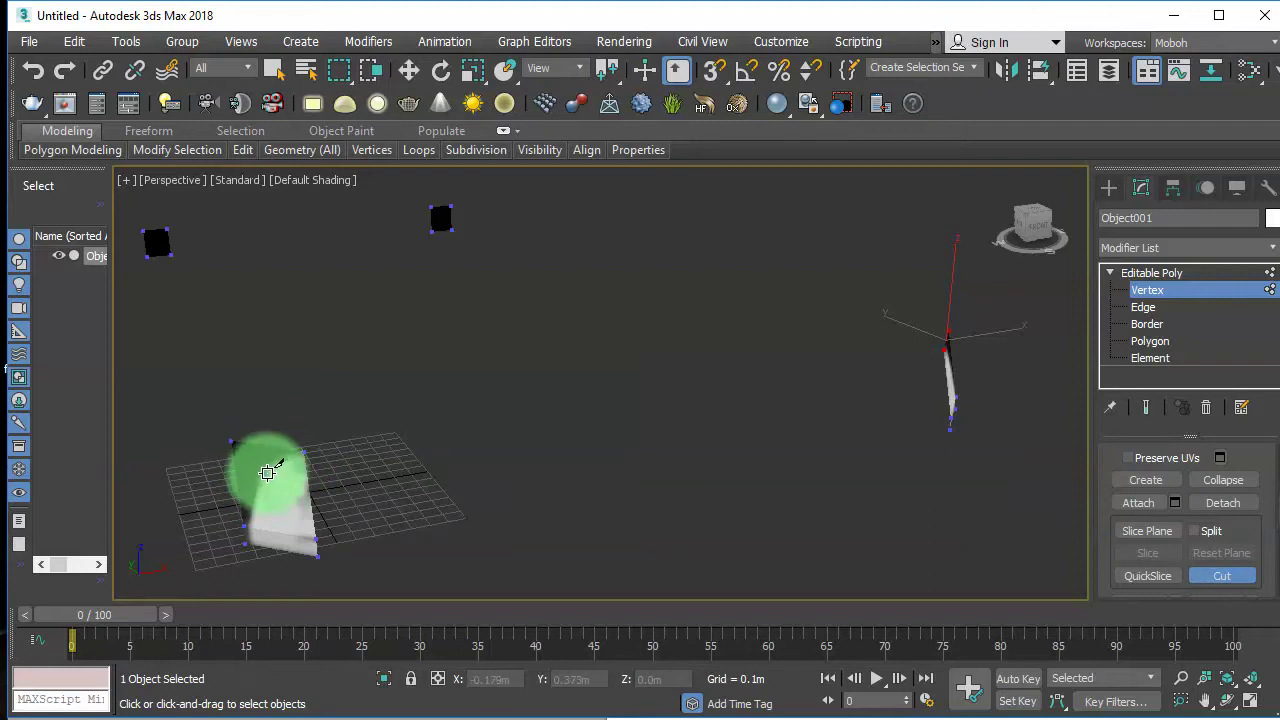
pyautogui.click(245, 526)
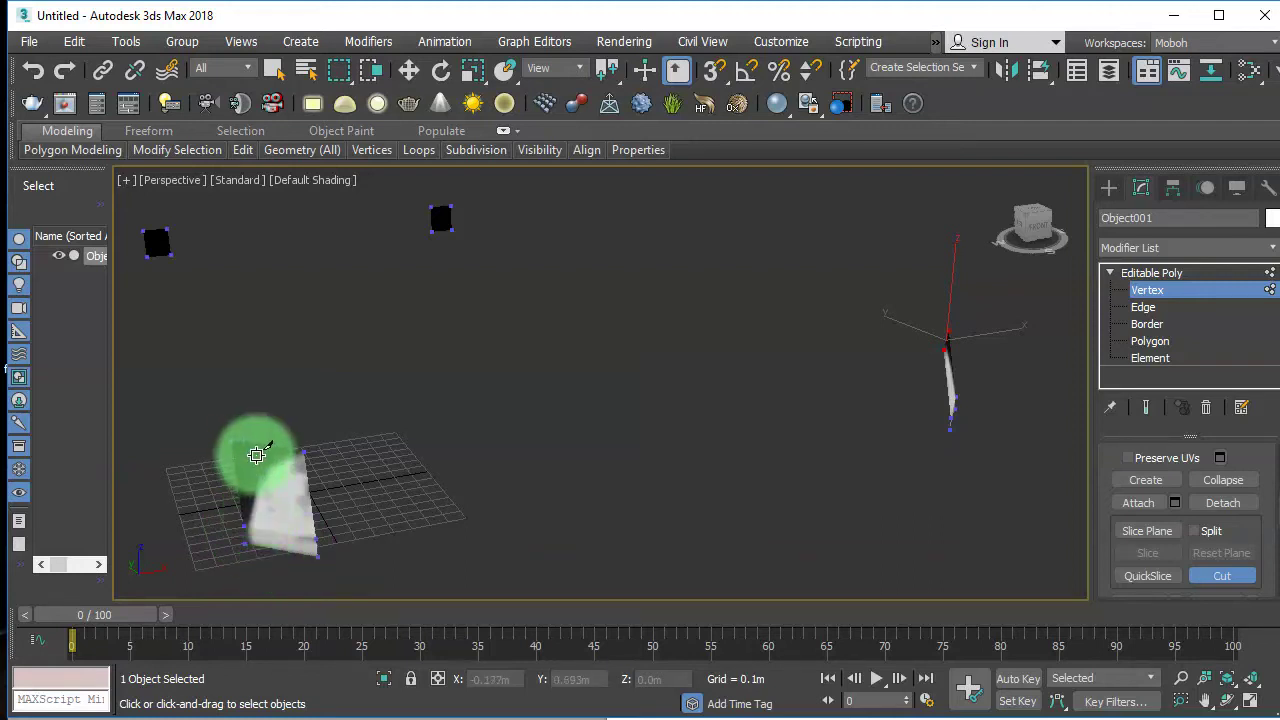
# - Finish cutting and delete the first headlight's dark upper corner vertex outside the lamp outline
pyautogui.press('w')
pyautogui.press('1')
pyautogui.rightClick(211, 415)
pyautogui.click(598, 461)
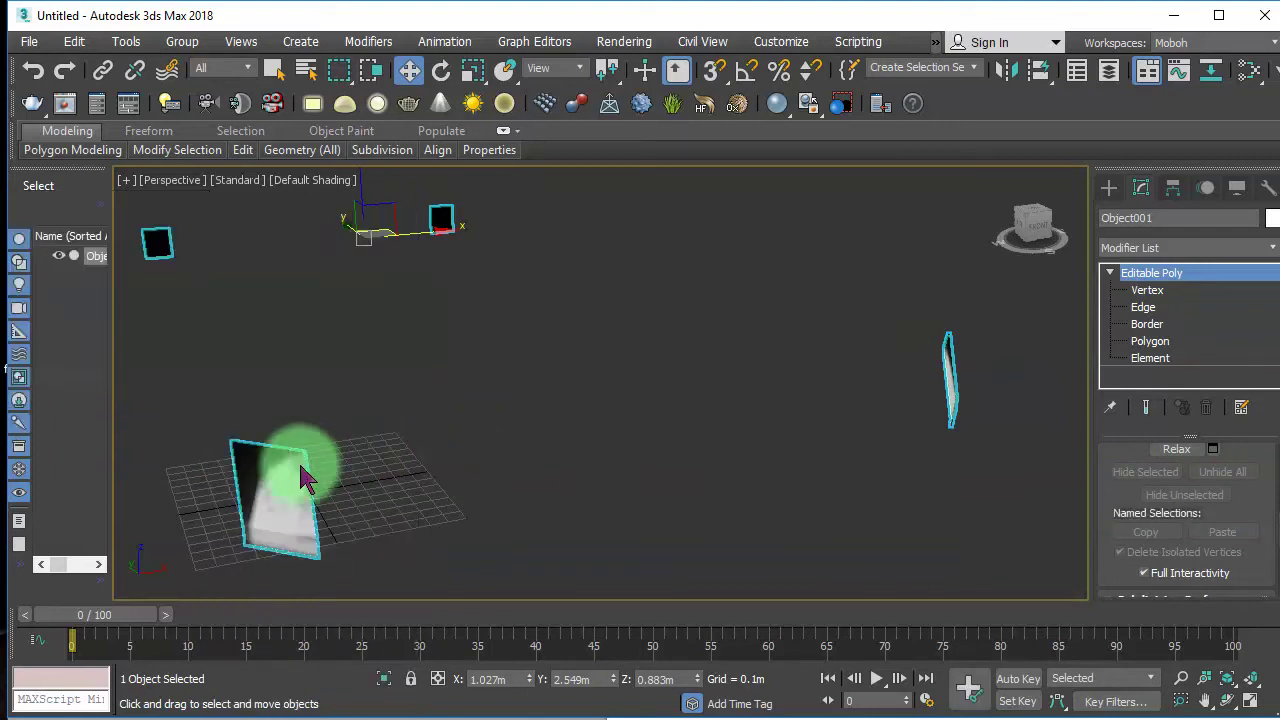
pyautogui.press('1')
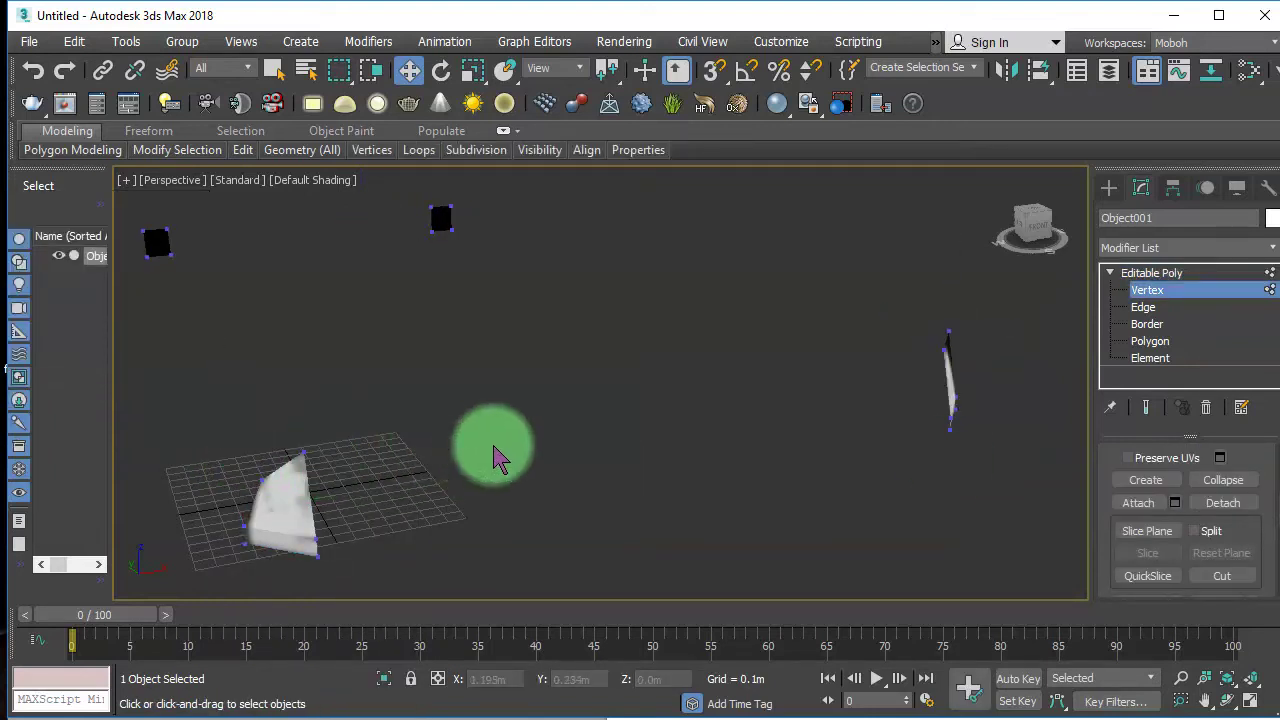
# - Cut the opposite headlight along its curved outline and delete the dark upper corner vertex outside it
pyautogui.click(1228, 700)
pyautogui.moveTo(676, 435); pyautogui.dragTo(594, 418)
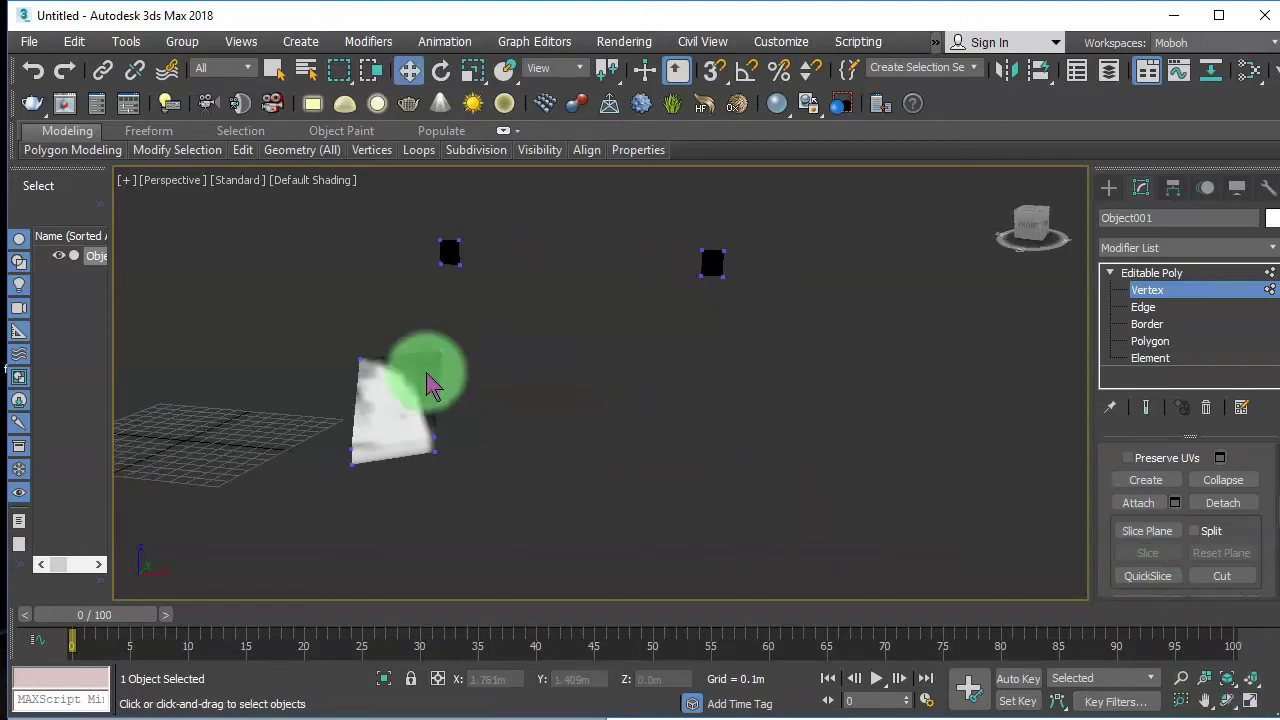
pyautogui.click(1222, 577)
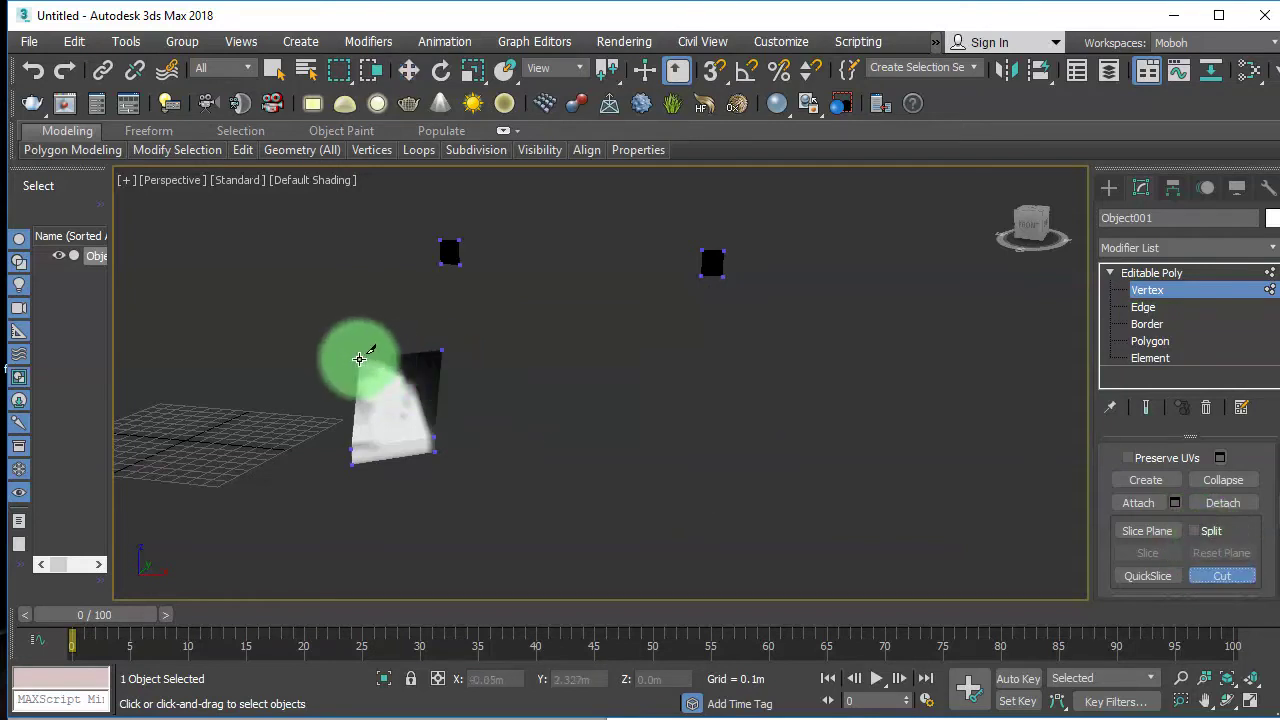
pyautogui.click(413, 384)
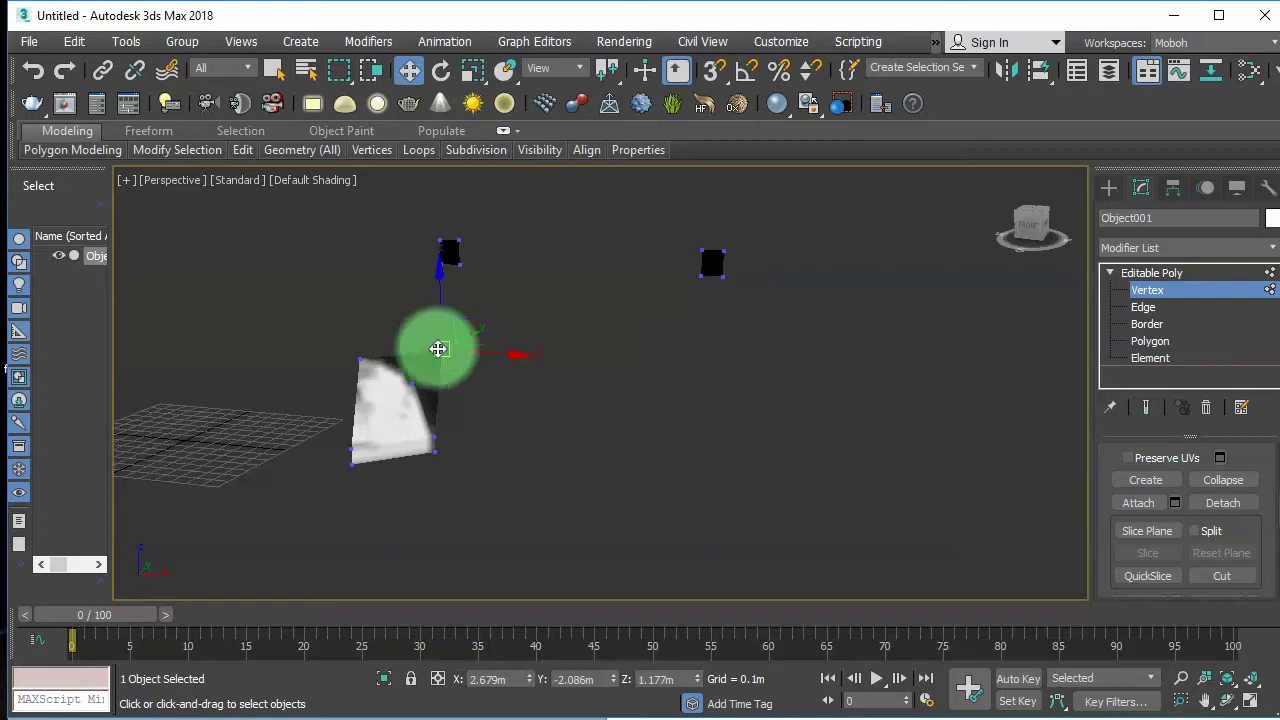
pyautogui.click(438, 348)
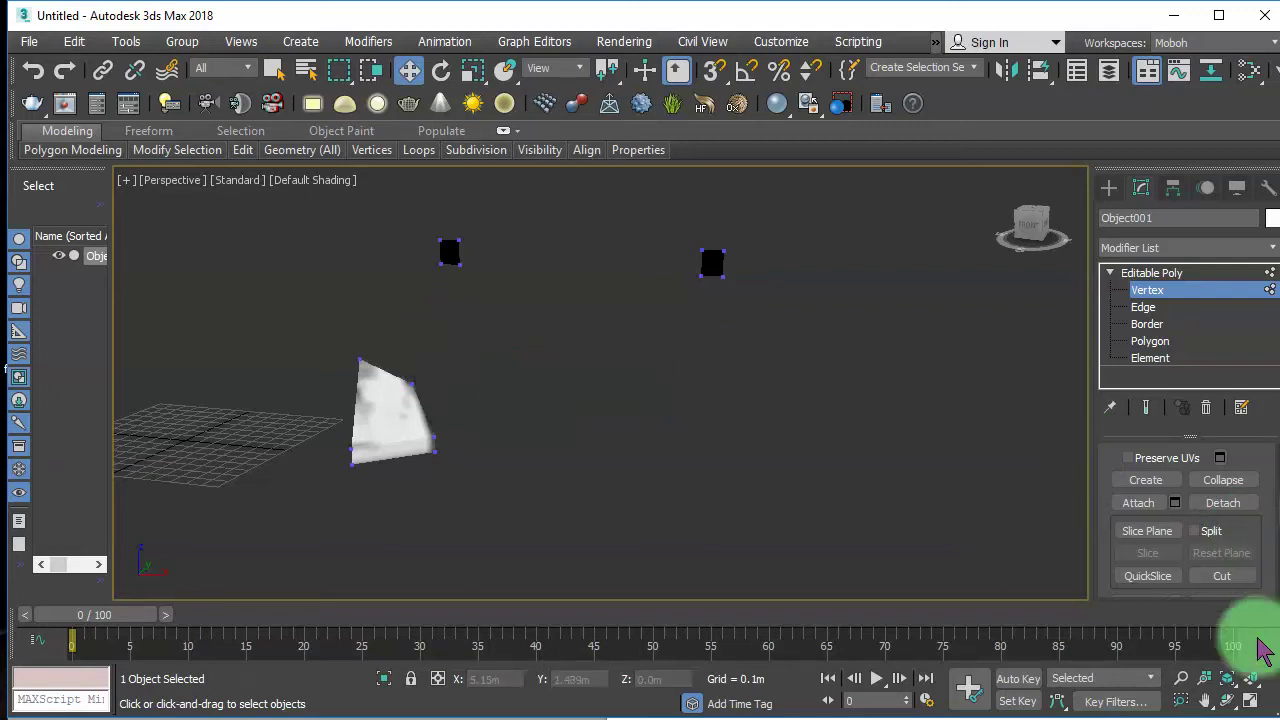
# - Leave vertex editing and select the headlight and tail-light polygons on one side of the truck
pyautogui.click(1160, 273)
pyautogui.scroll(-5, 670, 420)
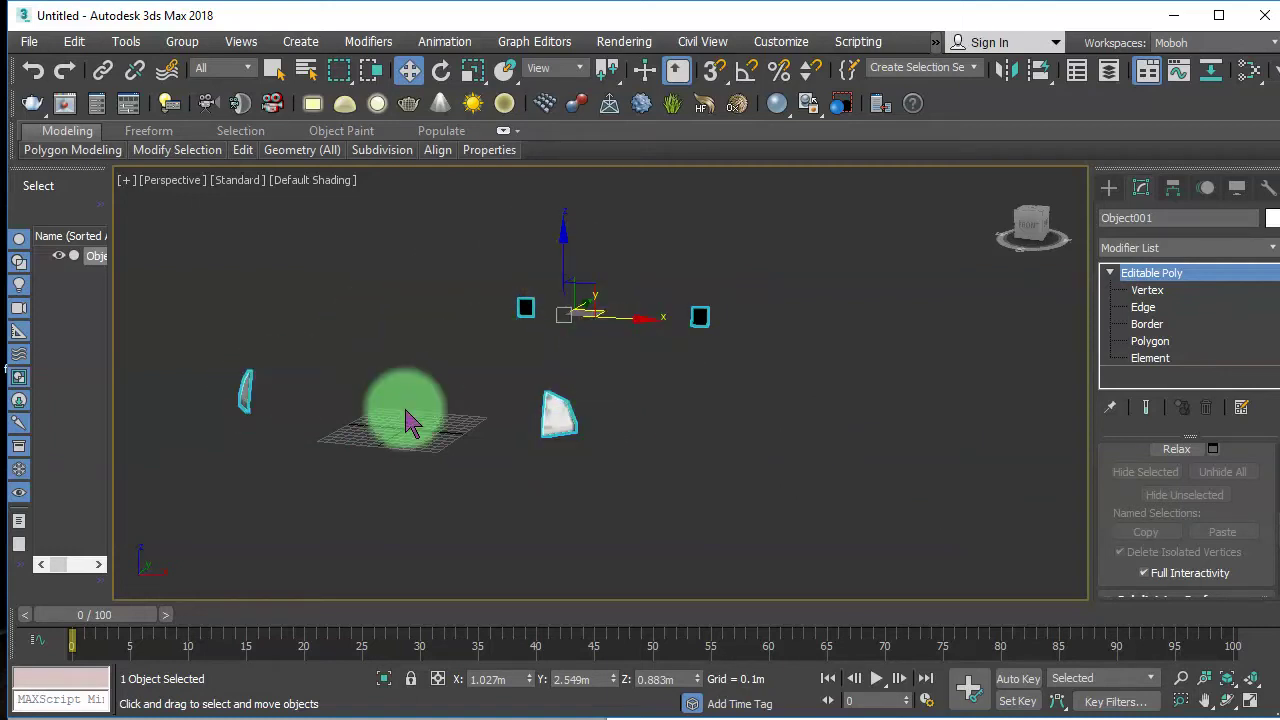
pyautogui.click(1228, 700)
pyautogui.moveTo(610, 360)
pyautogui.mouseDown()
pyautogui.moveTo(580, 331)
pyautogui.moveTo(598, 344)
pyautogui.mouseUp()
pyautogui.moveTo(294, 251); pyautogui.dragTo(465, 536)
pyautogui.press('4')
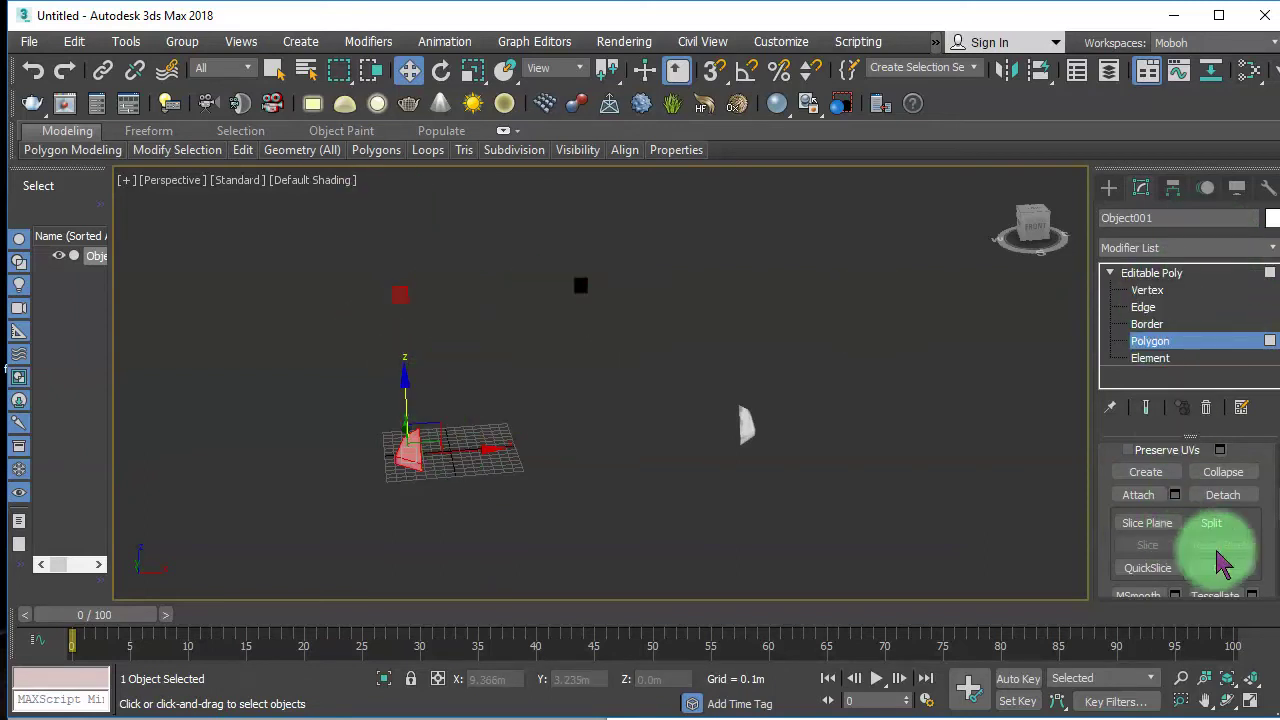
# - Detach the selected headlight and tail-light polygons as a separate object named RightTurnLights
pyautogui.moveTo(1251, 517); pyautogui.dragTo(1249, 340)
pyautogui.scroll(-3, 1229, 597)
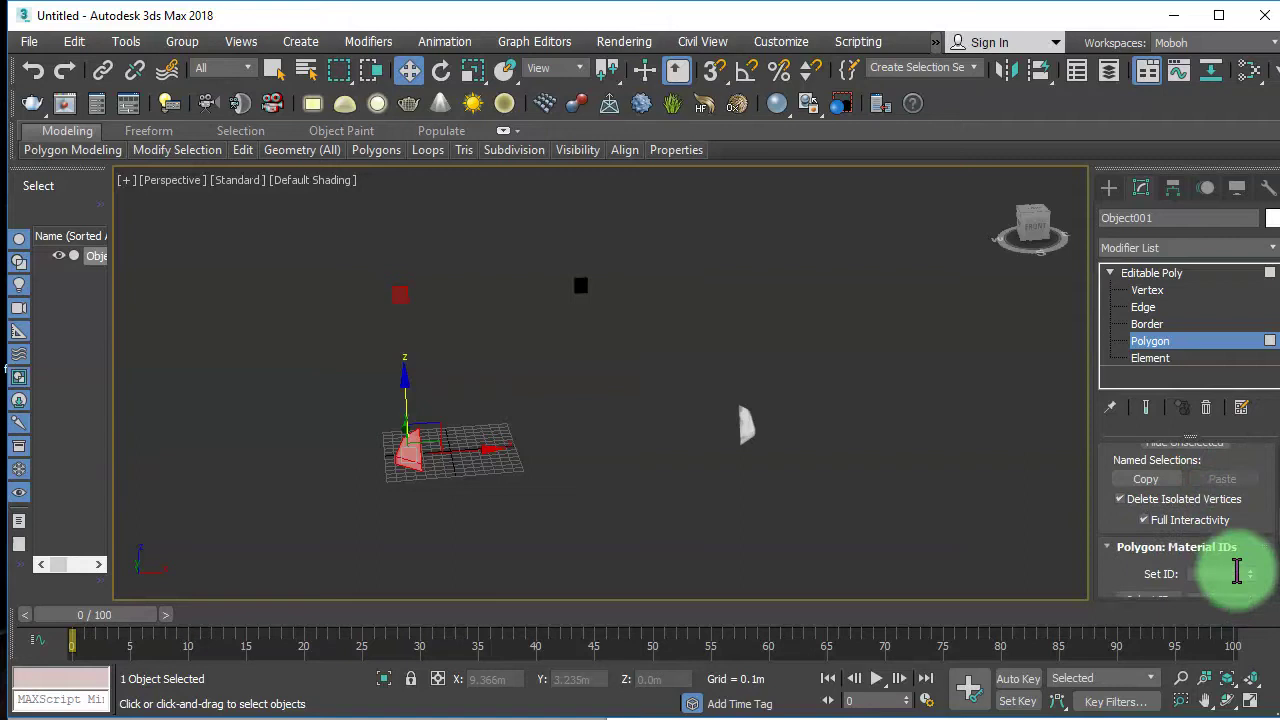
pyautogui.scroll(4, 1240, 560)
pyautogui.scroll(3, 1243, 534)
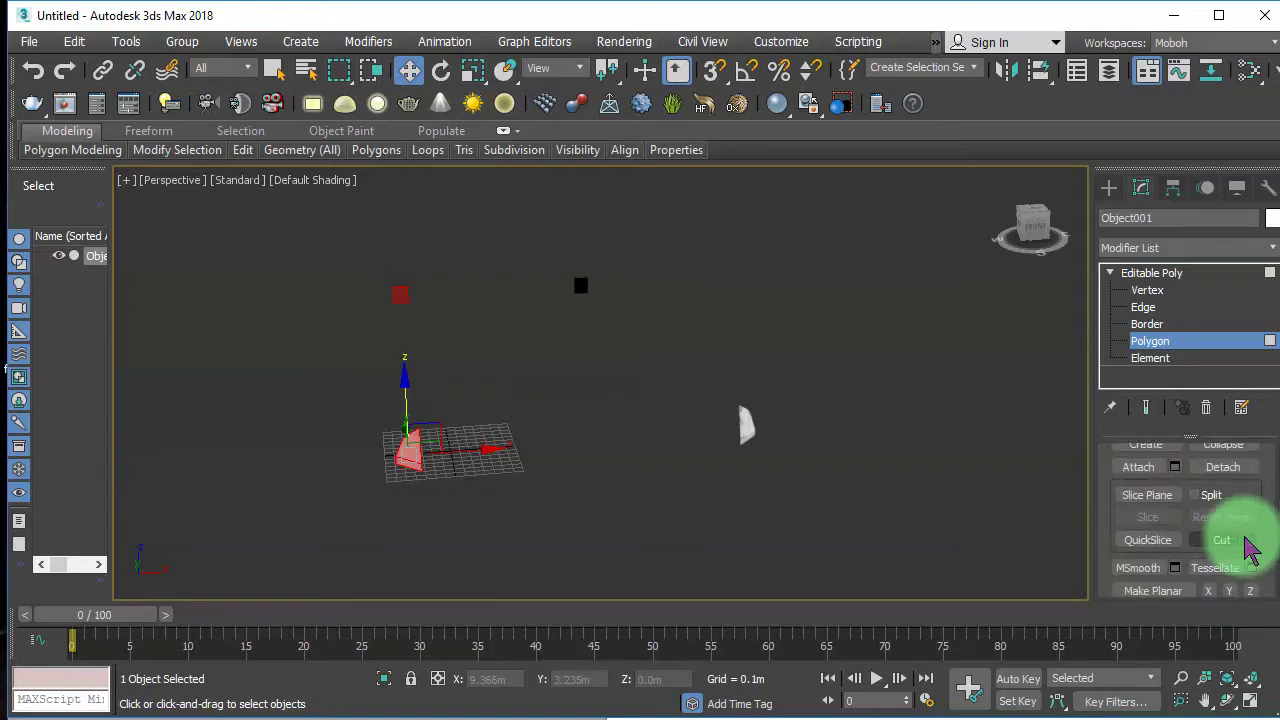
pyautogui.click(1222, 500)
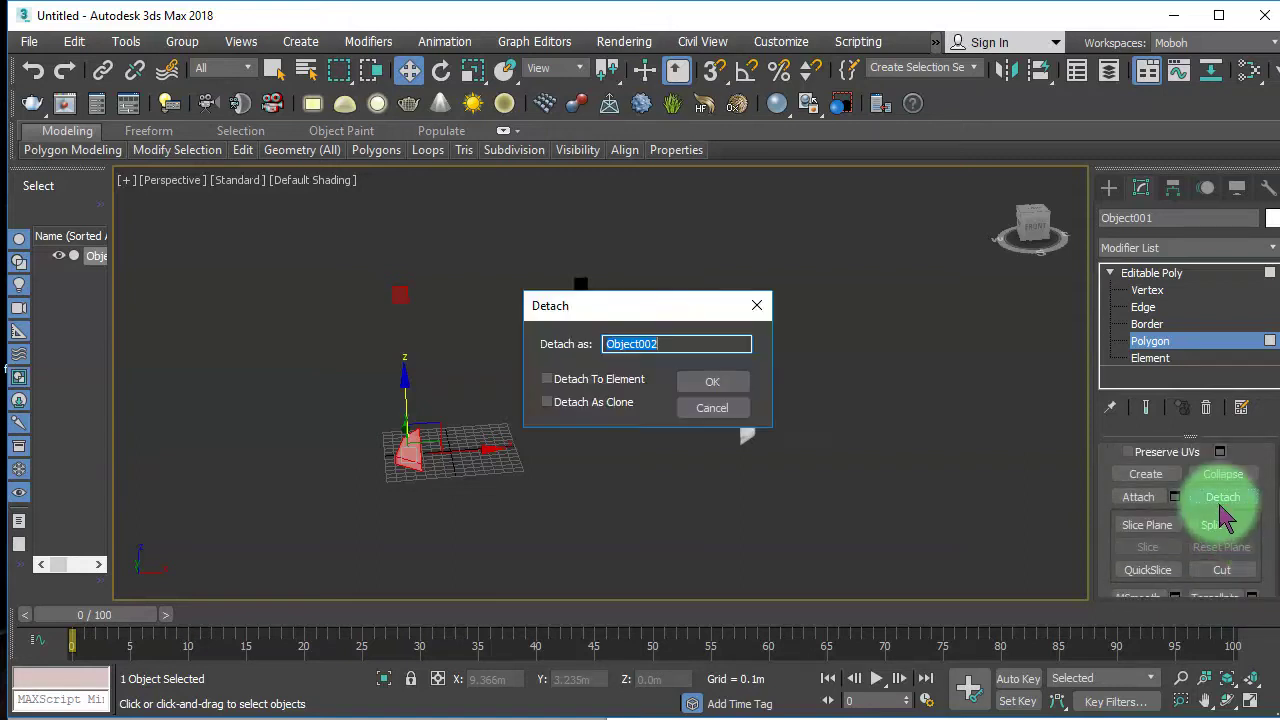
pyautogui.doubleClick(651, 343)
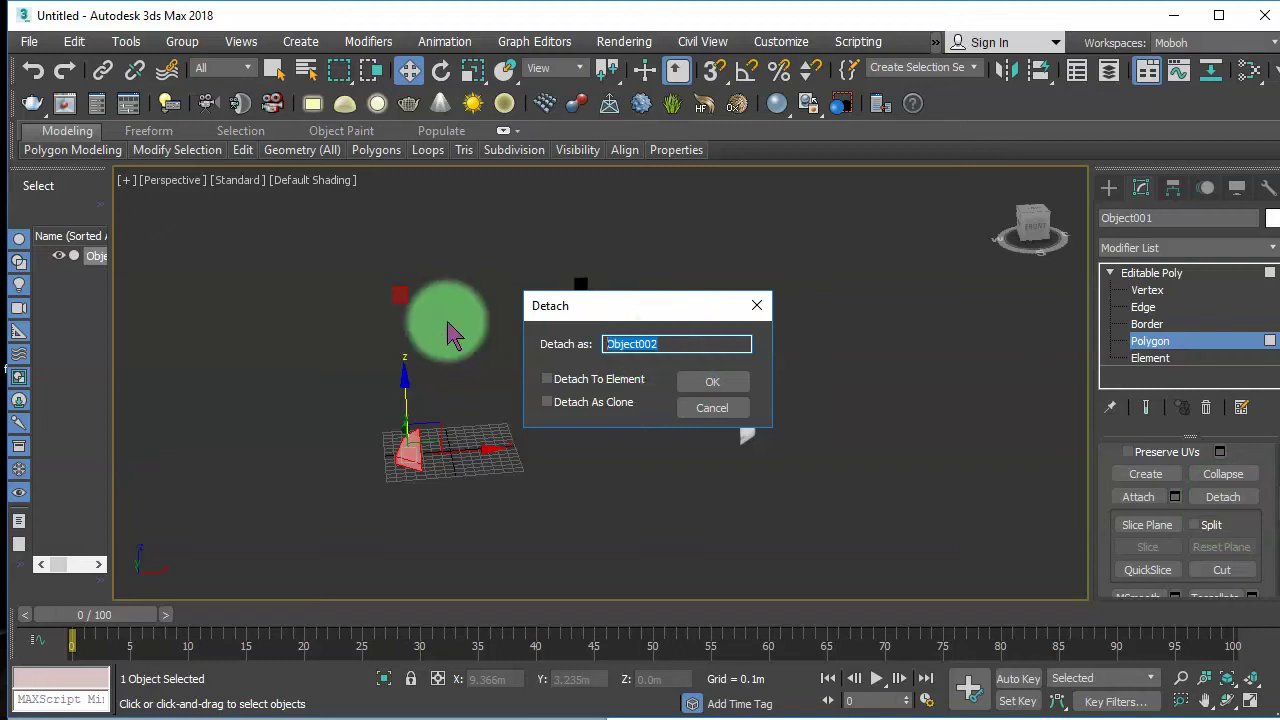
pyautogui.write('RightTurn')
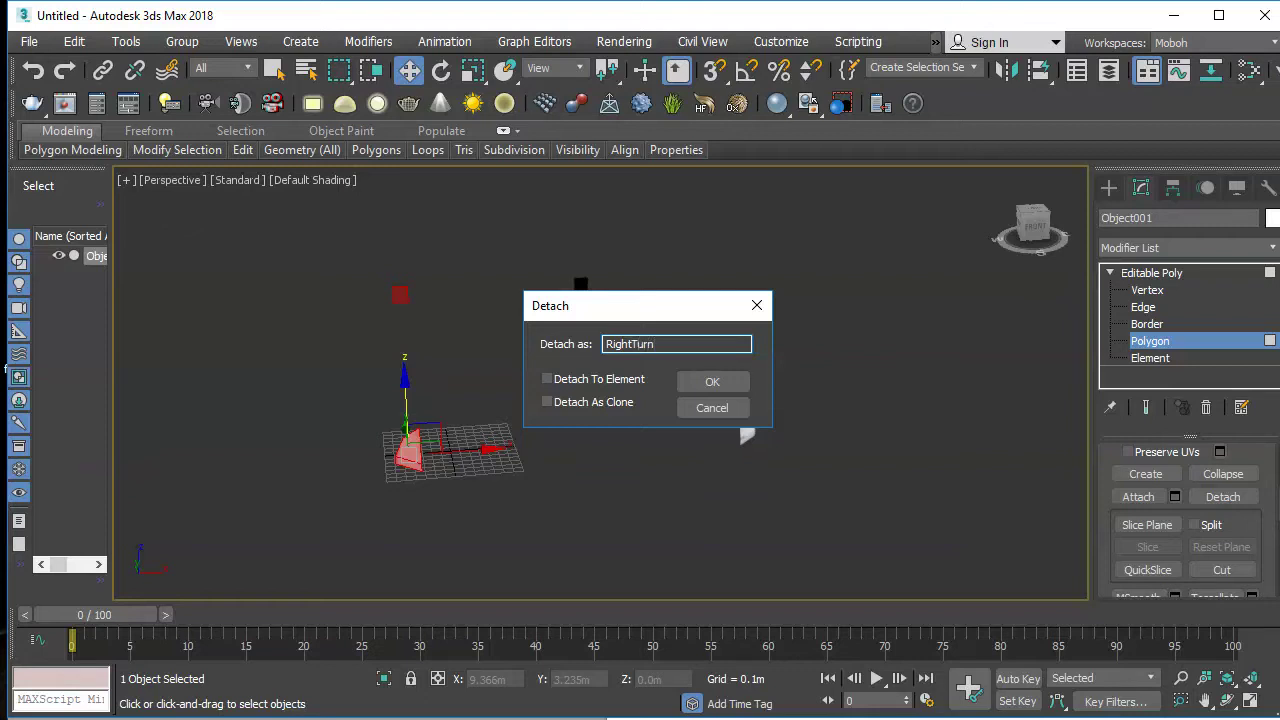
pyautogui.press('Return')
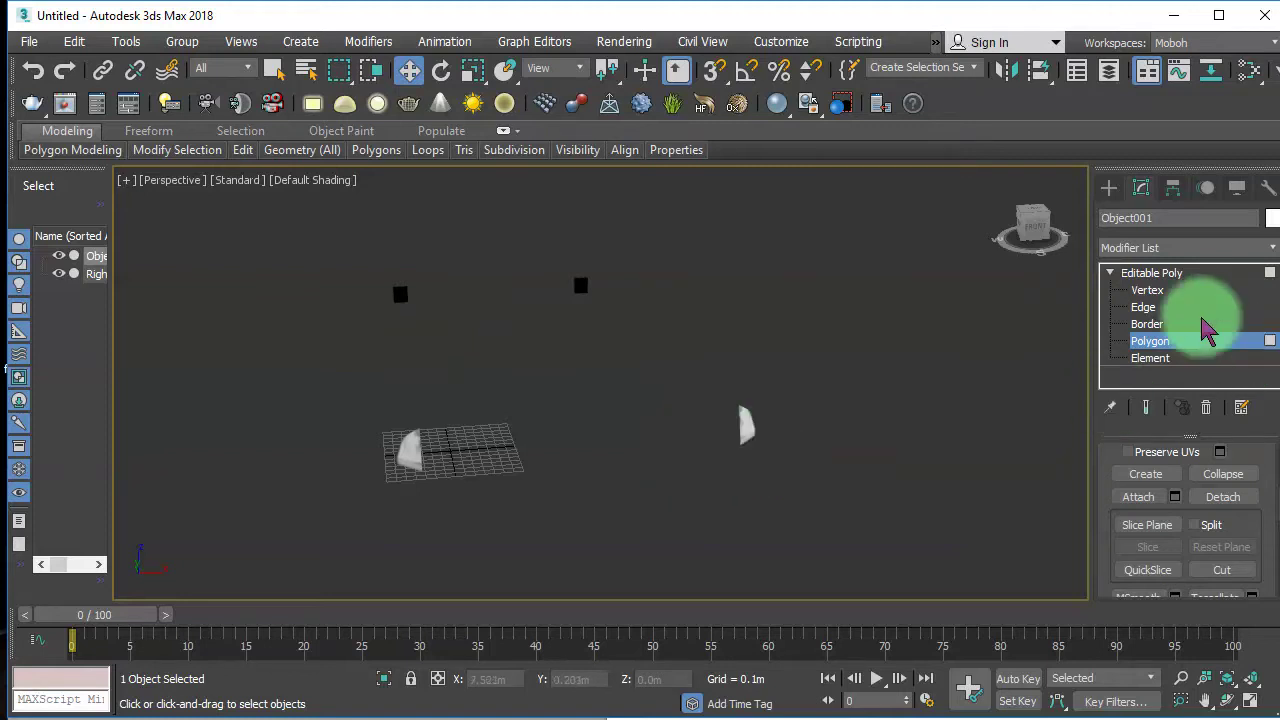
# - Leave polygon editing and rename the remaining light object on the other side LeftTurnLights
pyautogui.click(1178, 276)
pyautogui.moveTo(449, 529); pyautogui.dragTo(371, 434)
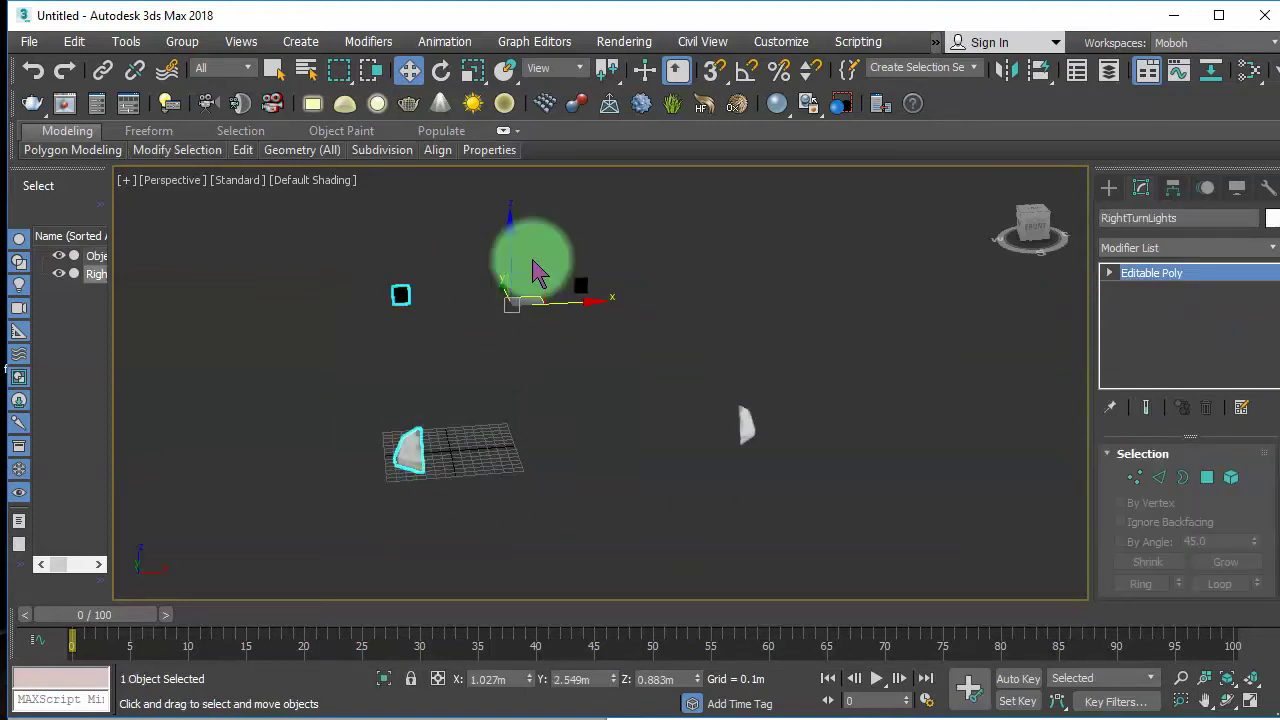
pyautogui.moveTo(801, 497); pyautogui.dragTo(697, 352)
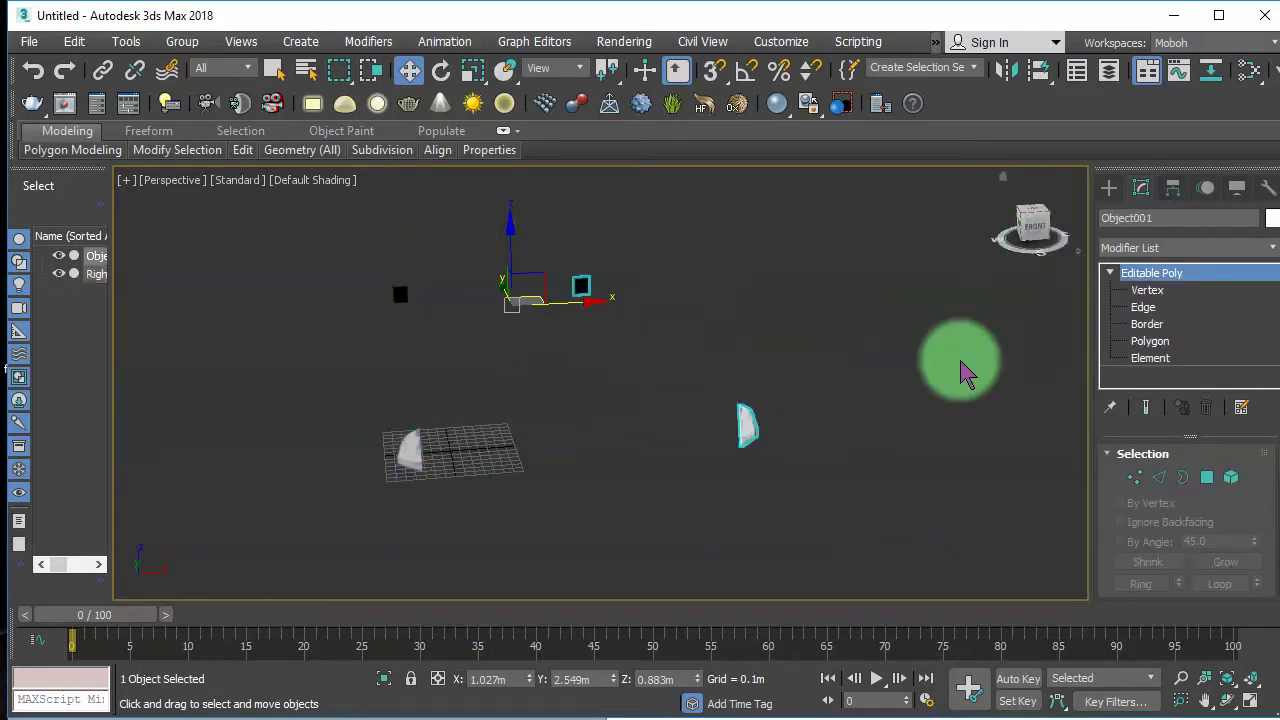
pyautogui.click(1176, 214)
pyautogui.write('LeftTurnLights')
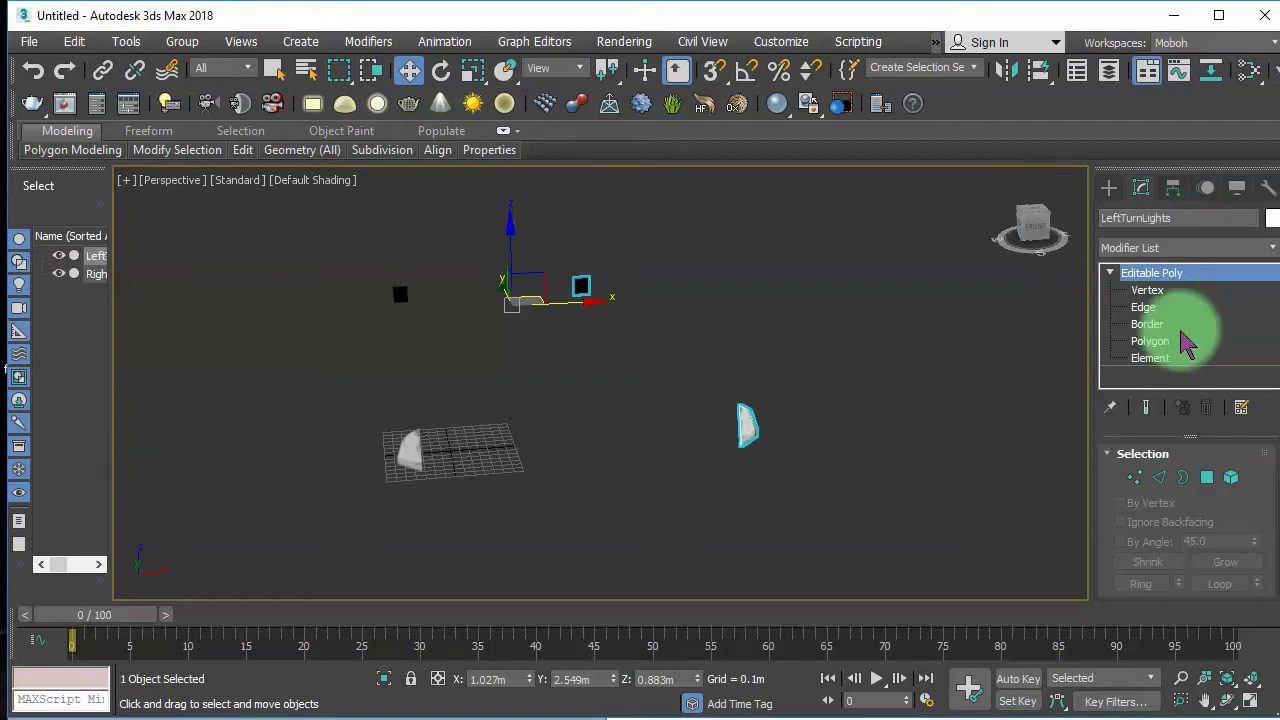
# - Select both turn-light objects and start an export of only the selected objects
pyautogui.click(813, 538)
pyautogui.moveTo(837, 523); pyautogui.dragTo(256, 285)
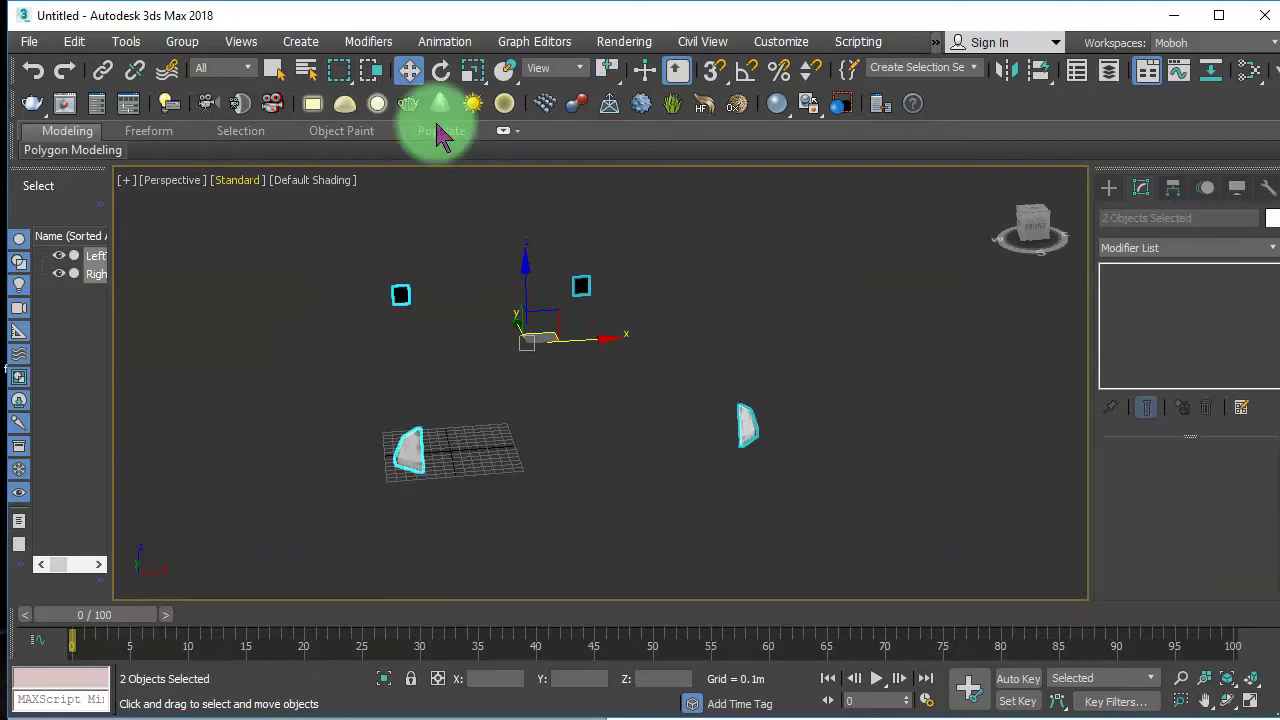
pyautogui.click(29, 41)
pyautogui.moveTo(129, 338)
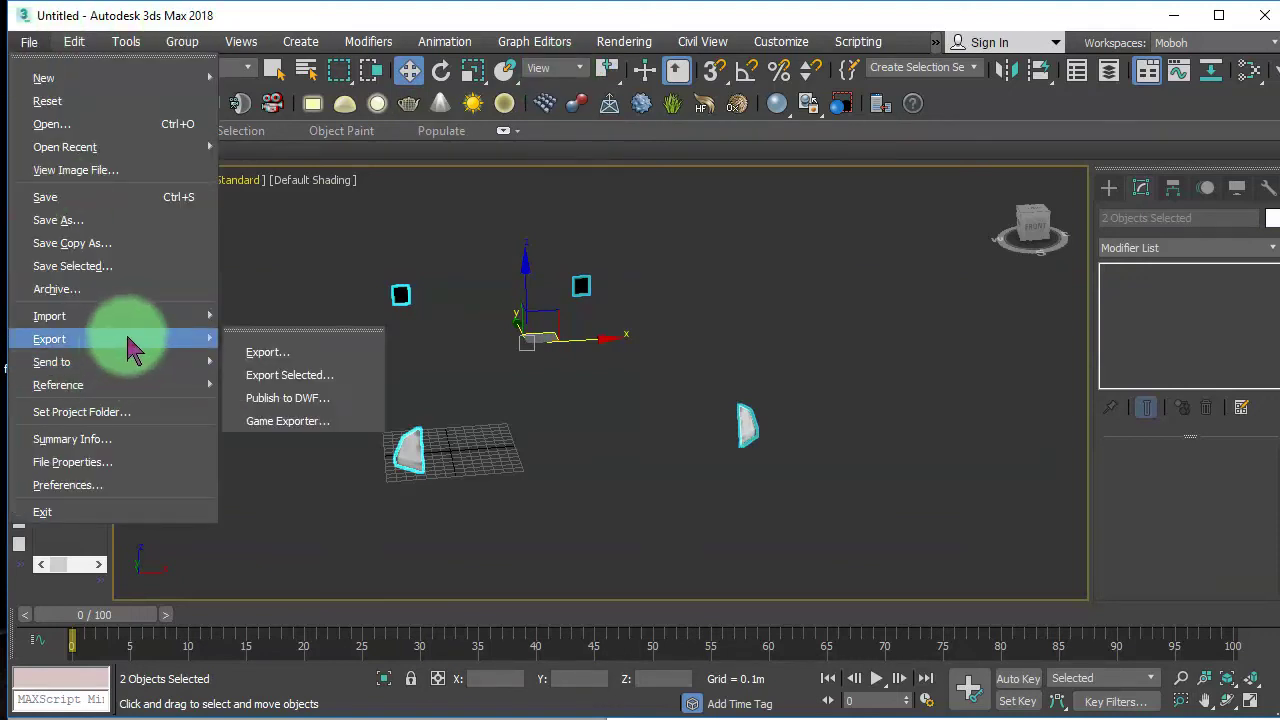
pyautogui.click(283, 385)
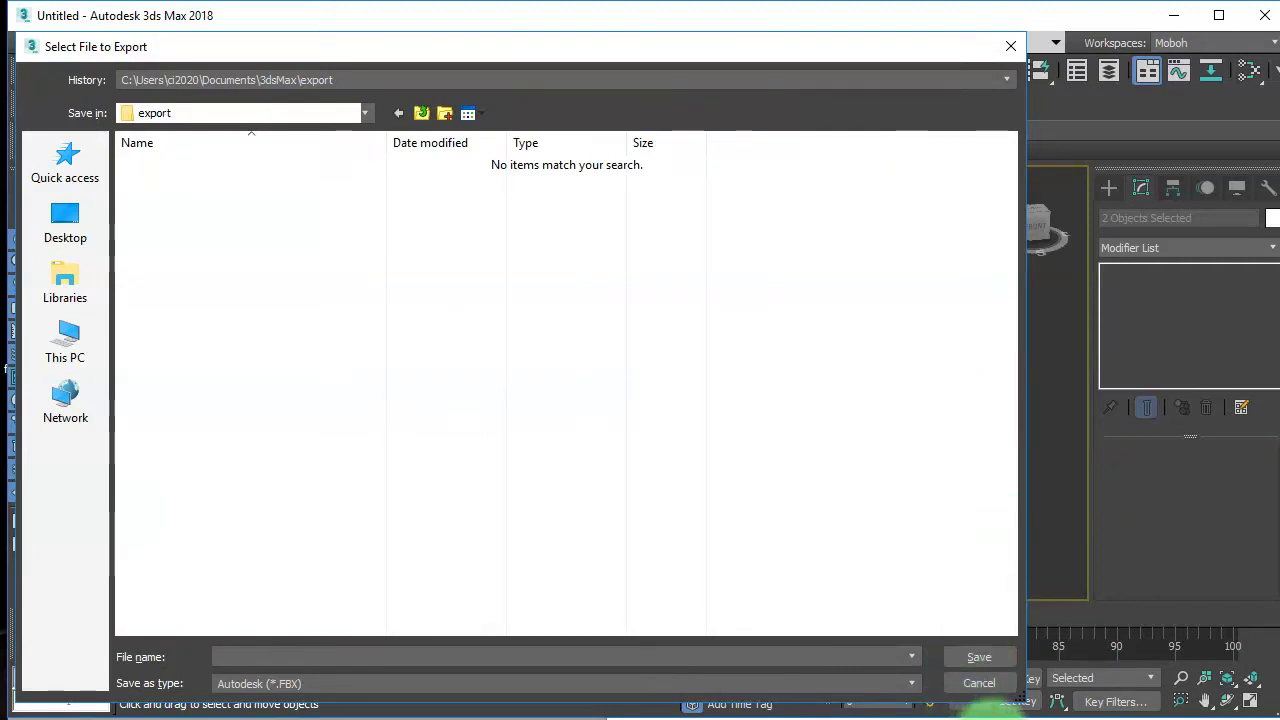
# - Set the export destination to the Unity project's Assets\MobileVehicleController folder, using the path copied from File Explorer
pyautogui.click(988, 719)
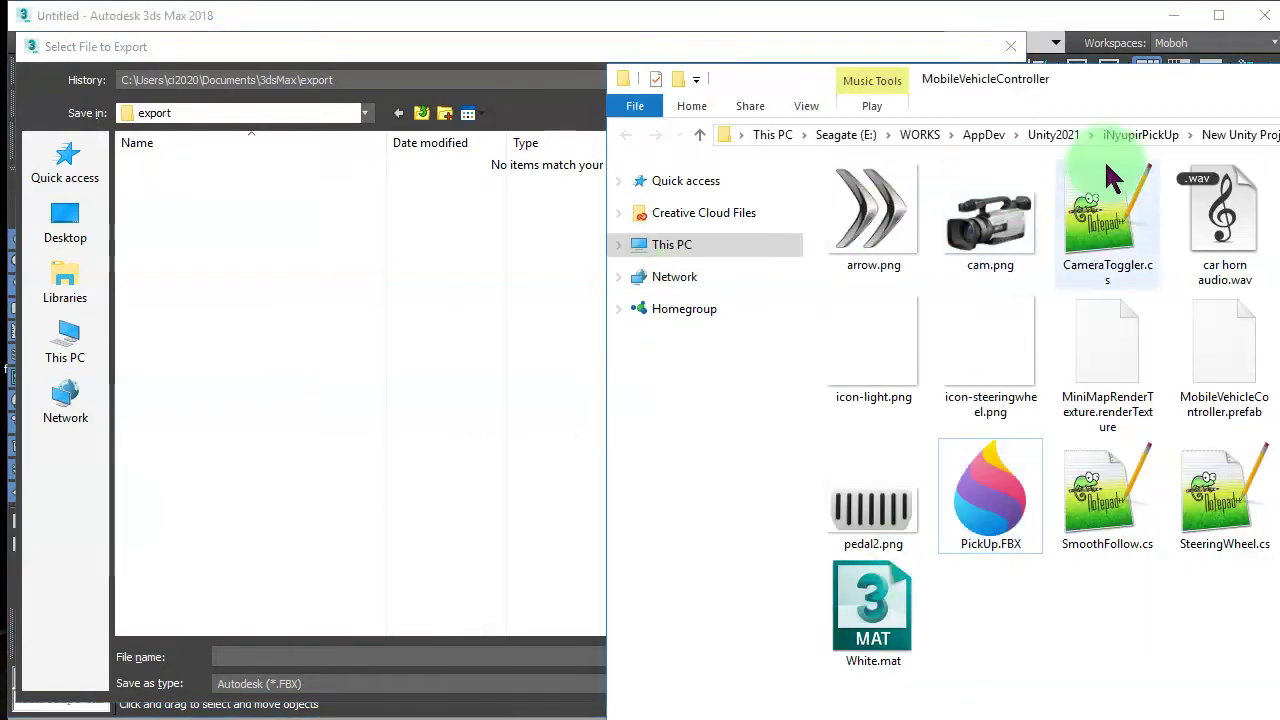
pyautogui.moveTo(1160, 86); pyautogui.dragTo(771, 114)
pyautogui.click(1143, 158)
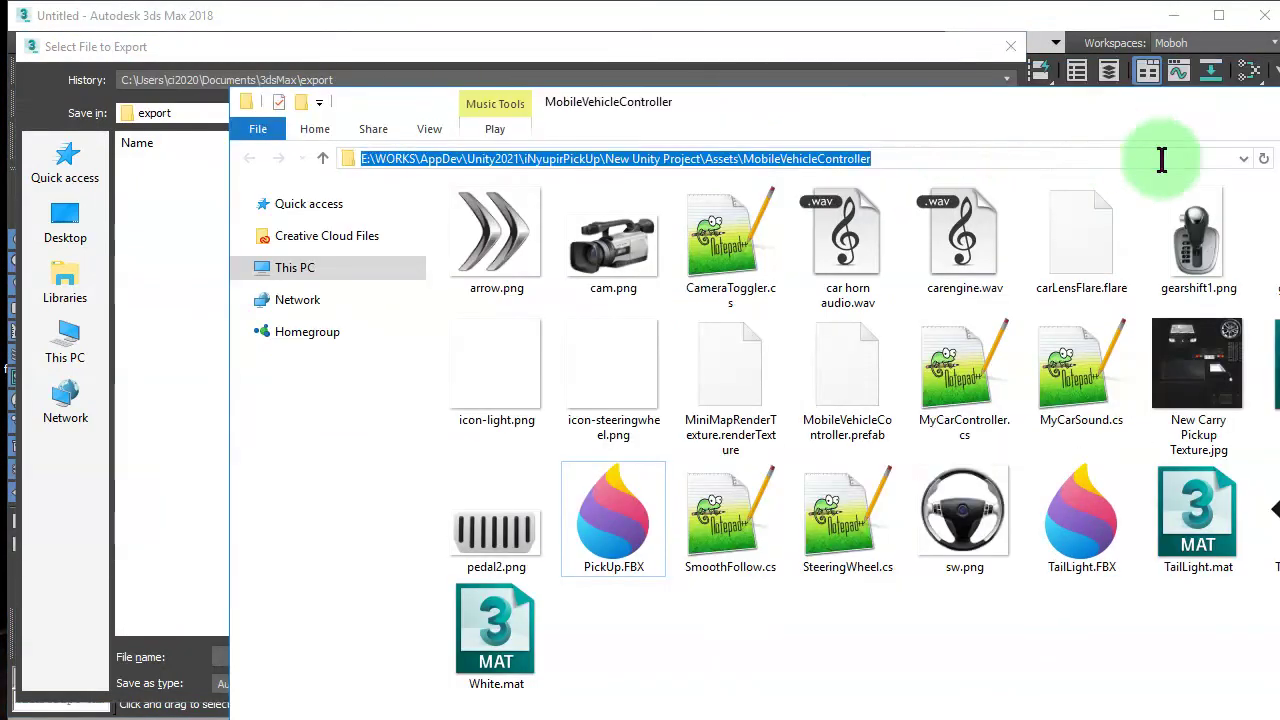
pyautogui.click(823, 49)
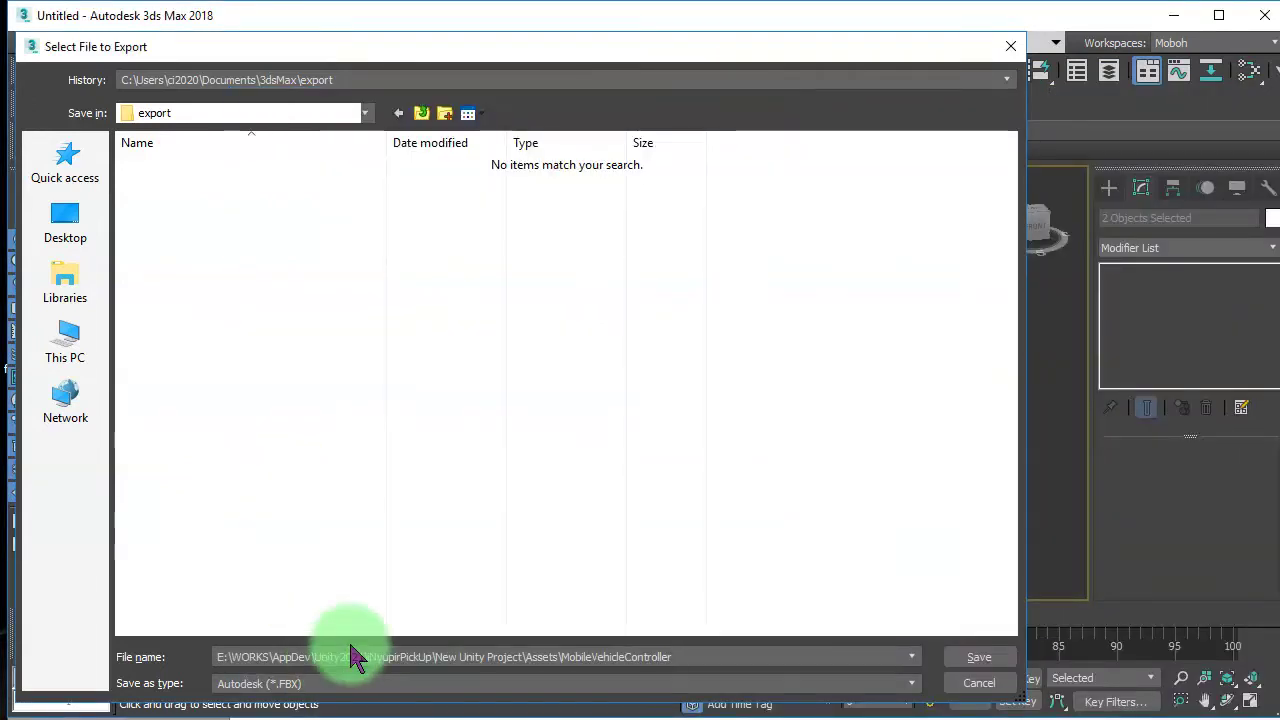
pyautogui.press('Return')
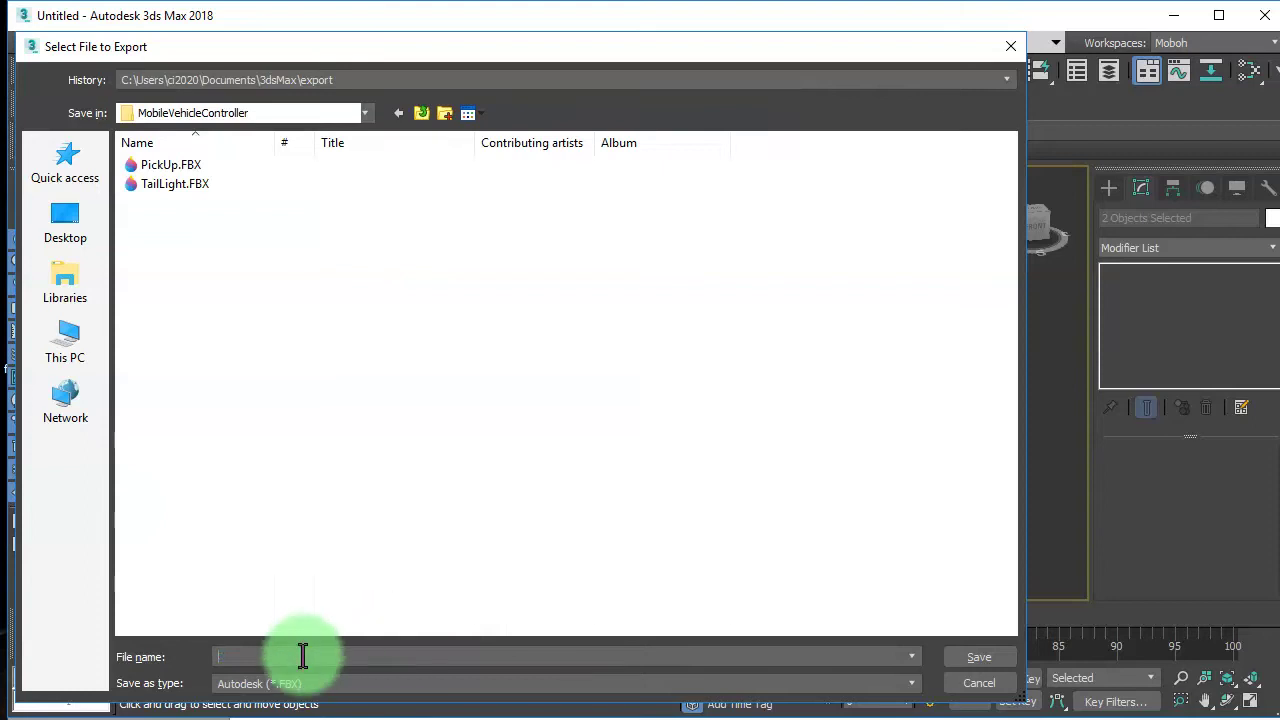
# - Export the two light objects as an FBX file named LeftRightTurnLights with the current export settings
pyautogui.write('K')
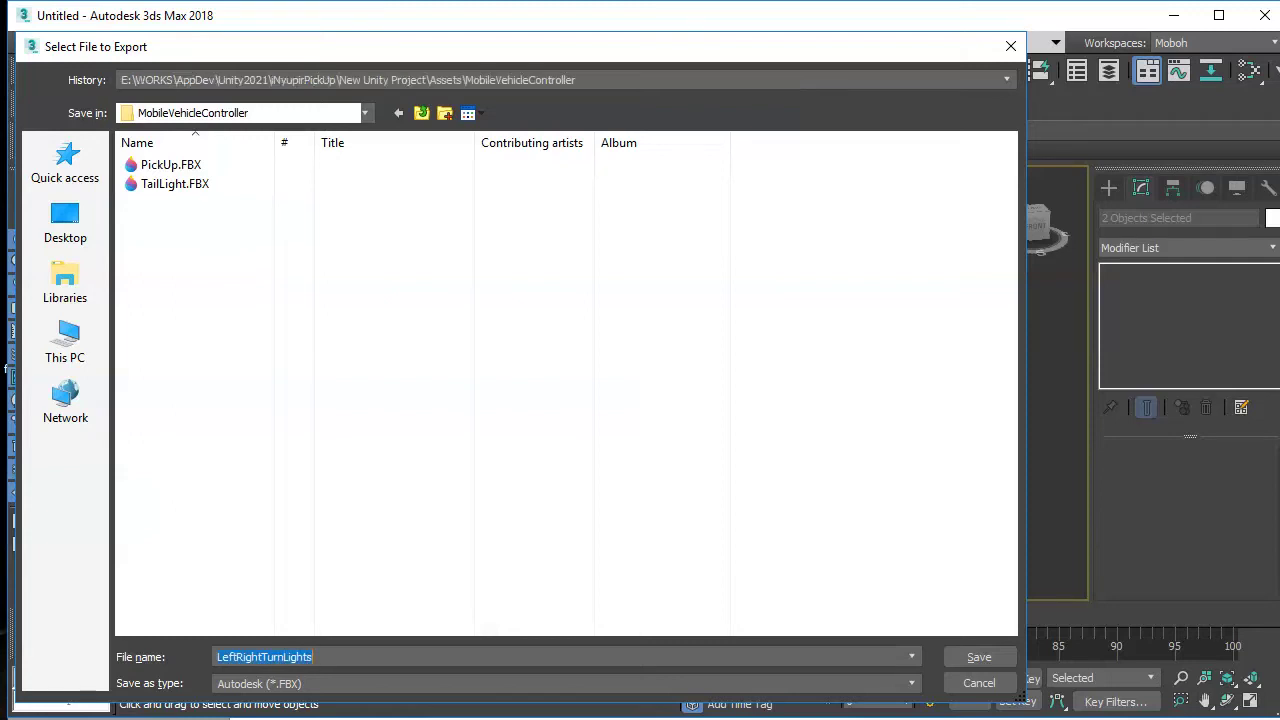
pyautogui.press('Return')
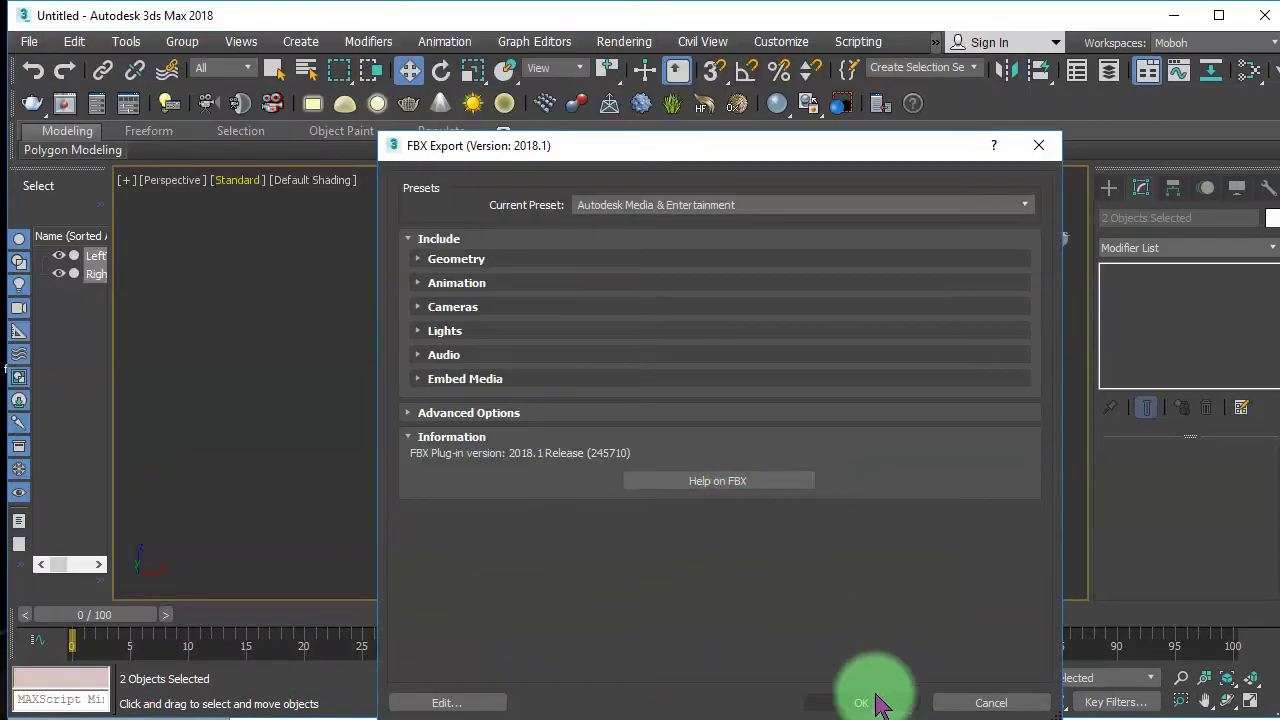
pyautogui.click(876, 703)
pyautogui.click(890, 420)
pyautogui.hotkey('ctrl', 's')
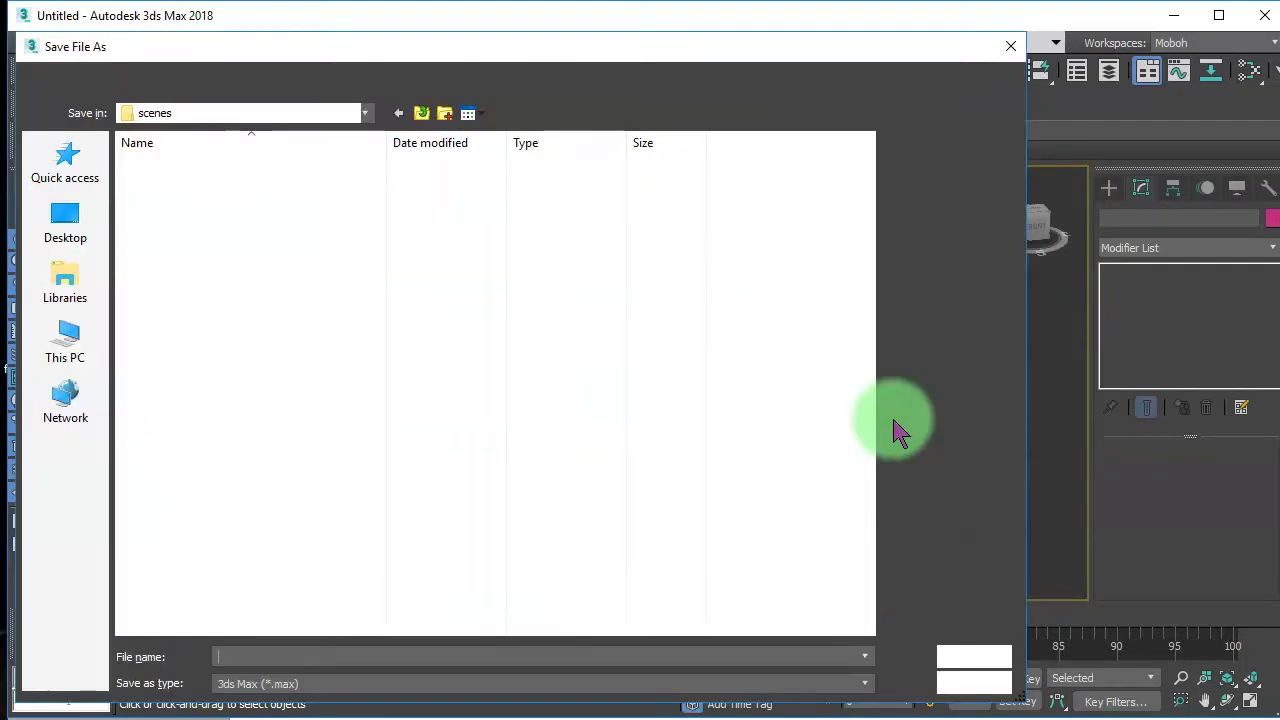
pyautogui.press('Escape')
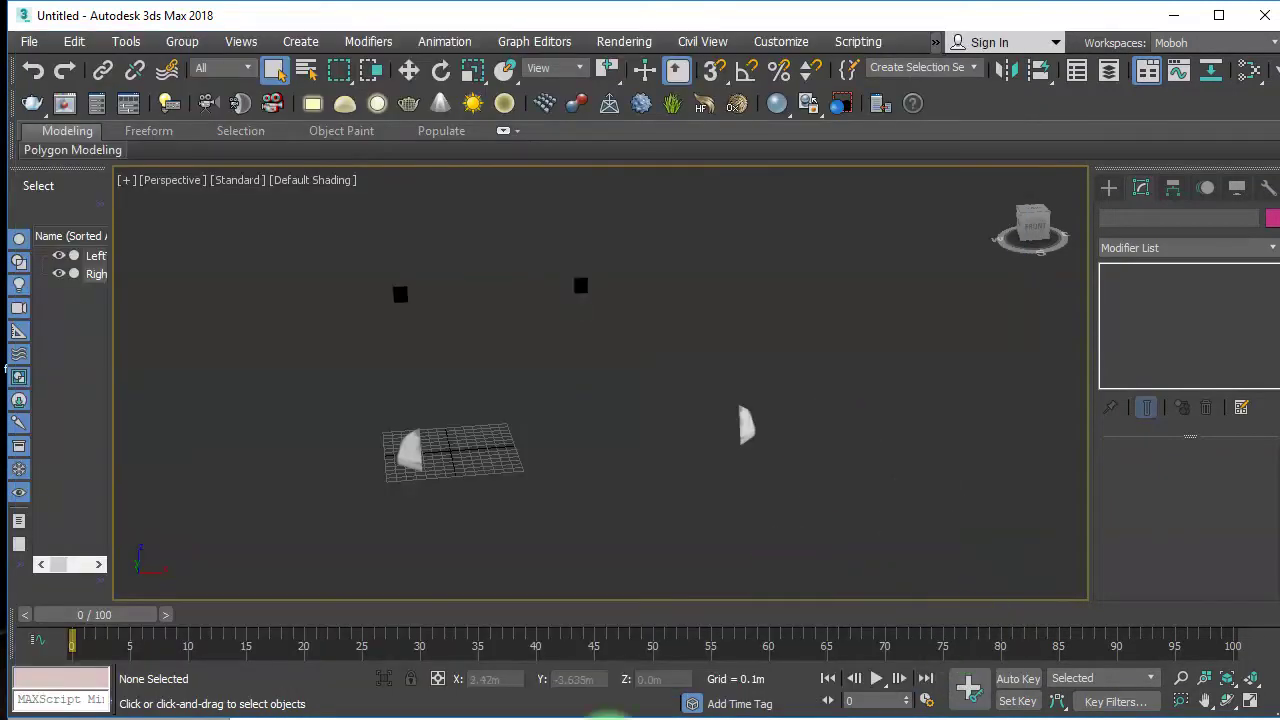
# - Switch to Unity, check the imported LeftRightTurnLights model and open the MobileVehicleController prefab for editing
pyautogui.hotkey('alt', 'Tab')
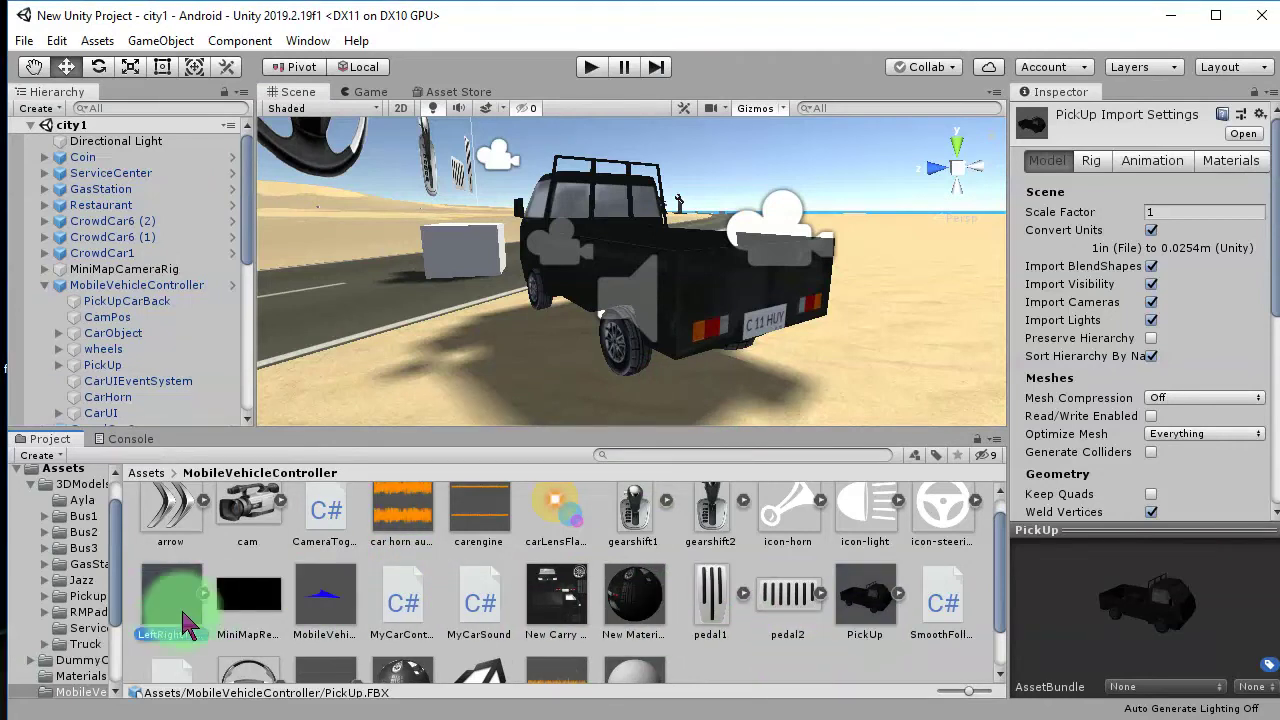
pyautogui.click(185, 620)
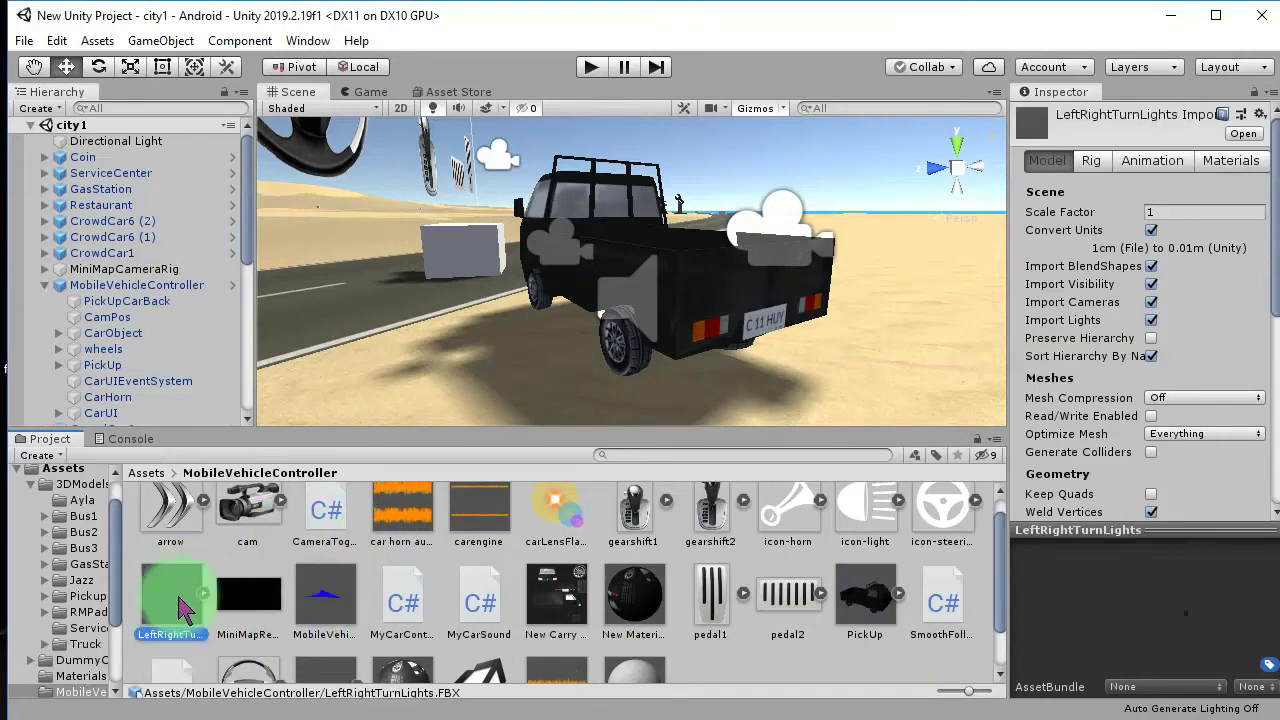
pyautogui.moveTo(160, 628); pyautogui.dragTo(143, 283)
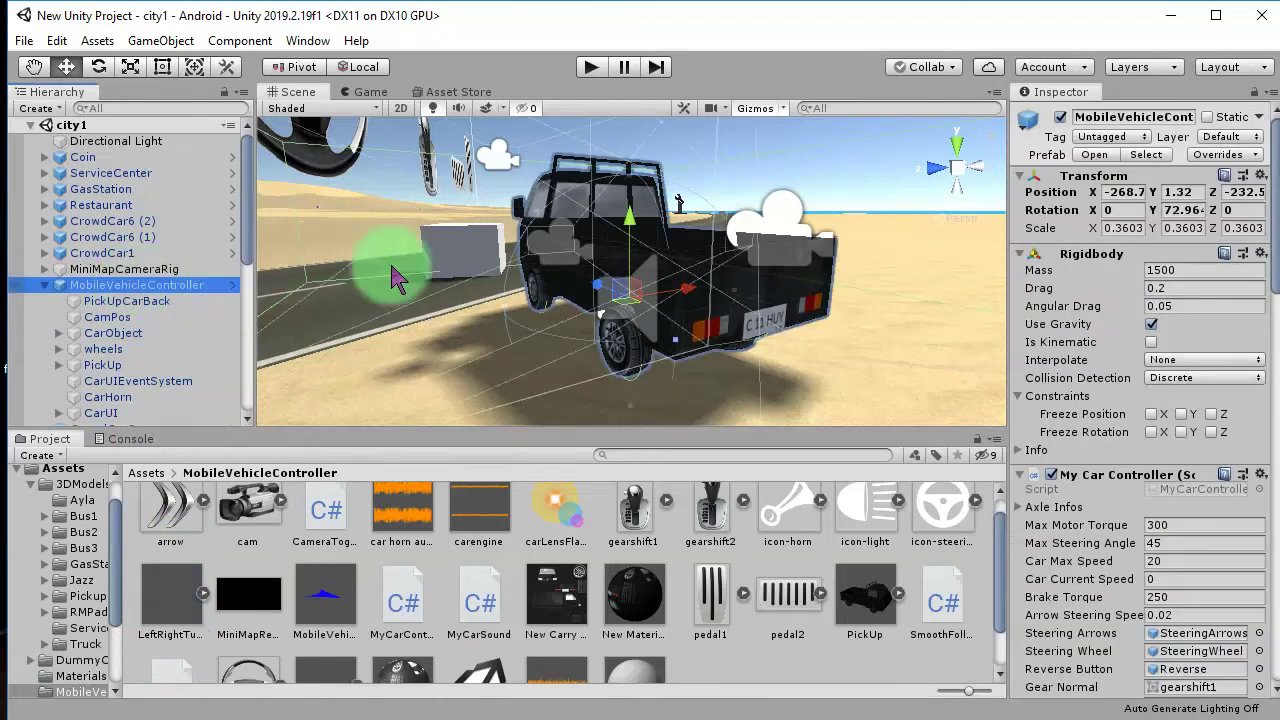
pyautogui.click(233, 285)
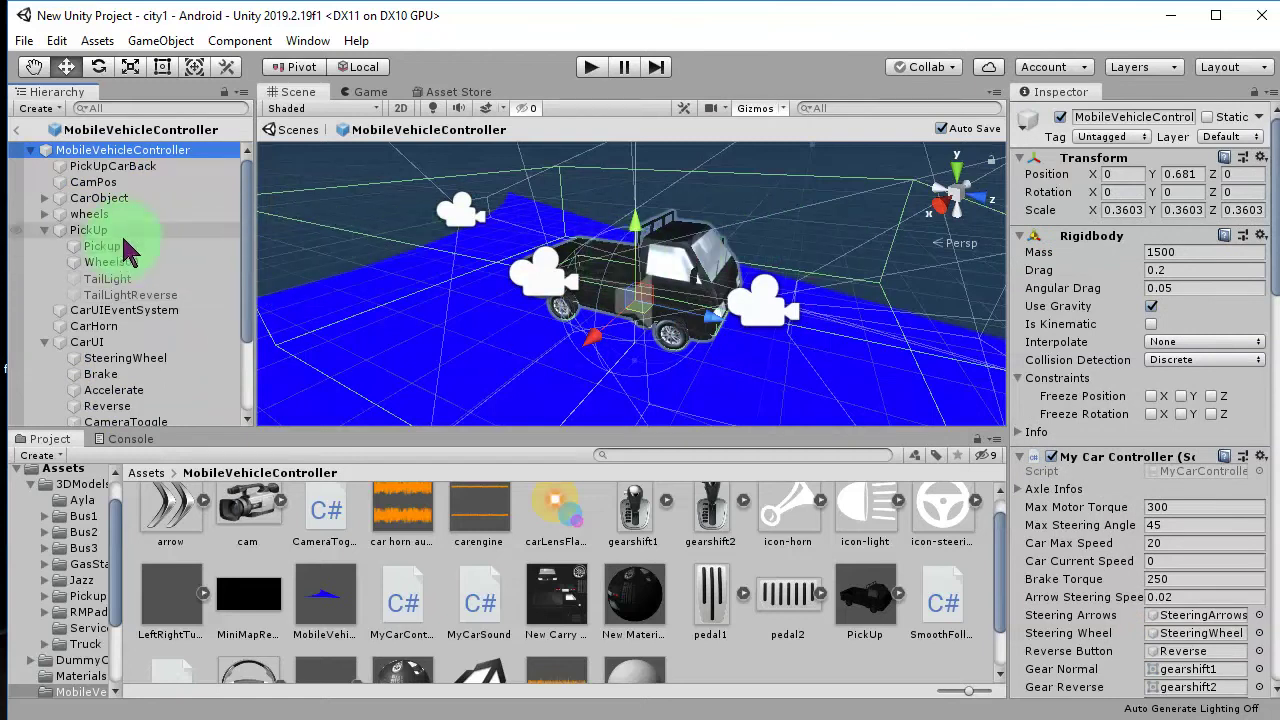
# - Add the LeftRightTurnLights model to the prefab as a child of the PickUp object
pyautogui.click(703, 205)
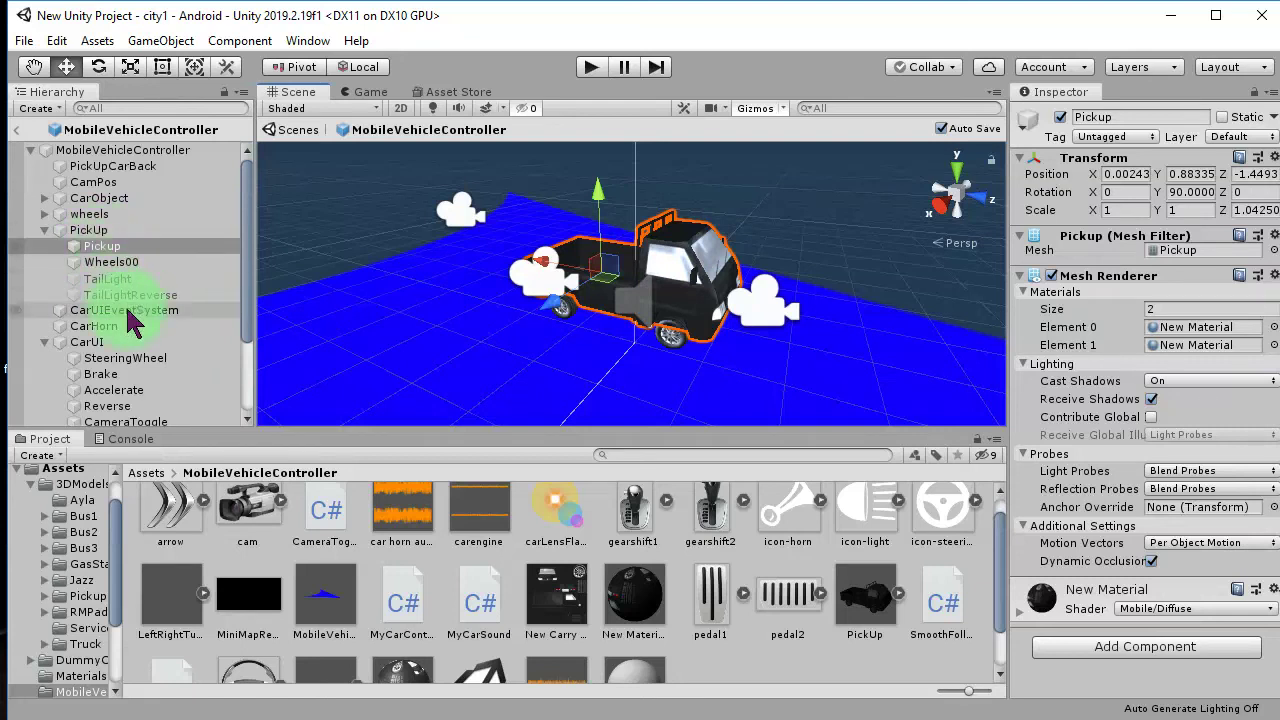
pyautogui.click(100, 231)
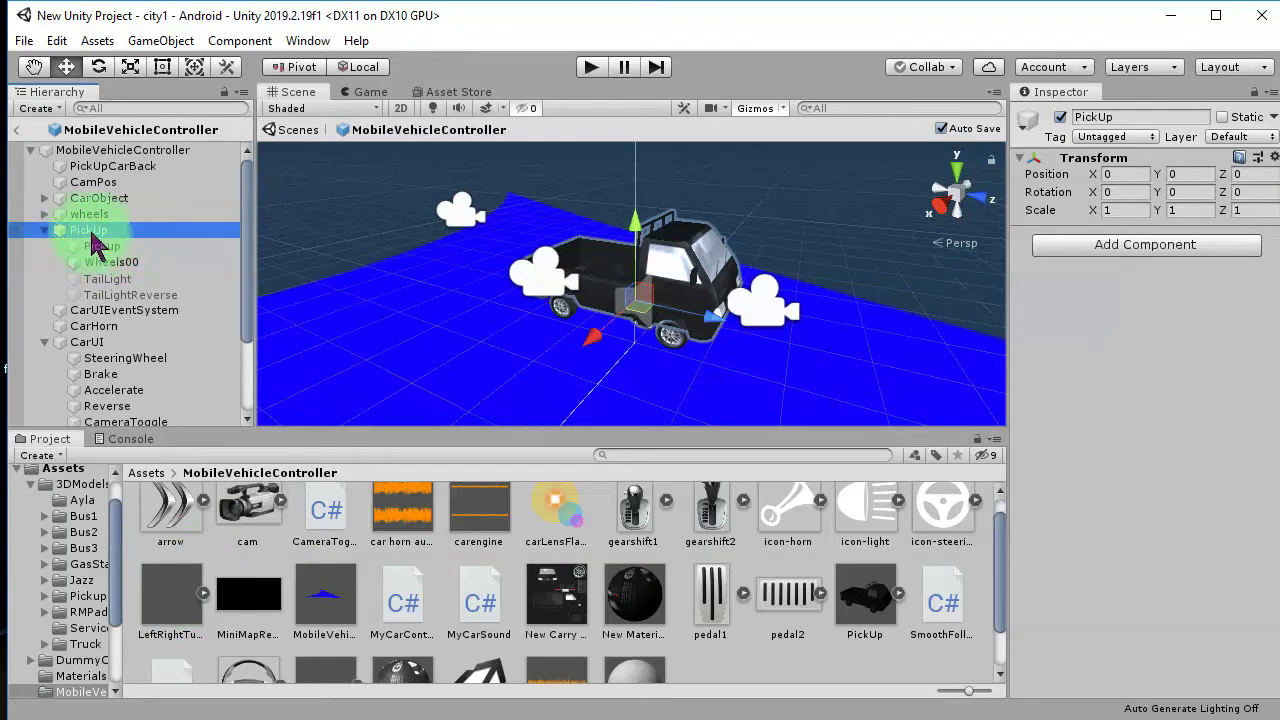
pyautogui.click(192, 618)
pyautogui.moveTo(197, 620); pyautogui.dragTo(143, 249)
# - Move LeftRightTurnLights onto the truck's lamps, to about position X 1, Y 0.02, Z 1.03
pyautogui.keyDown('alt'); pyautogui.moveTo(832, 323); pyautogui.dragTo(500, 289); pyautogui.keyUp('alt')
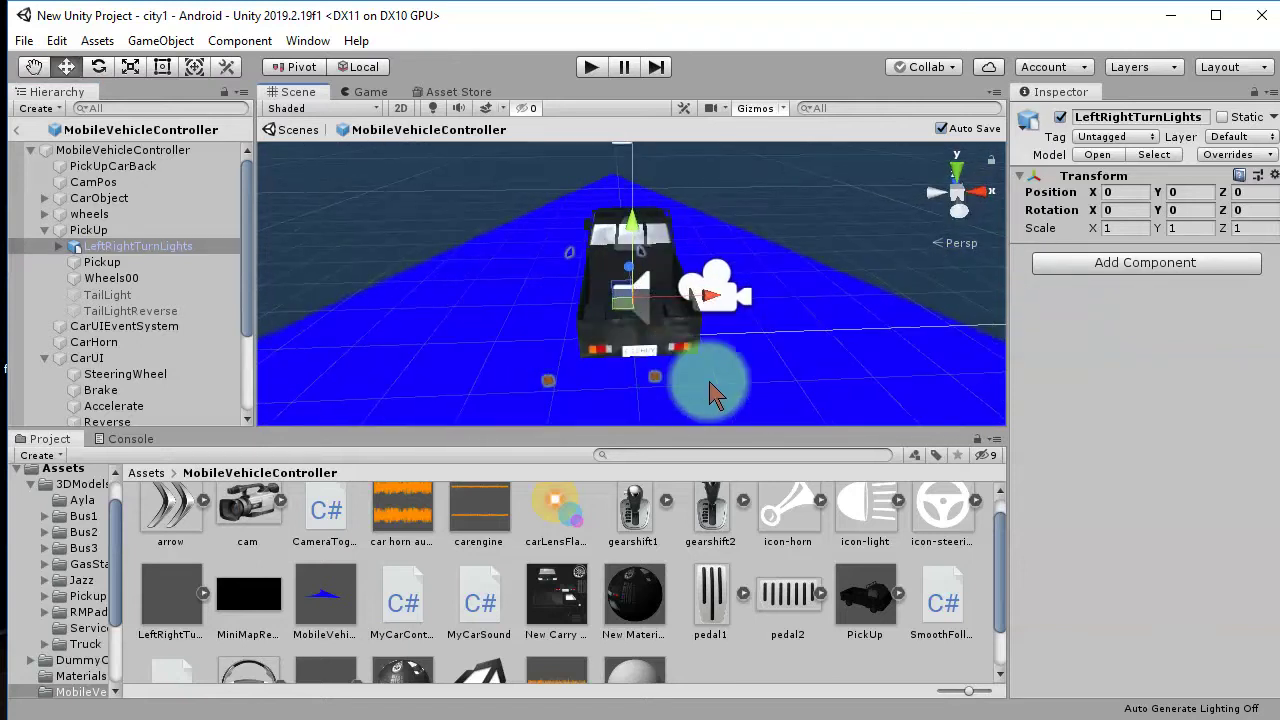
pyautogui.scroll(2, 707, 386)
pyautogui.keyDown('alt'); pyautogui.moveTo(706, 386); pyautogui.dragTo(628, 335); pyautogui.keyUp('alt')
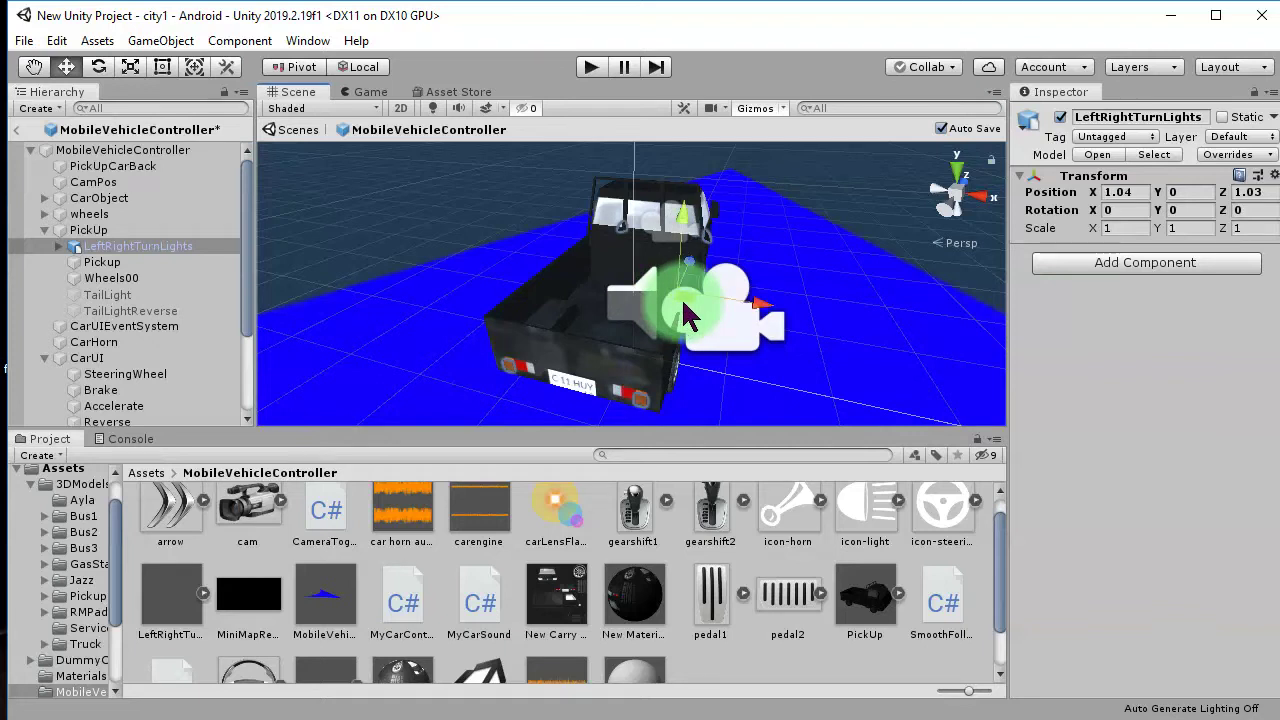
pyautogui.scroll(-1, 674, 397)
pyautogui.scroll(5, 663, 337)
pyautogui.keyDown('alt'); pyautogui.moveTo(677, 346); pyautogui.dragTo(645, 280); pyautogui.keyUp('alt')
pyautogui.keyDown('alt'); pyautogui.moveTo(653, 328); pyautogui.dragTo(845, 360); pyautogui.keyUp('alt')
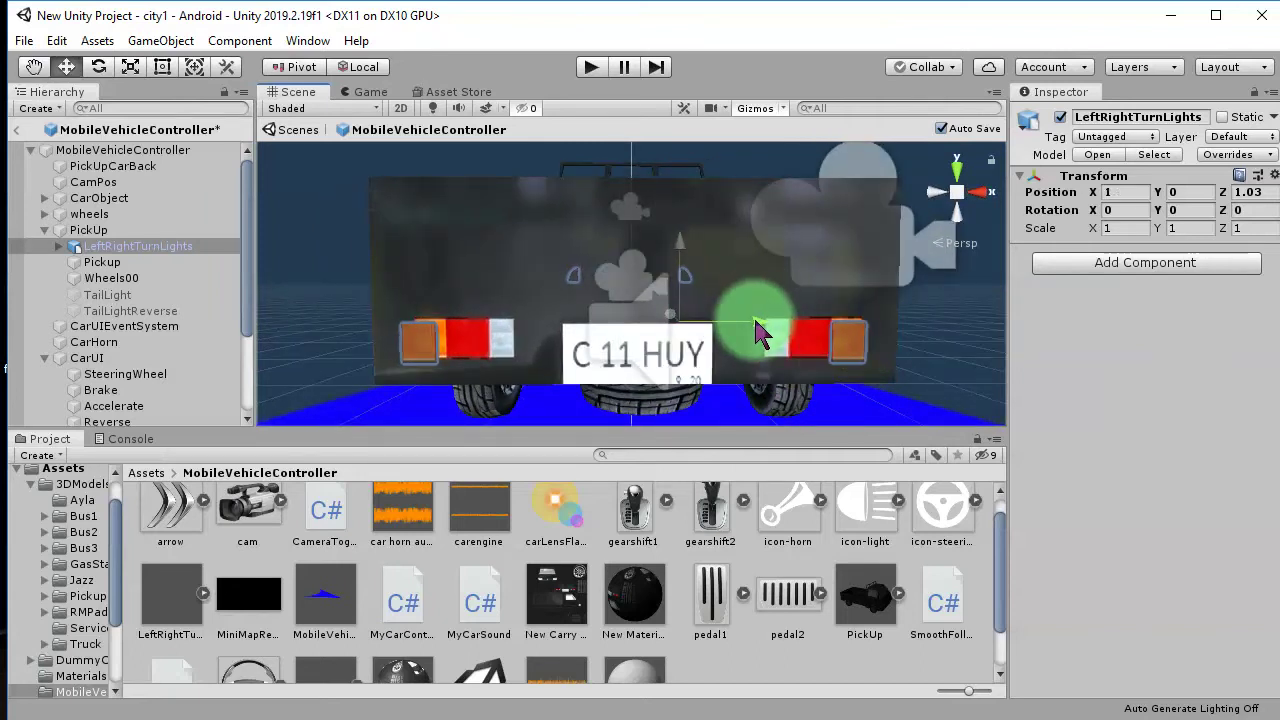
pyautogui.moveTo(686, 271); pyautogui.dragTo(129, 337)
# - Expand LeftRightTurnLights and unpack its prefab completely within the PickUp hierarchy
pyautogui.click(77, 250)
pyautogui.click(59, 247)
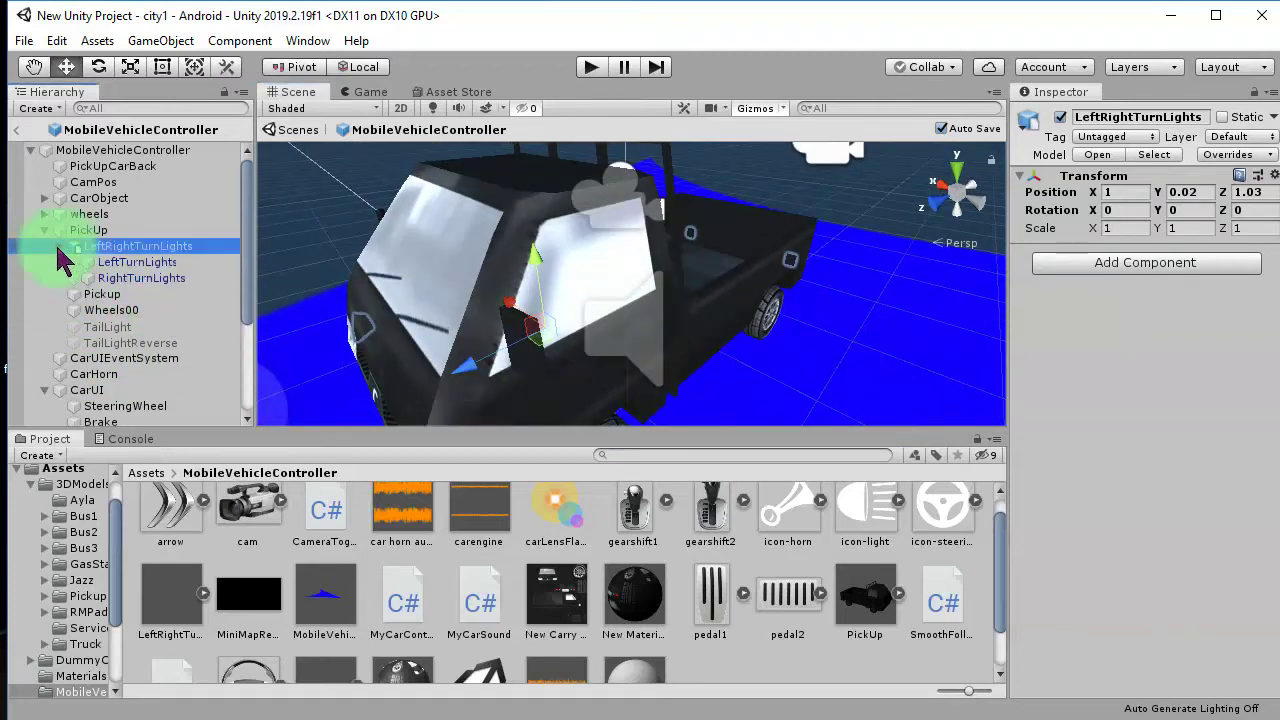
pyautogui.moveTo(60, 258); pyautogui.dragTo(170, 255)
pyautogui.rightClick(170, 255)
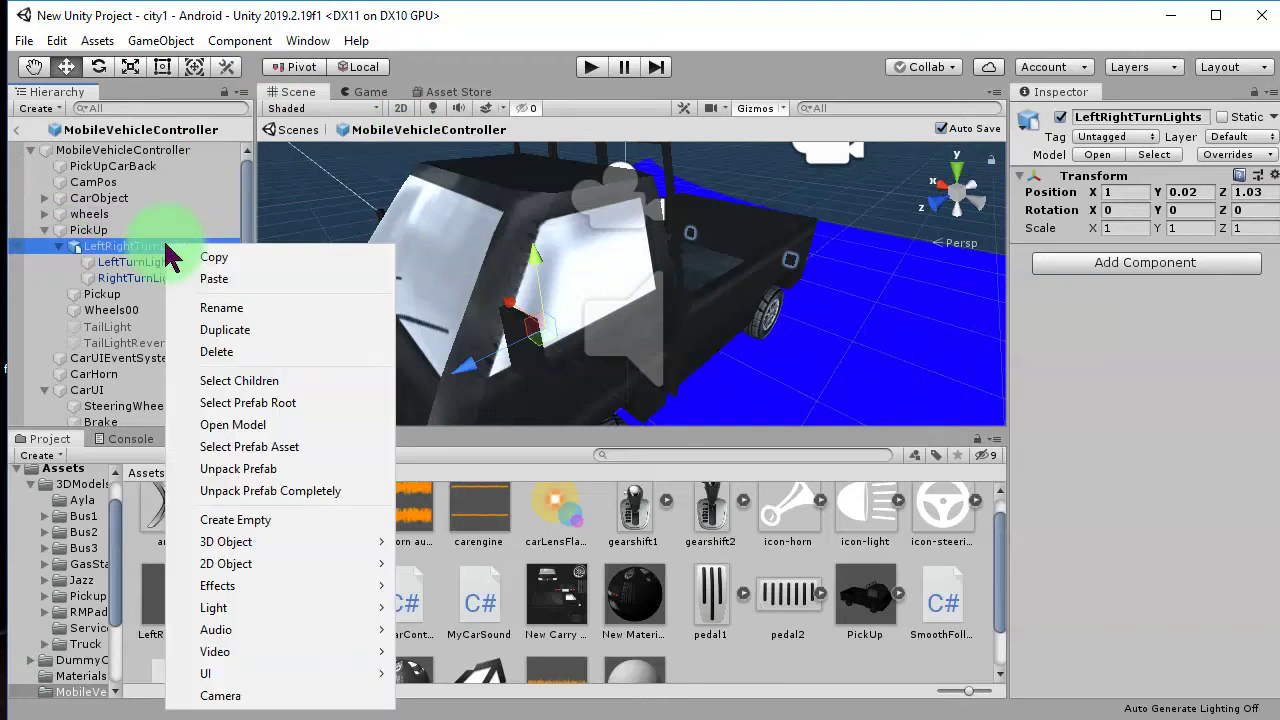
pyautogui.click(291, 491)
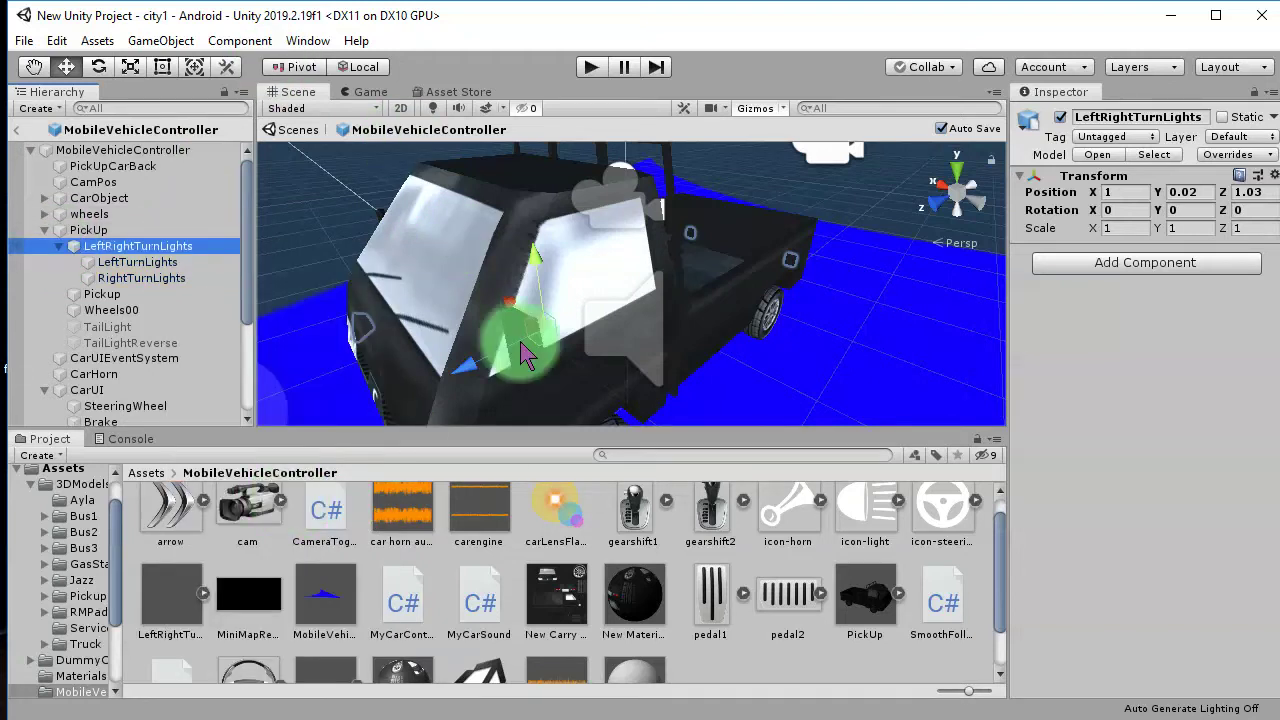
# - Check which lamps the LeftTurnLights mesh covers at the rear of the truck
pyautogui.click(113, 234)
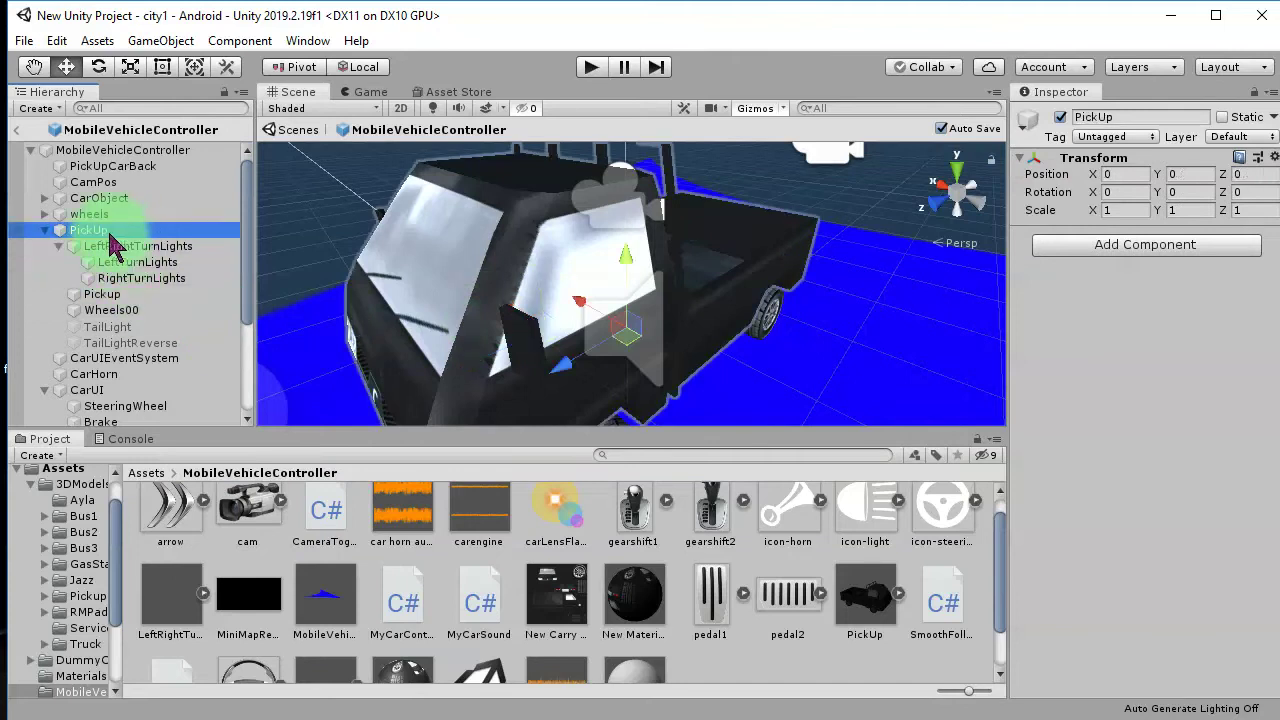
pyautogui.click(112, 245)
pyautogui.moveTo(577, 324); pyautogui.dragTo(578, 325, button='middle')
pyautogui.keyDown('alt'); pyautogui.moveTo(578, 325); pyautogui.dragTo(358, 276); pyautogui.keyUp('alt')
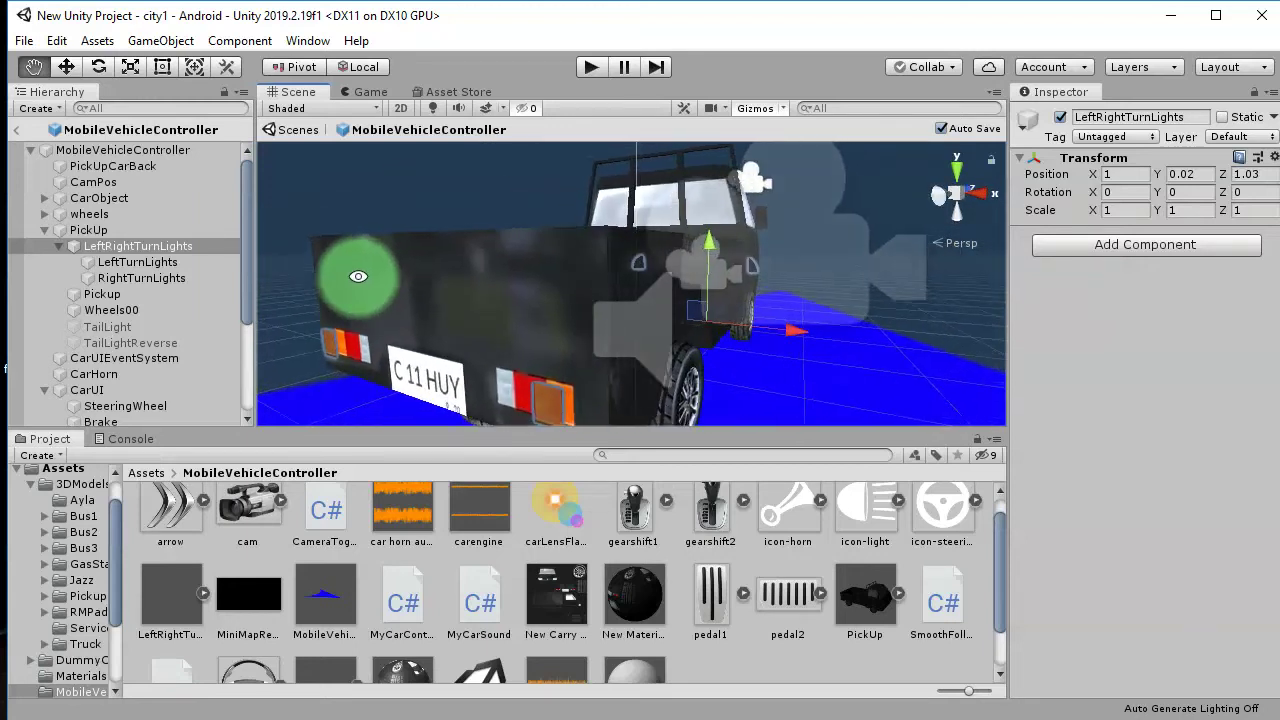
pyautogui.click(115, 262)
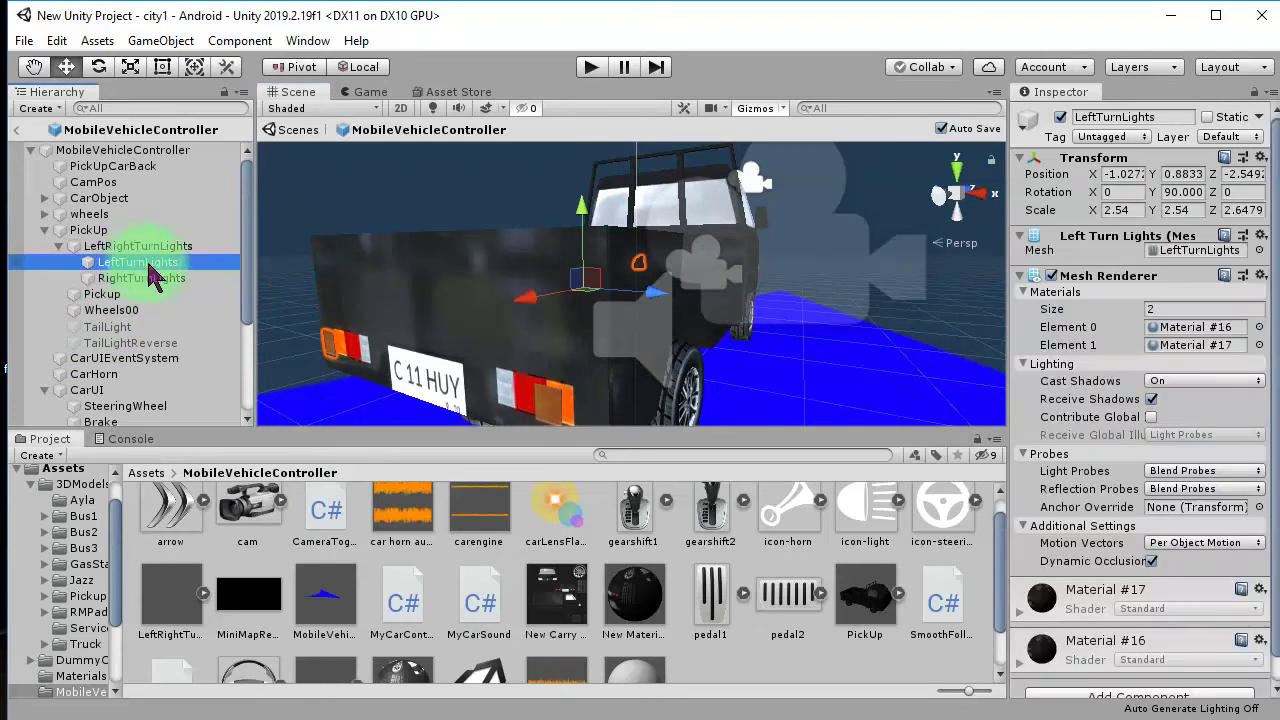
# - Shift LeftRightTurnLights sideways in the back view to about position X 1.027, aligning it with the rear lamps
pyautogui.click(150, 247)
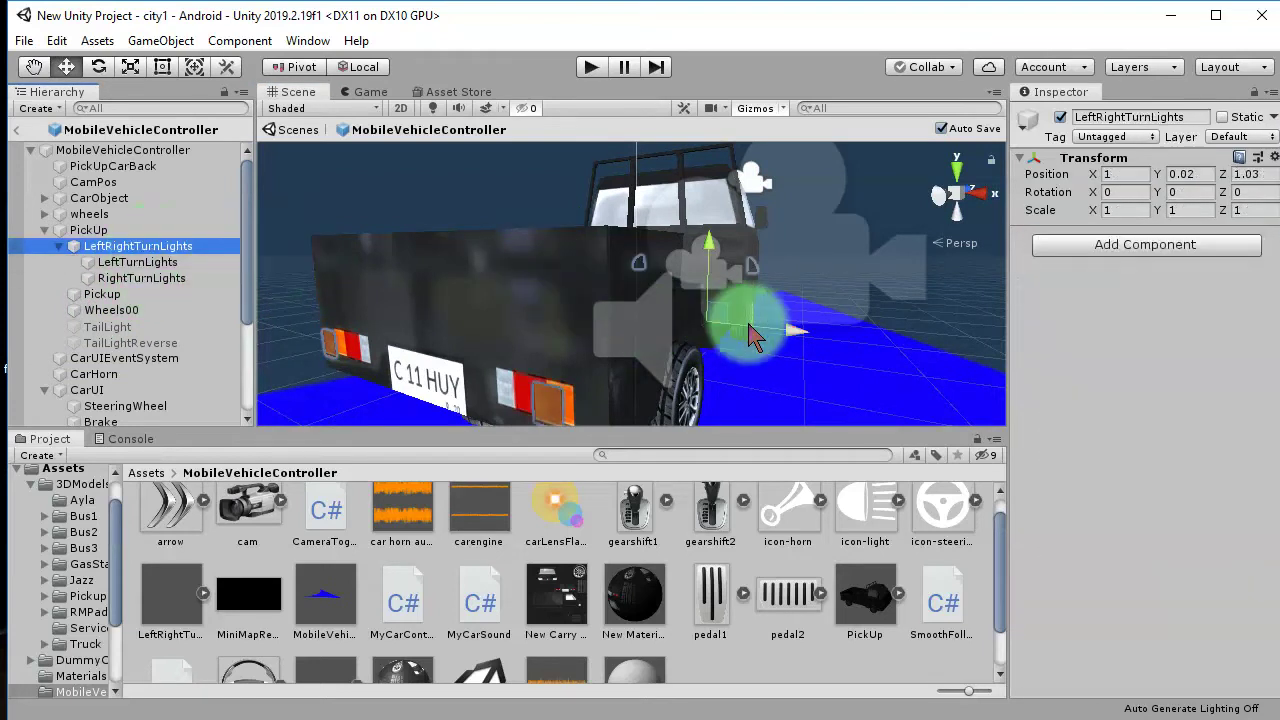
pyautogui.click(945, 194)
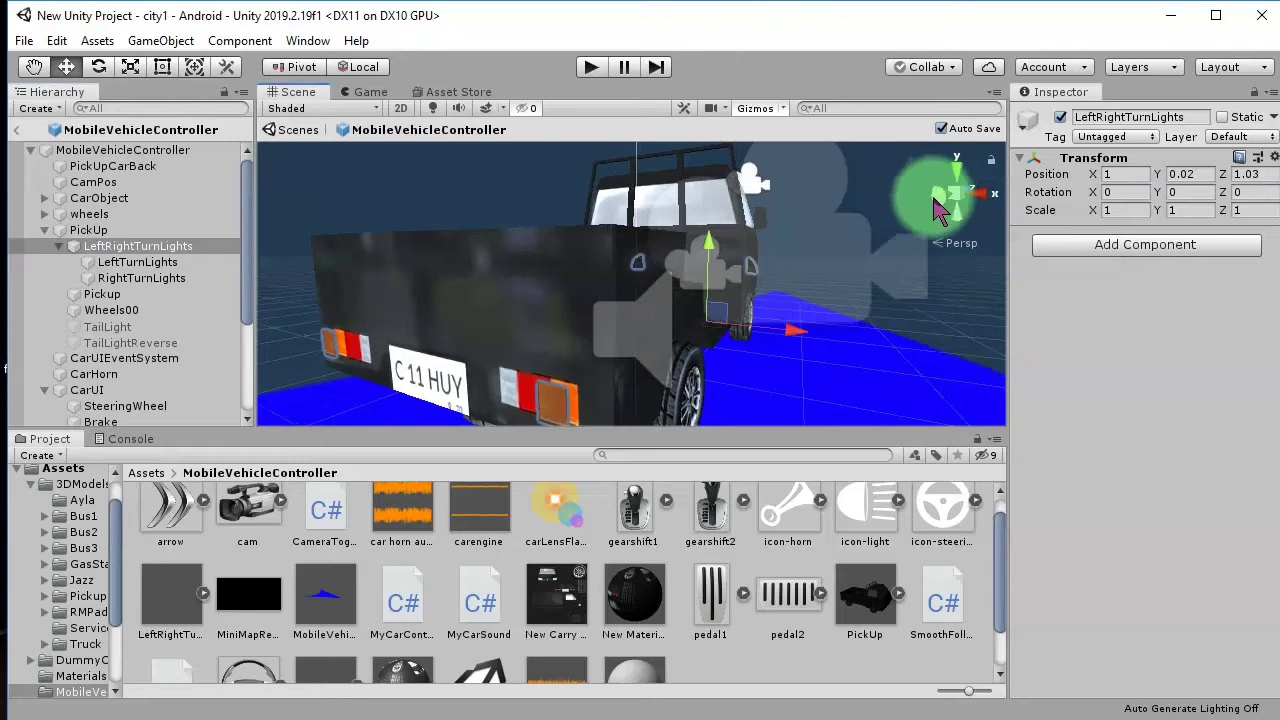
pyautogui.click(953, 192)
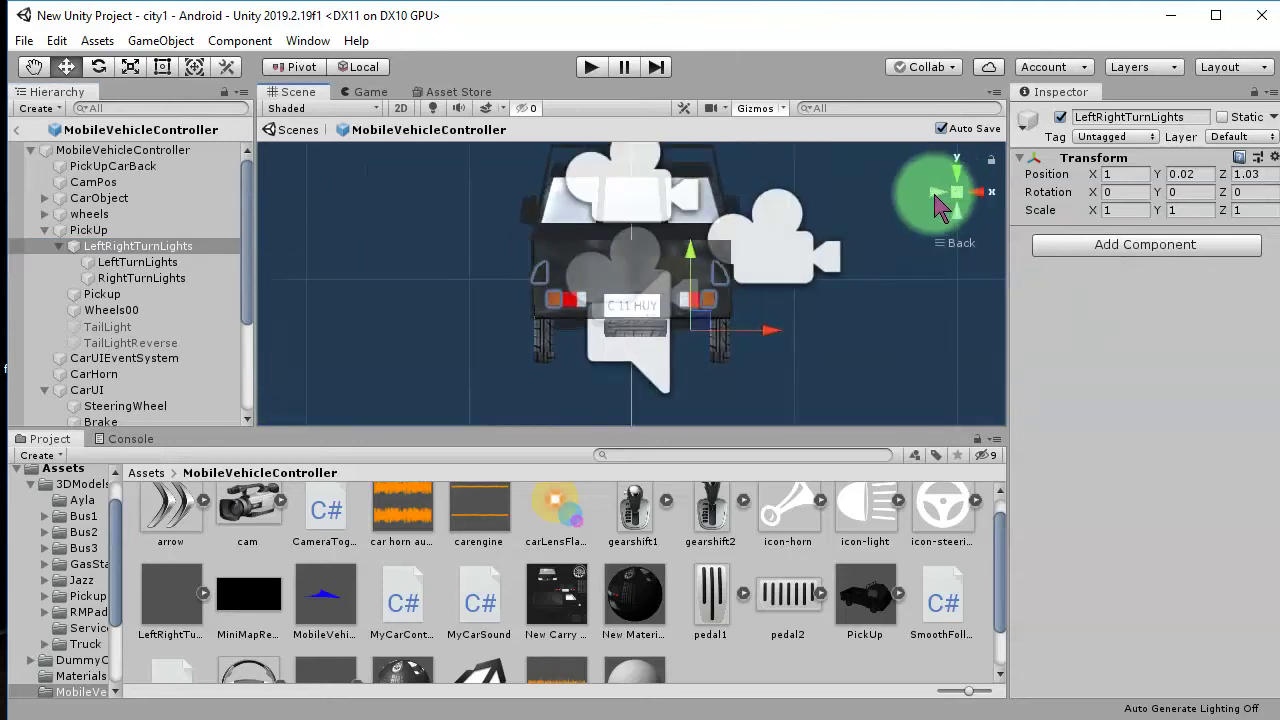
pyautogui.click(938, 196)
pyautogui.click(966, 198)
pyautogui.click(958, 196)
pyautogui.click(957, 194)
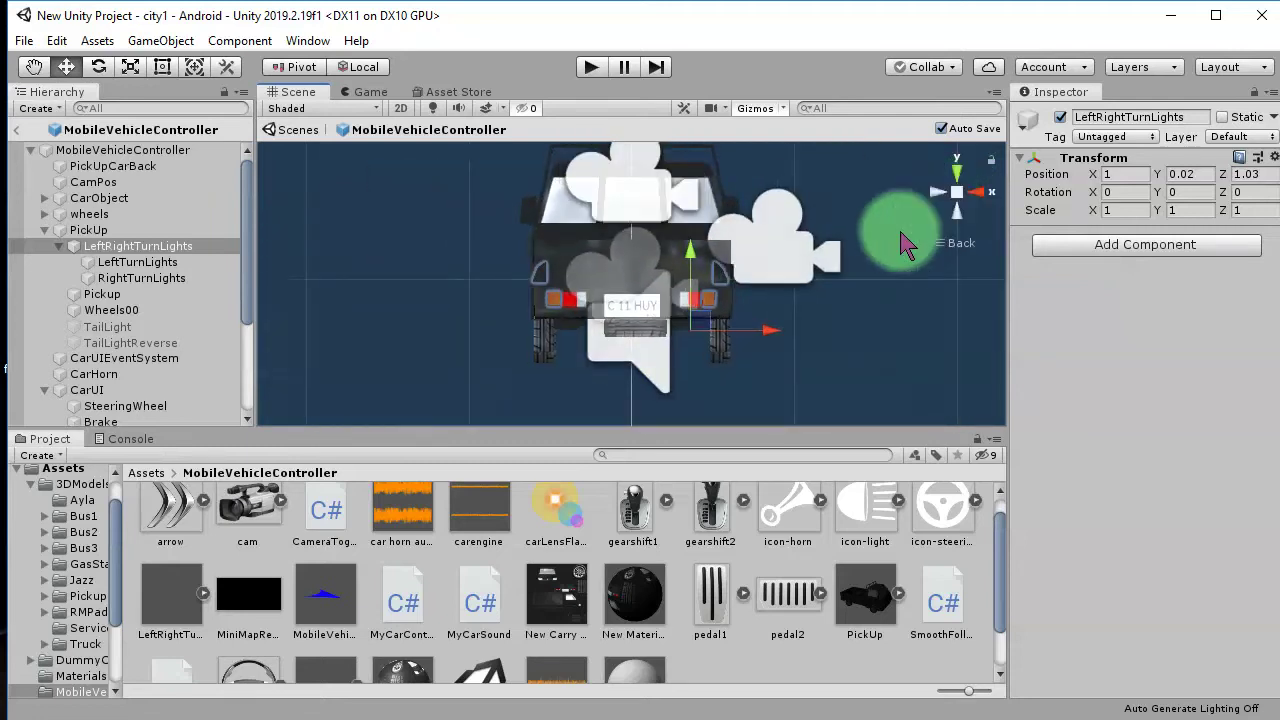
pyautogui.scroll(5, 640, 372)
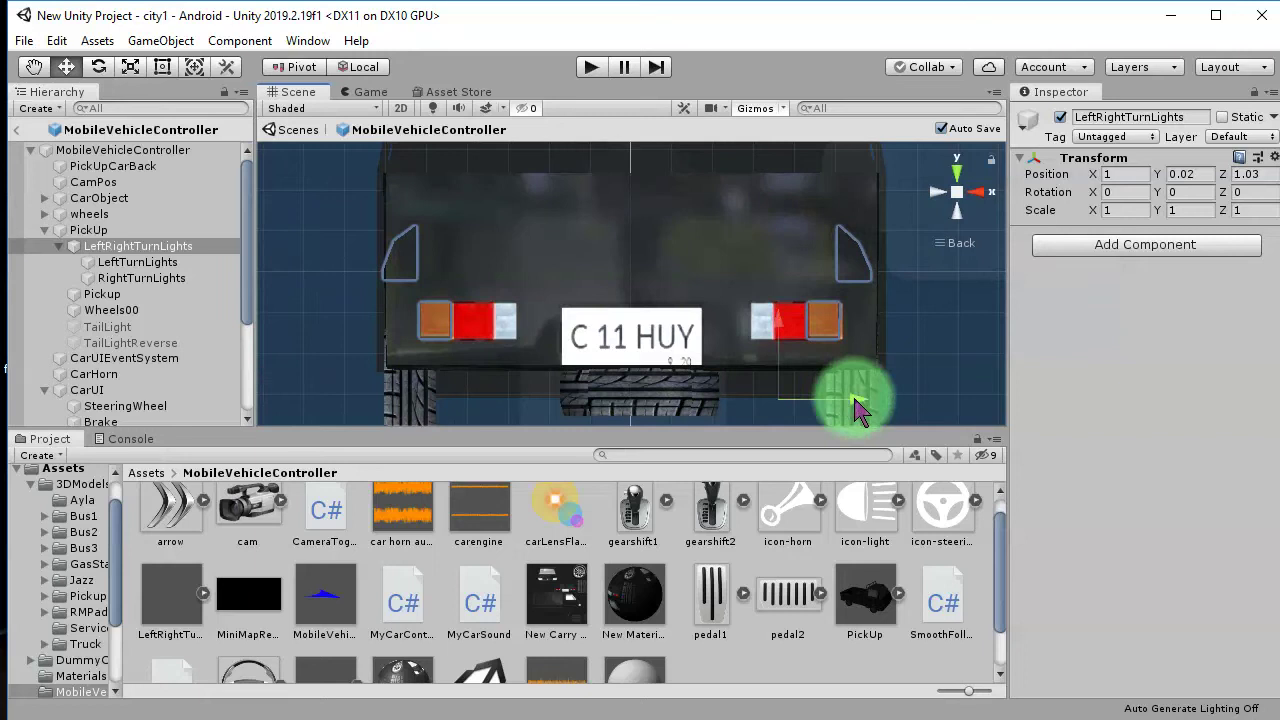
pyautogui.moveTo(855, 408); pyautogui.dragTo(866, 411)
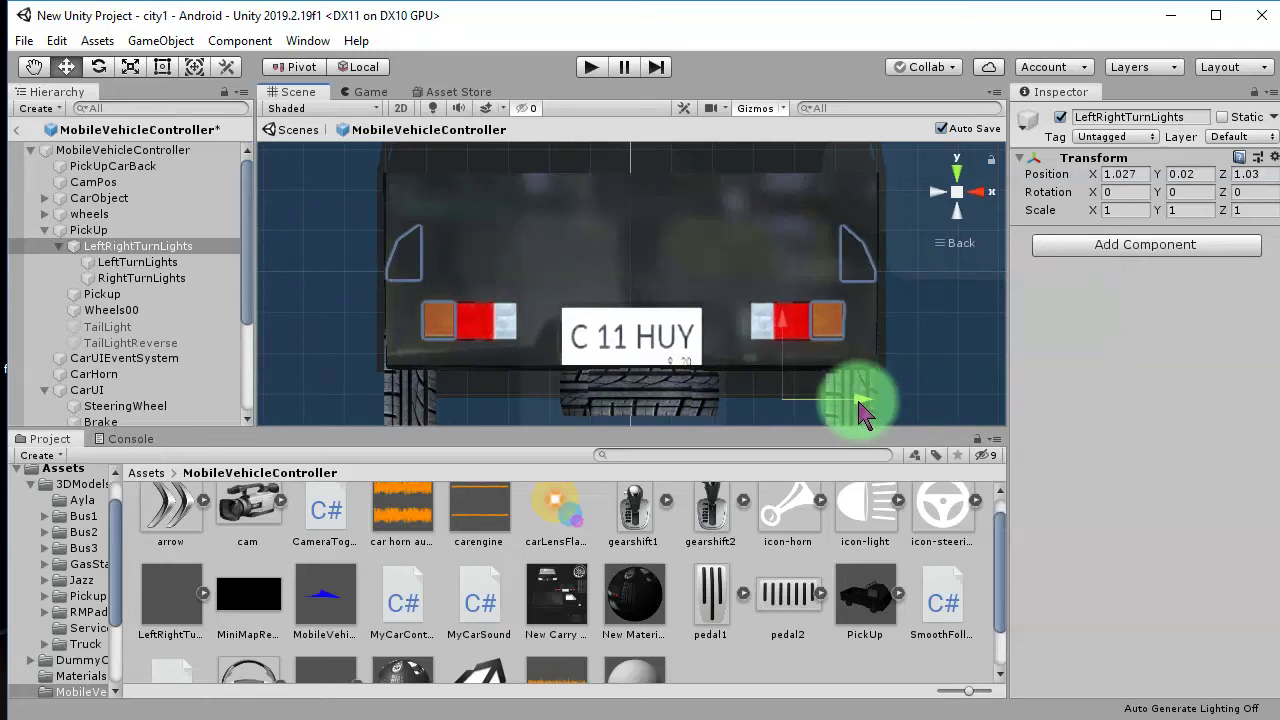
# - Examine how the turn lights line up with the truck's lamps from the front and left side
pyautogui.click(940, 200)
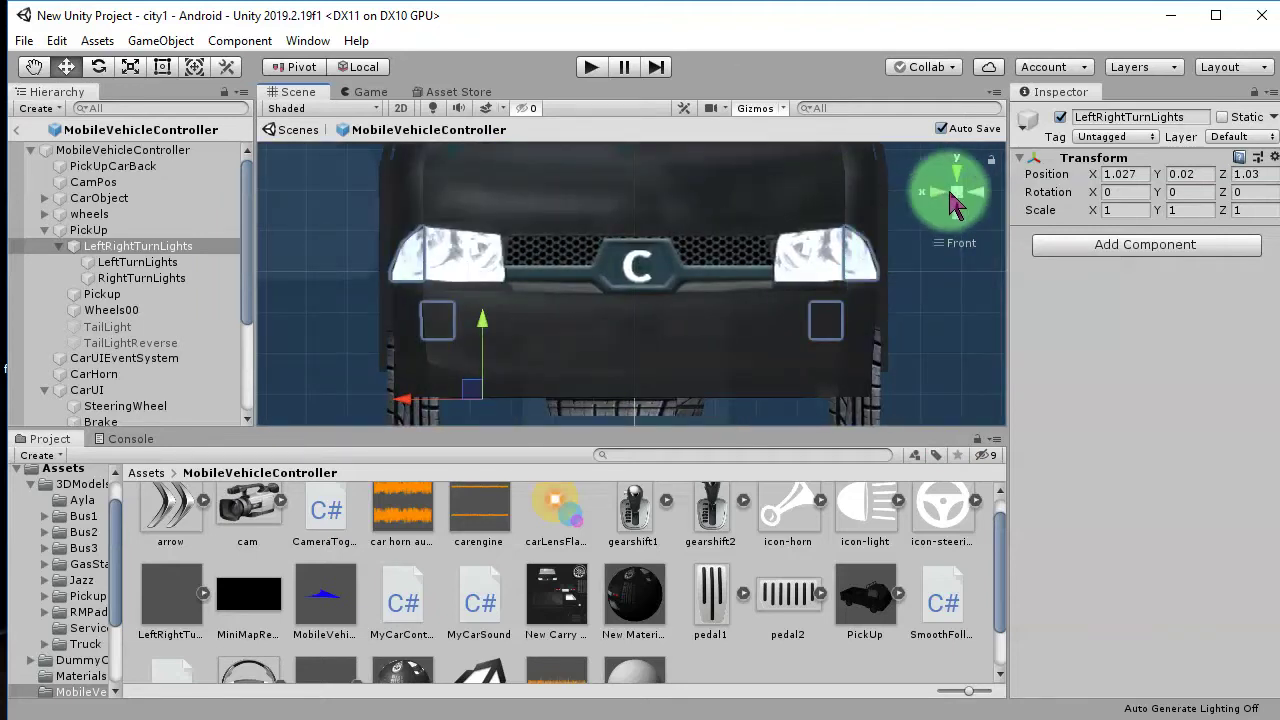
pyautogui.click(953, 194)
pyautogui.scroll(-6, 732, 306)
pyautogui.keyDown('alt'); pyautogui.moveTo(732, 307); pyautogui.dragTo(561, 276); pyautogui.keyUp('alt')
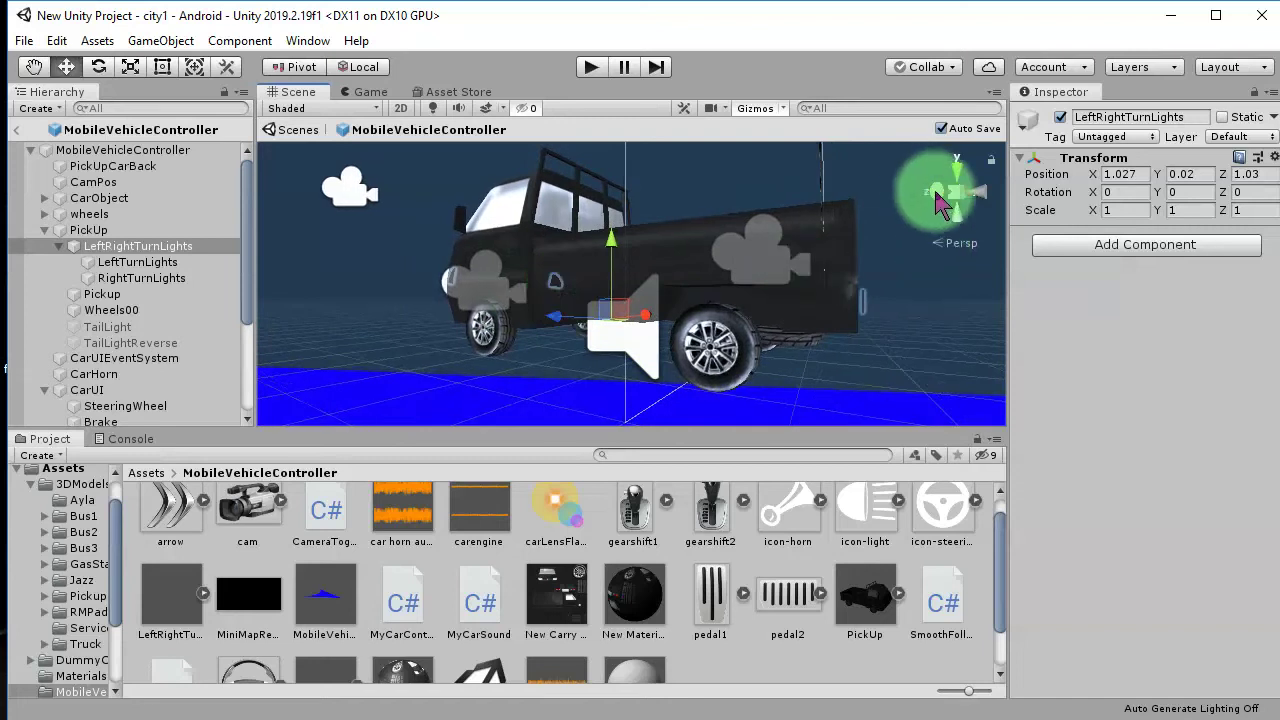
pyautogui.click(940, 202)
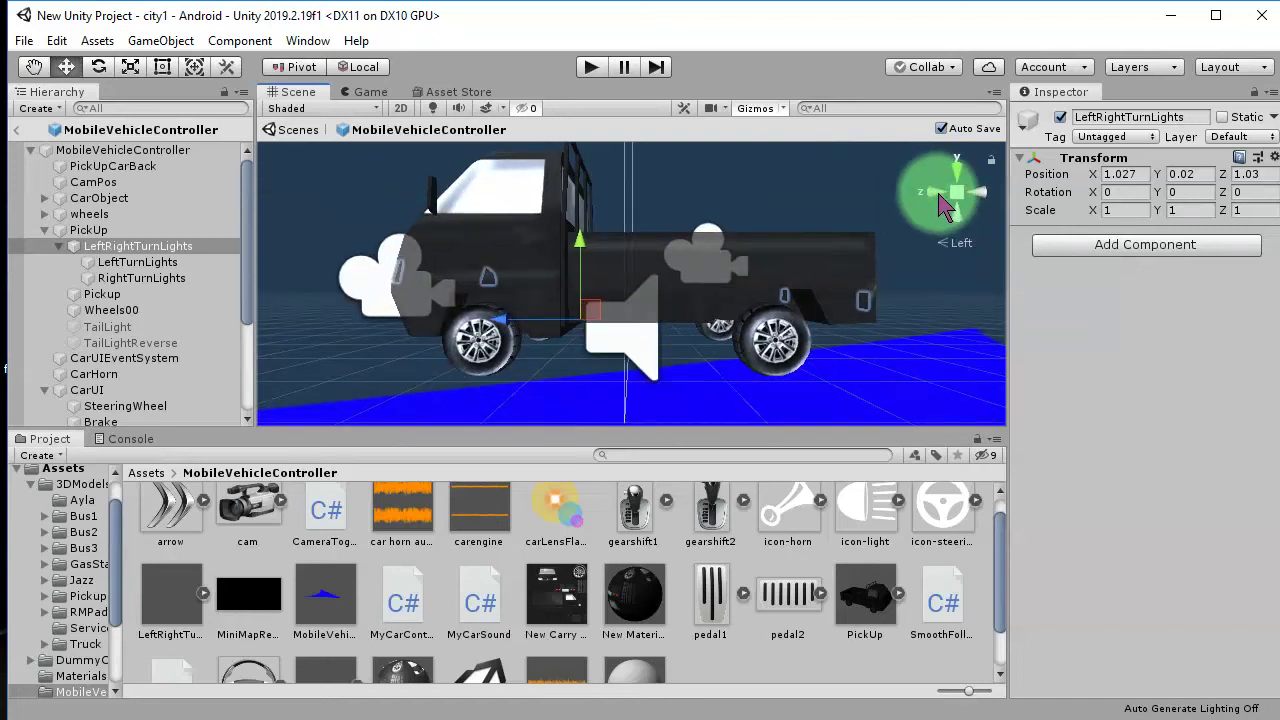
pyautogui.click(958, 196)
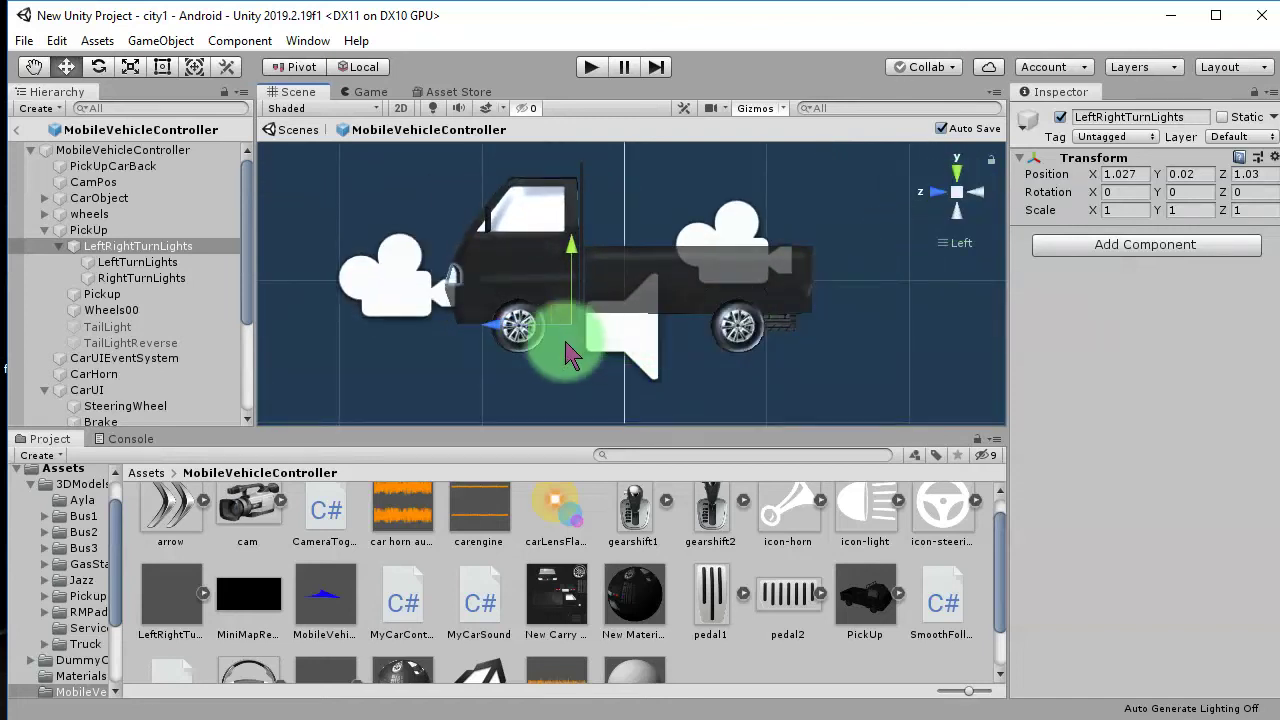
# - Move LeftRightTurnLights along the truck's length to about position Z 1.1, fitting the headlights and rear lamps
pyautogui.click(950, 208)
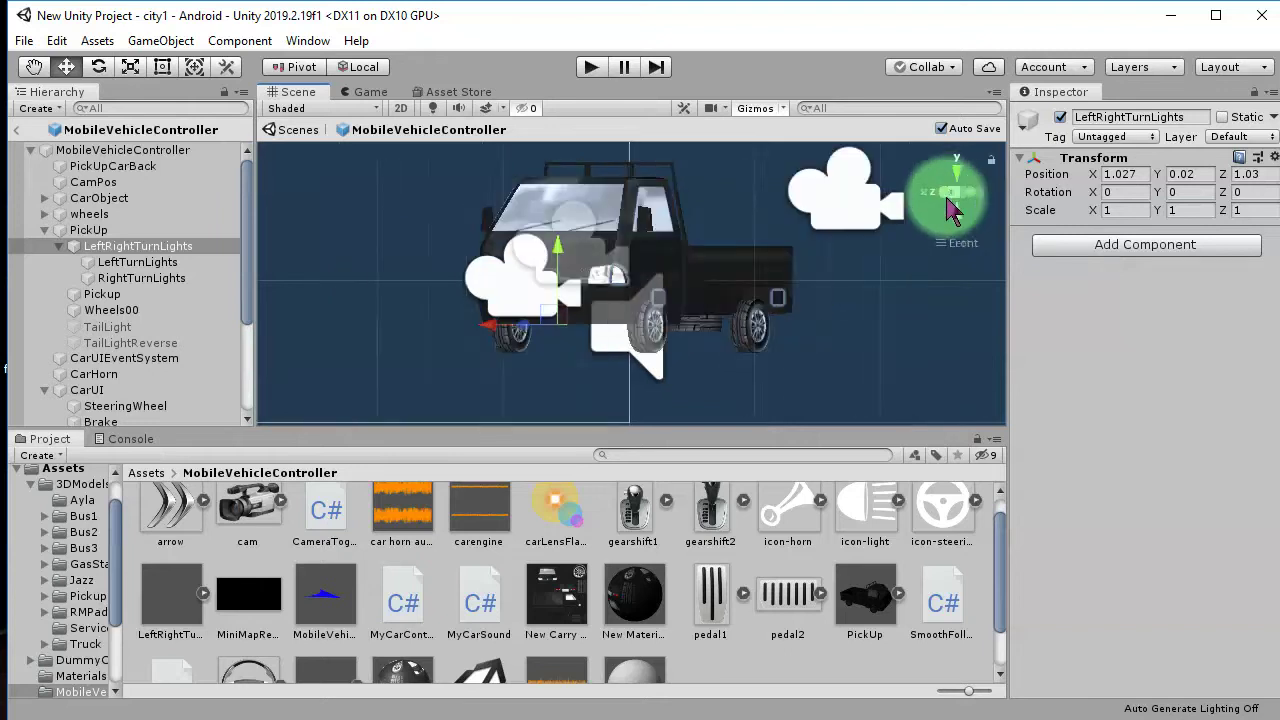
pyautogui.click(959, 193)
pyautogui.keyDown('alt'); pyautogui.moveTo(792, 316); pyautogui.dragTo(583, 320); pyautogui.keyUp('alt')
pyautogui.scroll(4, 417, 400)
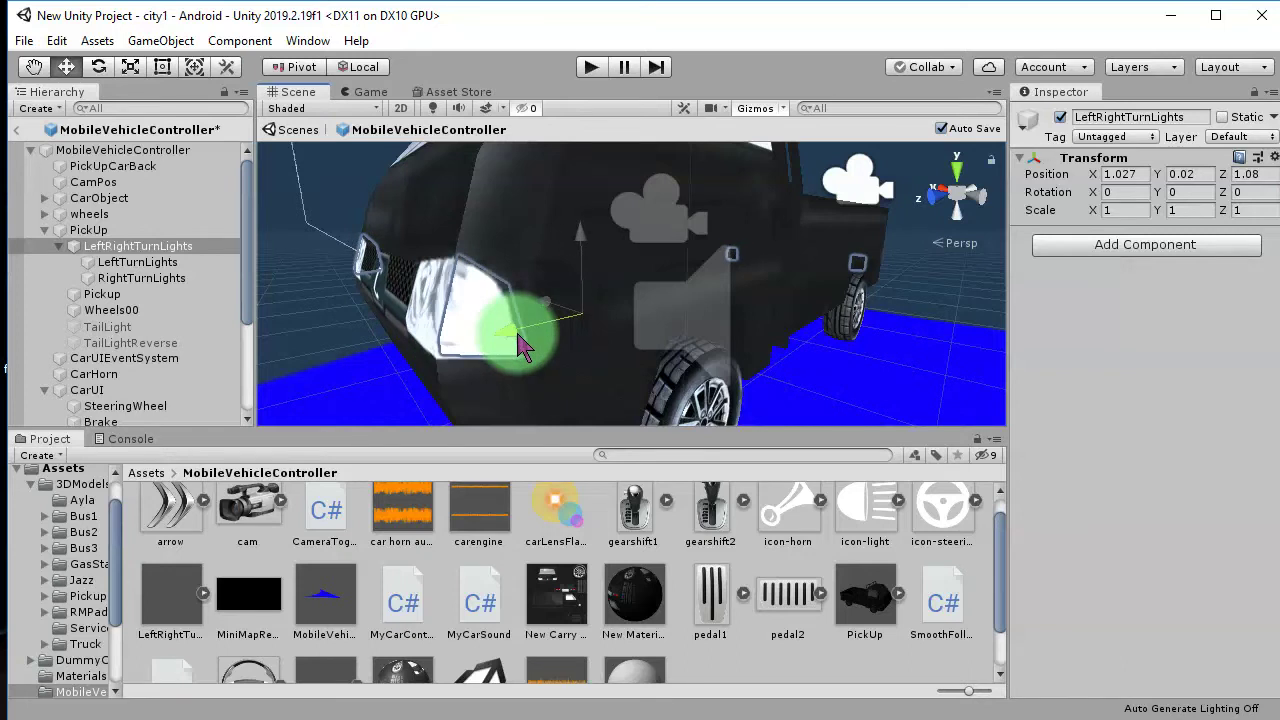
pyautogui.moveTo(518, 334); pyautogui.dragTo(518, 336)
pyautogui.keyDown('alt'); pyautogui.moveTo(637, 348); pyautogui.dragTo(477, 315); pyautogui.keyUp('alt')
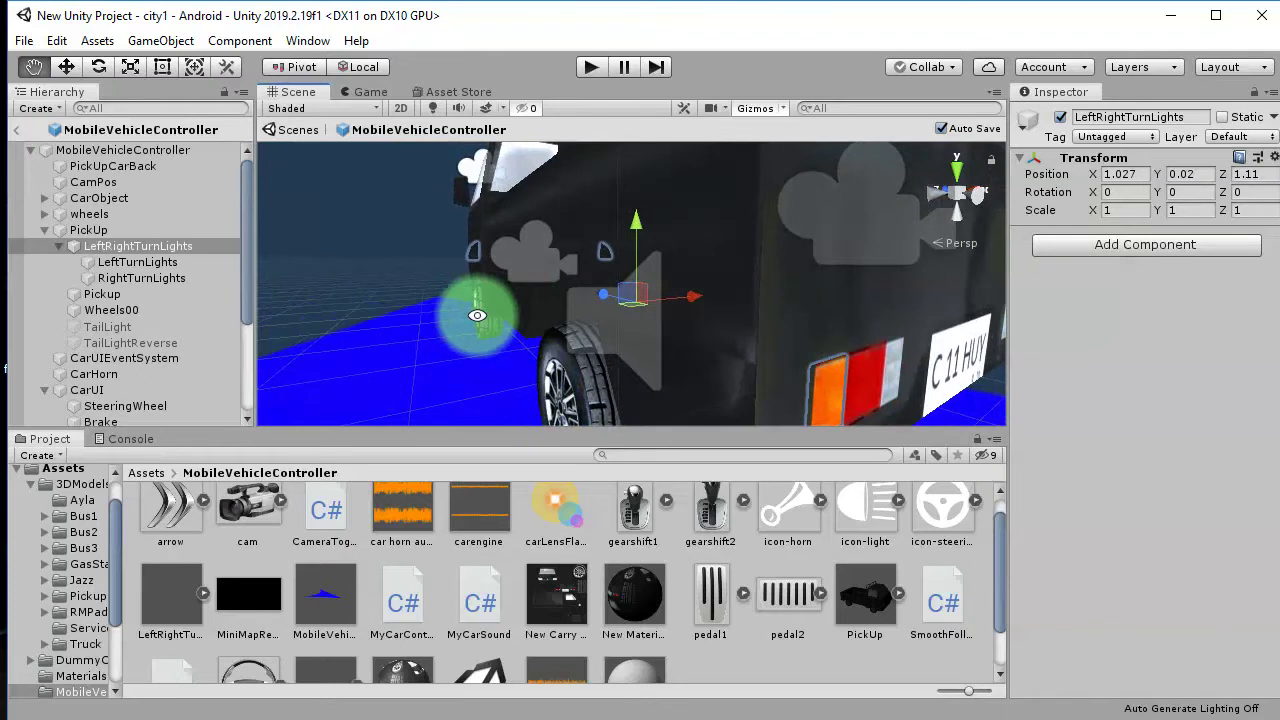
pyautogui.keyDown('alt'); pyautogui.moveTo(736, 362); pyautogui.dragTo(486, 296); pyautogui.keyUp('alt')
pyautogui.moveTo(486, 300); pyautogui.dragTo(583, 327, button='middle')
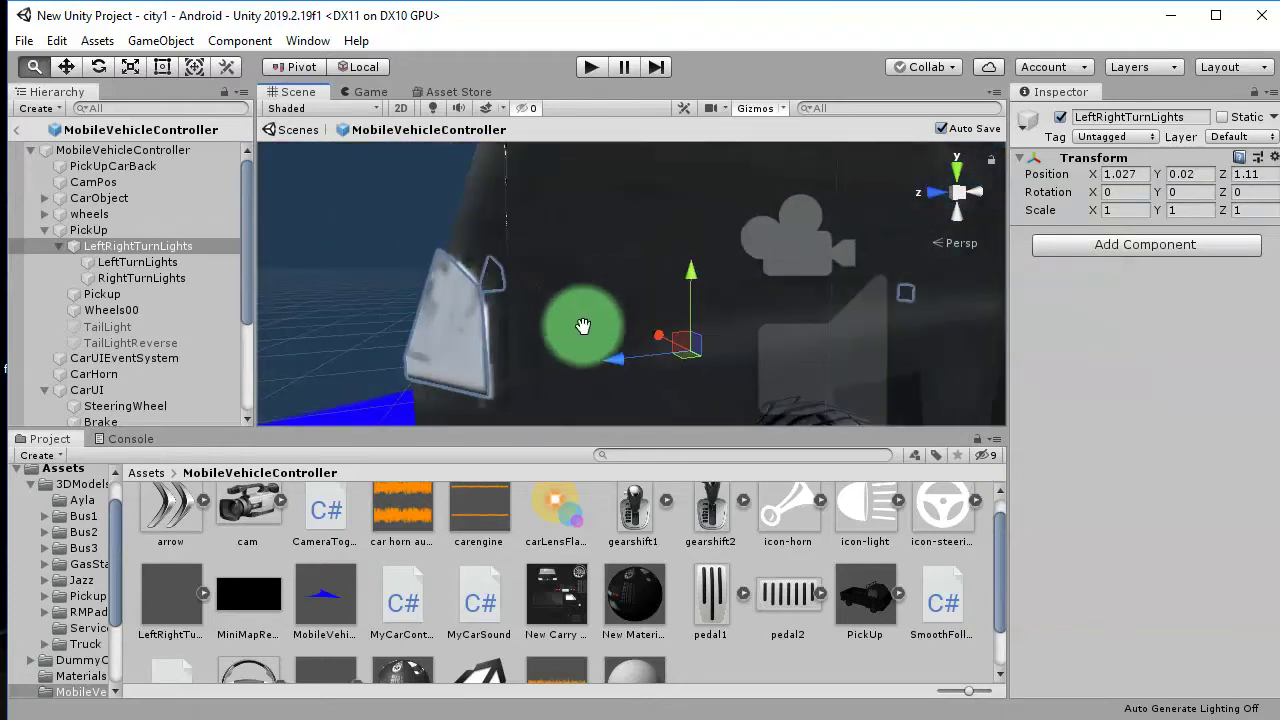
pyautogui.keyDown('alt'); pyautogui.moveTo(623, 365); pyautogui.dragTo(590, 377); pyautogui.keyUp('alt')
pyautogui.scroll(-2, 538, 367)
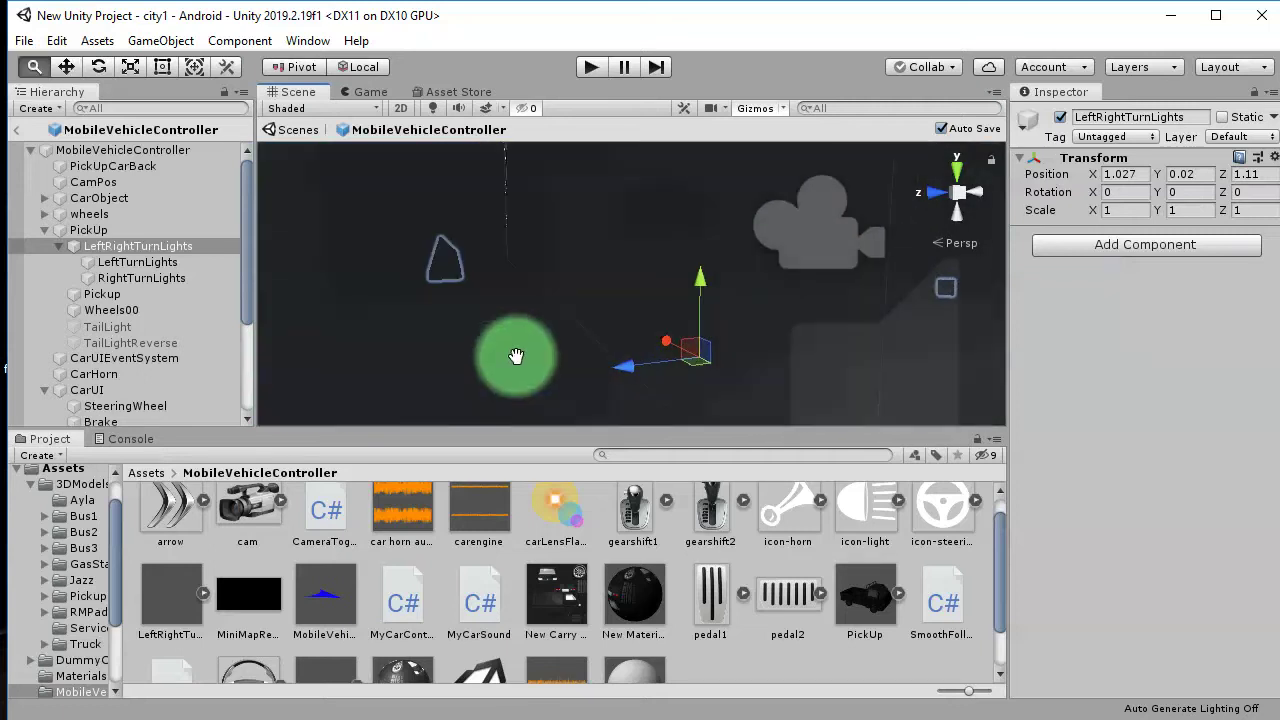
pyautogui.moveTo(607, 352); pyautogui.dragTo(857, 343)
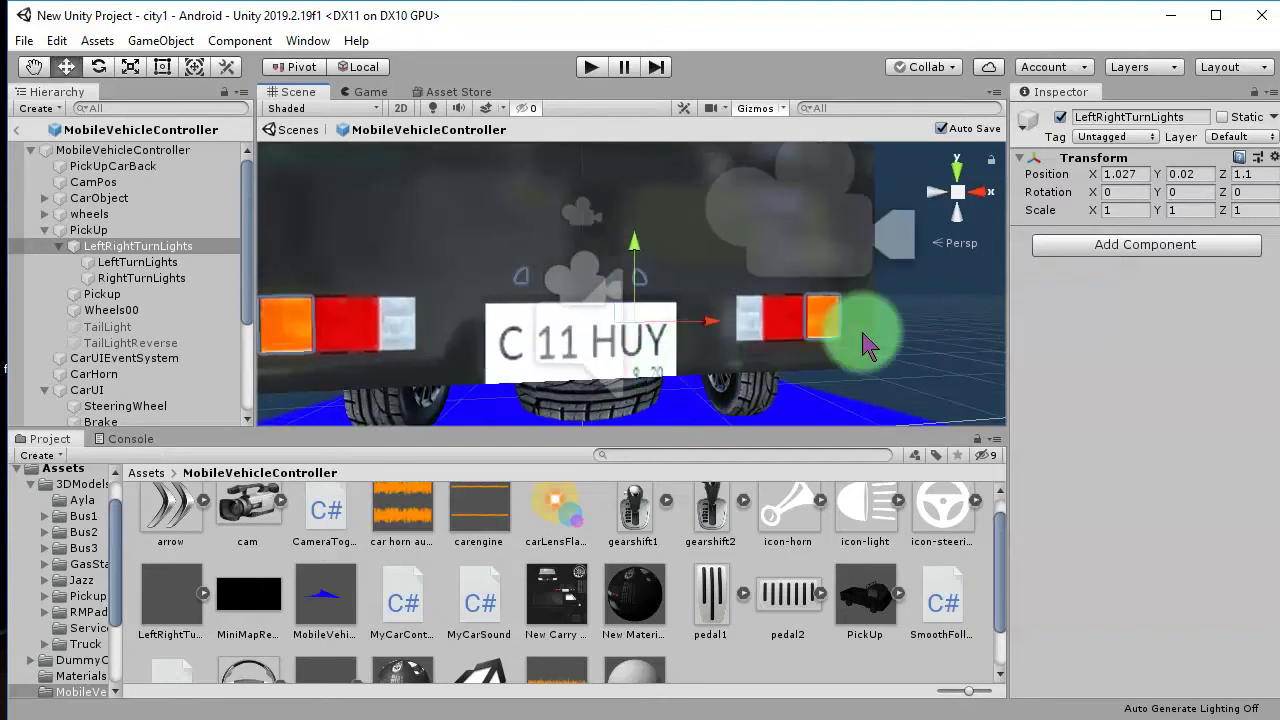
pyautogui.click(922, 343)
# - Inspect the CarUI, PickUpCarBack and LeftRightTurnLights objects in the prefab hierarchy
pyautogui.click(75, 391)
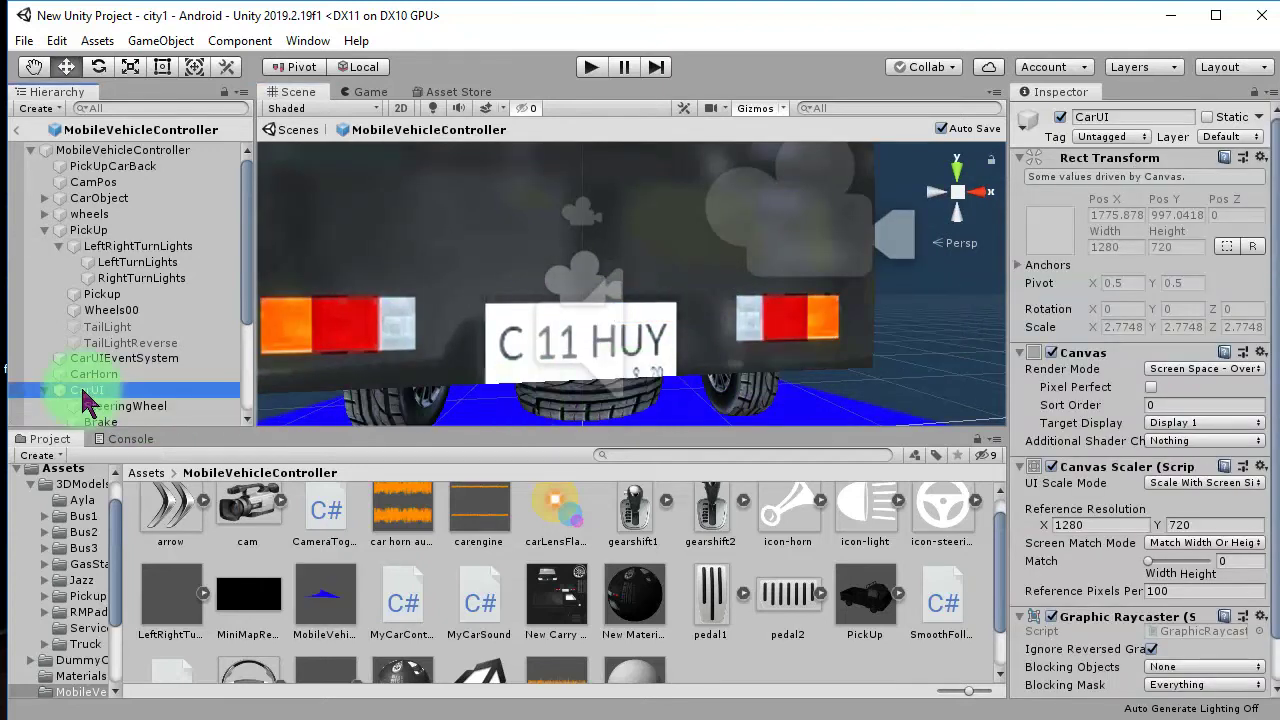
pyautogui.click(122, 168)
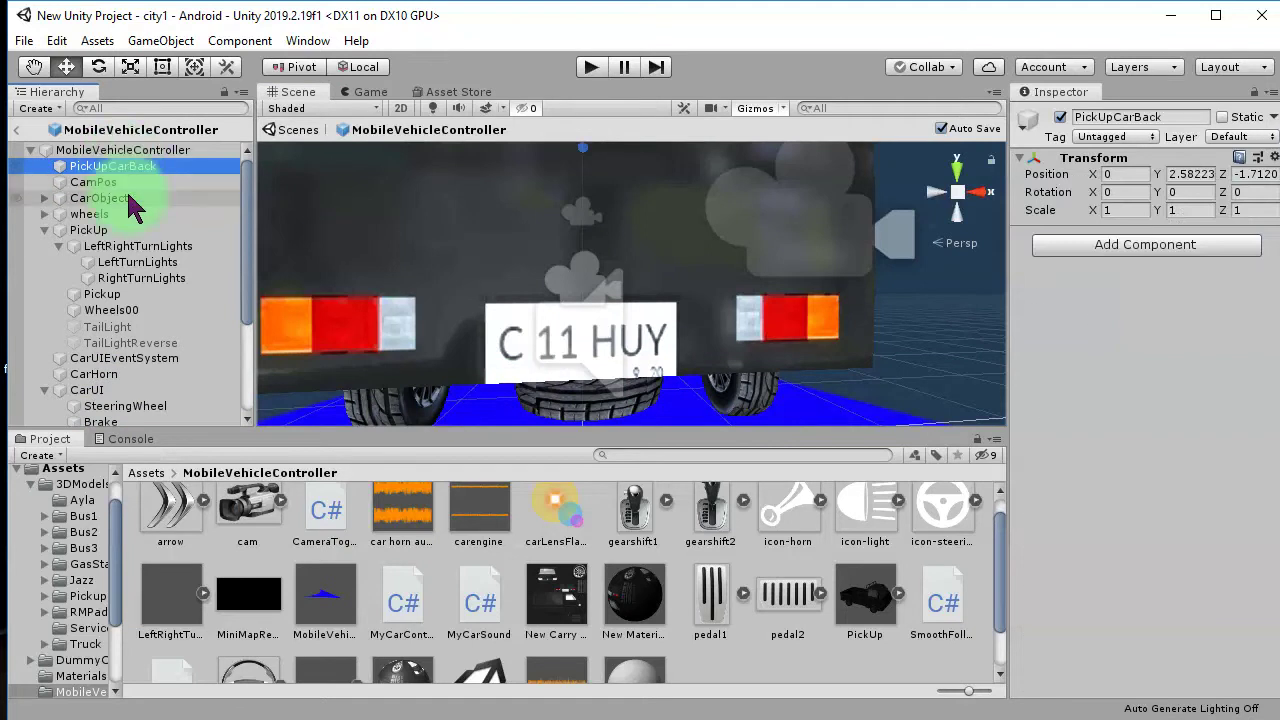
pyautogui.scroll(-3, 165, 300)
pyautogui.scroll(3, 158, 338)
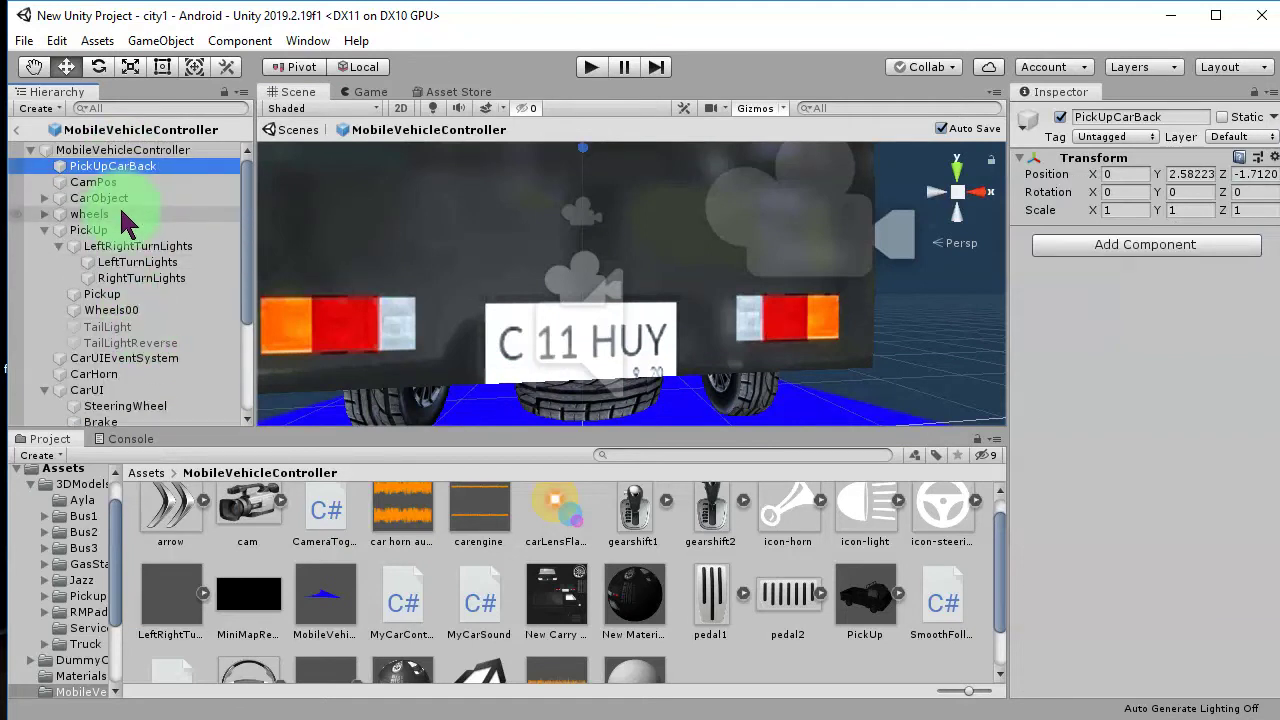
pyautogui.click(122, 248)
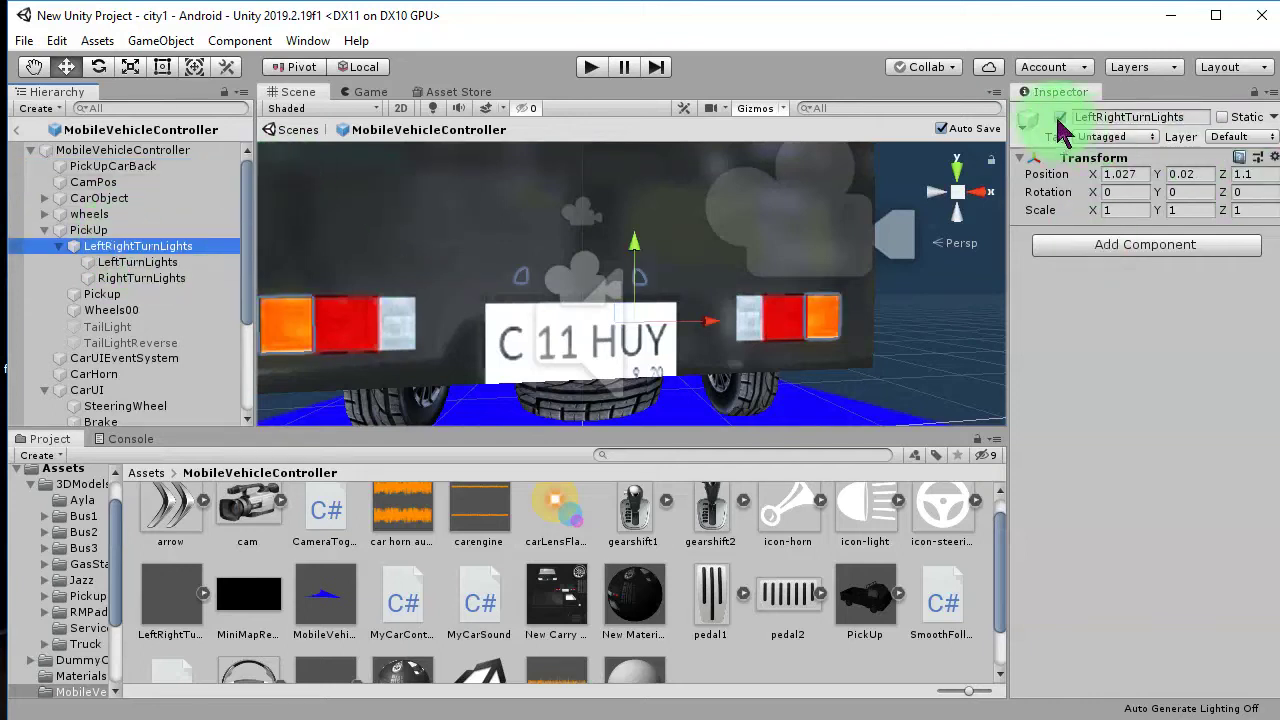
pyautogui.keyDown('alt'); pyautogui.moveTo(903, 260); pyautogui.dragTo(805, 358); pyautogui.keyUp('alt')
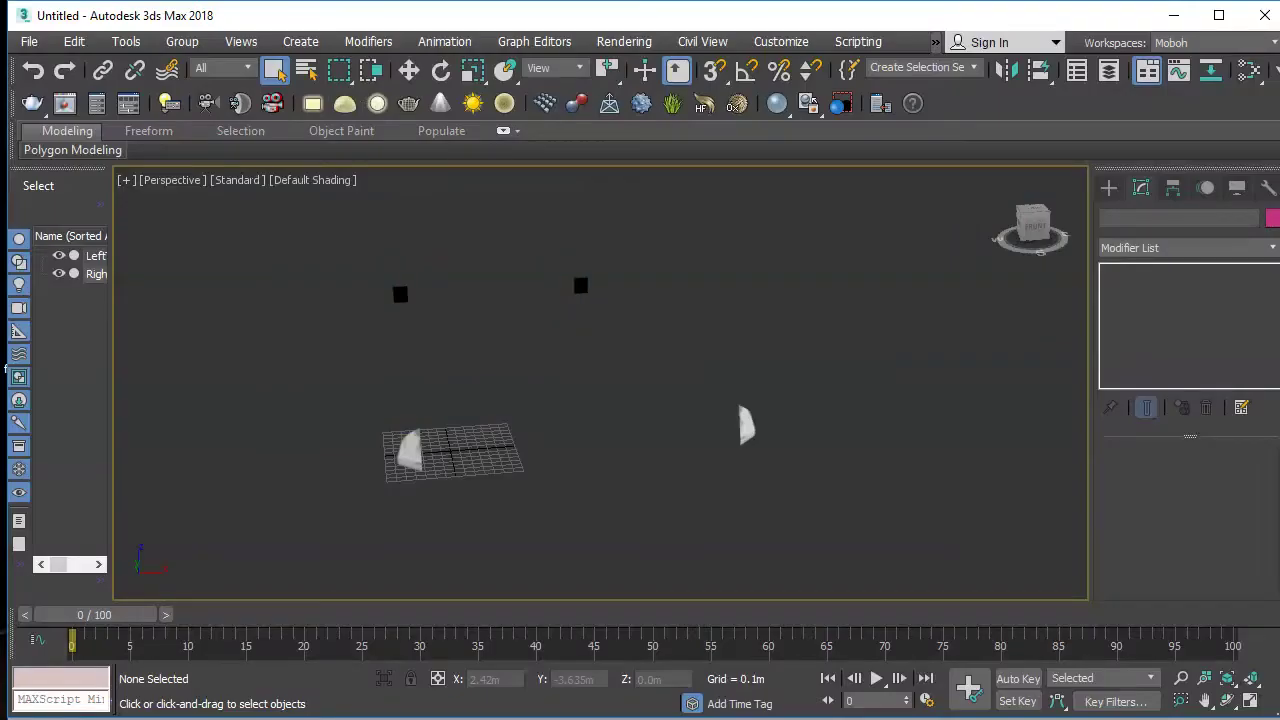
# - Switch to 3ds Max and select the RightTurnLights mesh, viewing its rear lamp face from behind
pyautogui.click(409, 449)
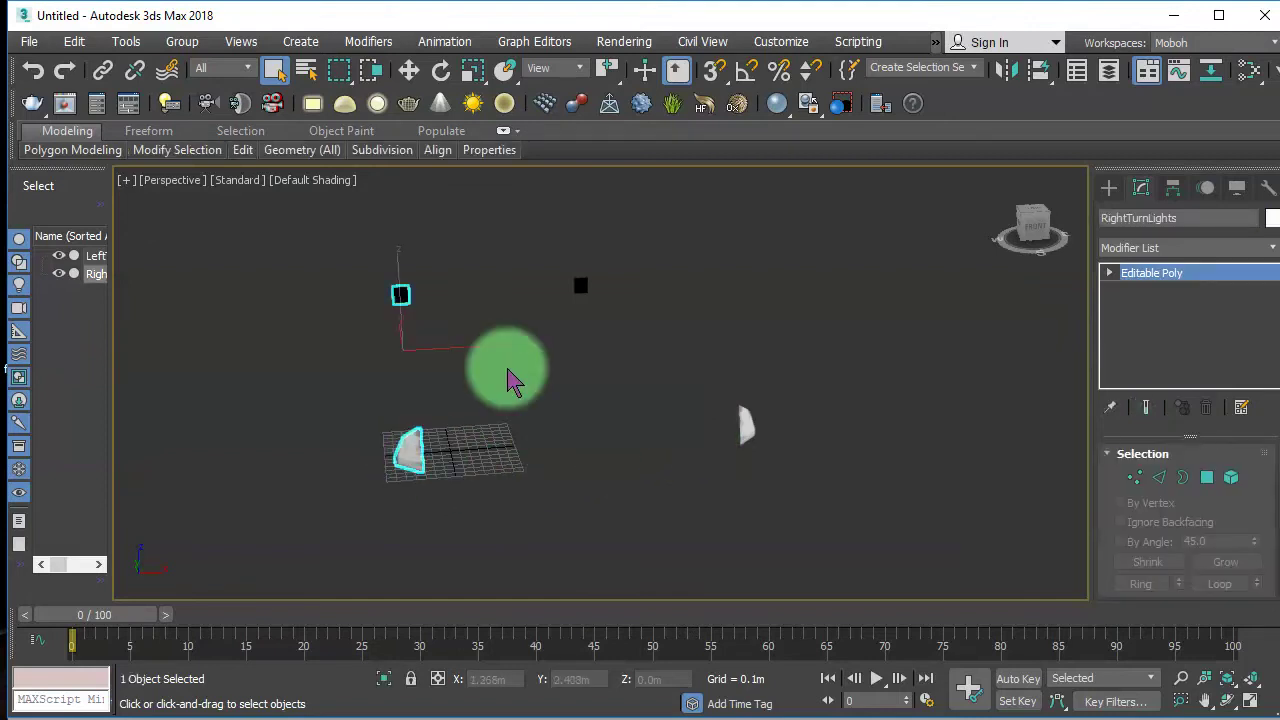
pyautogui.hotkey('ctrl', 'r')
pyautogui.moveTo(494, 384); pyautogui.dragTo(737, 366)
pyautogui.rightClick(620, 375)
pyautogui.keyDown('alt'); pyautogui.moveTo(477, 389); pyautogui.dragTo(709, 414, button='middle'); pyautogui.keyUp('alt')
pyautogui.click(468, 440)
pyautogui.moveTo(455, 420); pyautogui.dragTo(537, 463)
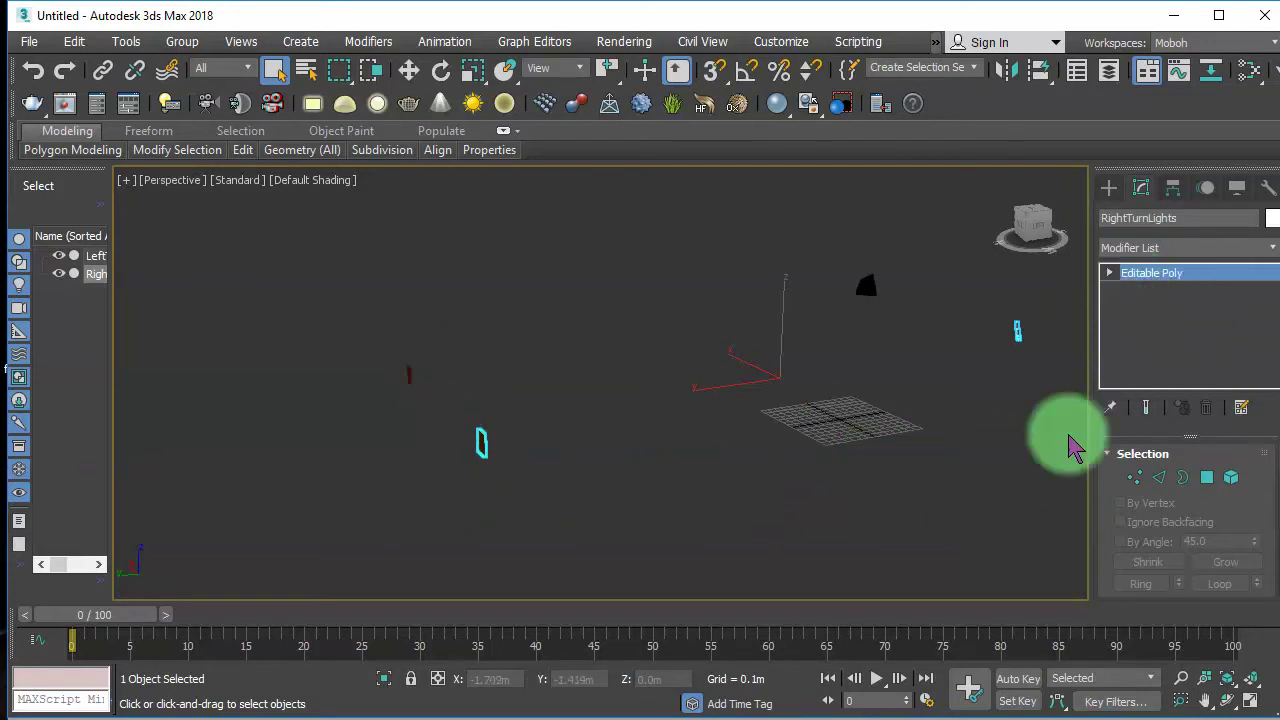
# - Select the rear lamp polygon of RightTurnLights at polygon level and activate the Move tool
pyautogui.click(1113, 275)
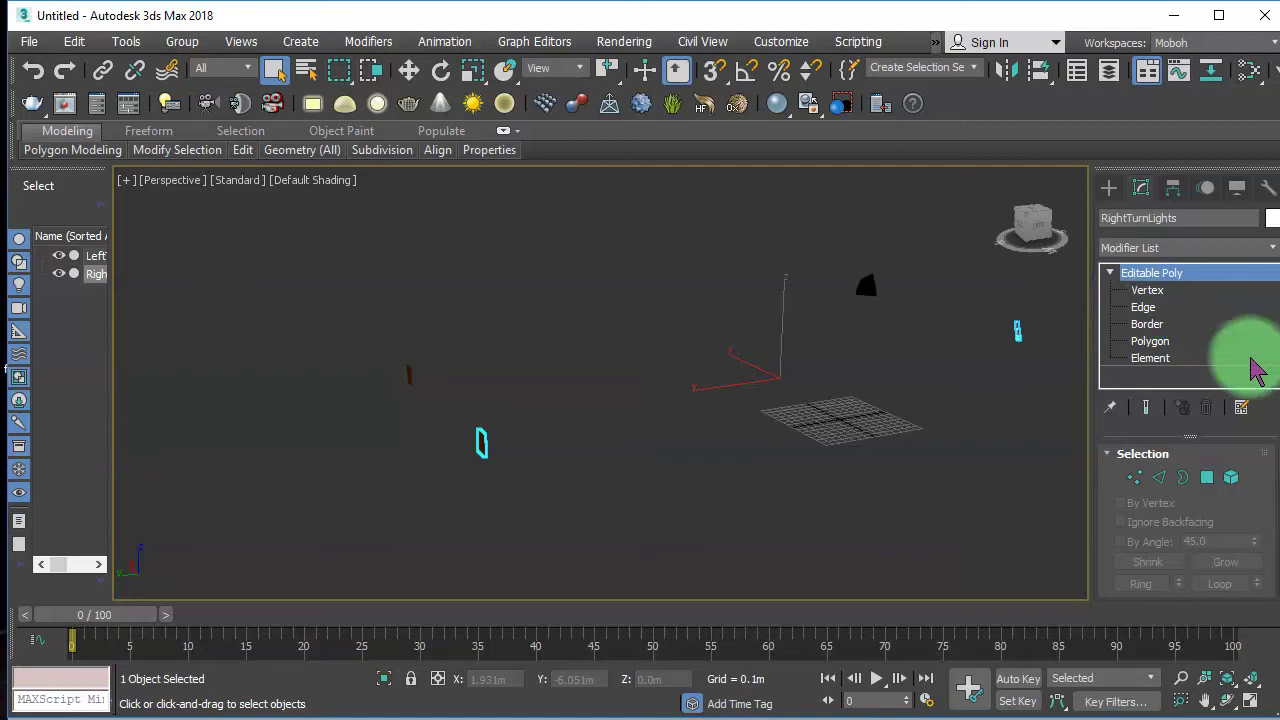
pyautogui.click(1150, 341)
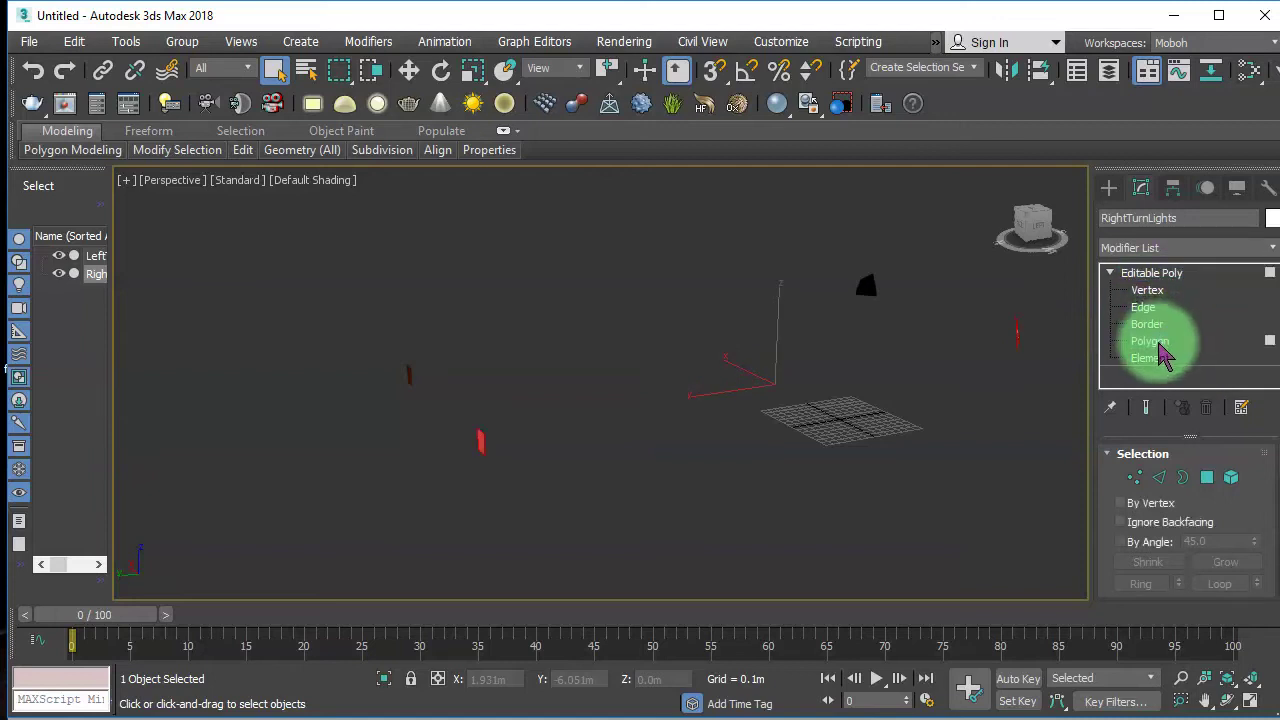
pyautogui.moveTo(537, 507); pyautogui.dragTo(429, 436)
pyautogui.click(503, 437)
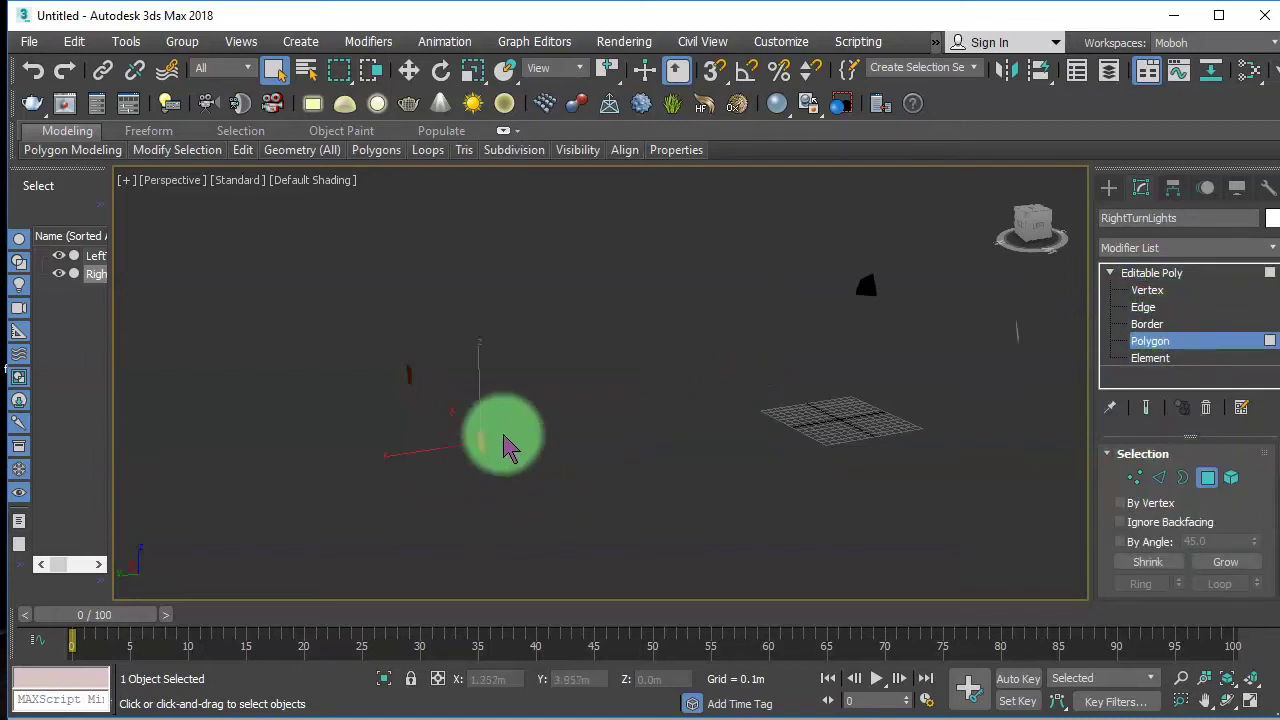
pyautogui.scroll(5, 466, 443)
pyautogui.rightClick(466, 443)
pyautogui.click(418, 466)
pyautogui.scroll(3, 418, 466)
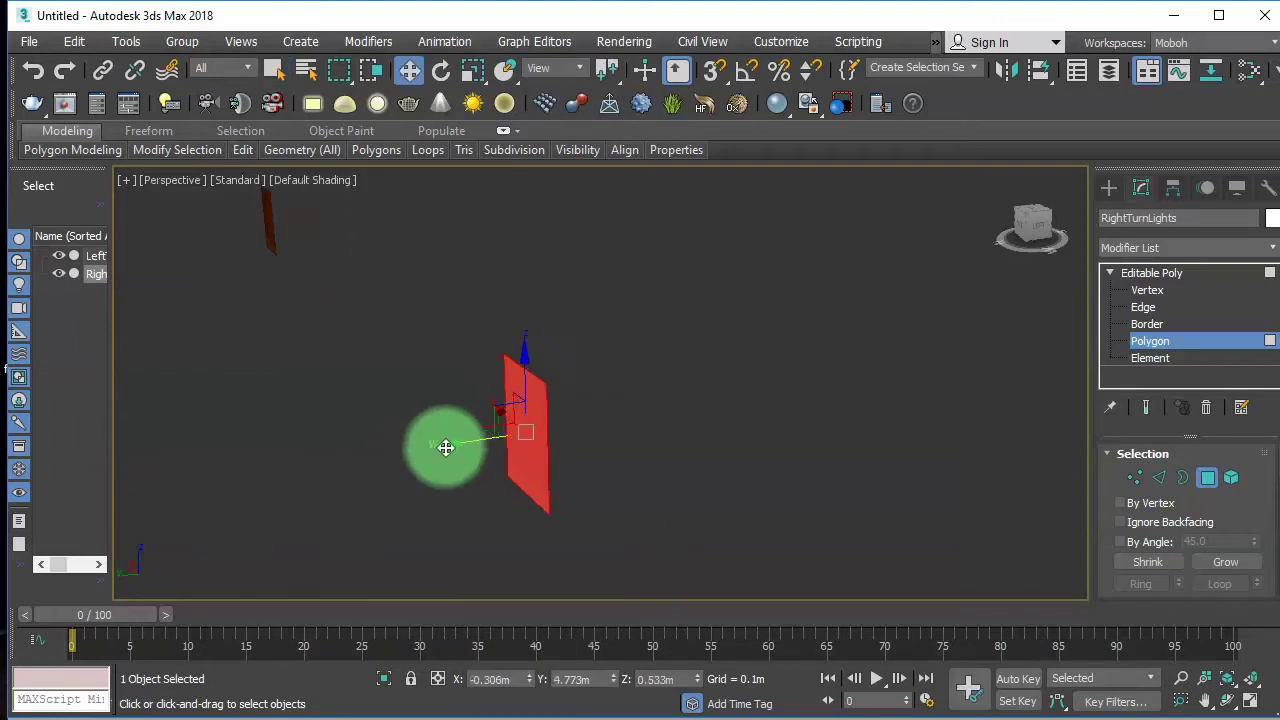
# - Leave polygon editing on RightTurnLights and select the rear lamp polygon of LeftTurnLights at polygon level
pyautogui.click(1175, 275)
pyautogui.moveTo(386, 314); pyautogui.dragTo(194, 214)
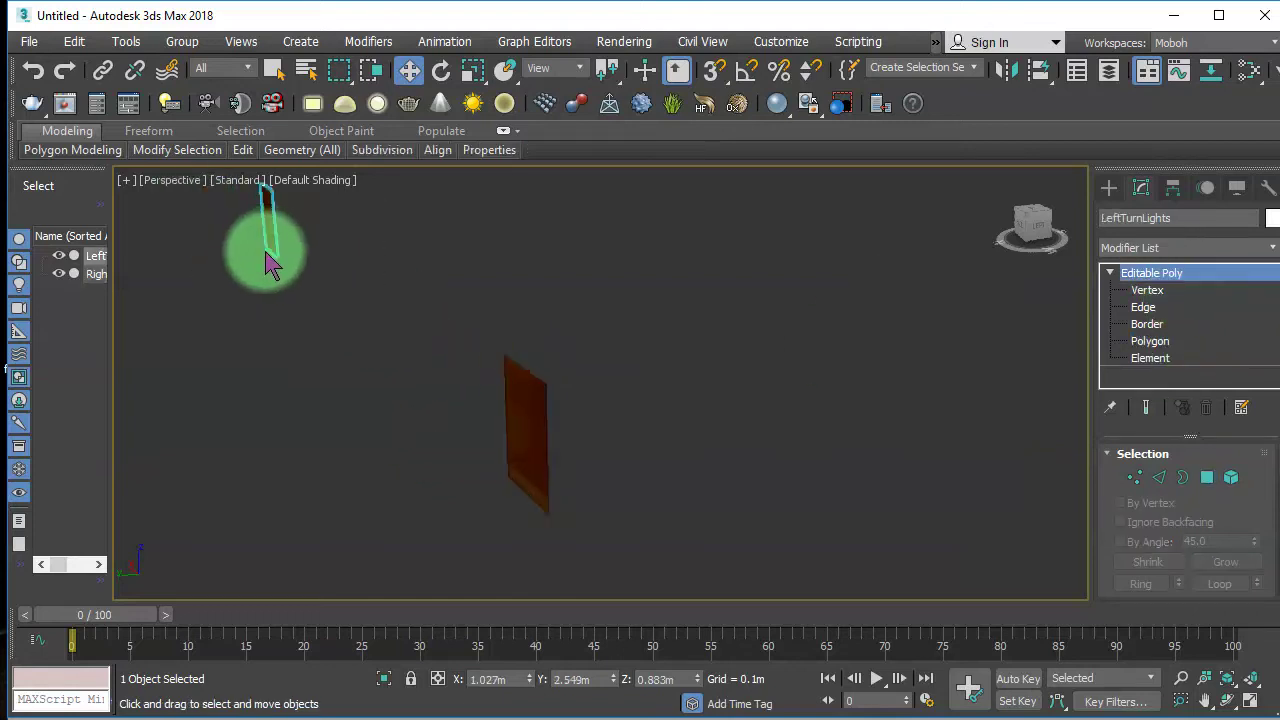
pyautogui.click(1207, 478)
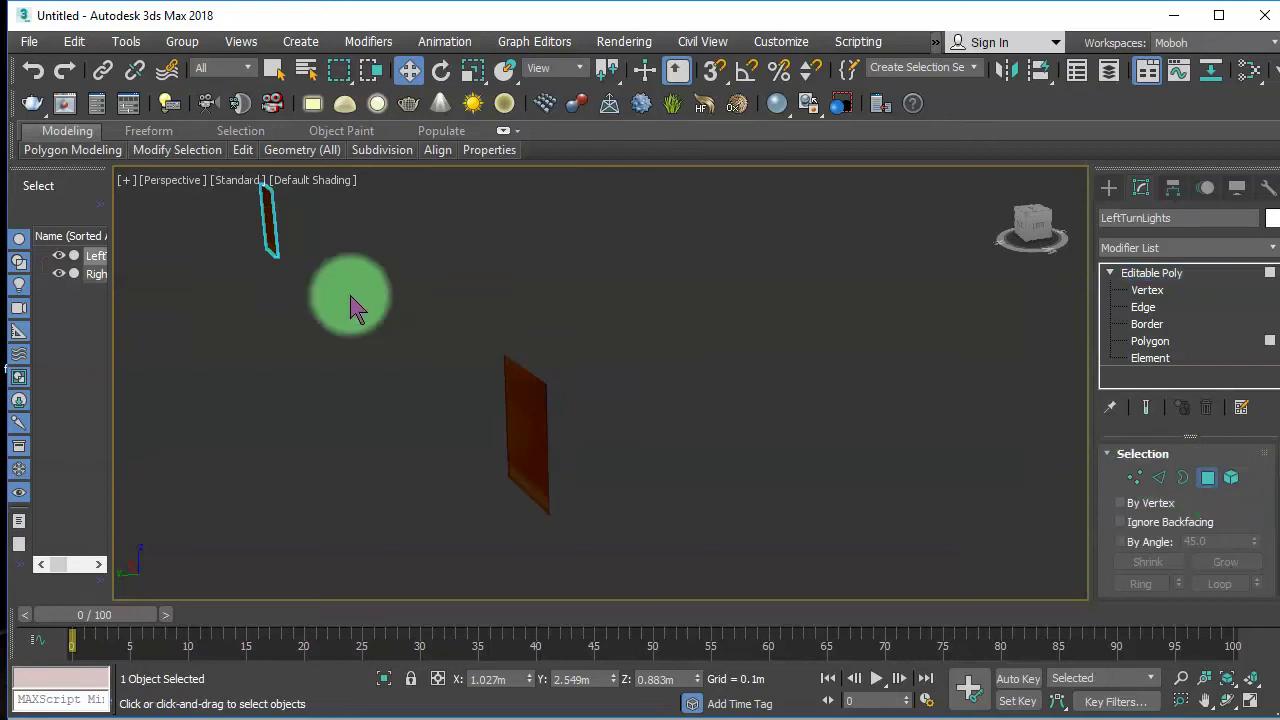
pyautogui.moveTo(355, 308); pyautogui.dragTo(214, 234)
pyautogui.press('f')
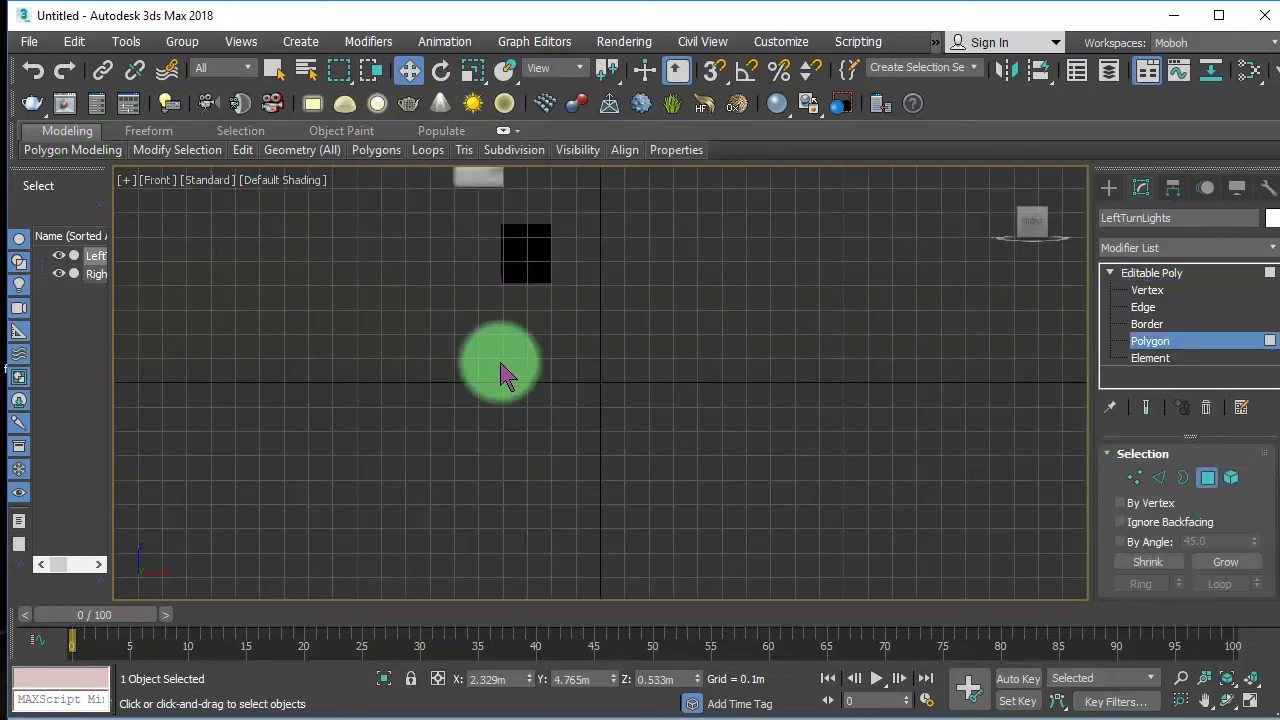
pyautogui.press('z')
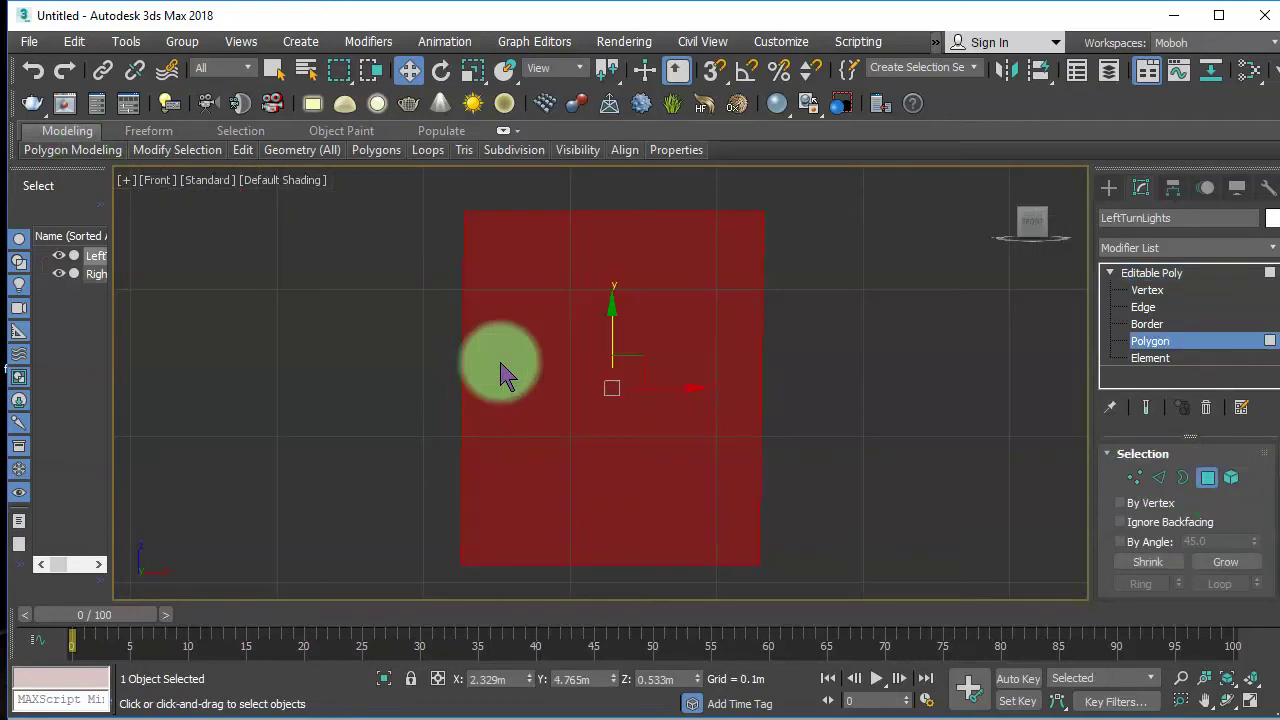
# - Move the selected rear lamp polygon of LeftTurnLights slightly outward along the Y axis to about 4.771 m
pyautogui.press('p')
pyautogui.press('z')
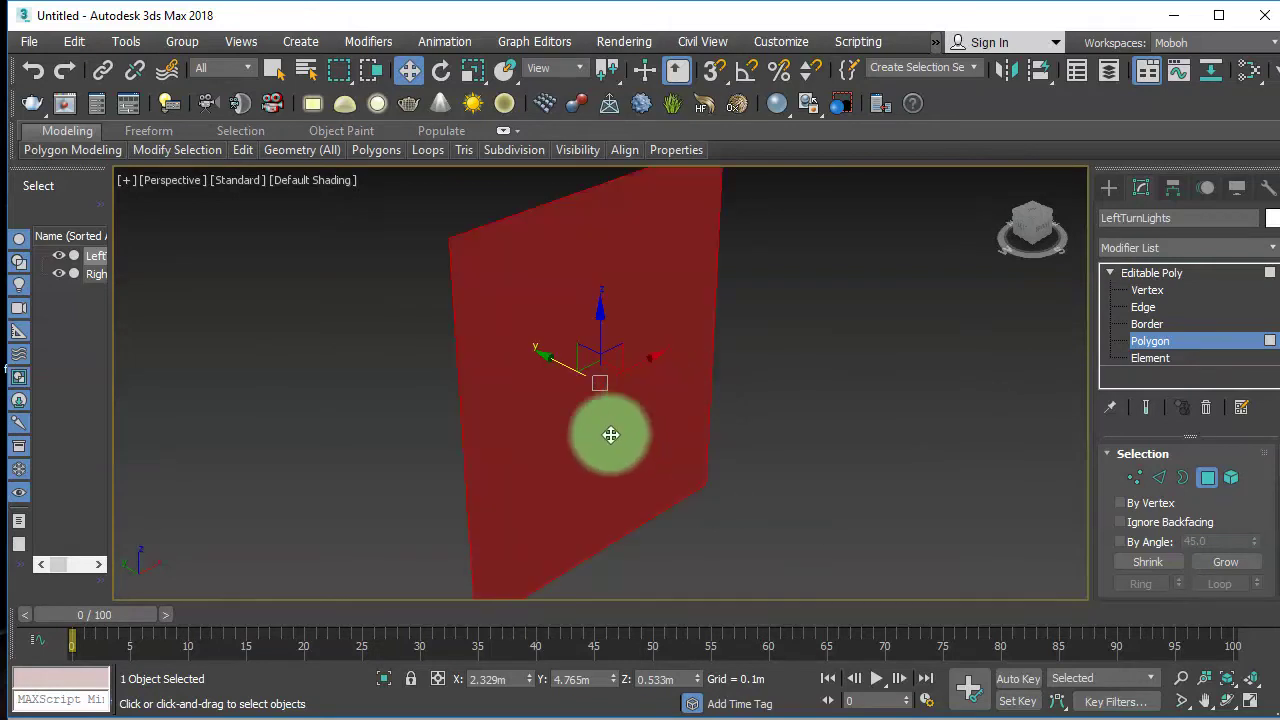
pyautogui.keyDown('alt'); pyautogui.moveTo(641, 477); pyautogui.dragTo(557, 407, button='middle'); pyautogui.keyUp('alt')
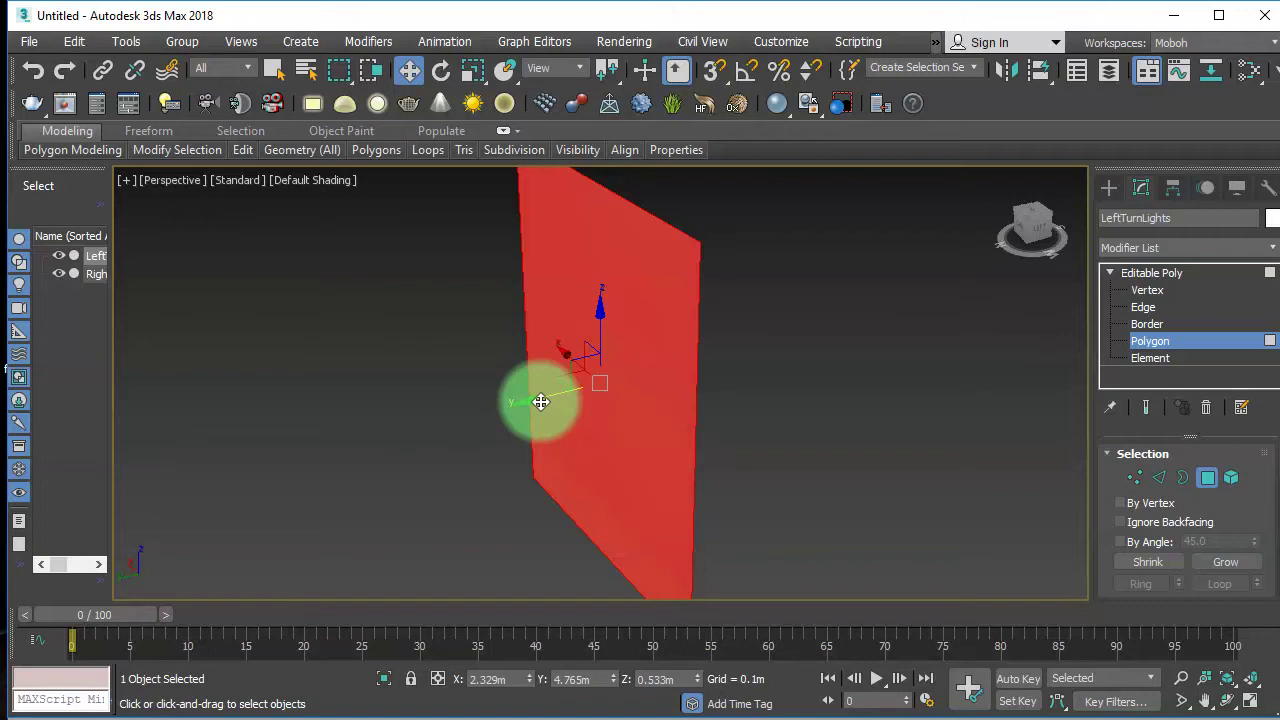
pyautogui.keyDown('alt'); pyautogui.moveTo(532, 407); pyautogui.dragTo(792, 405, button='middle'); pyautogui.keyUp('alt')
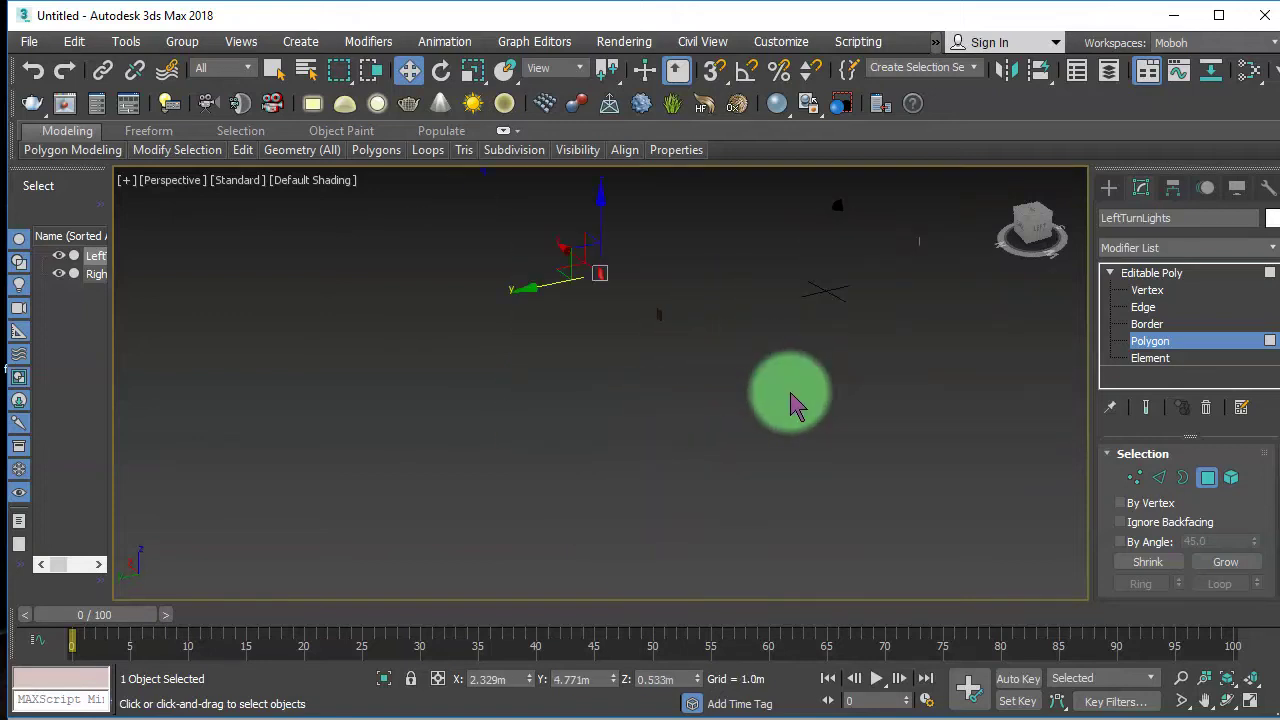
pyautogui.keyDown('alt'); pyautogui.moveTo(752, 343); pyautogui.dragTo(675, 455, button='middle'); pyautogui.keyUp('alt')
# - Select both turn-light meshes at object level and export the selection over LeftRightTurnLights.FBX in the MobileVehicleController folder
pyautogui.click(1151, 274)
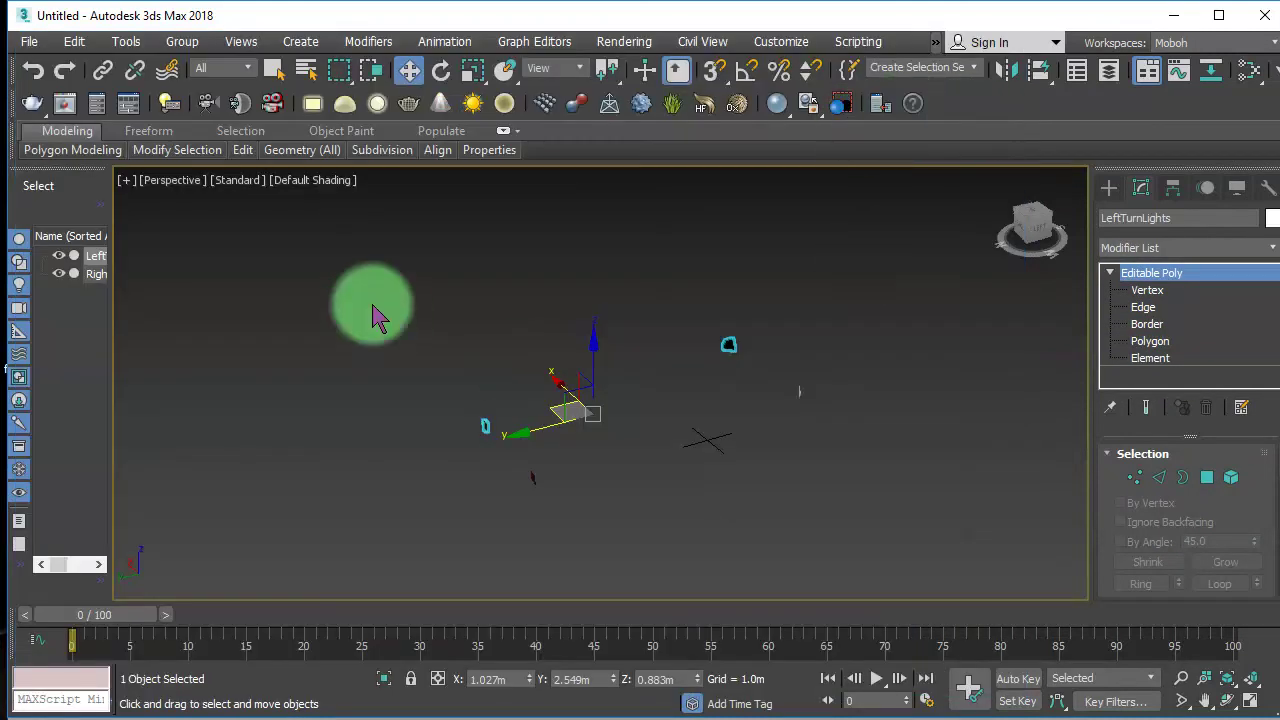
pyautogui.moveTo(371, 309); pyautogui.dragTo(855, 570)
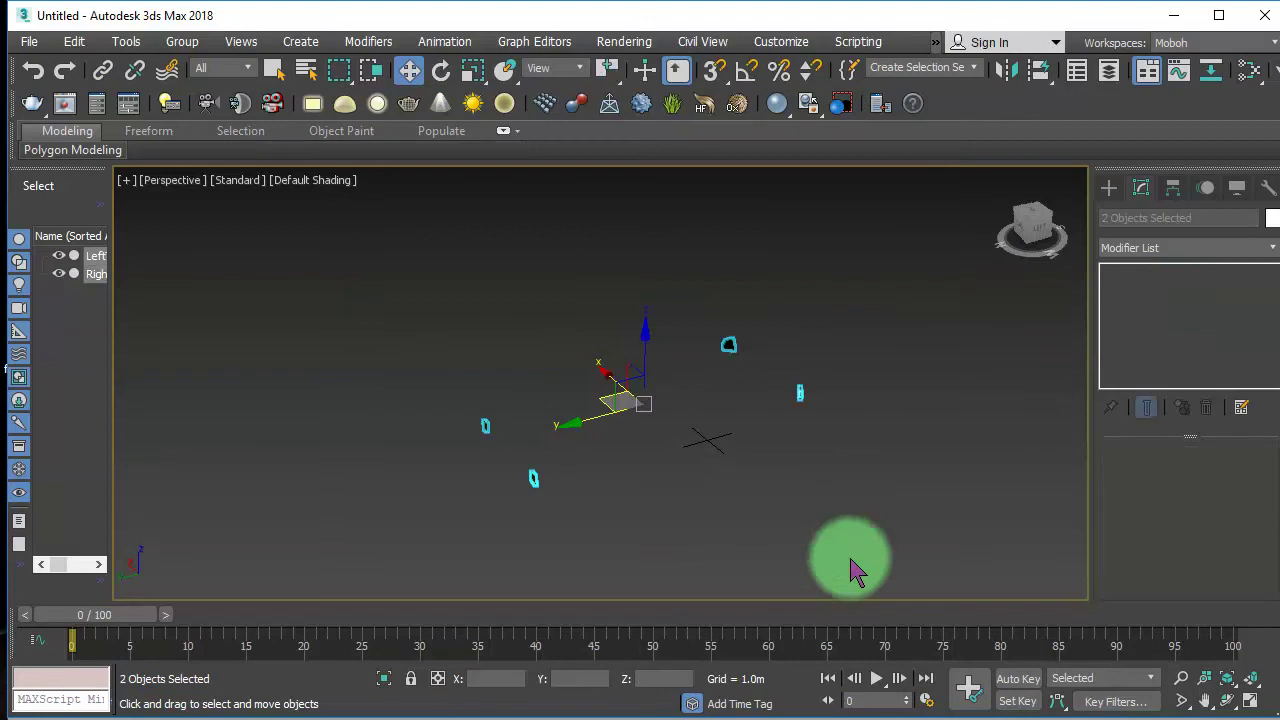
pyautogui.click(29, 41)
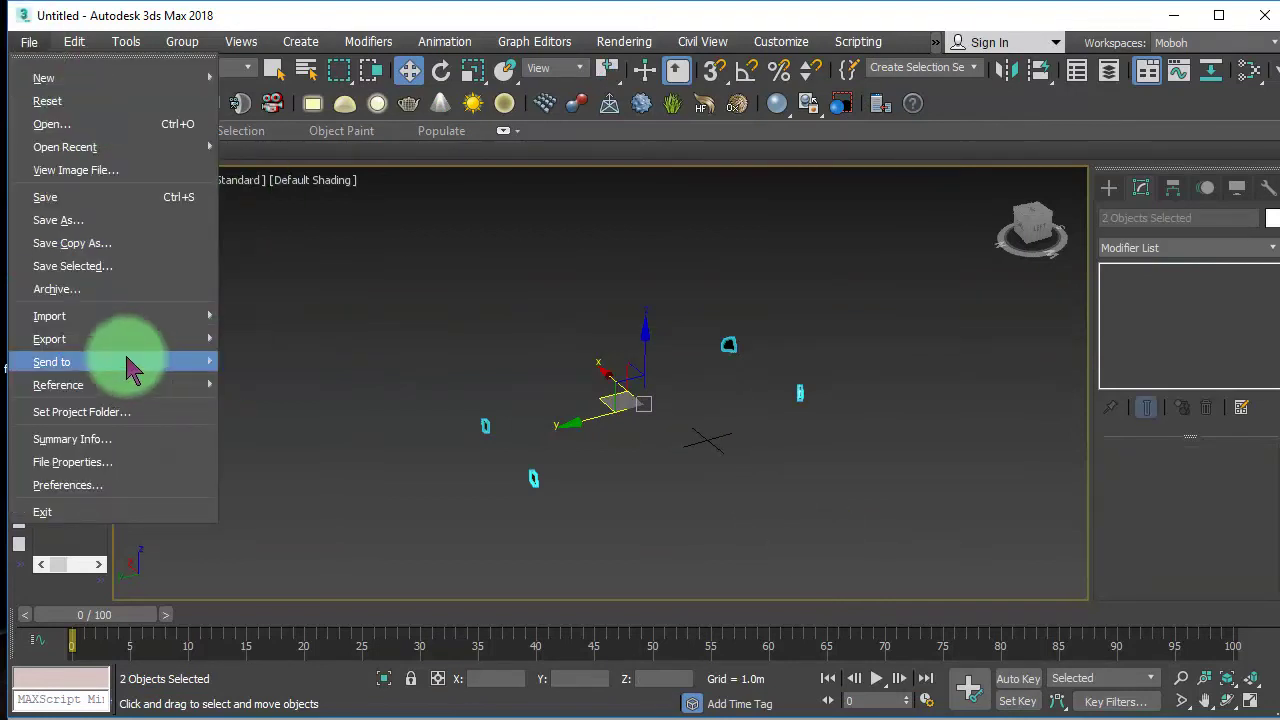
pyautogui.moveTo(140, 339)
pyautogui.click(314, 371)
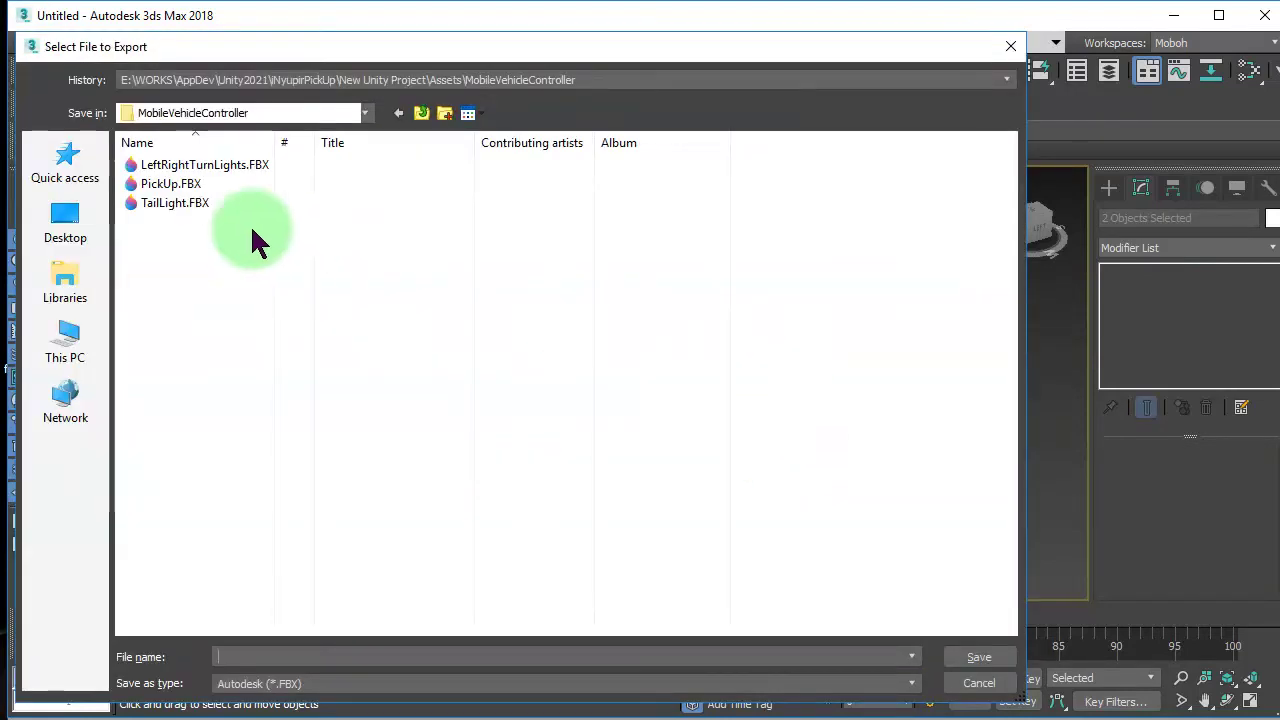
pyautogui.doubleClick(207, 170)
pyautogui.click(805, 518)
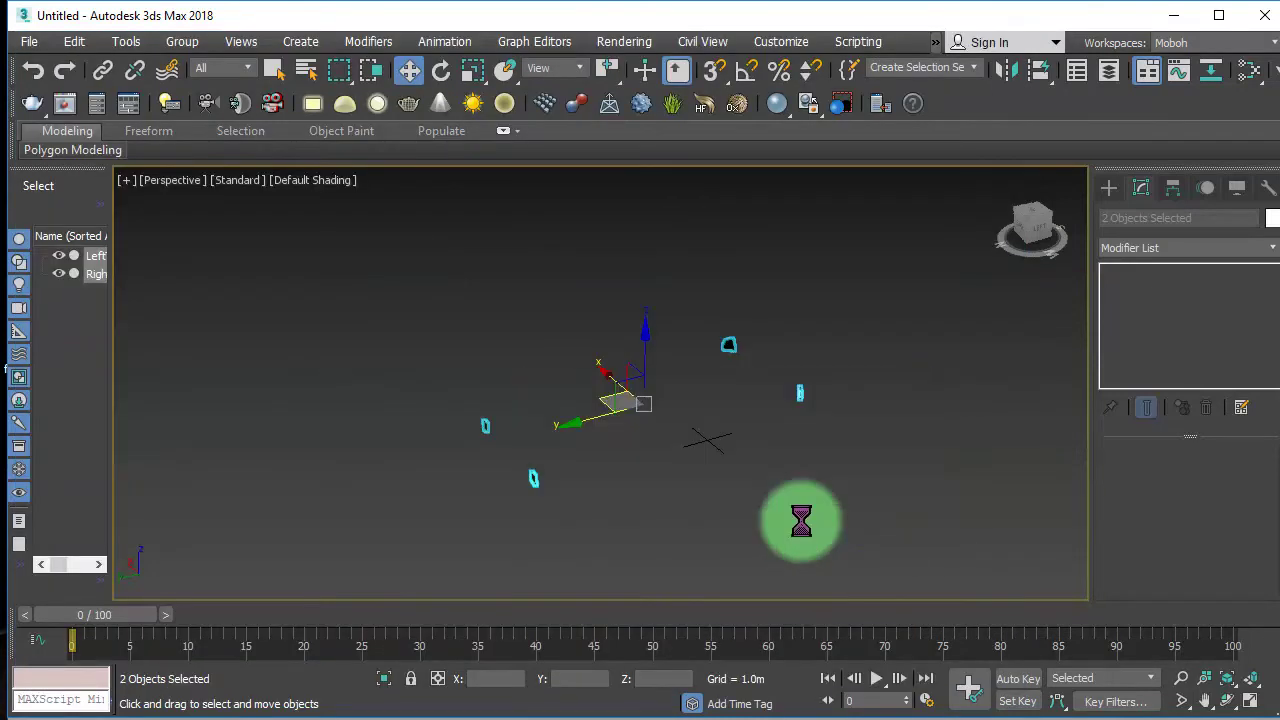
pyautogui.click(852, 702)
pyautogui.press('q')
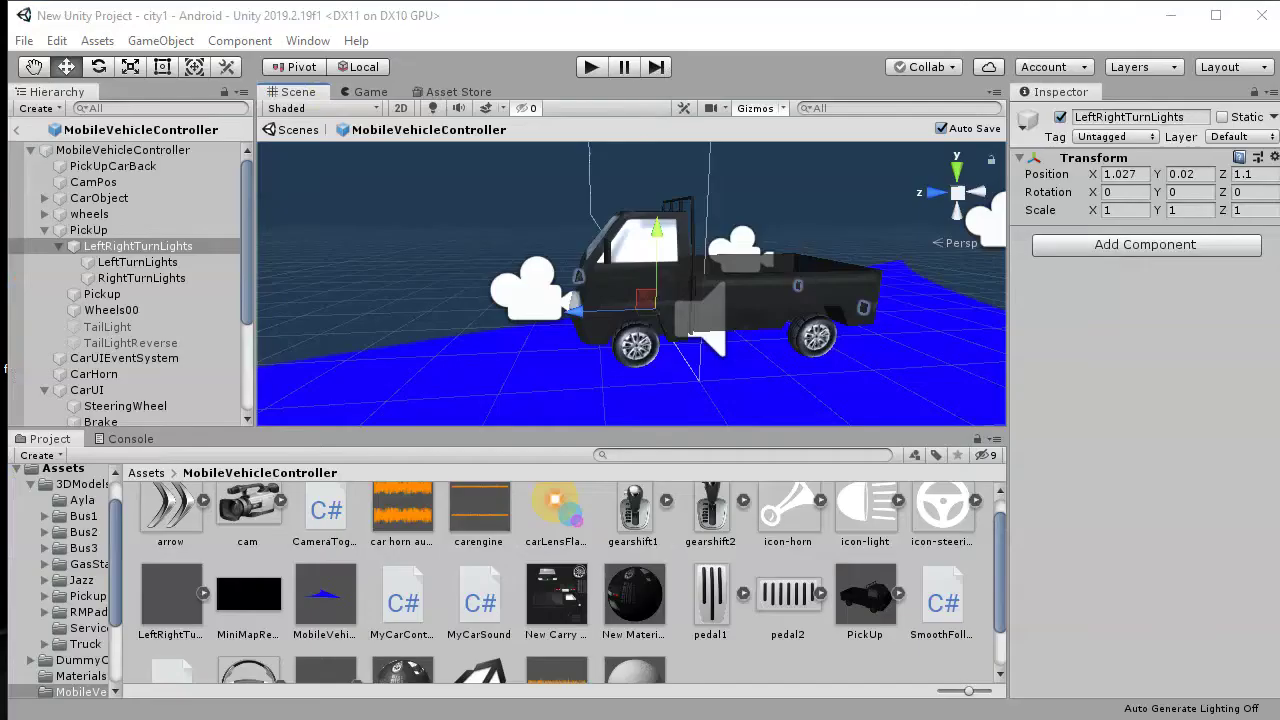
# - Switch to Unity and examine how the re-exported turn-light mesh fits the orange lamps on the pickup's rear
pyautogui.click(726, 471)
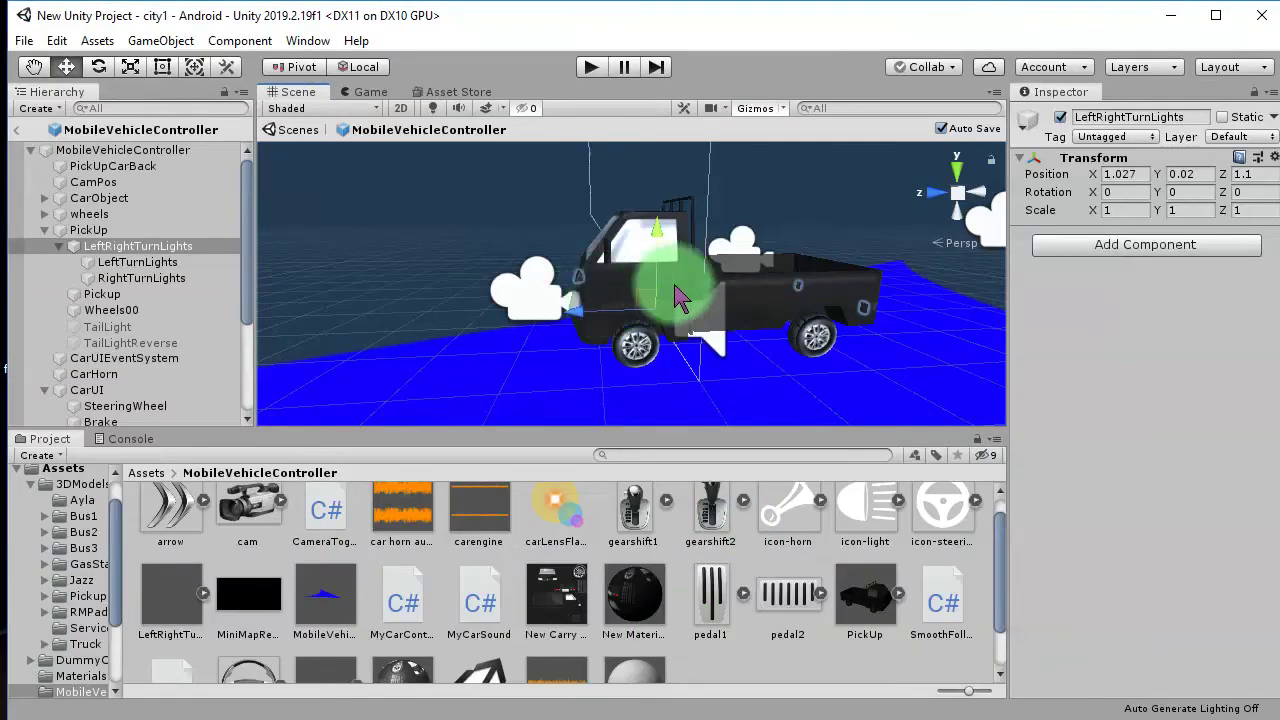
pyautogui.press('f')
pyautogui.moveTo(829, 342); pyautogui.dragTo(509, 311, button='middle')
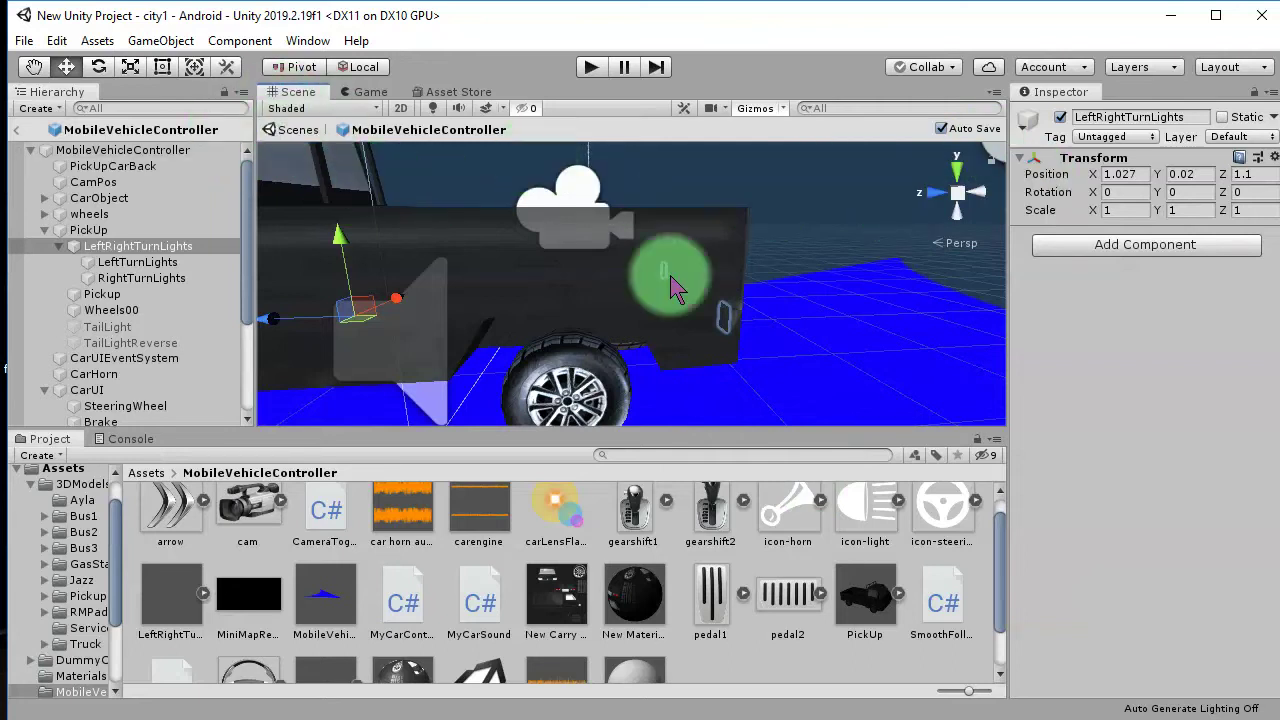
pyautogui.press('alt')
pyautogui.moveTo(733, 322)
pyautogui.keyDown('alt'); pyautogui.mouseDown()
pyautogui.moveTo(563, 317)
pyautogui.moveTo(740, 320)
pyautogui.mouseUp(); pyautogui.keyUp('alt')
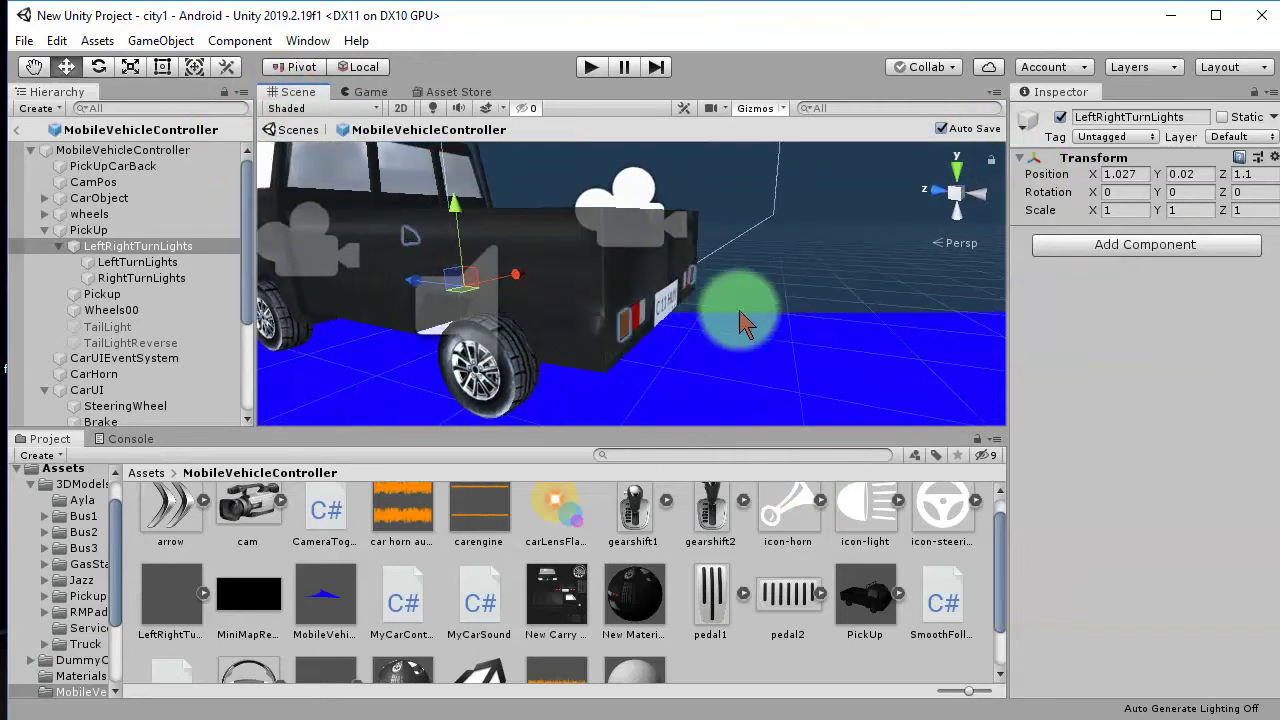
pyautogui.click(823, 266)
pyautogui.scroll(3, 640, 385)
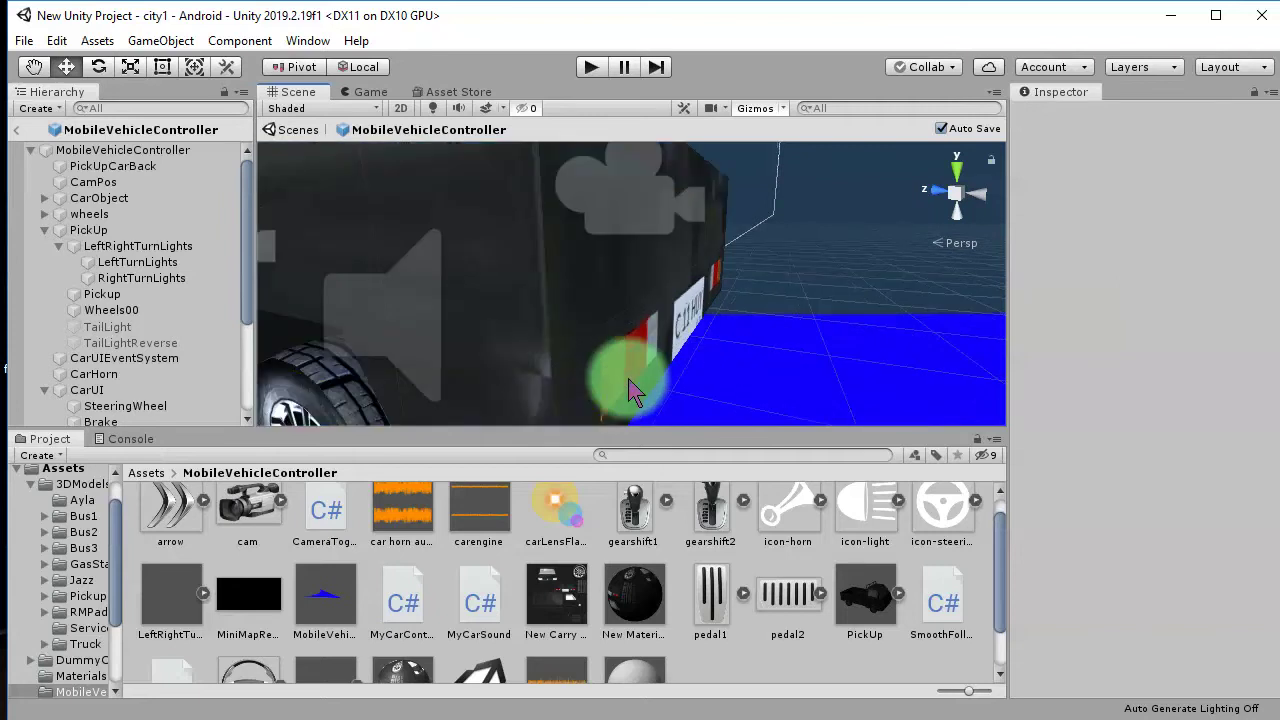
pyautogui.scroll(-2, 660, 355)
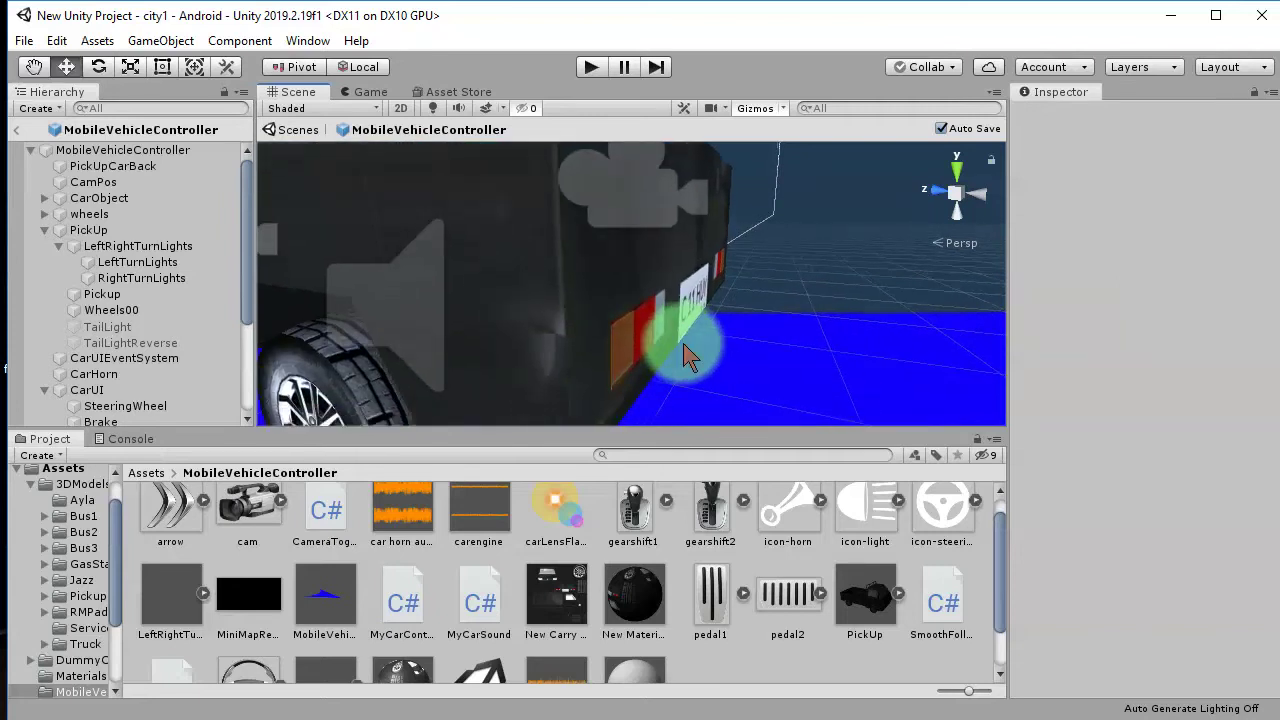
# - Toggle the LeftRightTurnLights object off and on, and examine its front lamp meshes against the pickup's headlights
pyautogui.click(180, 247)
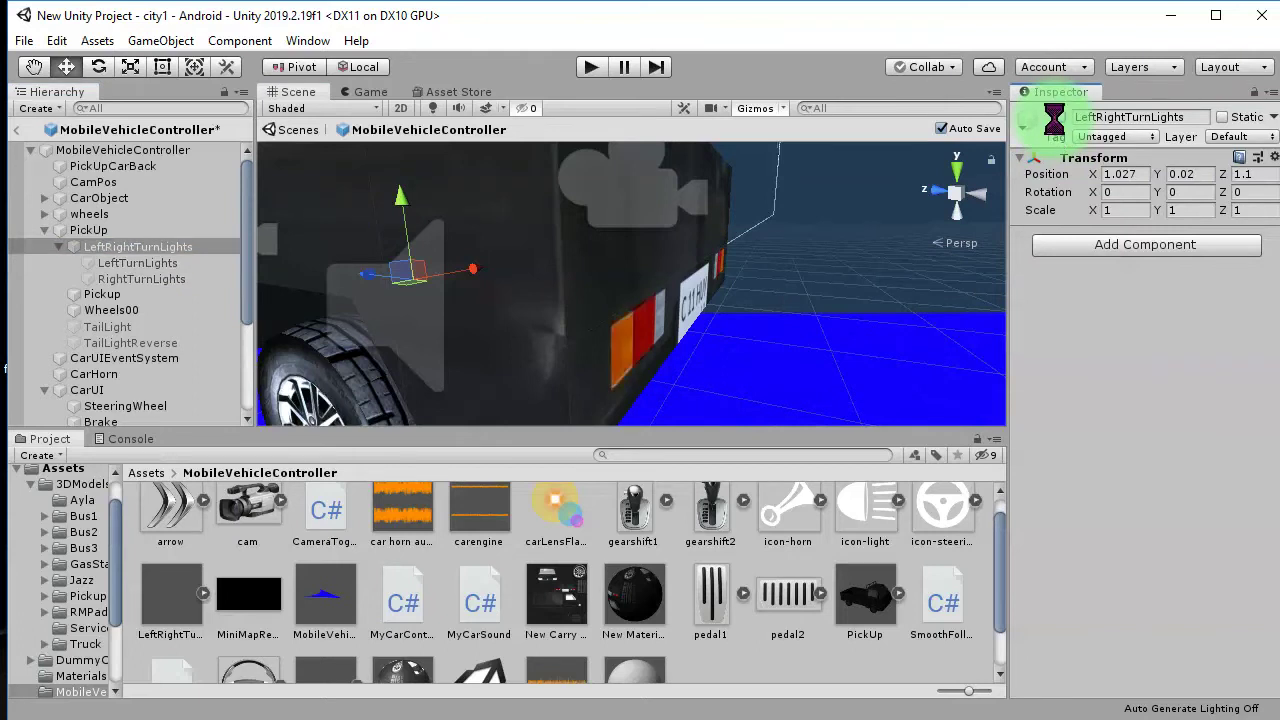
pyautogui.moveTo(720, 250)
pyautogui.keyDown('alt'); pyautogui.mouseDown()
pyautogui.moveTo(426, 294)
pyautogui.moveTo(560, 263)
pyautogui.moveTo(599, 295)
pyautogui.moveTo(563, 323)
pyautogui.mouseUp(); pyautogui.keyUp('alt')
pyautogui.scroll(5, 585, 323)
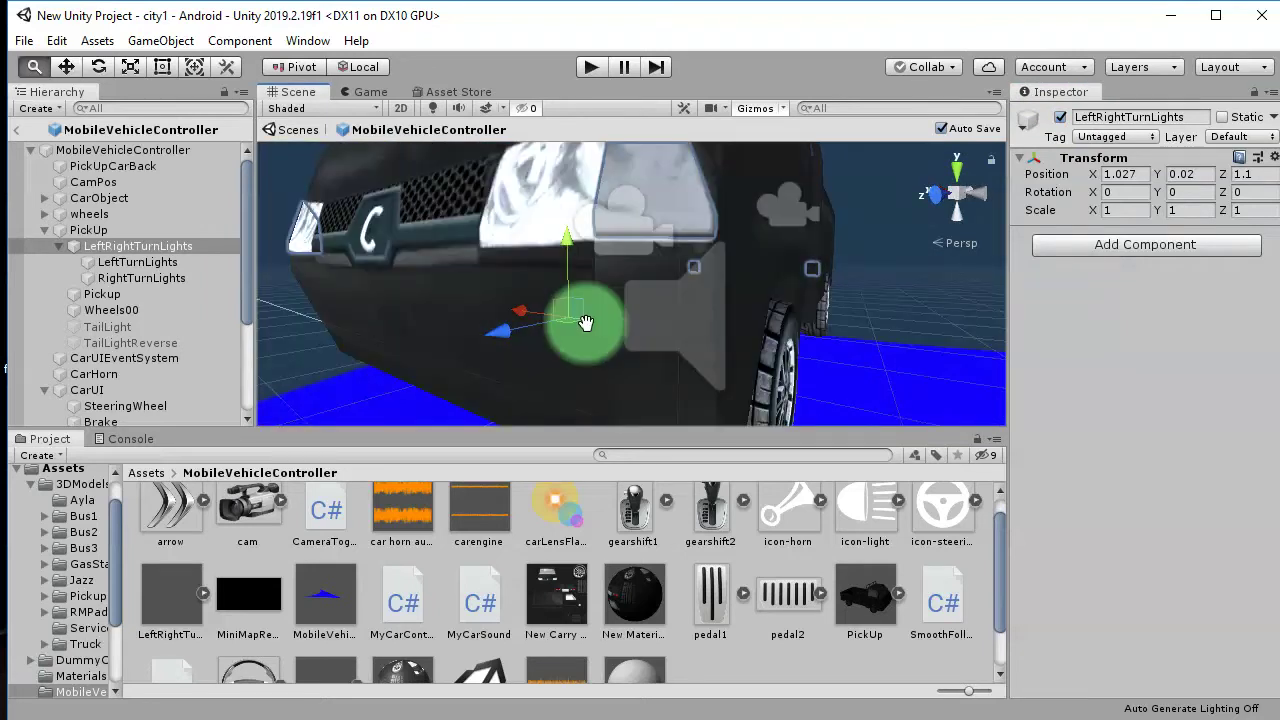
pyautogui.keyDown('alt'); pyautogui.moveTo(641, 298); pyautogui.dragTo(642, 319); pyautogui.keyUp('alt')
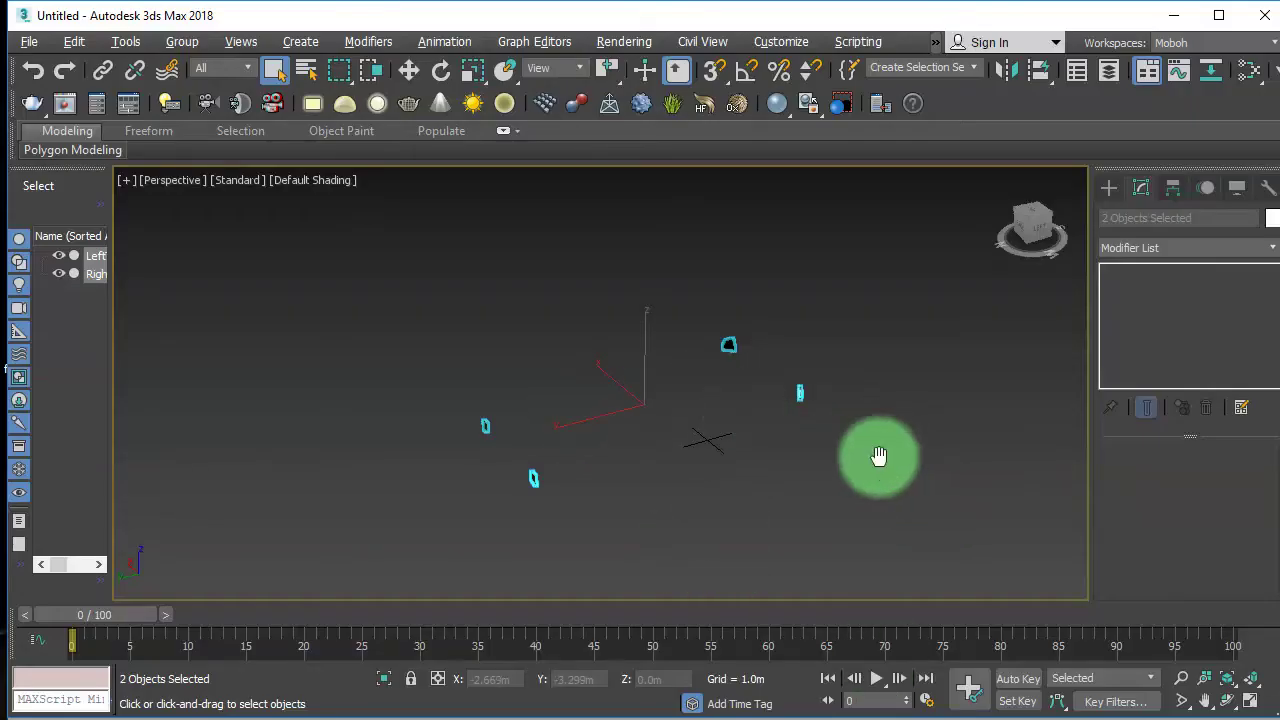
# - Switch to 3ds Max, select only the RightTurnLights mesh and view its front lamp face
pyautogui.scroll(3, 845, 440)
pyautogui.click(808, 409)
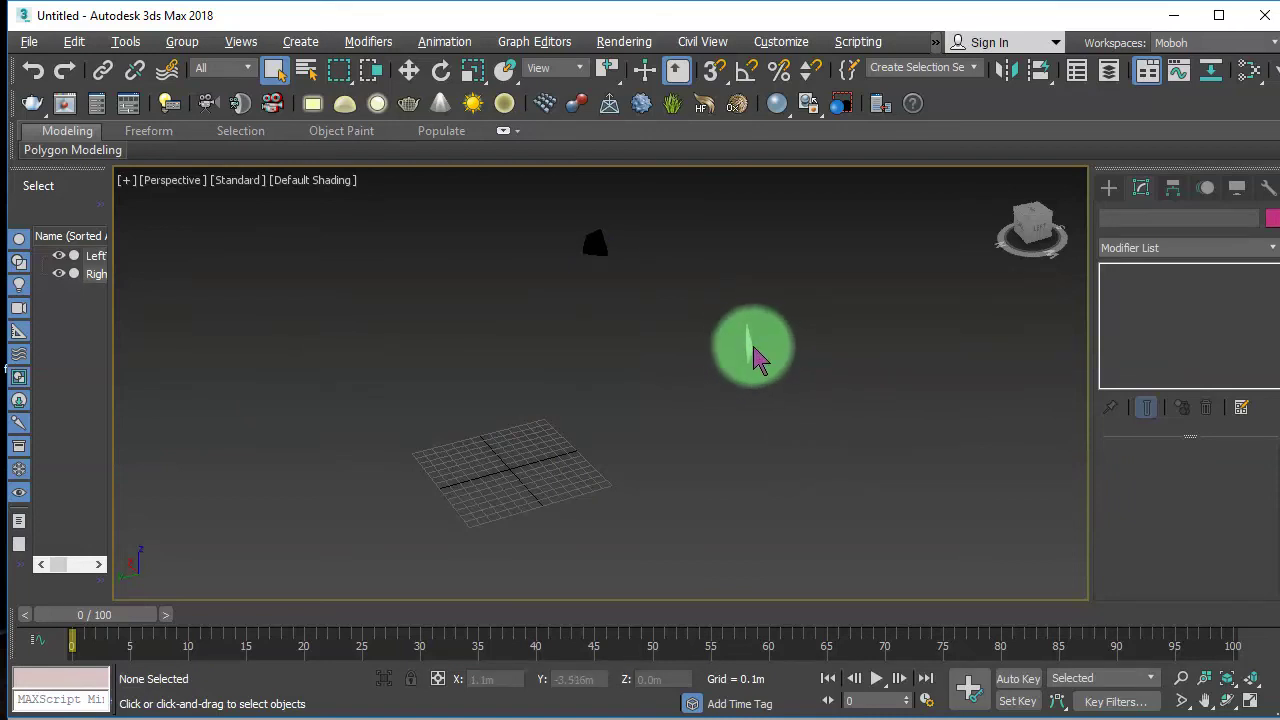
pyautogui.click(751, 345)
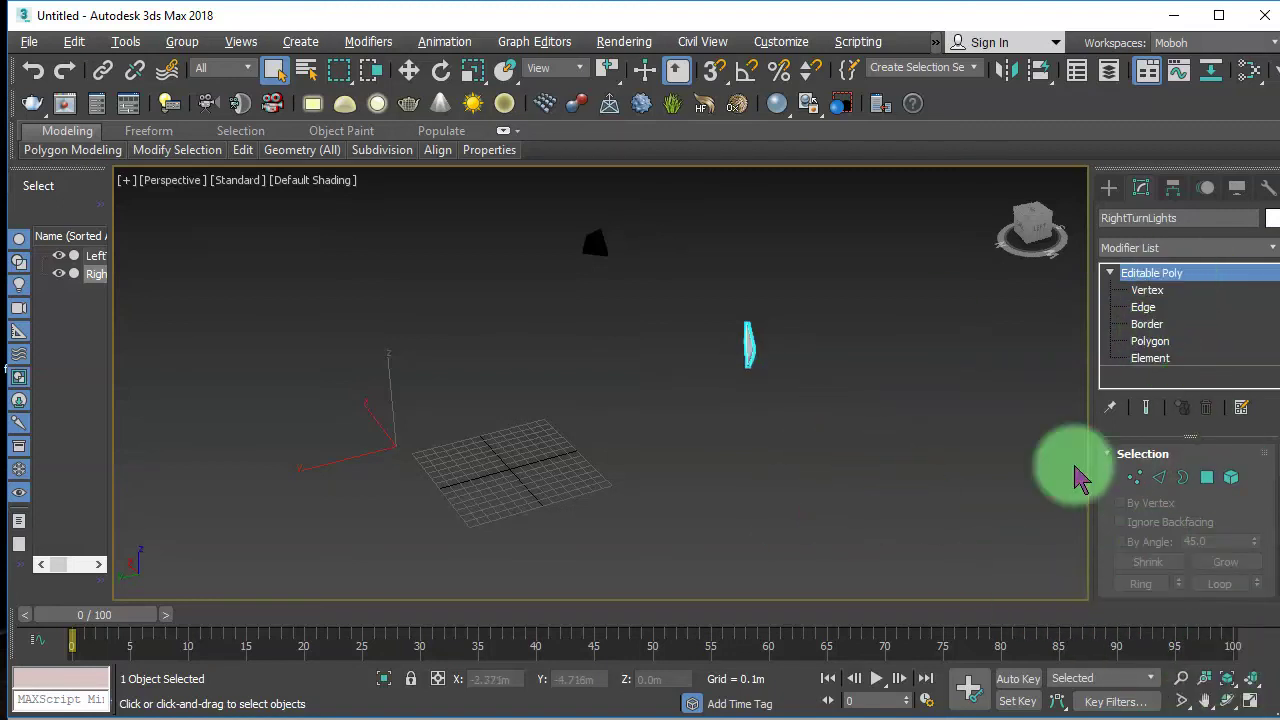
pyautogui.click(1228, 700)
pyautogui.moveTo(766, 371); pyautogui.dragTo(584, 351)
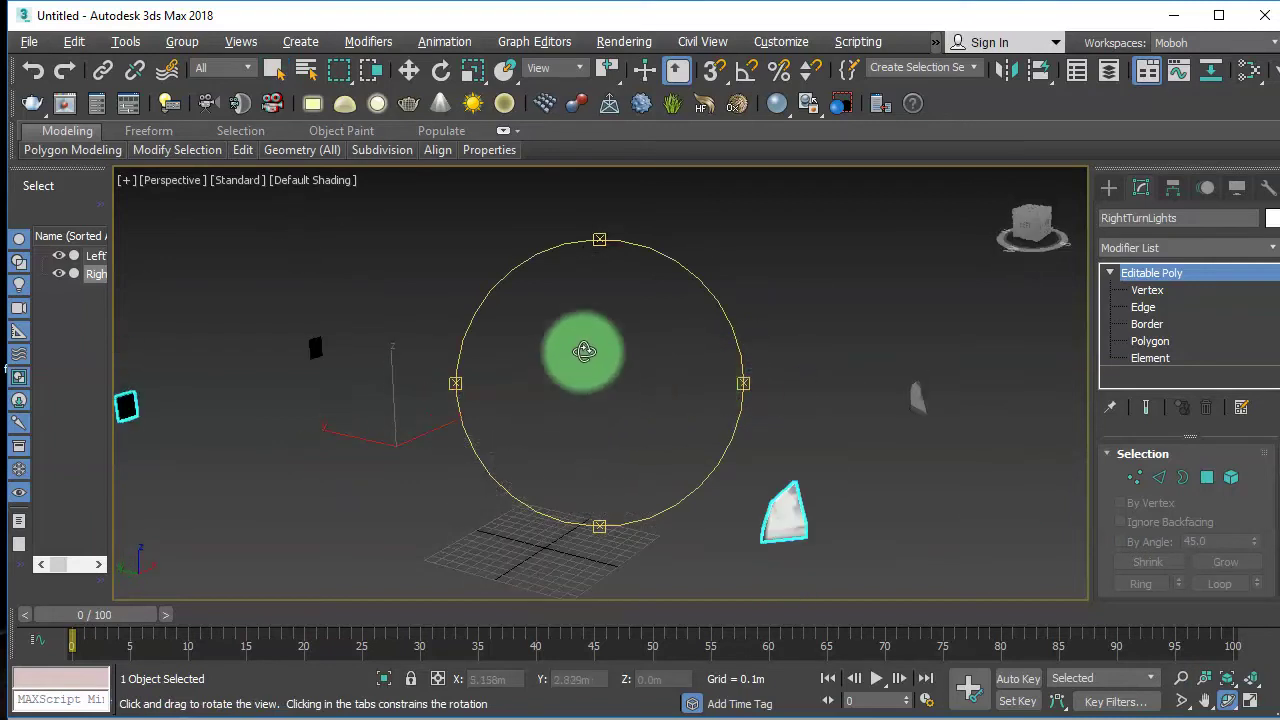
# - Add an Unwrap UVW modifier to the RightTurnLights mesh
pyautogui.click(1272, 248)
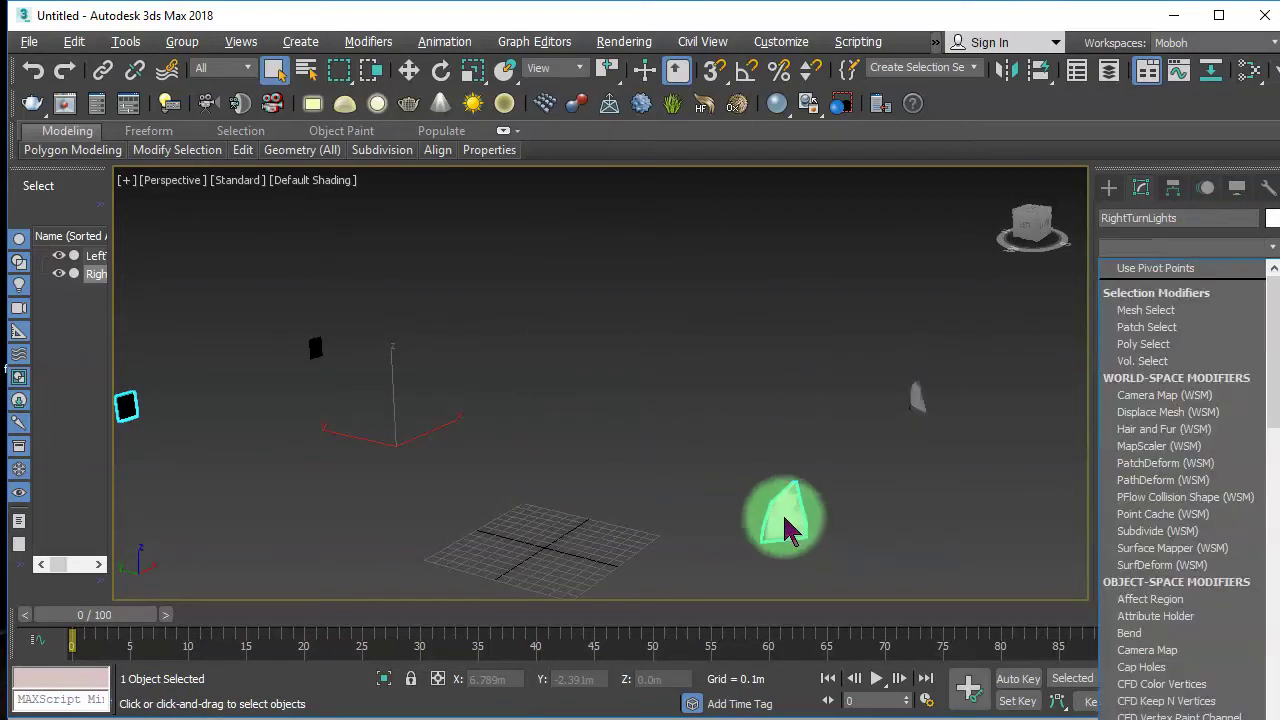
pyautogui.moveTo(1272, 302); pyautogui.dragTo(1272, 706)
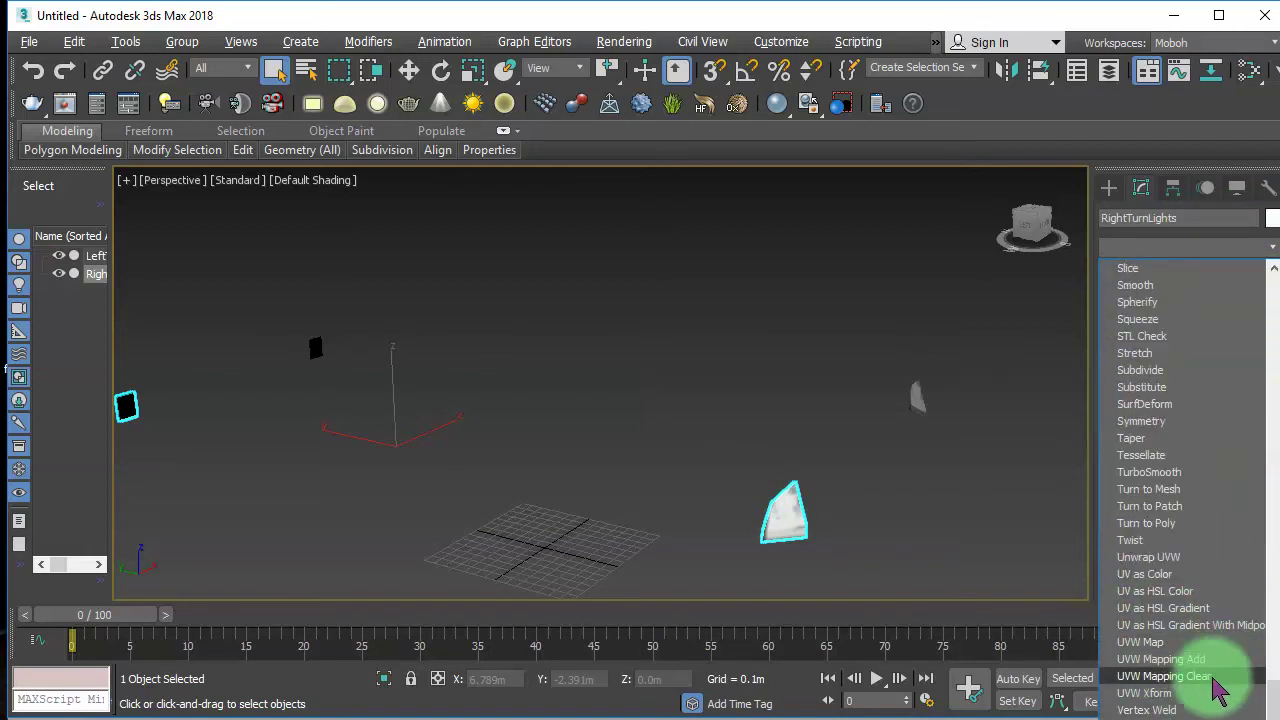
pyautogui.click(1180, 557)
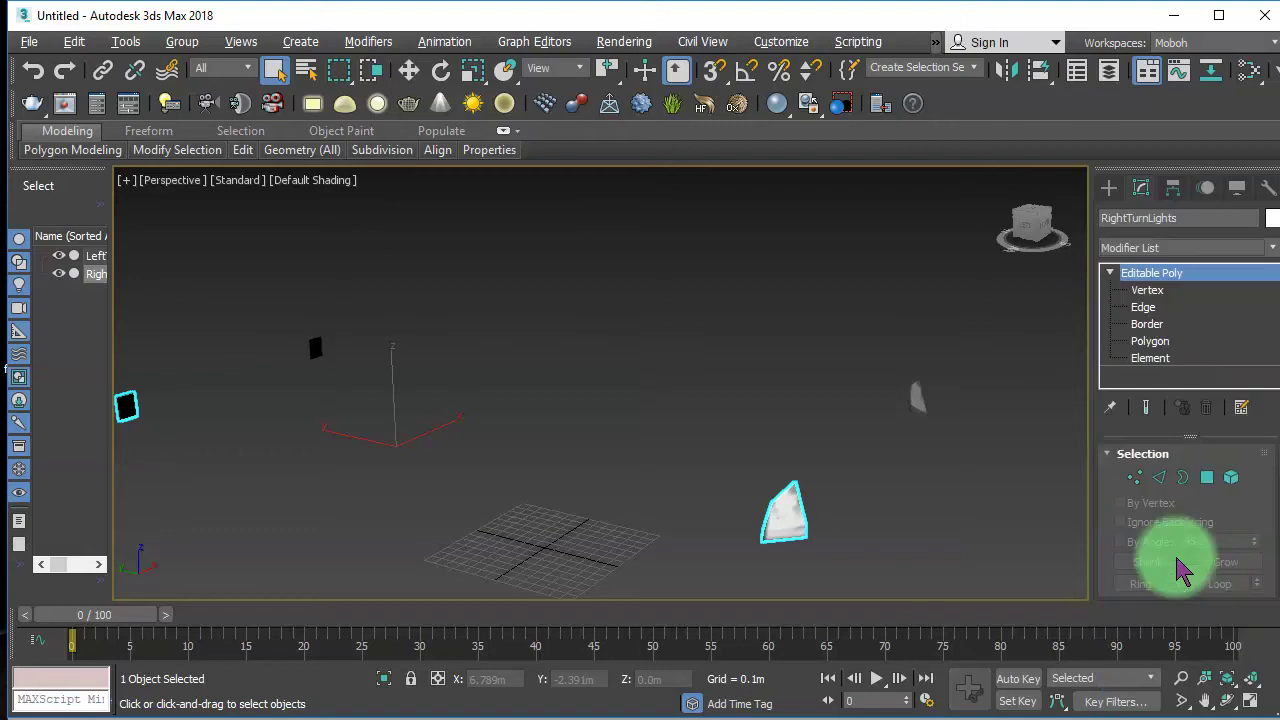
pyautogui.click(1190, 490)
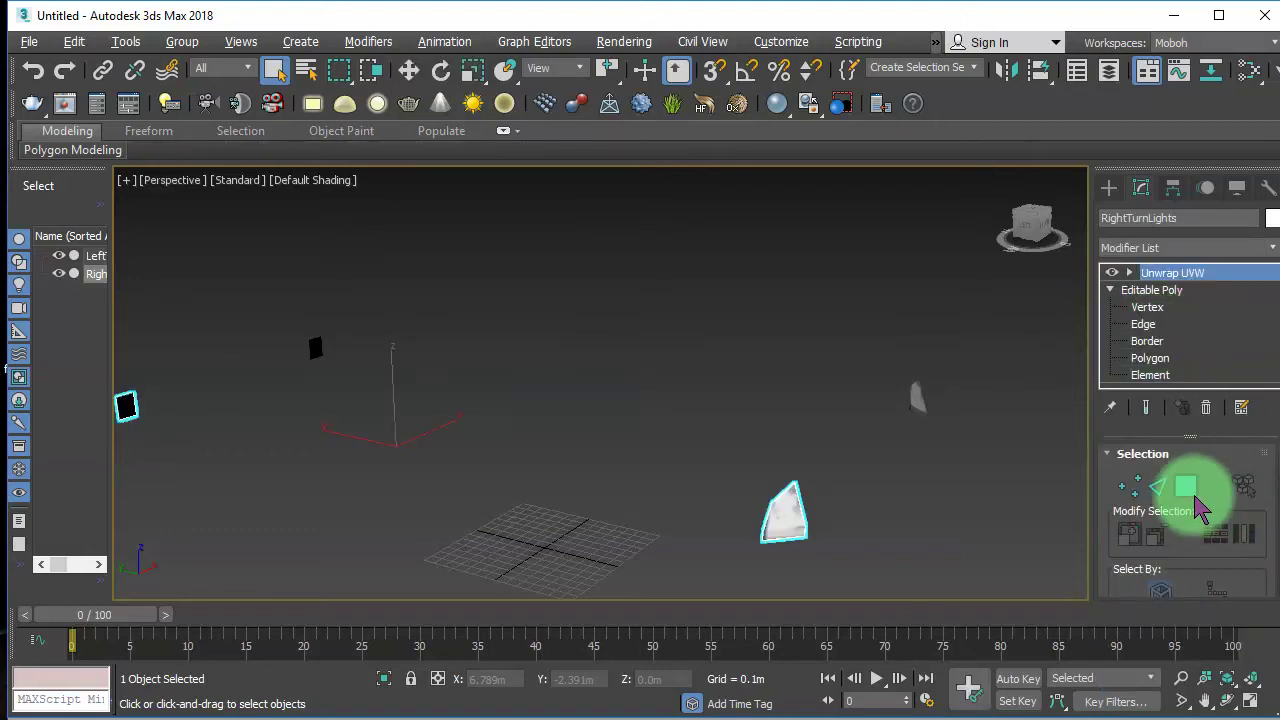
# - Open the UV editor for RightTurnLights and show the Map #15 pickup texture as its background
pyautogui.scroll(-3, 1190, 553)
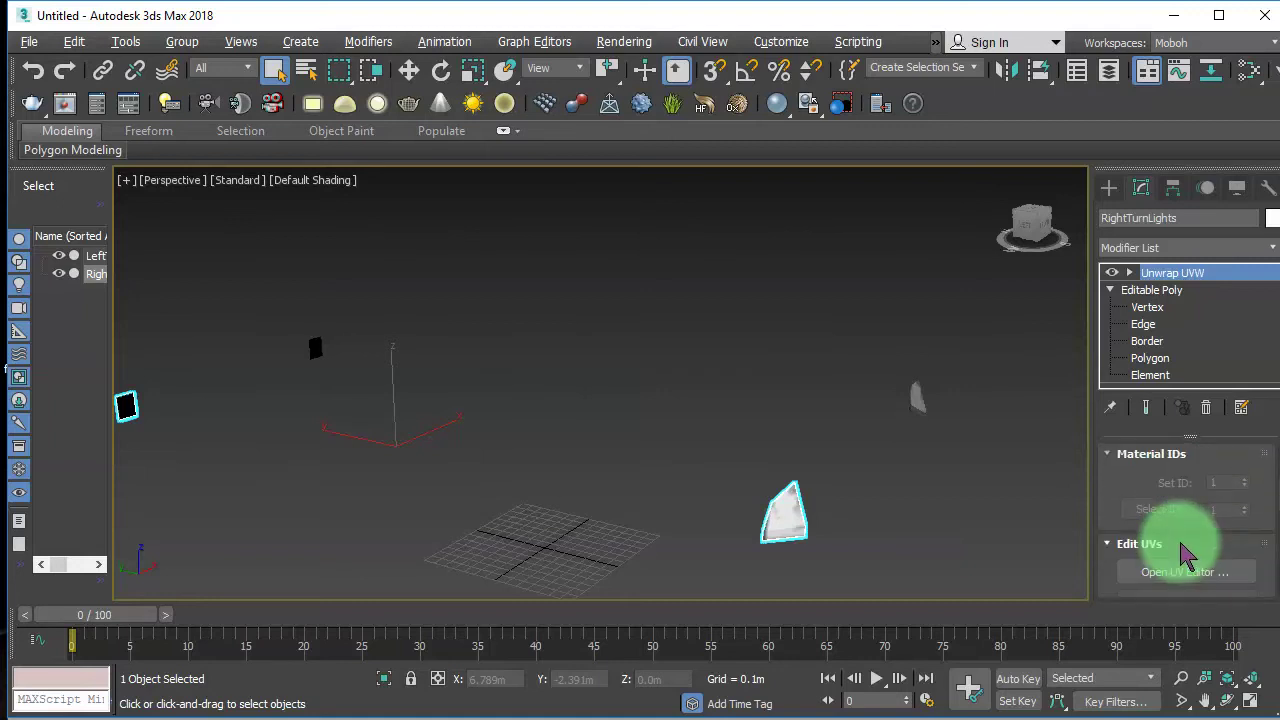
pyautogui.click(1190, 571)
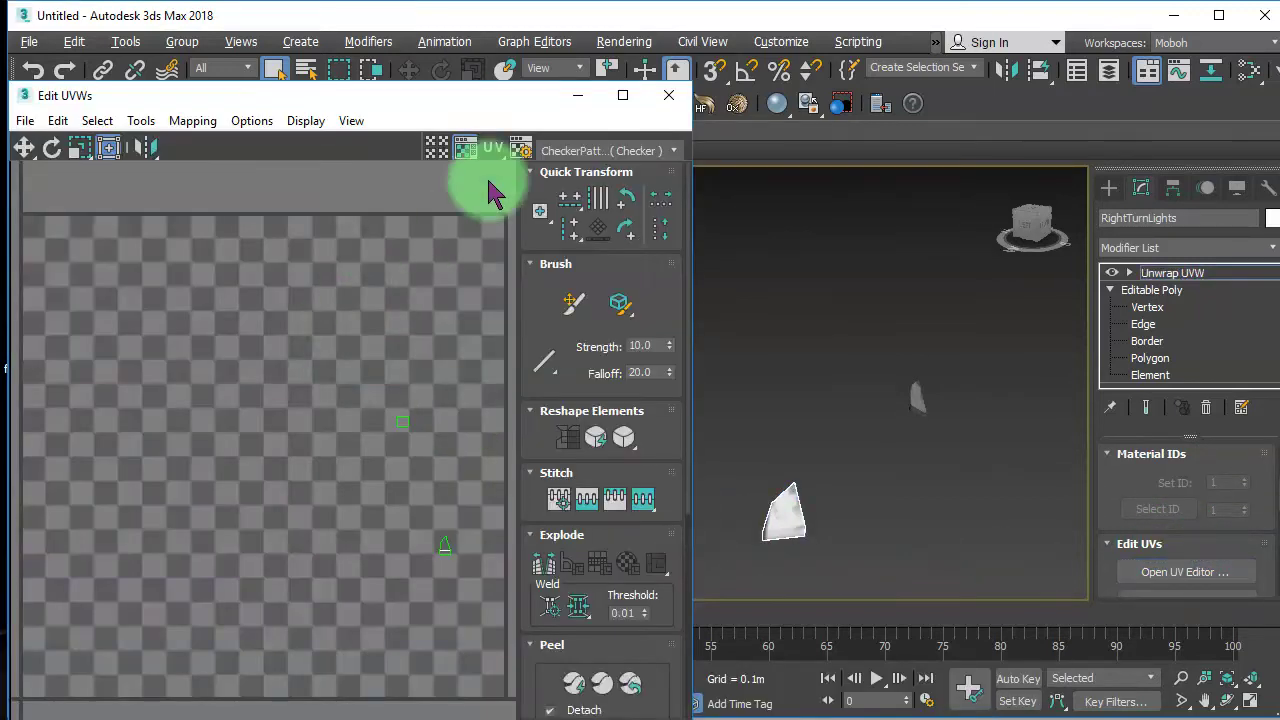
pyautogui.click(567, 151)
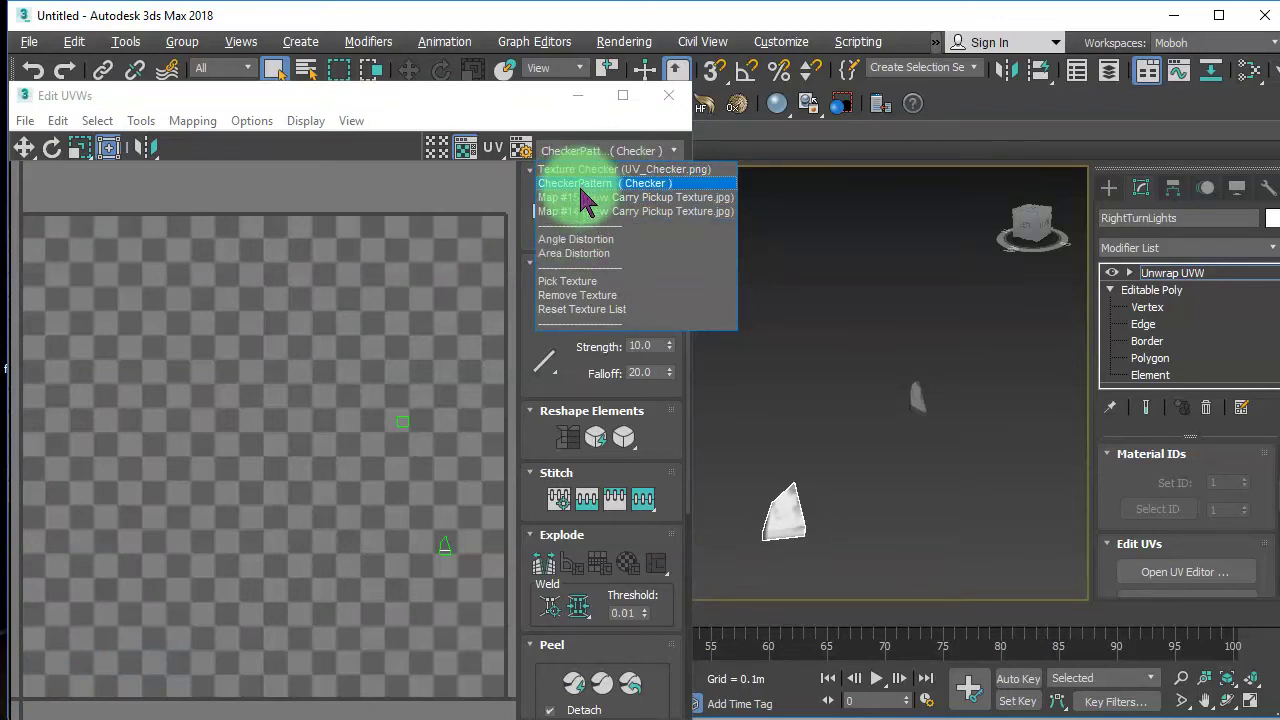
pyautogui.click(582, 199)
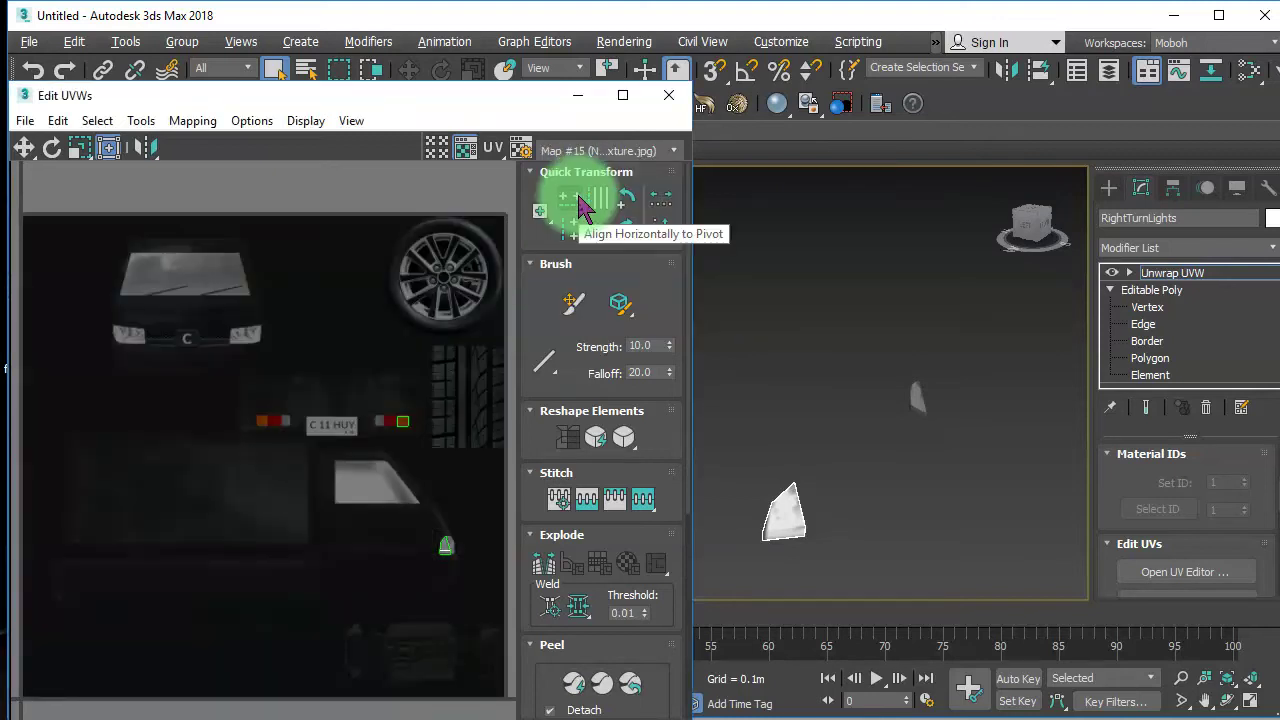
# - Move the right front lamp's UV island onto the texture's orange tail-light patch beside the tyre and scale it down to fit inside
pyautogui.scroll(2, 400, 520)
pyautogui.moveTo(406, 510); pyautogui.dragTo(485, 615)
pyautogui.scroll(3, 482, 596)
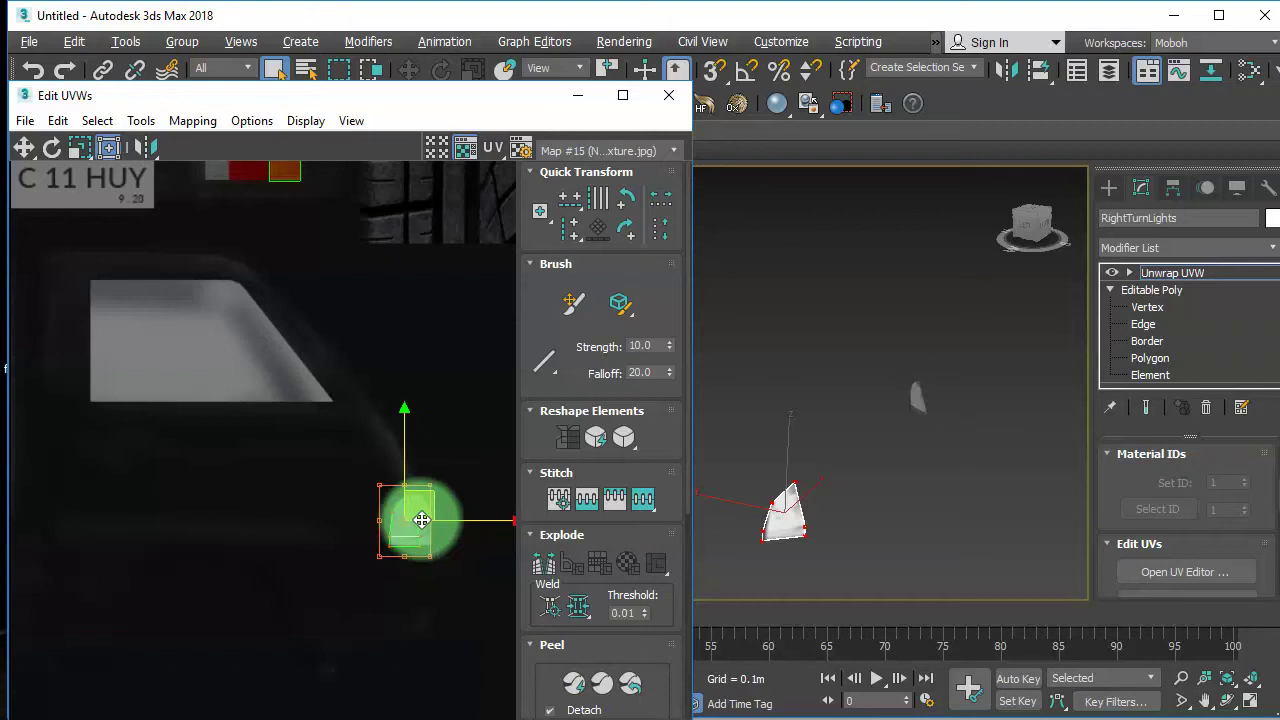
pyautogui.moveTo(423, 506); pyautogui.dragTo(363, 216)
pyautogui.scroll(2, 345, 278)
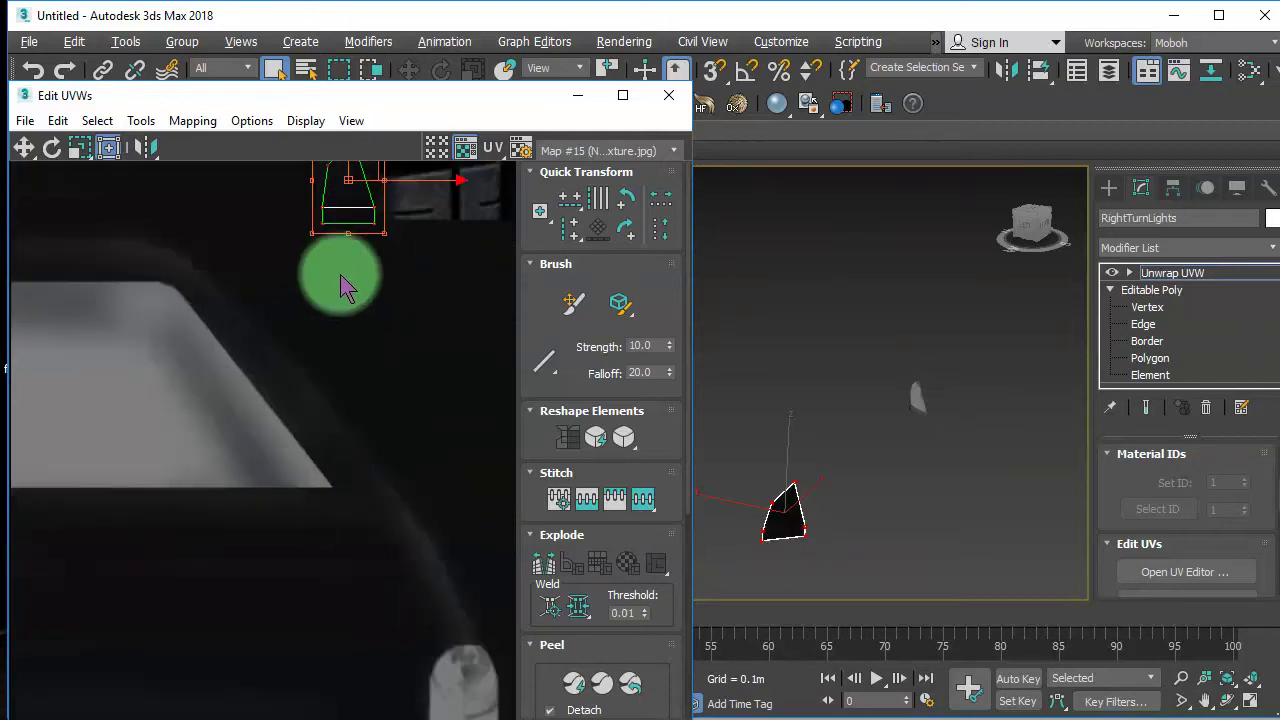
pyautogui.moveTo(345, 290); pyautogui.dragTo(366, 549, button='middle')
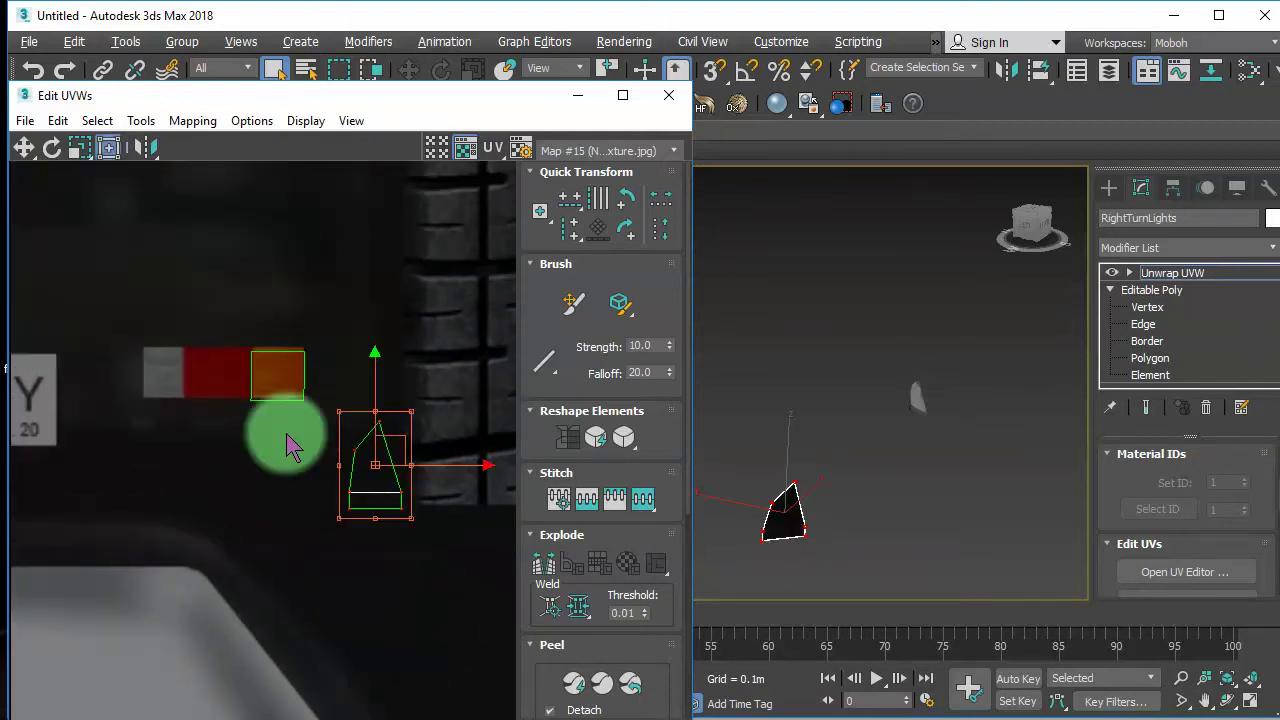
pyautogui.moveTo(400, 453); pyautogui.dragTo(304, 336)
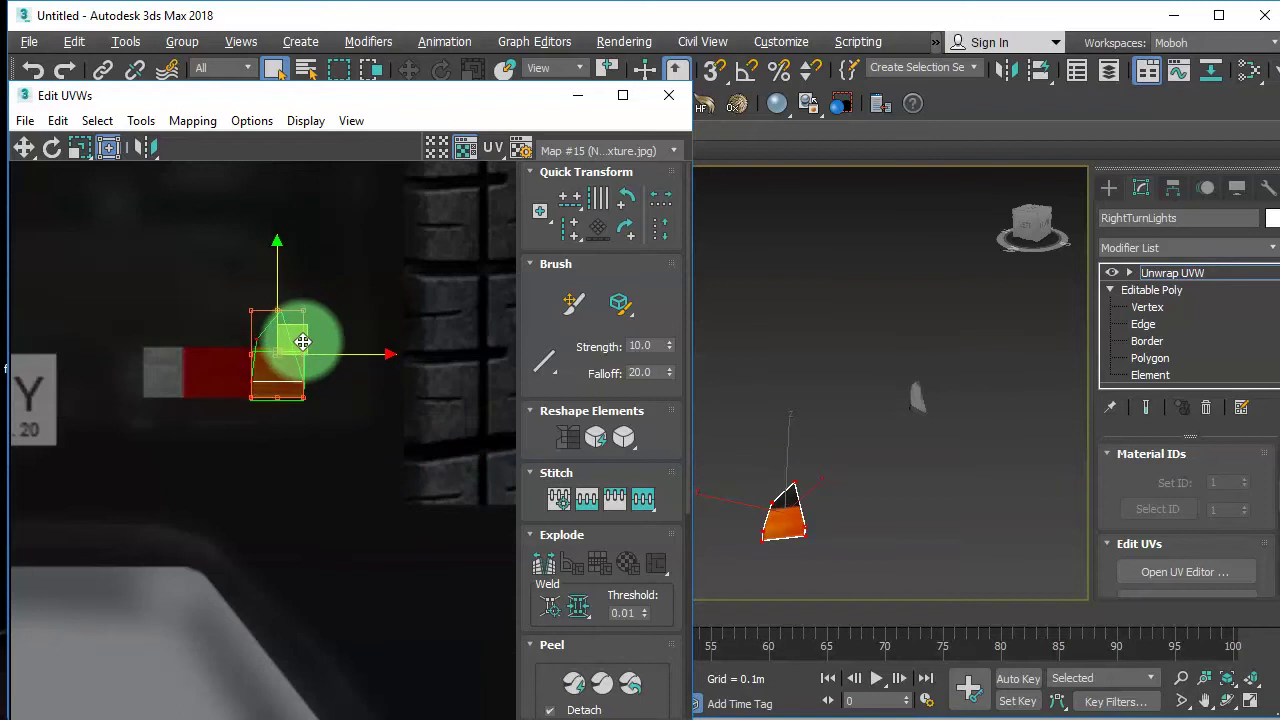
pyautogui.scroll(2, 323, 320)
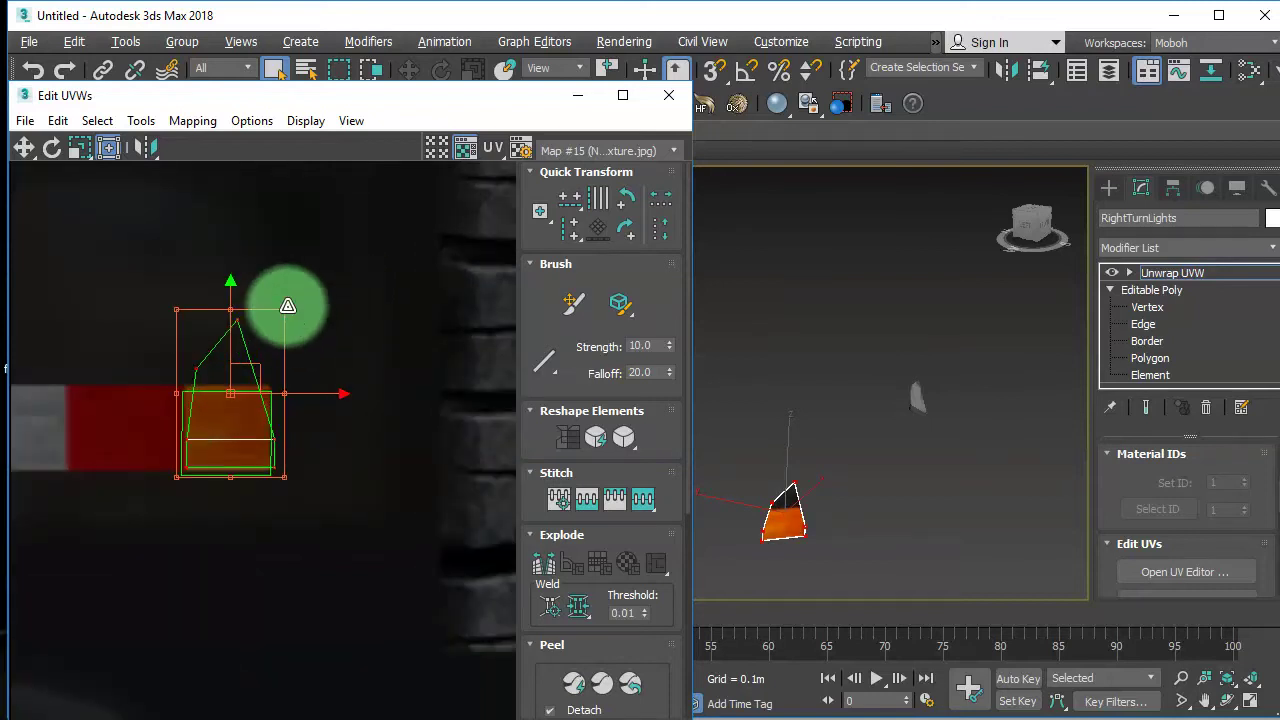
pyautogui.moveTo(271, 325); pyautogui.dragTo(259, 380)
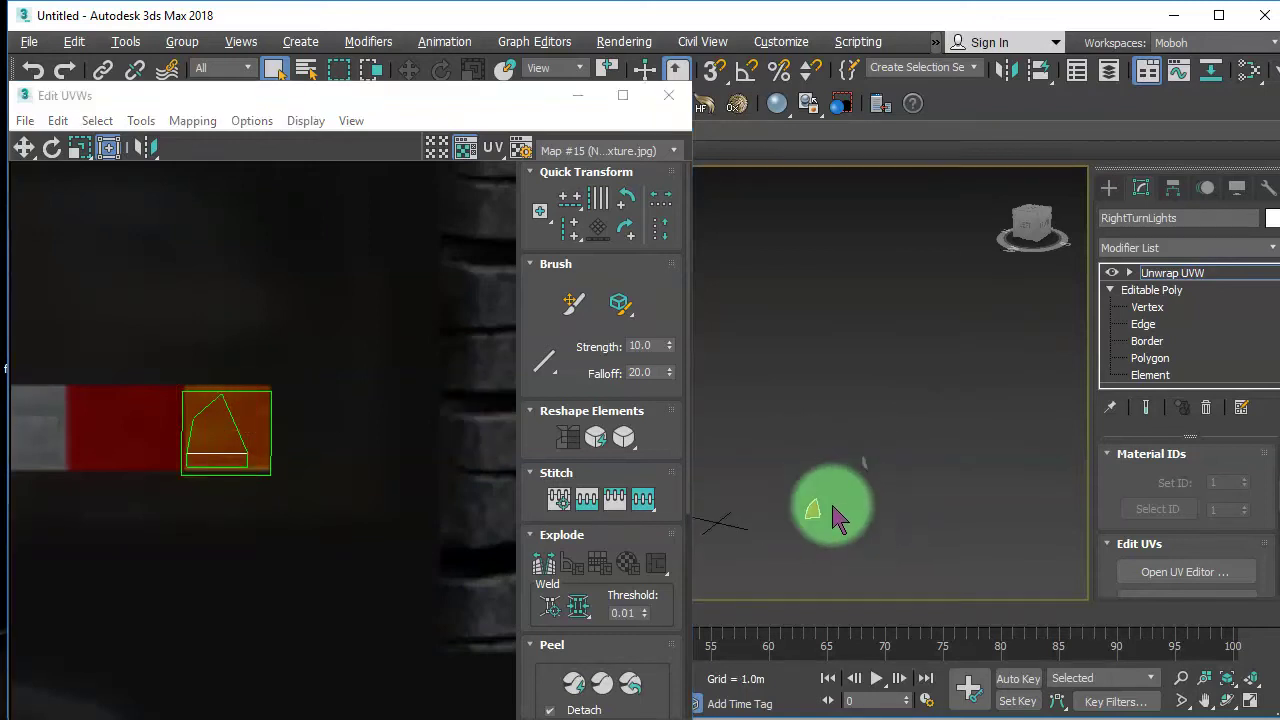
# - Close the UV editor and convert the RightTurnLights mesh to an Editable Poly
pyautogui.scroll(-8, 346, 466)
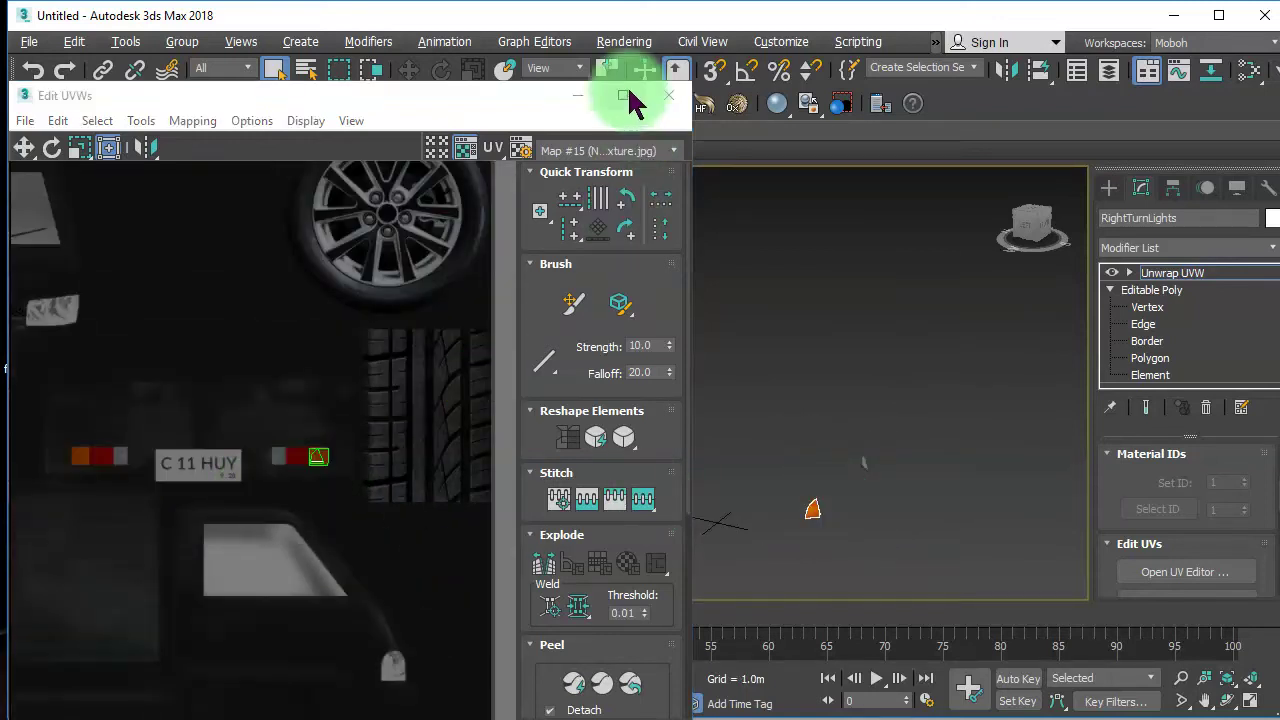
pyautogui.click(628, 97)
pyautogui.rightClick(812, 362)
pyautogui.moveTo(948, 576)
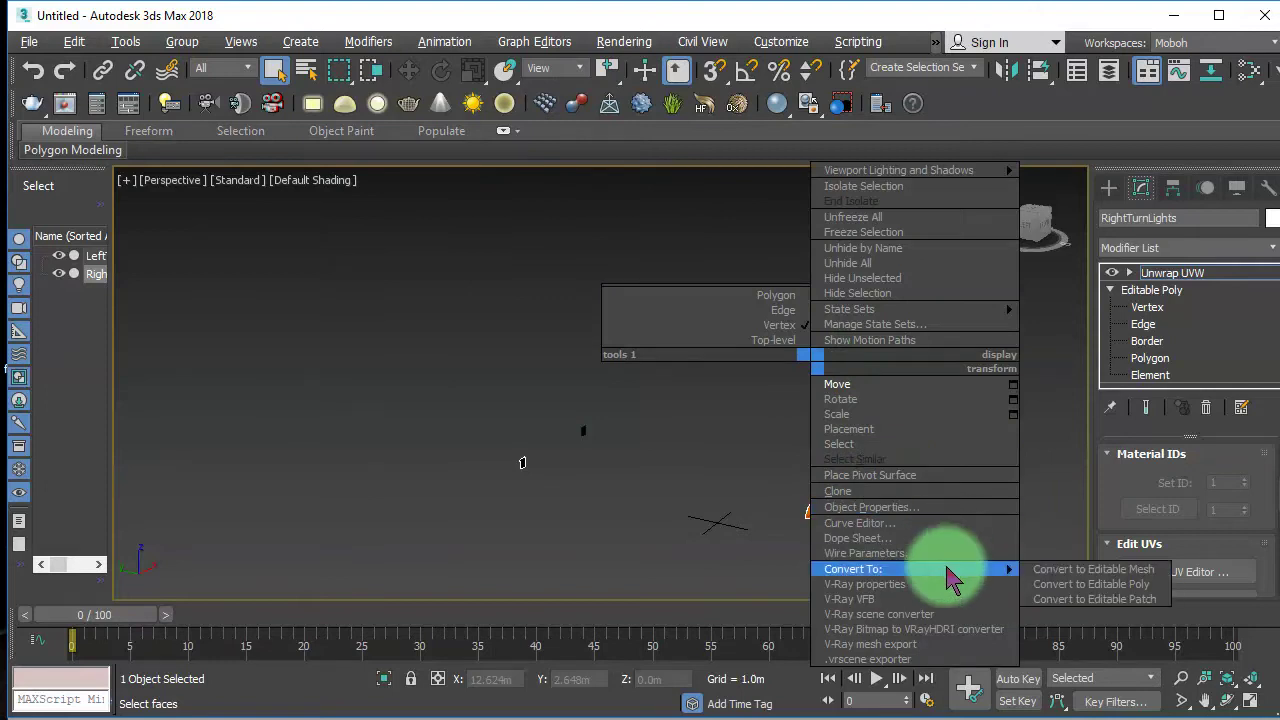
pyautogui.click(1063, 585)
# - Select the front lamp polygons of the LeftTurnLights mesh and frame them from the front
pyautogui.moveTo(830, 410); pyautogui.dragTo(903, 492)
pyautogui.click(1150, 341)
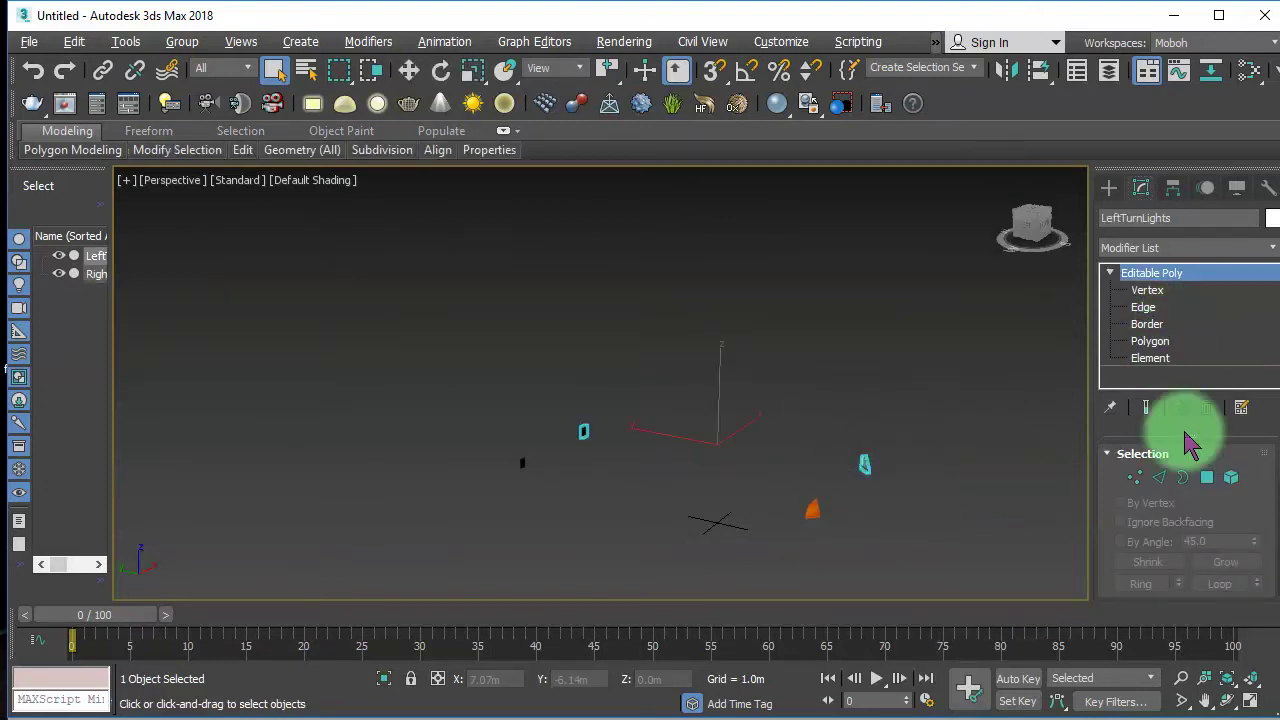
pyautogui.moveTo(831, 442); pyautogui.dragTo(903, 480)
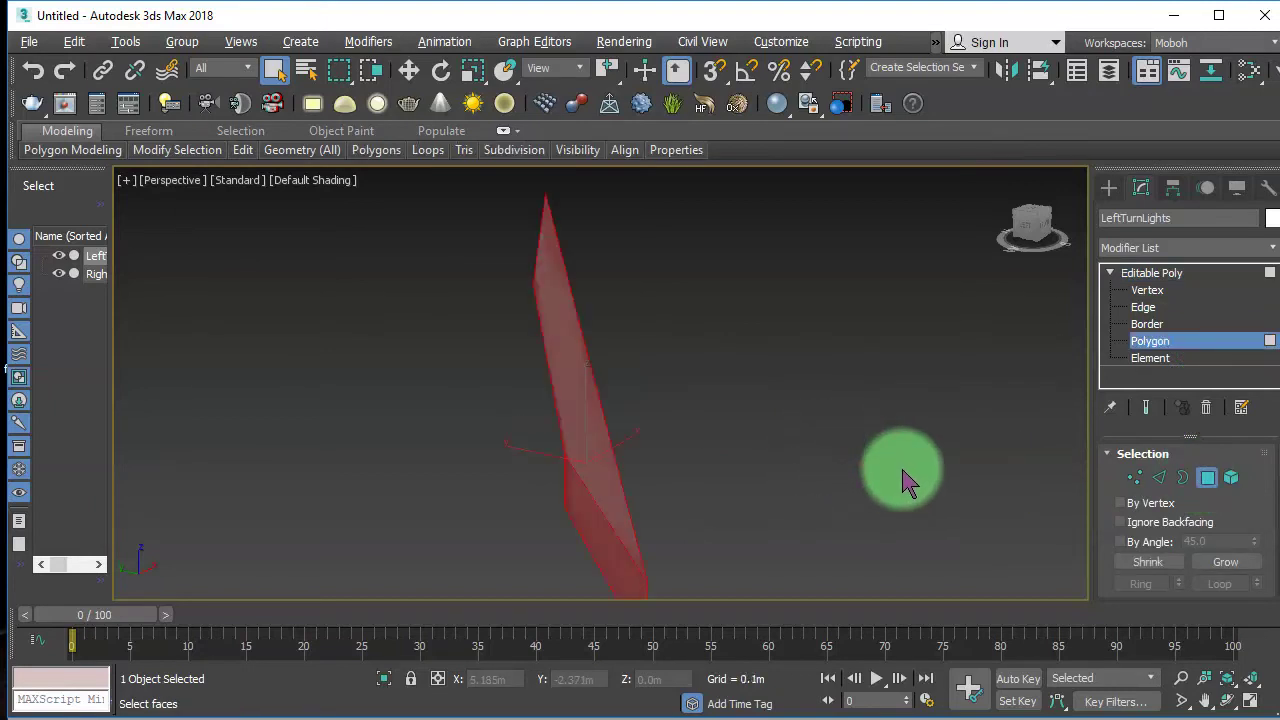
pyautogui.click(1228, 701)
pyautogui.moveTo(663, 423); pyautogui.dragTo(642, 408)
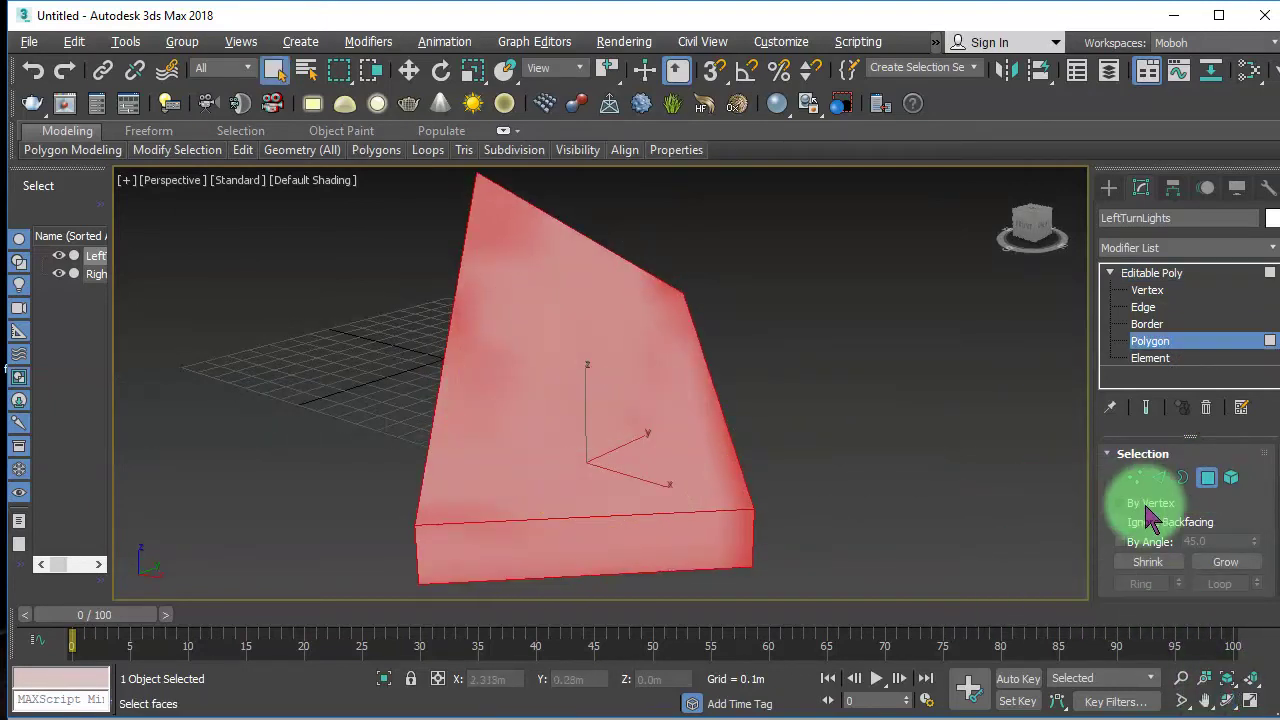
# - Add an Unwrap UVW modifier to the selected LeftTurnLights polygons and open their UVs over the Map #15 pickup texture
pyautogui.click(1258, 248)
pyautogui.moveTo(1276, 370); pyautogui.dragTo(1256, 690)
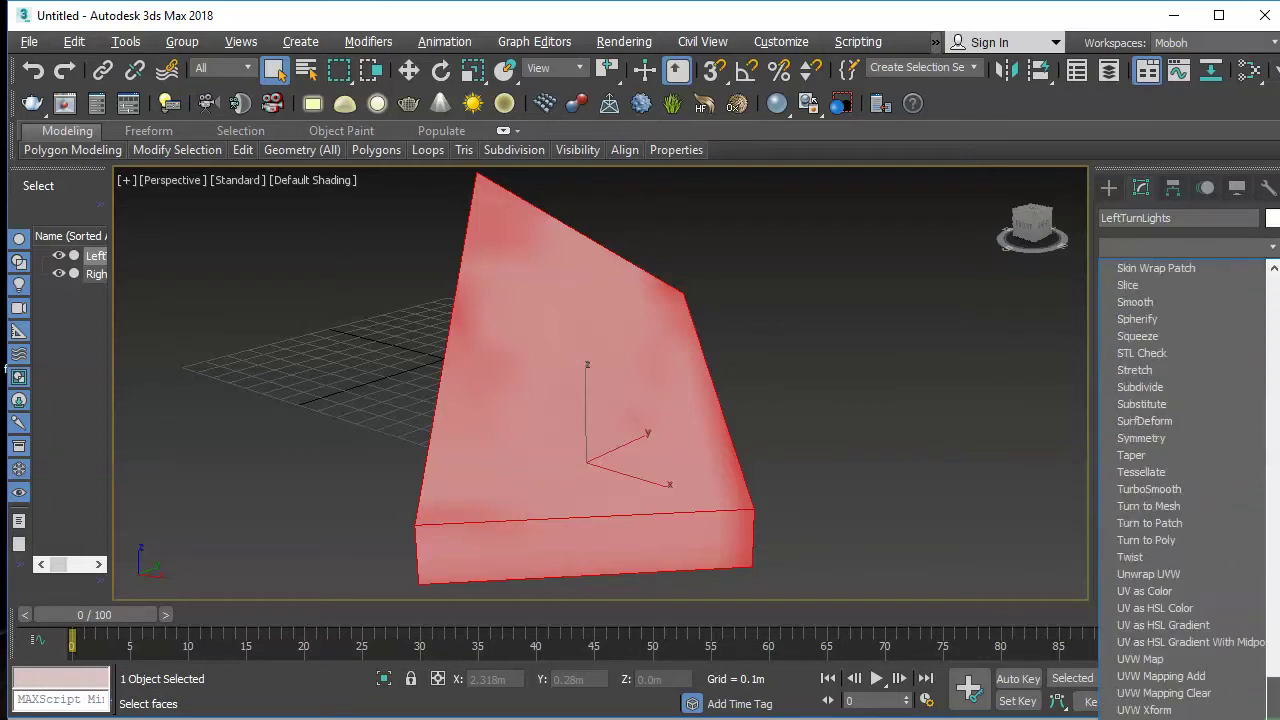
pyautogui.click(1200, 572)
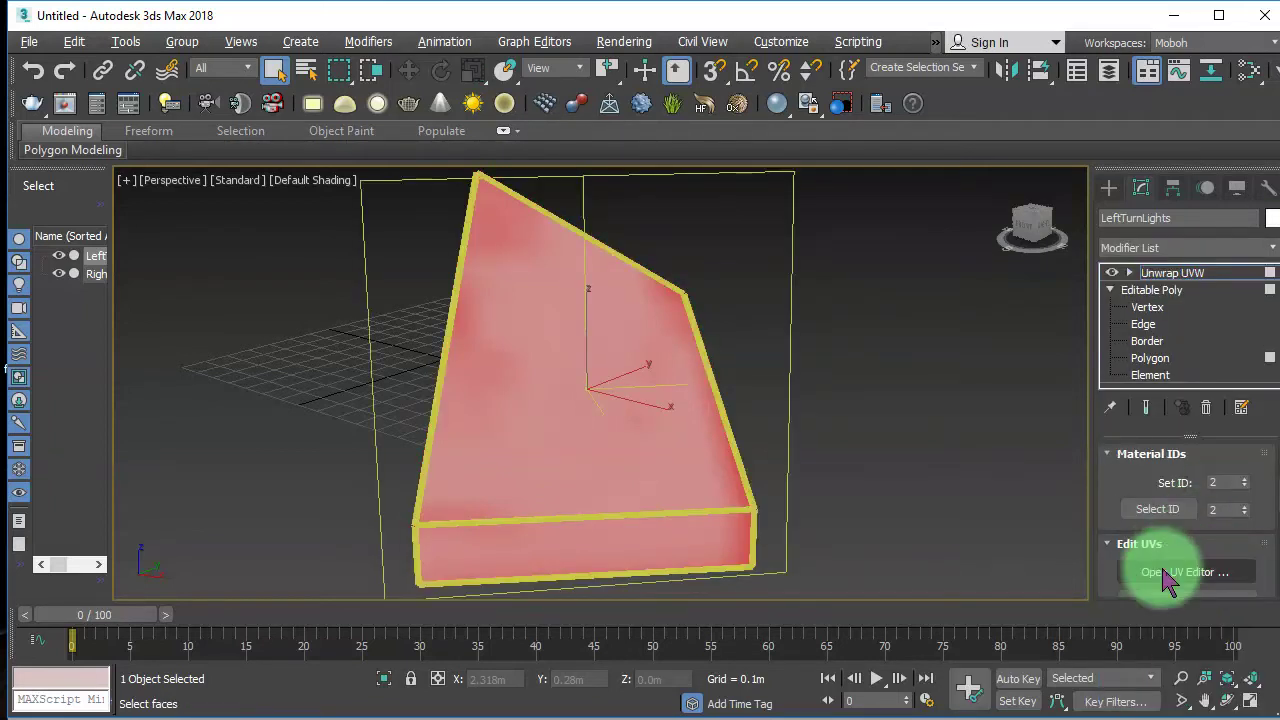
pyautogui.click(1172, 575)
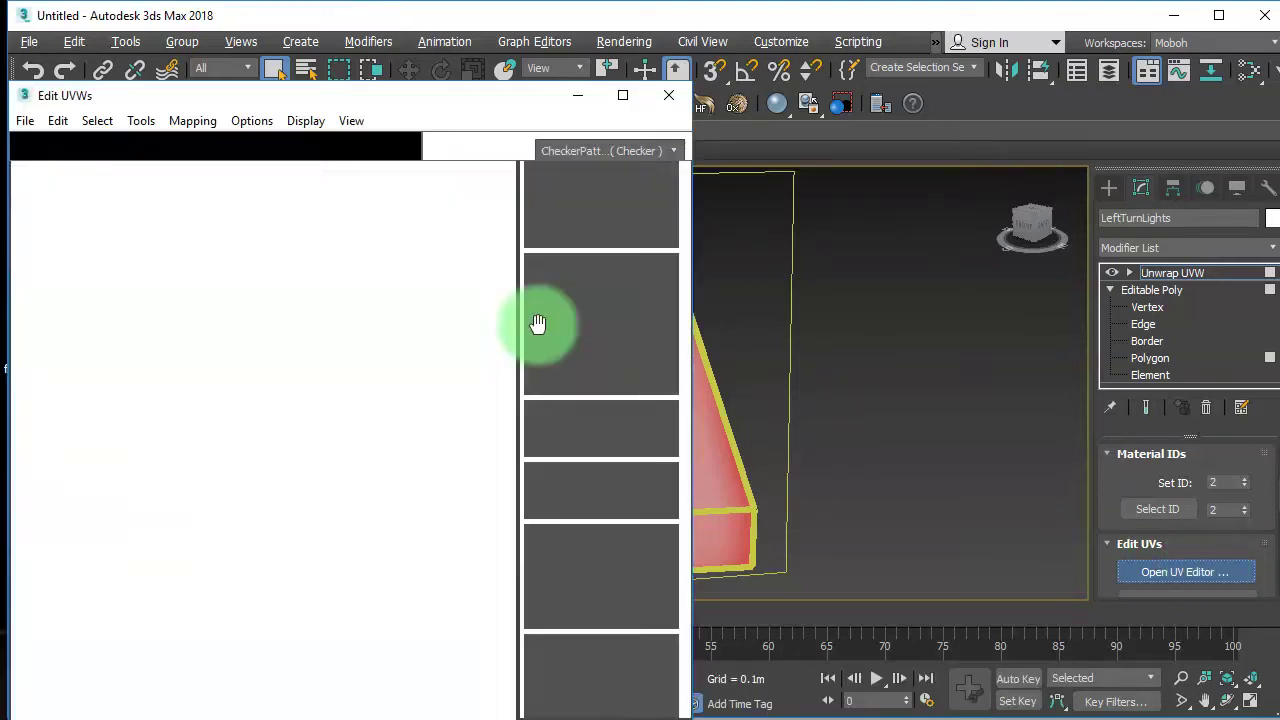
pyautogui.click(605, 150)
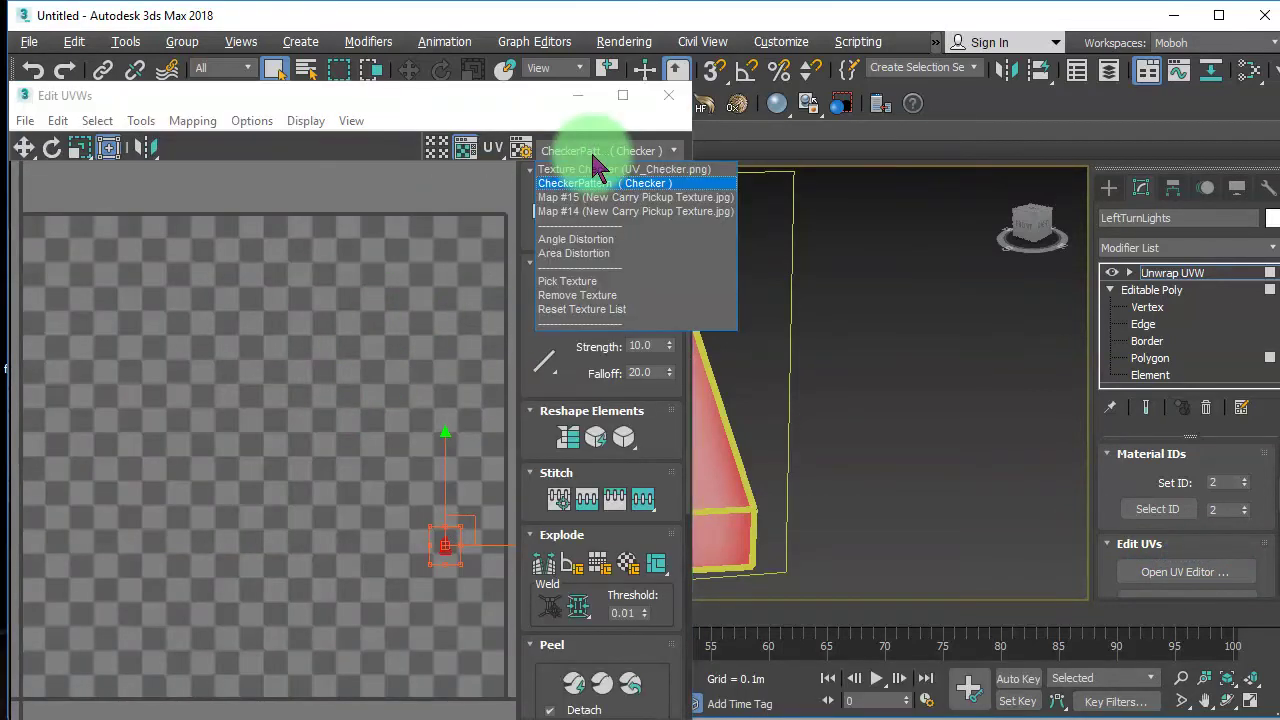
pyautogui.click(620, 202)
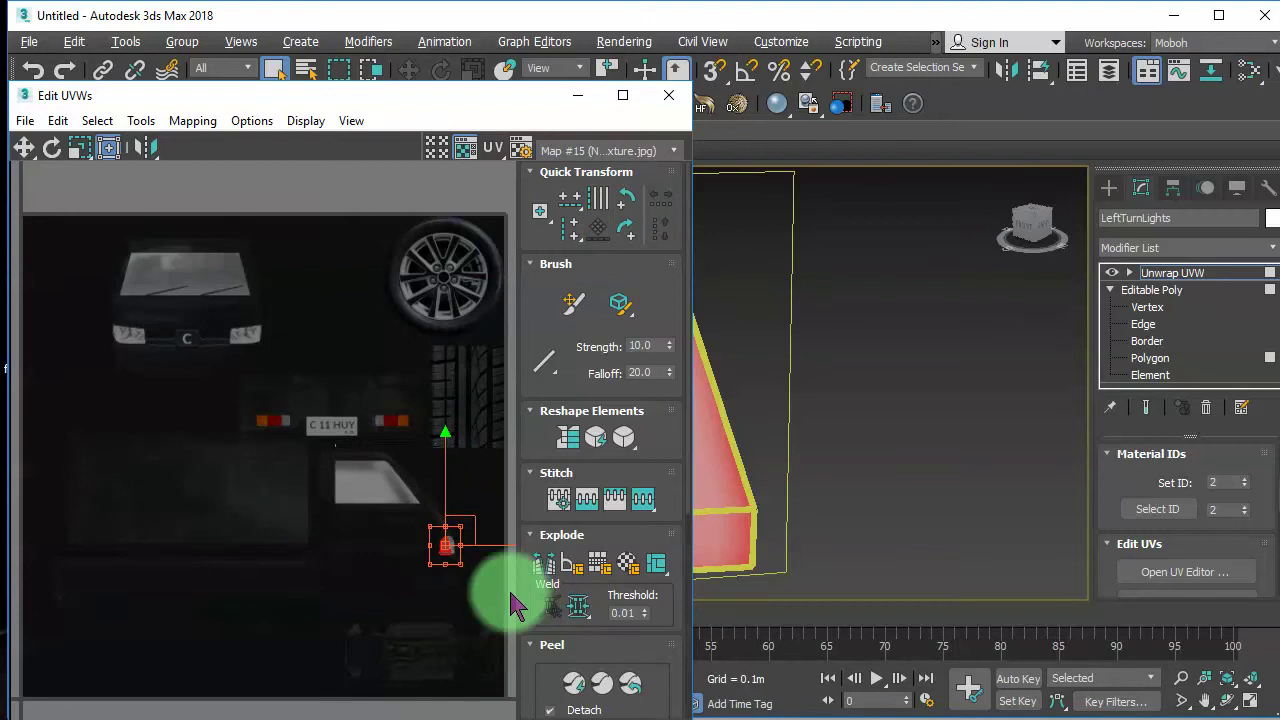
# - Move the left front lamp's UVs onto the orange tail-light patch beside the tyre and shrink them to fit inside it
pyautogui.moveTo(471, 534); pyautogui.dragTo(451, 371)
pyautogui.scroll(6, 451, 371)
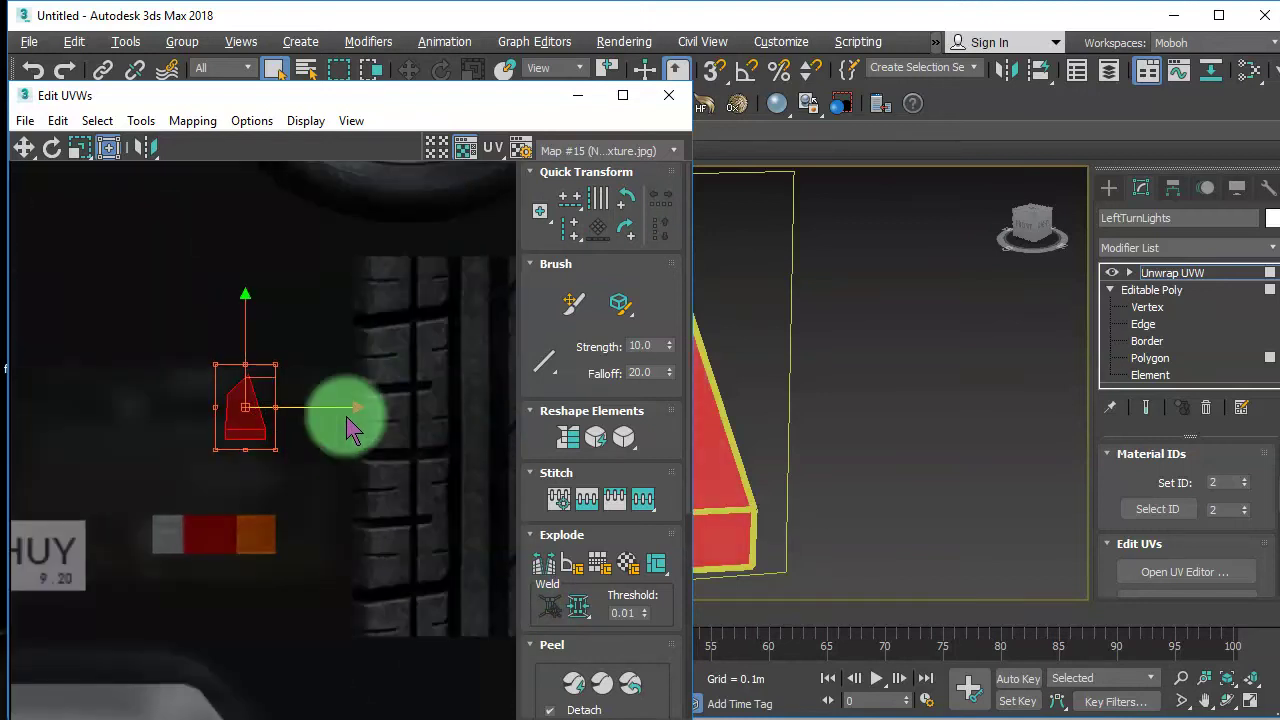
pyautogui.moveTo(268, 380); pyautogui.dragTo(283, 482)
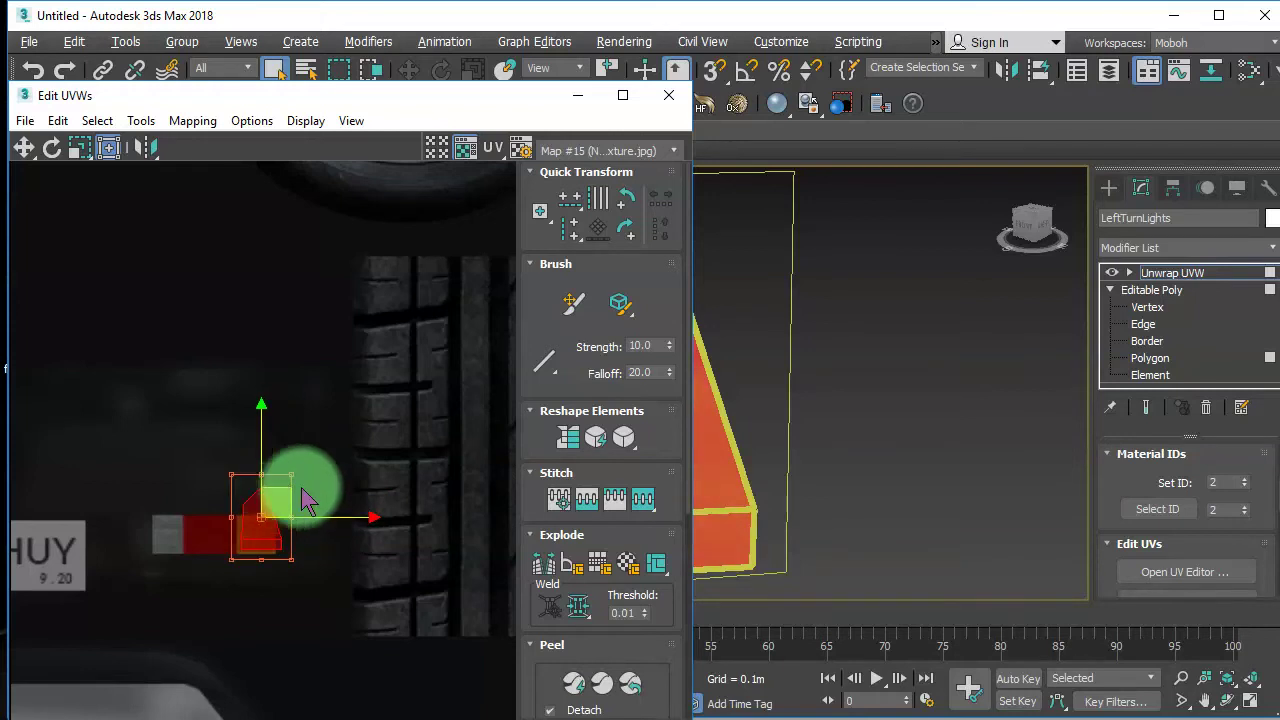
pyautogui.scroll(2, 307, 500)
pyautogui.moveTo(270, 468); pyautogui.dragTo(241, 536)
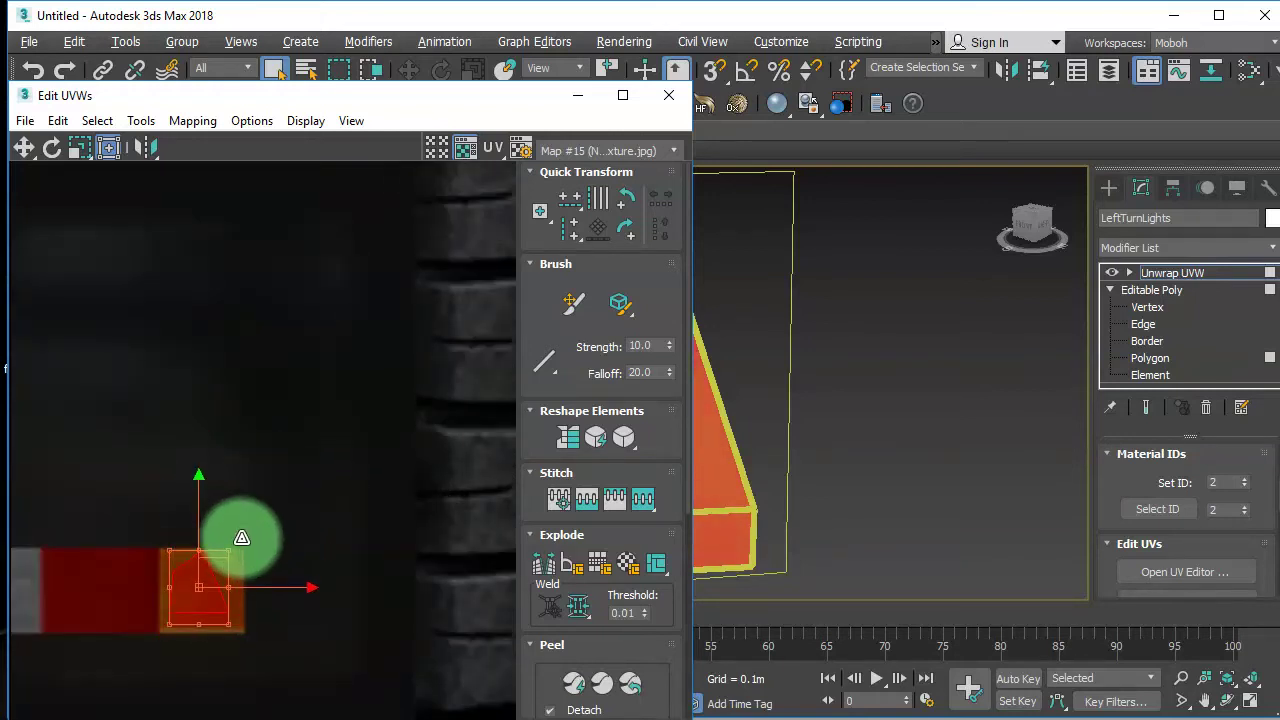
# - Close the UV editor and convert the LeftTurnLights mesh to an Editable Poly
pyautogui.click(668, 95)
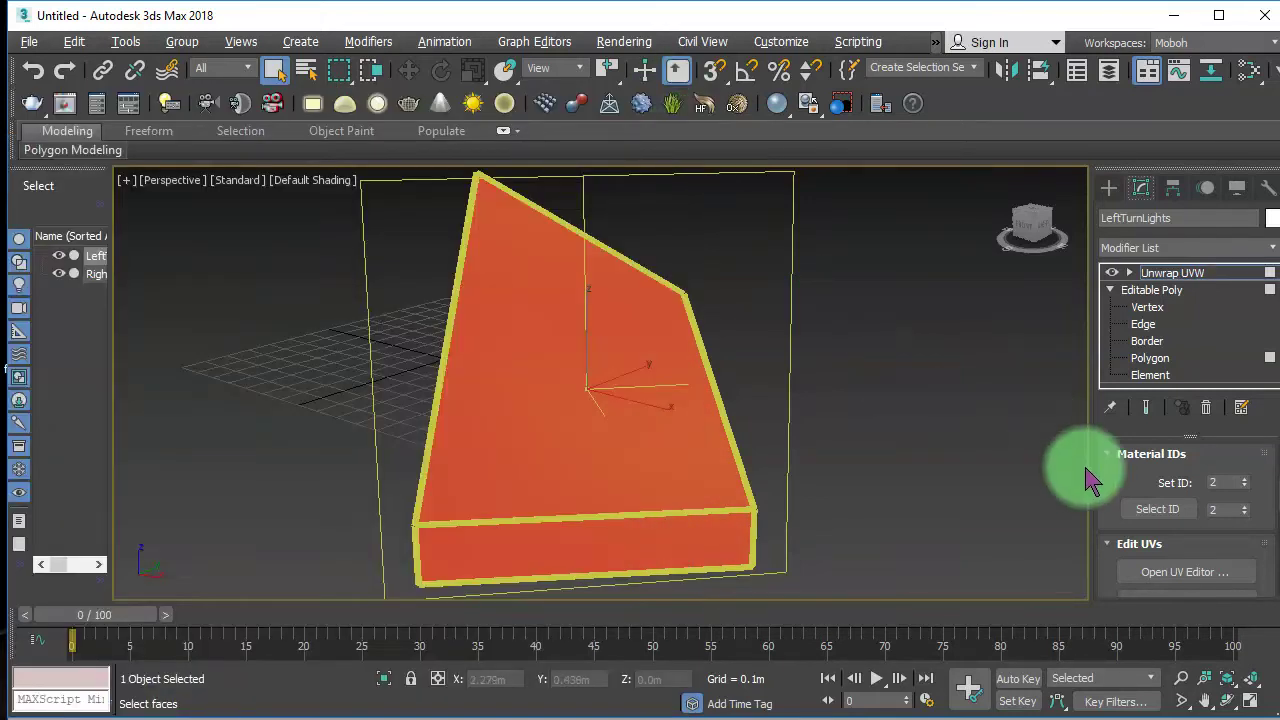
pyautogui.click(1190, 273)
pyautogui.click(770, 458)
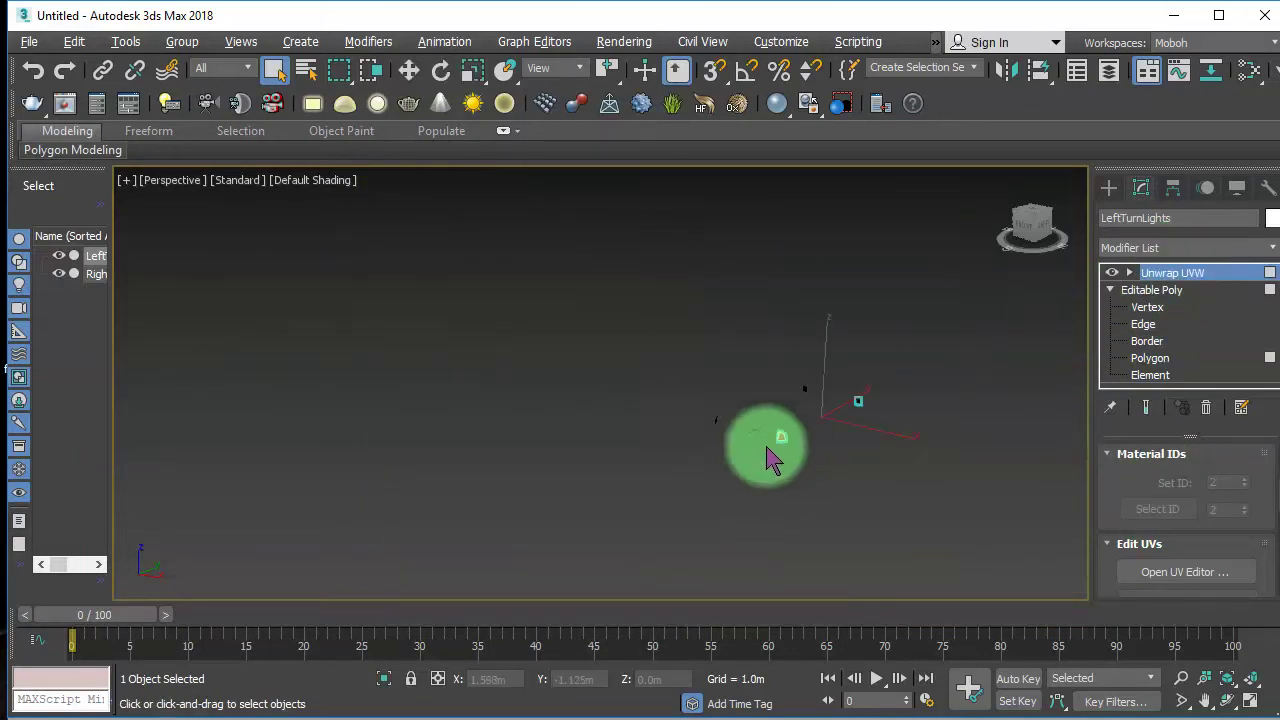
pyautogui.rightClick(763, 443)
pyautogui.moveTo(890, 645)
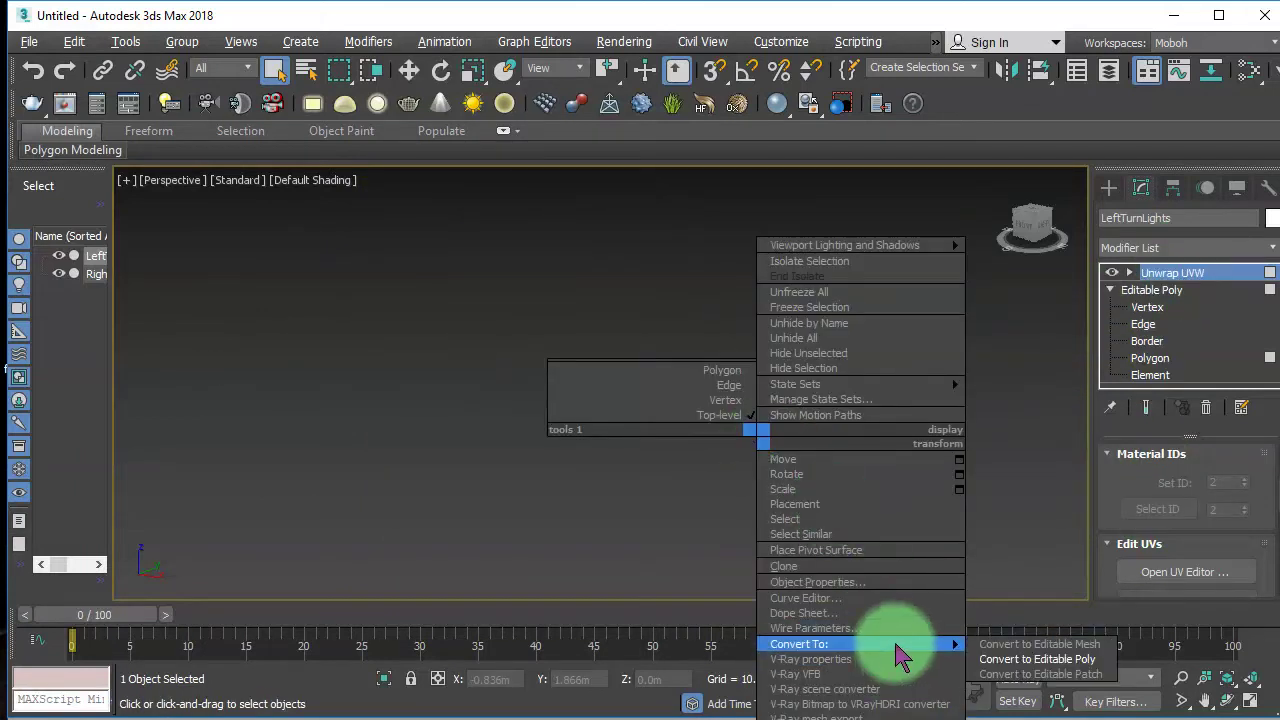
pyautogui.click(1030, 659)
# - Export both turn-light meshes as FBX, overwriting LeftRightTurnLights.FBX in the MobileVehicleController folder
pyautogui.click(777, 523)
pyautogui.moveTo(551, 306); pyautogui.dragTo(838, 530)
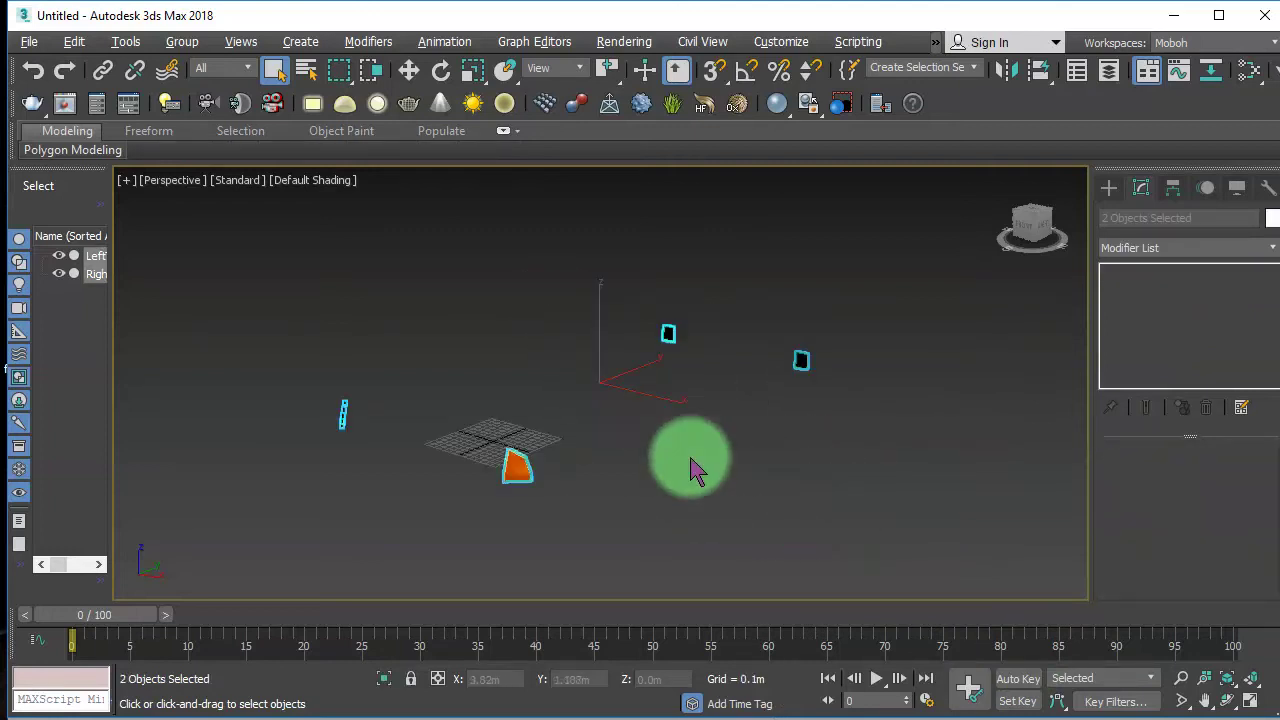
pyautogui.click(29, 41)
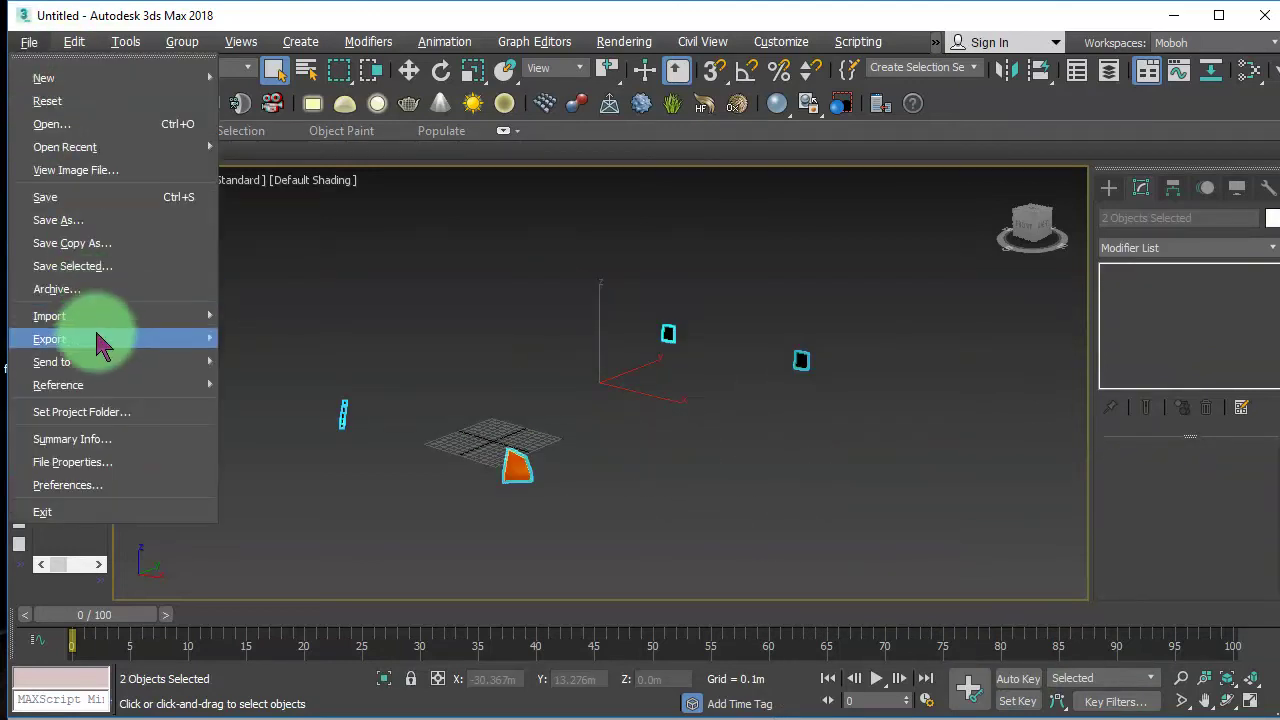
pyautogui.click(330, 380)
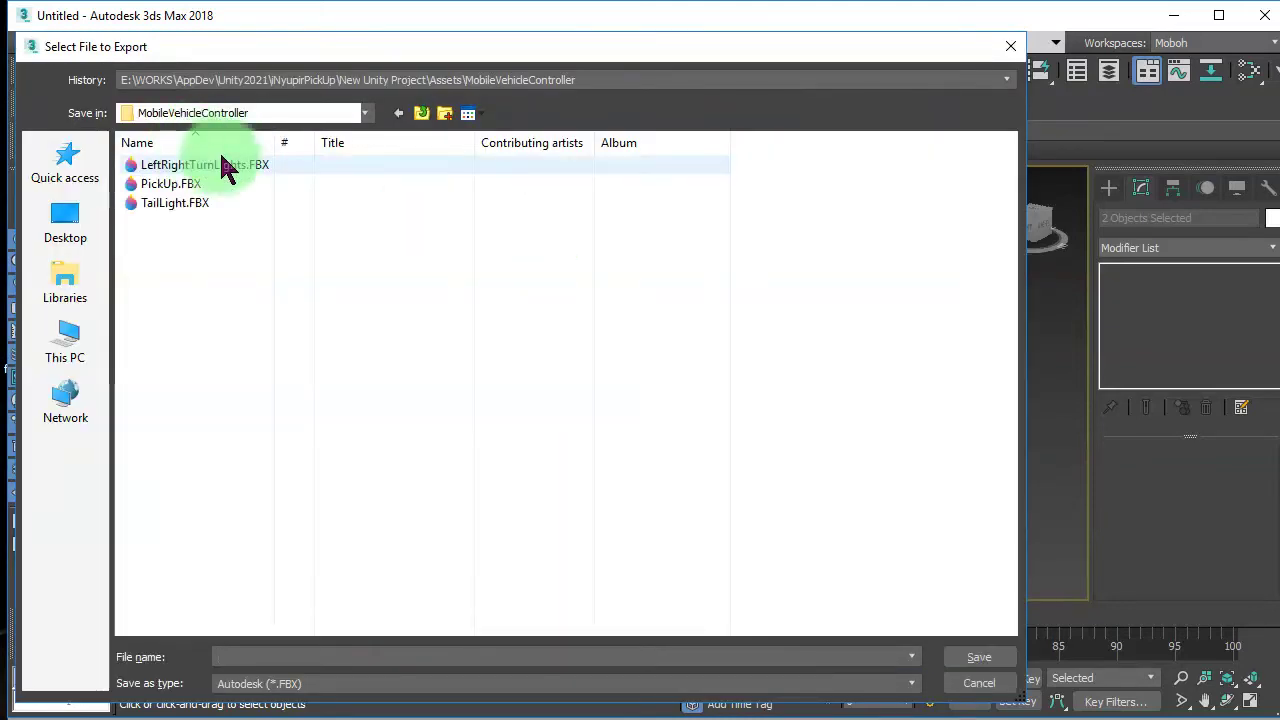
pyautogui.doubleClick(223, 166)
pyautogui.click(795, 521)
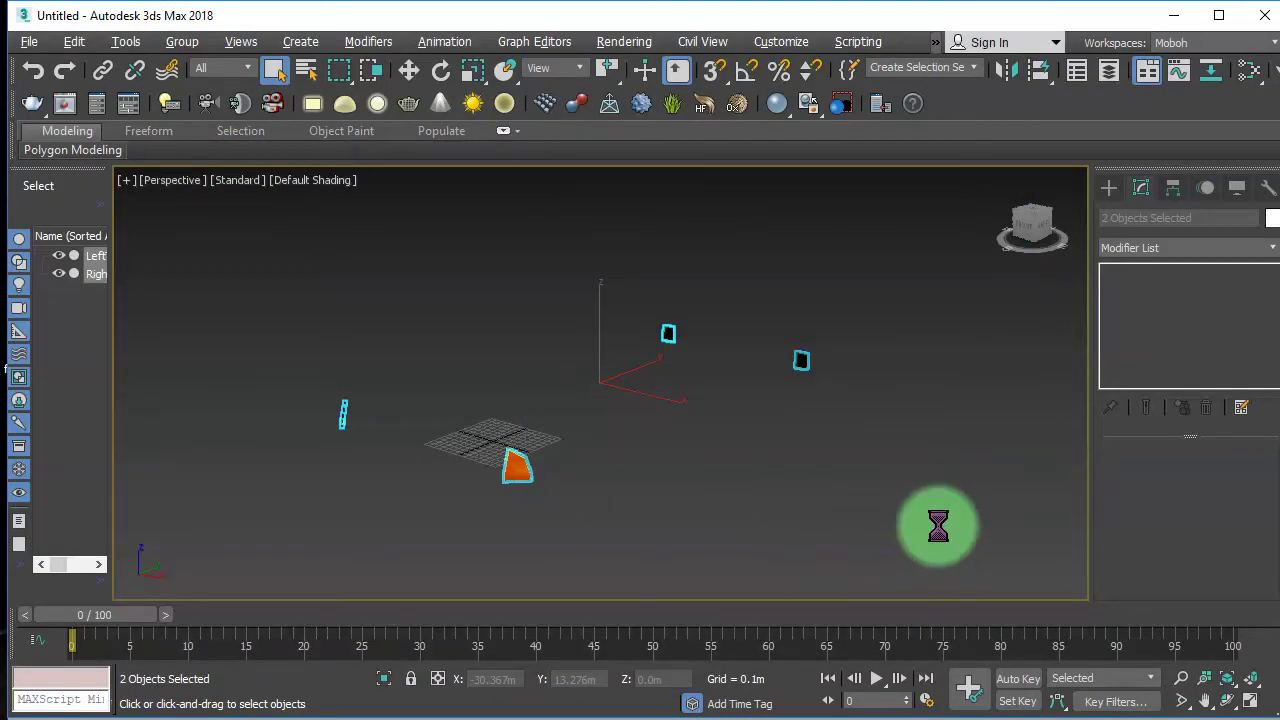
pyautogui.click(855, 701)
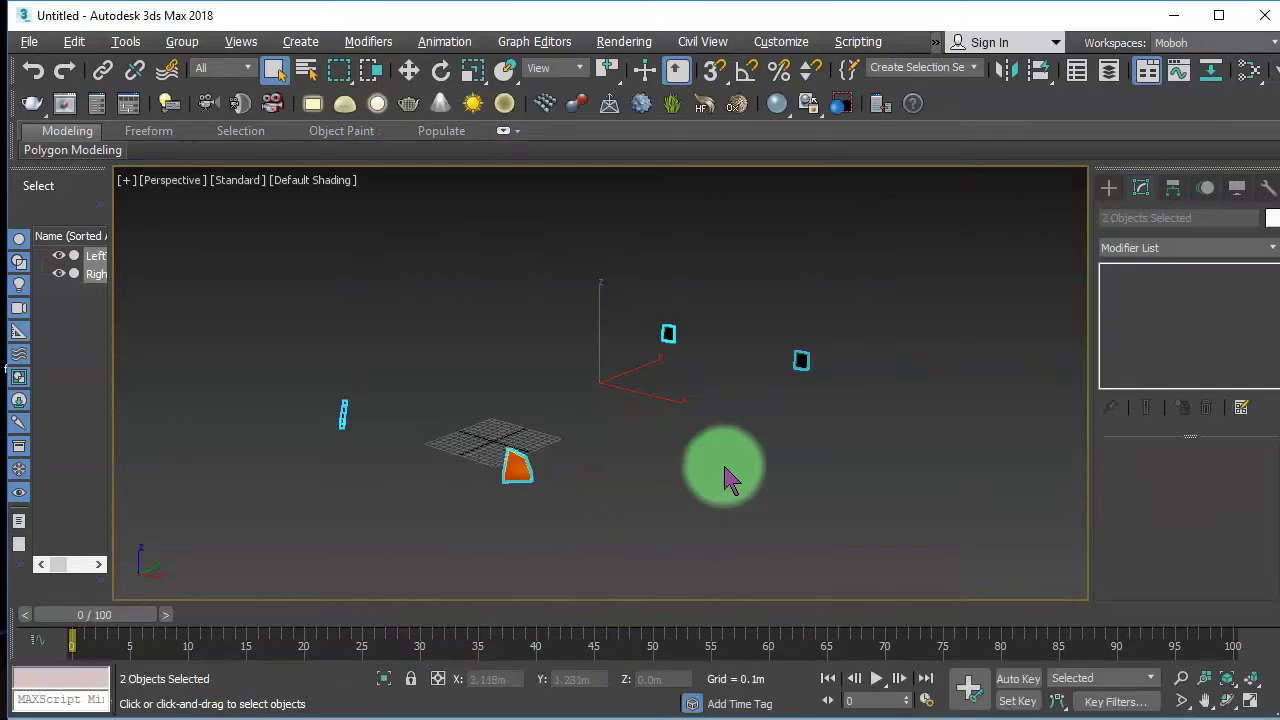
pyautogui.hotkey('ctrl', 's')
pyautogui.press('Escape')
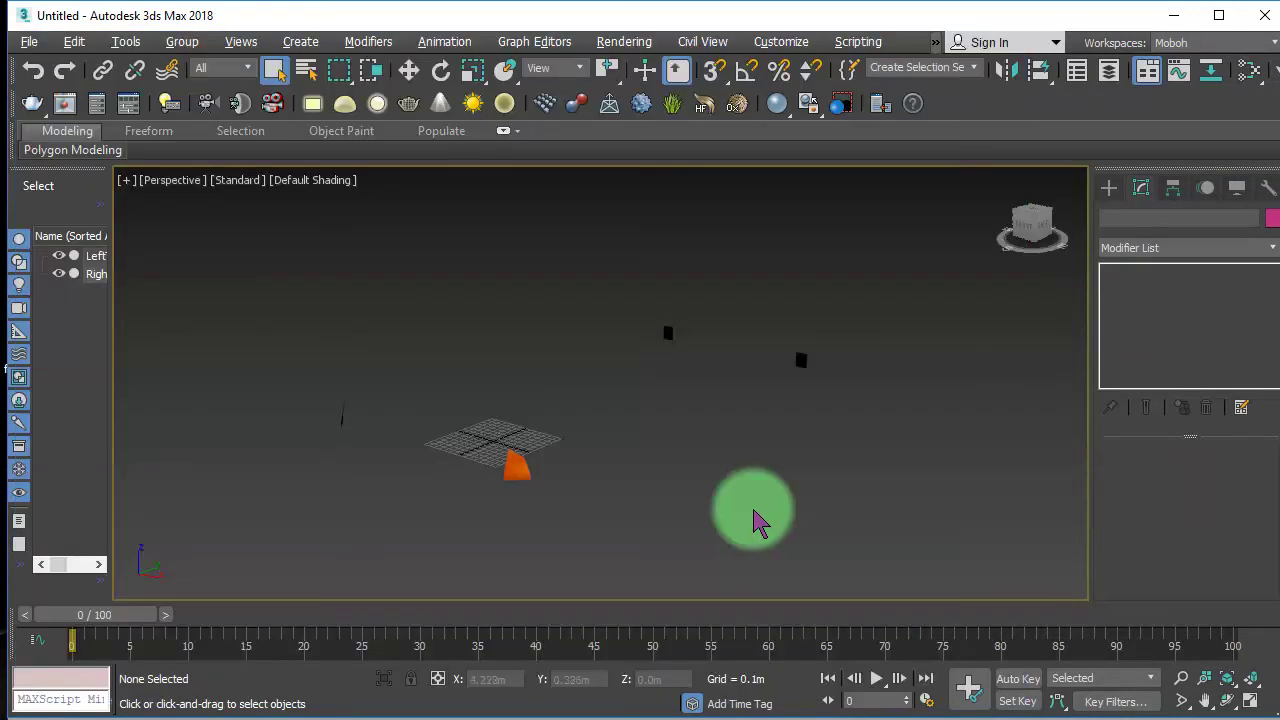
# - Switch to Unity and examine the reimported front turn lights on the pickup in the scene
pyautogui.hotkey('alt', 'Tab')
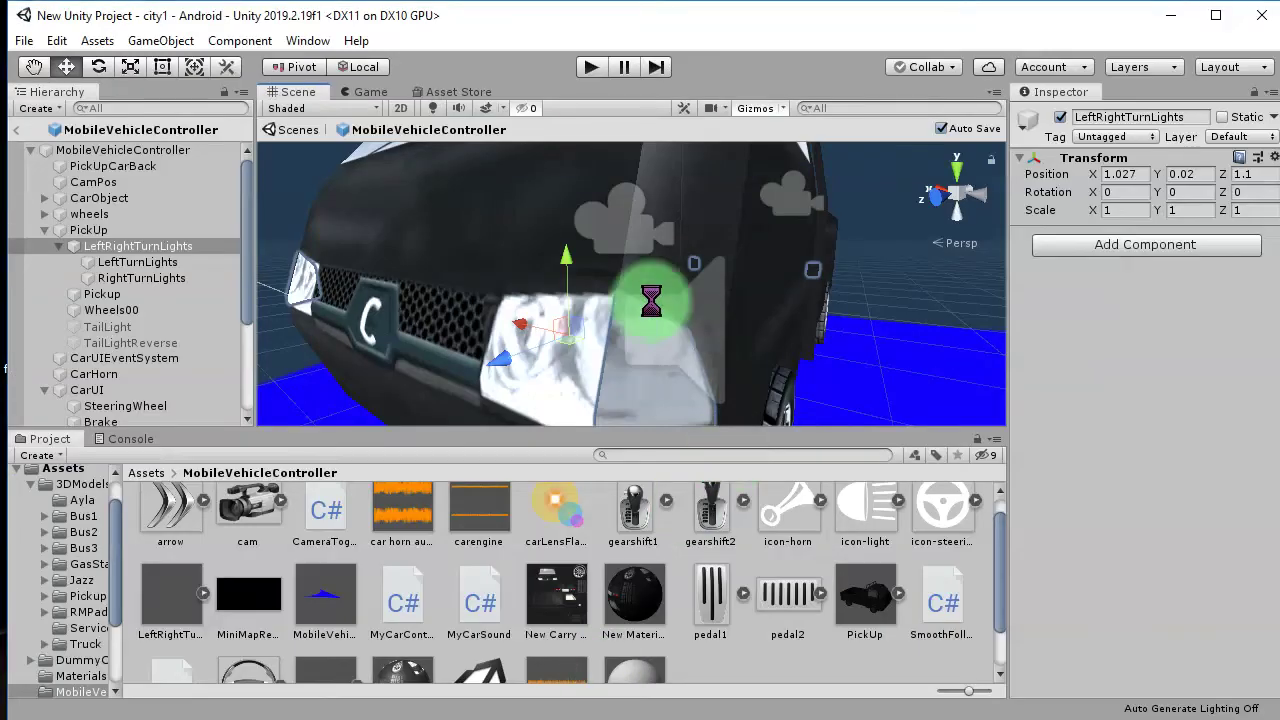
pyautogui.scroll(-5, 766, 314)
pyautogui.click(818, 275)
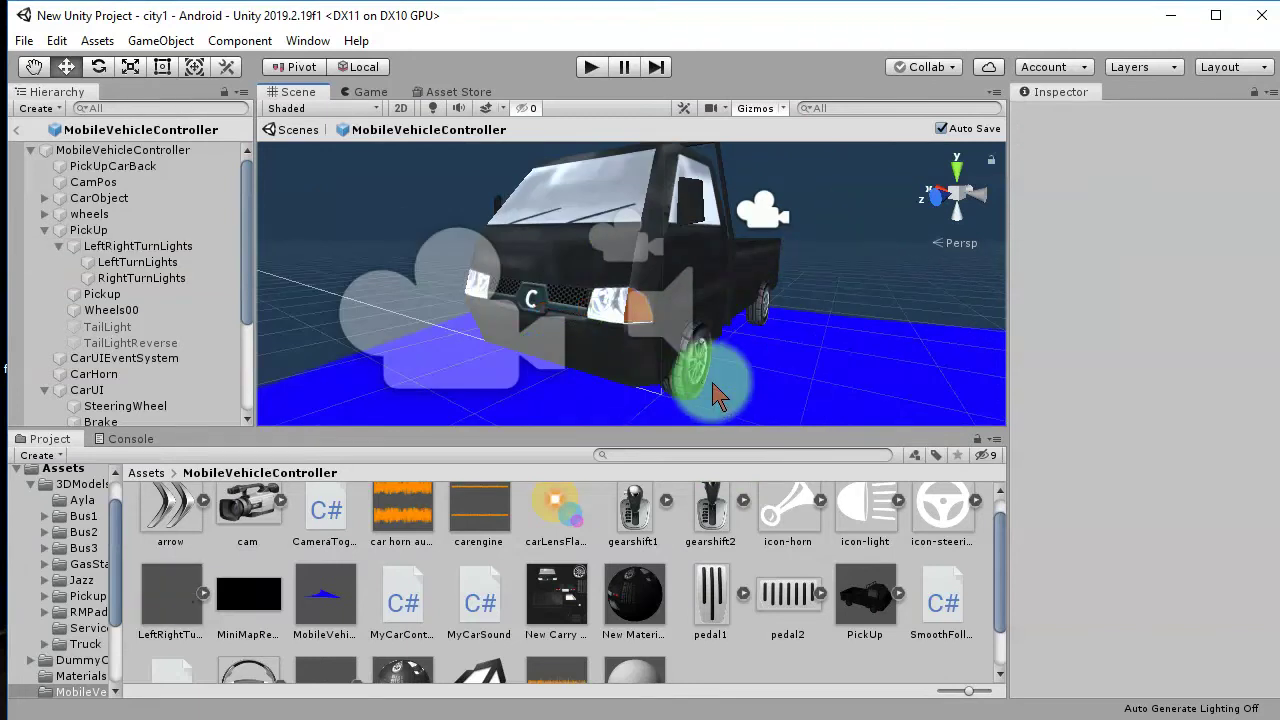
pyautogui.scroll(-2, 715, 395)
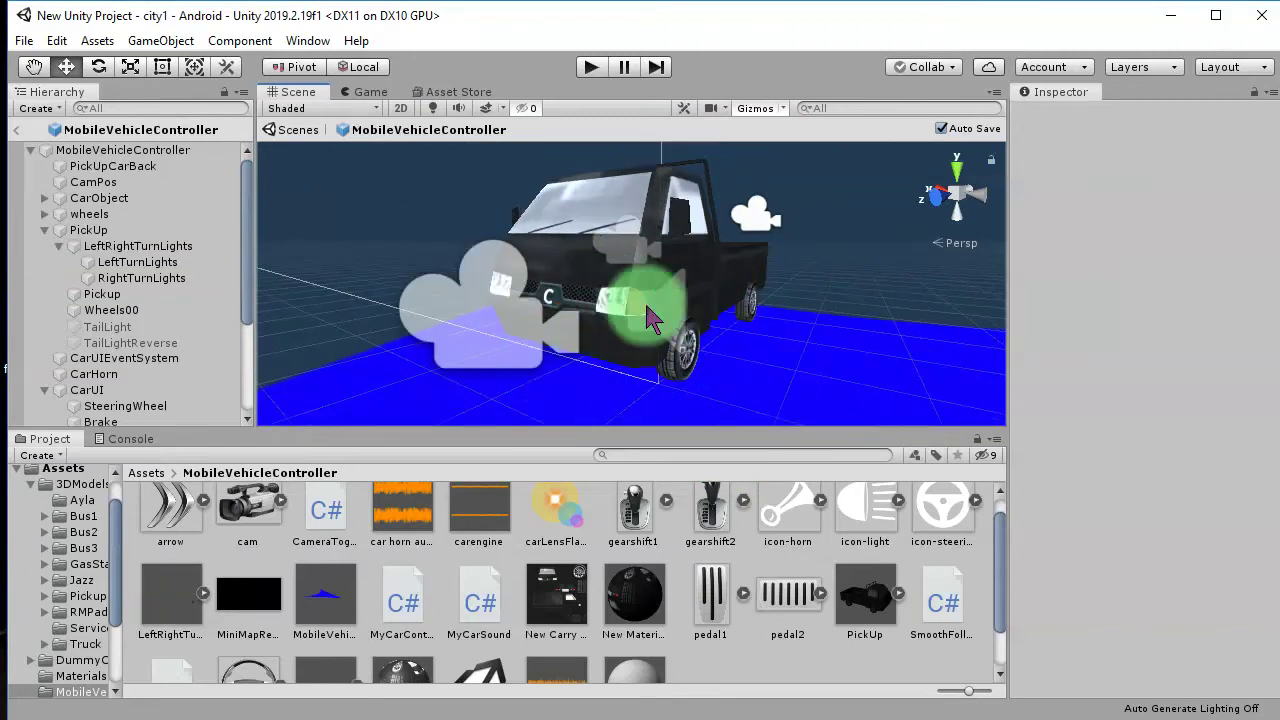
pyautogui.hotkey('alt', 'Tab')
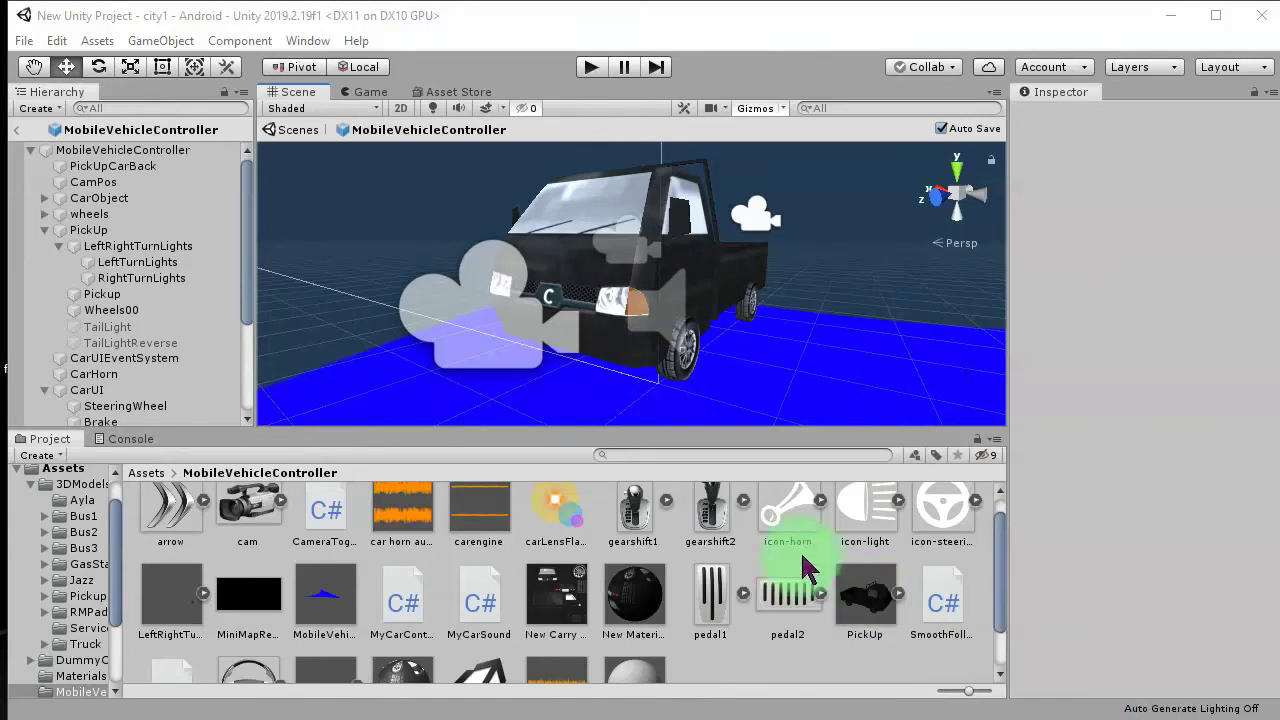
# - Create a new material named LRTurnLights in the MobileVehicleController folder
pyautogui.scroll(1, 715, 588)
pyautogui.scroll(-2, 715, 588)
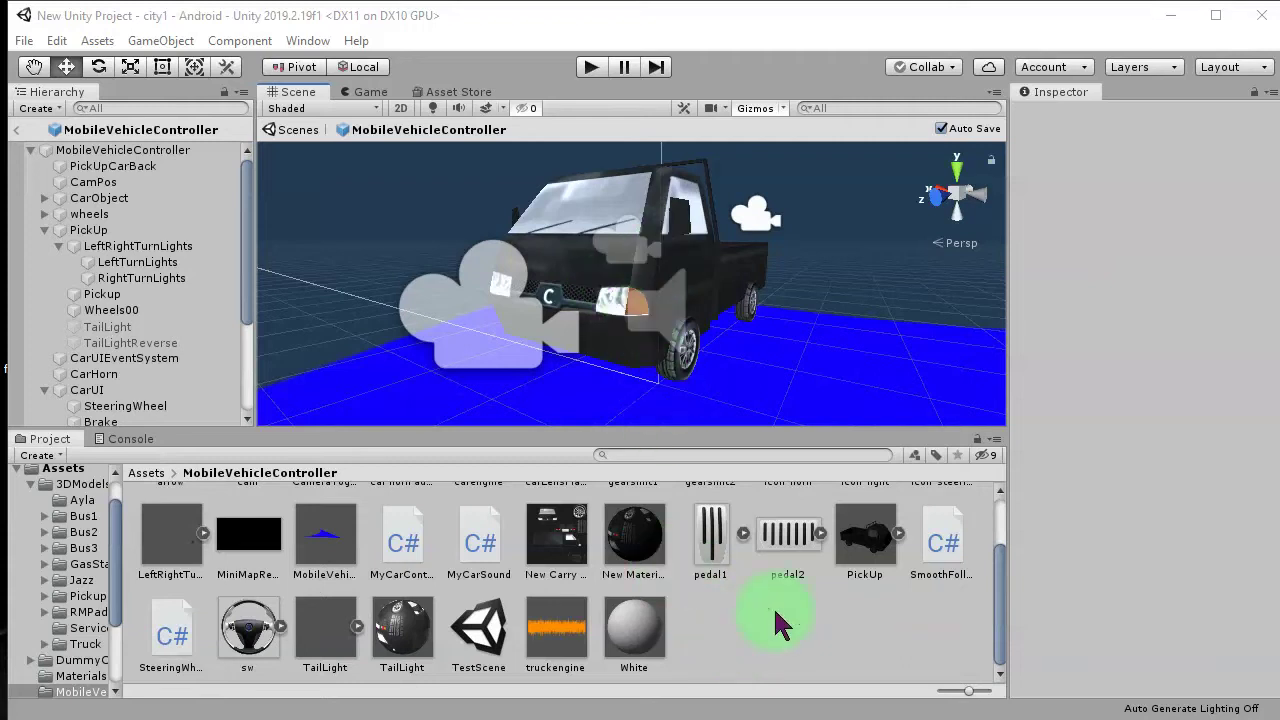
pyautogui.rightClick(748, 634)
pyautogui.moveTo(920, 157)
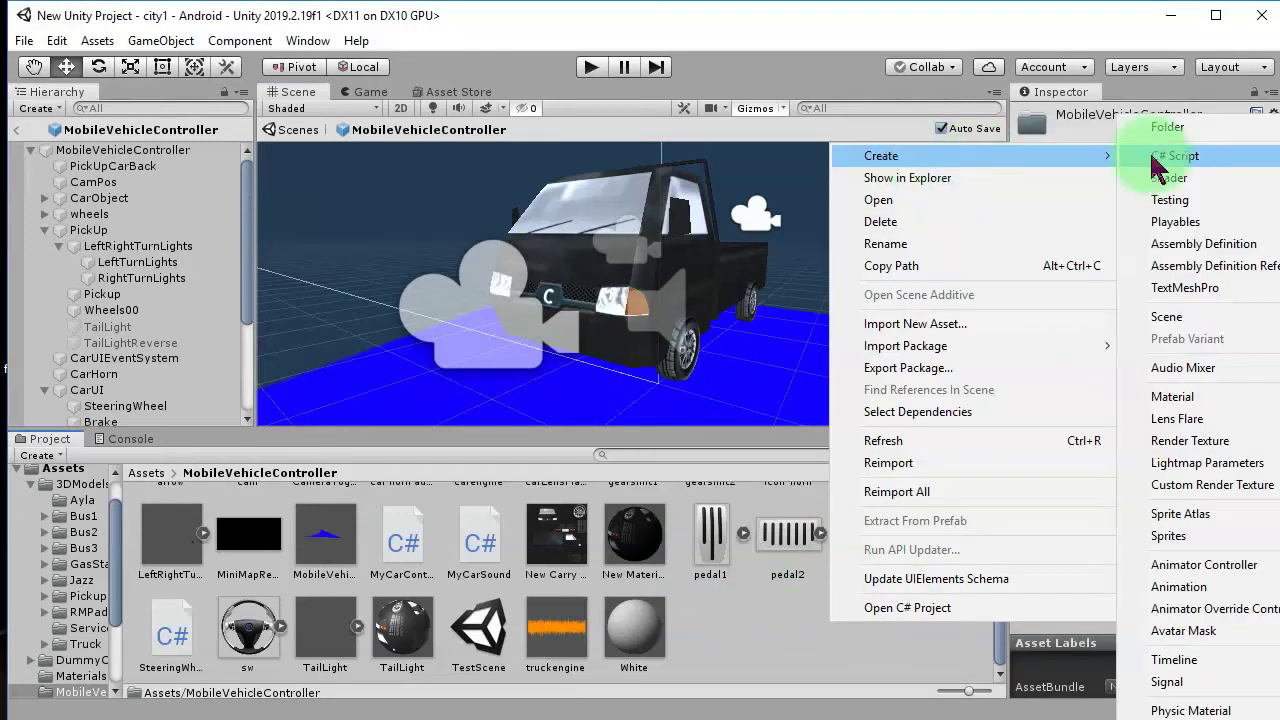
pyautogui.click(1190, 400)
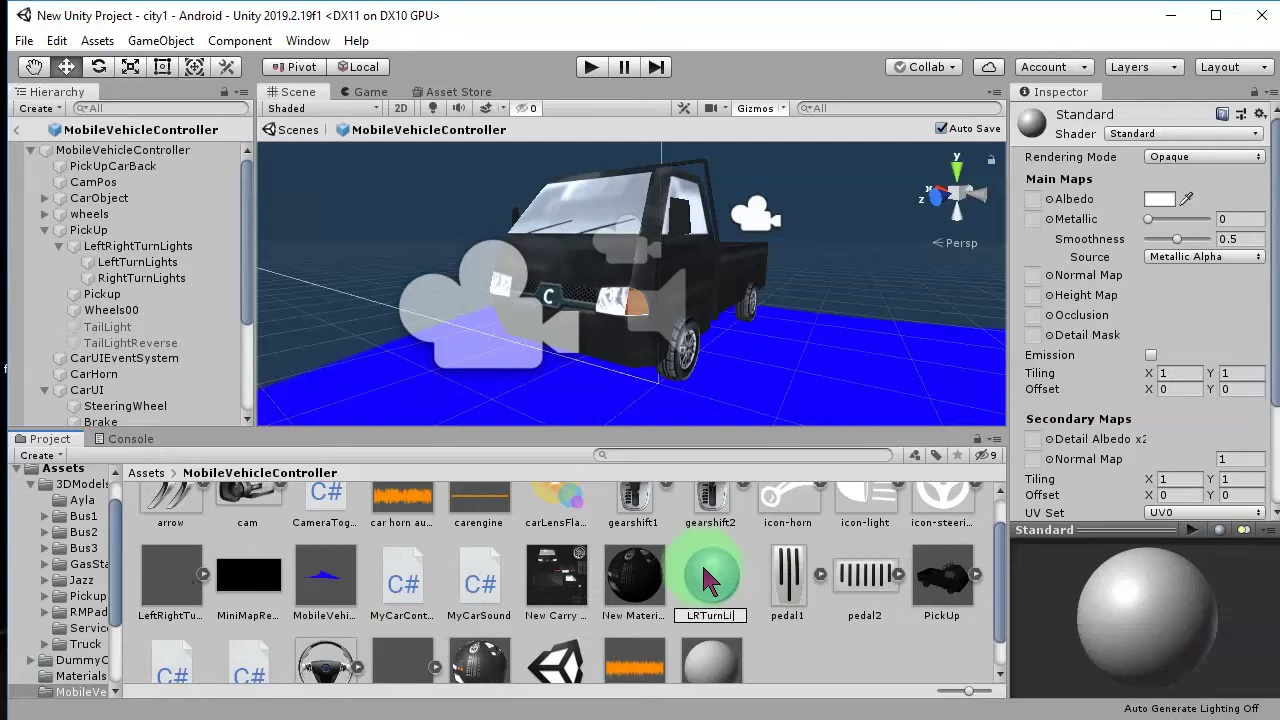
pyautogui.press('Return')
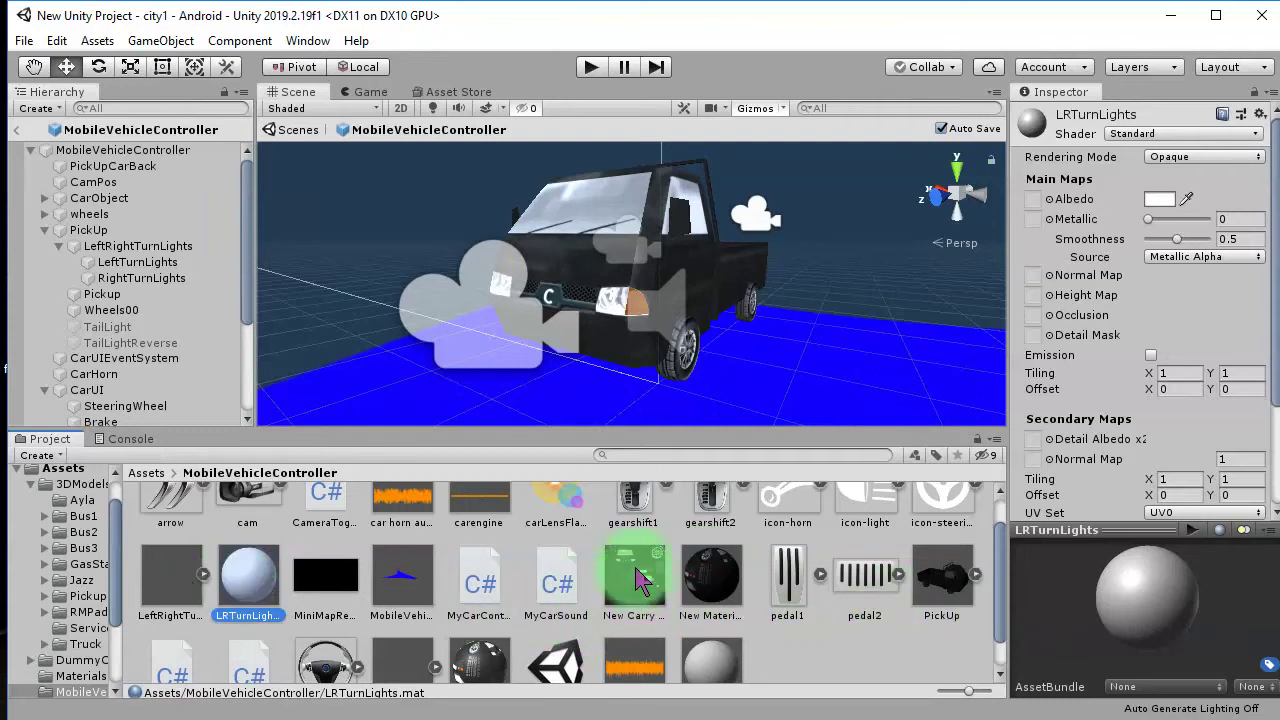
# - Enable emission on the LRTurnLights material and assign the New Carry texture to both its albedo and emission color maps
pyautogui.moveTo(640, 580); pyautogui.dragTo(1041, 201)
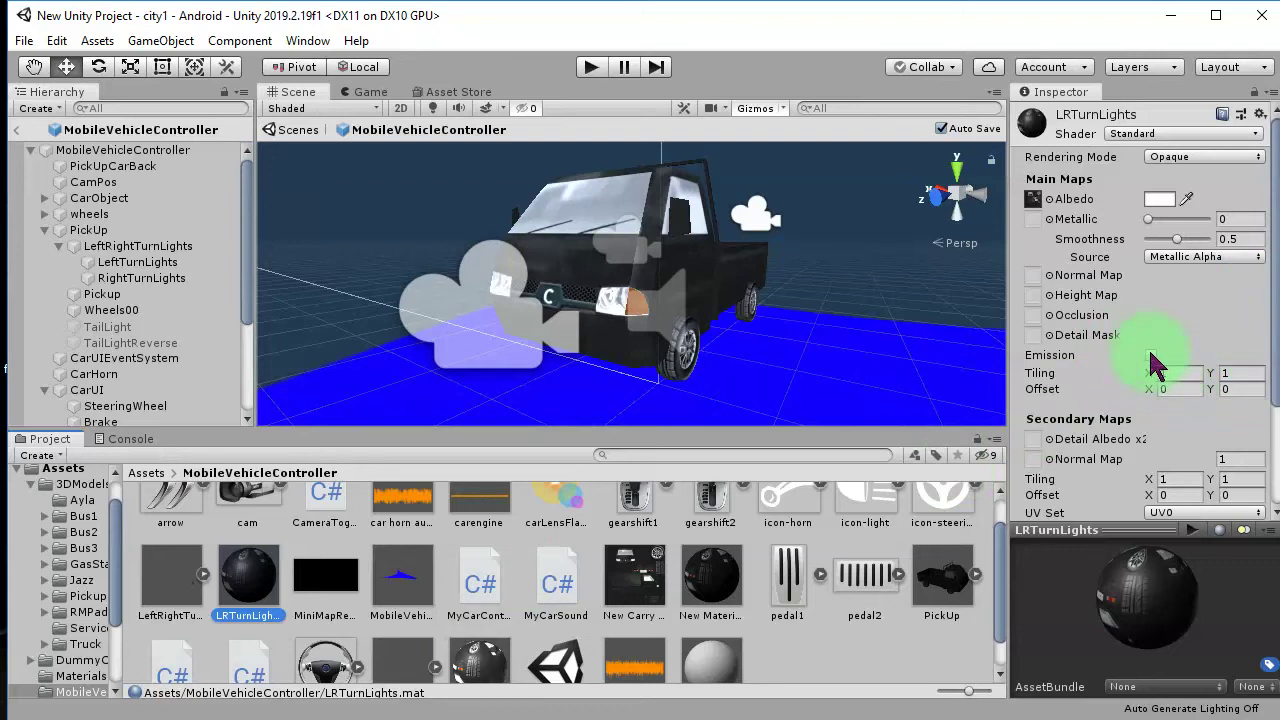
pyautogui.click(1151, 355)
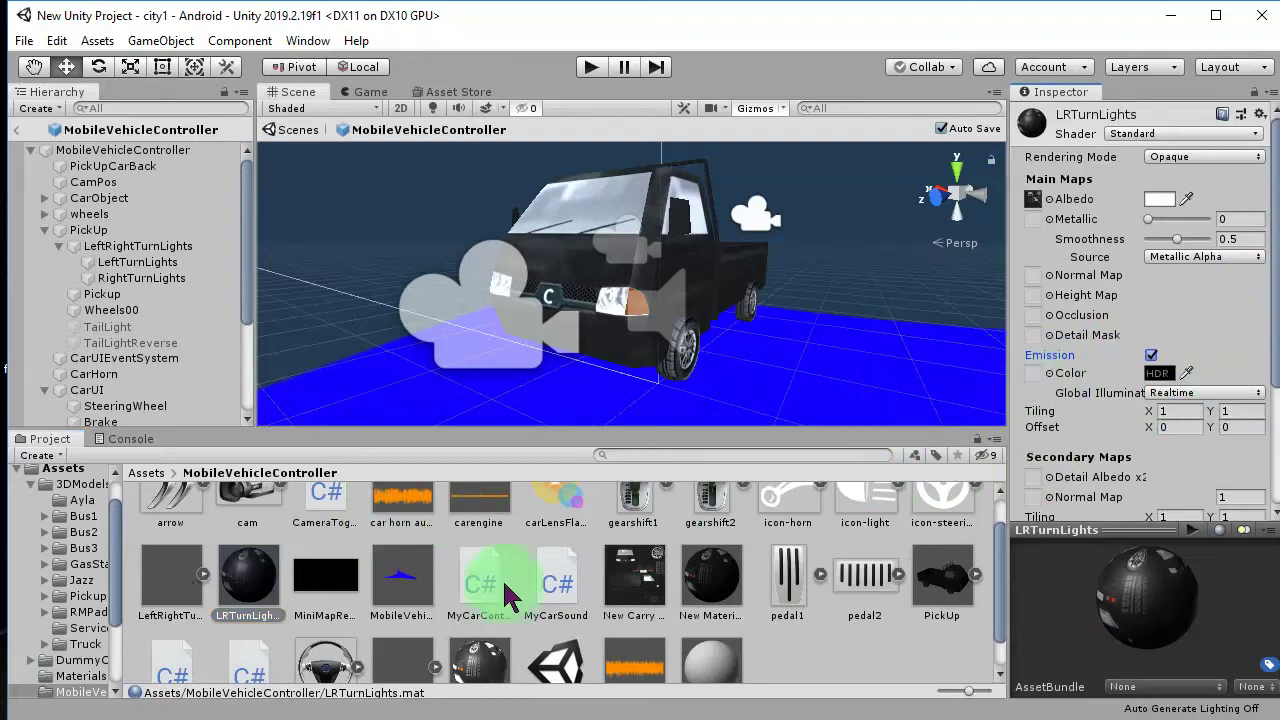
pyautogui.moveTo(645, 580); pyautogui.dragTo(1016, 343)
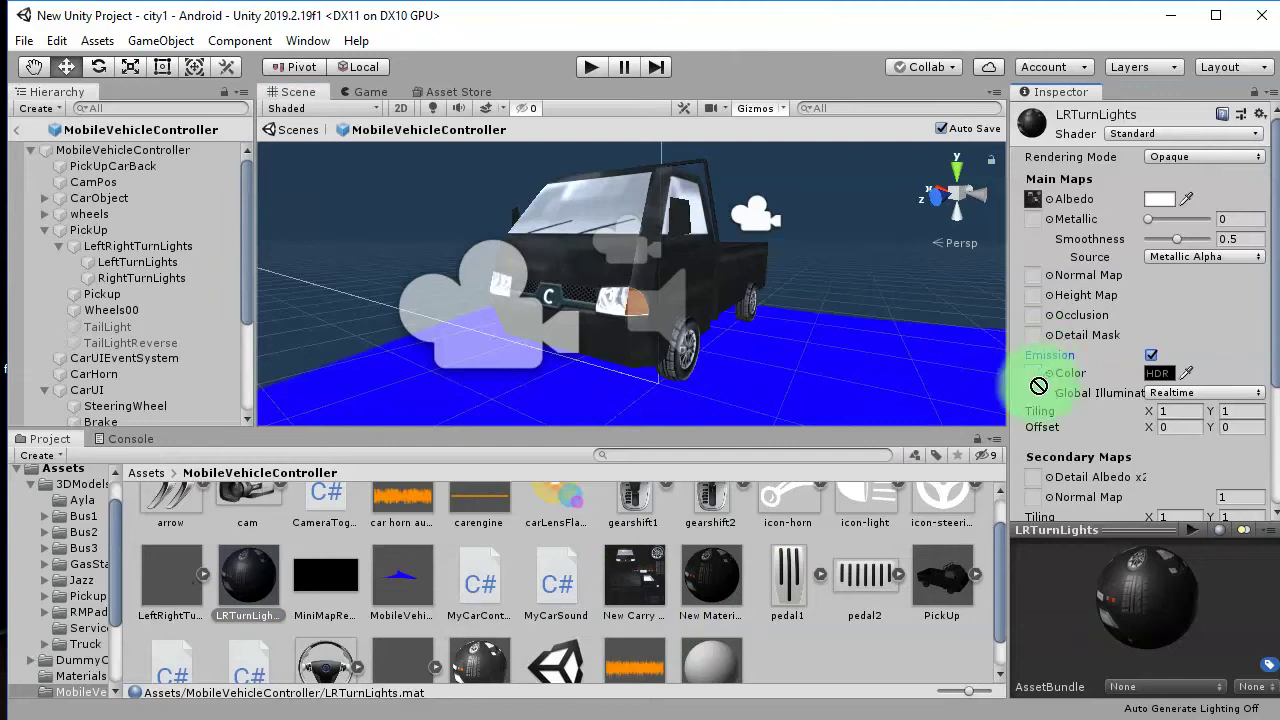
pyautogui.moveTo(1036, 385); pyautogui.dragTo(1034, 376)
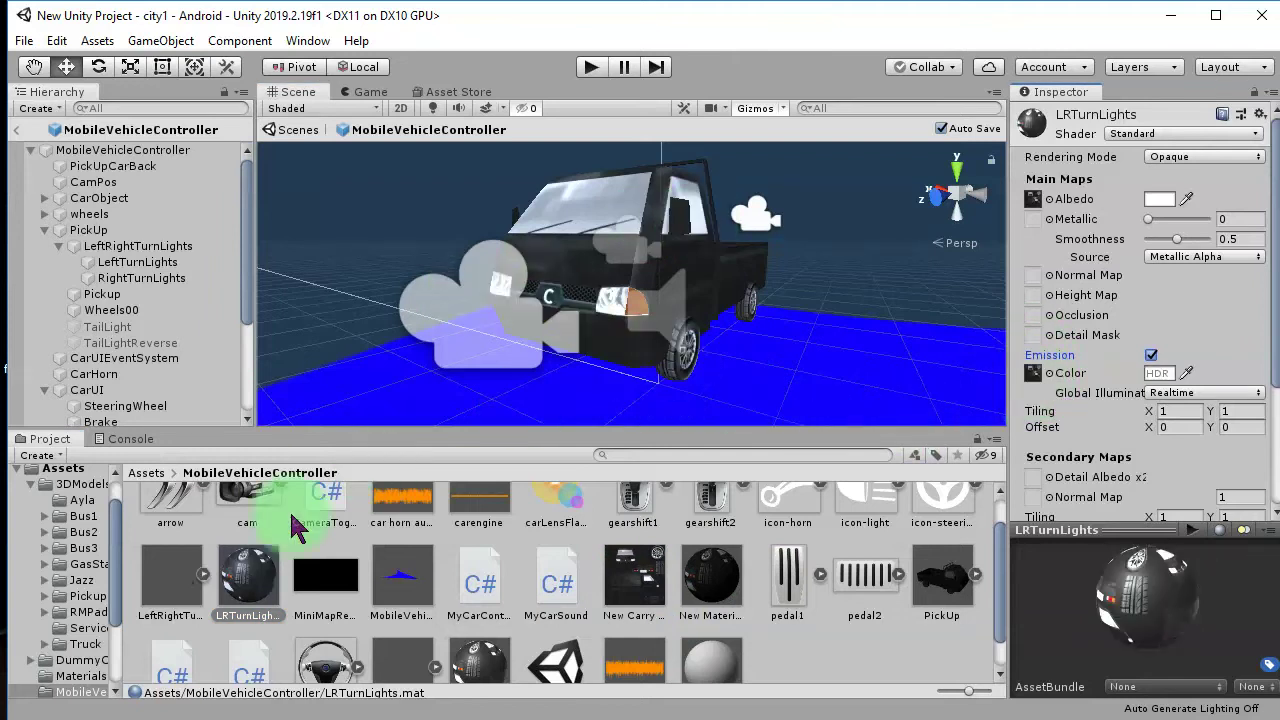
# - Apply the LRTurnLights material to the LeftTurnLights mesh under LeftRightTurnLights
pyautogui.moveTo(250, 585); pyautogui.dragTo(156, 235)
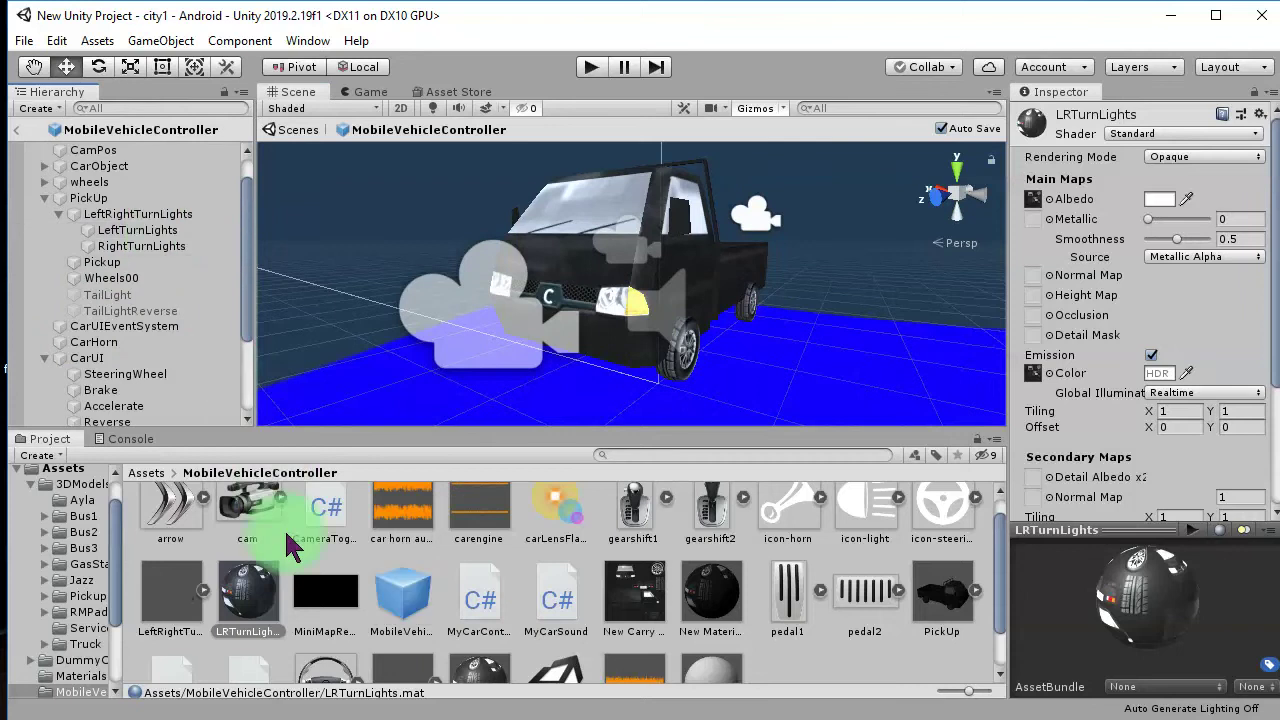
# - Apply the LRTurnLights material to the RightTurnLights object
pyautogui.moveTo(243, 598); pyautogui.dragTo(141, 250)
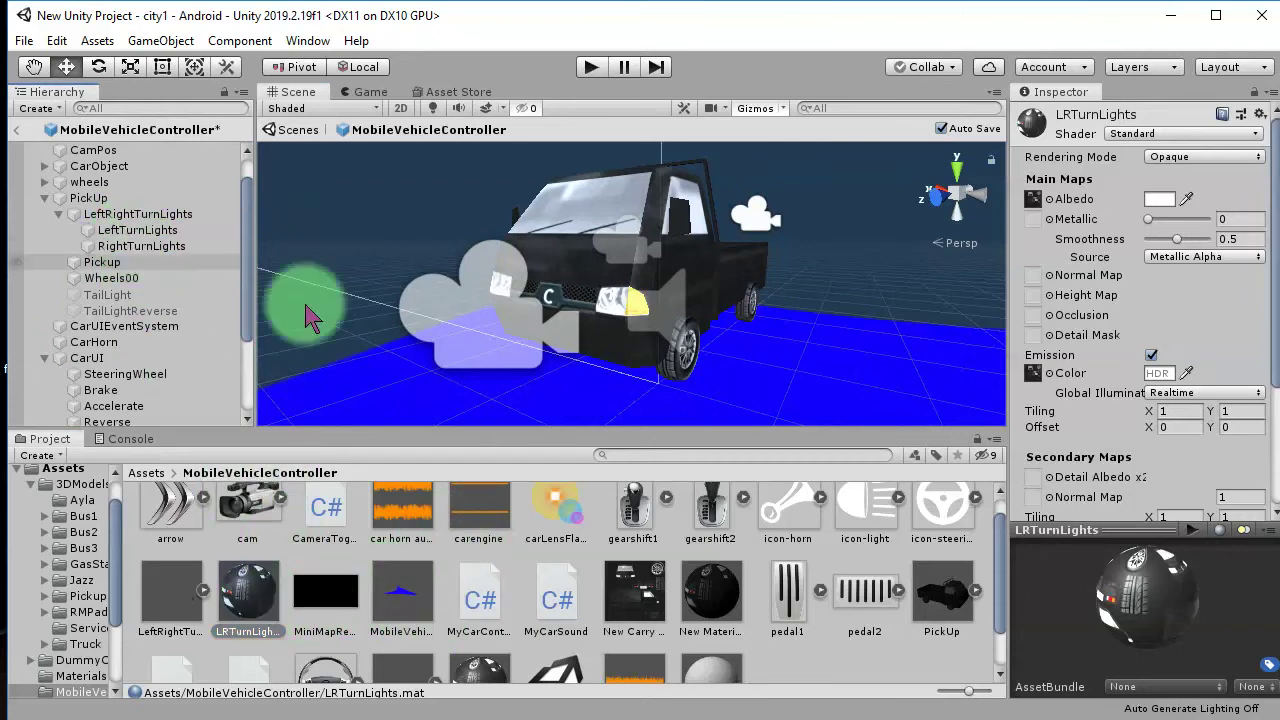
pyautogui.keyDown('alt'); pyautogui.moveTo(517, 337); pyautogui.dragTo(554, 286); pyautogui.keyUp('alt')
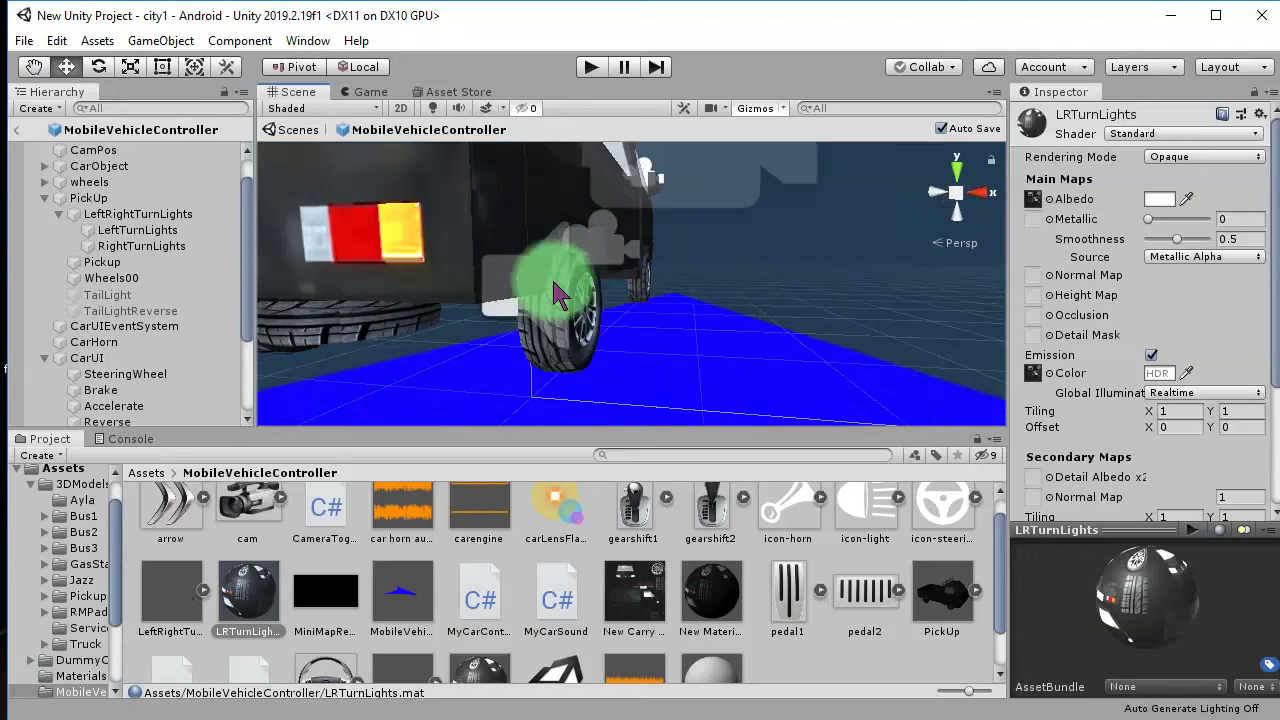
# - Nudge the LeftRightTurnLights group slightly along Y to line it up with the pickup's rear lamp
pyautogui.click(130, 216)
pyautogui.keyDown('alt'); pyautogui.moveTo(514, 223); pyautogui.dragTo(425, 253); pyautogui.keyUp('alt')
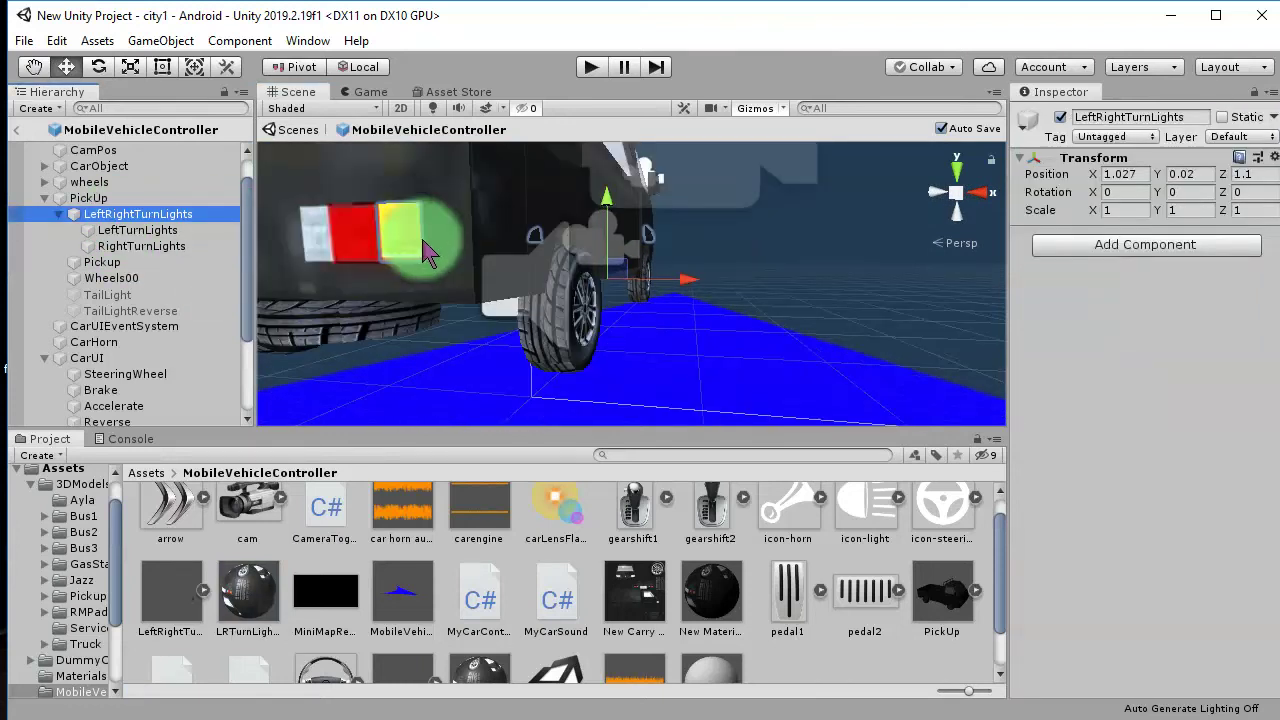
pyautogui.keyDown('alt'); pyautogui.moveTo(605, 215); pyautogui.dragTo(614, 262, button='right'); pyautogui.keyUp('alt')
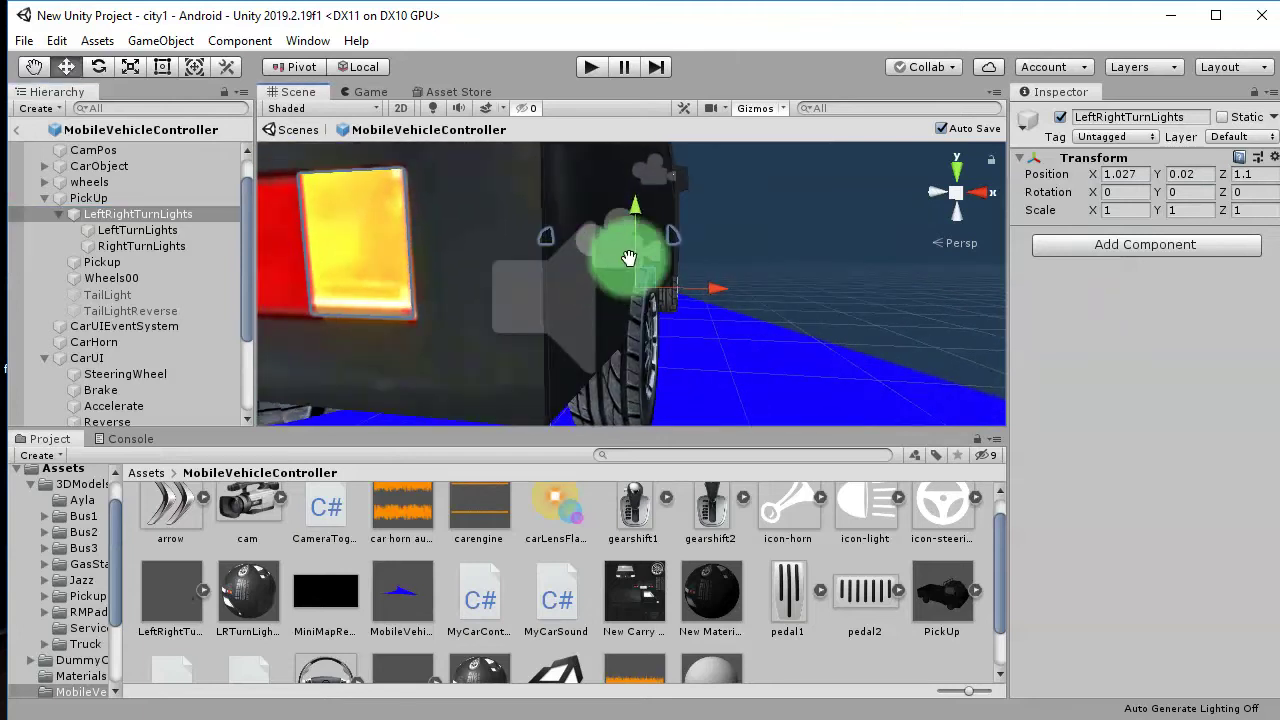
pyautogui.moveTo(638, 222); pyautogui.dragTo(640, 222)
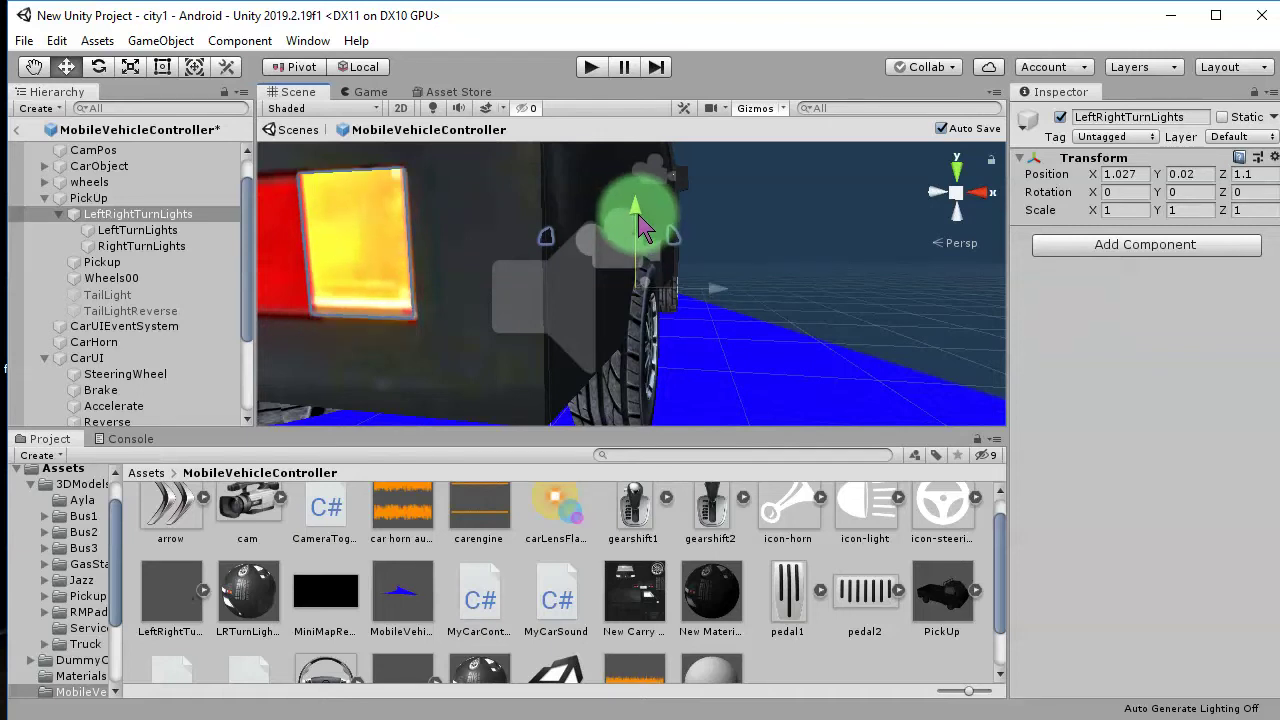
# - Select RightTurnLights and examine how its front lamp fits against the pickup's headlight
pyautogui.click(823, 266)
pyautogui.scroll(-3, 657, 341)
pyautogui.keyDown('alt'); pyautogui.moveTo(657, 341); pyautogui.dragTo(645, 310); pyautogui.keyUp('alt')
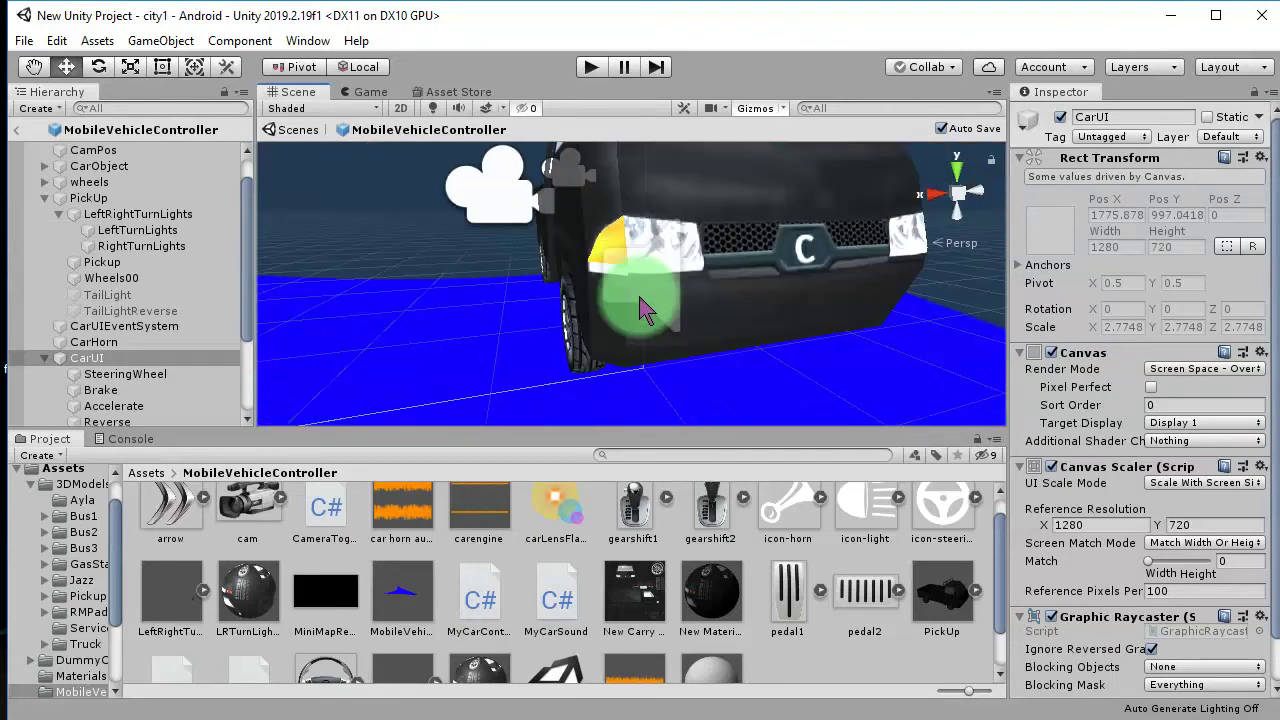
pyautogui.scroll(2, 645, 310)
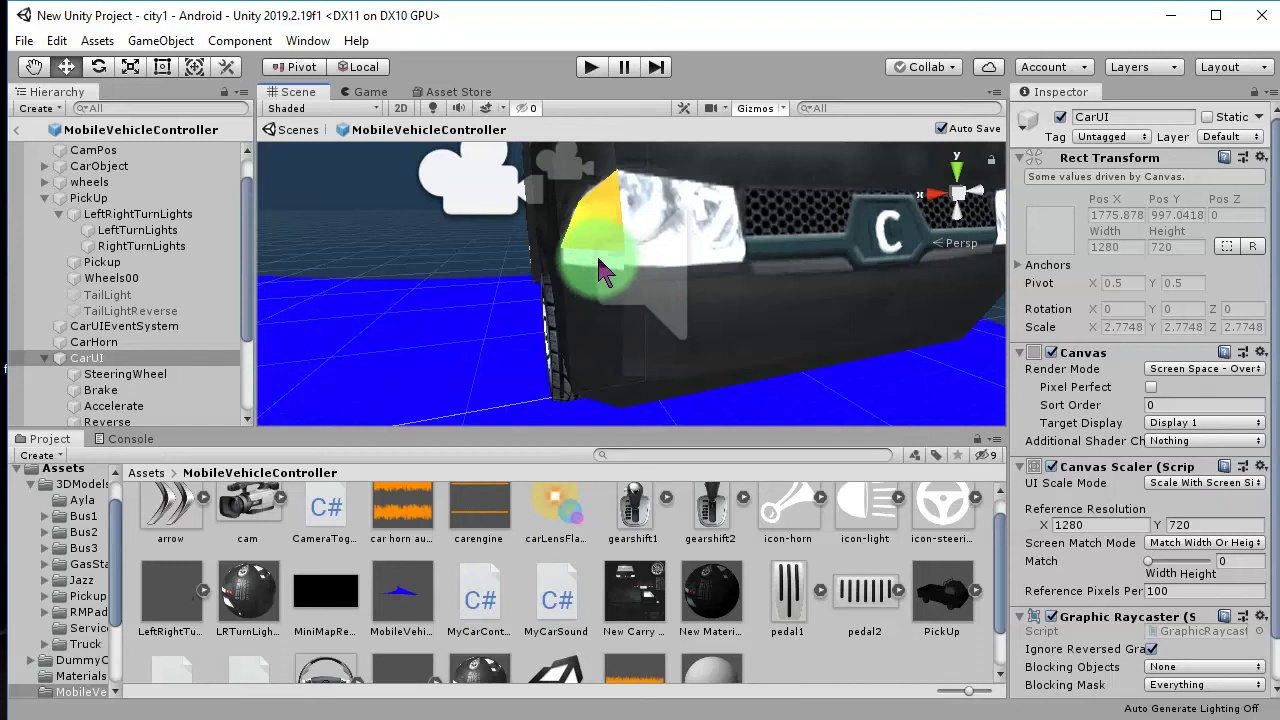
pyautogui.click(607, 271)
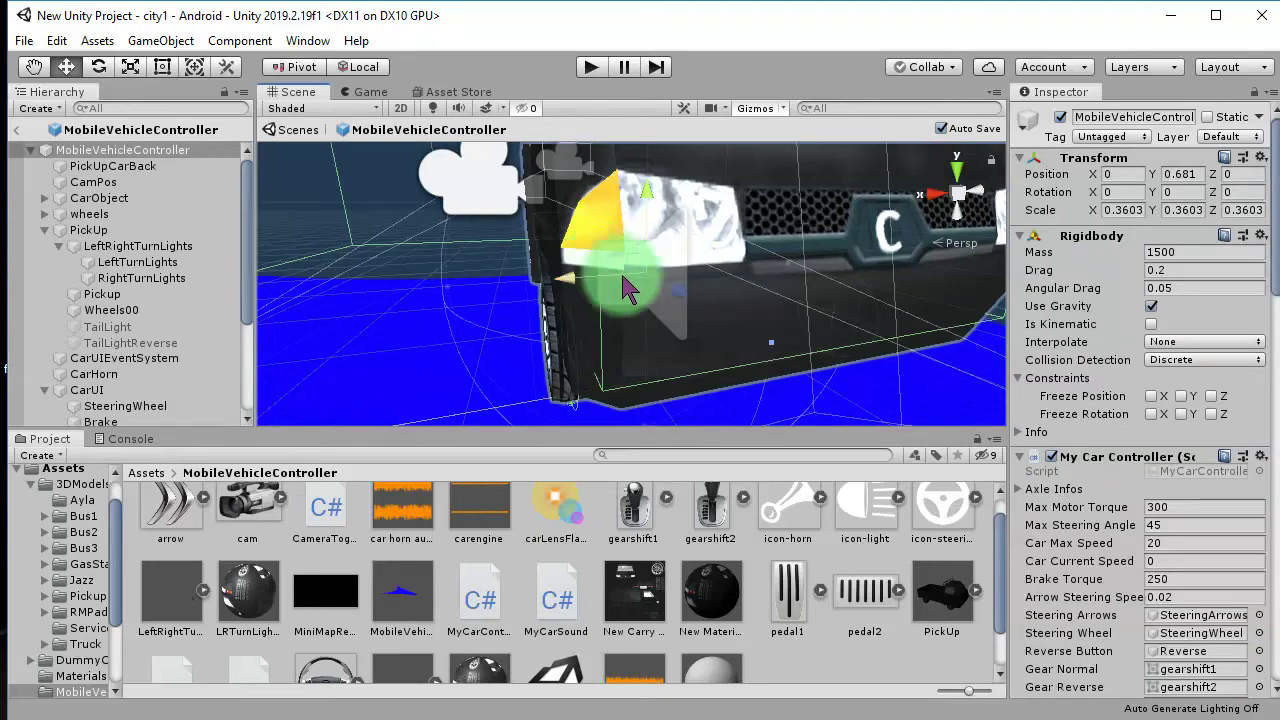
pyautogui.click(117, 279)
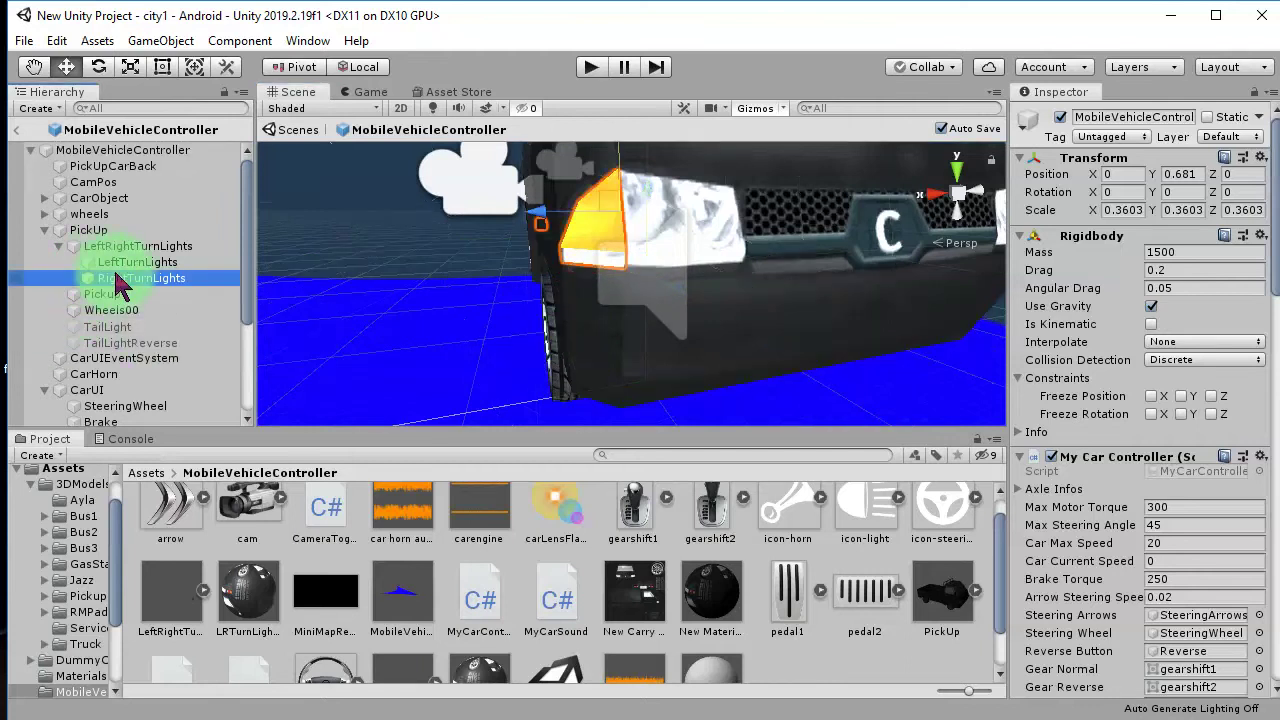
pyautogui.scroll(-6, 814, 312)
pyautogui.keyDown('alt'); pyautogui.moveTo(812, 316); pyautogui.dragTo(862, 322); pyautogui.keyUp('alt')
pyautogui.scroll(5, 487, 327)
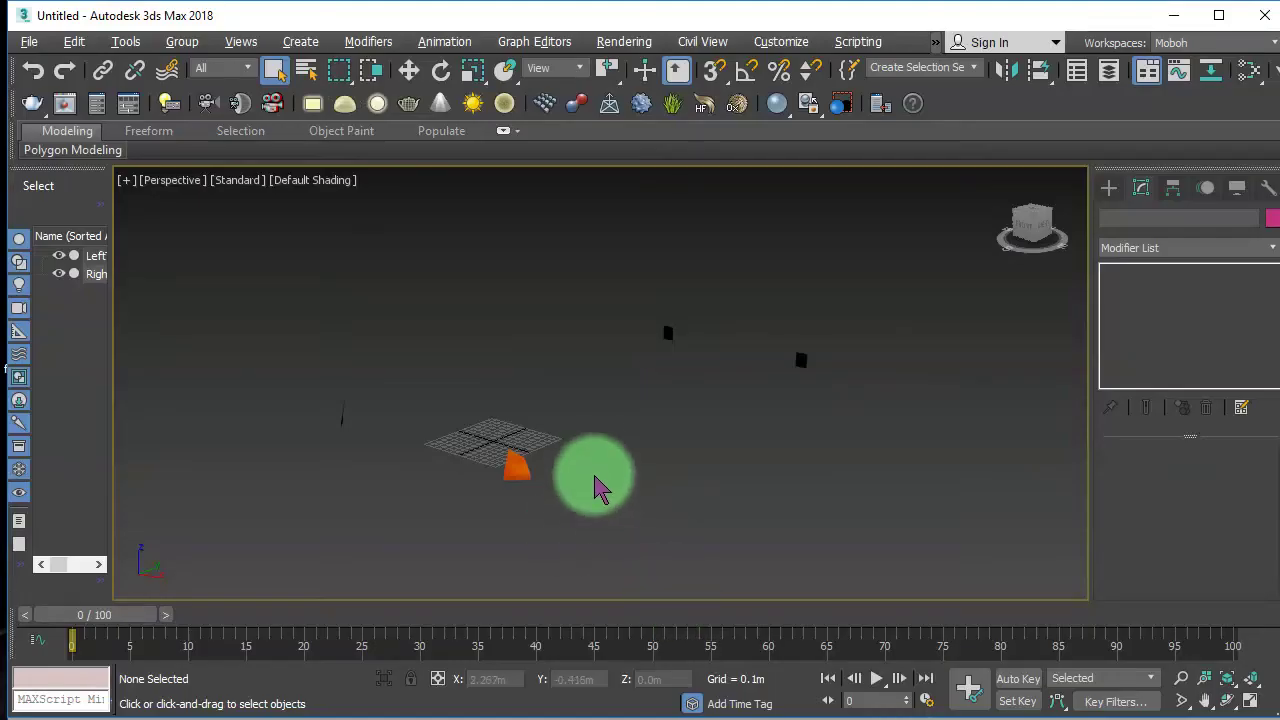
# - Examine the turn light meshes in 3ds Max and compare them with the pickup's right front lamp in Unity
pyautogui.click(1227, 700)
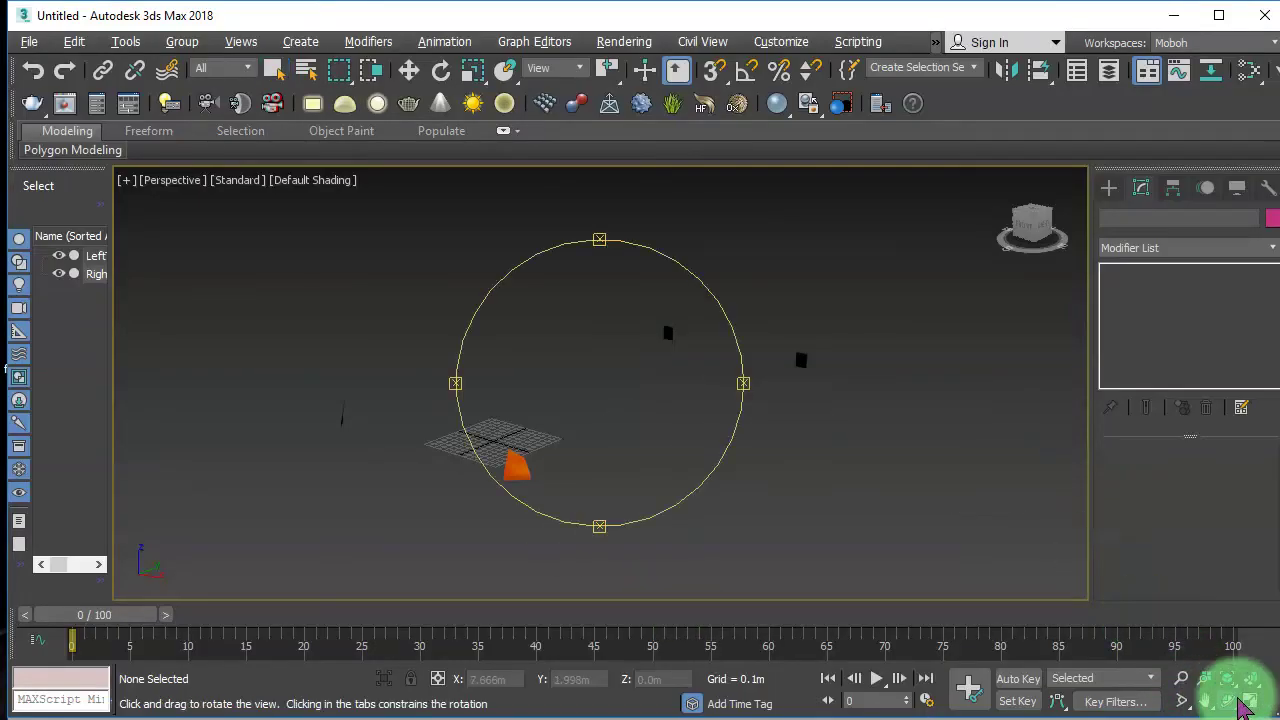
pyautogui.moveTo(679, 420); pyautogui.dragTo(804, 393)
pyautogui.moveTo(610, 444); pyautogui.dragTo(1001, 407)
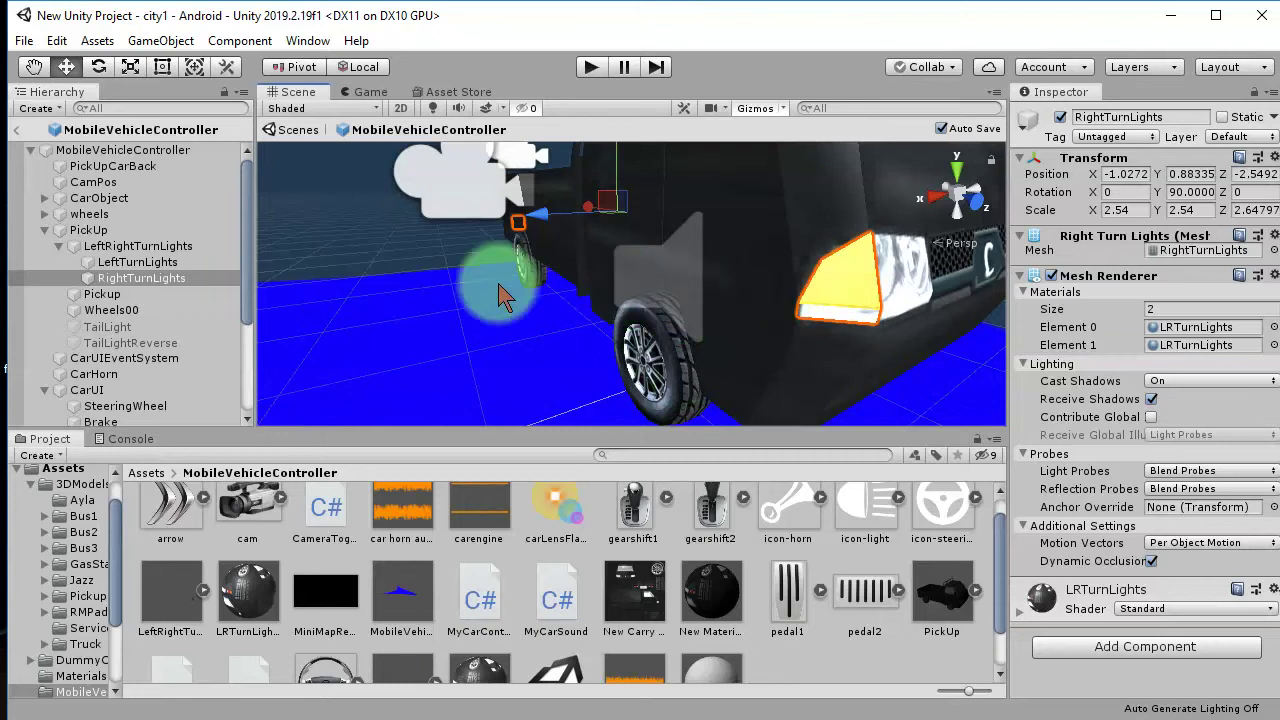
pyautogui.click(878, 320)
pyautogui.click(859, 319)
pyautogui.moveTo(613, 165); pyautogui.dragTo(600, 234)
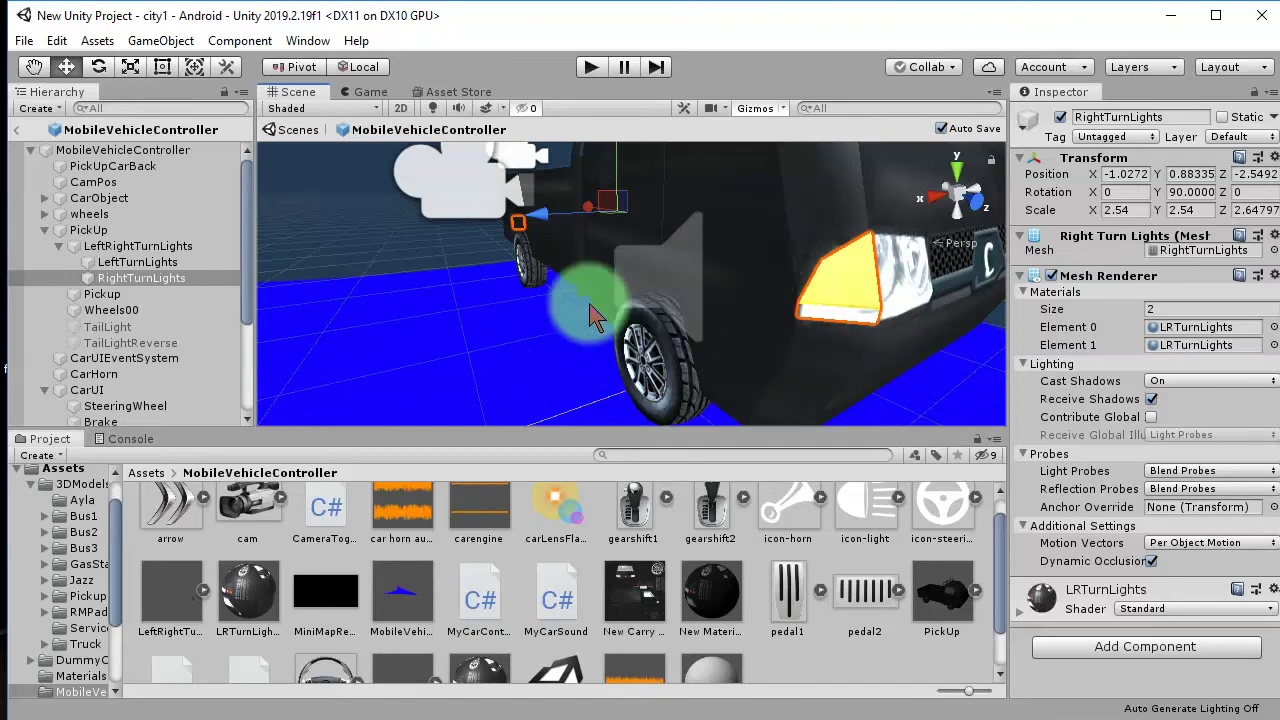
# - Move the LeftRightTurnLights group along Z to about 1.12 and check the fit of the rear turn lights
pyautogui.click(150, 249)
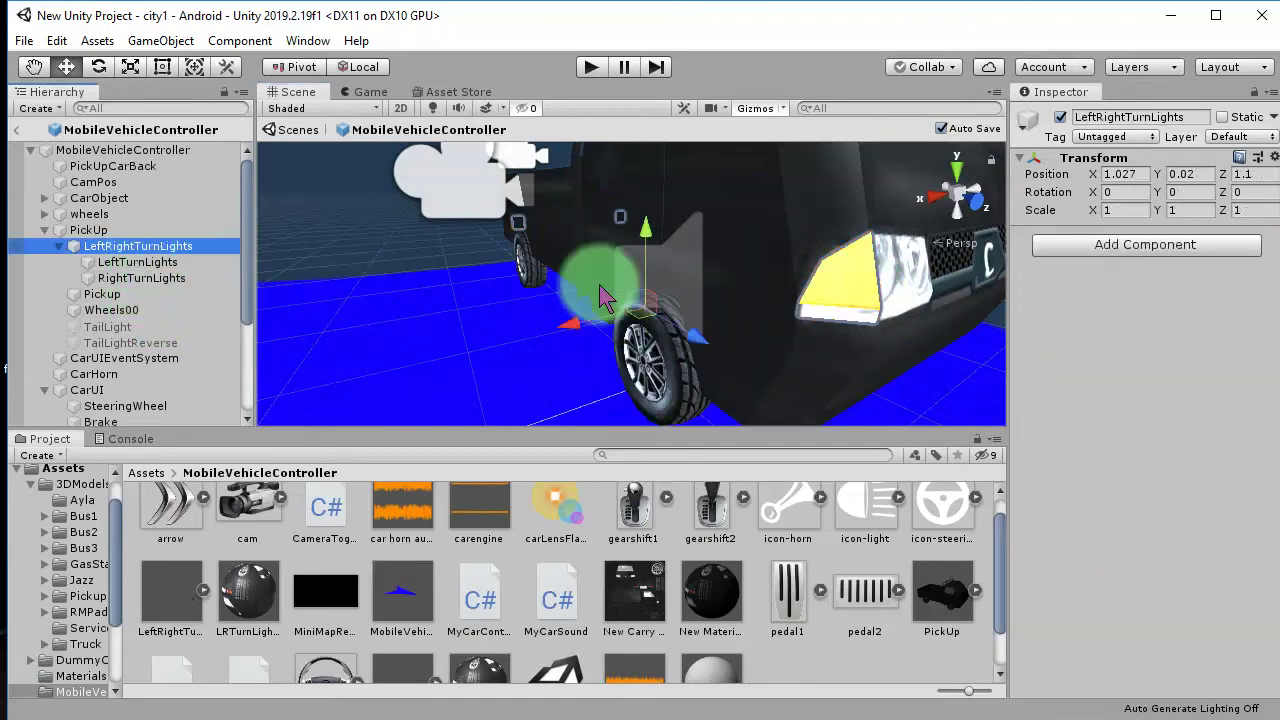
pyautogui.keyDown('alt'); pyautogui.moveTo(430, 306); pyautogui.dragTo(412, 270); pyautogui.keyUp('alt')
pyautogui.scroll(-2, 705, 328)
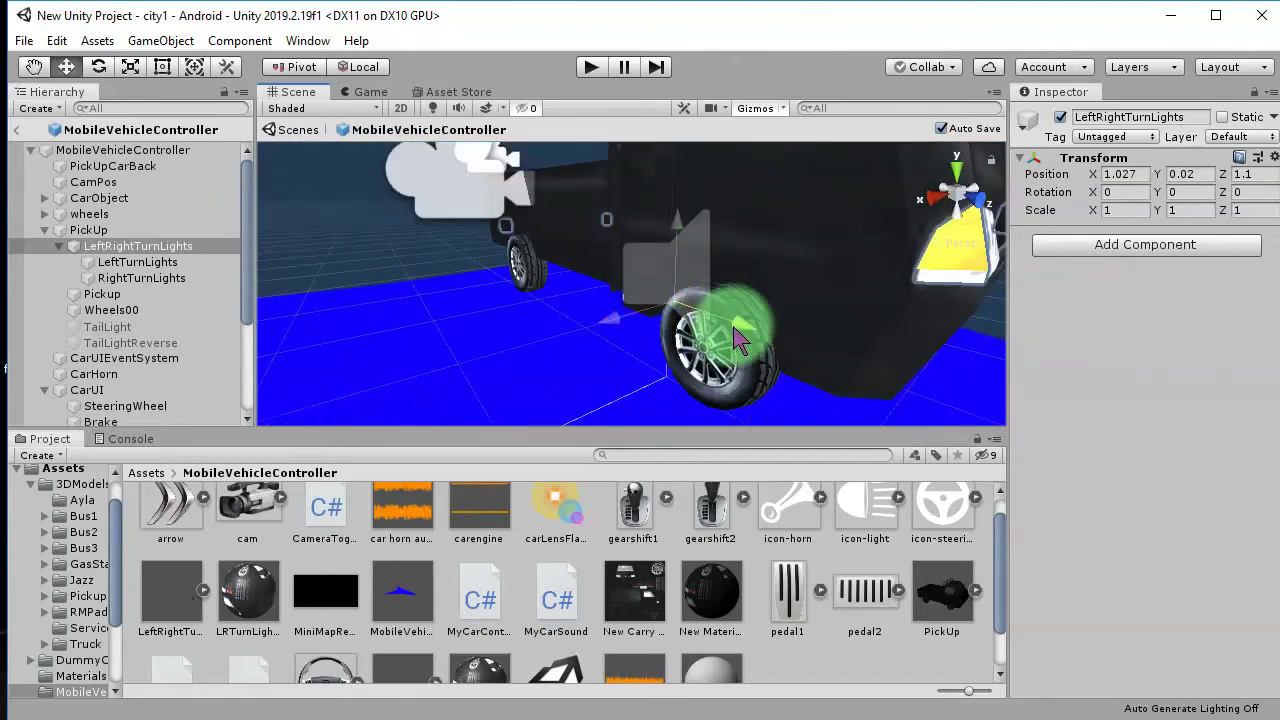
pyautogui.moveTo(738, 338); pyautogui.dragTo(739, 340)
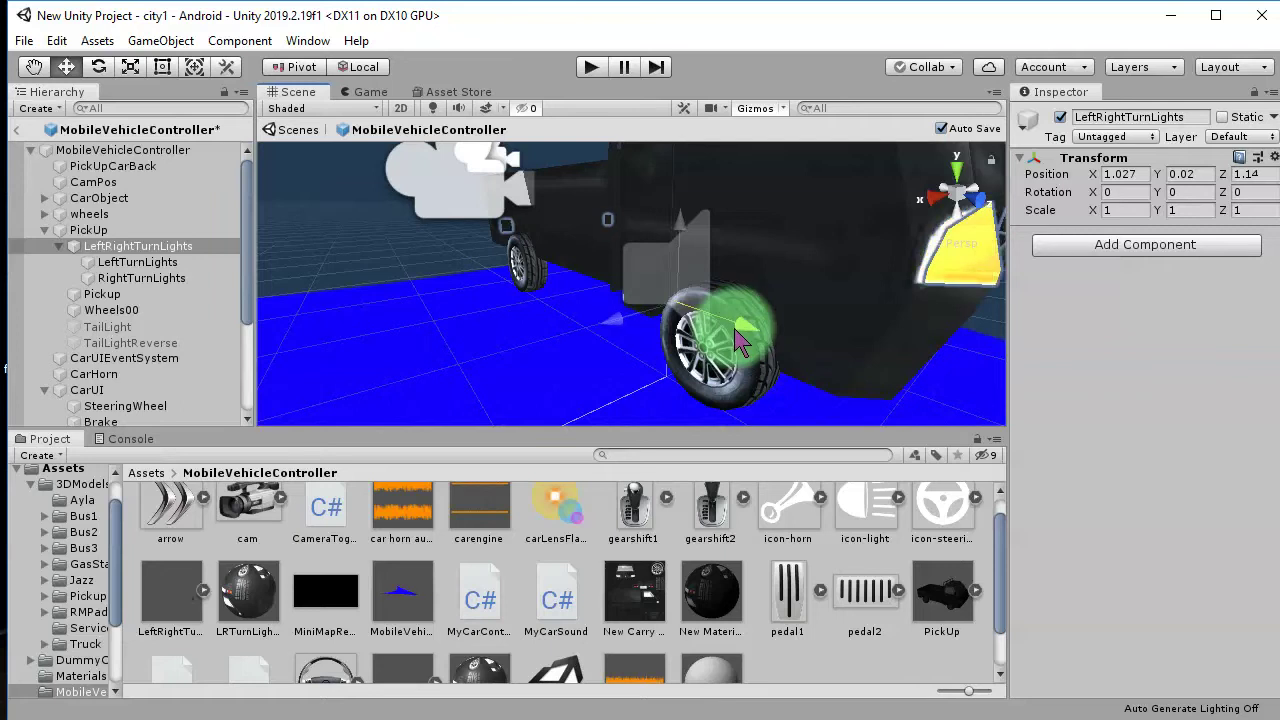
pyautogui.keyDown('alt'); pyautogui.moveTo(897, 343); pyautogui.dragTo(591, 289); pyautogui.keyUp('alt')
pyautogui.scroll(2, 645, 275)
pyautogui.scroll(1, 645, 318)
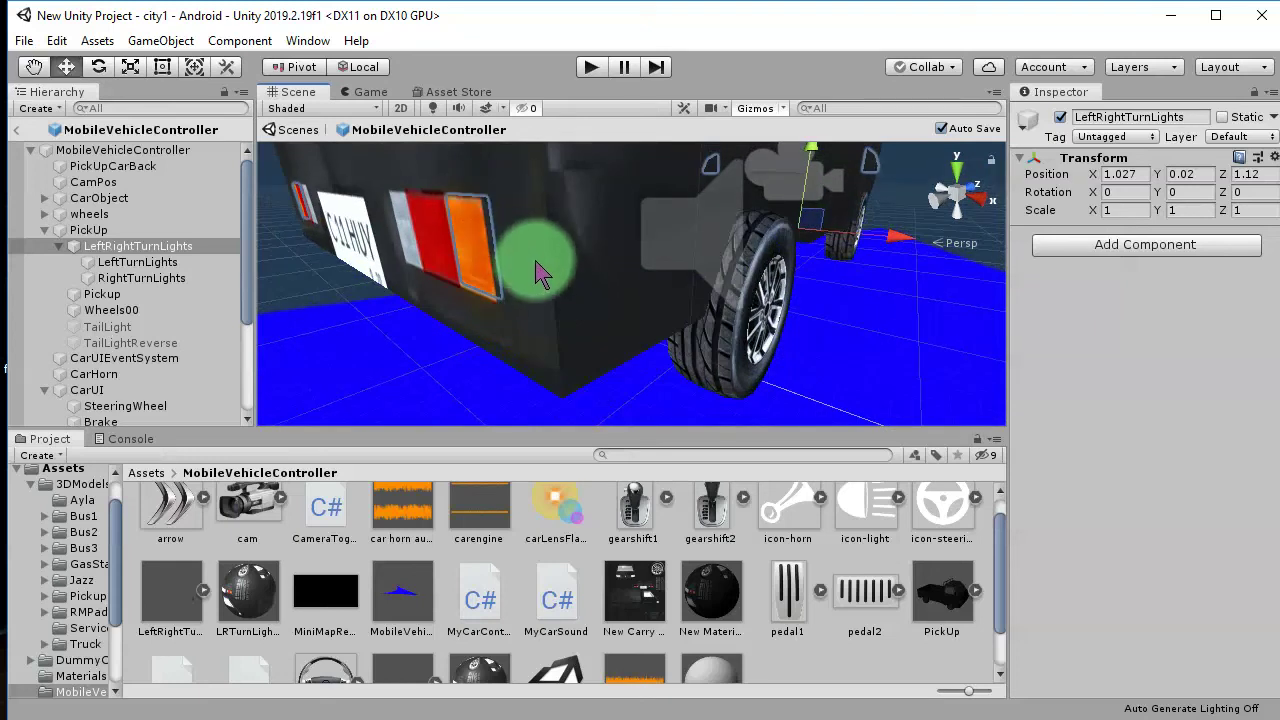
pyautogui.keyDown('alt'); pyautogui.moveTo(585, 300); pyautogui.dragTo(510, 350); pyautogui.keyUp('alt')
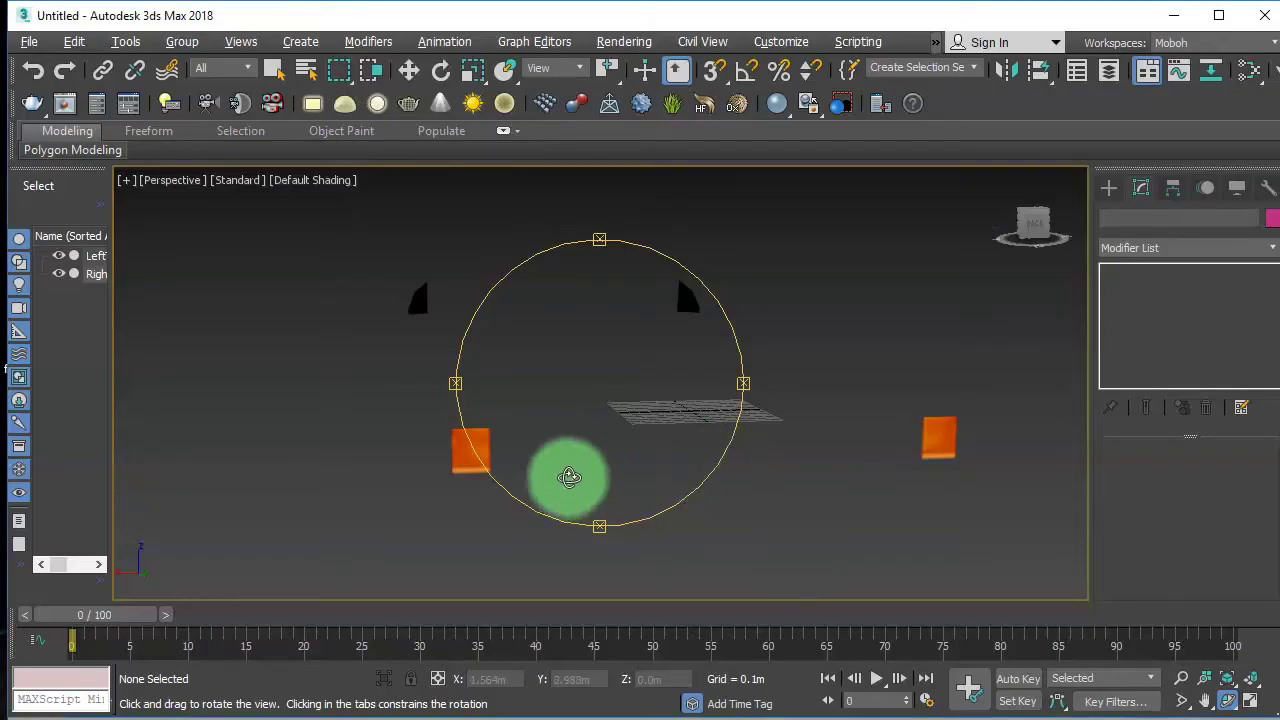
# - In 3ds Max, select the rear lamp polygons of LeftTurnLights and move them along Y to about 4.81 m
pyautogui.rightClick(545, 460)
pyautogui.click(465, 447)
pyautogui.click(1207, 477)
pyautogui.click(453, 435)
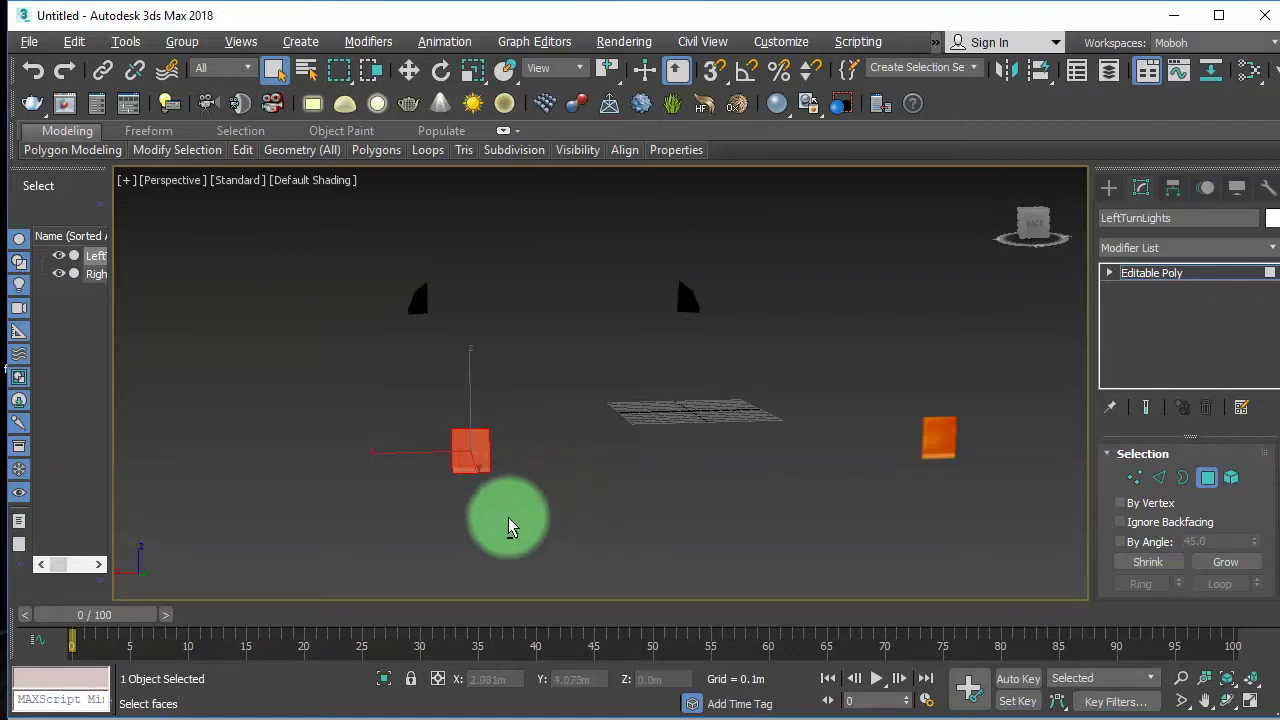
pyautogui.moveTo(404, 381); pyautogui.dragTo(606, 520)
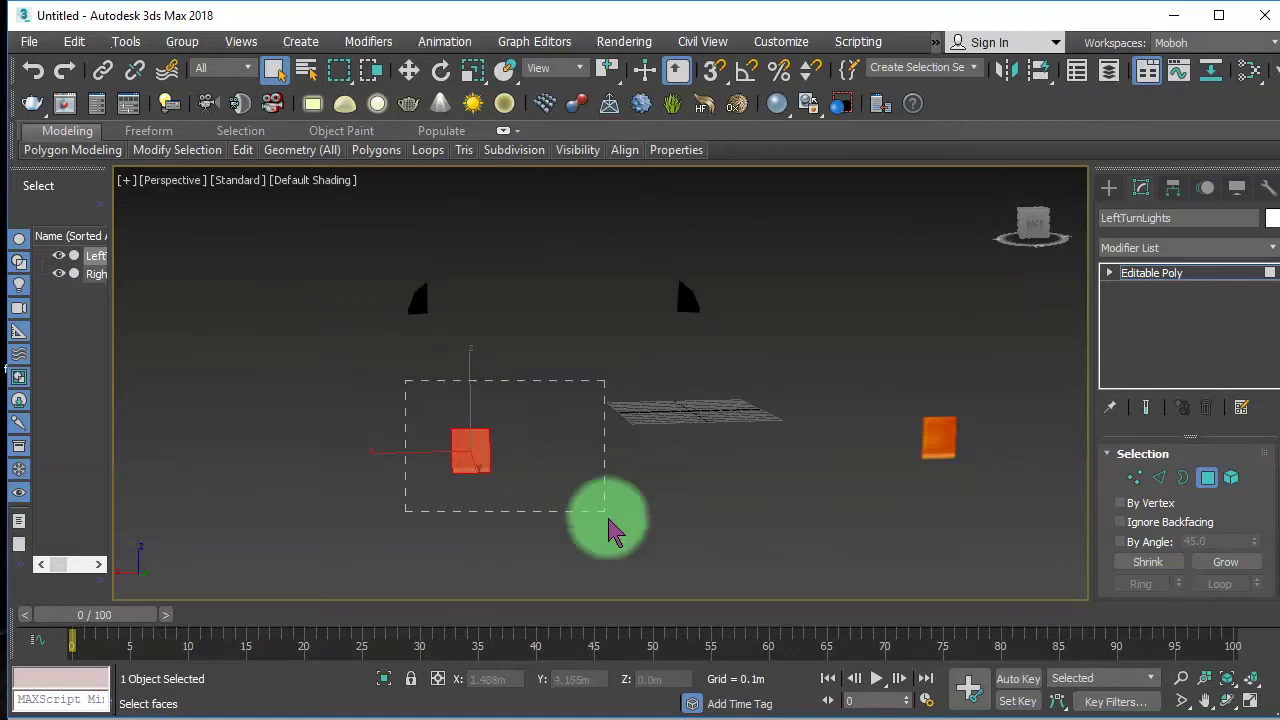
pyautogui.click(1228, 700)
pyautogui.moveTo(673, 431); pyautogui.dragTo(723, 434)
pyautogui.rightClick(706, 449)
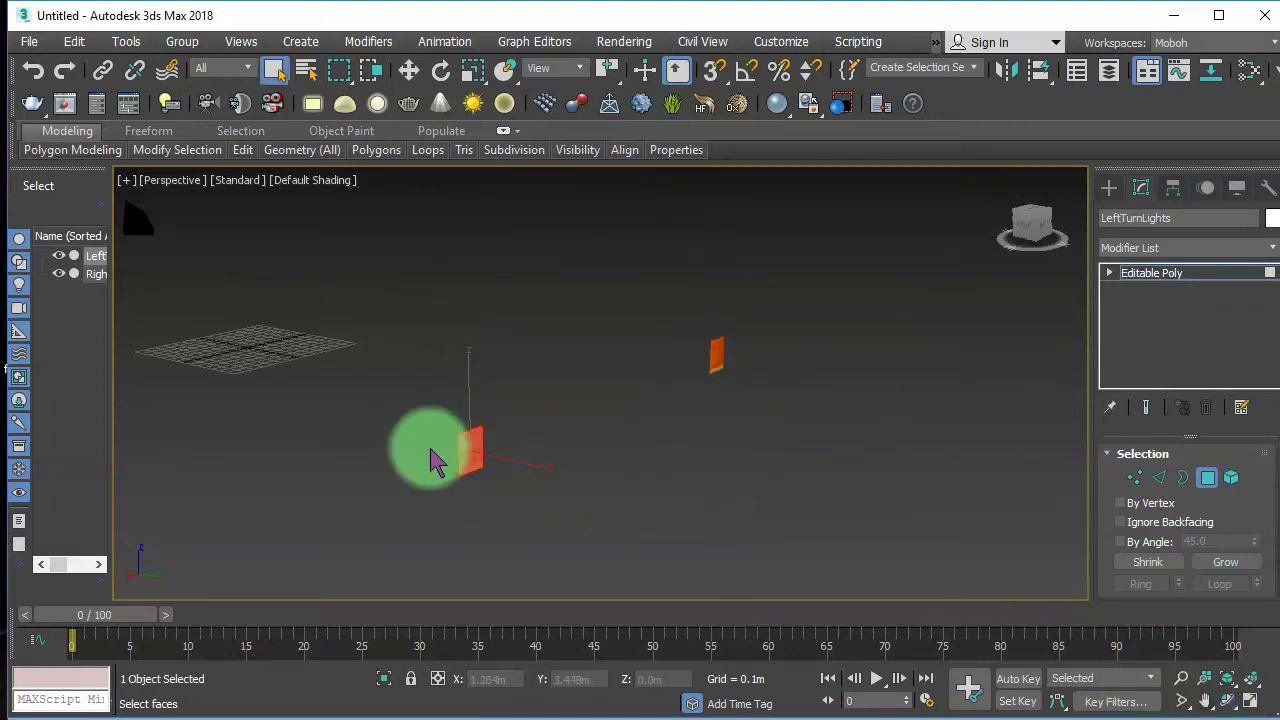
pyautogui.rightClick(302, 355)
pyautogui.click(340, 369)
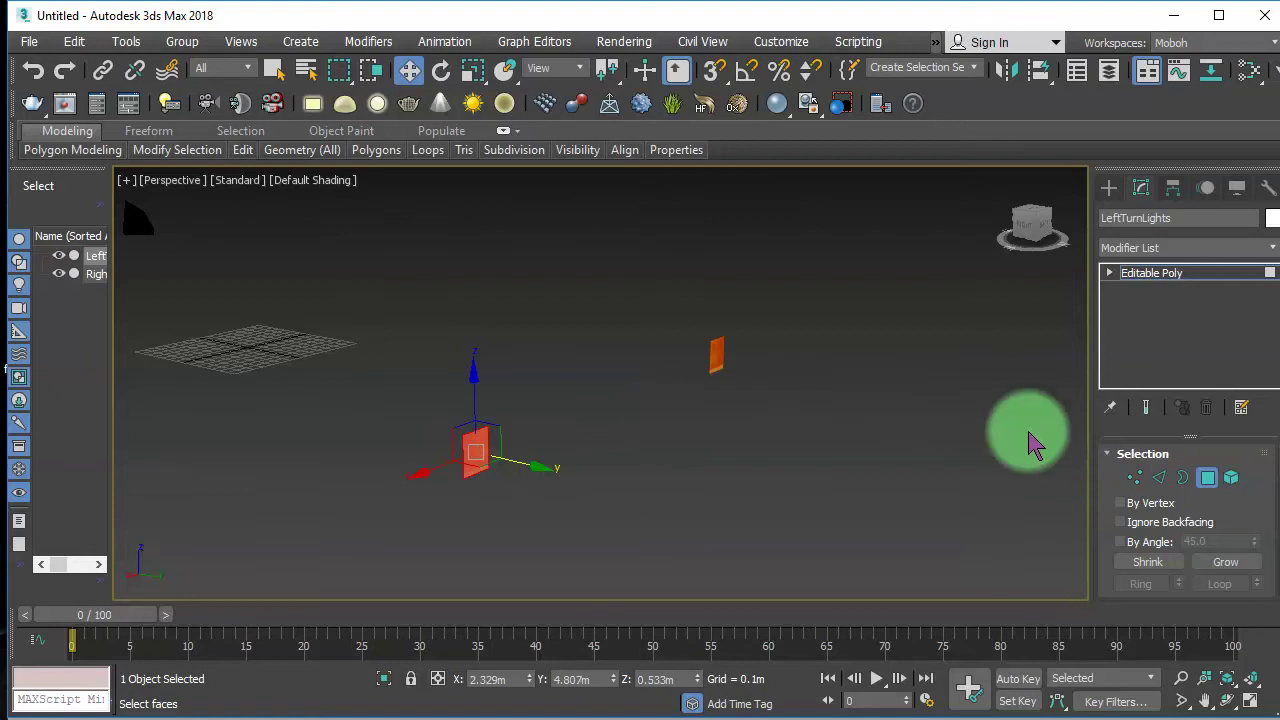
pyautogui.click(1210, 478)
# - Select the rear lamp polygons of RightTurnLights and move them along Y to about 4.78 m
pyautogui.click(716, 355)
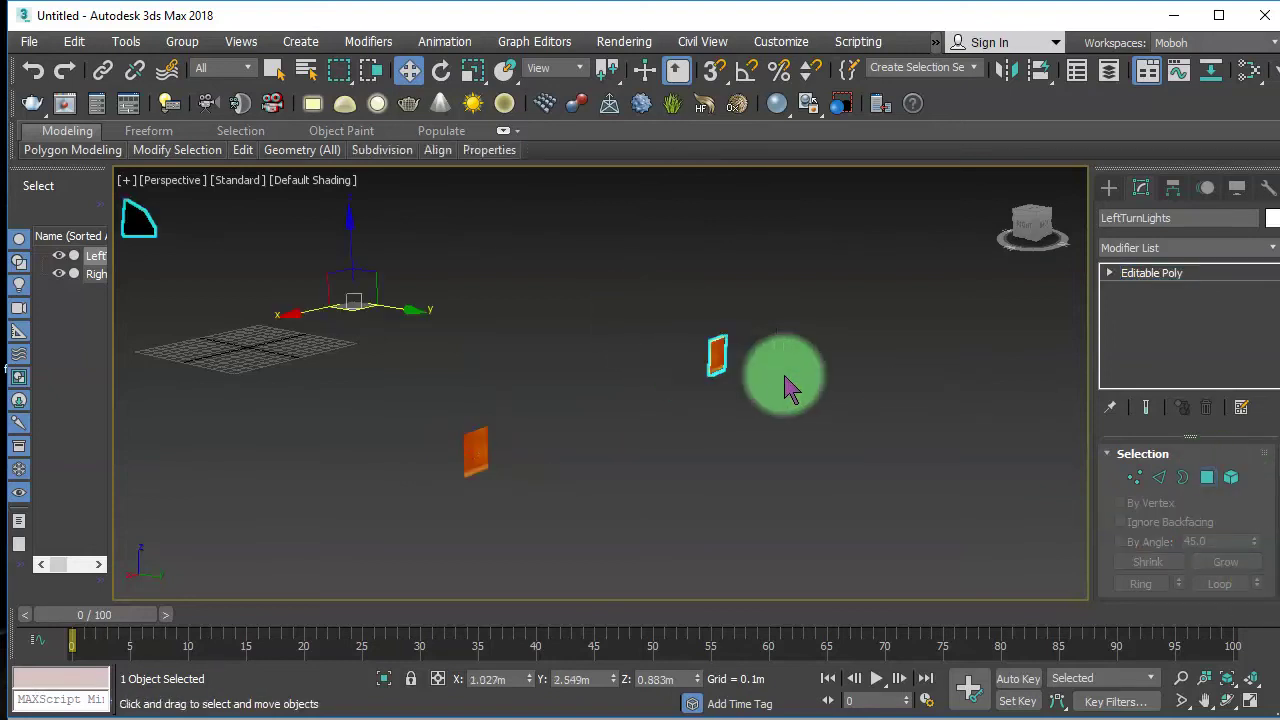
pyautogui.click(1207, 478)
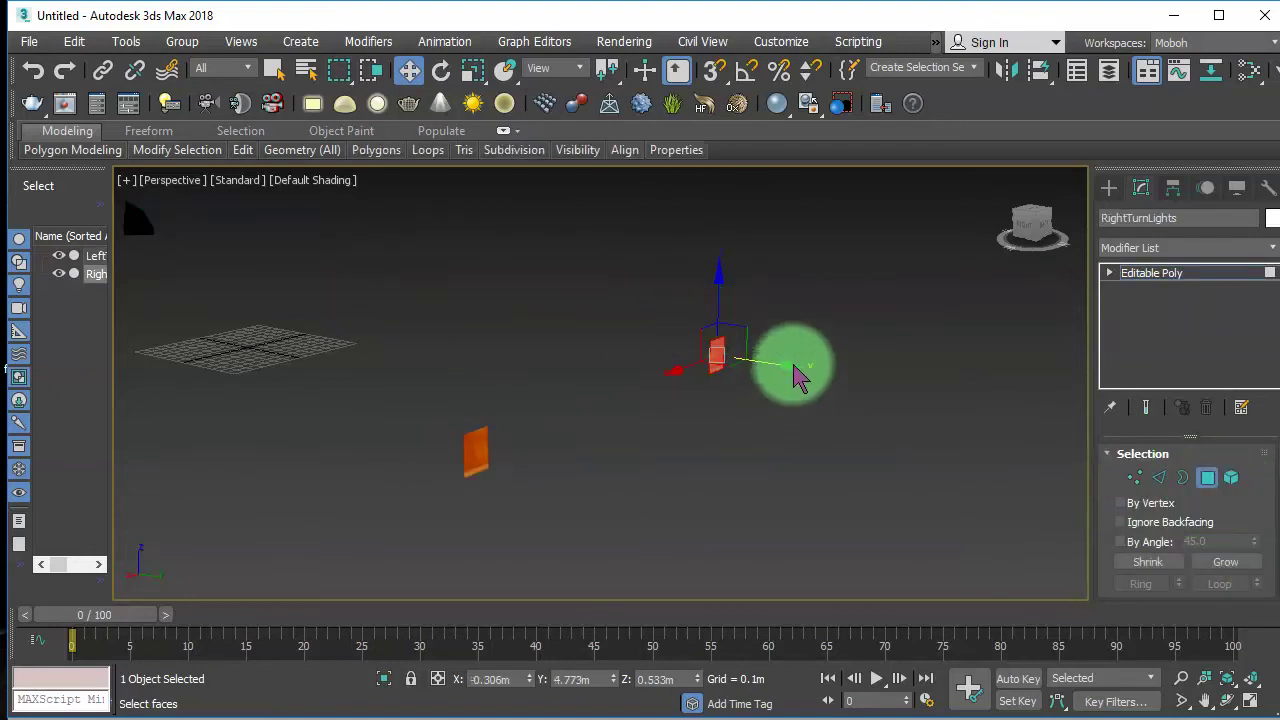
pyautogui.press('z')
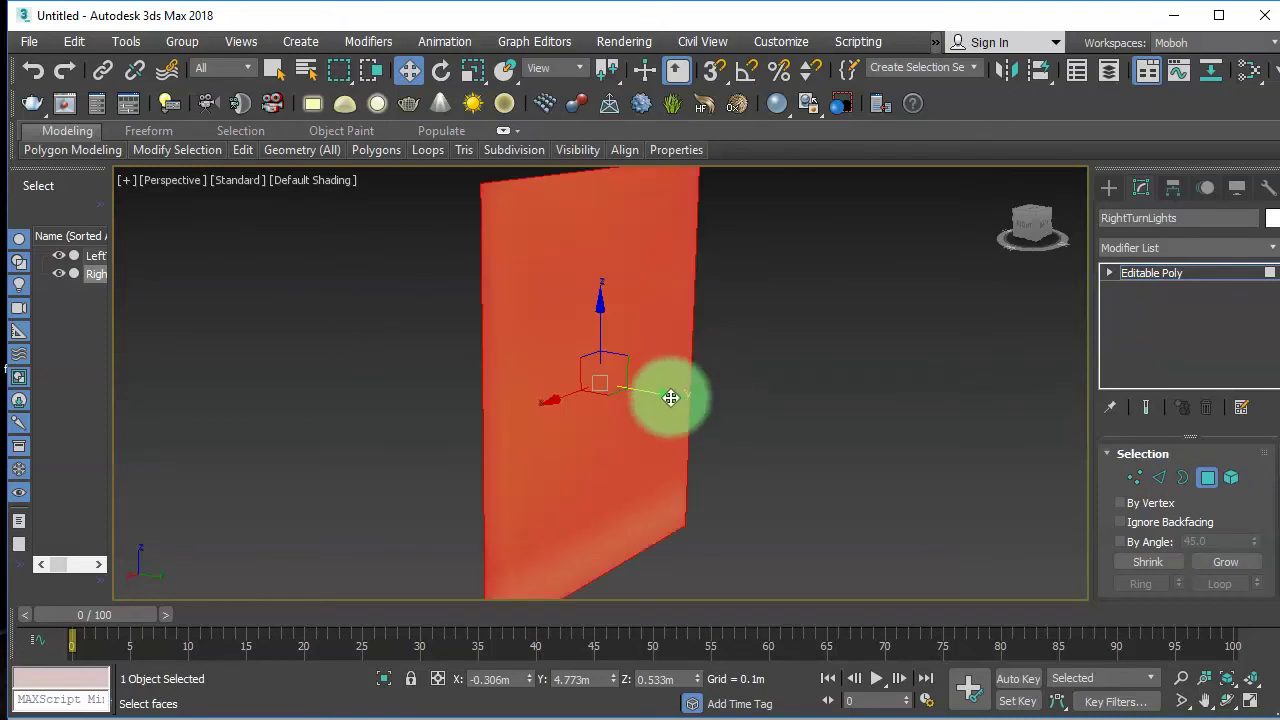
pyautogui.scroll(-10, 672, 395)
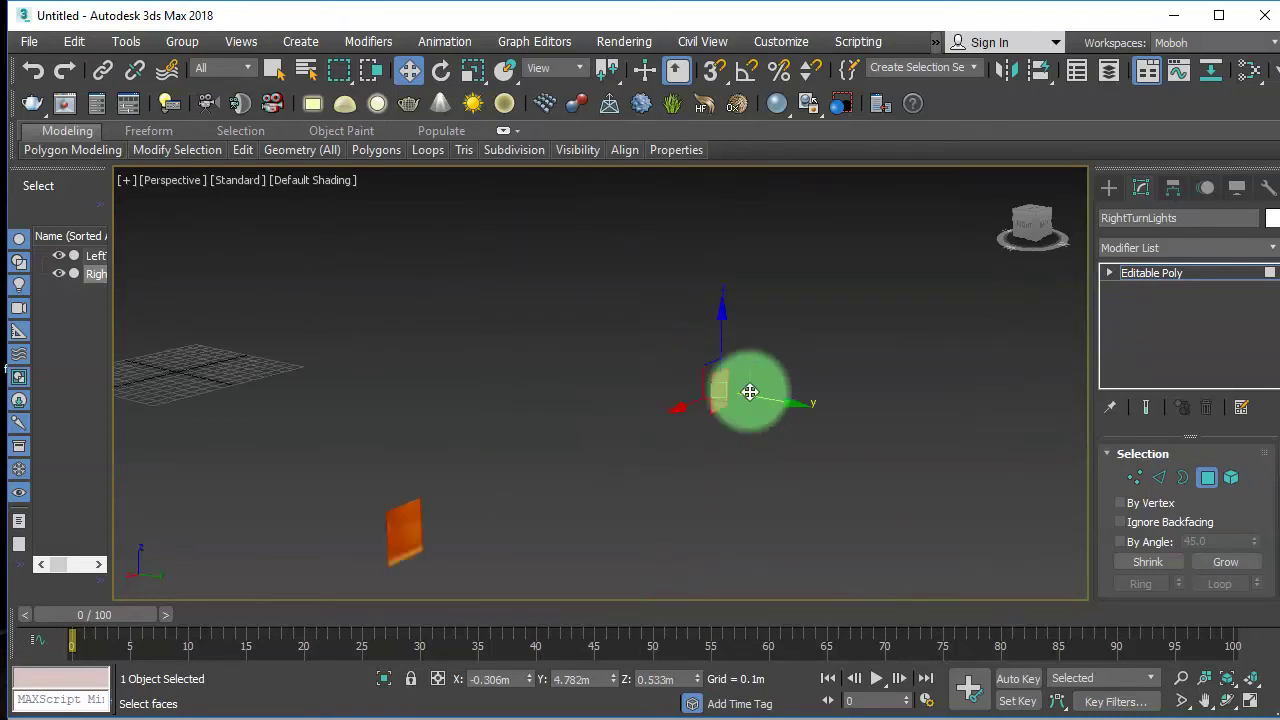
pyautogui.click(1165, 275)
# - Export both selected turn light objects, overwriting LeftRightTurnLights.FBX in the MobileVehicleController assets folder
pyautogui.hotkey('ctrl', 's')
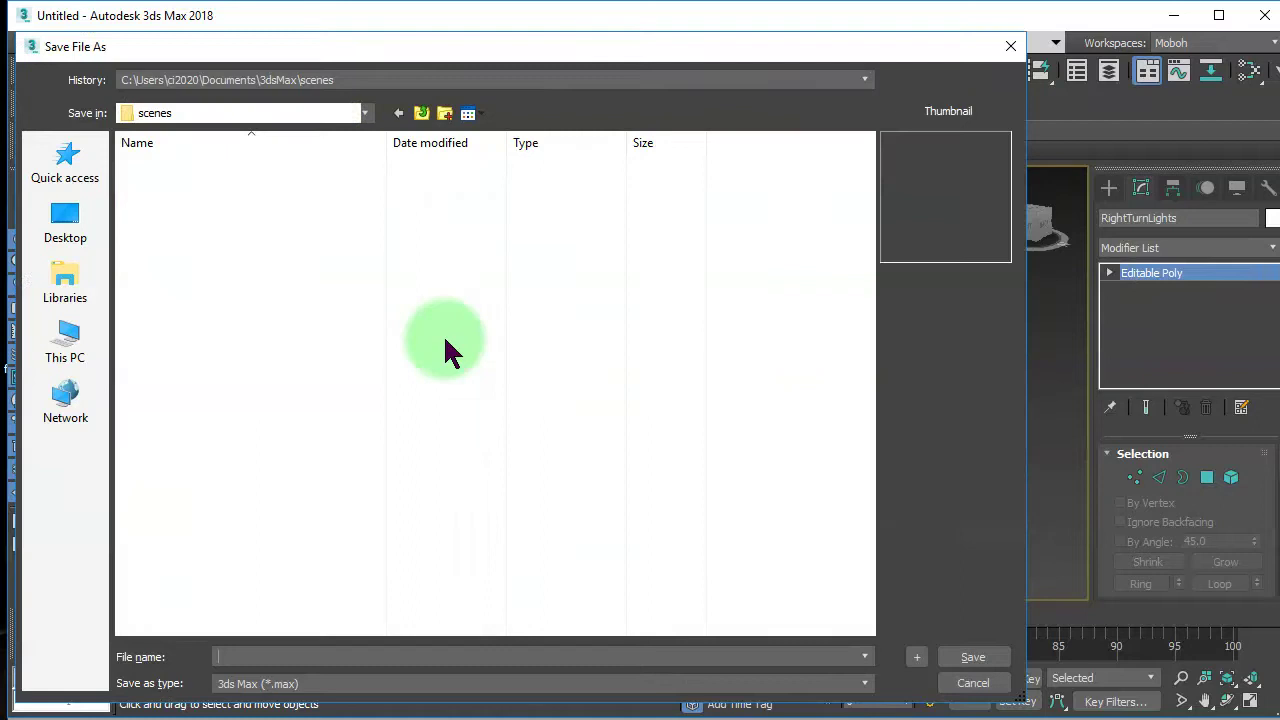
pyautogui.press('Escape')
pyautogui.moveTo(874, 537); pyautogui.dragTo(206, 206)
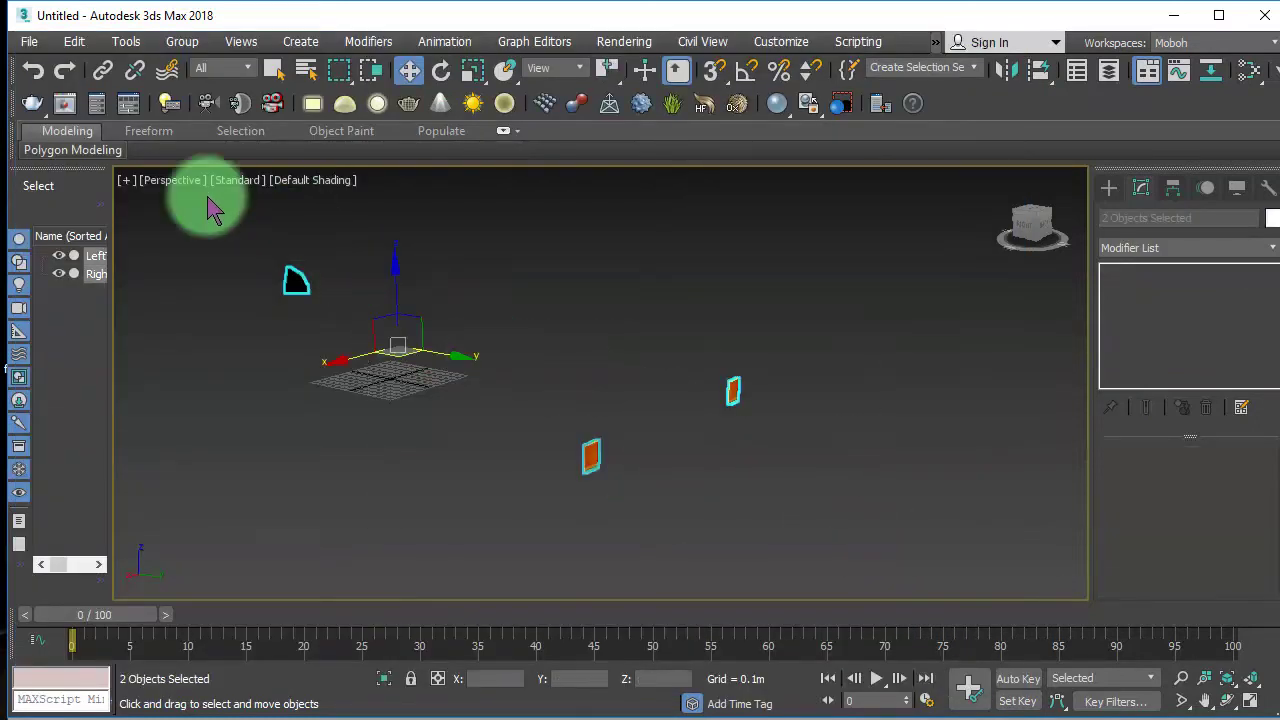
pyautogui.click(28, 42)
pyautogui.moveTo(114, 337)
pyautogui.click(314, 349)
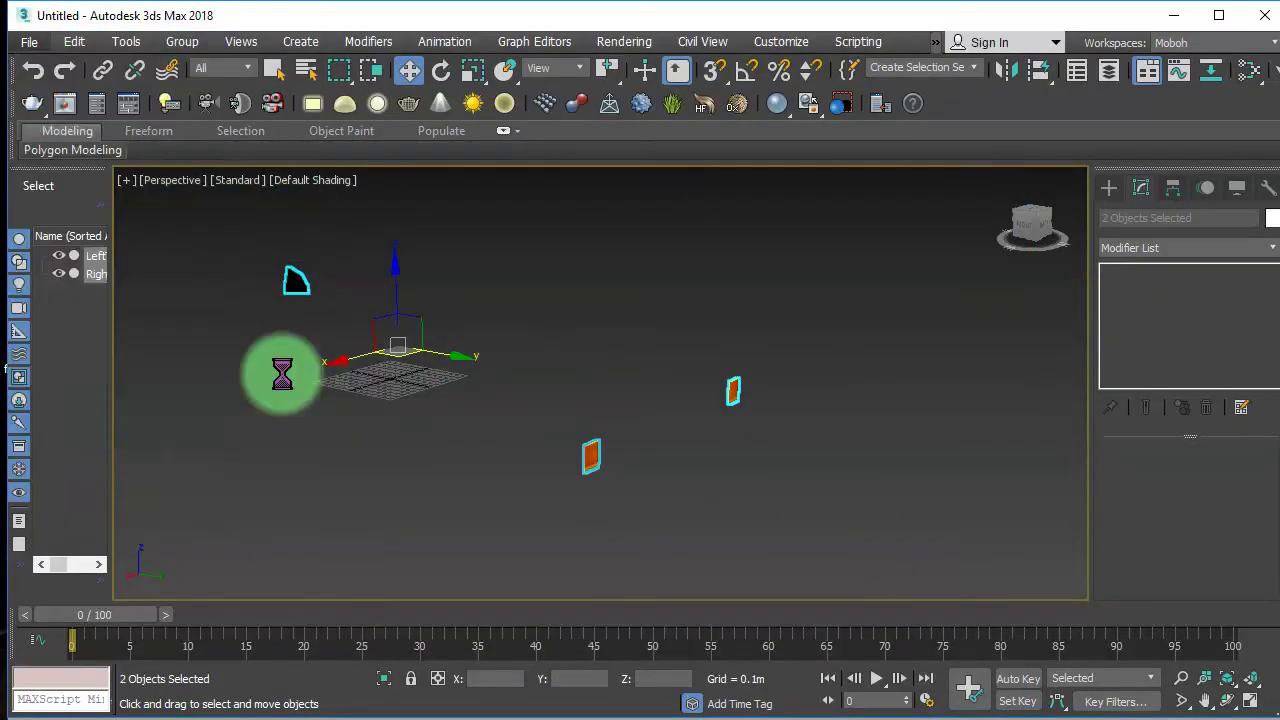
pyautogui.doubleClick(197, 171)
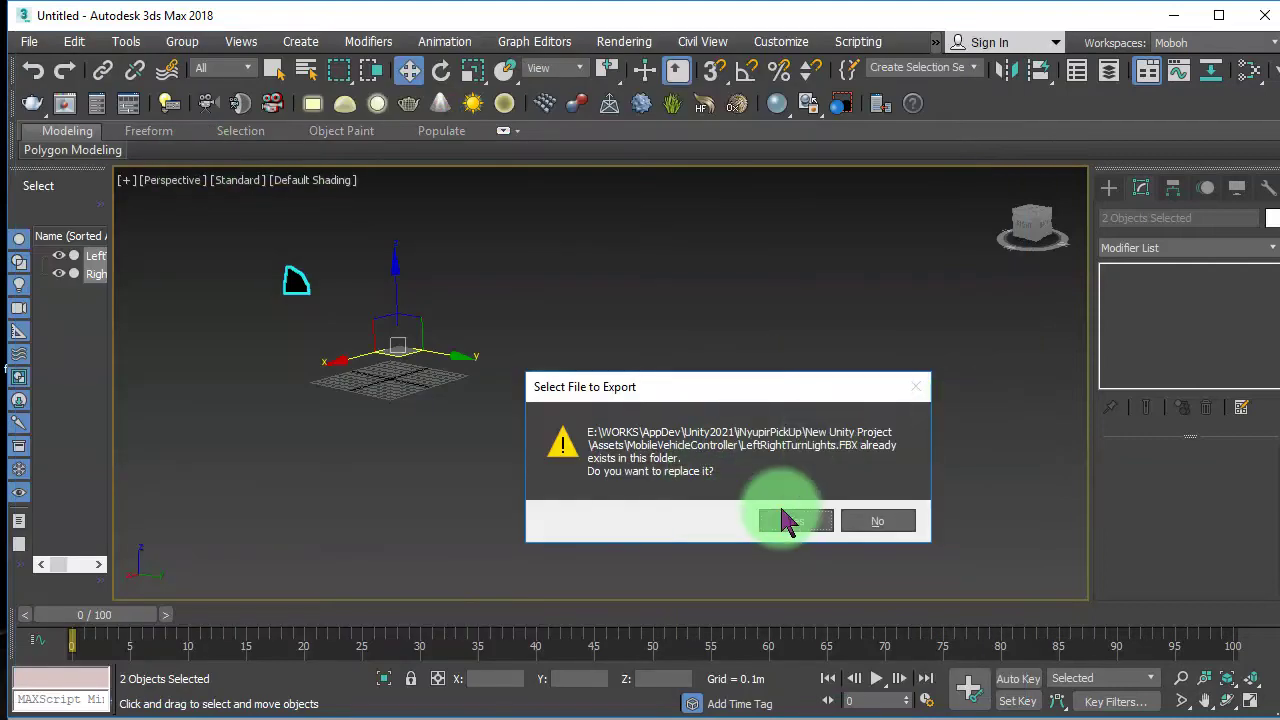
pyautogui.click(796, 521)
pyautogui.click(878, 702)
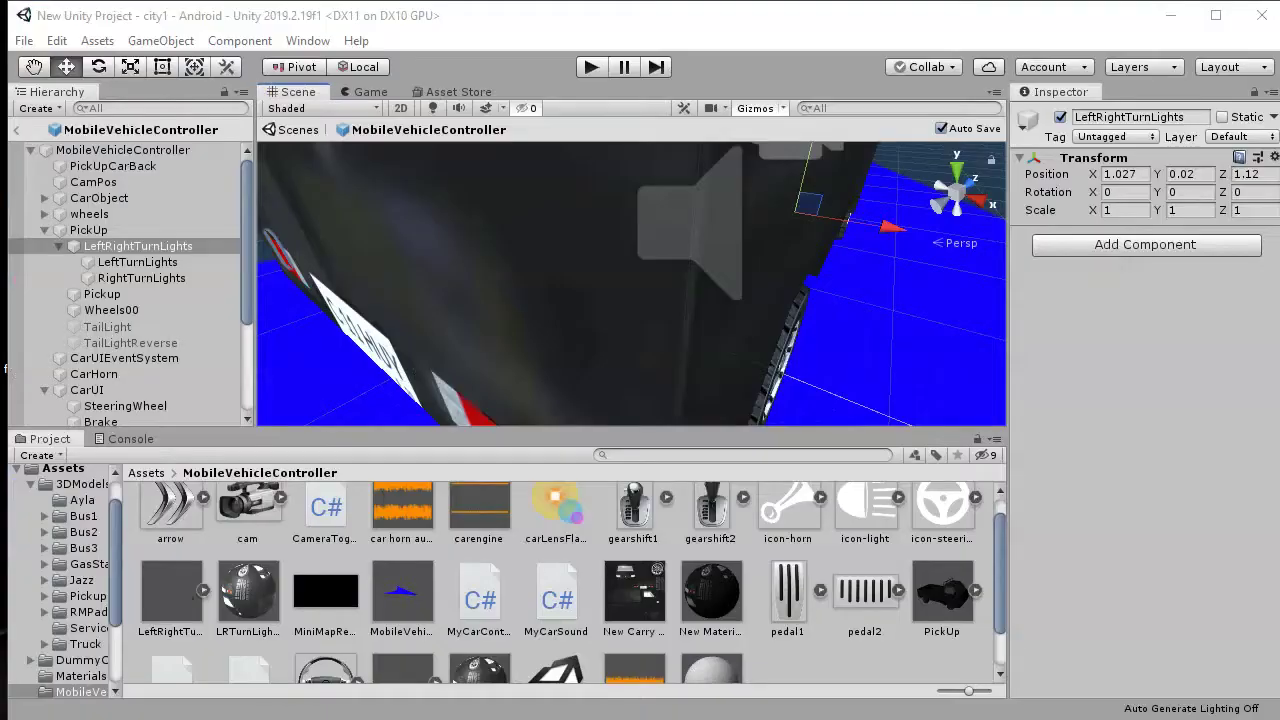
# - Return to Unity and examine the reimported turn lights at the pickup's rear and front
pyautogui.moveTo(650, 412)
pyautogui.mouseDown(button='right')
pyautogui.moveTo(563, 343)
pyautogui.moveTo(533, 343)
pyautogui.mouseUp(button='right')
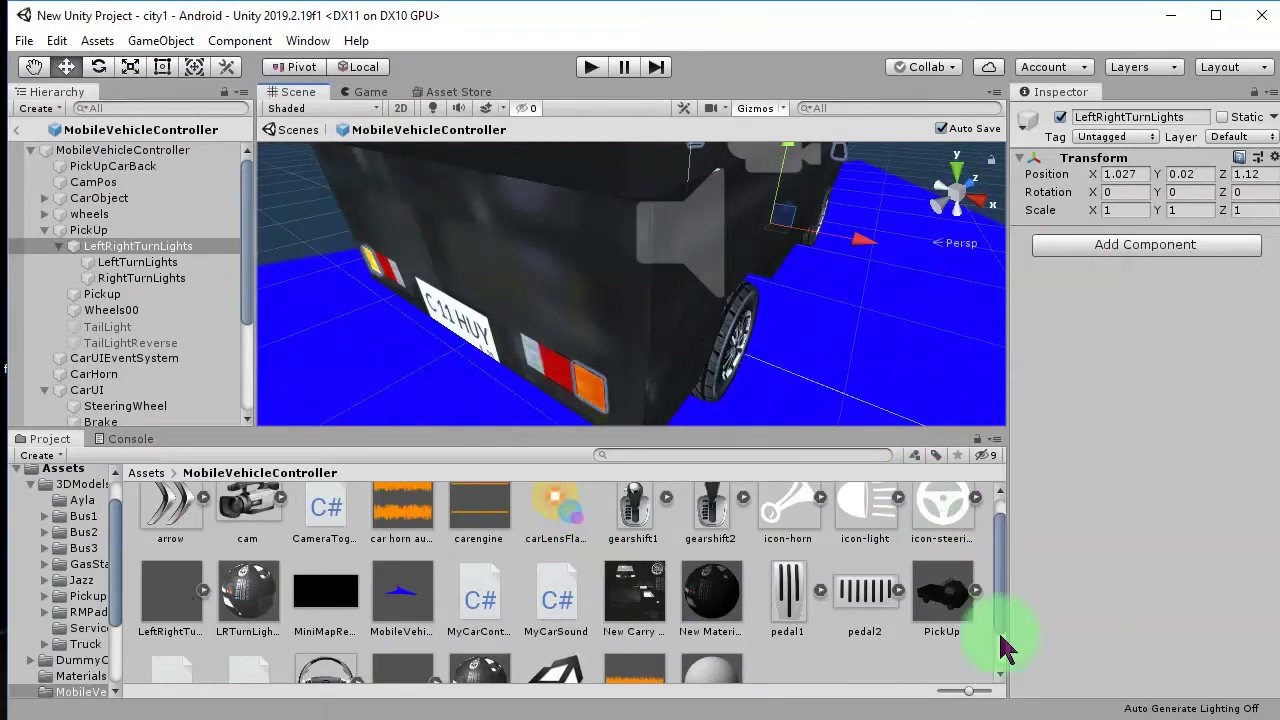
pyautogui.scroll(-3, 830, 360)
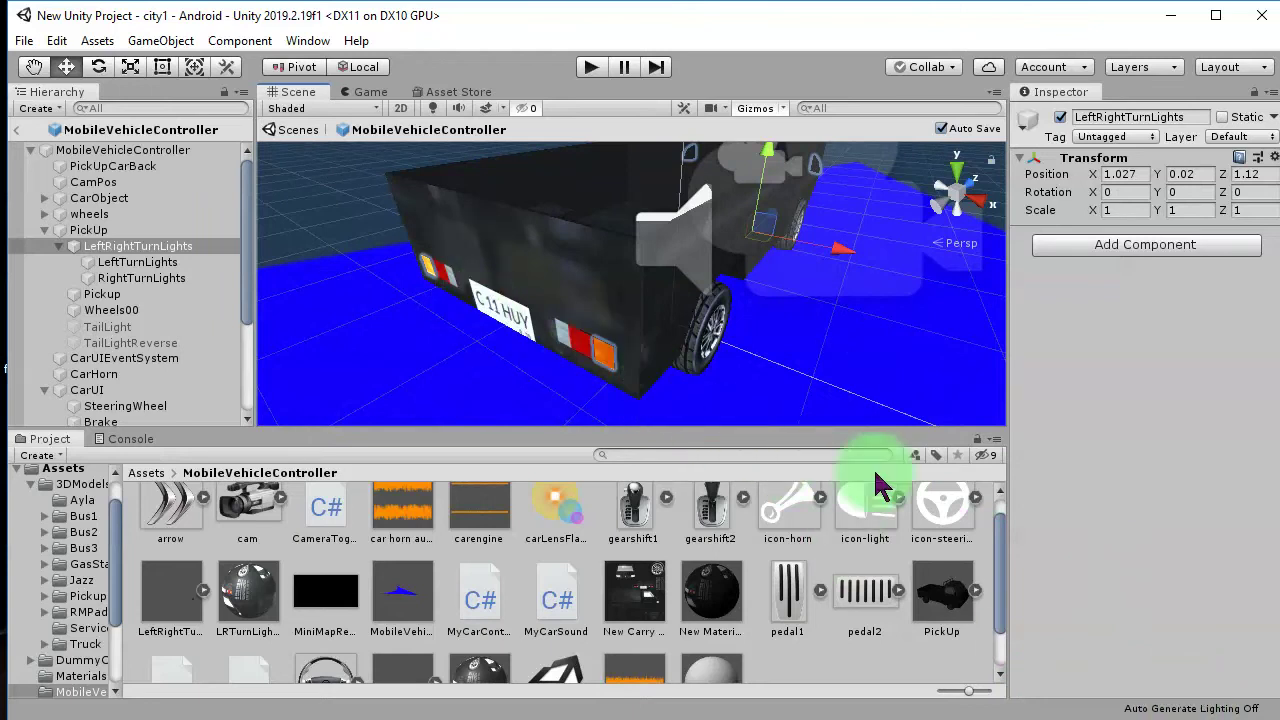
pyautogui.click(33, 66)
pyautogui.keyDown('alt'); pyautogui.moveTo(535, 281); pyautogui.dragTo(378, 248); pyautogui.keyUp('alt')
pyautogui.press('f')
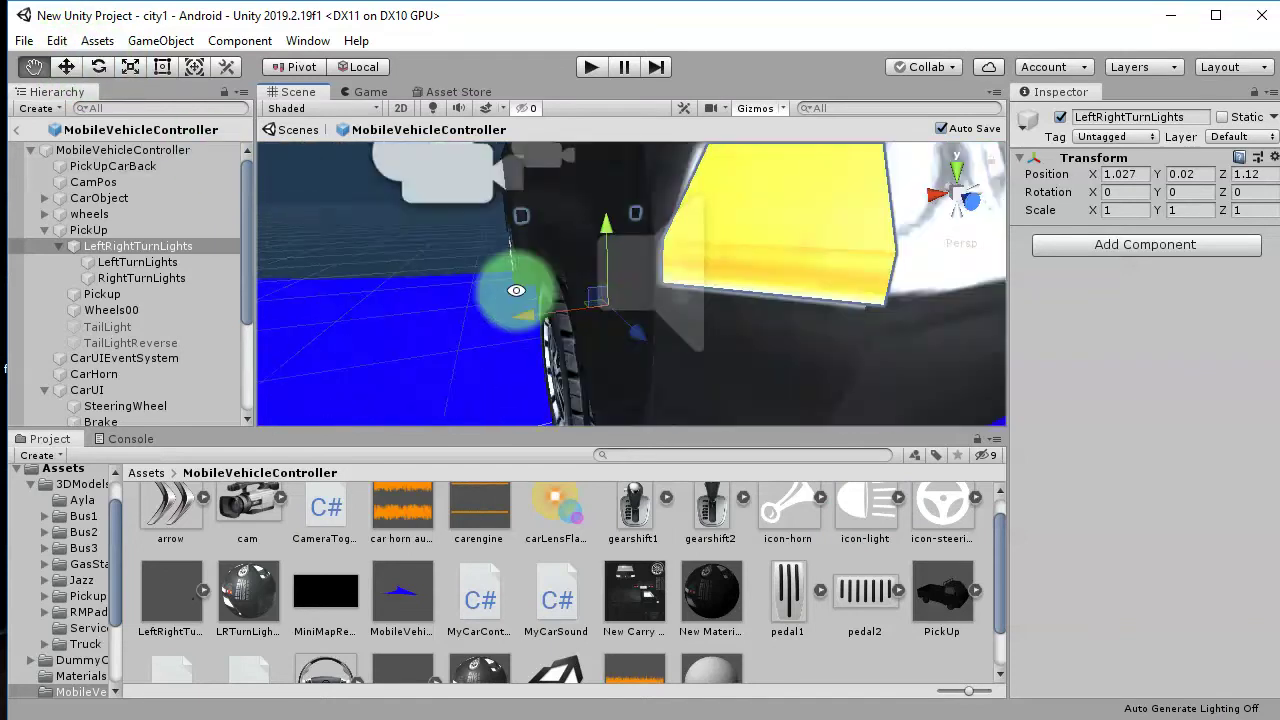
pyautogui.press('w')
pyautogui.keyDown('alt'); pyautogui.moveTo(643, 318); pyautogui.dragTo(823, 366); pyautogui.keyUp('alt')
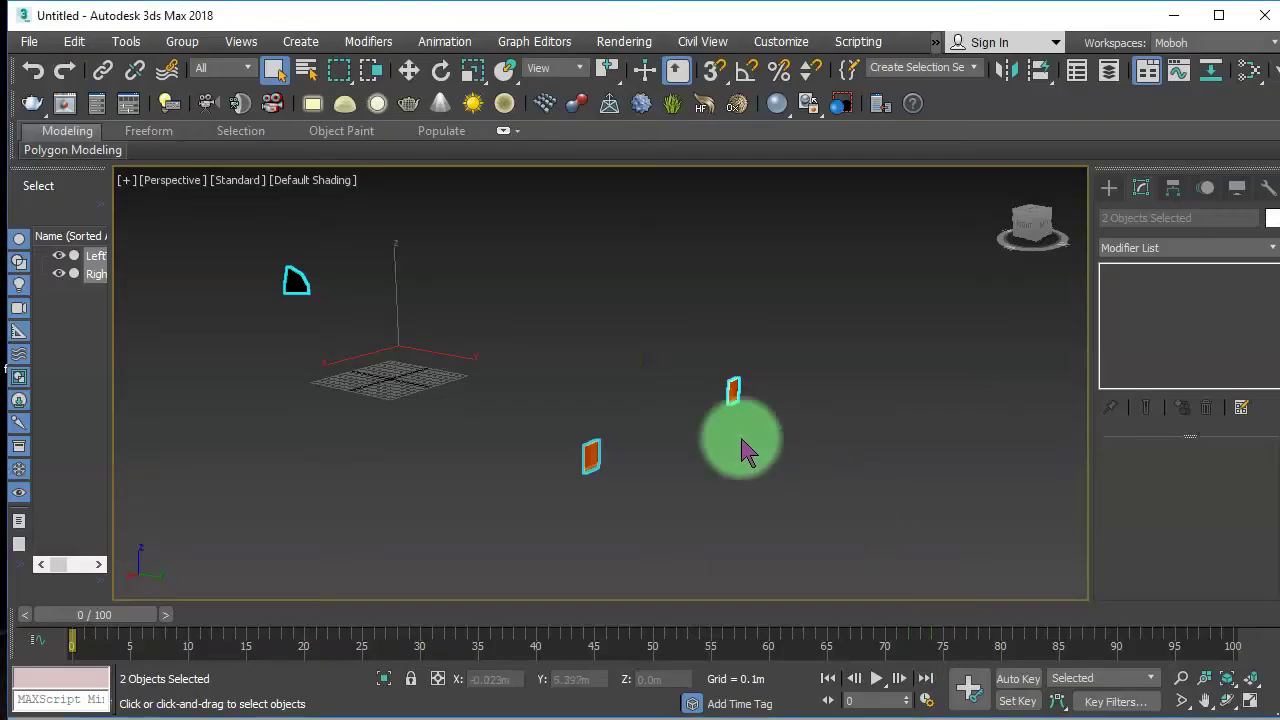
# - In 3ds Max, select the rear lamp polygon of RightTurnLights and move it along Y to about 4.81 m
pyautogui.moveTo(706, 438); pyautogui.dragTo(653, 457)
pyautogui.moveTo(706, 349); pyautogui.dragTo(757, 403)
pyautogui.press('z')
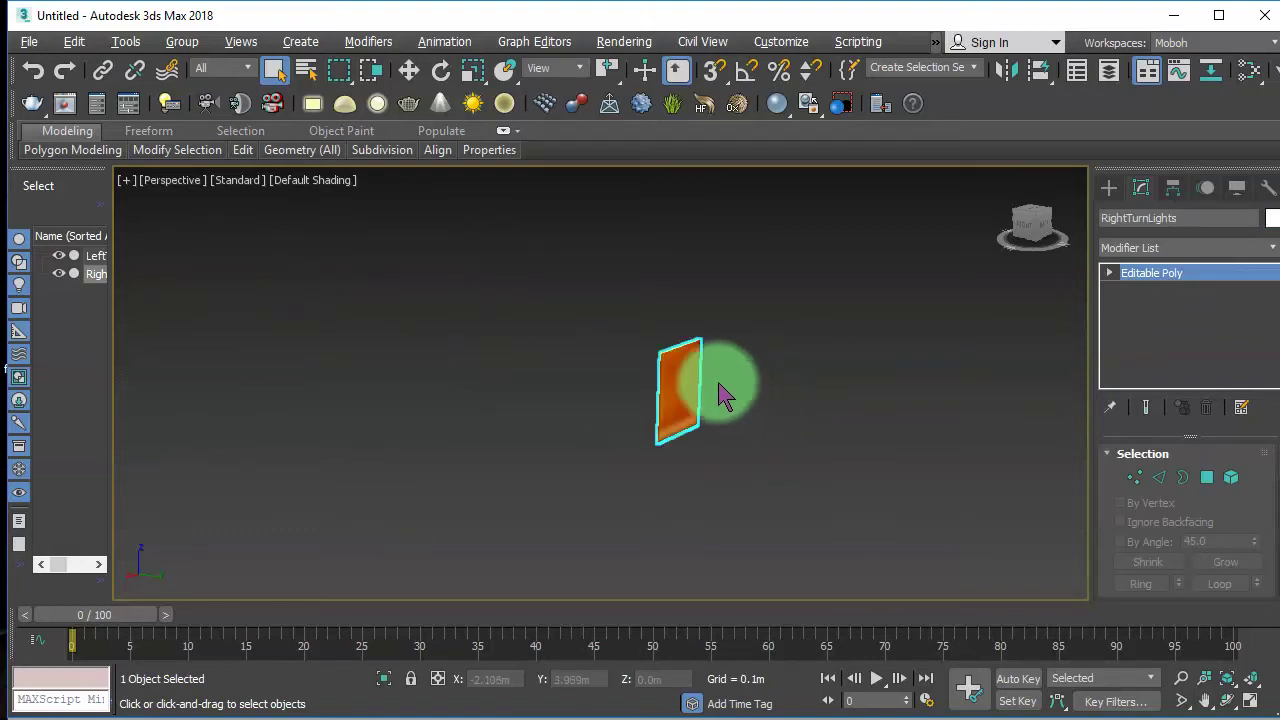
pyautogui.click(1205, 478)
pyautogui.click(690, 388)
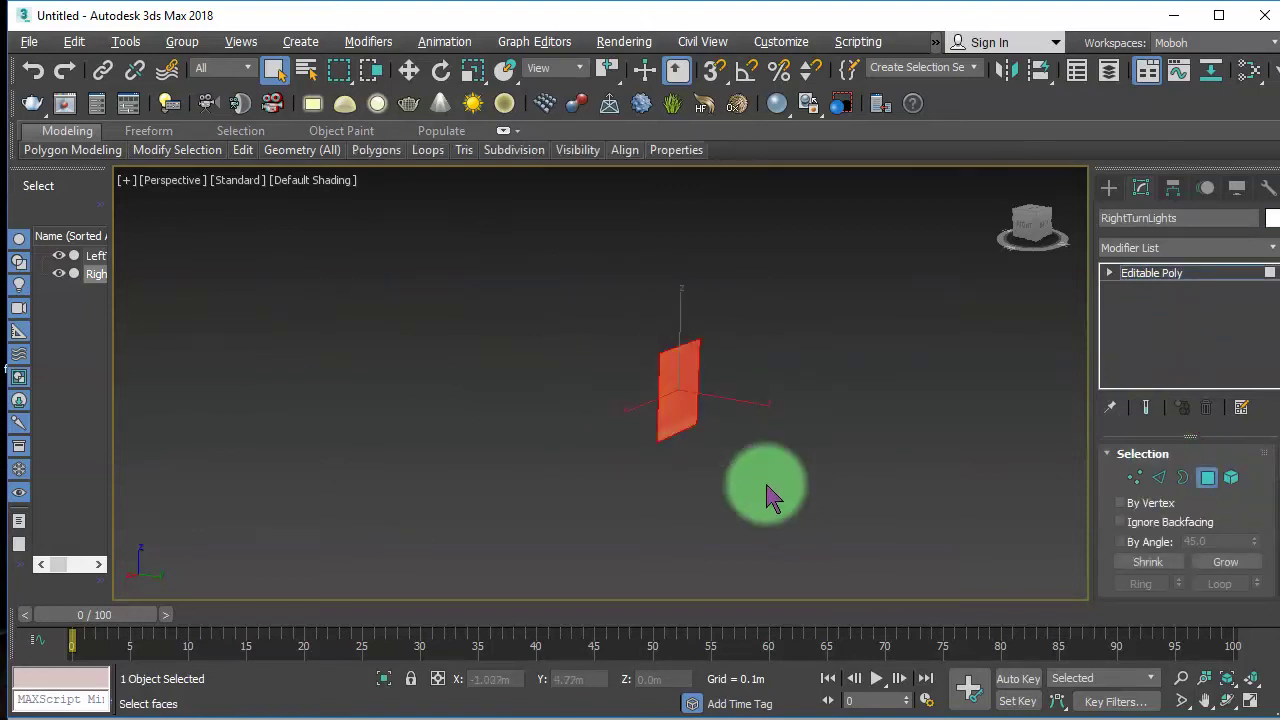
pyautogui.rightClick(692, 406)
pyautogui.click(729, 423)
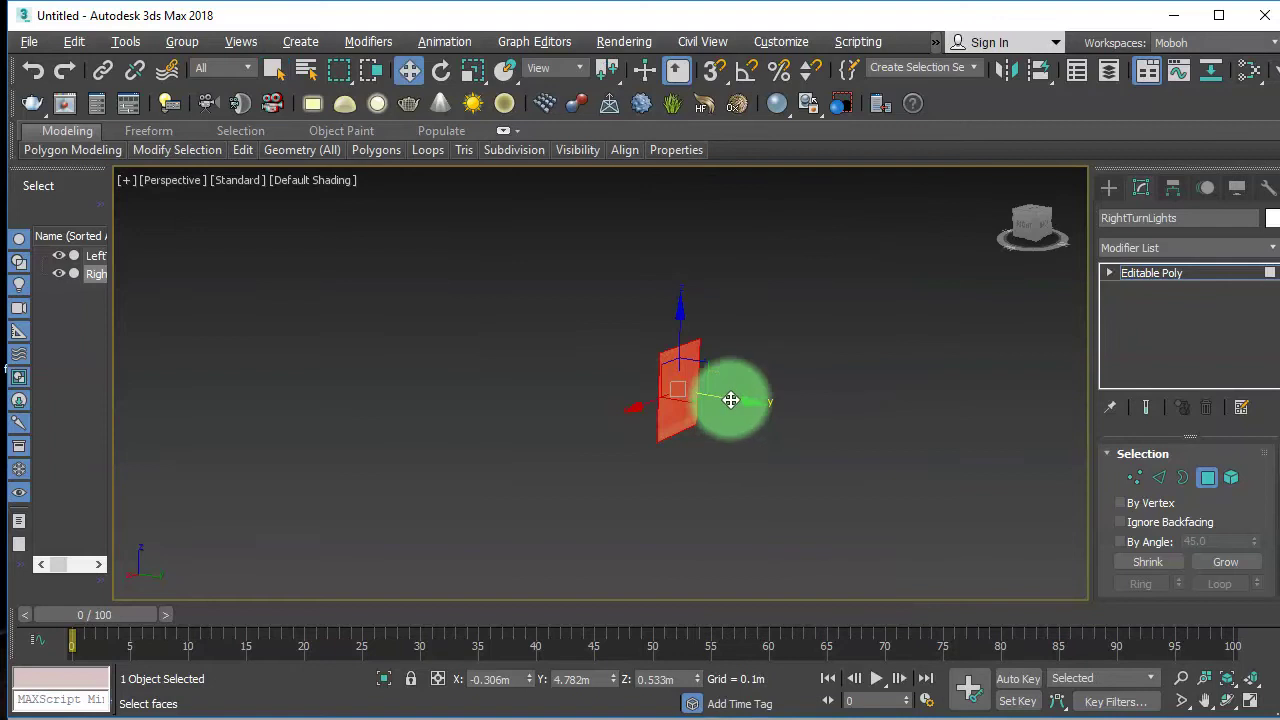
pyautogui.rightClick(737, 403)
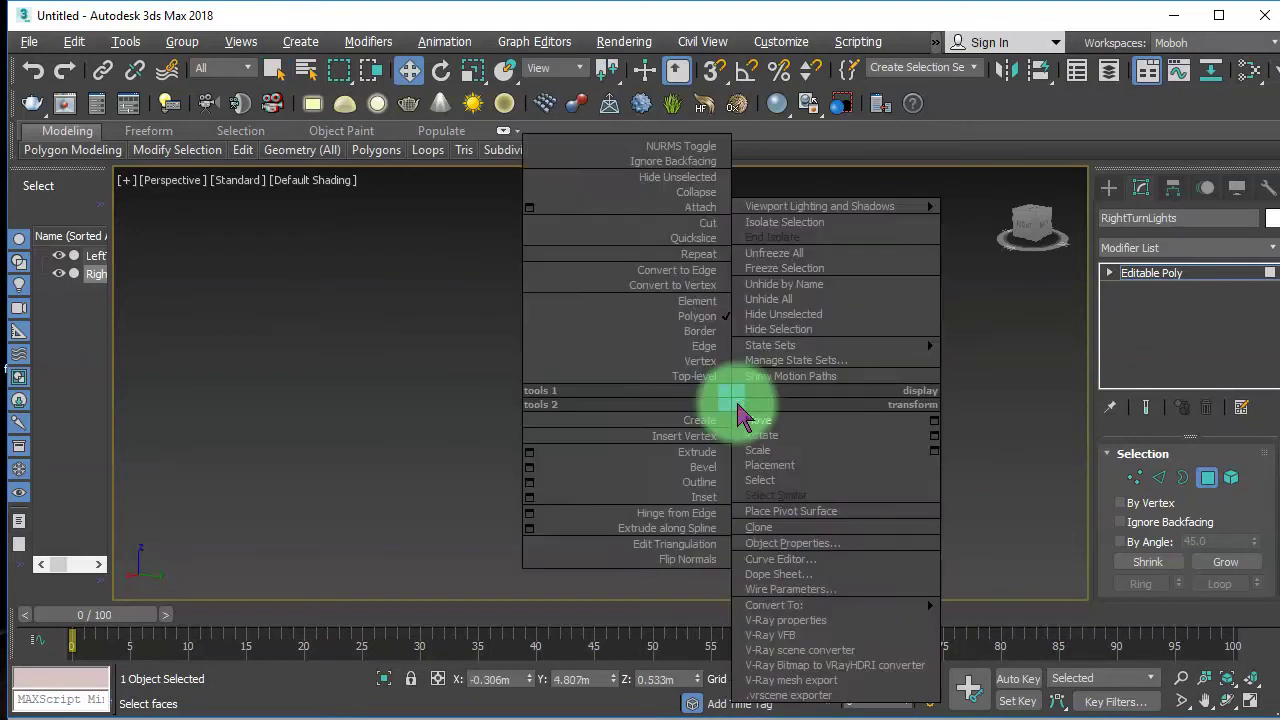
pyautogui.click(822, 425)
# - Leave polygon editing, select both turn light objects and export only them as FBX, overwriting LeftRightTurnLights.FBX
pyautogui.scroll(-5, 800, 430)
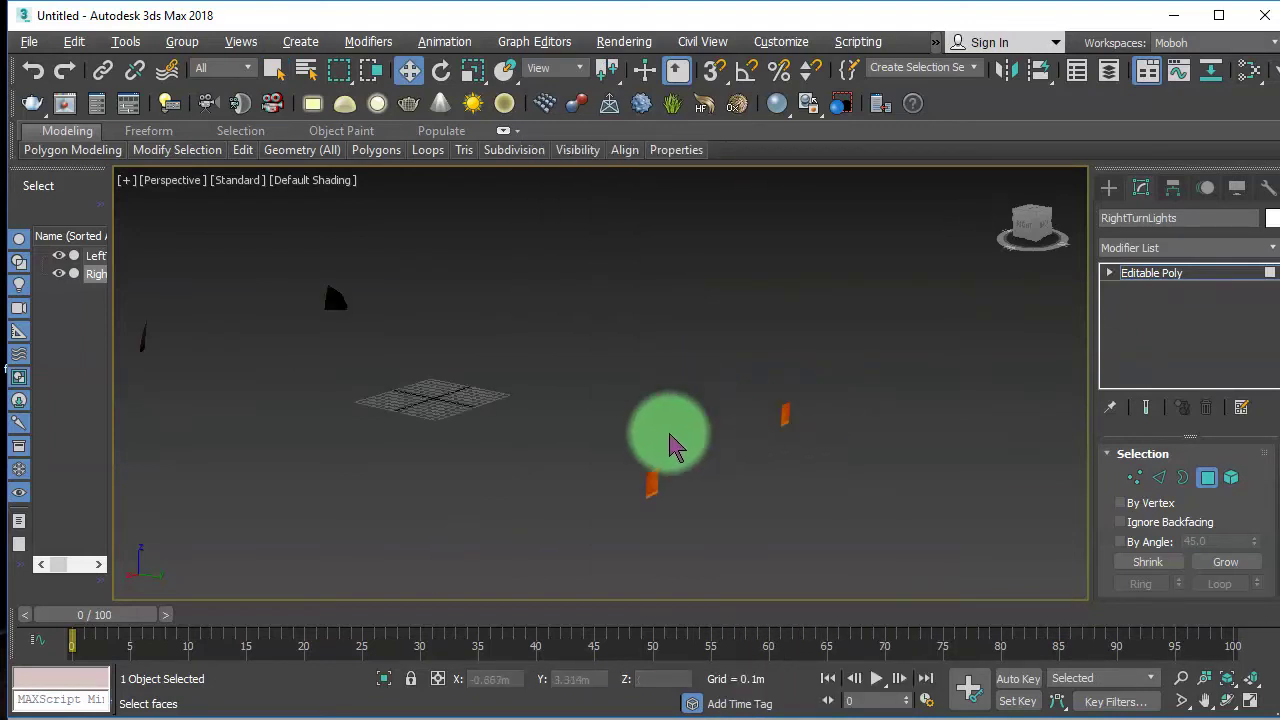
pyautogui.click(786, 414)
pyautogui.click(1152, 276)
pyautogui.moveTo(870, 546); pyautogui.dragTo(413, 305)
pyautogui.rightClick(559, 362)
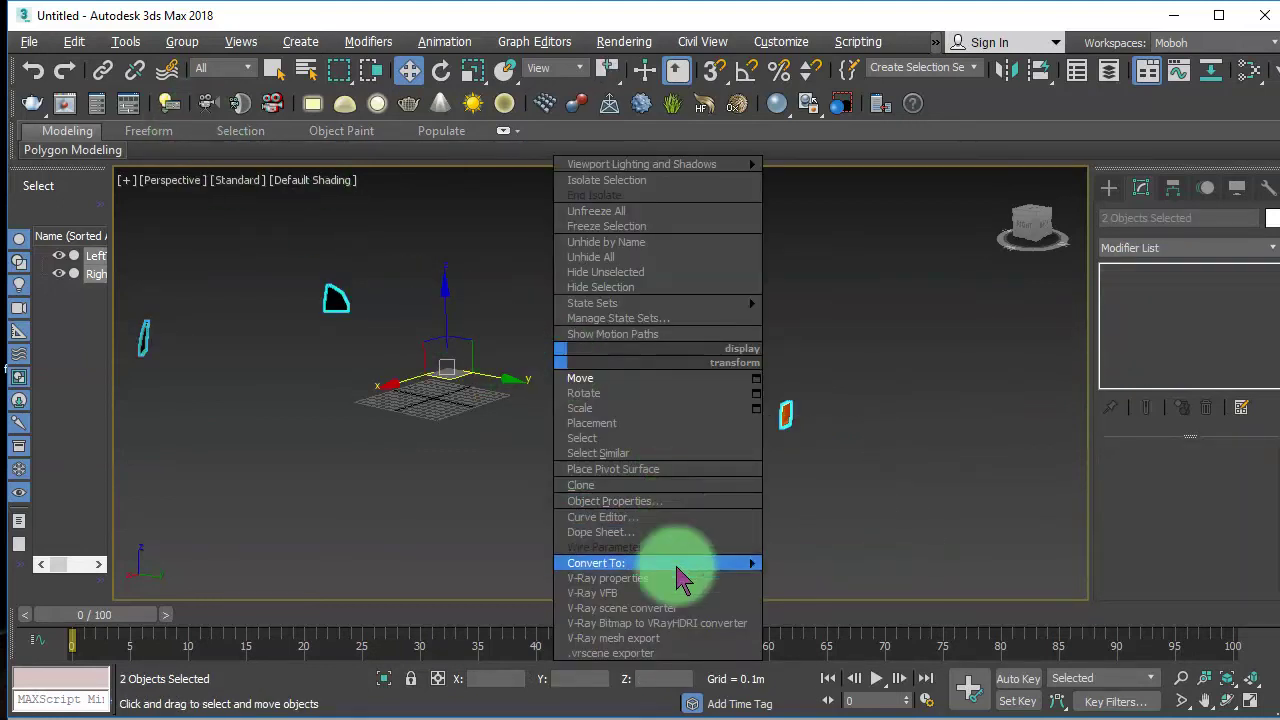
pyautogui.click(33, 35)
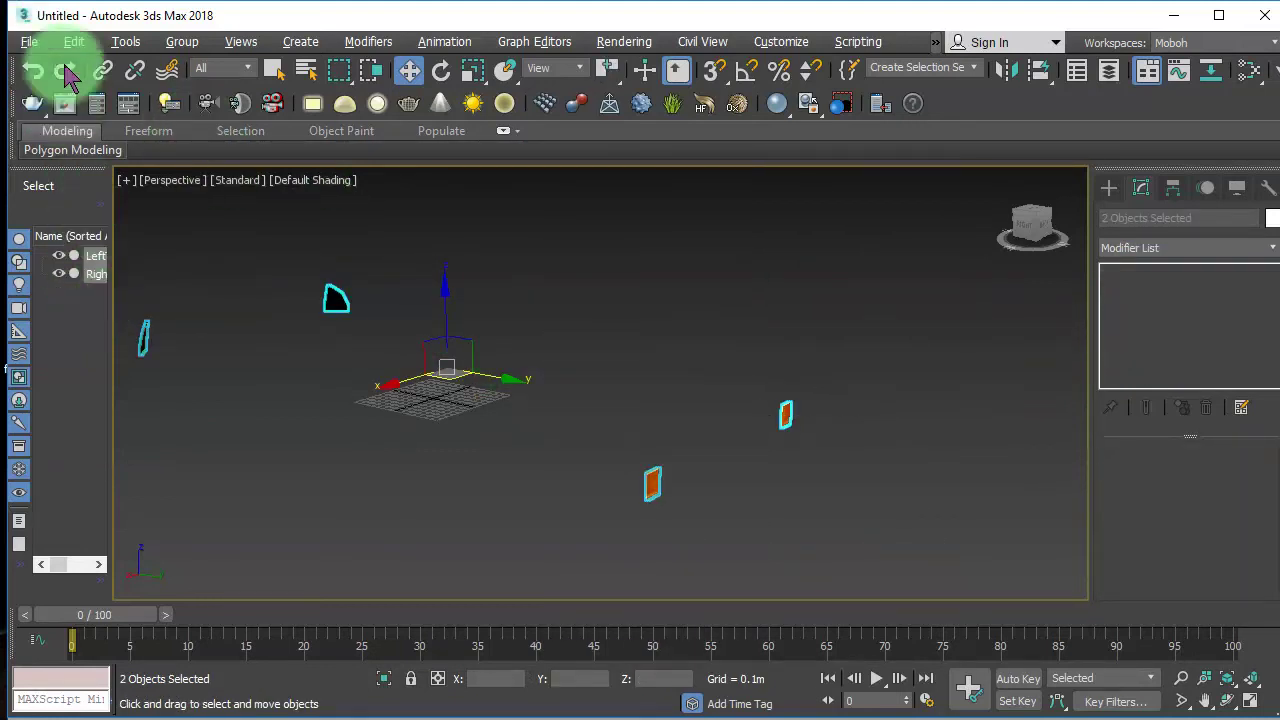
pyautogui.click(29, 41)
pyautogui.moveTo(110, 340)
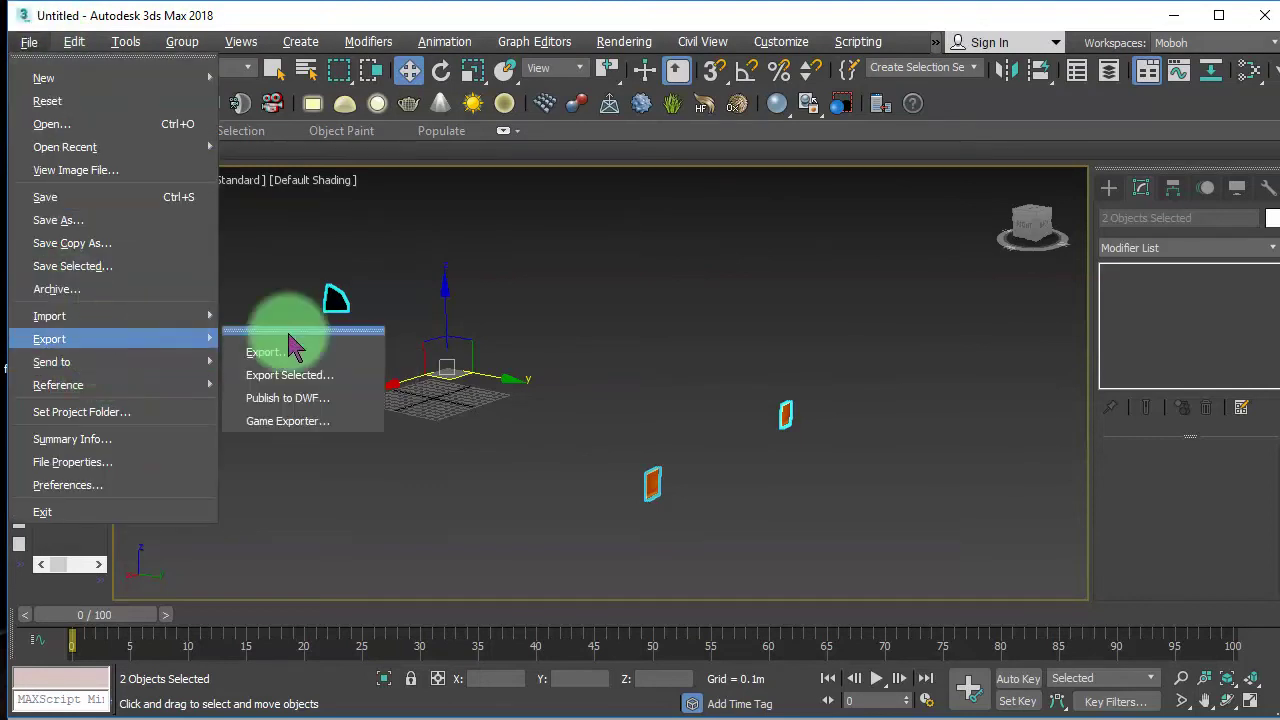
pyautogui.click(280, 374)
pyautogui.doubleClick(214, 166)
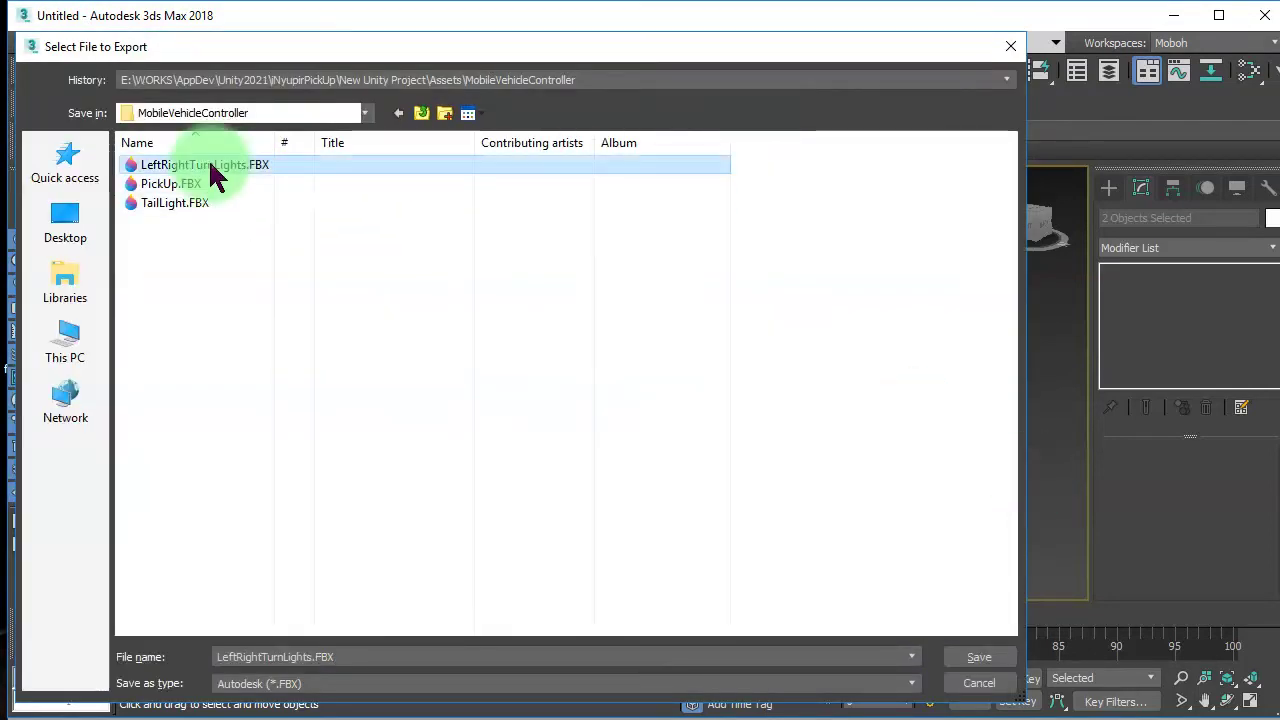
pyautogui.click(800, 522)
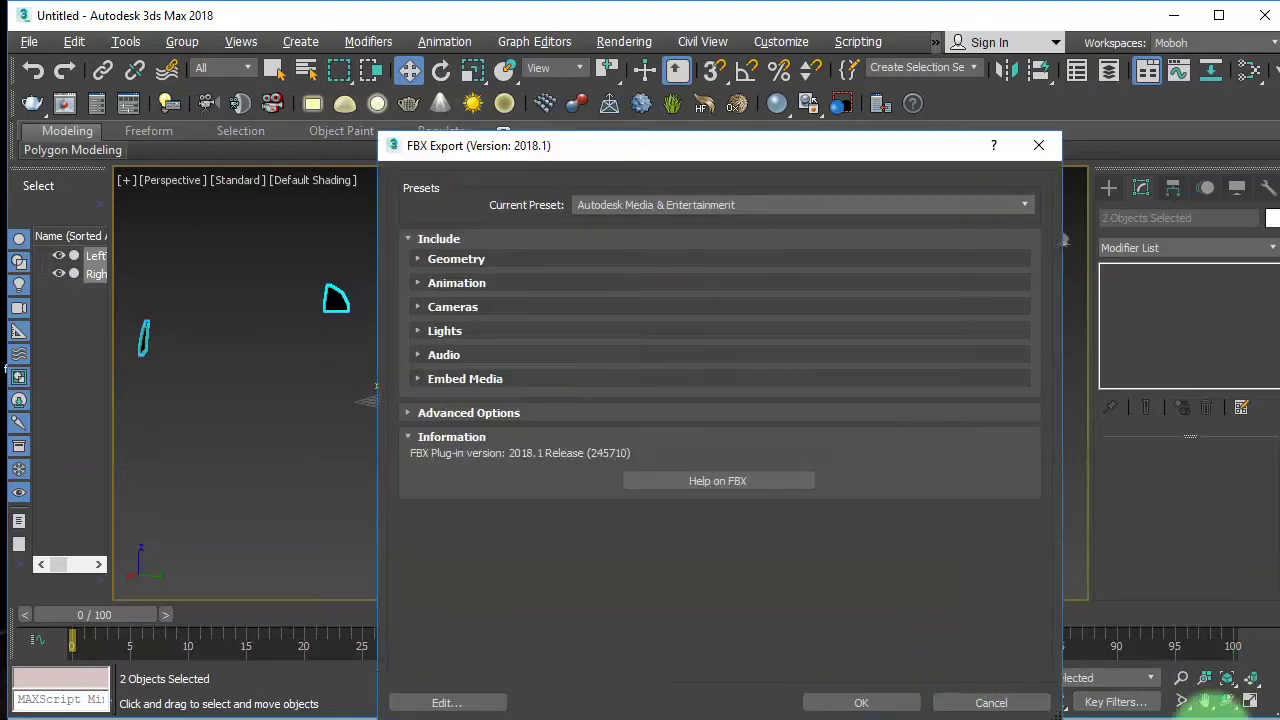
pyautogui.click(850, 702)
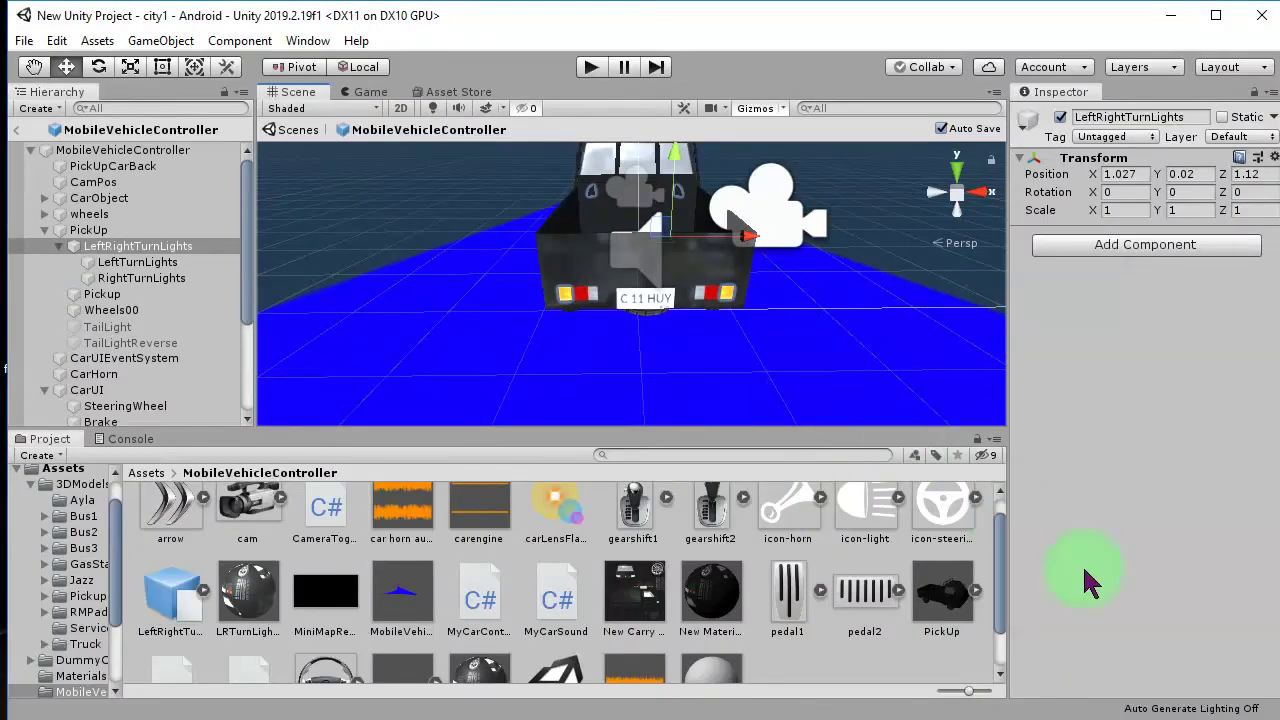
# - Switch to Unity, inspect the updated lights around the pickup, and deactivate the LeftTurnLights and RightTurnLights objects
pyautogui.keyDown('alt'); pyautogui.moveTo(654, 337); pyautogui.dragTo(724, 302); pyautogui.keyUp('alt')
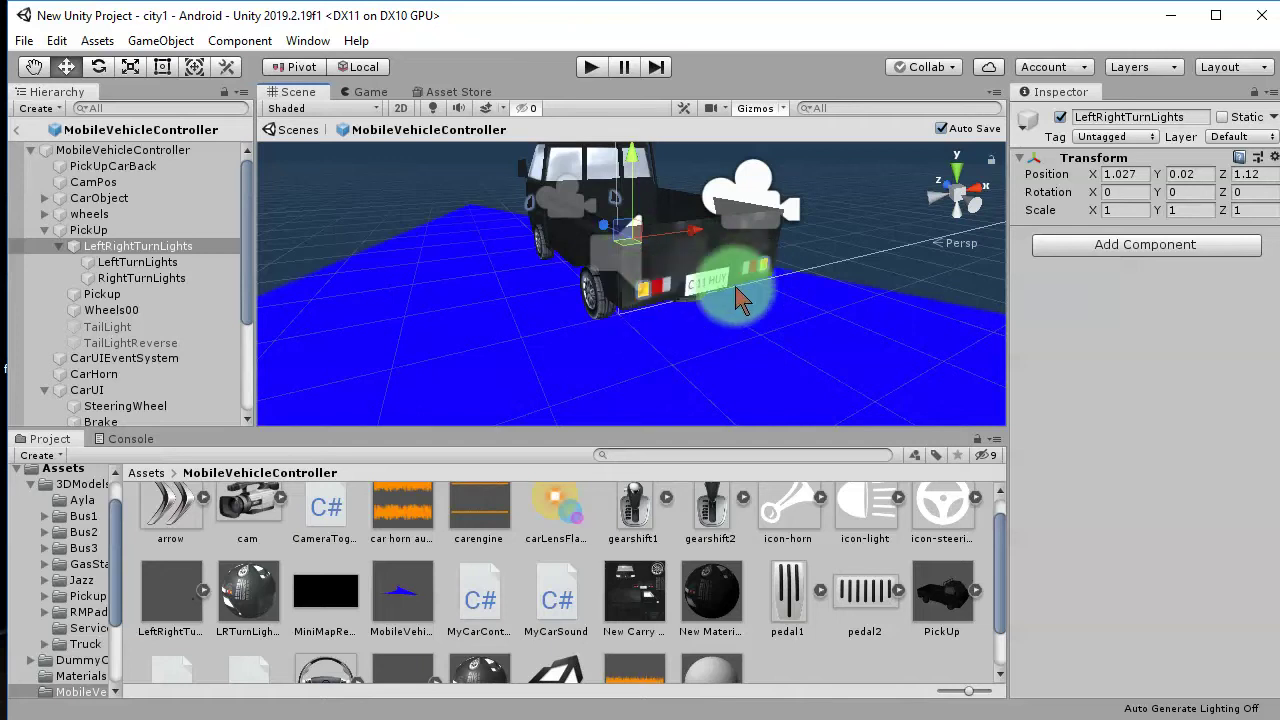
pyautogui.scroll(-3, 790, 325)
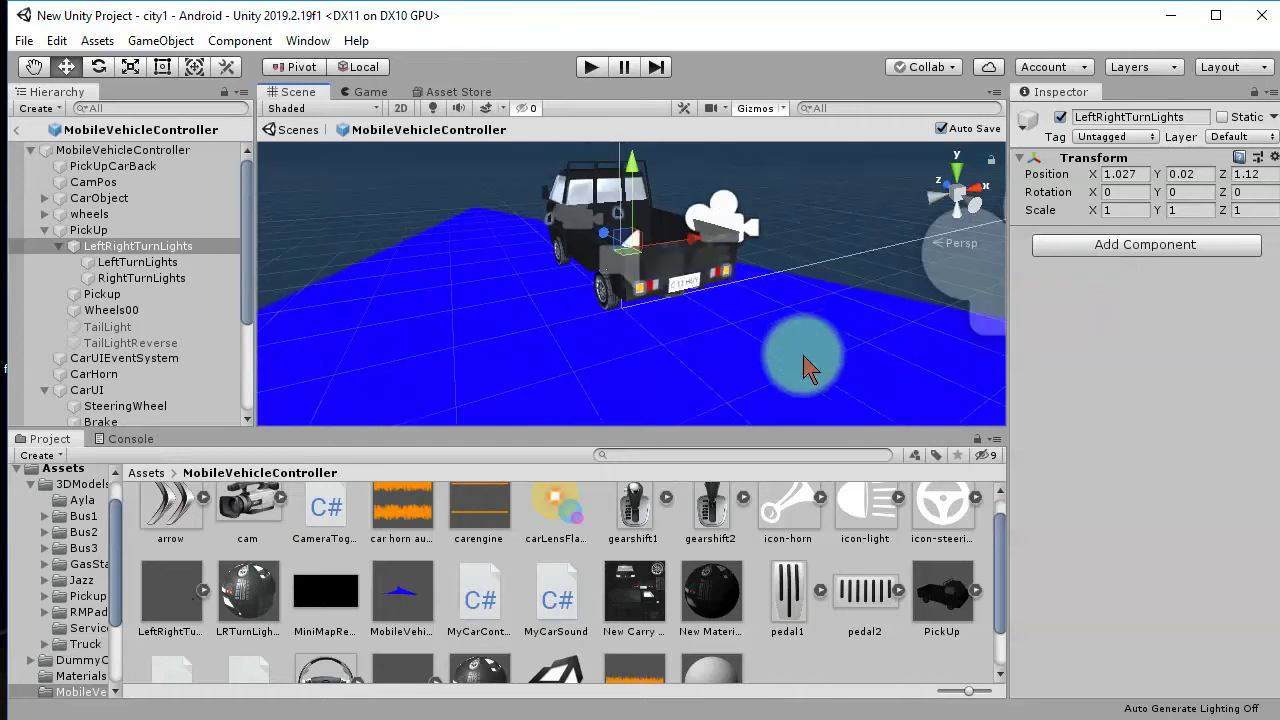
pyautogui.keyDown('alt'); pyautogui.moveTo(754, 363); pyautogui.dragTo(918, 373); pyautogui.keyUp('alt')
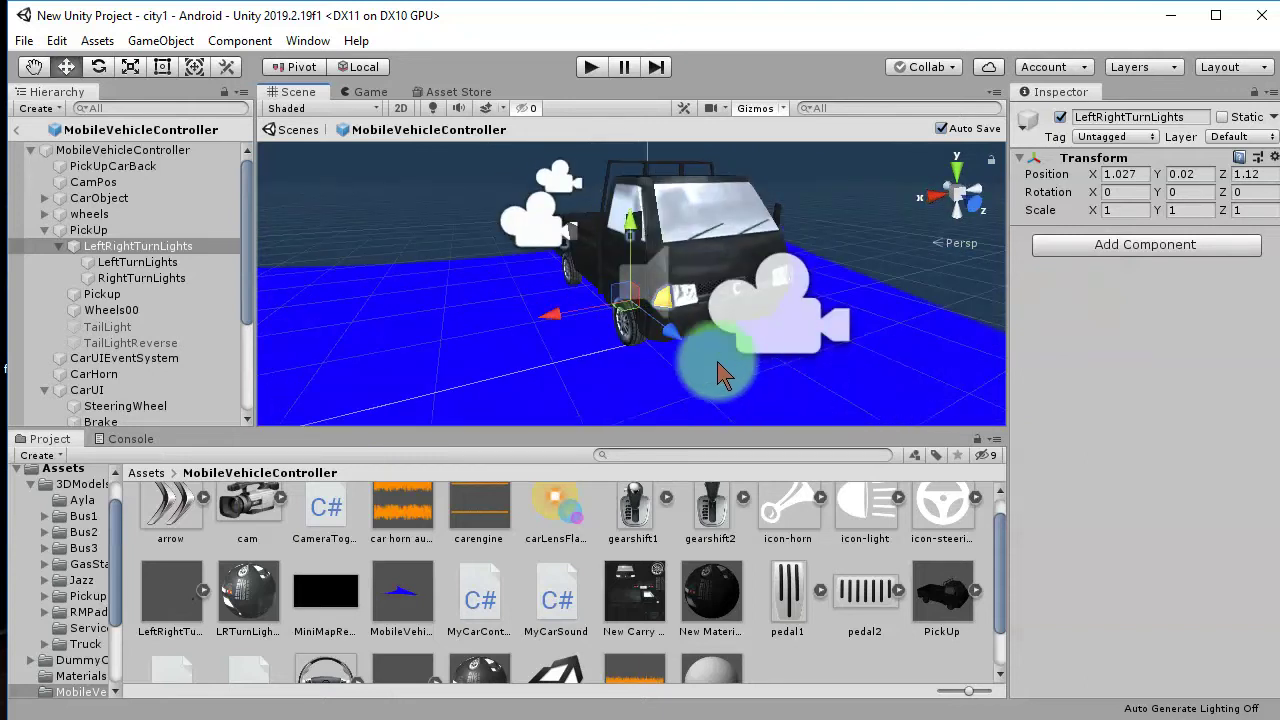
pyautogui.click(128, 263)
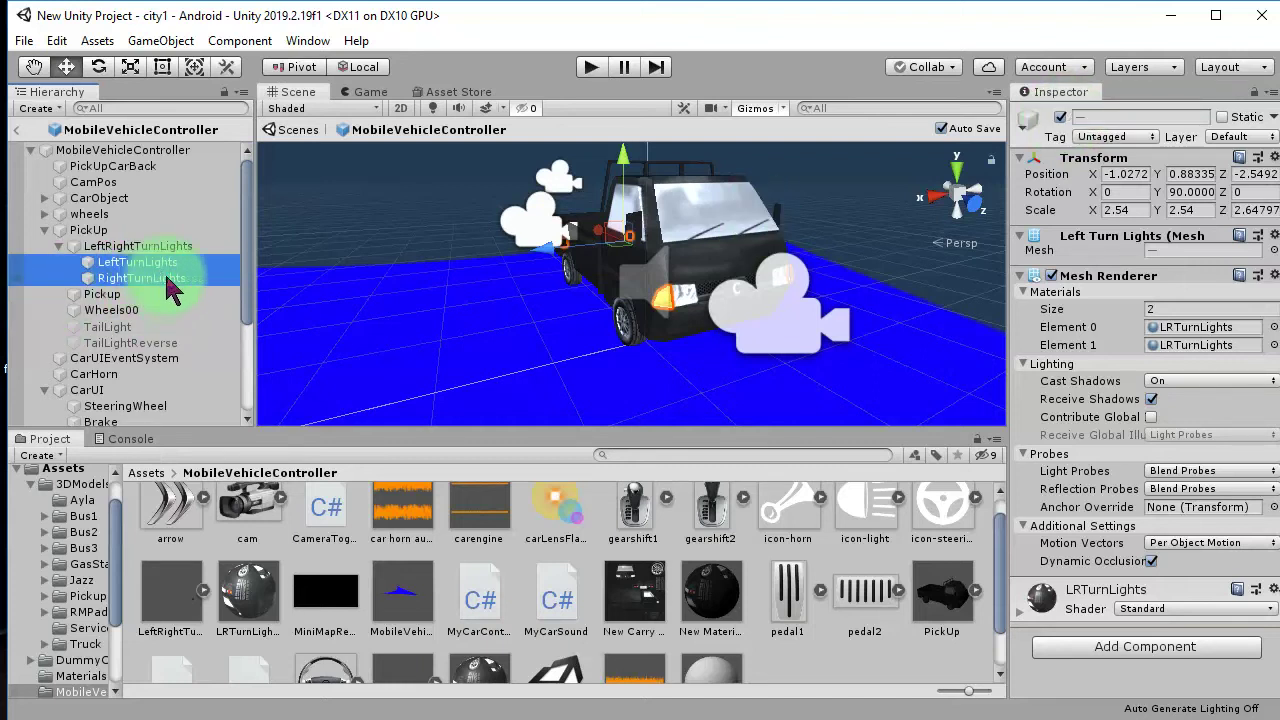
pyautogui.click(1060, 117)
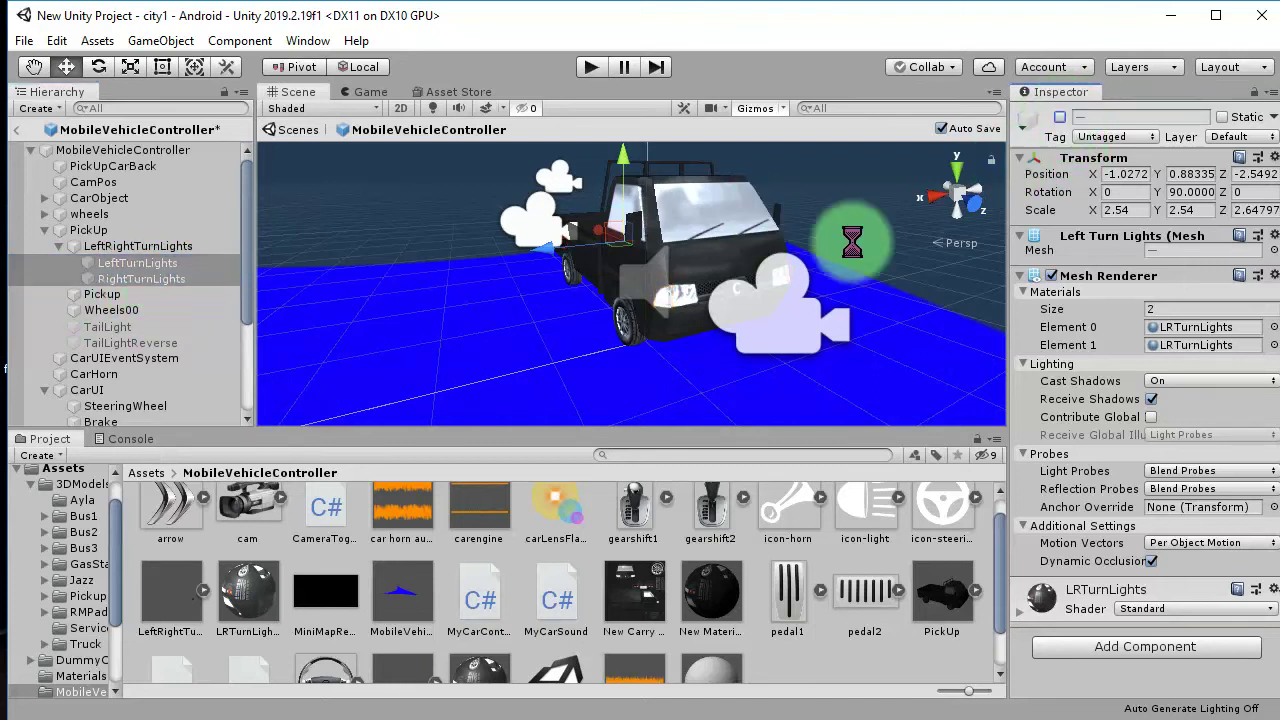
pyautogui.keyDown('alt'); pyautogui.moveTo(443, 320); pyautogui.dragTo(899, 348); pyautogui.keyUp('alt')
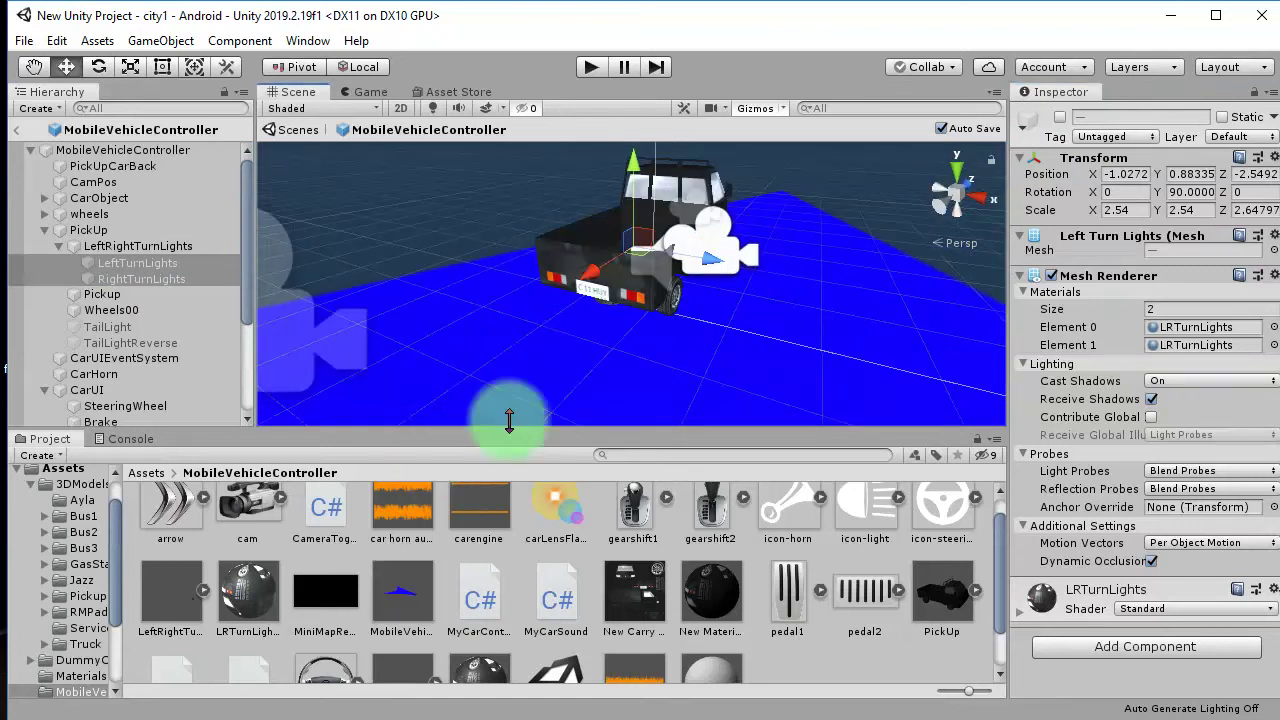
# - Create a C# script named LRLights in the root Assets folder
pyautogui.scroll(1, 672, 612)
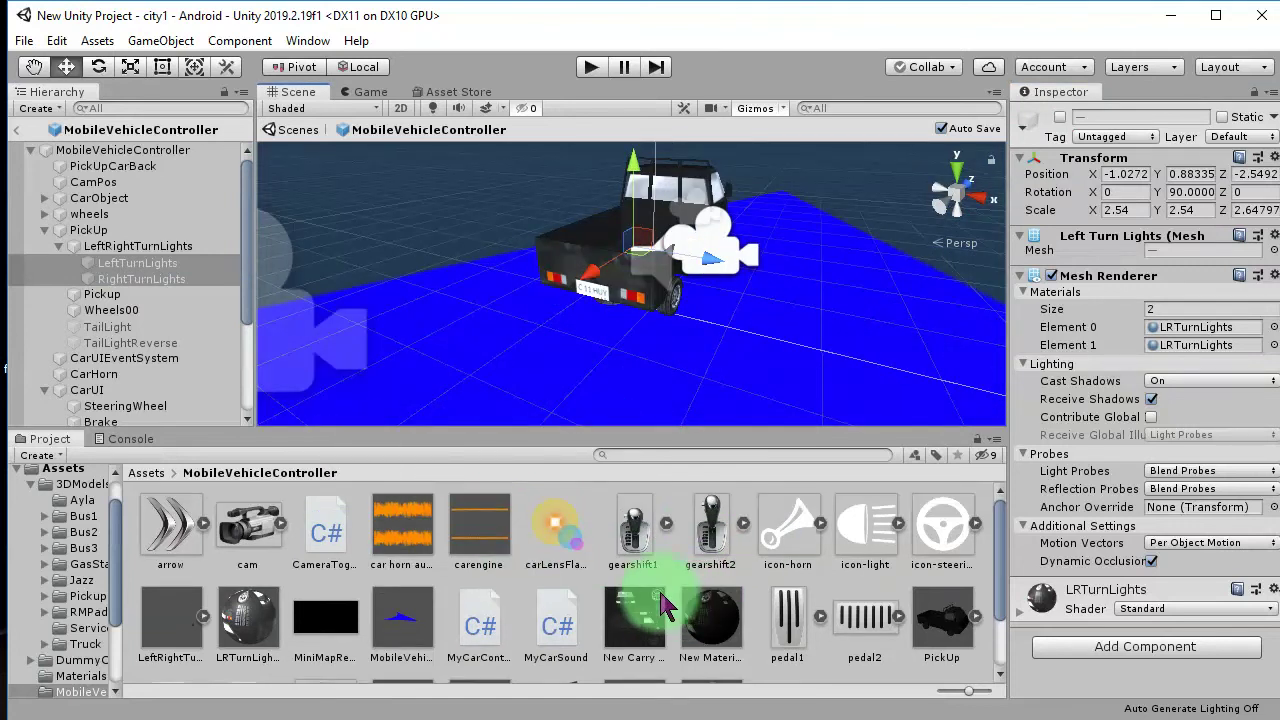
pyautogui.scroll(-1, 690, 603)
pyautogui.scroll(1, 716, 600)
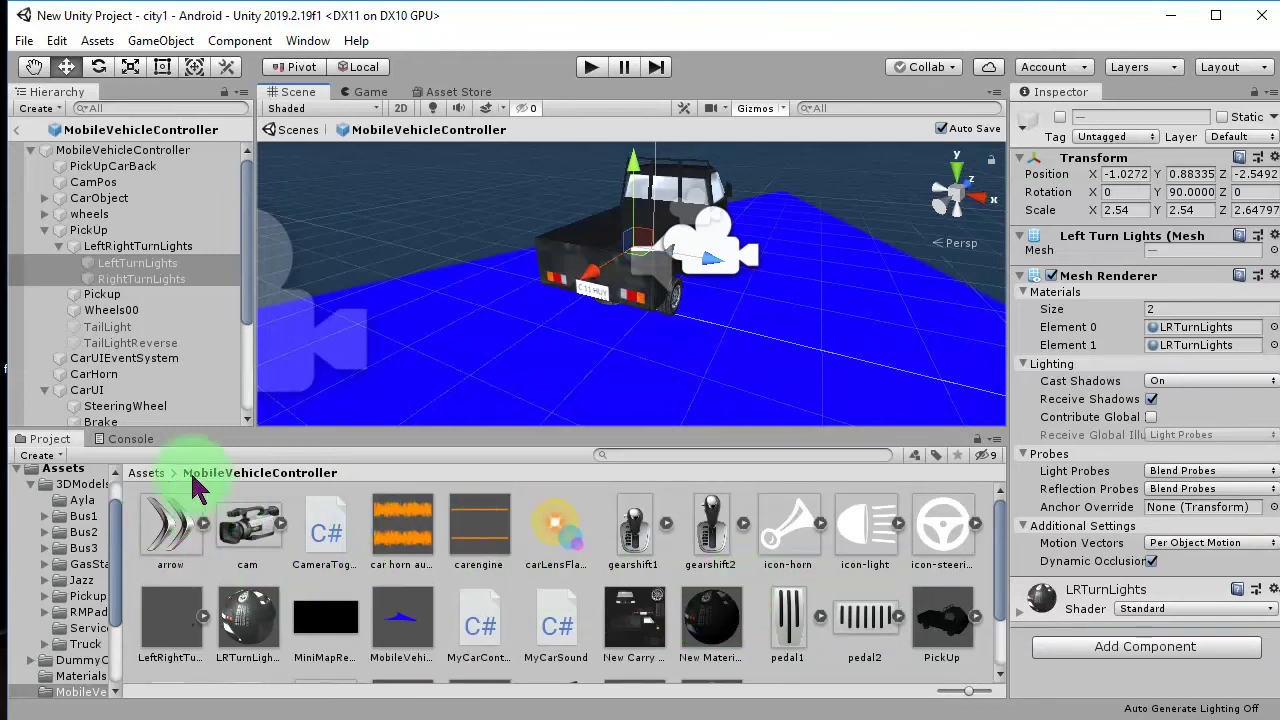
pyautogui.click(146, 472)
pyautogui.click(454, 628)
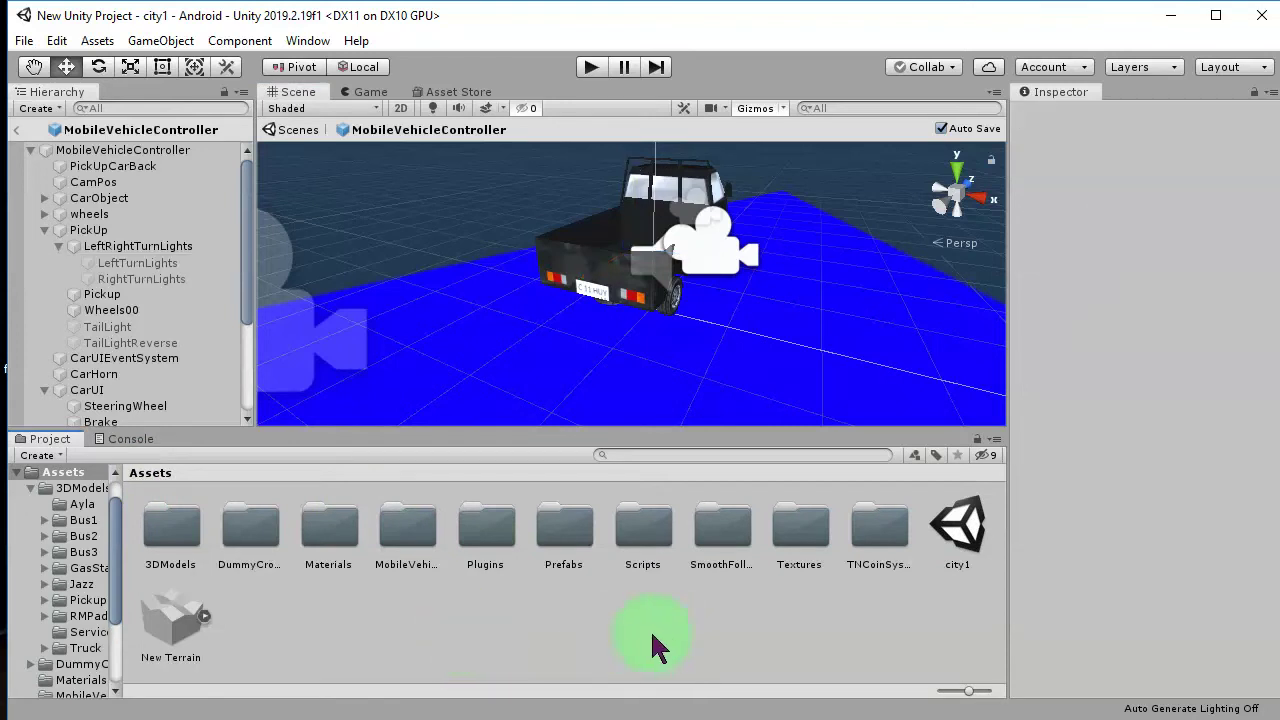
pyautogui.rightClick(451, 607)
pyautogui.moveTo(574, 139)
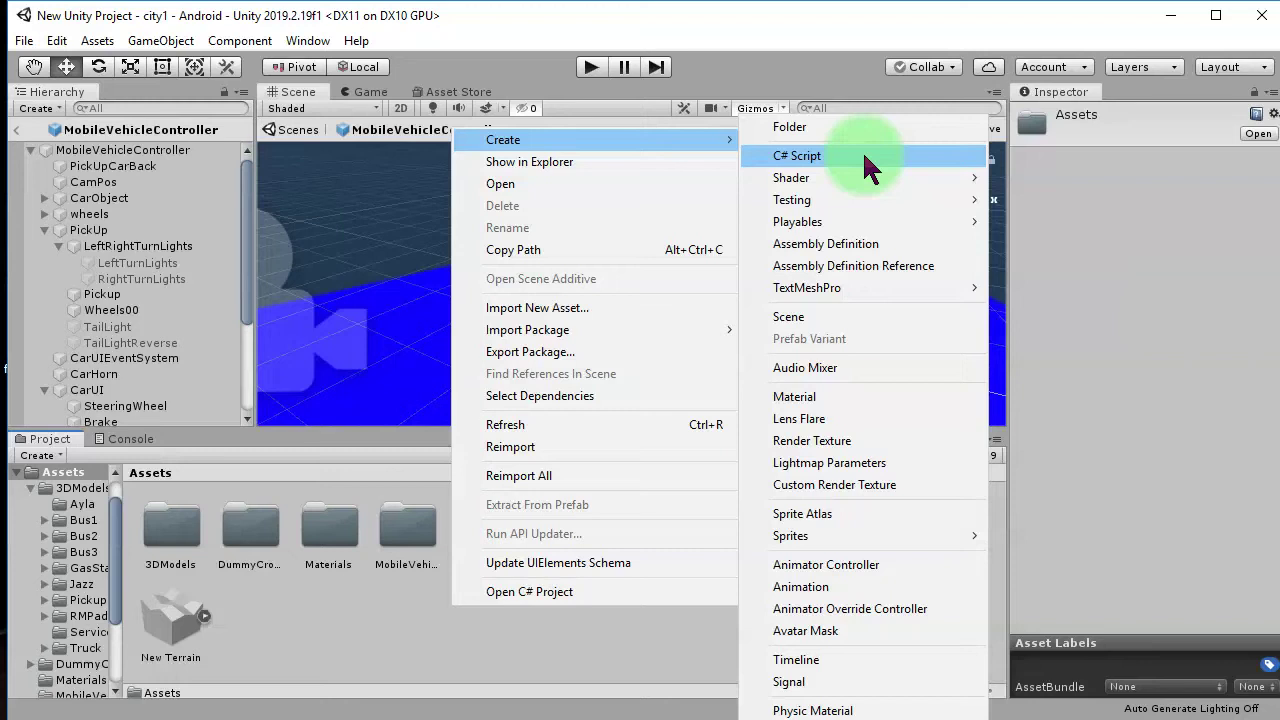
pyautogui.click(866, 158)
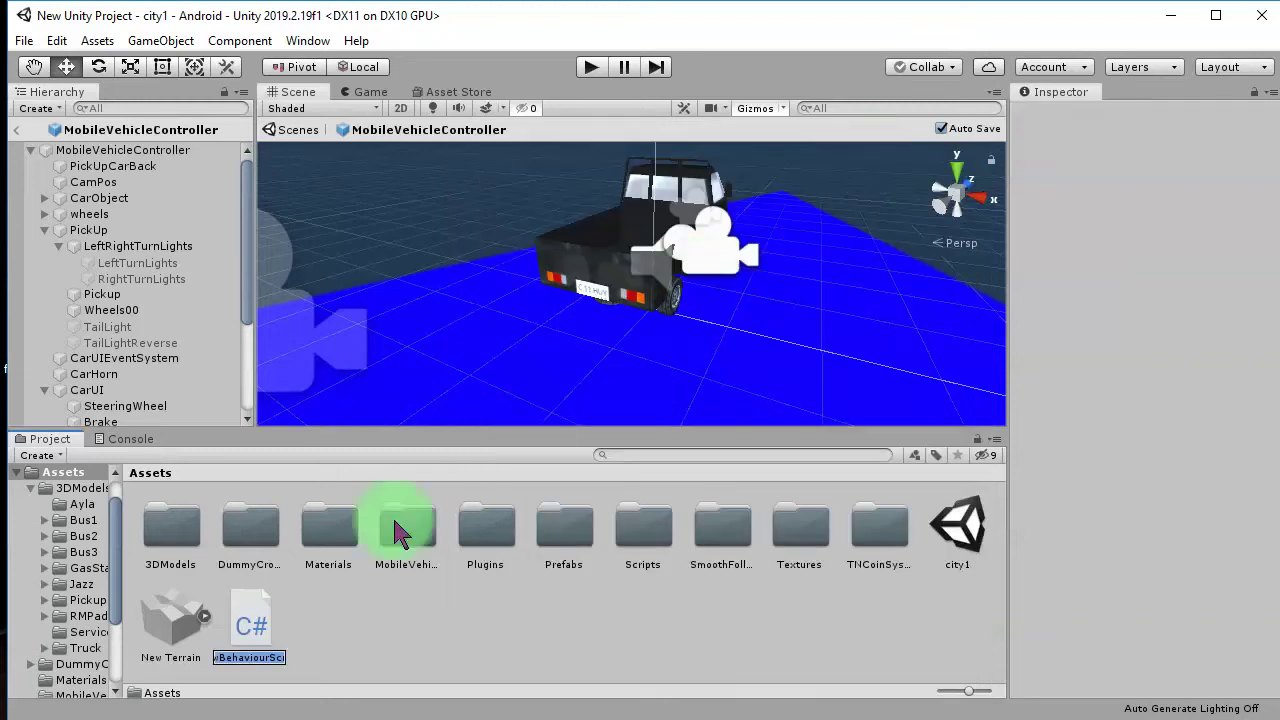
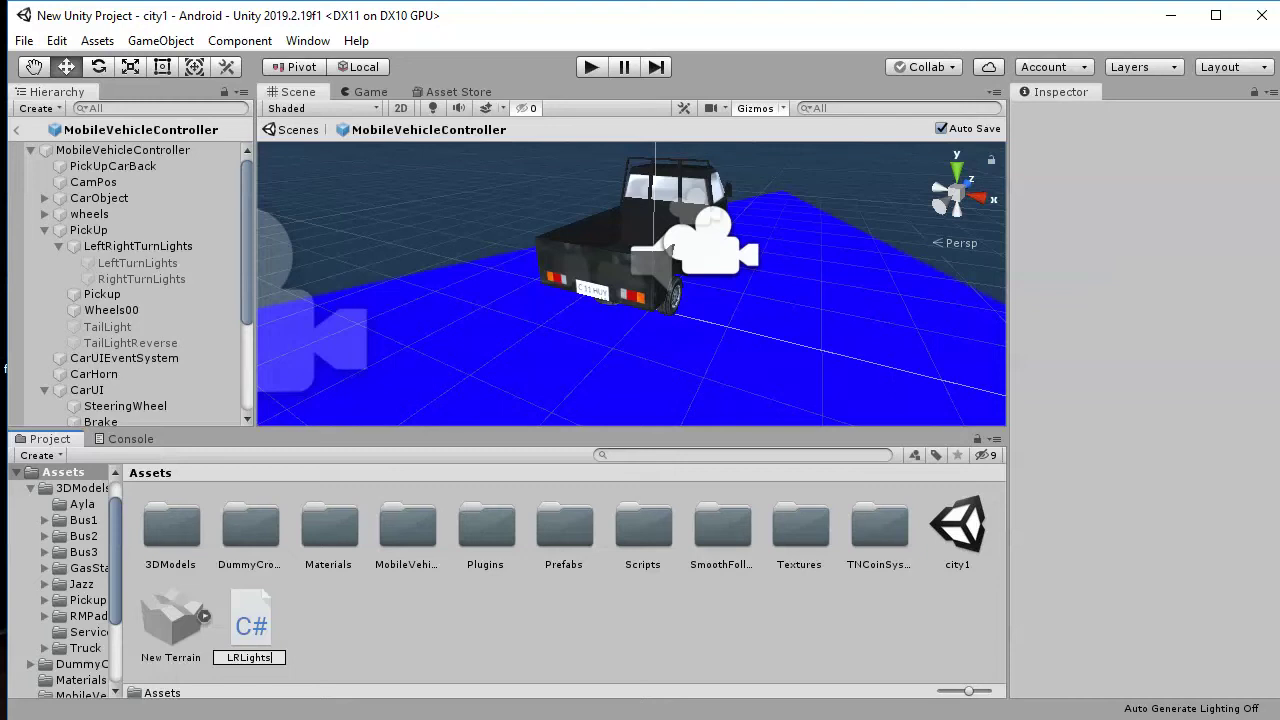
pyautogui.press('Return')
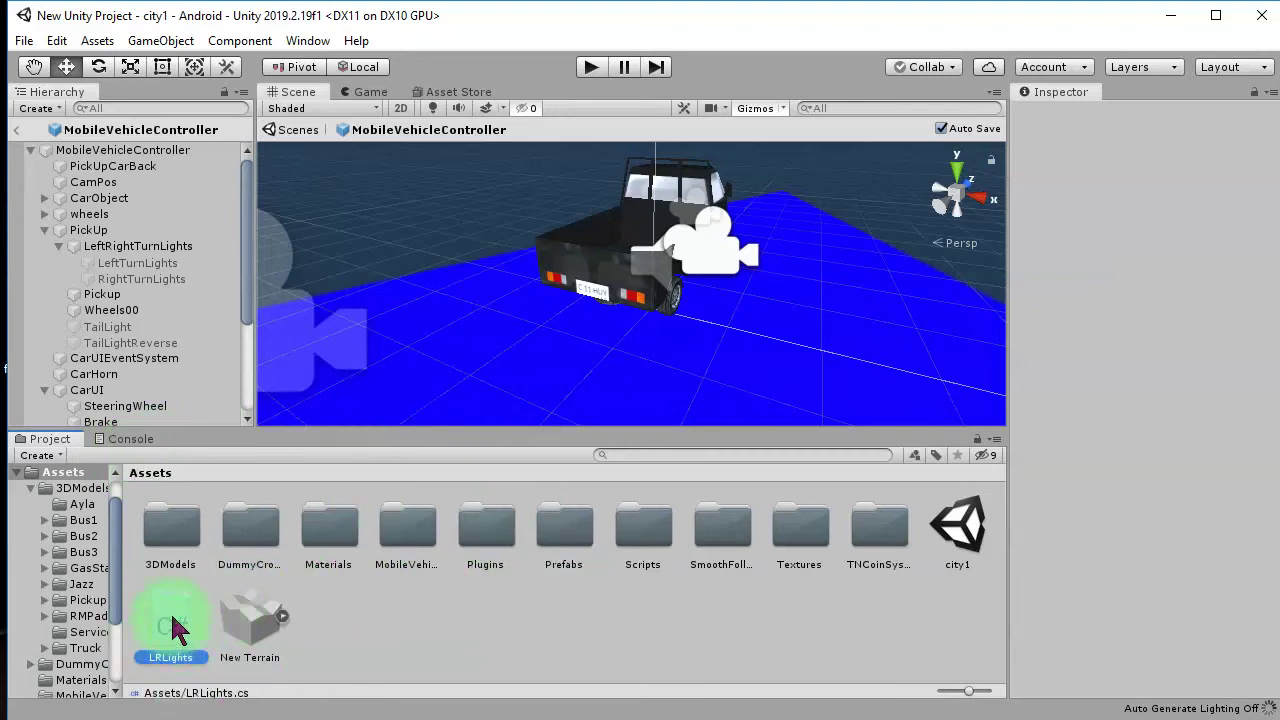
# - Try to attach the new LRLights script to the LeftTurnLights object
pyautogui.moveTo(157, 337); pyautogui.dragTo(130, 270)
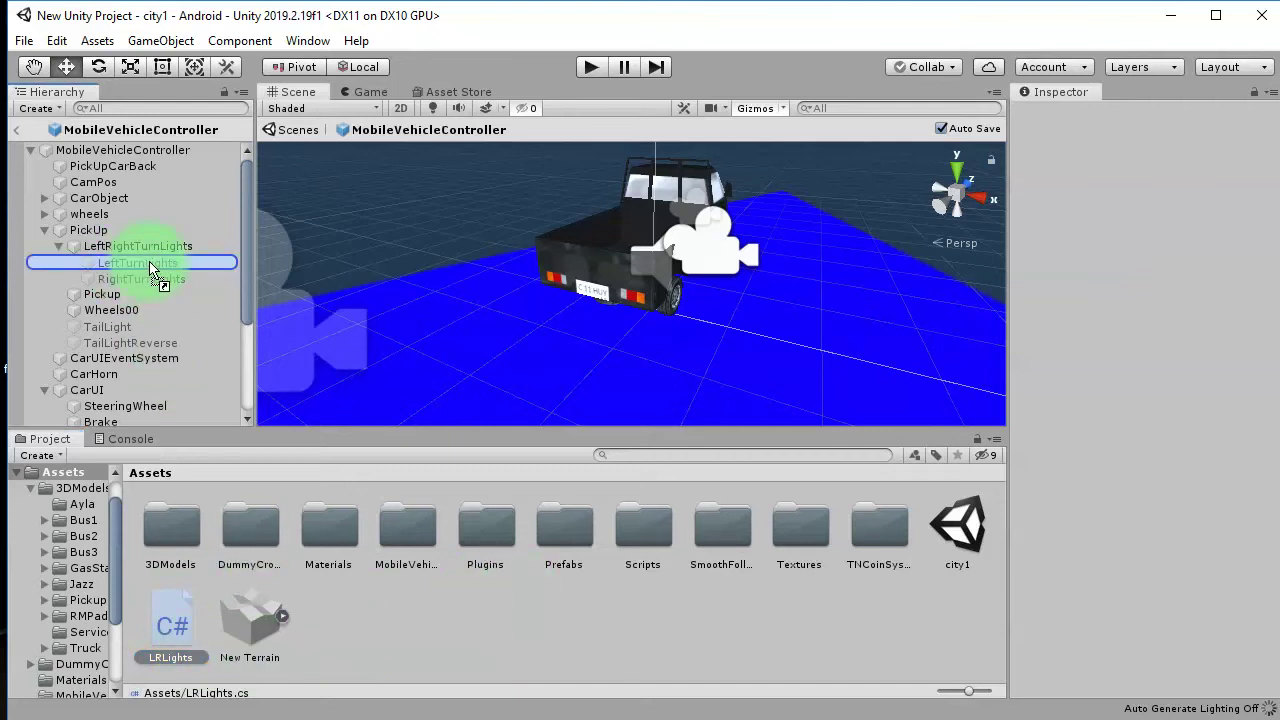
pyautogui.moveTo(152, 272); pyautogui.dragTo(150, 266)
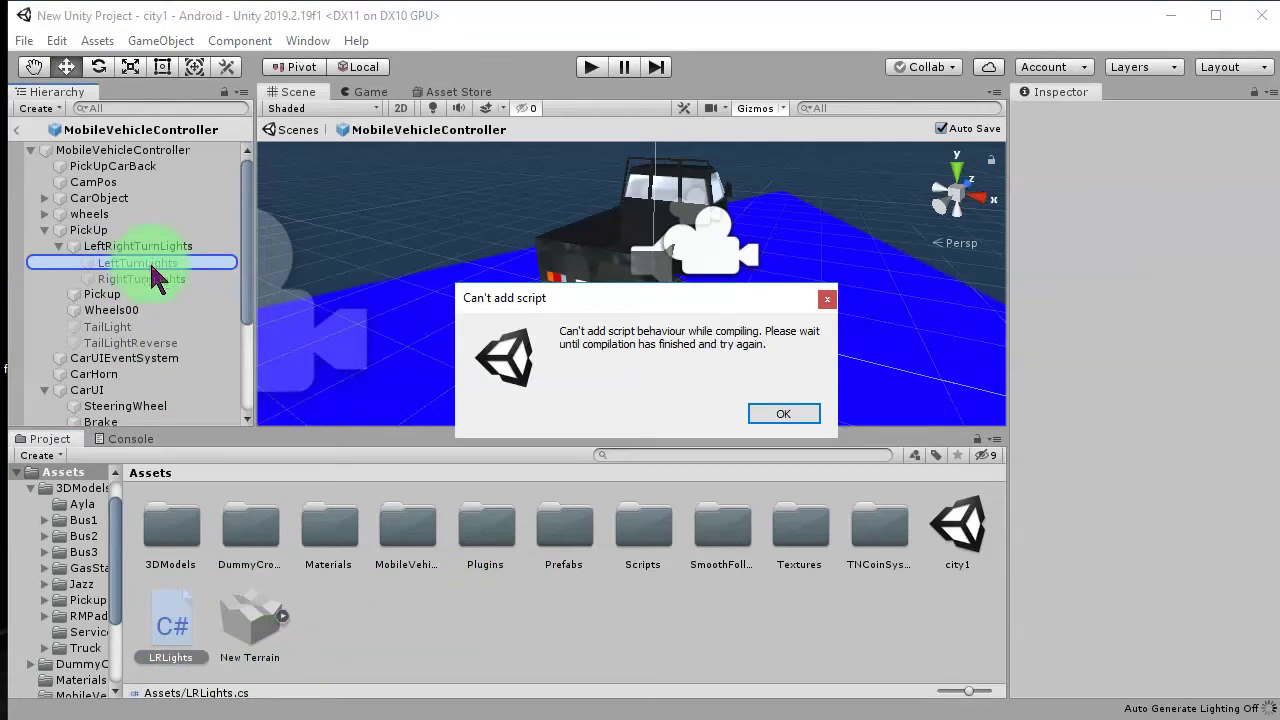
pyautogui.click(775, 416)
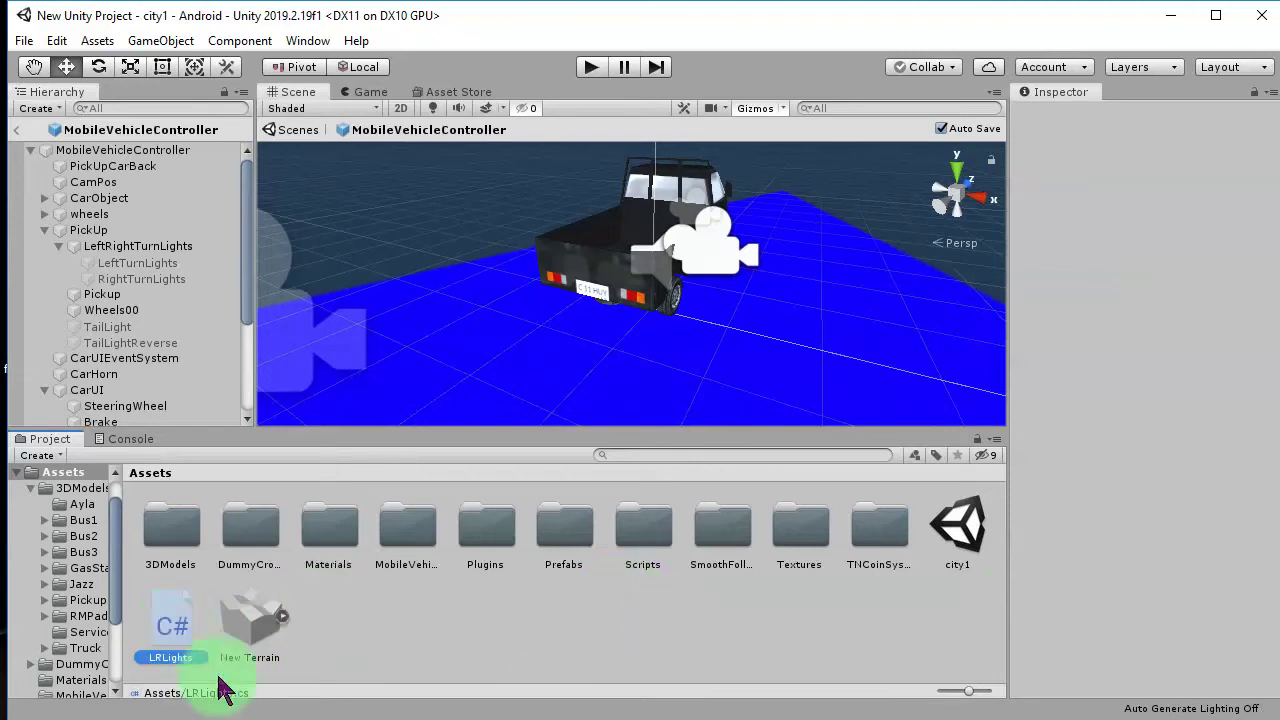
# - Attach the compiled LRLights script to LeftTurnLights and check the component on that object
pyautogui.click(172, 610)
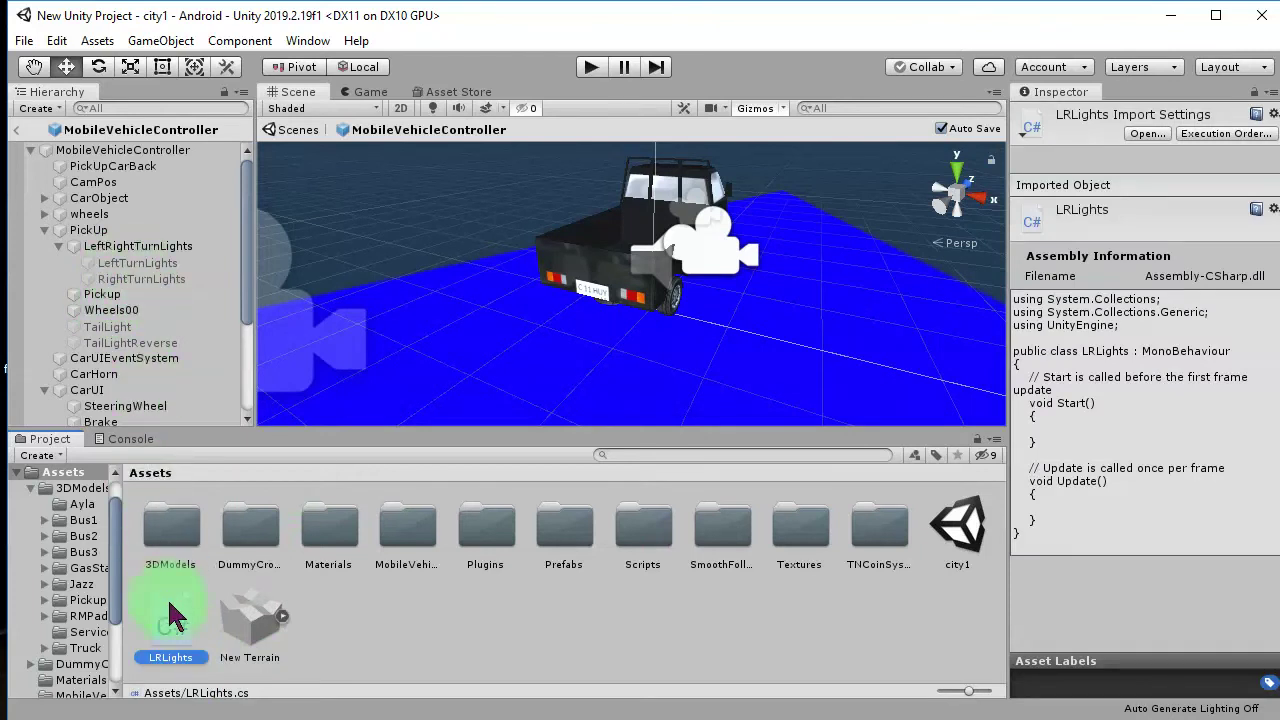
pyautogui.moveTo(281, 557); pyautogui.dragTo(150, 236)
pyautogui.moveTo(369, 678); pyautogui.dragTo(176, 237)
pyautogui.moveTo(155, 254); pyautogui.dragTo(158, 260)
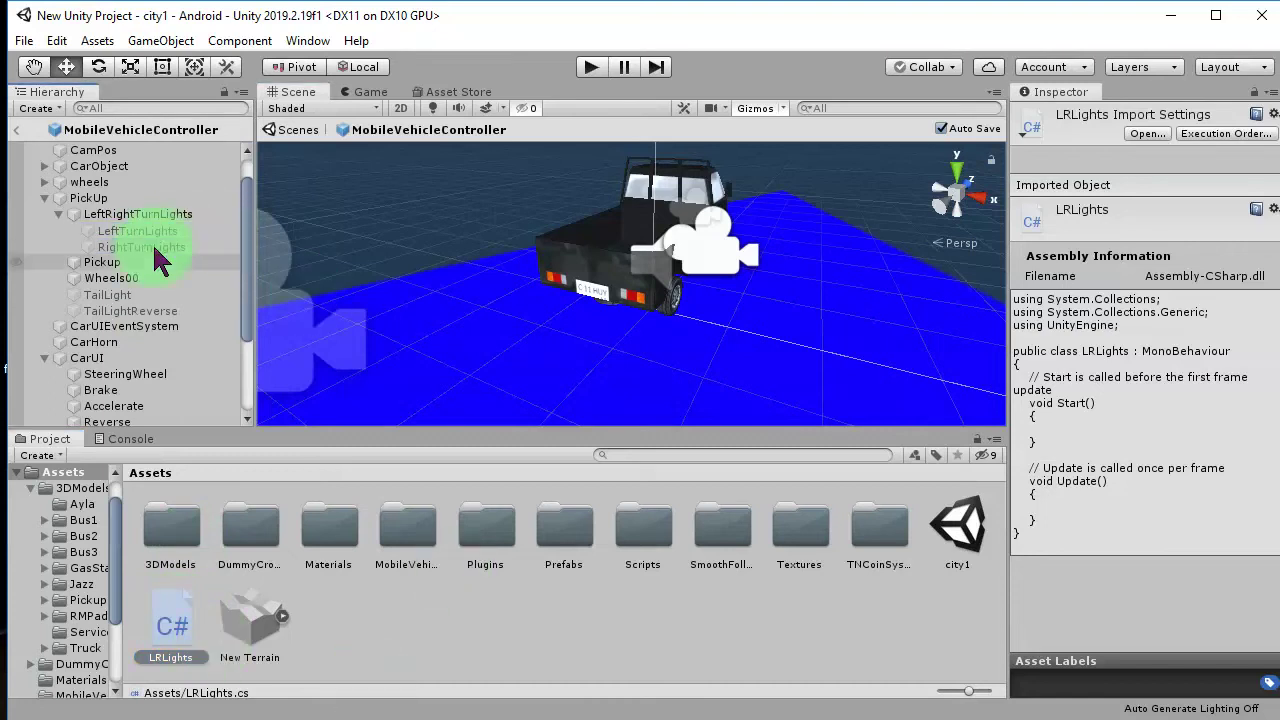
pyautogui.click(165, 231)
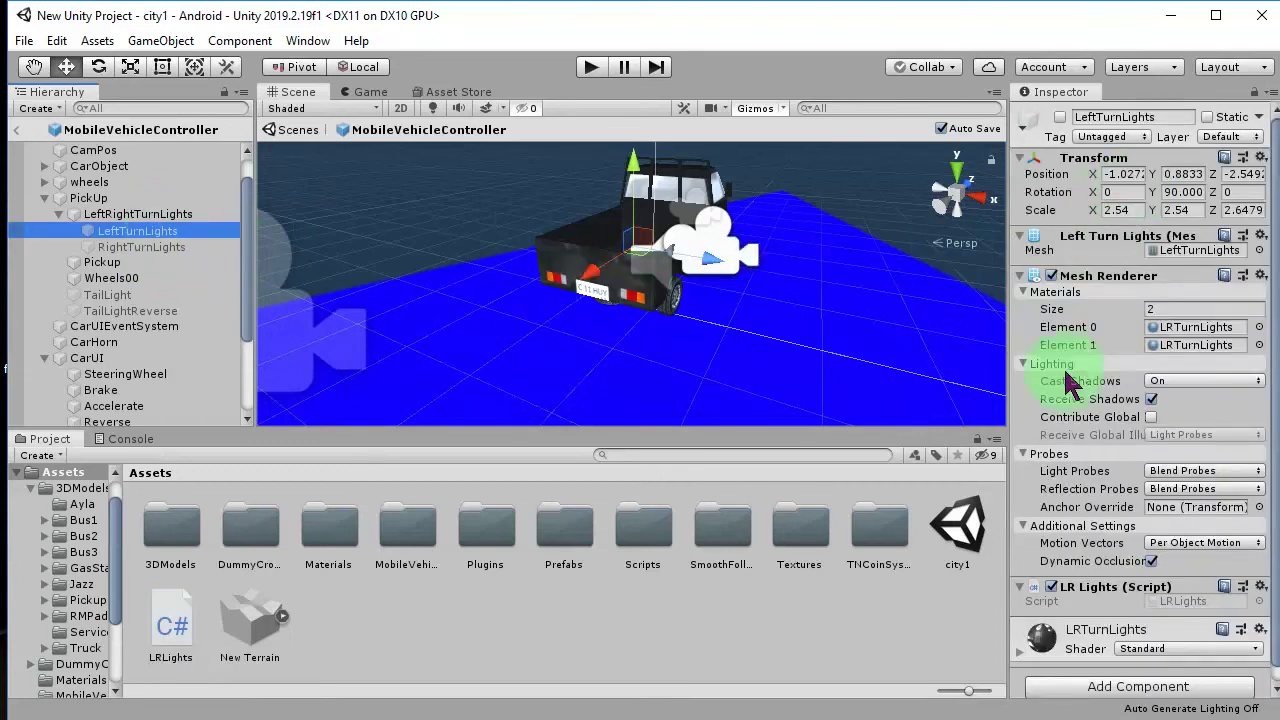
pyautogui.scroll(-1, 1150, 560)
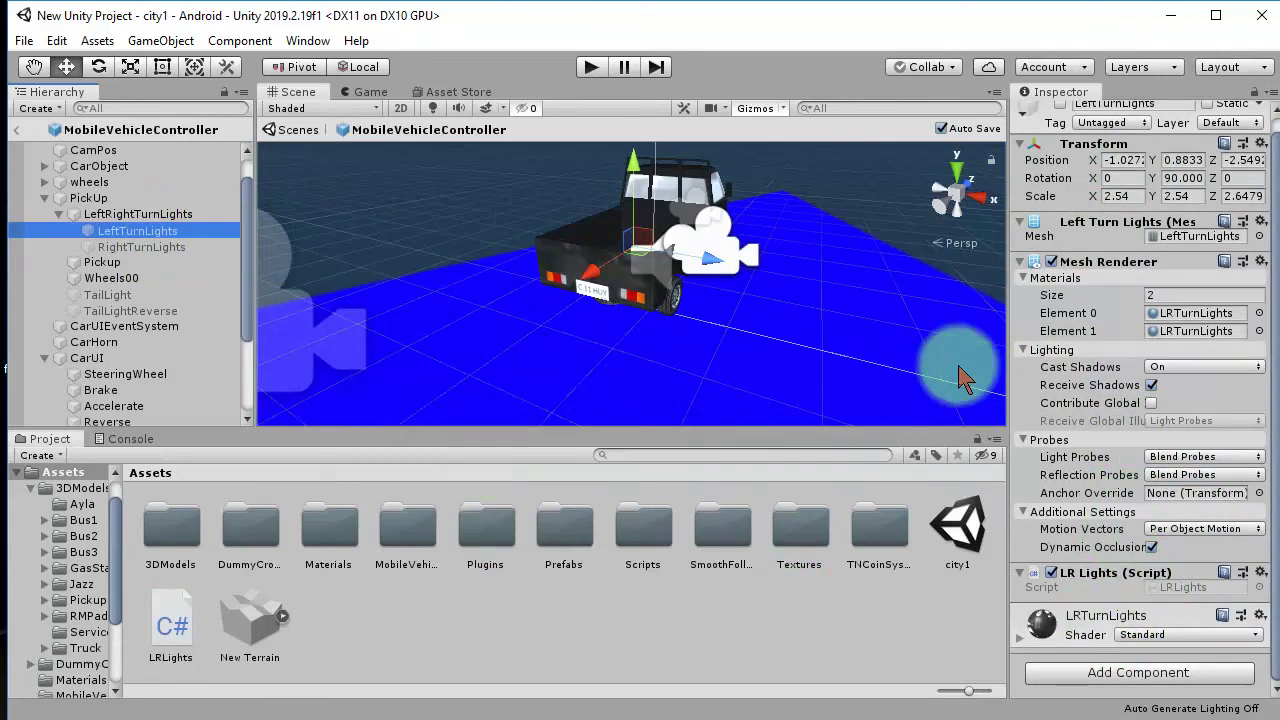
# - Open the LRLights script in Notepad++ and place the text cursor just after the class's opening brace
pyautogui.click(170, 620)
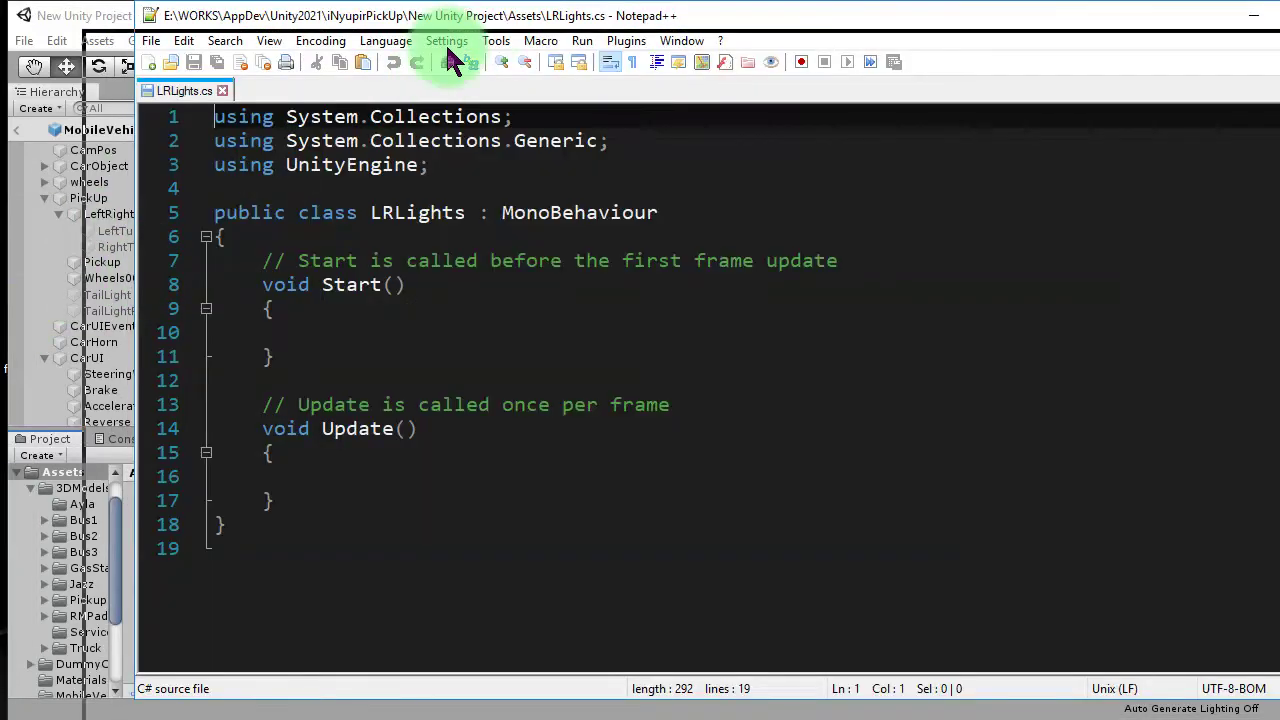
pyautogui.moveTo(371, 25); pyautogui.dragTo(375, 16)
pyautogui.click(271, 334)
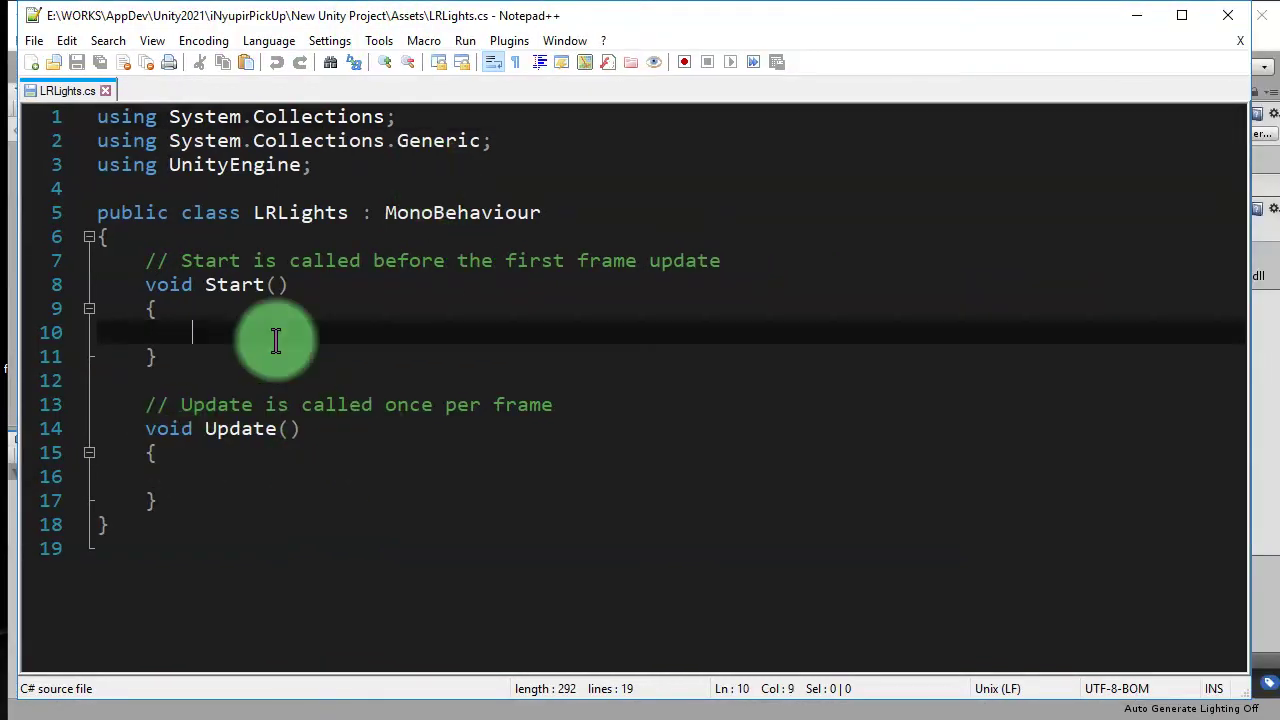
pyautogui.click(266, 474)
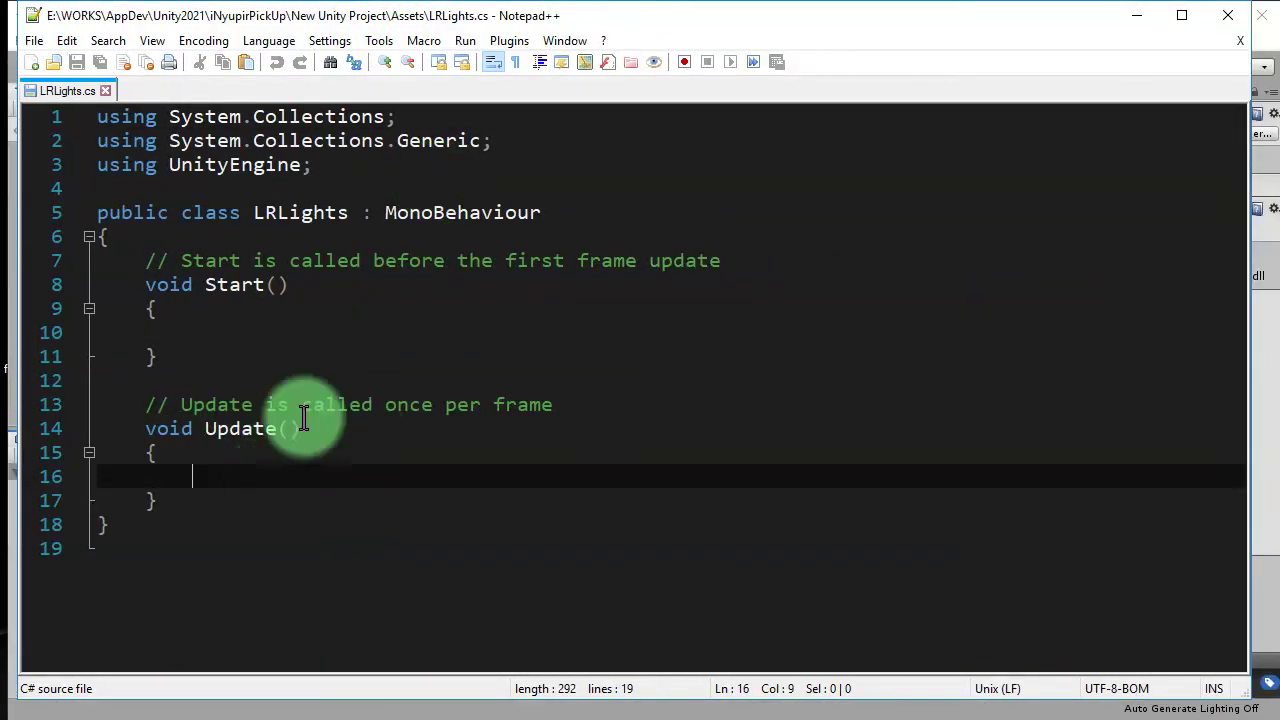
pyautogui.click(449, 212)
pyautogui.press('Down')
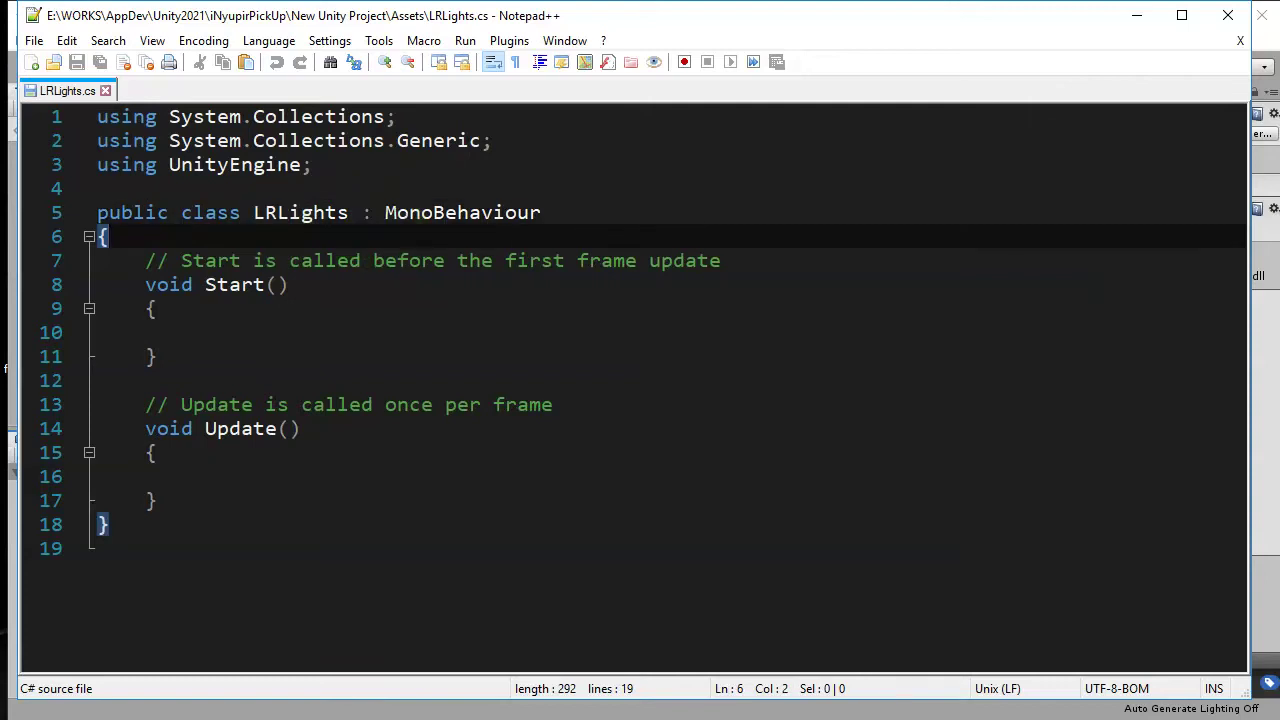
# - Declare the field float countDown = .5f; at the start of the LRLights class, separated by blank lines, and save the script
pyautogui.press('Return')
pyautogui.press('Return')
pyautogui.press('Up')
pyautogui.press('Return')
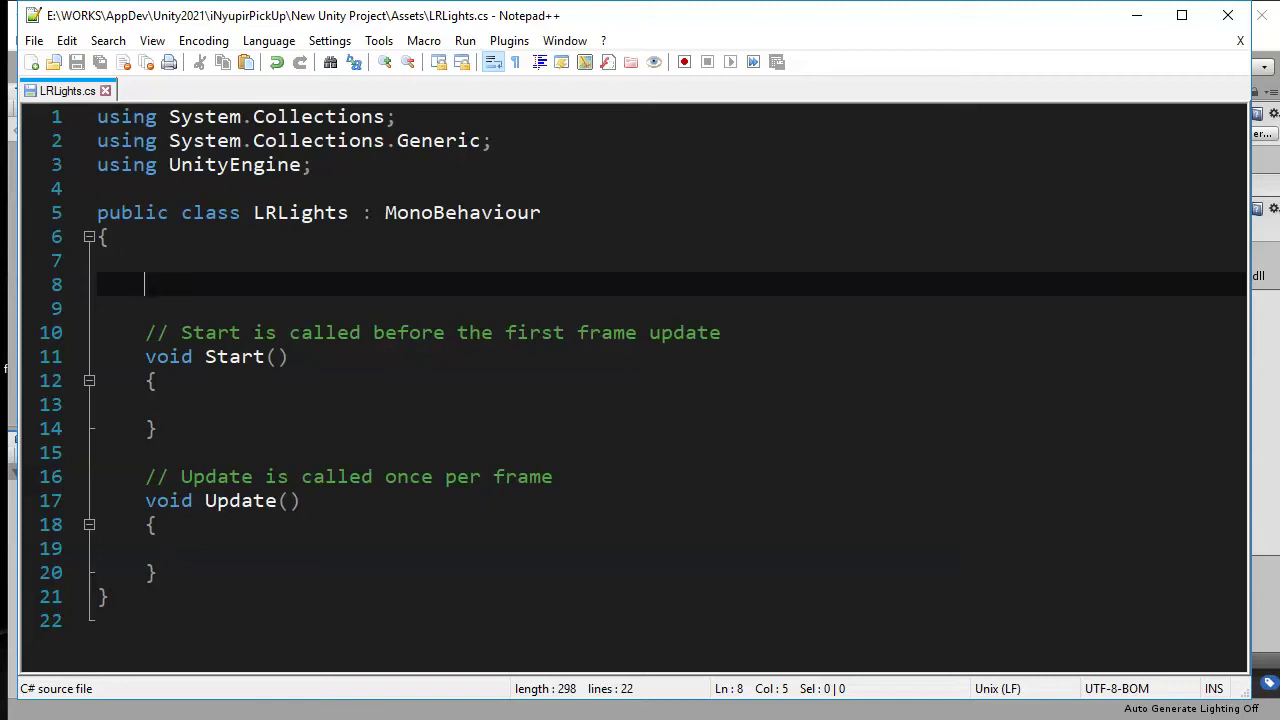
pyautogui.write('float ')
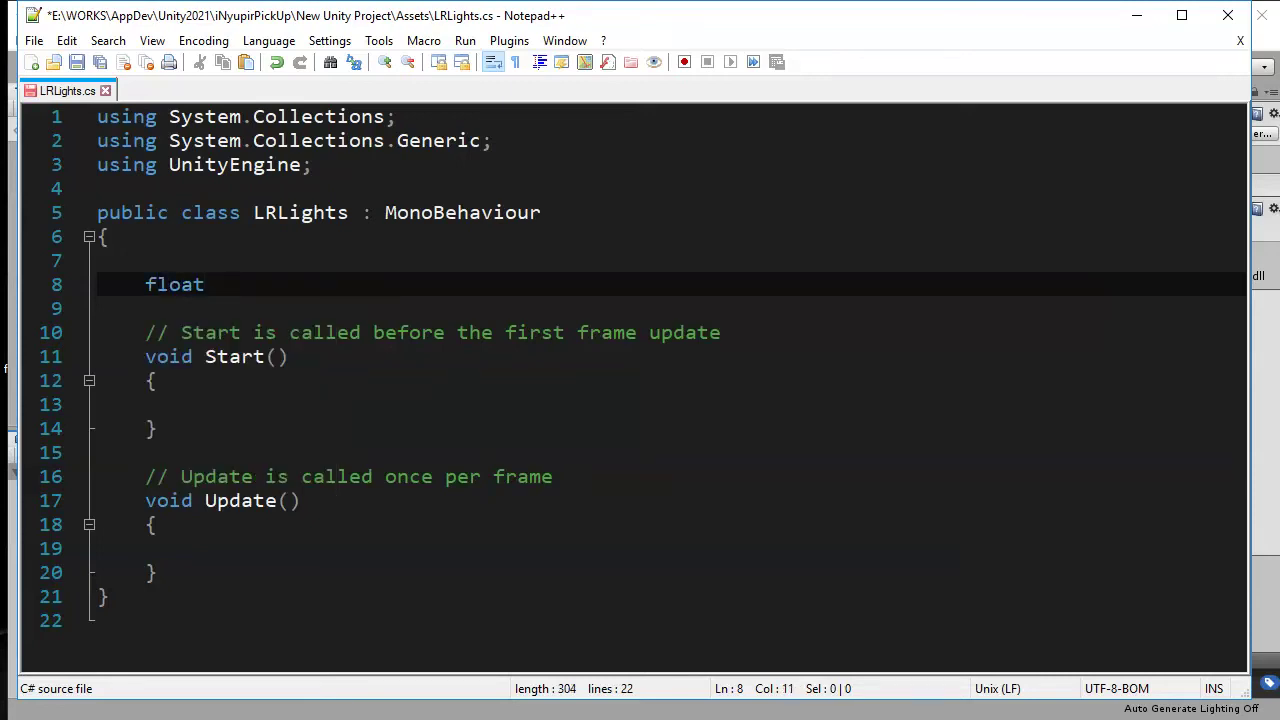
pyautogui.write('c')
pyautogui.press('BackSpace')
pyautogui.write('countDown = ')
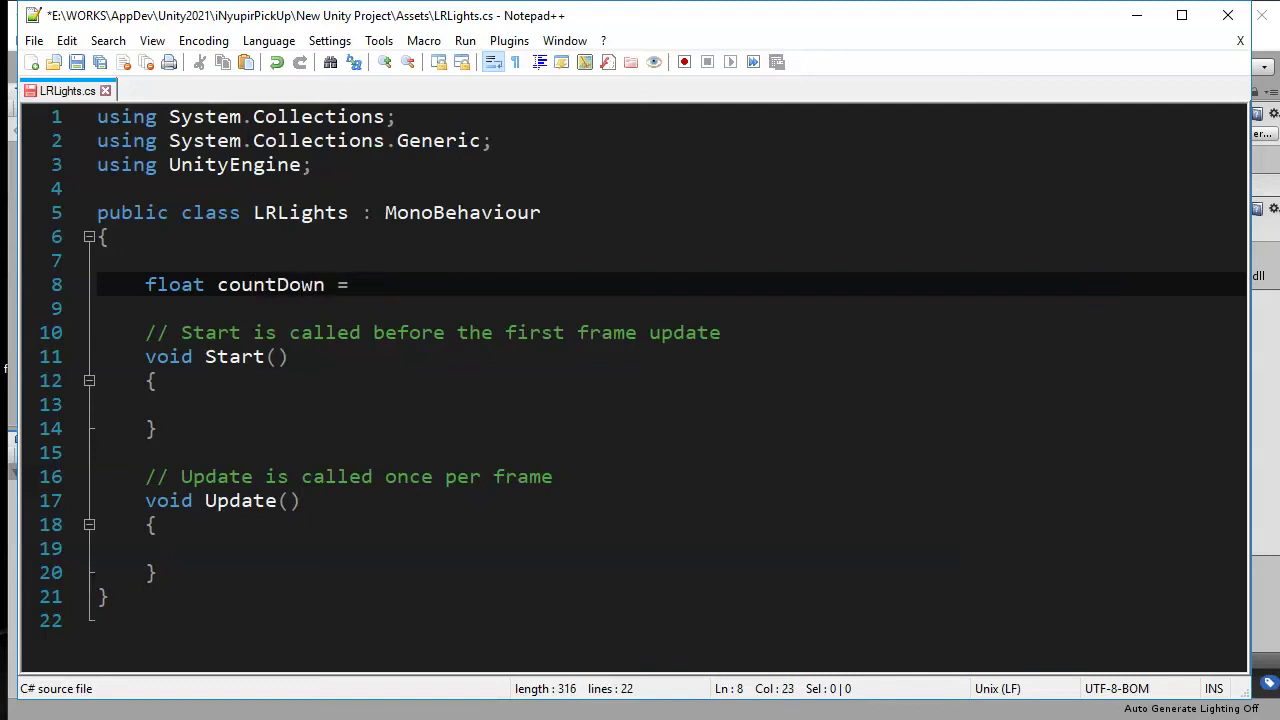
pyautogui.write('.5f;')
pyautogui.hotkey('ctrl', 's')
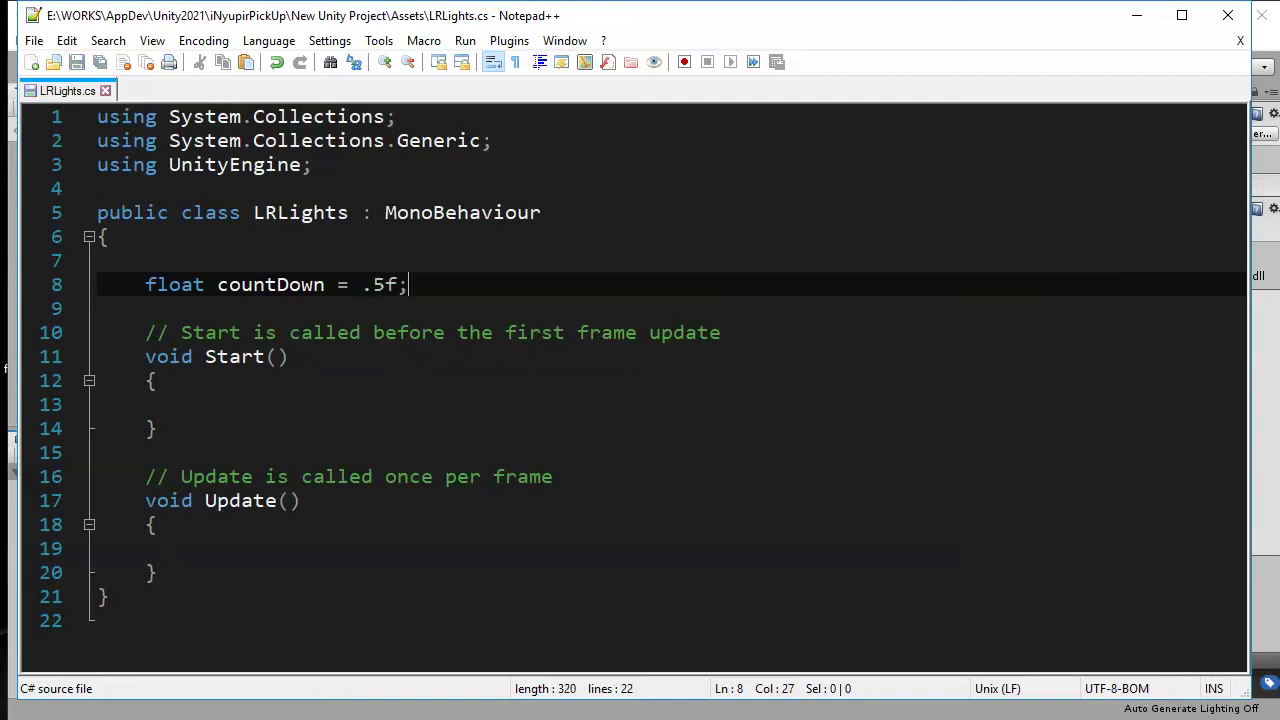
pyautogui.hotkey('ctrl', 'Left')
pyautogui.hotkey('ctrl', 'Left')
pyautogui.hotkey('ctrl', 'Left')
pyautogui.press('Down')
pyautogui.press('Down')
pyautogui.press('Down')
pyautogui.press('Down')
pyautogui.press('Up')
pyautogui.press('Up')
pyautogui.press('Up')
pyautogui.press('Up')
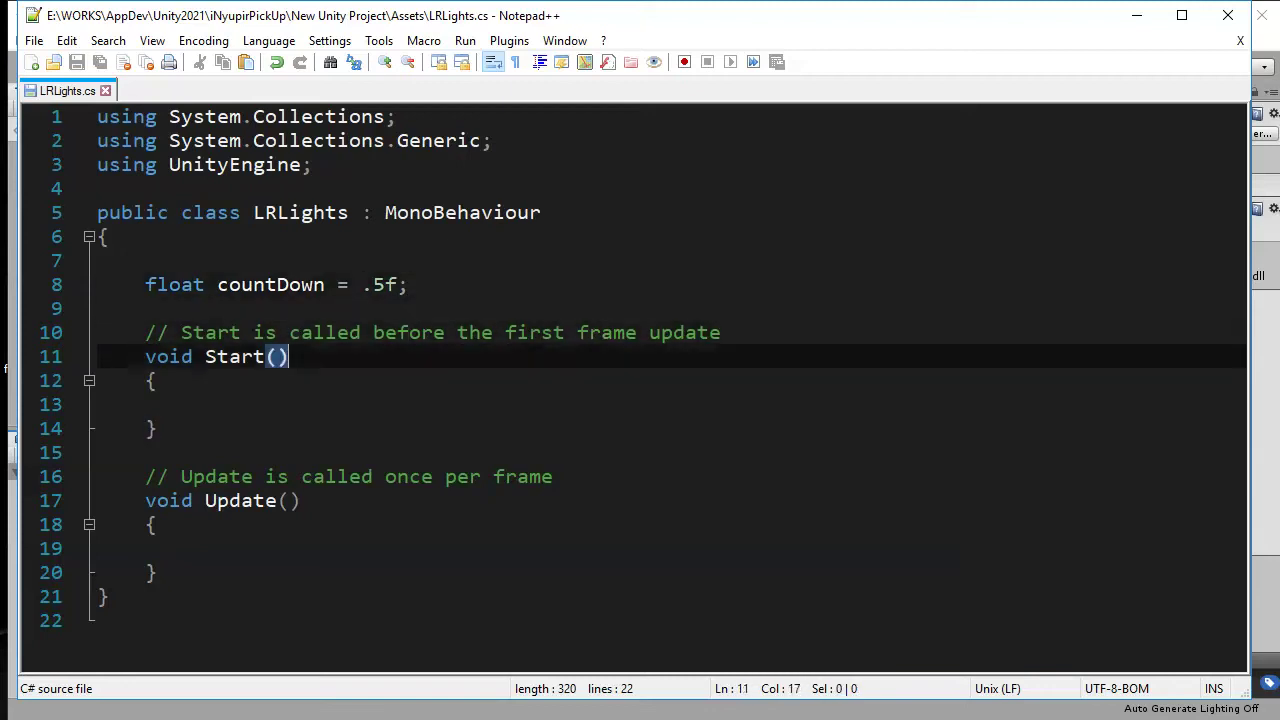
# - Add the field bool isOn = false; on the line directly below the countDown declaration
pyautogui.press('Return')
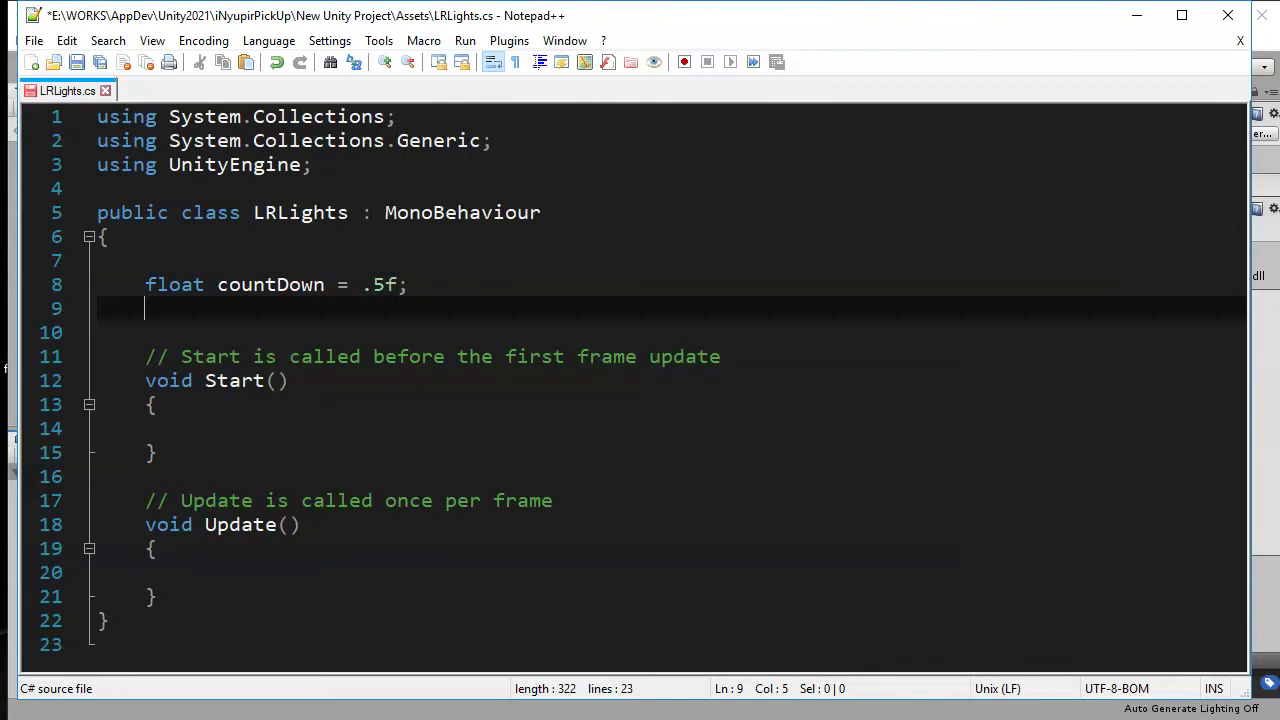
pyautogui.write('bool')
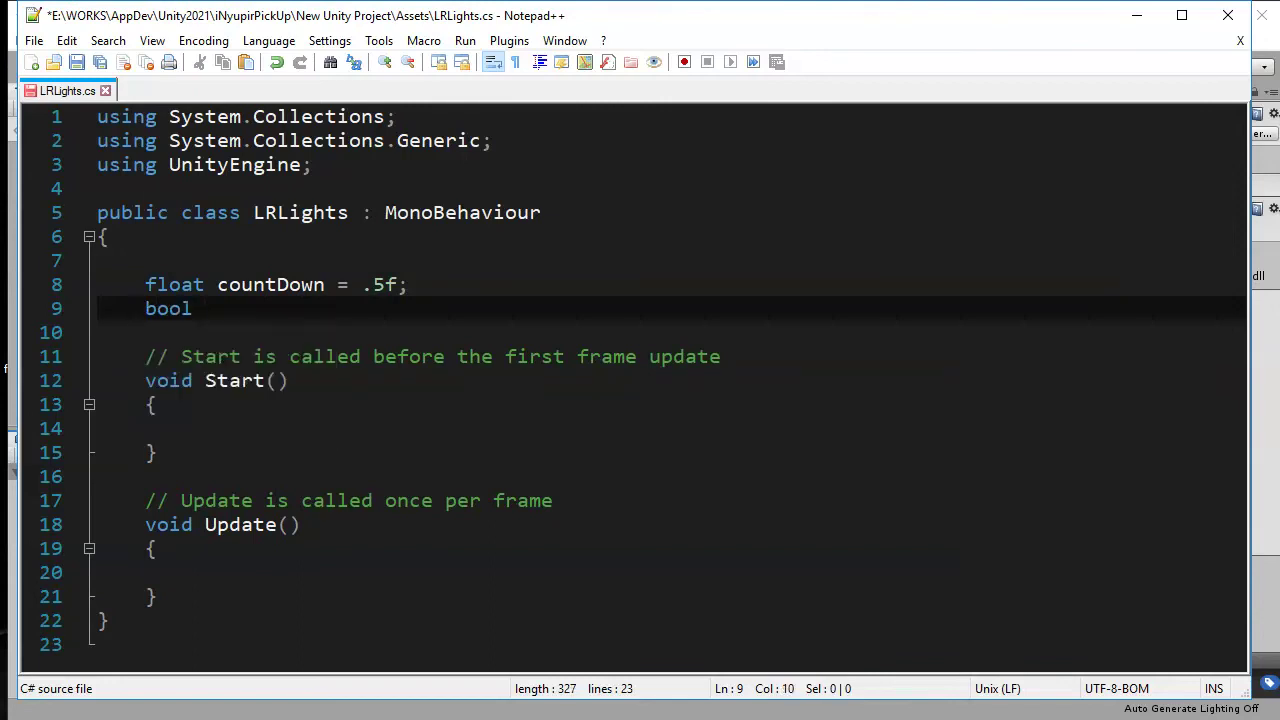
pyautogui.hotkey('ctrl', 's')
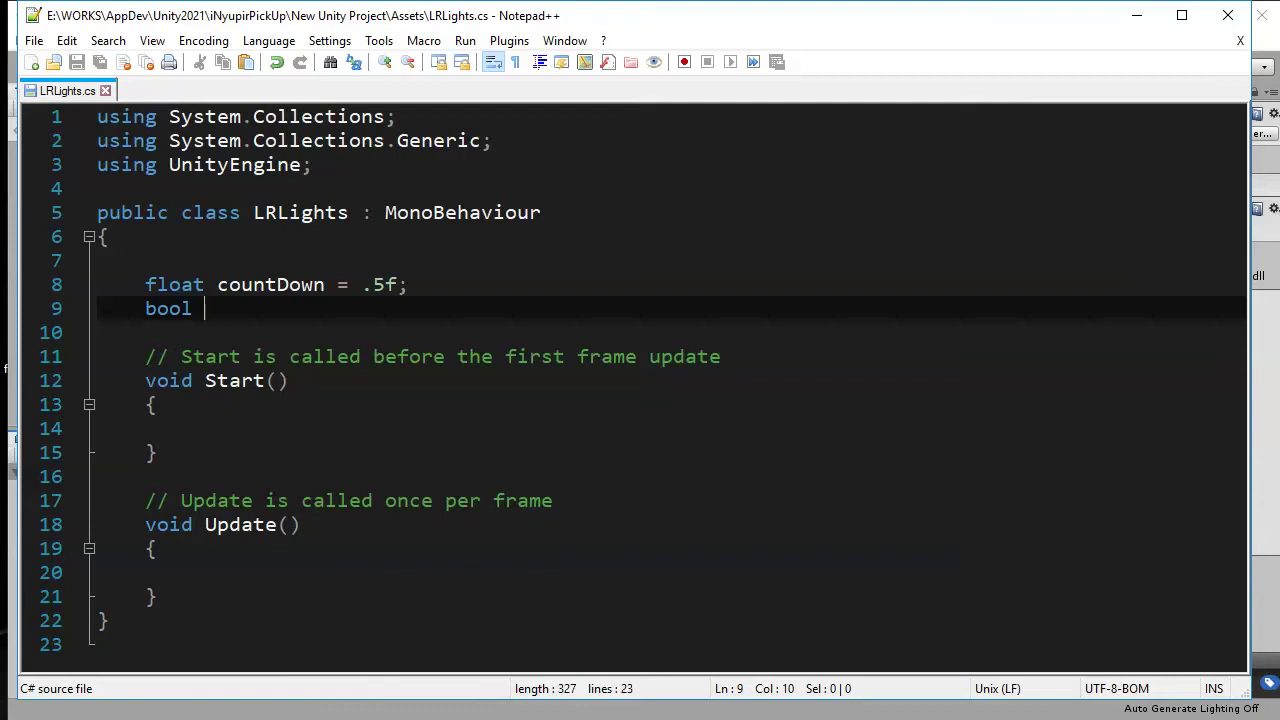
pyautogui.write('isO')
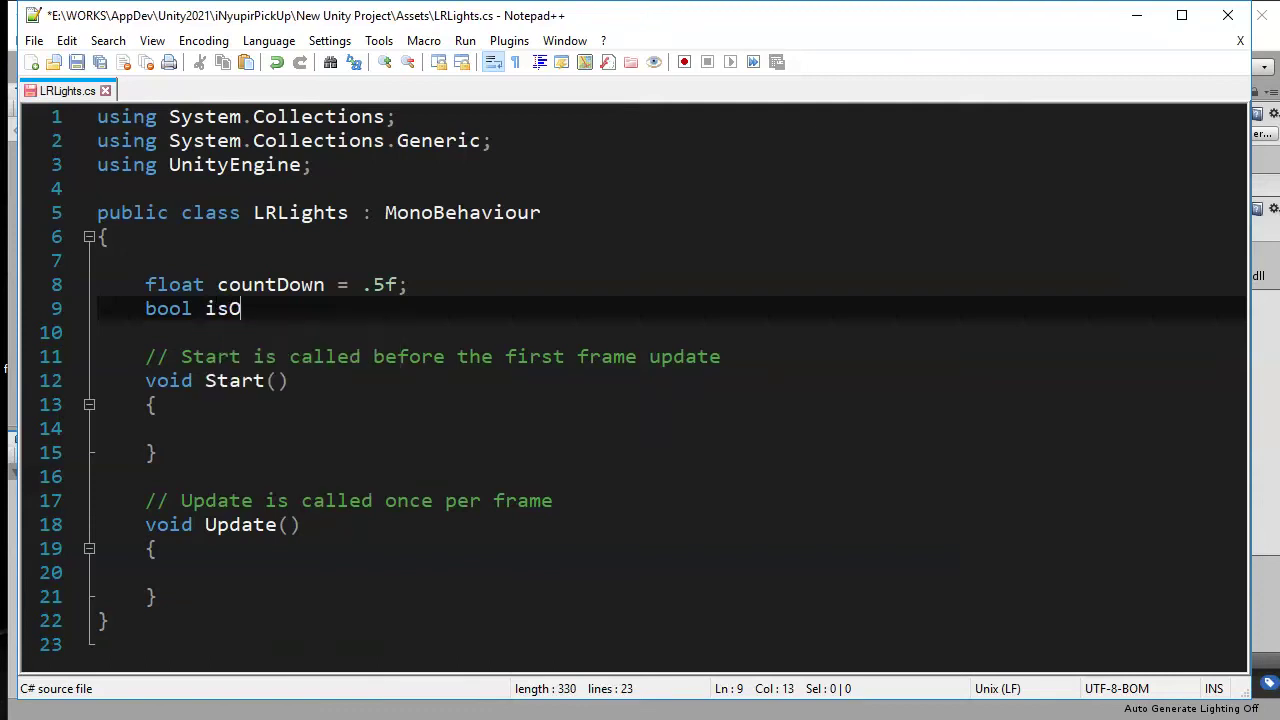
pyautogui.write('n =')
pyautogui.hotkey('ctrl', 's')
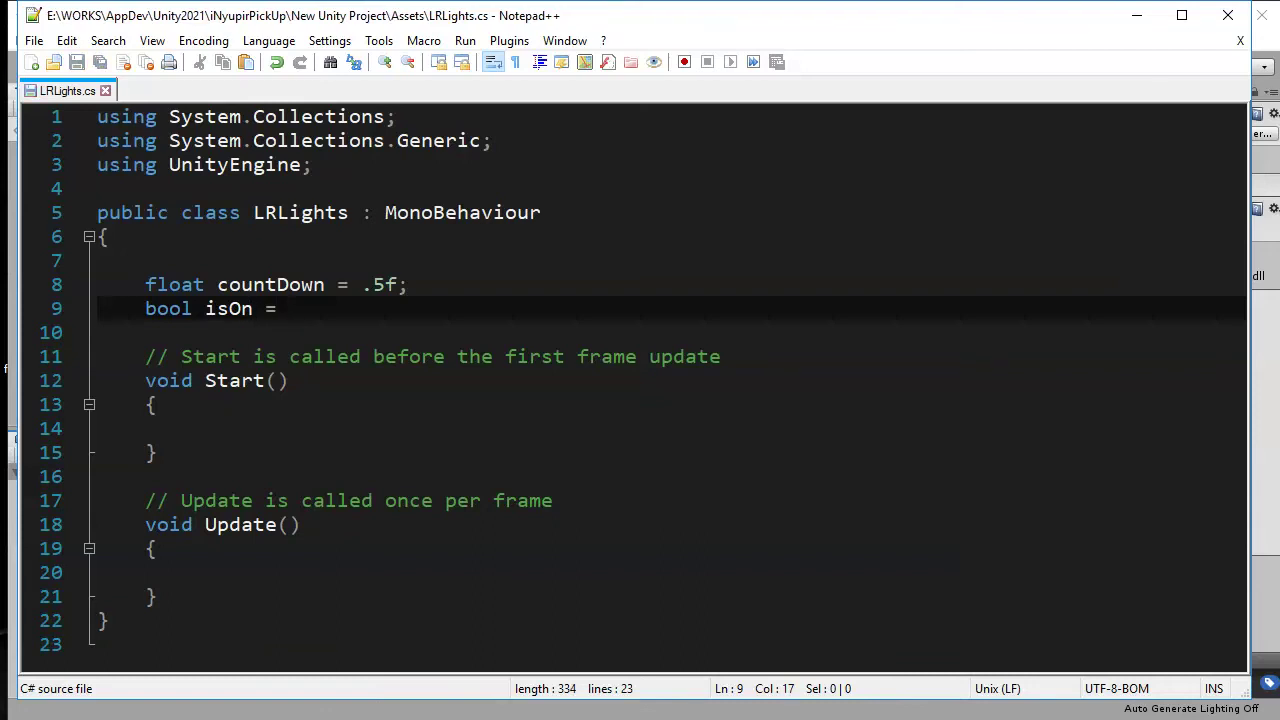
pyautogui.write('false;')
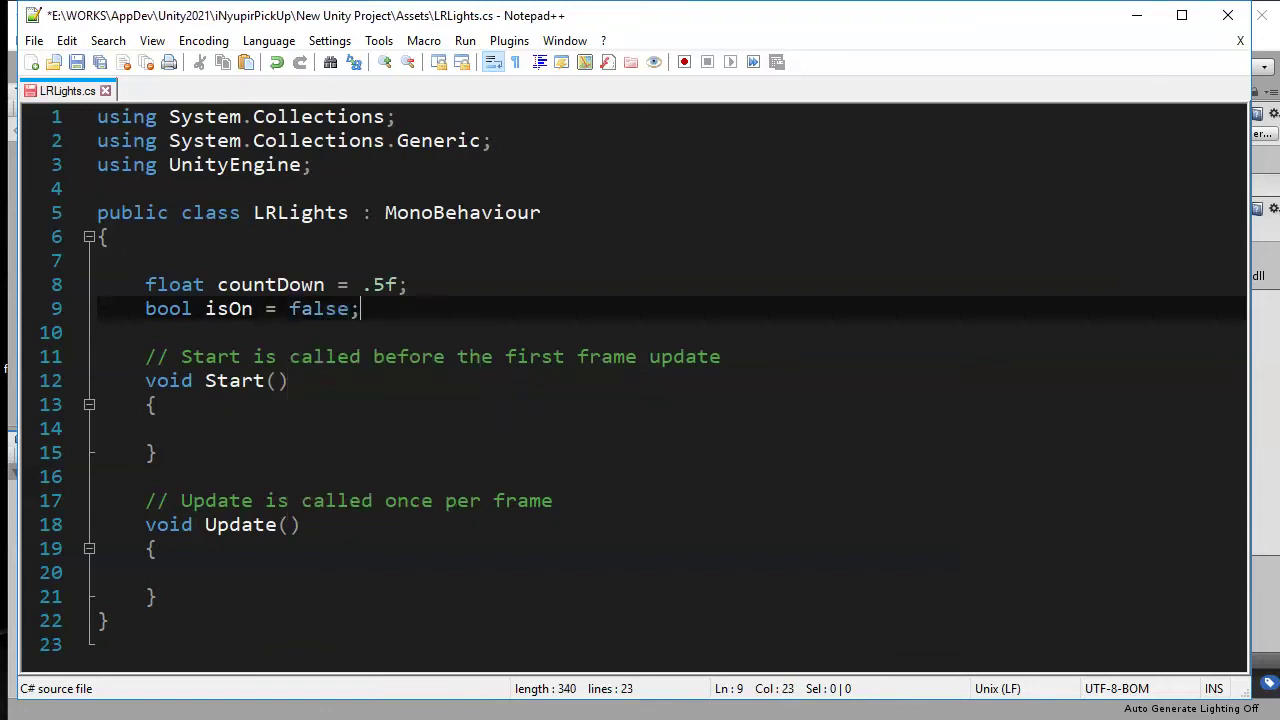
# - Declare public GameObject lrLight; on a new line above the countDown field and save the script
pyautogui.press('Up')
pyautogui.press('Up')
pyautogui.press('Return')
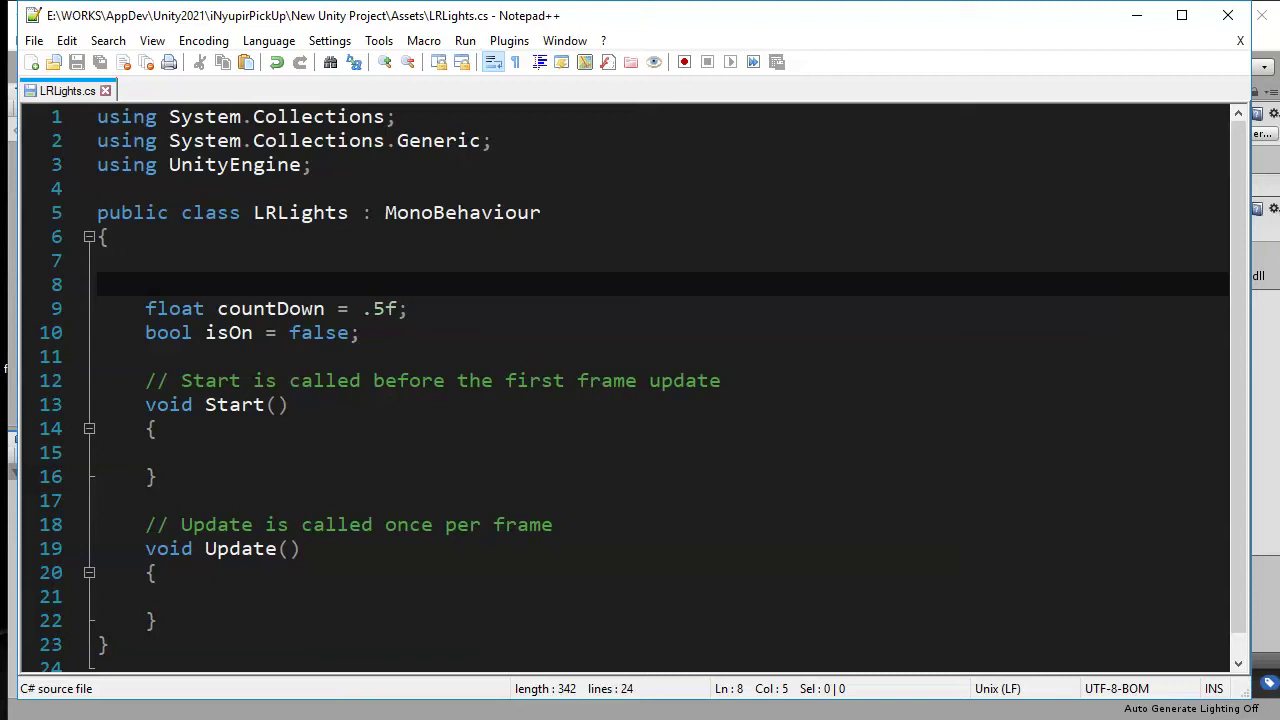
pyautogui.write('public GameObject')
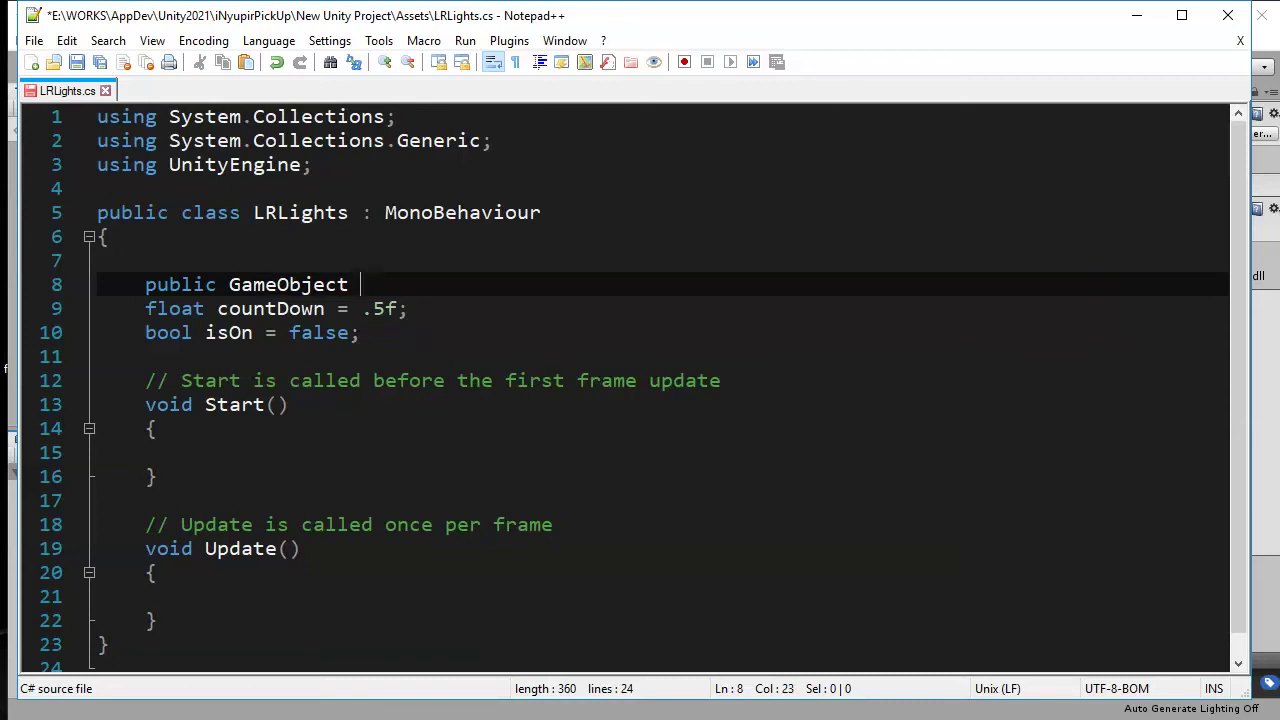
pyautogui.write(' lrLight1')
pyautogui.hotkey('ctrl', 's')
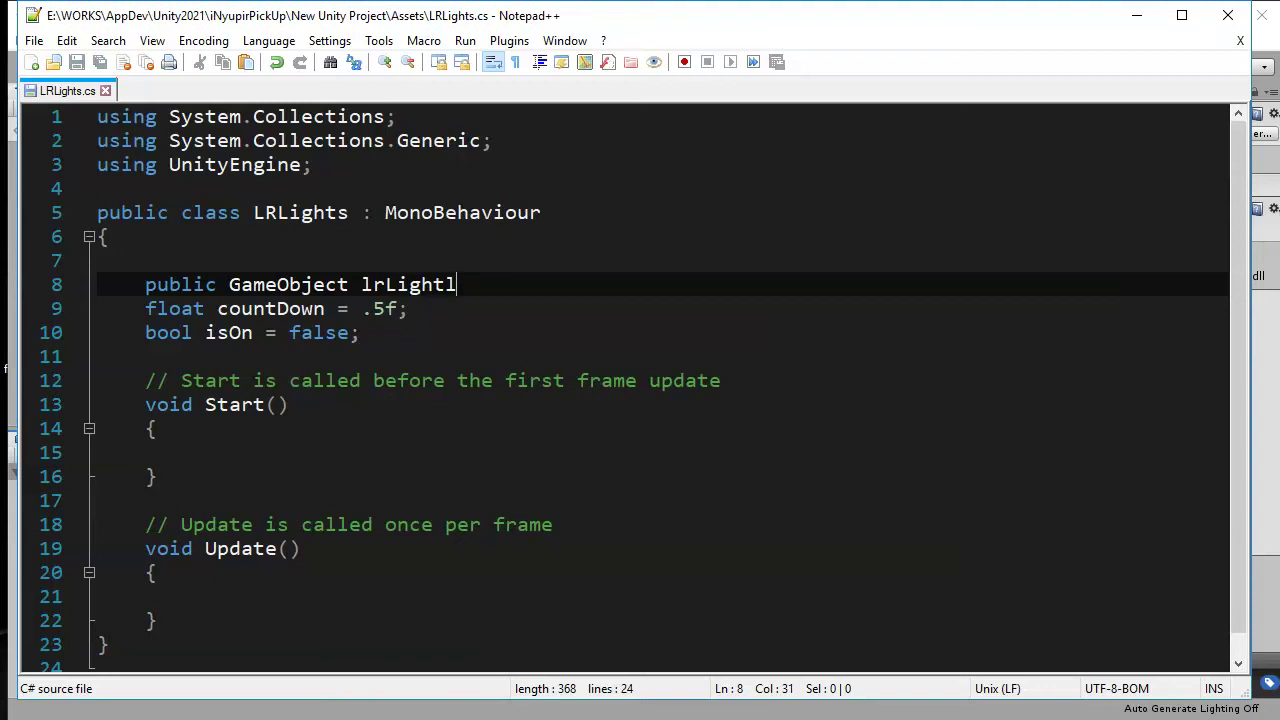
pyautogui.press('BackSpace')
pyautogui.write(';')
pyautogui.hotkey('ctrl', 's')
# - Insert an empty if(countDown > 0){} block inside Update, split its braces onto separate lines, and save
pyautogui.click(246, 596)
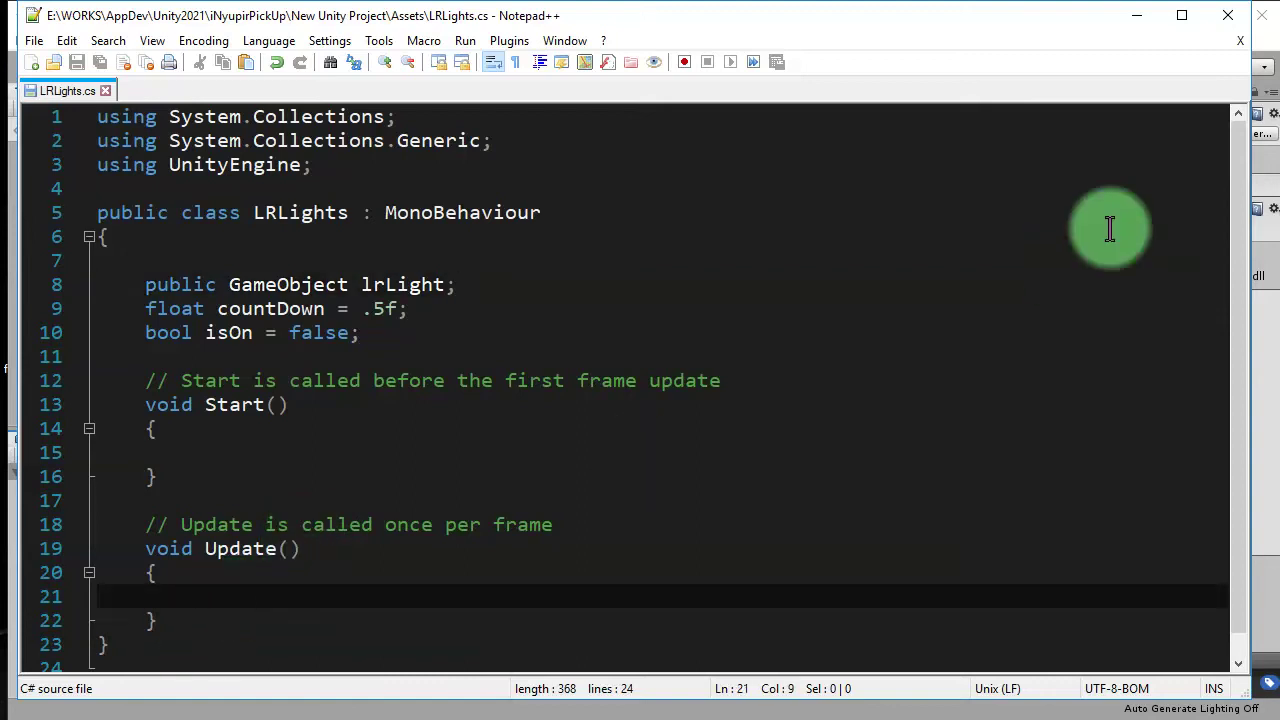
pyautogui.write('if ')
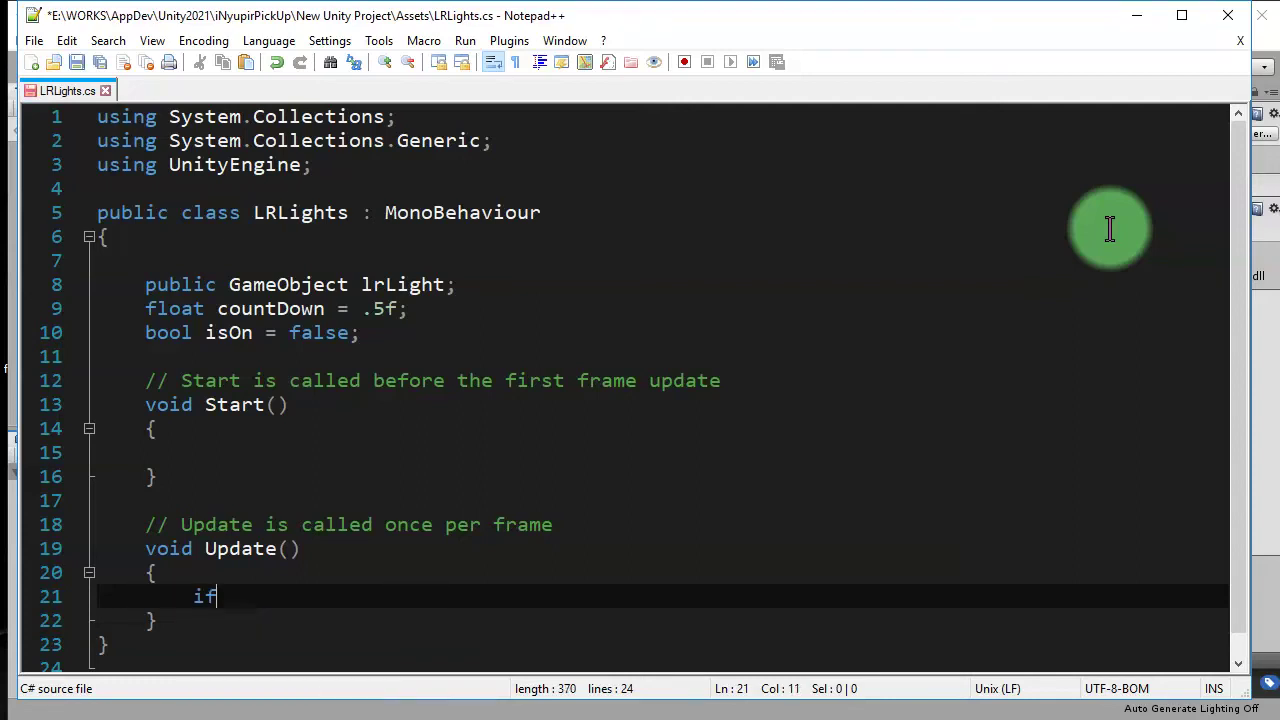
pyautogui.write('l')
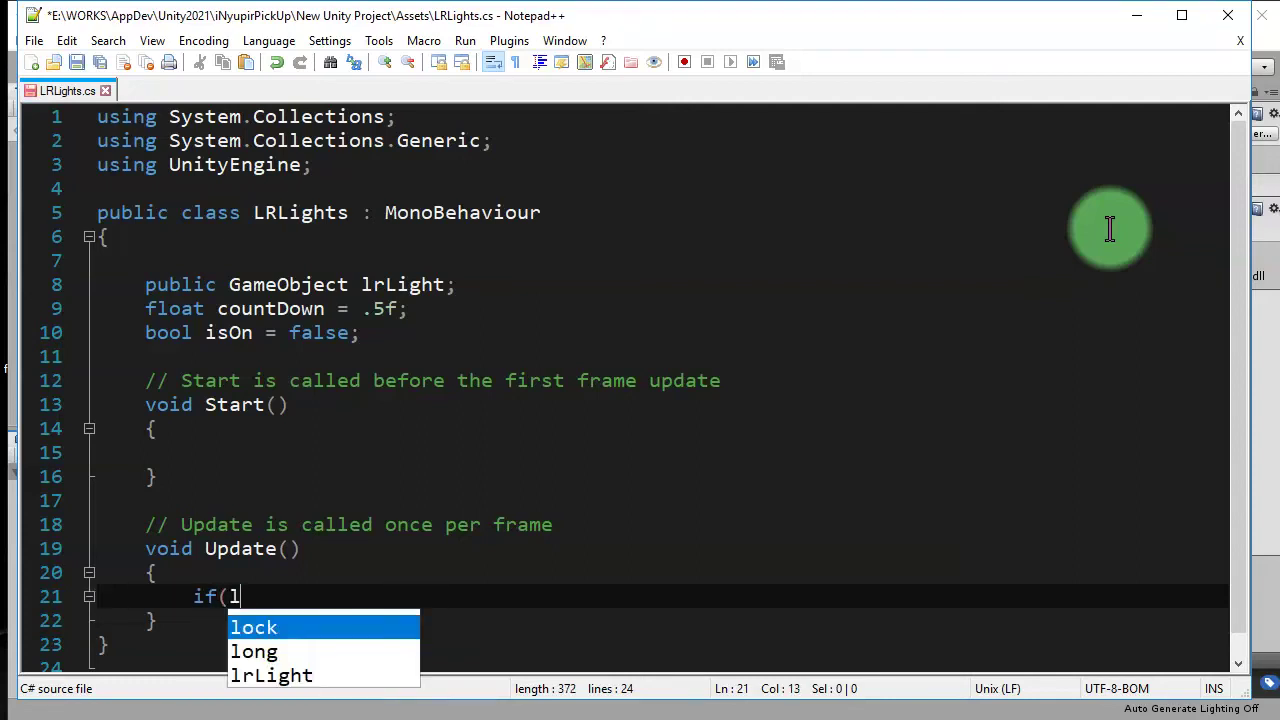
pyautogui.press('BackSpace')
pyautogui.write('cou')
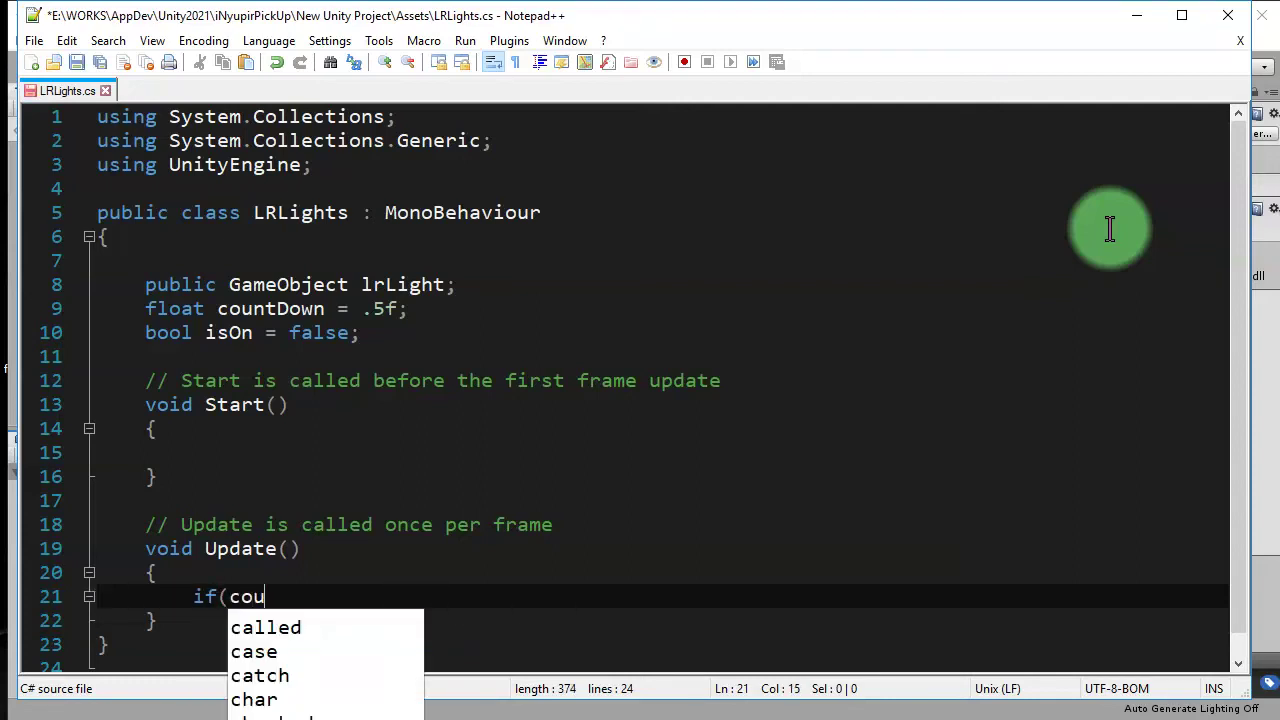
pyautogui.write('ntDown >')
pyautogui.hotkey('ctrl', 's')
pyautogui.write('0){}')
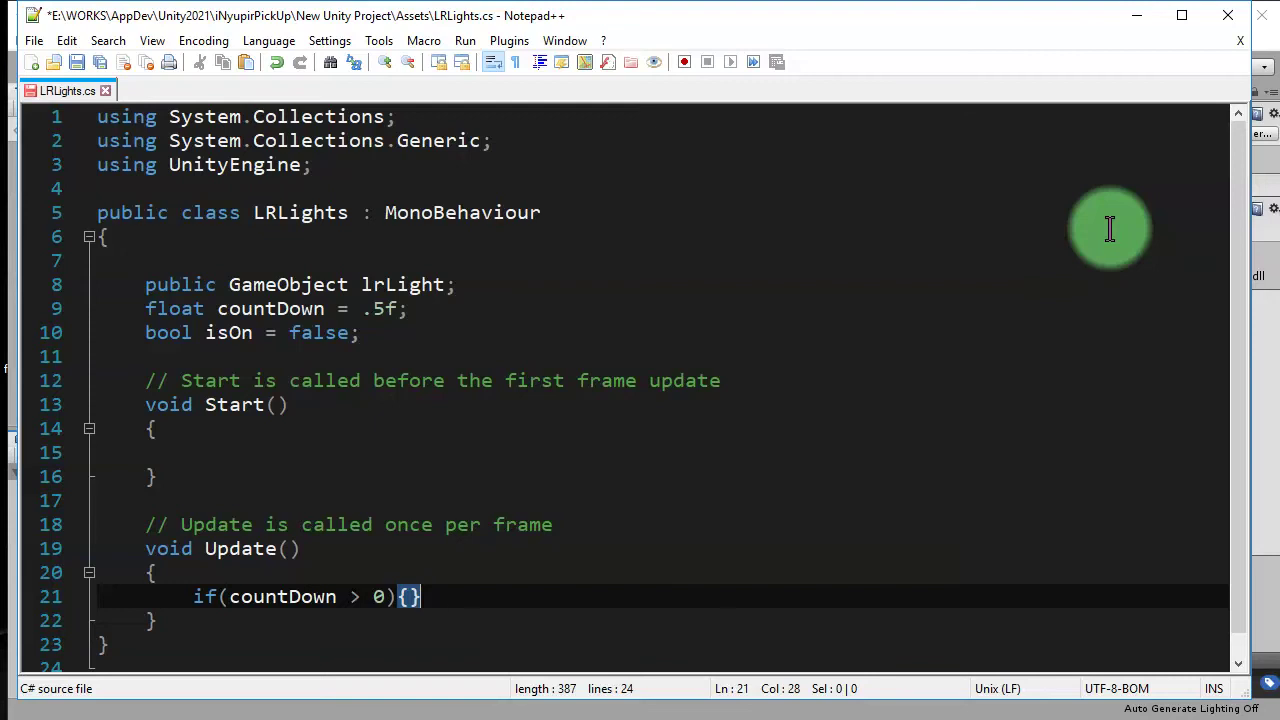
pyautogui.press('Left')
pyautogui.press('Return')
pyautogui.hotkey('ctrl', 's')
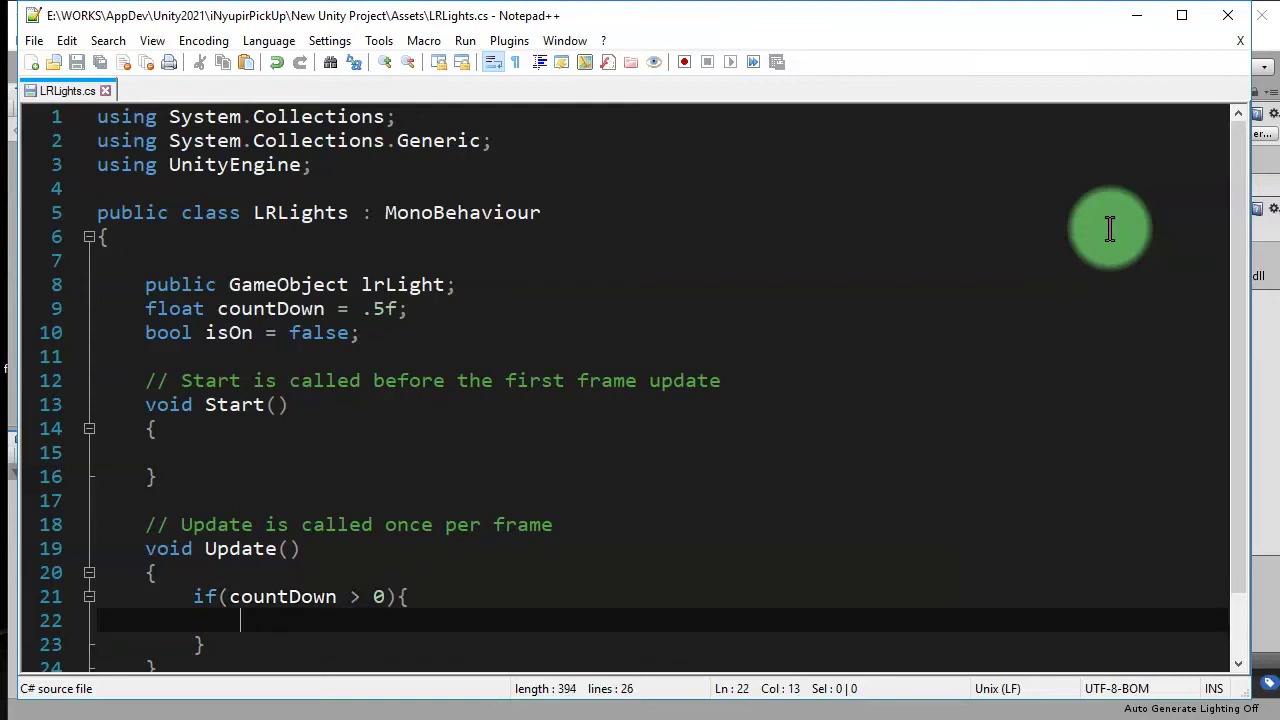
# - Write countDown -= Time.deltaTime; inside the if block in Update and save the script
pyautogui.press('Down')
pyautogui.press('Down')
pyautogui.press('Up')
pyautogui.press('Up')
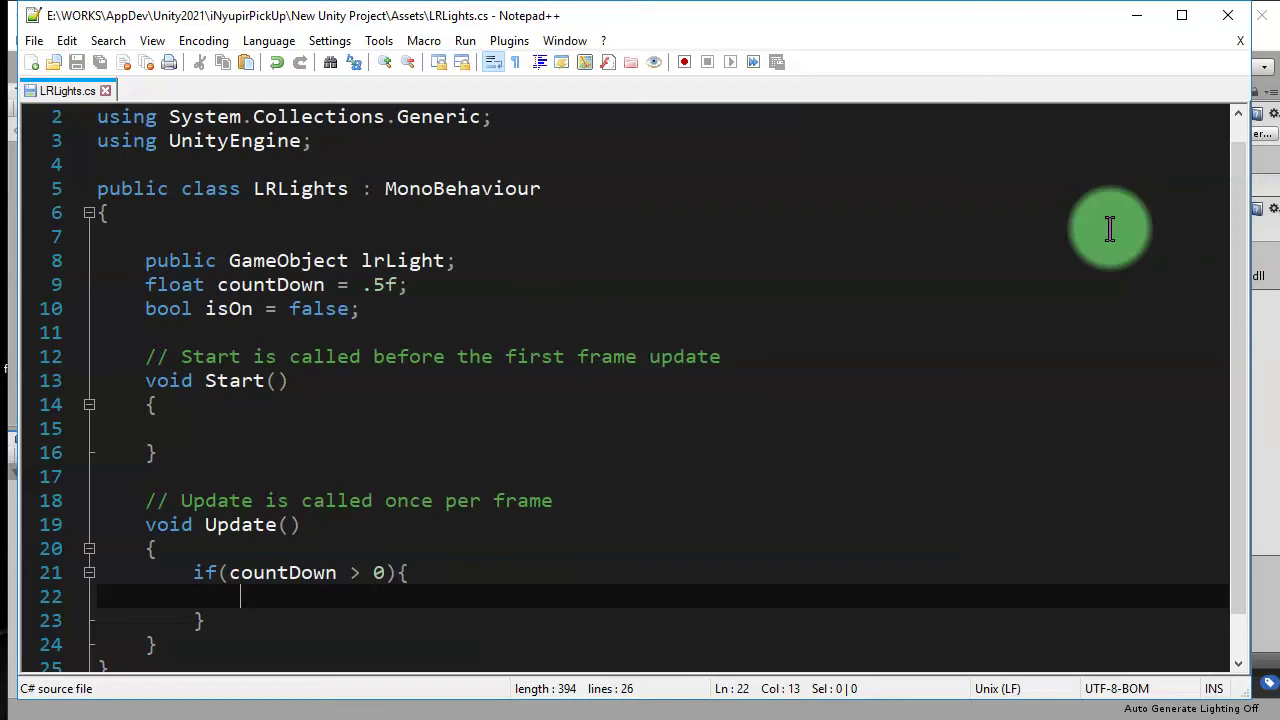
pyautogui.write('cou')
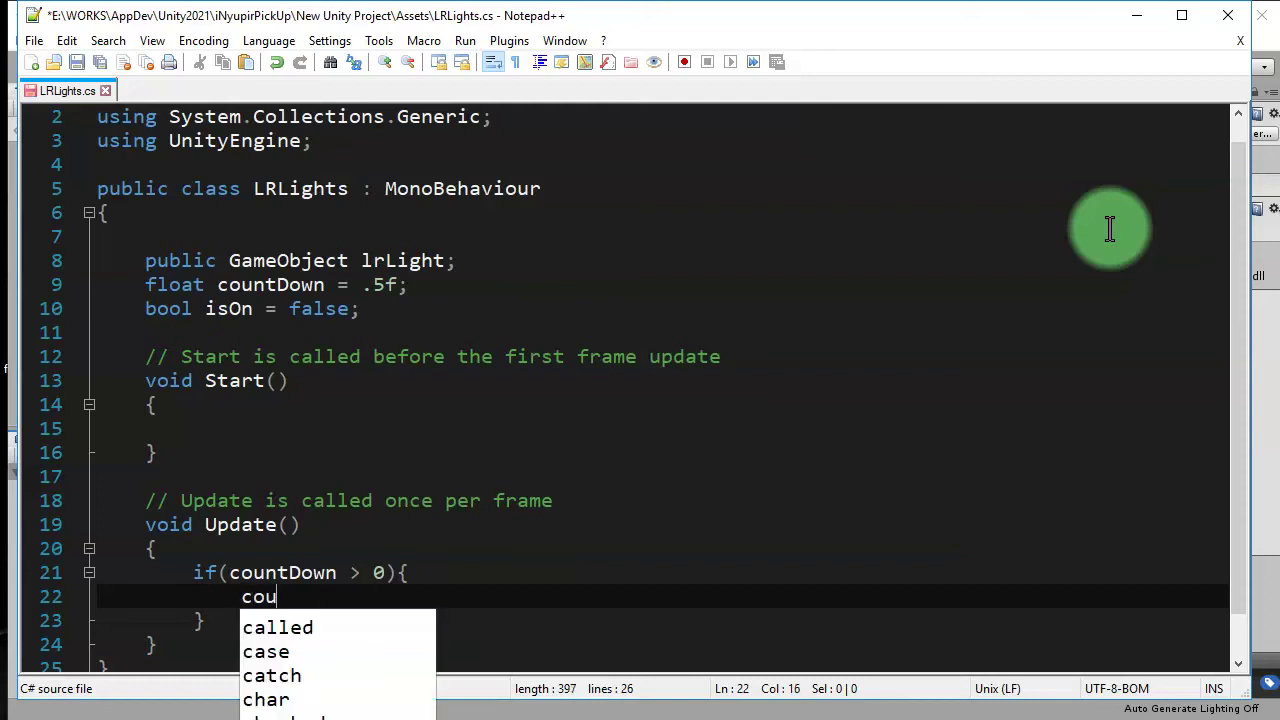
pyautogui.write('ntDown -= ')
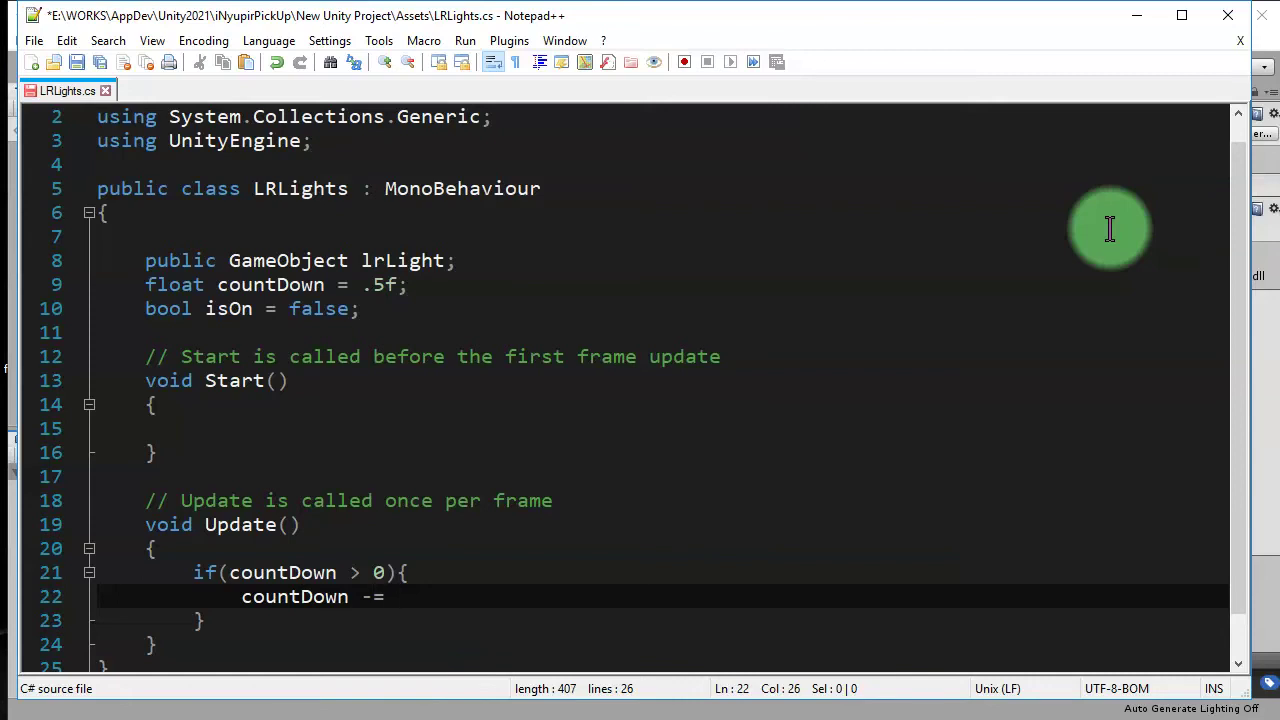
pyautogui.write('Time.deltati')
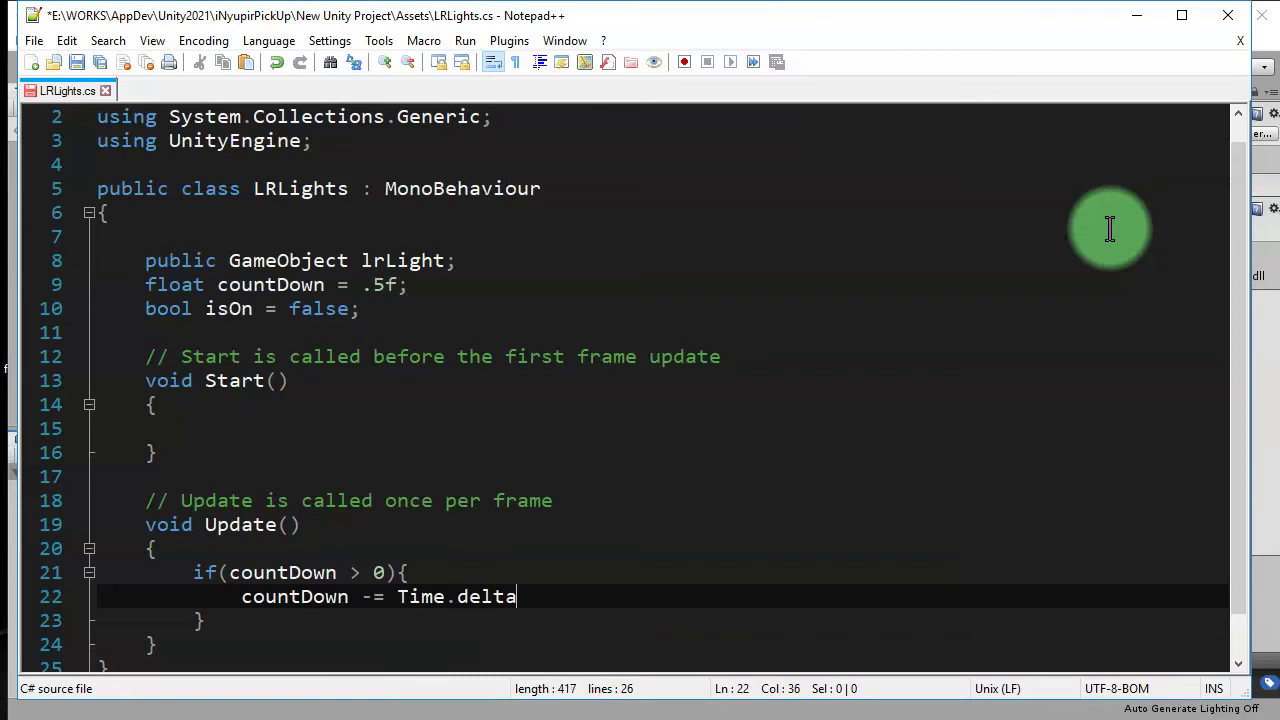
pyautogui.press('BackSpace')
pyautogui.press('BackSpace')
pyautogui.write('Time;')
pyautogui.hotkey('ctrl', 's')
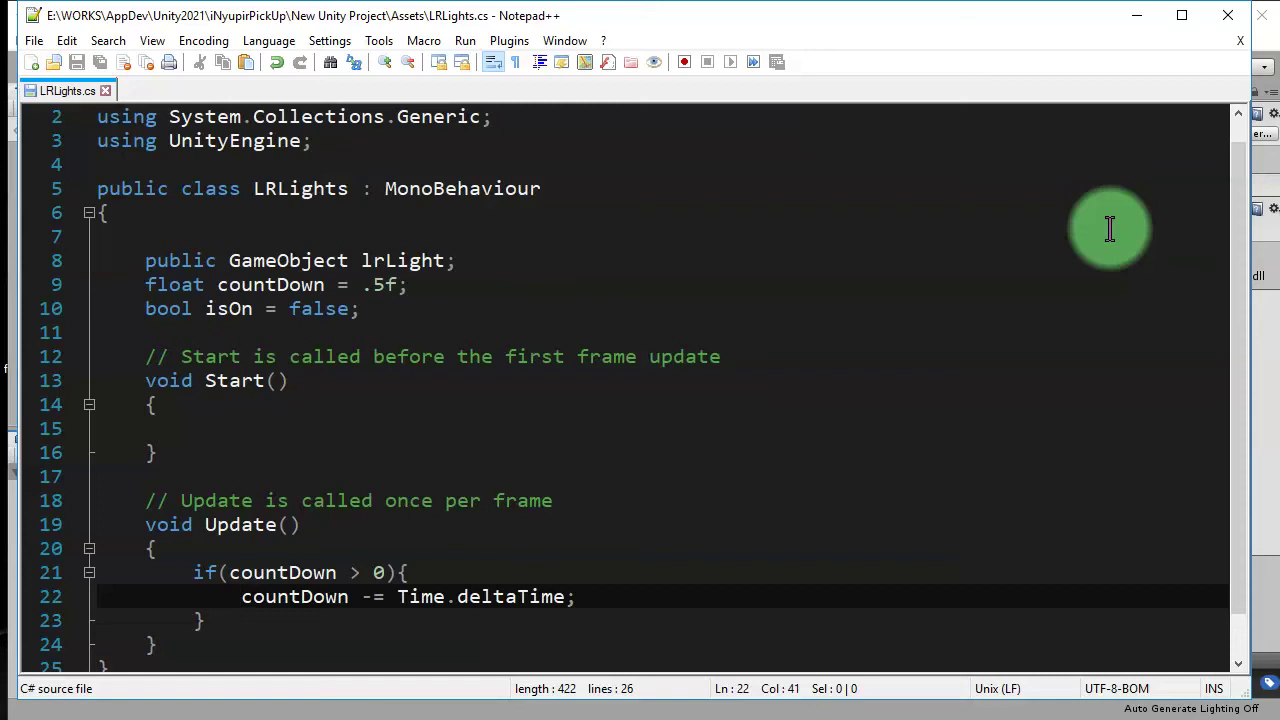
# - Review the countDown condition and the decrement line inside the Update method
pyautogui.click(505, 597)
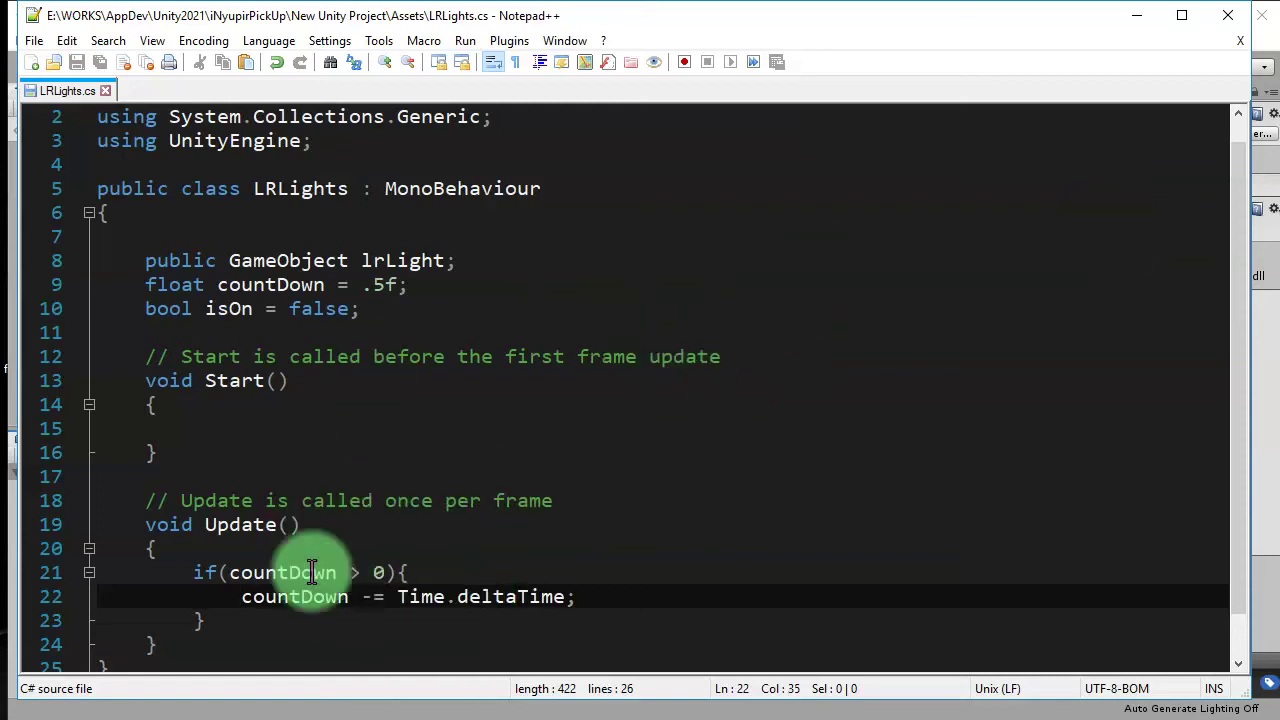
pyautogui.scroll(-1, 312, 571)
pyautogui.click(278, 548)
pyautogui.click(643, 546)
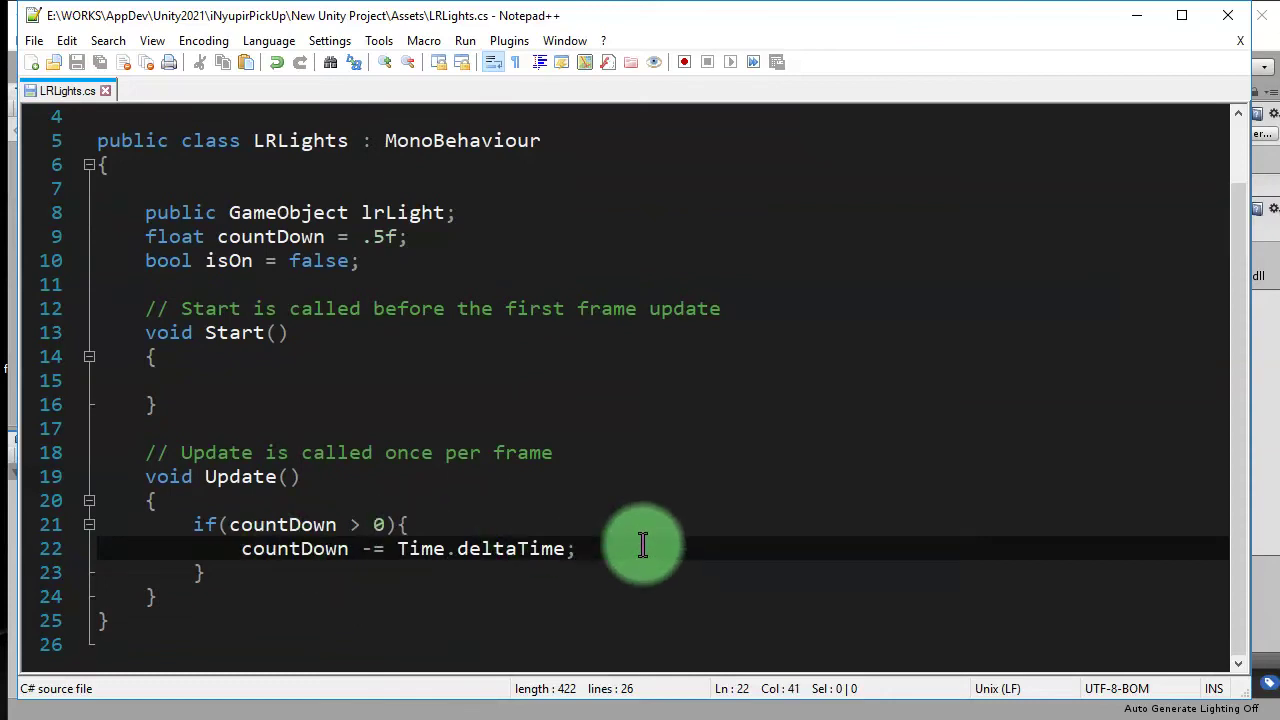
pyautogui.press('Down')
pyautogui.press('Up')
pyautogui.press('Up')
pyautogui.press('Down')
pyautogui.press('Down')
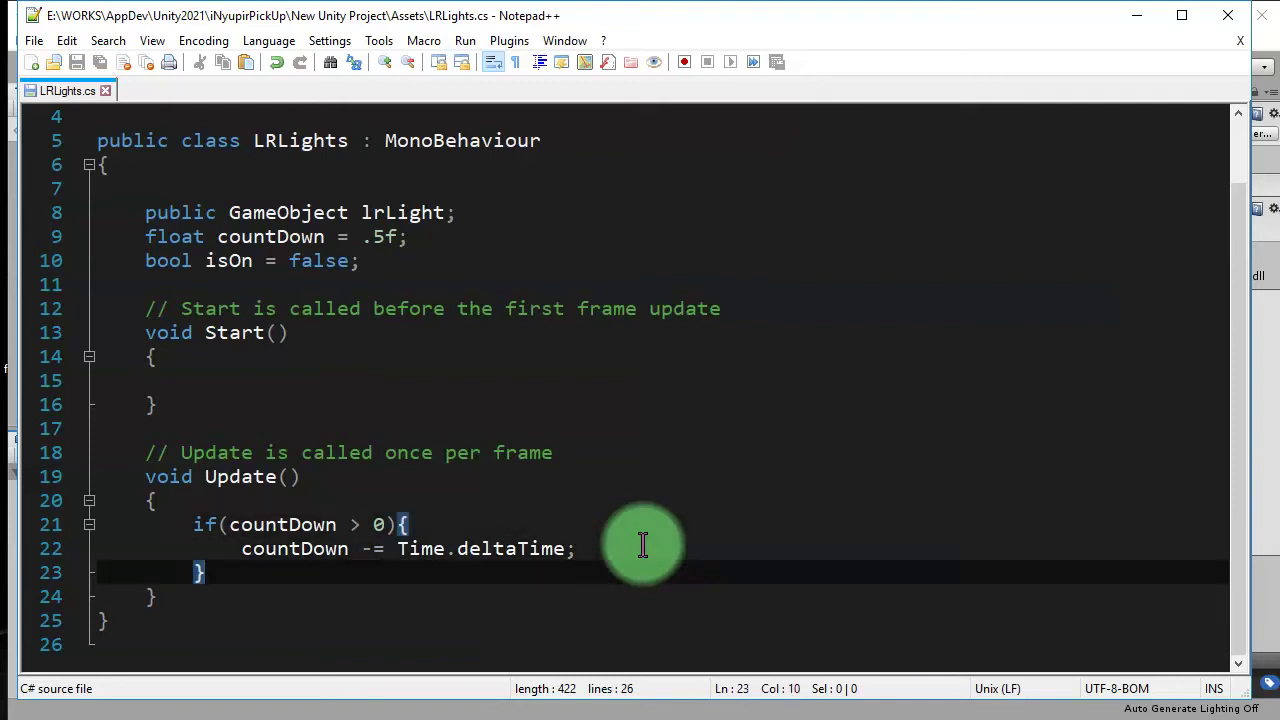
pyautogui.press('Up')
pyautogui.press('Up')
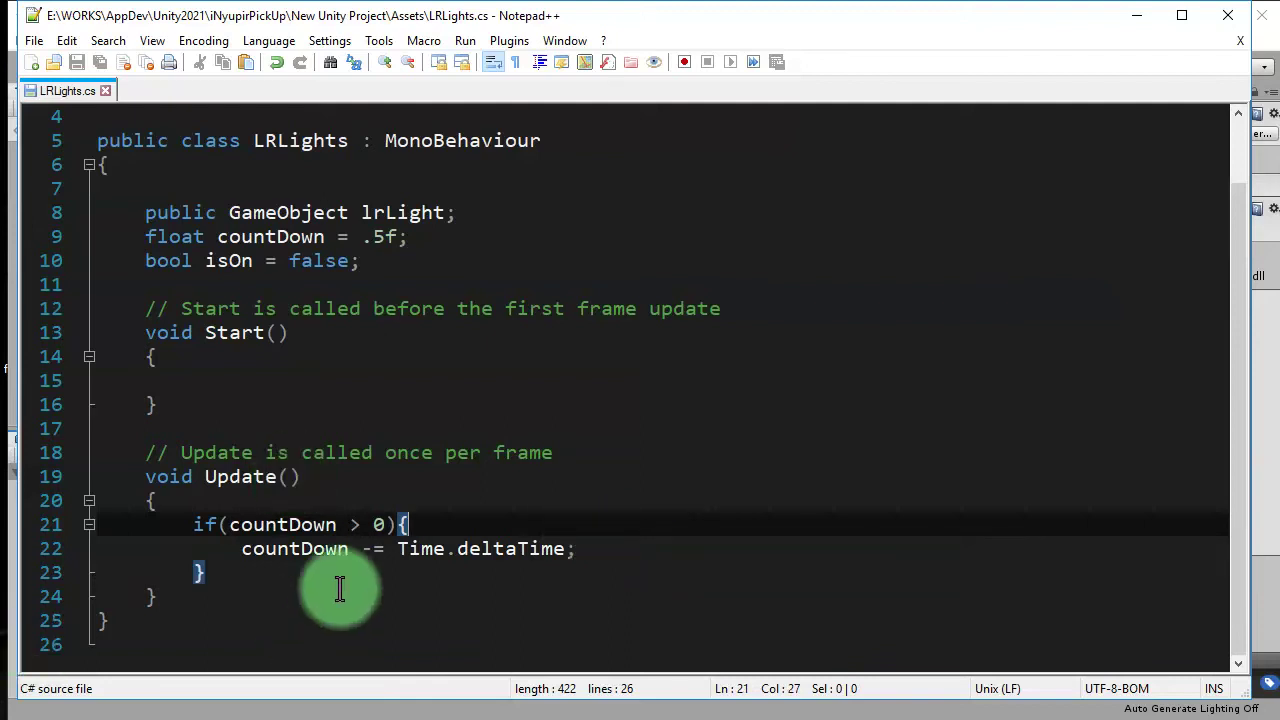
pyautogui.doubleClick(300, 524)
pyautogui.click(253, 540)
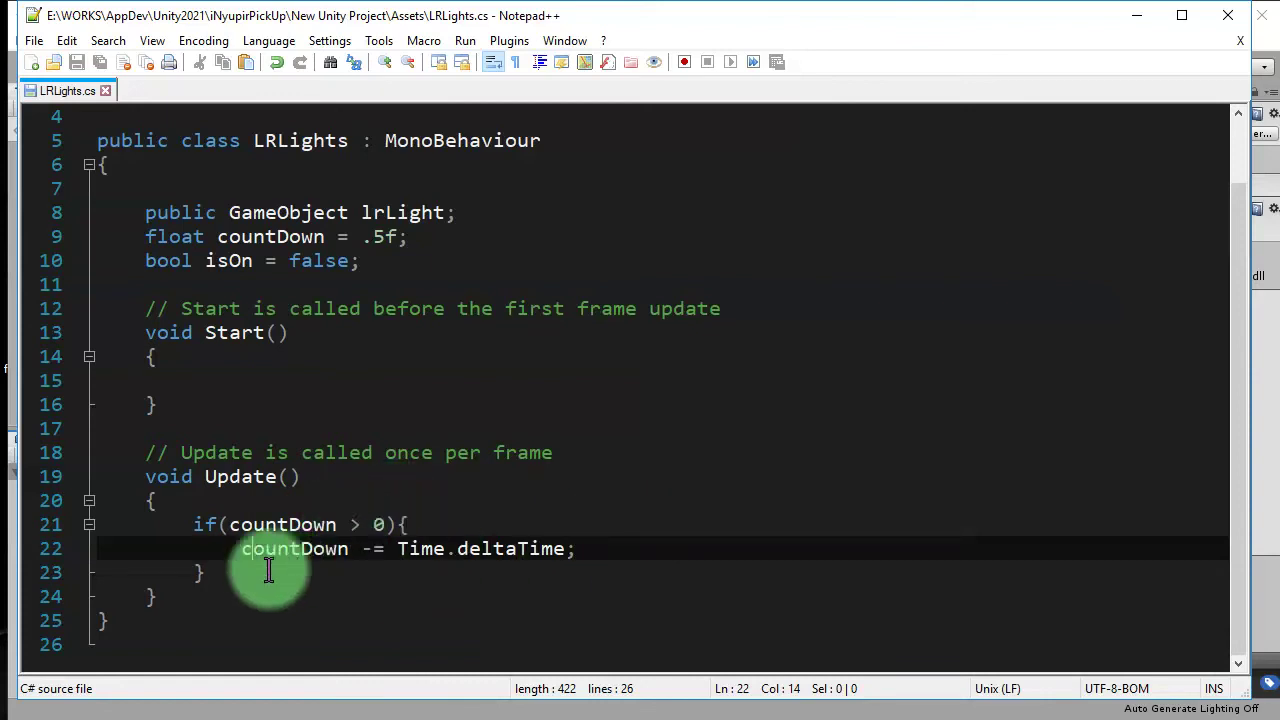
pyautogui.click(324, 524)
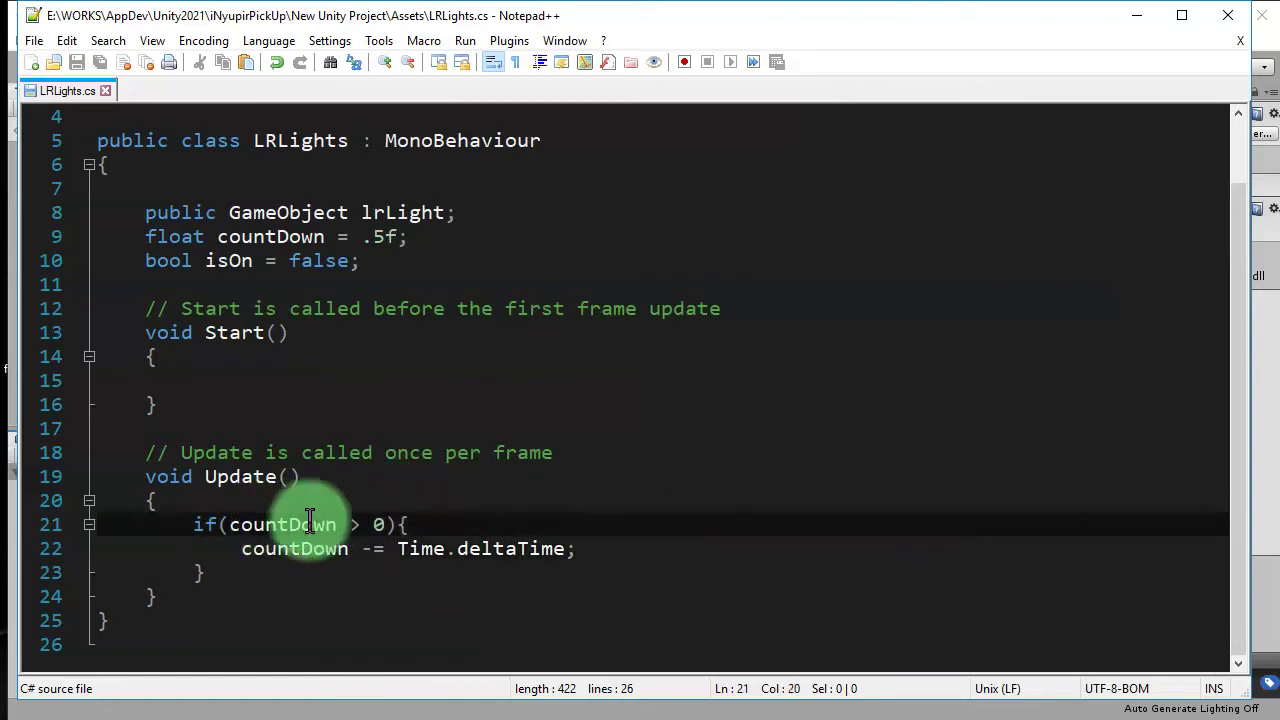
# - Add an else{} block after the if block in Update, split its braces onto separate lines, and save the script
pyautogui.click(228, 574)
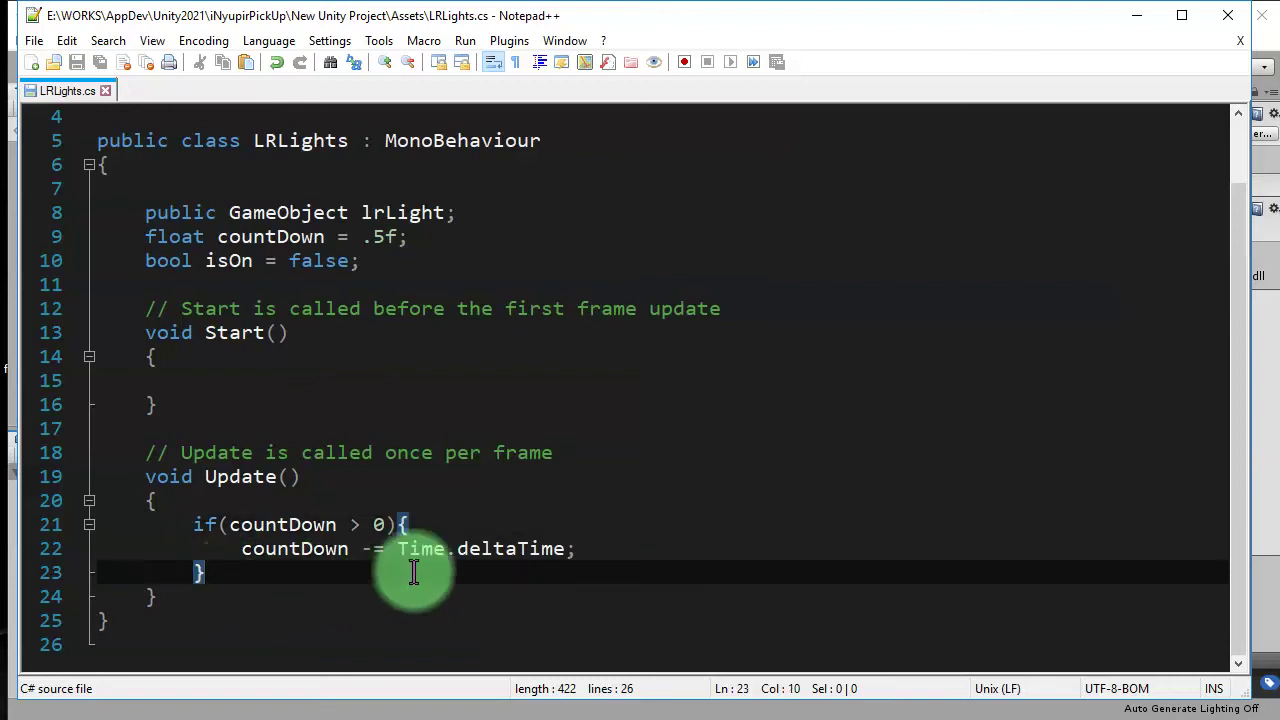
pyautogui.write('else{}')
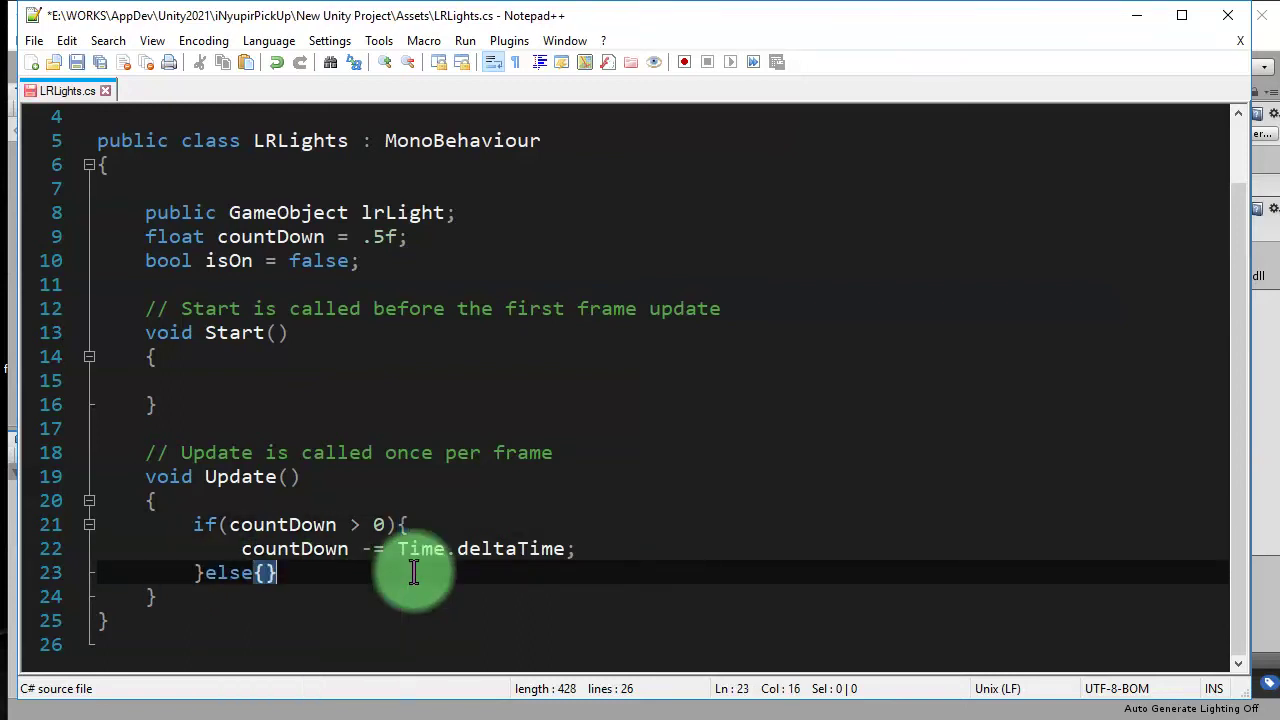
pyautogui.press('Left')
pyautogui.press('Return')
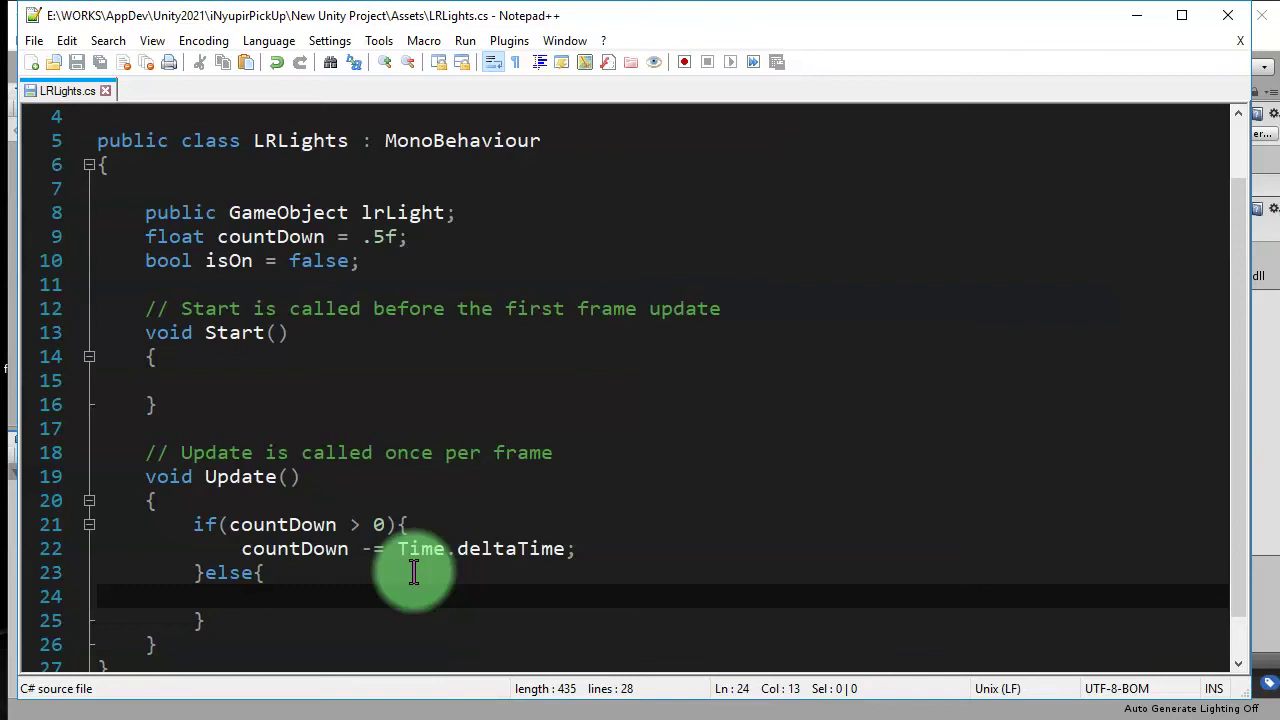
# - Write countDown = .5f; inside the else block in Update
pyautogui.write('count')
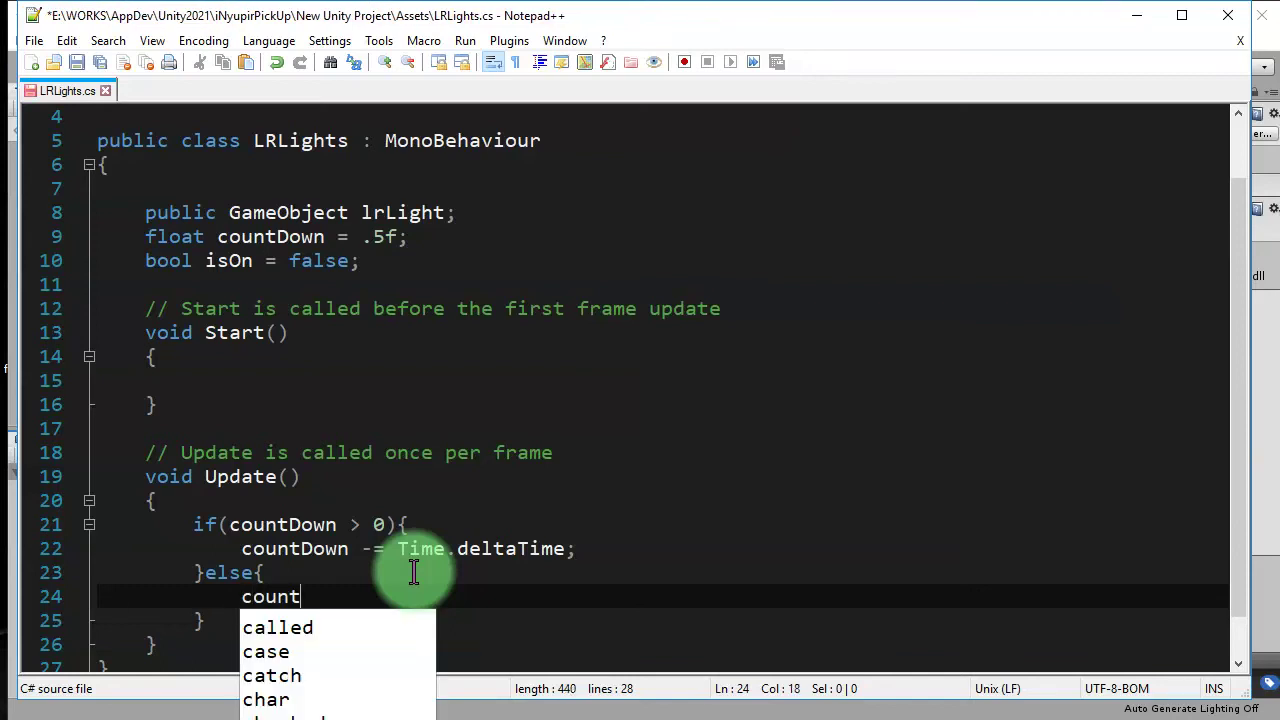
pyautogui.write('Down =')
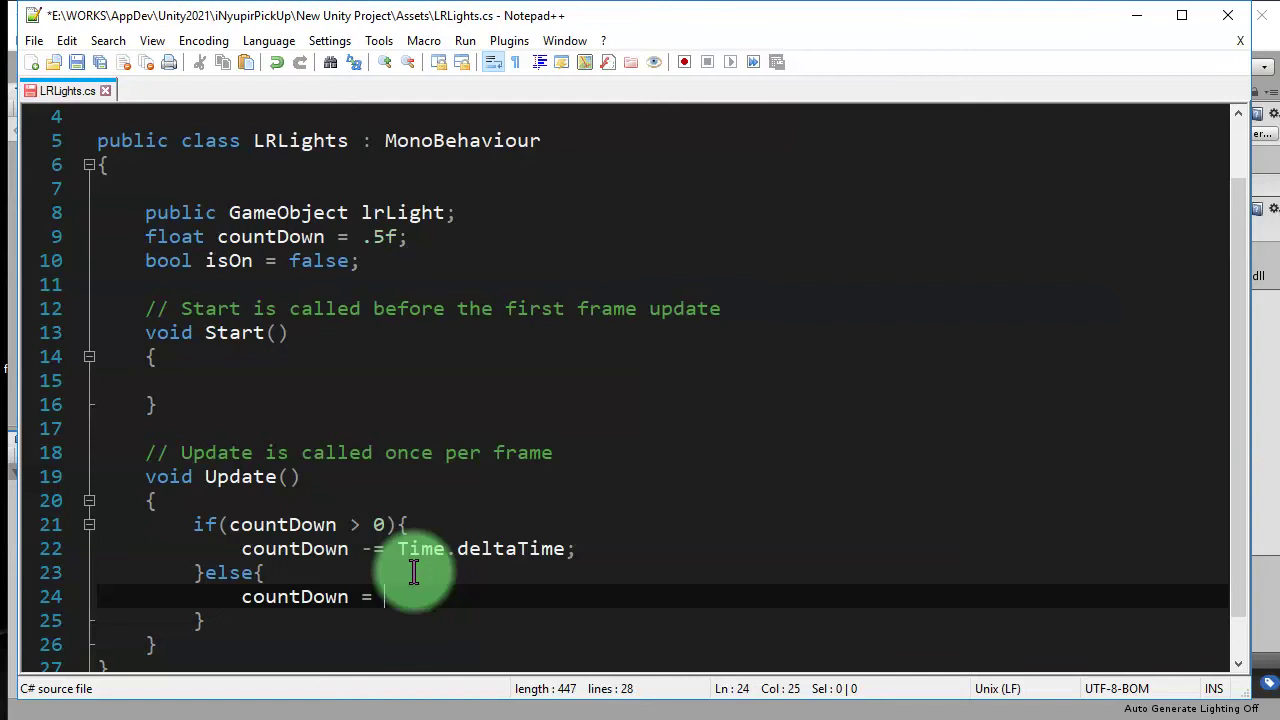
pyautogui.doubleClick(262, 600)
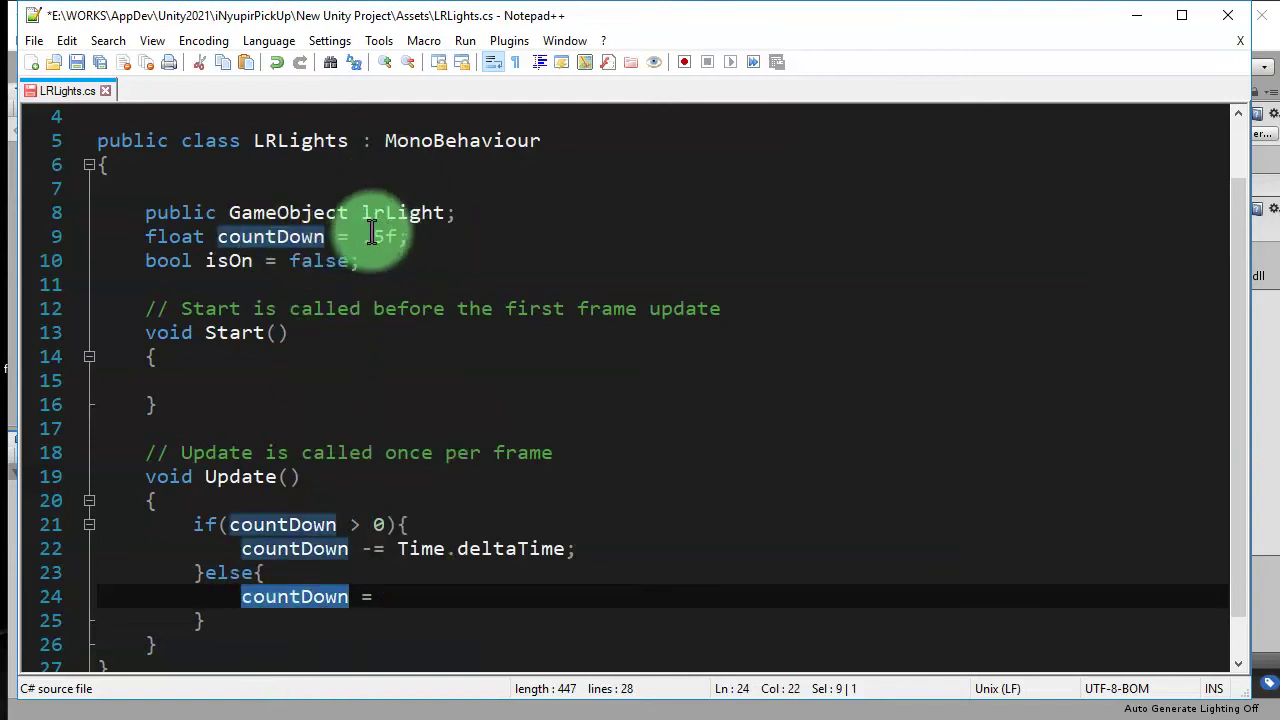
pyautogui.moveTo(363, 237); pyautogui.dragTo(405, 237)
pyautogui.click(416, 594)
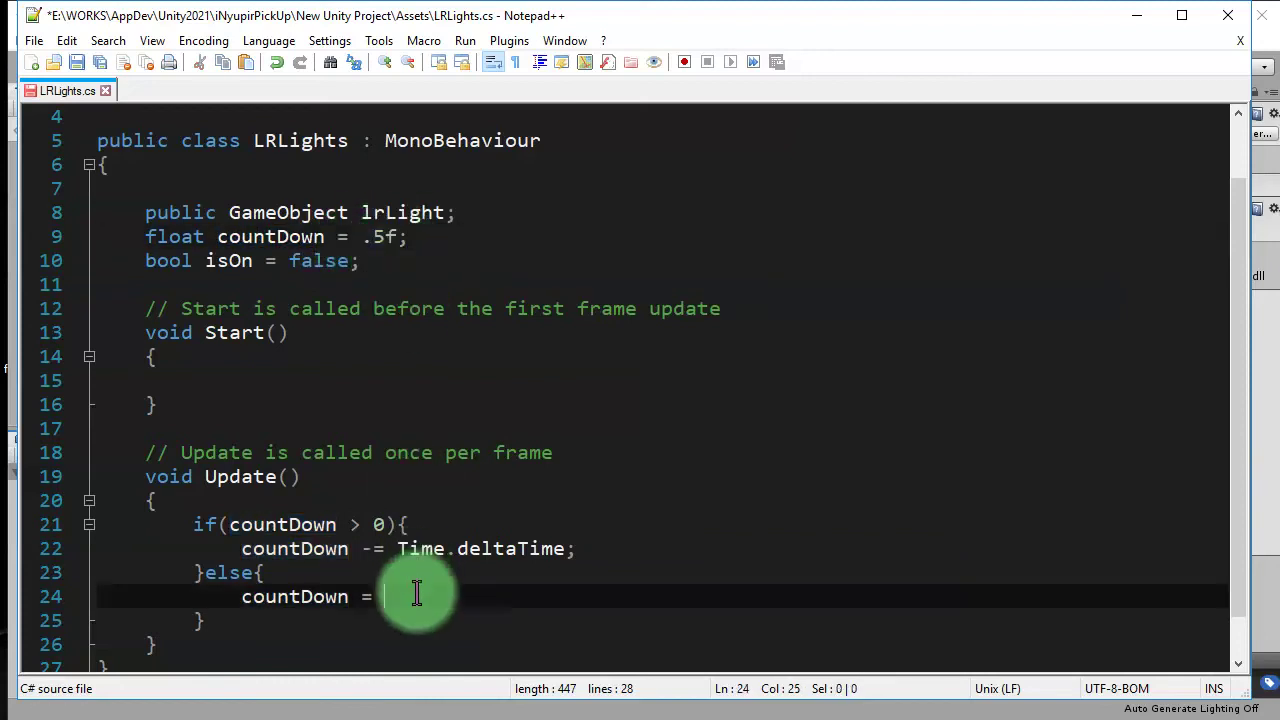
pyautogui.write('.5f')
pyautogui.write(';')
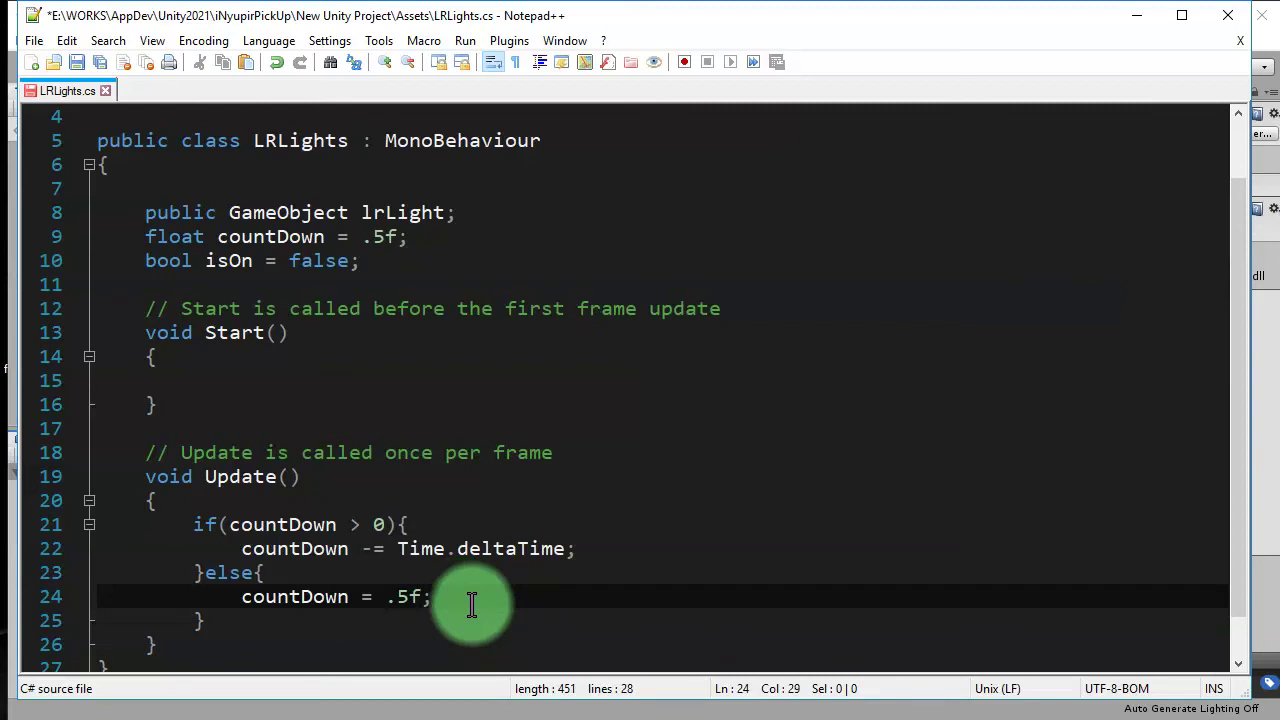
# - Declare float baseDuration = ; with its value left blank on a new line below the lrLight field, and save the script
pyautogui.click(289, 596)
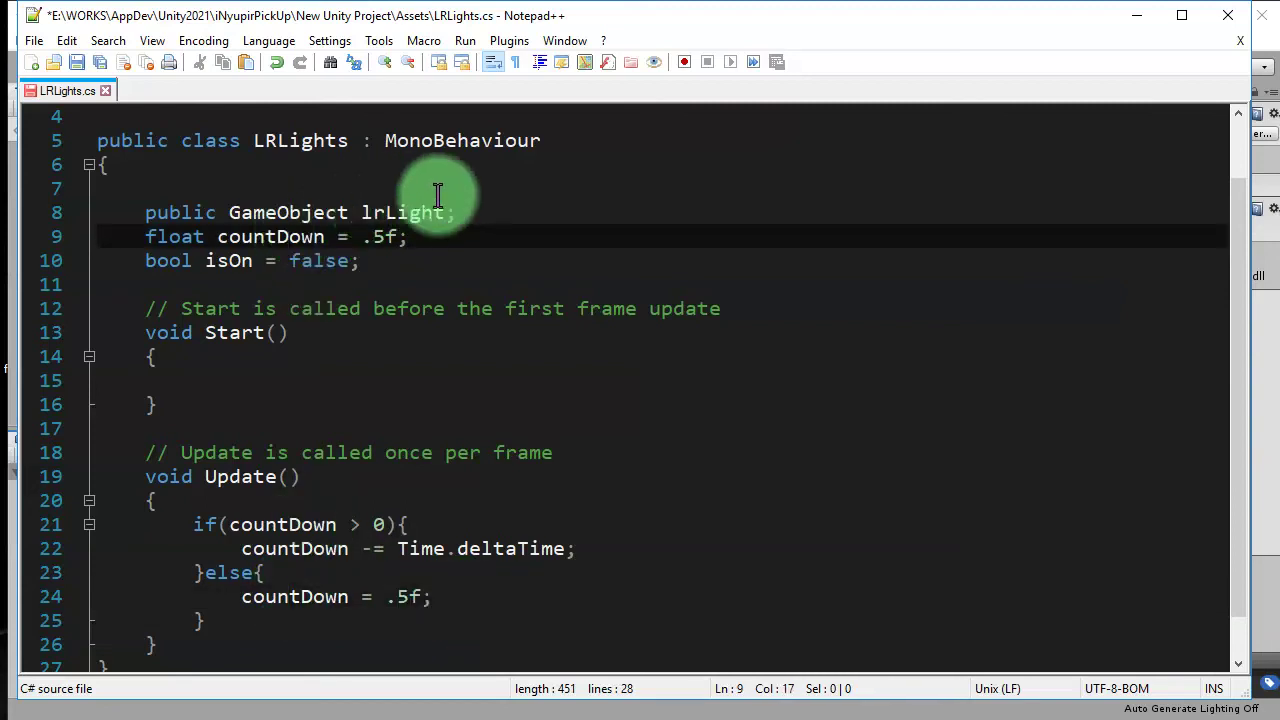
pyautogui.click(491, 210)
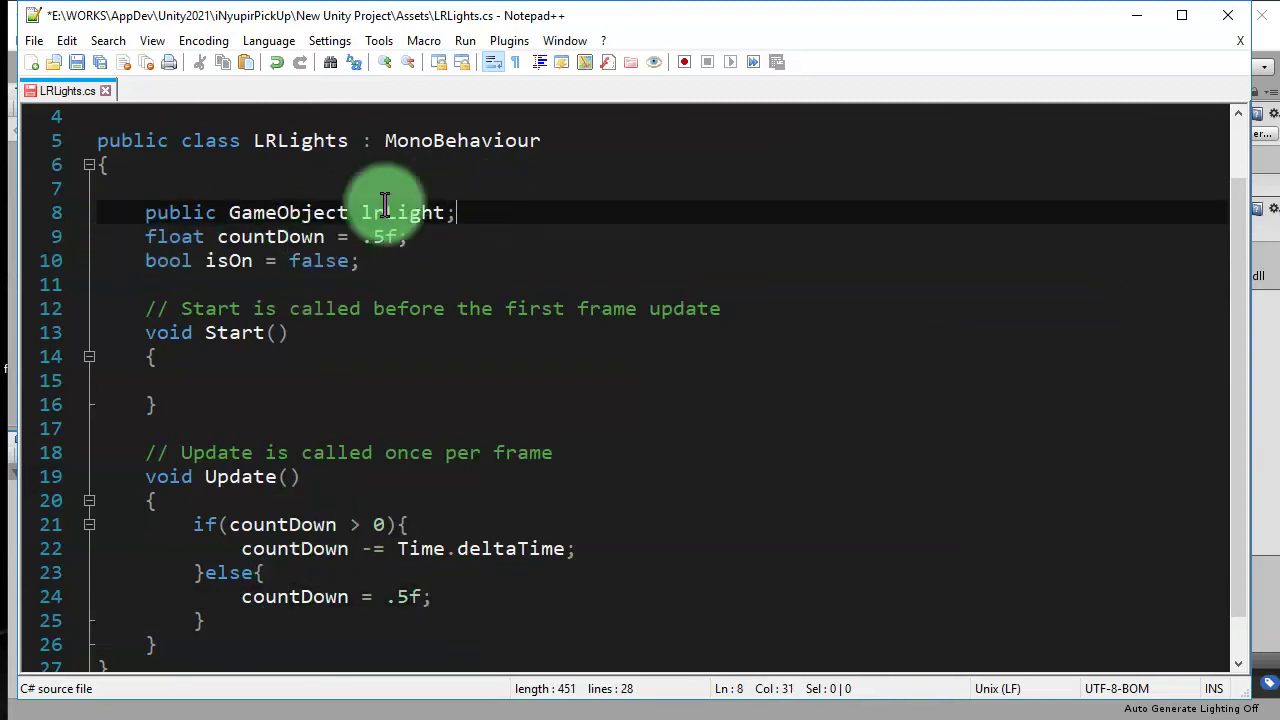
pyautogui.press('Return')
pyautogui.write('fla')
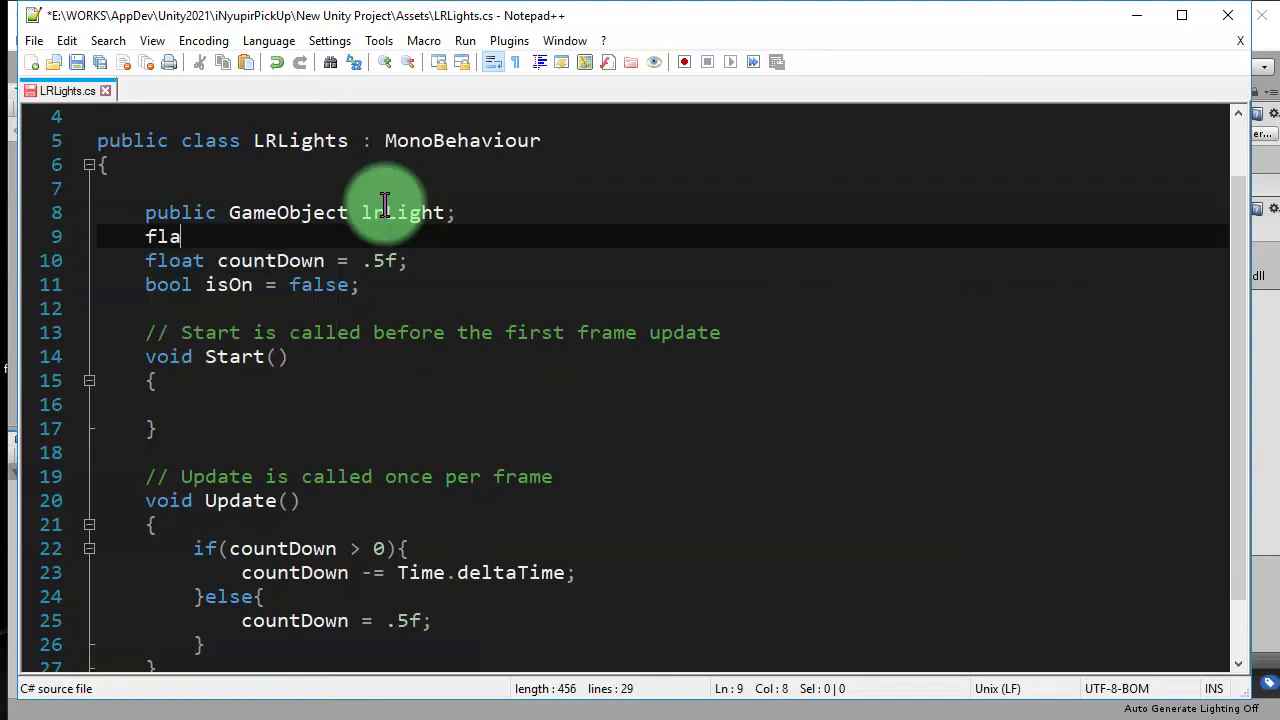
pyautogui.write('oat ')
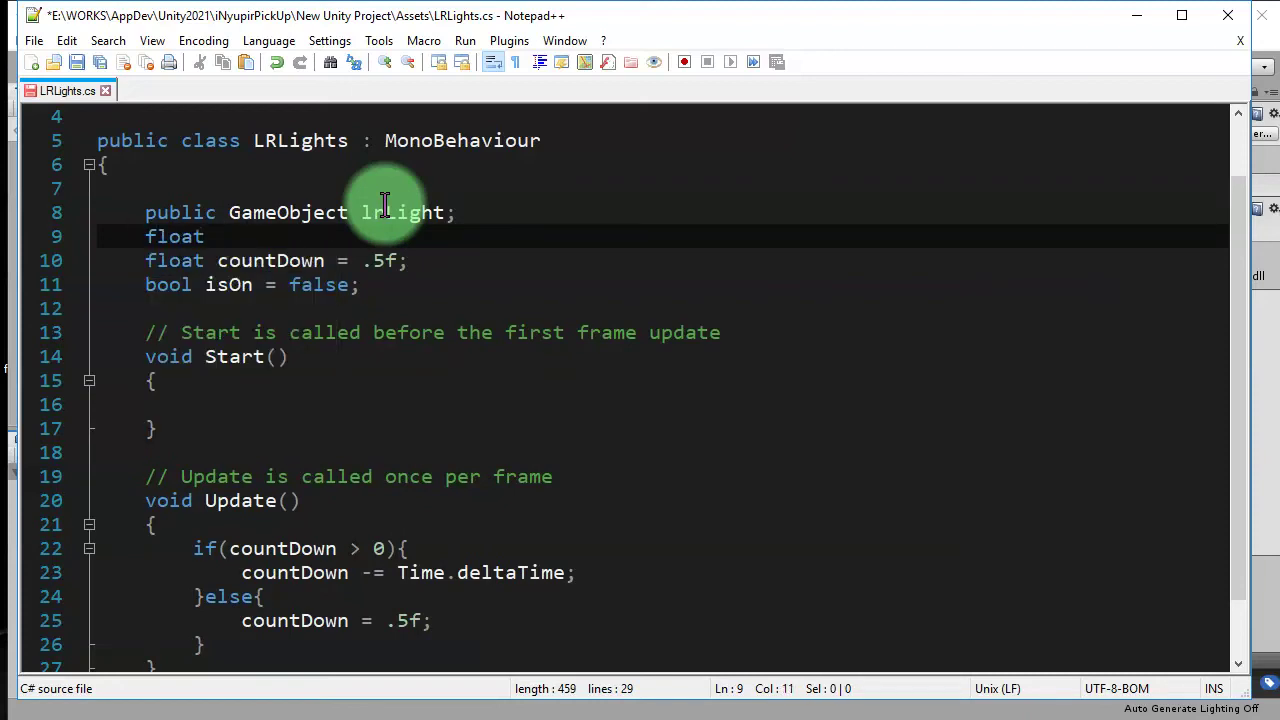
pyautogui.write('de')
pyautogui.press('BackSpace')
pyautogui.press('BackSpace')
pyautogui.write('ba')
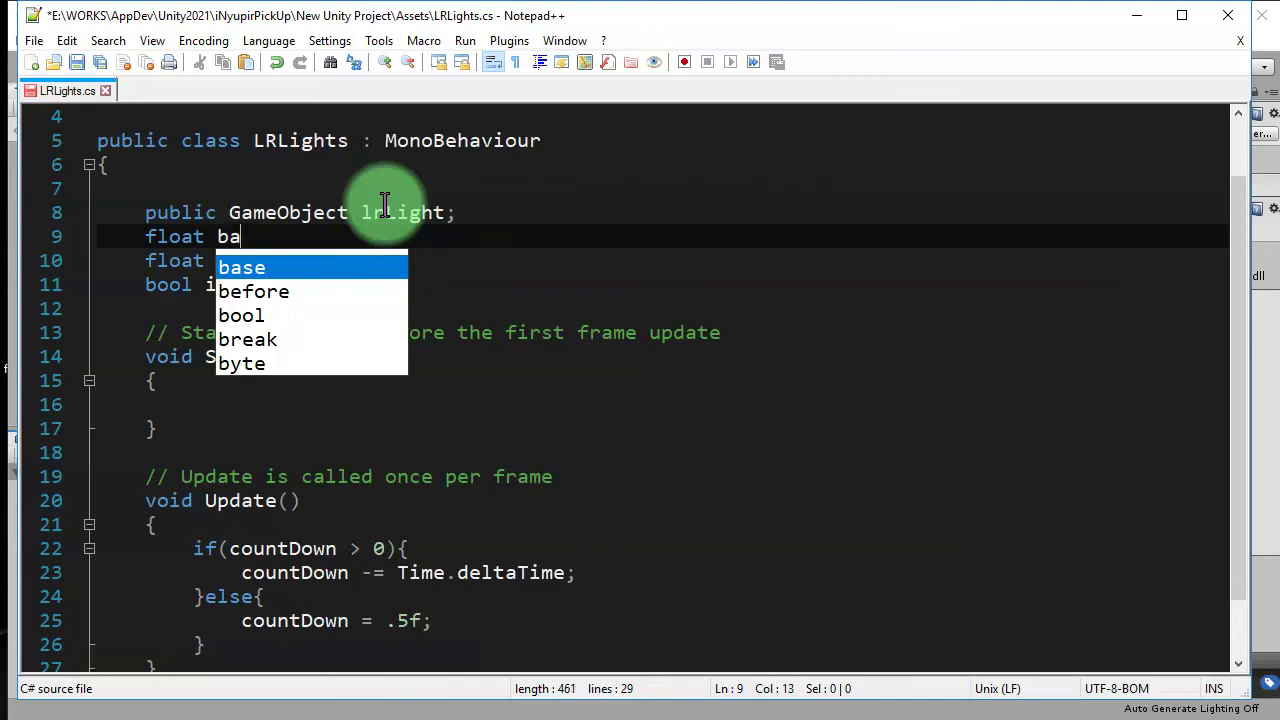
pyautogui.press('BackSpace')
pyautogui.press('BackSpace')
pyautogui.write('d')
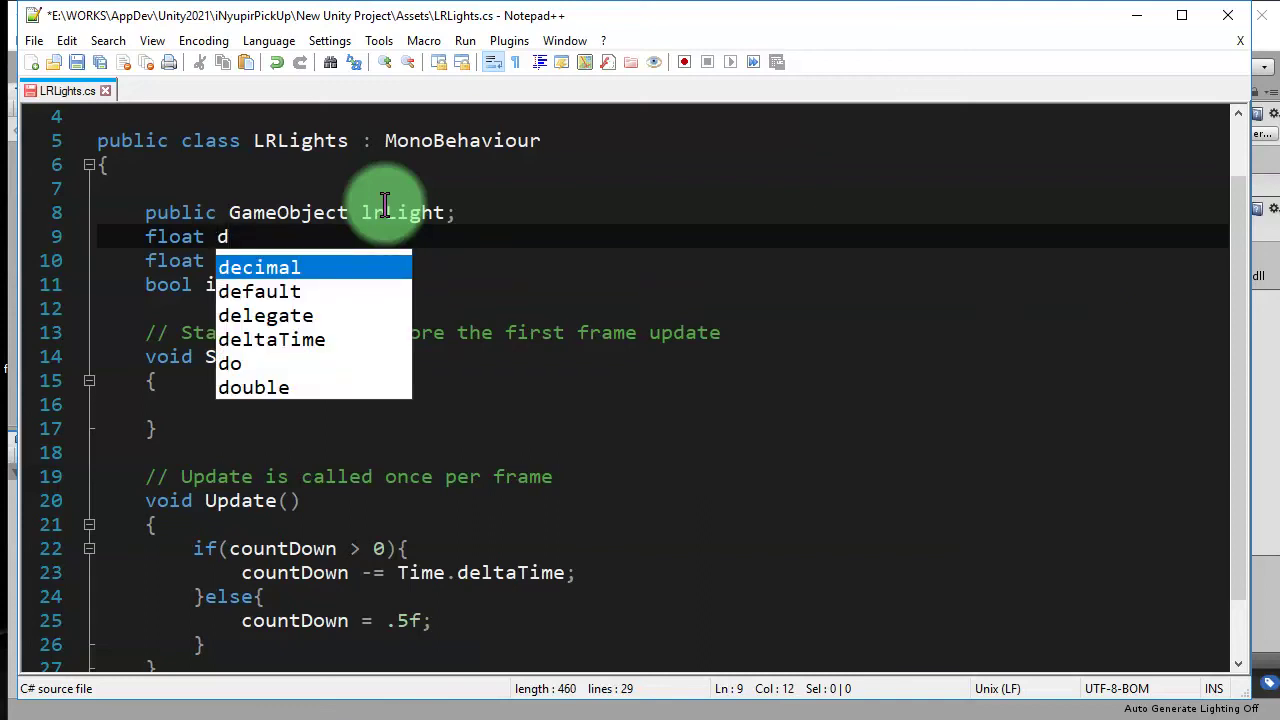
pyautogui.write('\\')
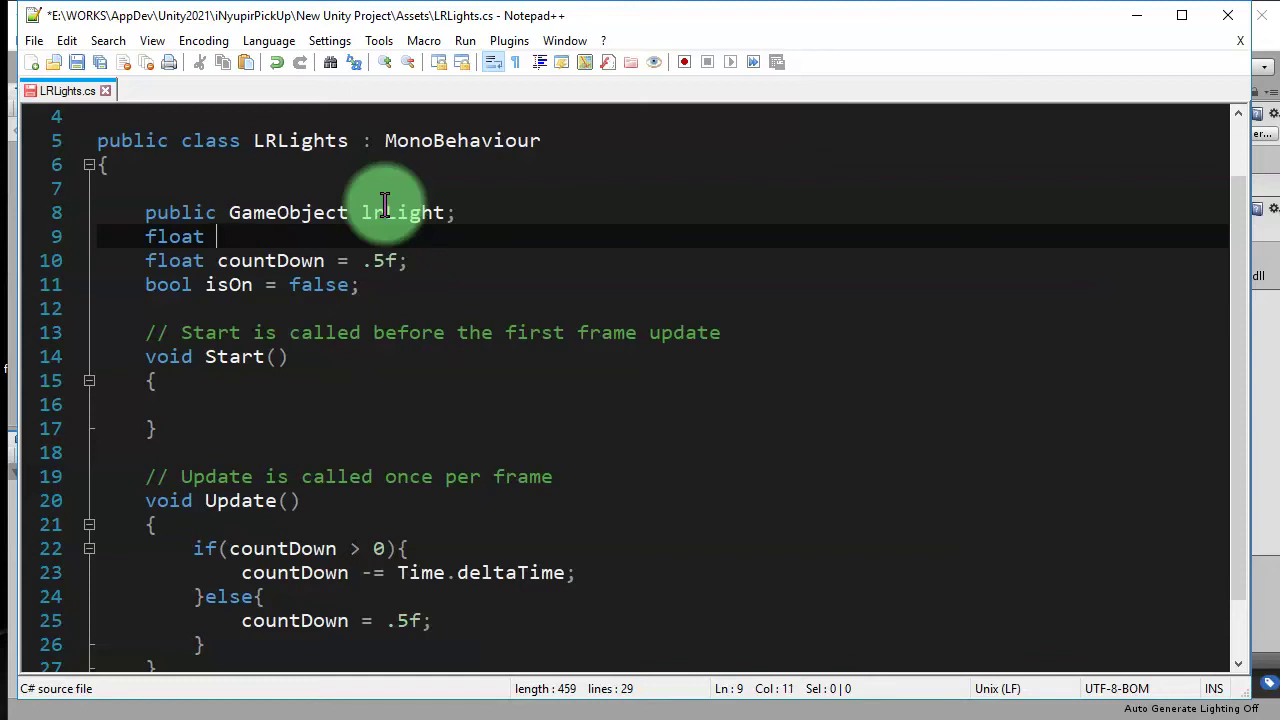
pyautogui.write('base')
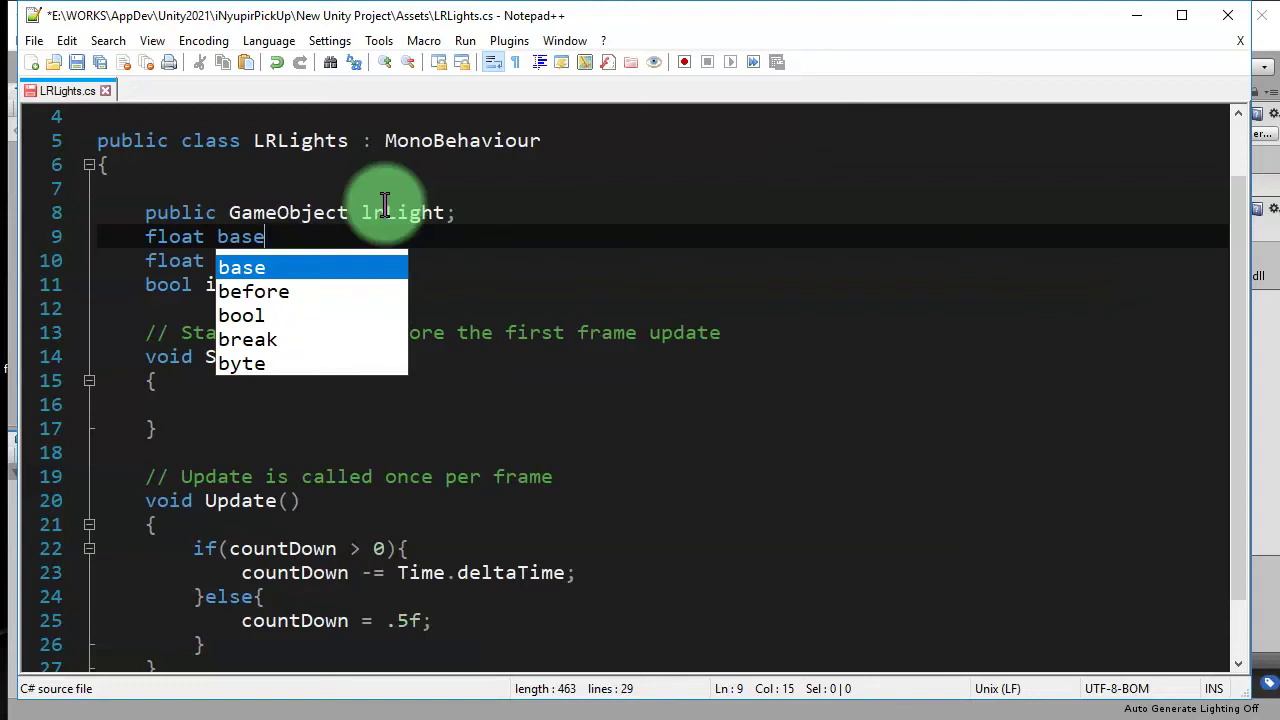
pyautogui.write('Duration = ;')
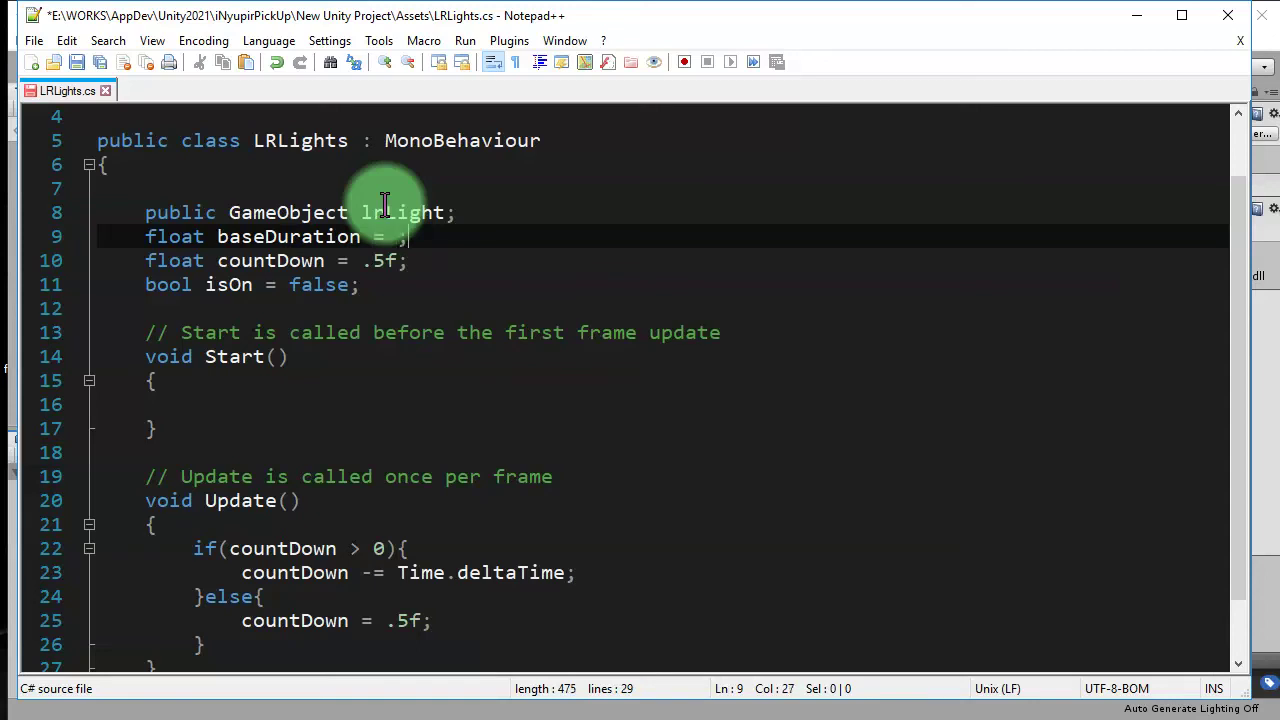
pyautogui.hotkey('ctrl', 's')
# - Move the .5f value from the countDown field to baseDuration, reduce the declaration to float countDown;, and save
pyautogui.press('Down')
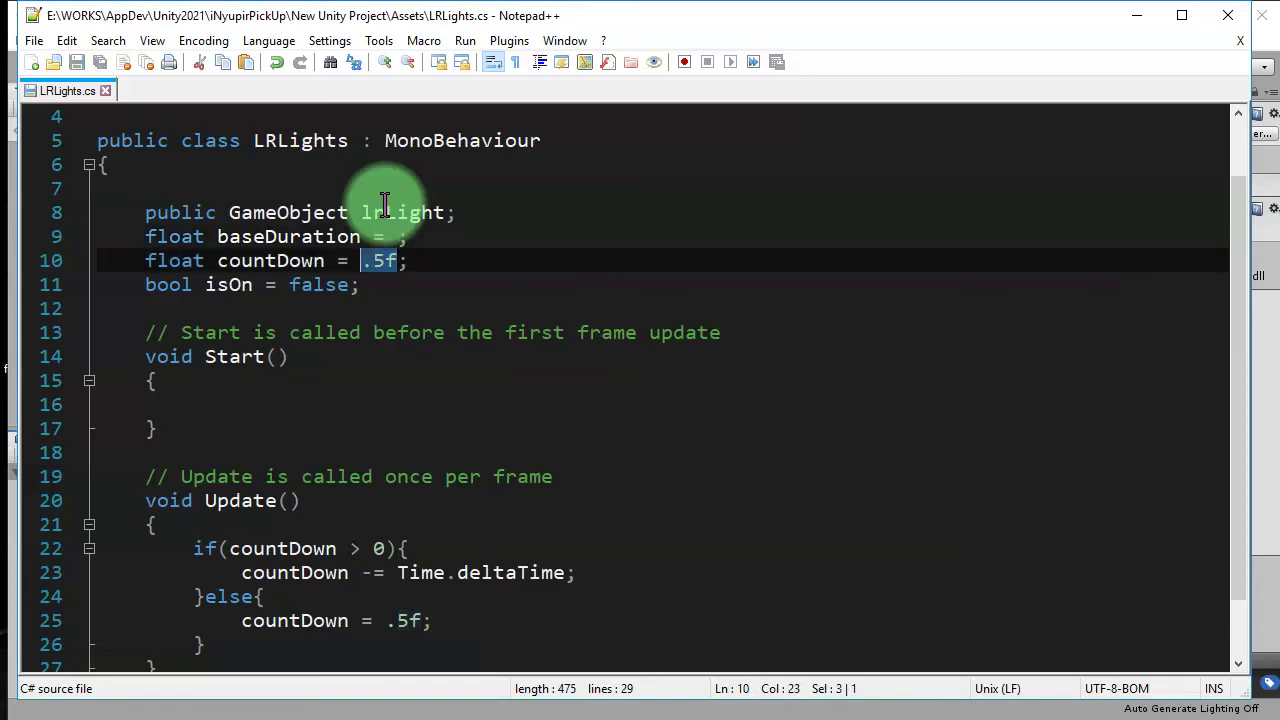
pyautogui.press('Delete')
pyautogui.press('Up')
pyautogui.press('End')
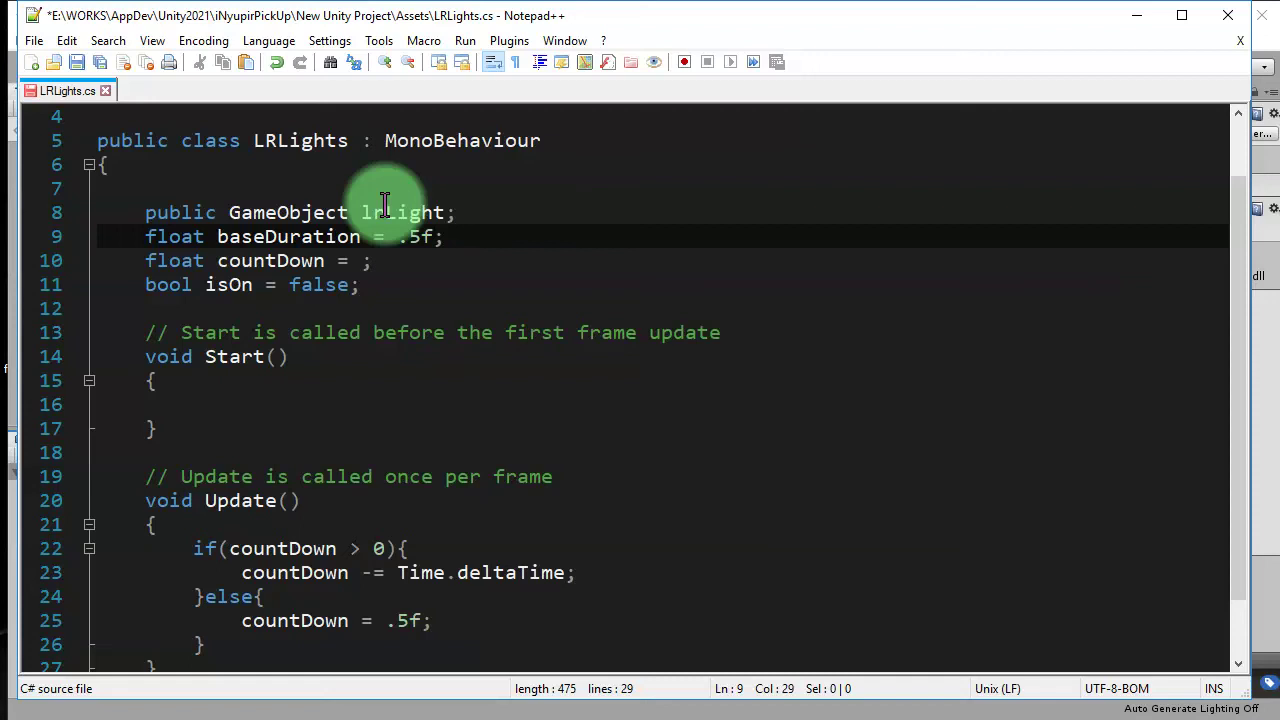
pyautogui.hotkey('ctrl', 's')
pyautogui.press('Down')
pyautogui.press('Right')
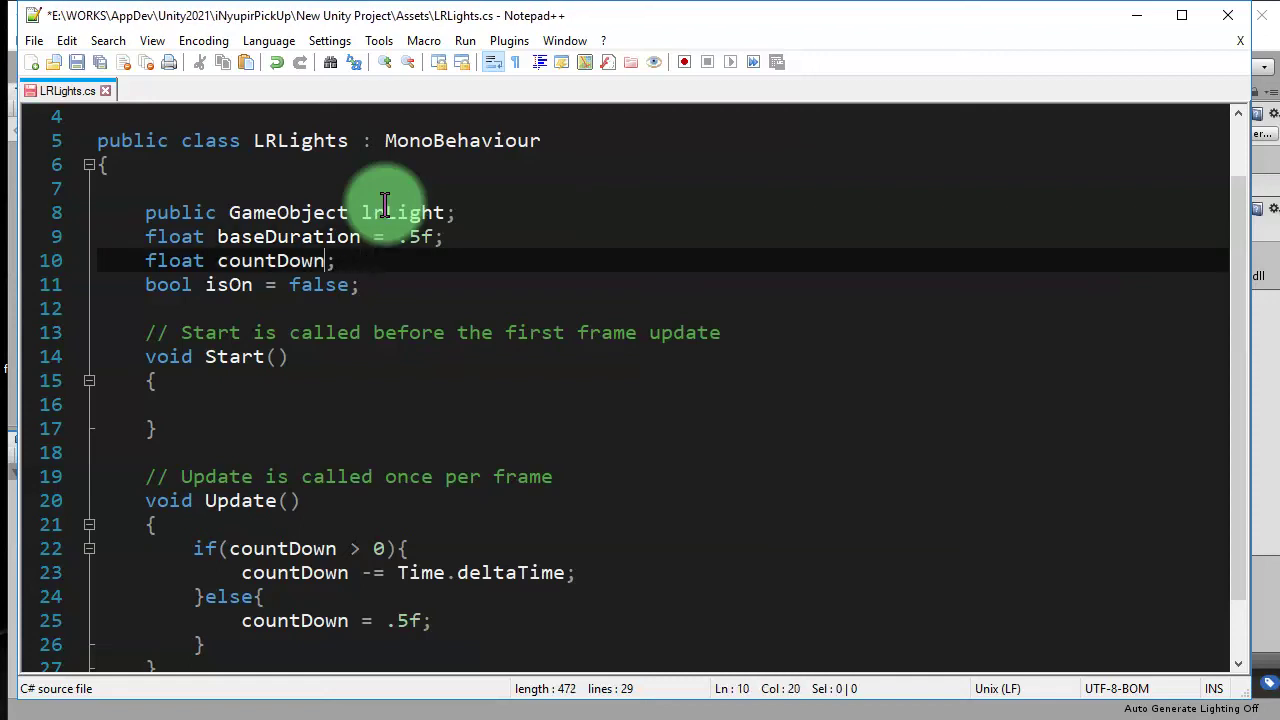
pyautogui.hotkey('ctrl', 's')
# - Replace the .5f in the else block's countDown assignment with baseDuration and save the script
pyautogui.doubleClick(300, 238)
pyautogui.hotkey('ctrl', 'c')
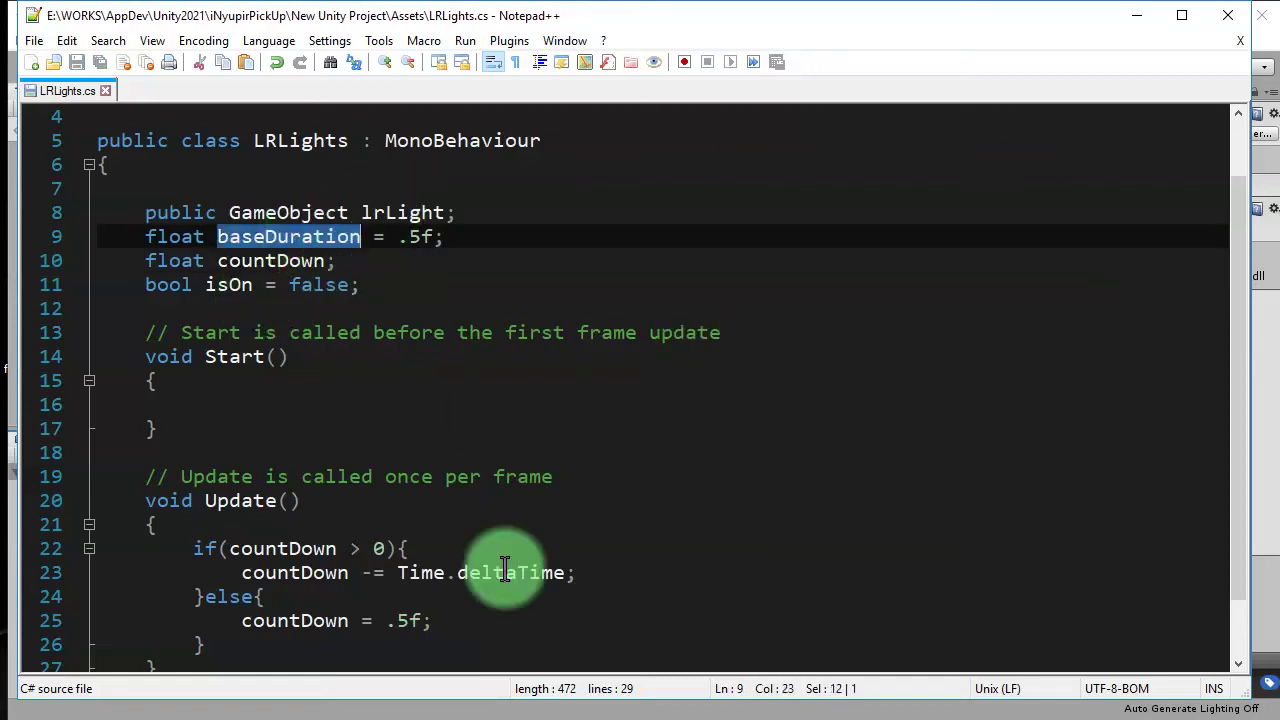
pyautogui.doubleClick(290, 622)
pyautogui.moveTo(390, 620); pyautogui.dragTo(424, 620)
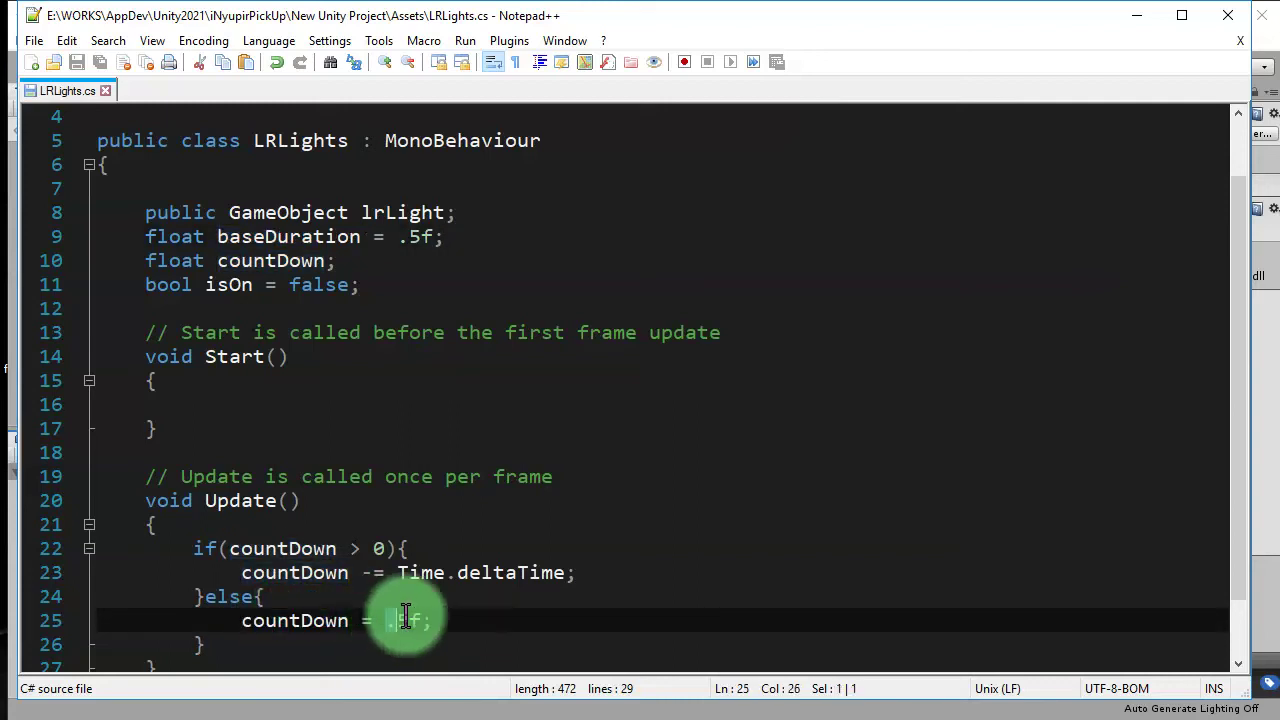
pyautogui.hotkey('ctrl', 'v')
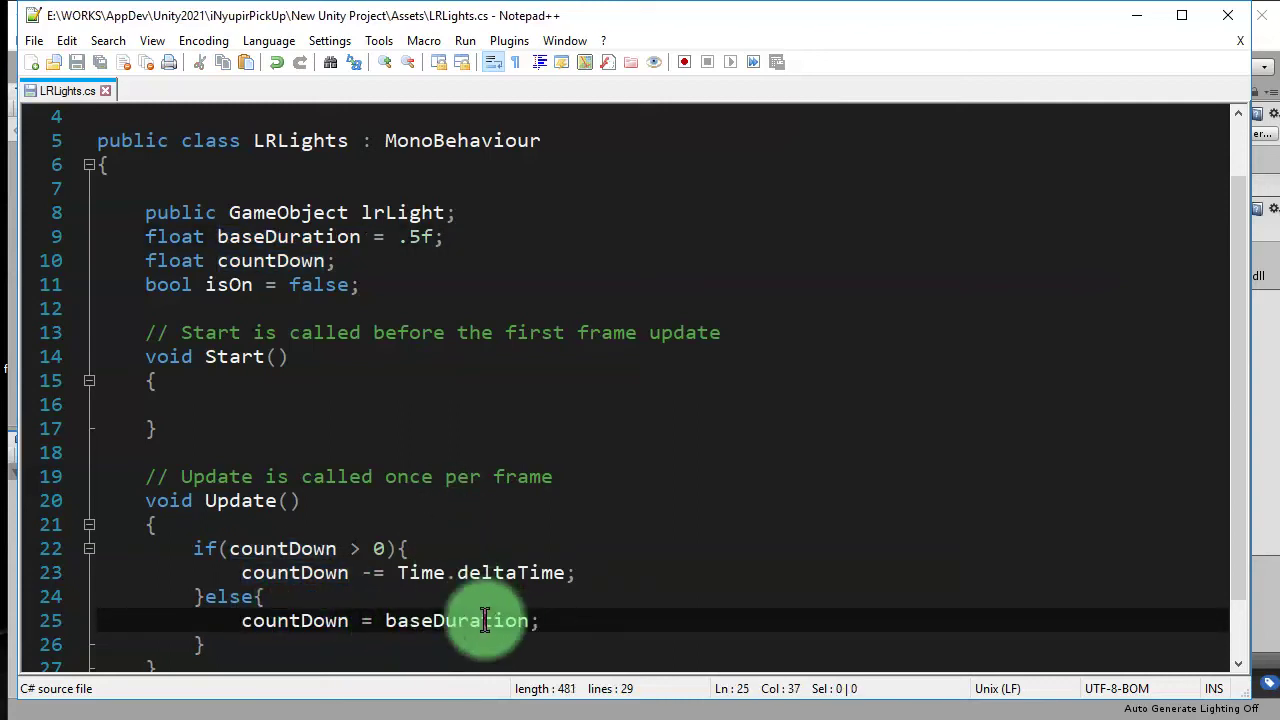
# - Copy the countDown = baseDuration; statement from the else block into the empty Start method and save the script
pyautogui.doubleClick(485, 621)
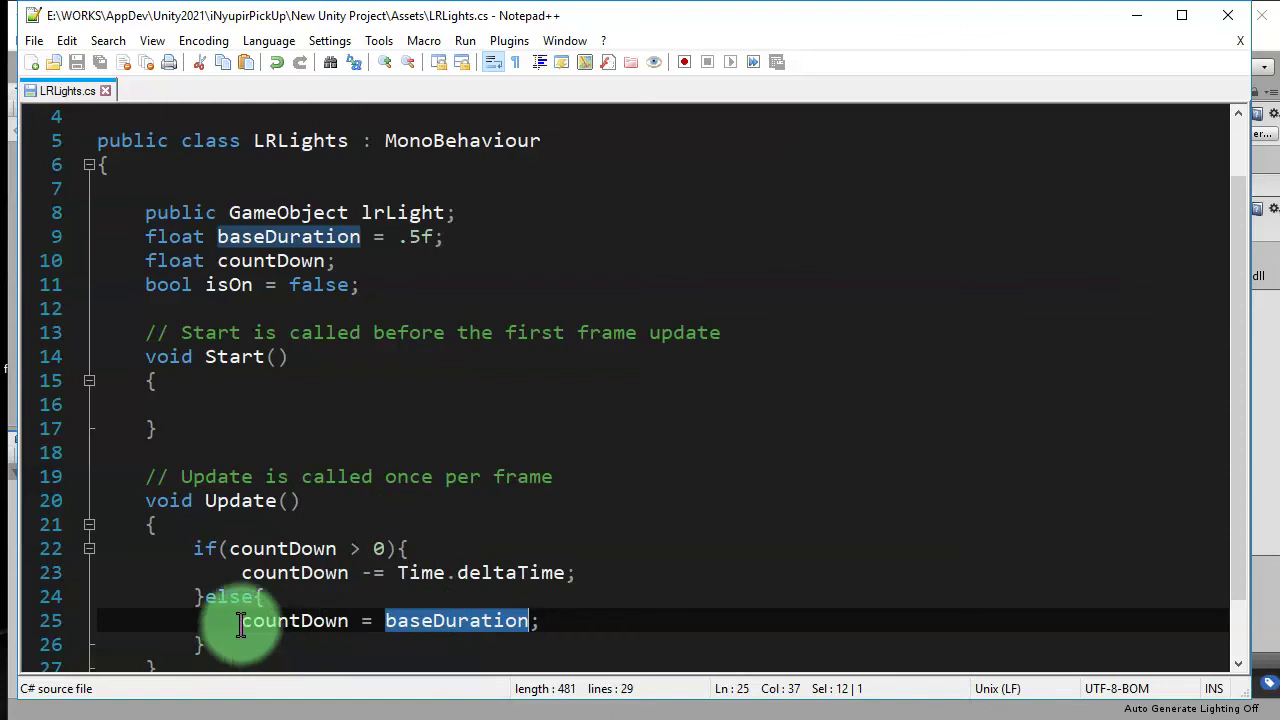
pyautogui.moveTo(244, 621); pyautogui.dragTo(571, 612)
pyautogui.rightClick(462, 620)
pyautogui.click(512, 226)
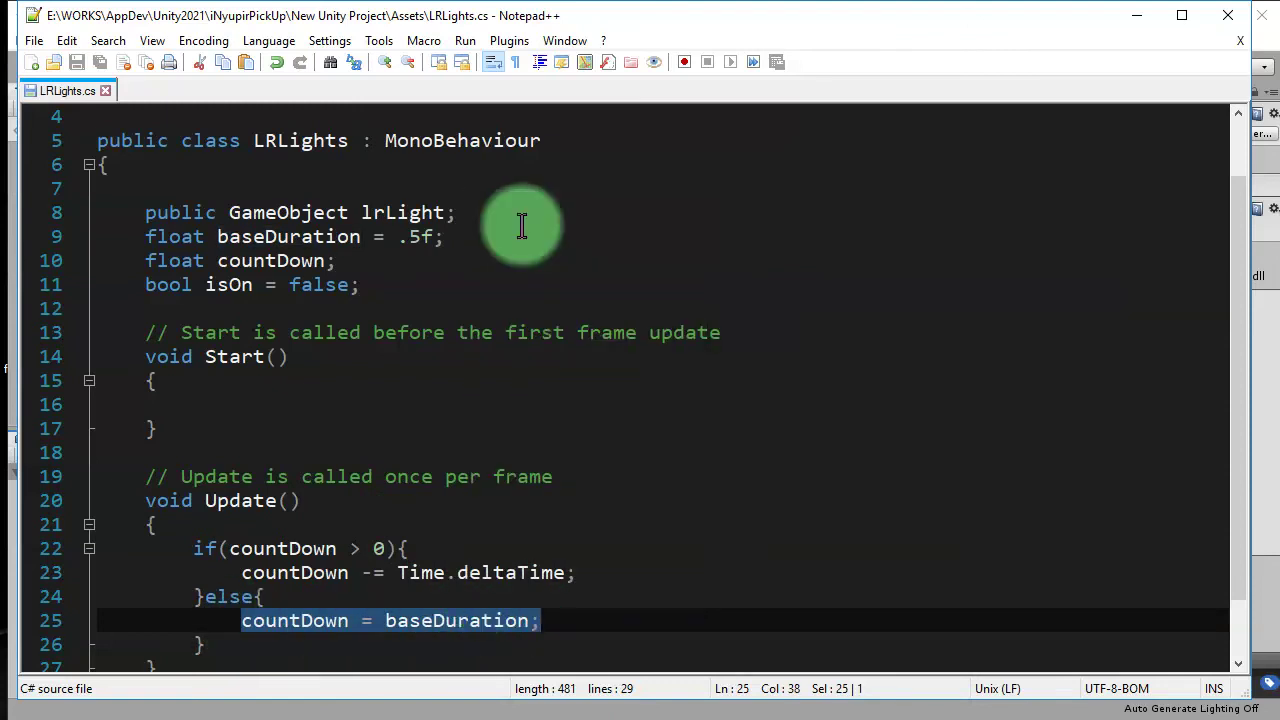
pyautogui.click(247, 397)
pyautogui.rightClick(247, 397)
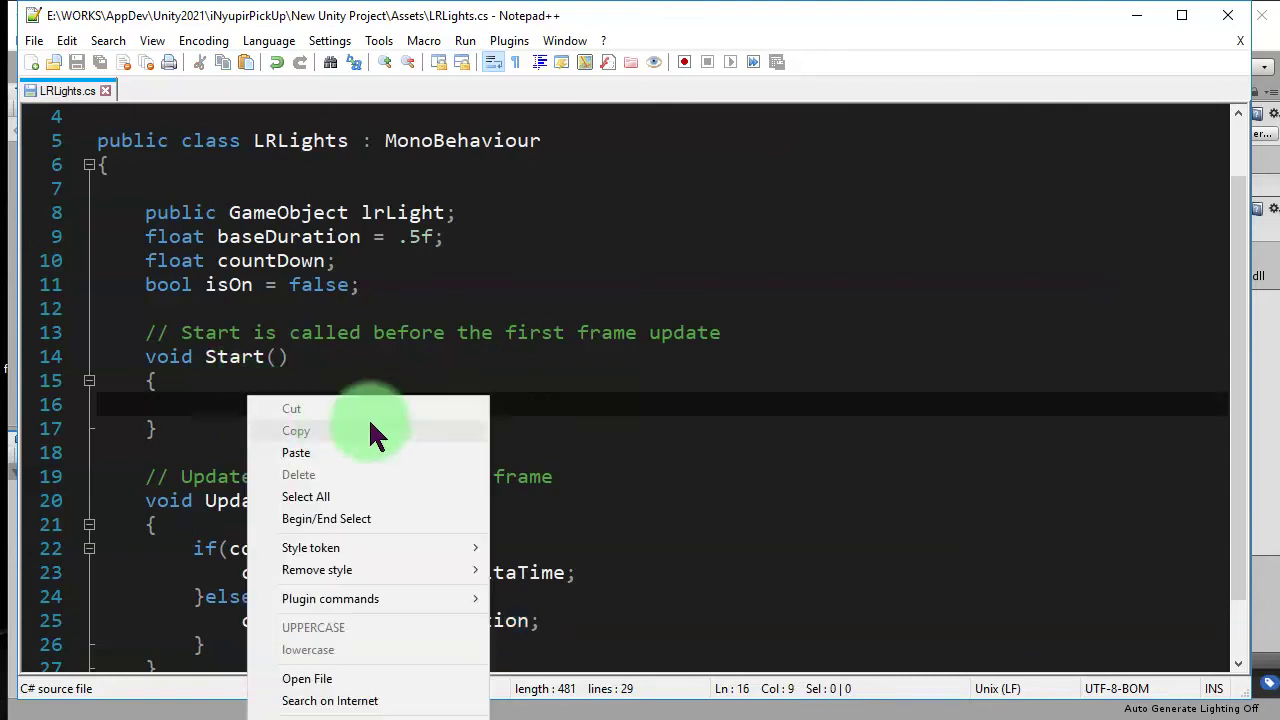
pyautogui.click(310, 454)
pyautogui.hotkey('ctrl', 's')
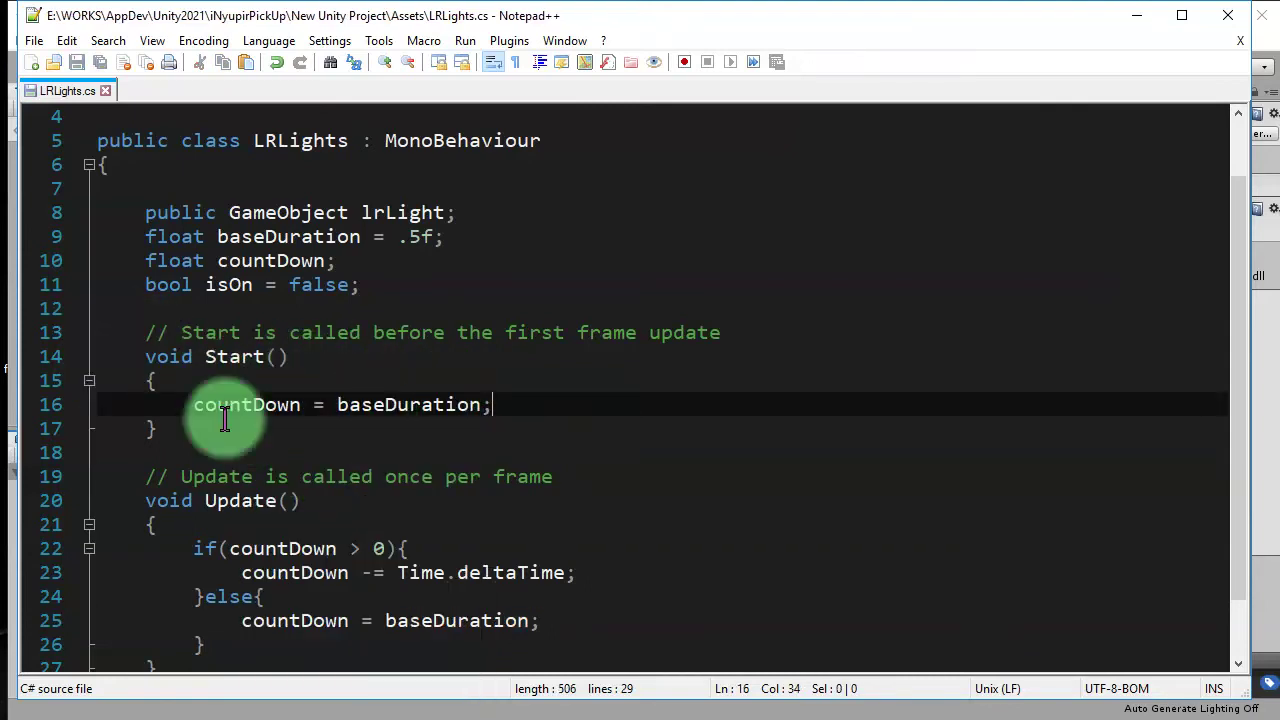
# - Review how countDown and baseDuration are used in Start and in the if and else blocks of Update
pyautogui.doubleClick(229, 405)
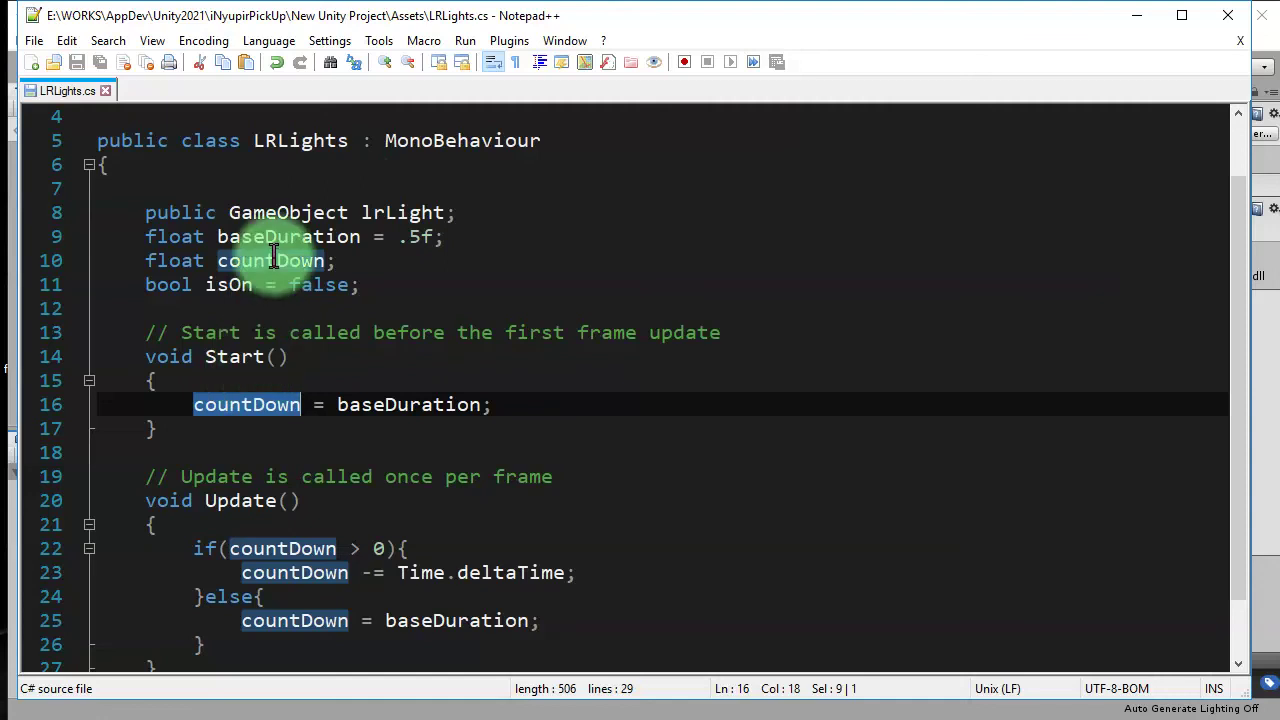
pyautogui.doubleClick(391, 408)
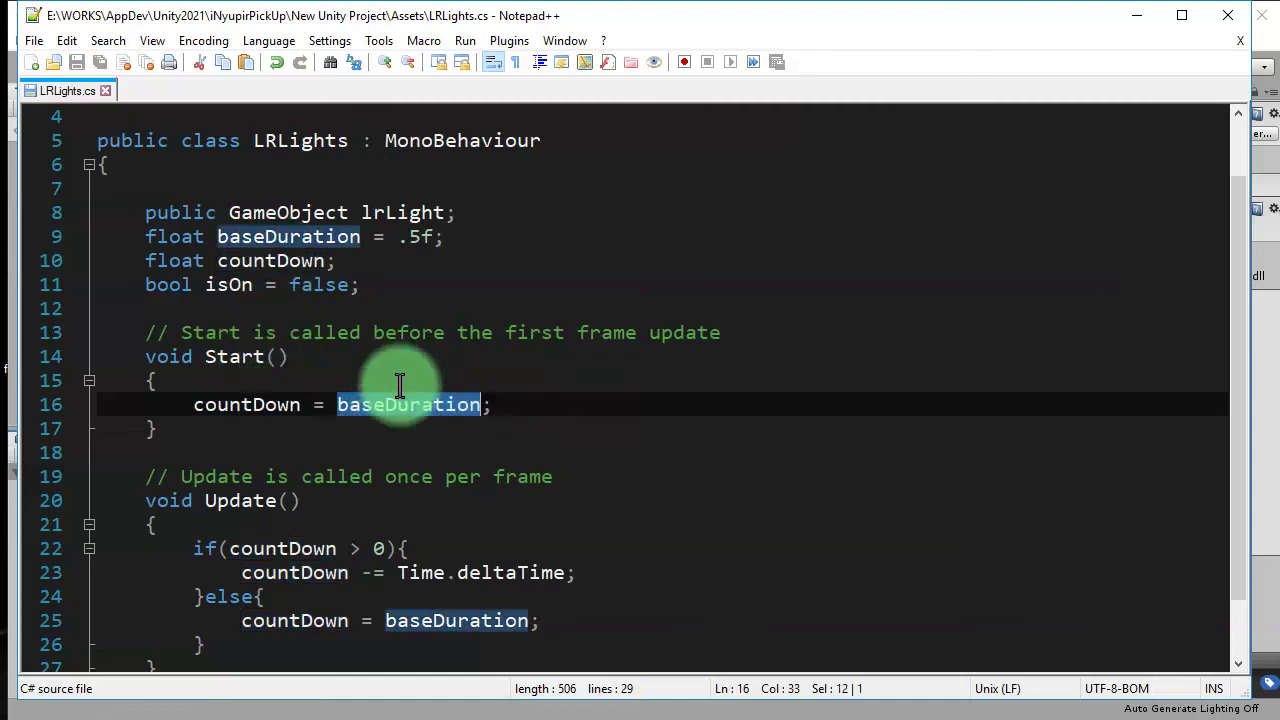
pyautogui.moveTo(196, 405); pyautogui.dragTo(312, 405)
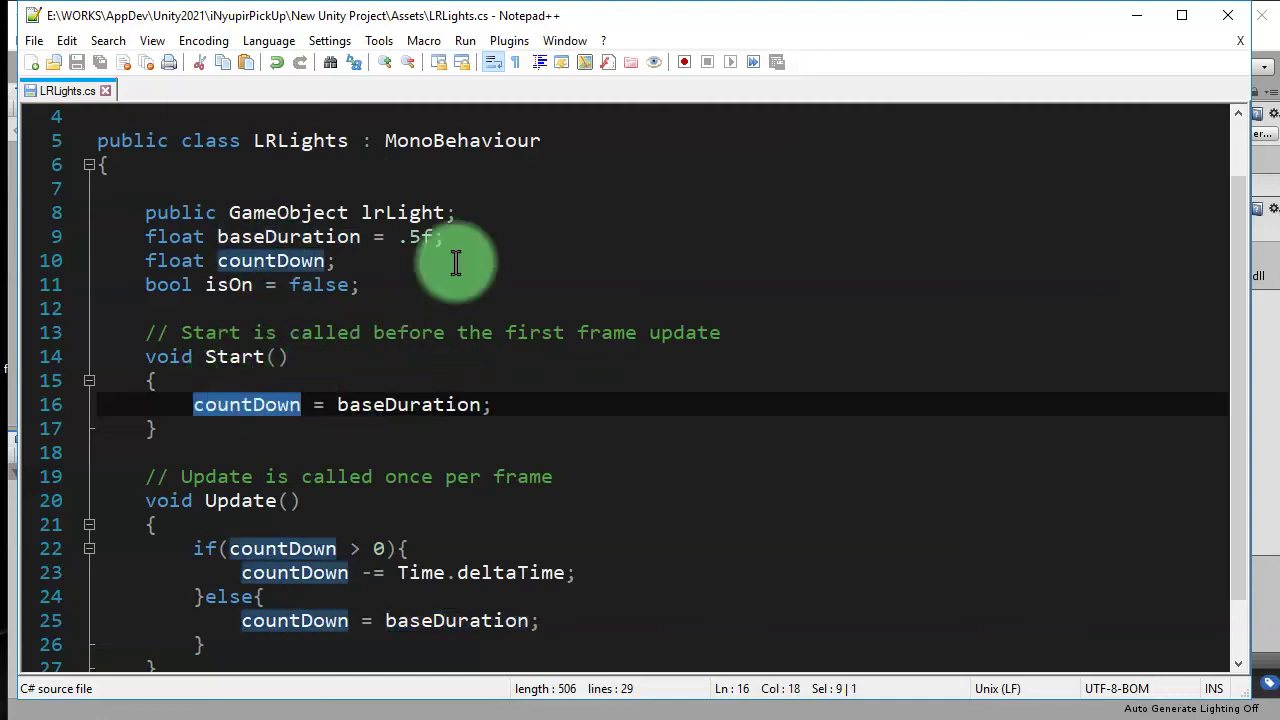
pyautogui.scroll(-1, 528, 486)
pyautogui.click(270, 617)
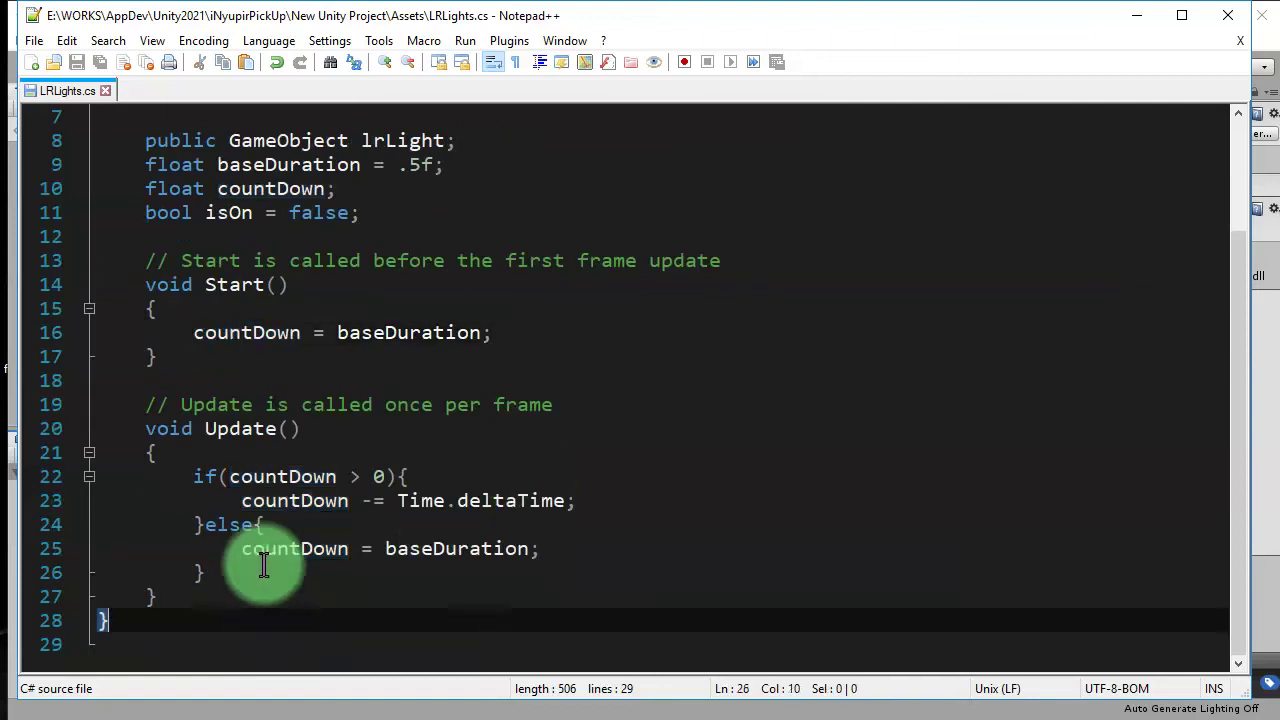
pyautogui.click(263, 563)
pyautogui.click(305, 500)
pyautogui.click(636, 508)
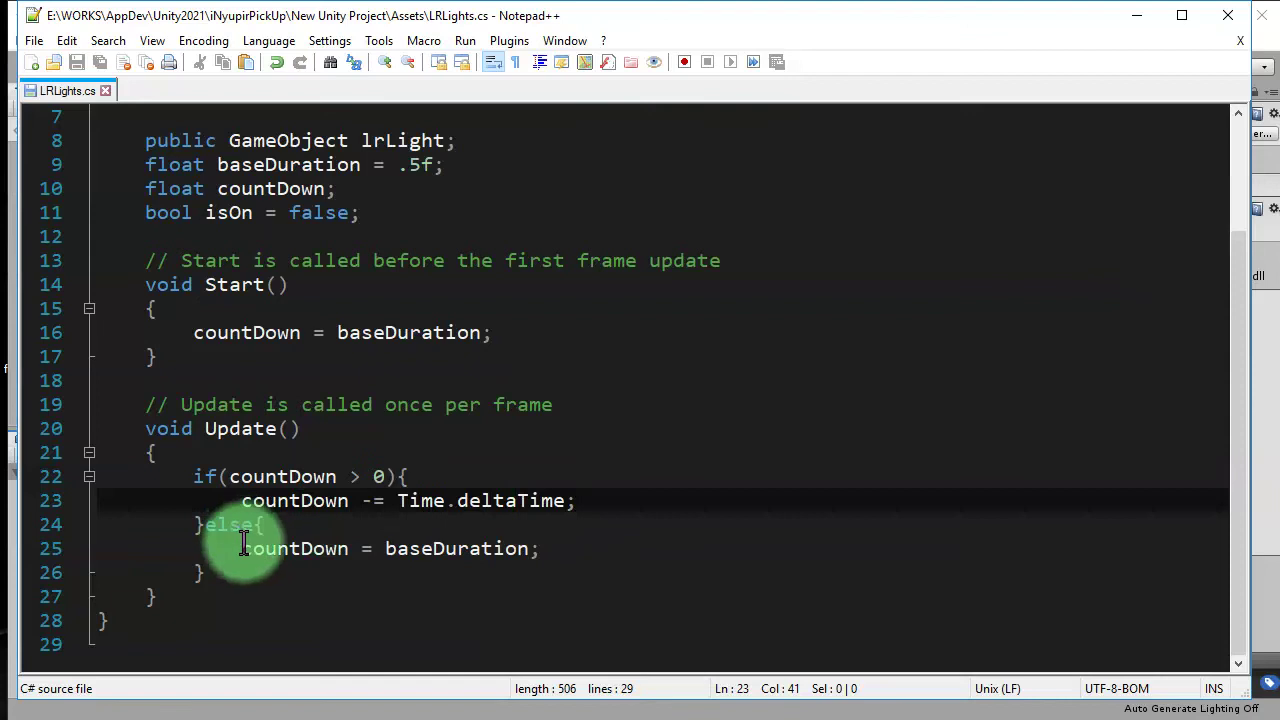
pyautogui.click(558, 549)
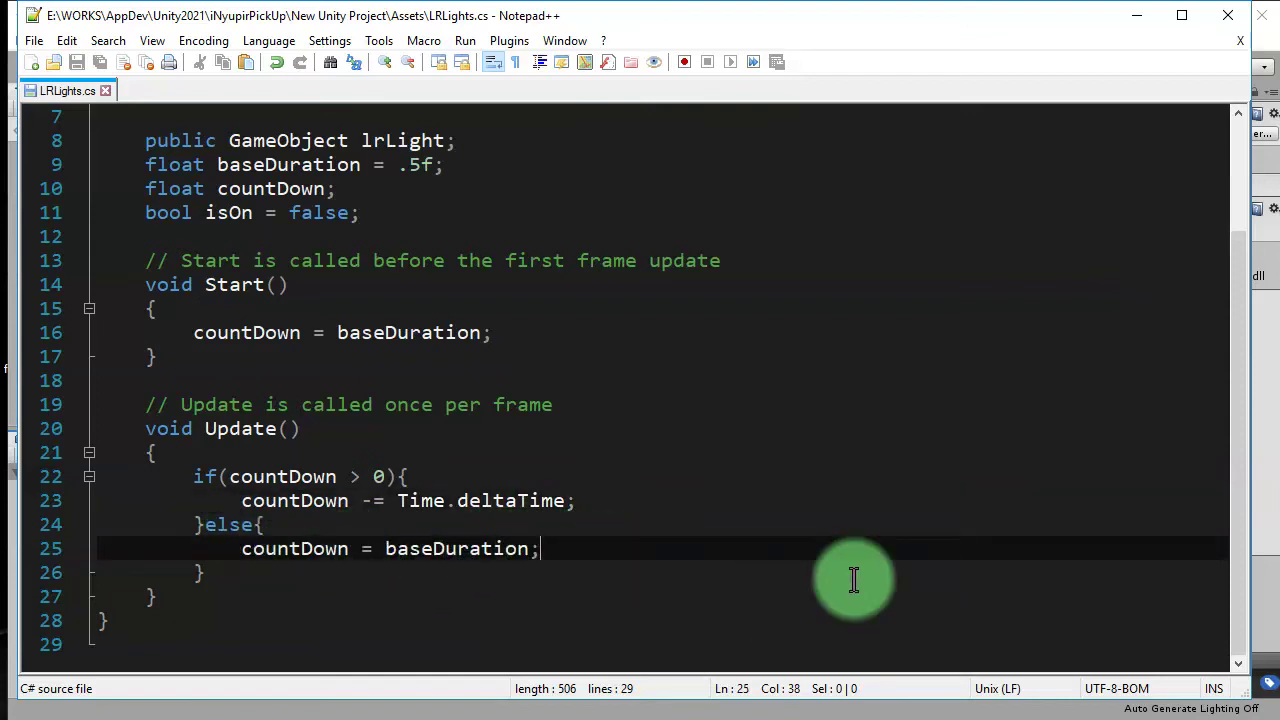
# - Add an empty line below countDown = baseDuration; in the else block, keeping the insertion point on it
pyautogui.press('Return')
pyautogui.hotkey('ctrl', 'a')
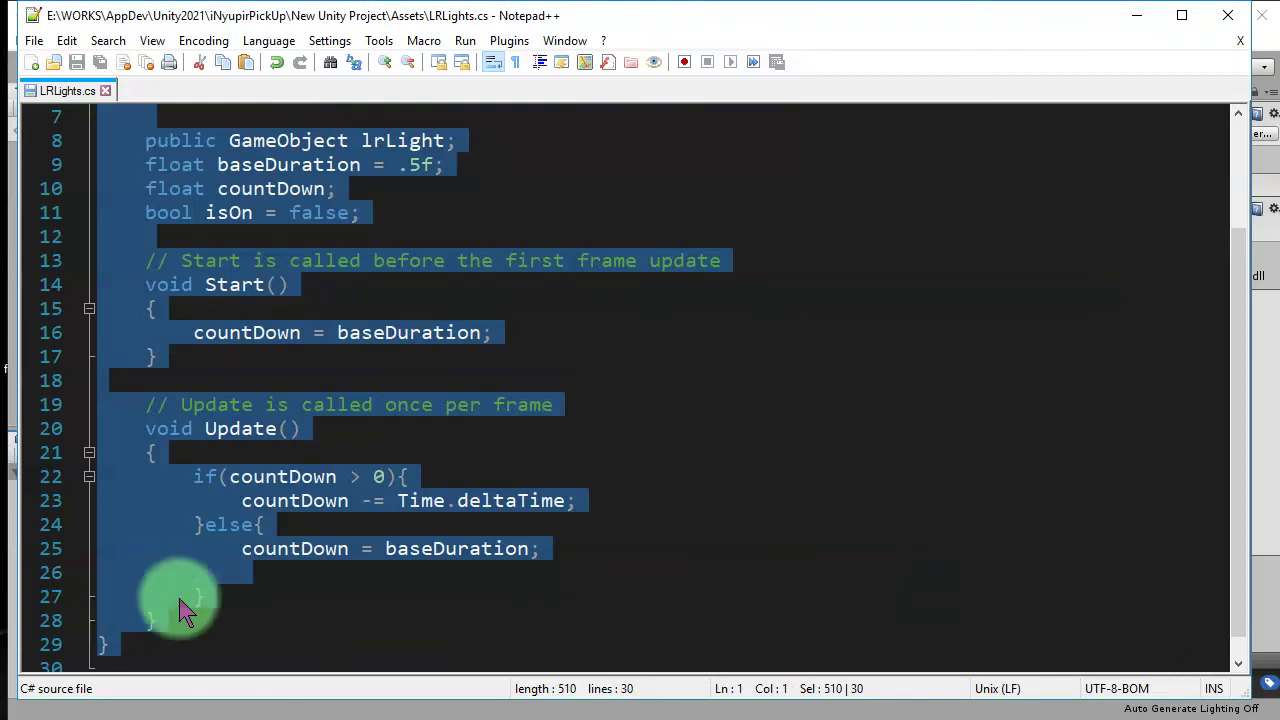
pyautogui.click(269, 571)
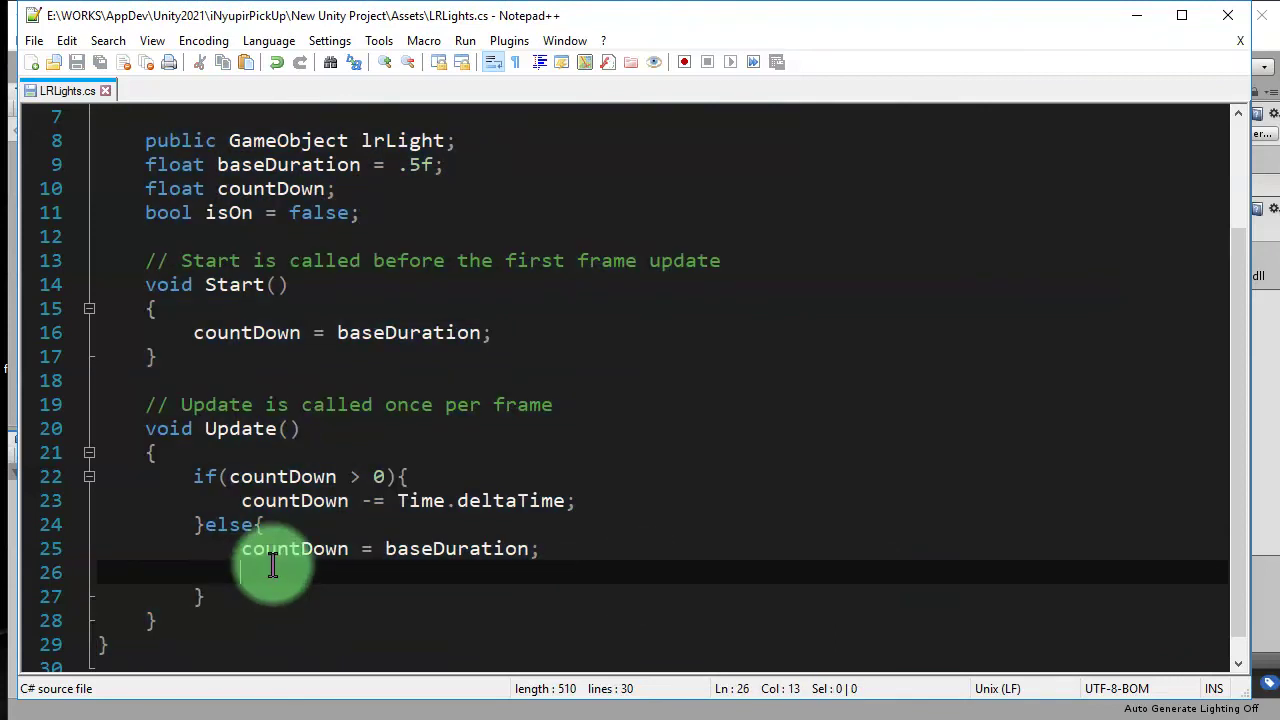
# - Add an empty if(isOn){} block below countDown = baseDuration; in Update's else block and save the script
pyautogui.write('if(')
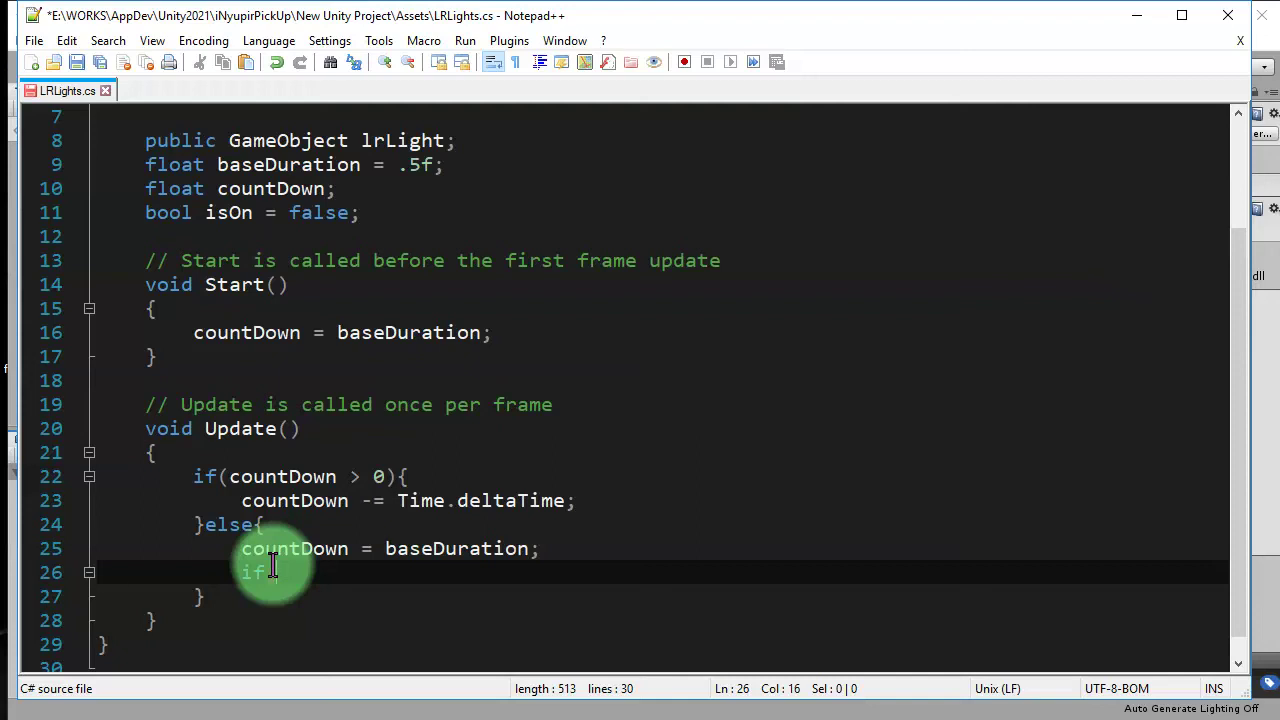
pyautogui.doubleClick(229, 212)
pyautogui.hotkey('ctrl', 'c')
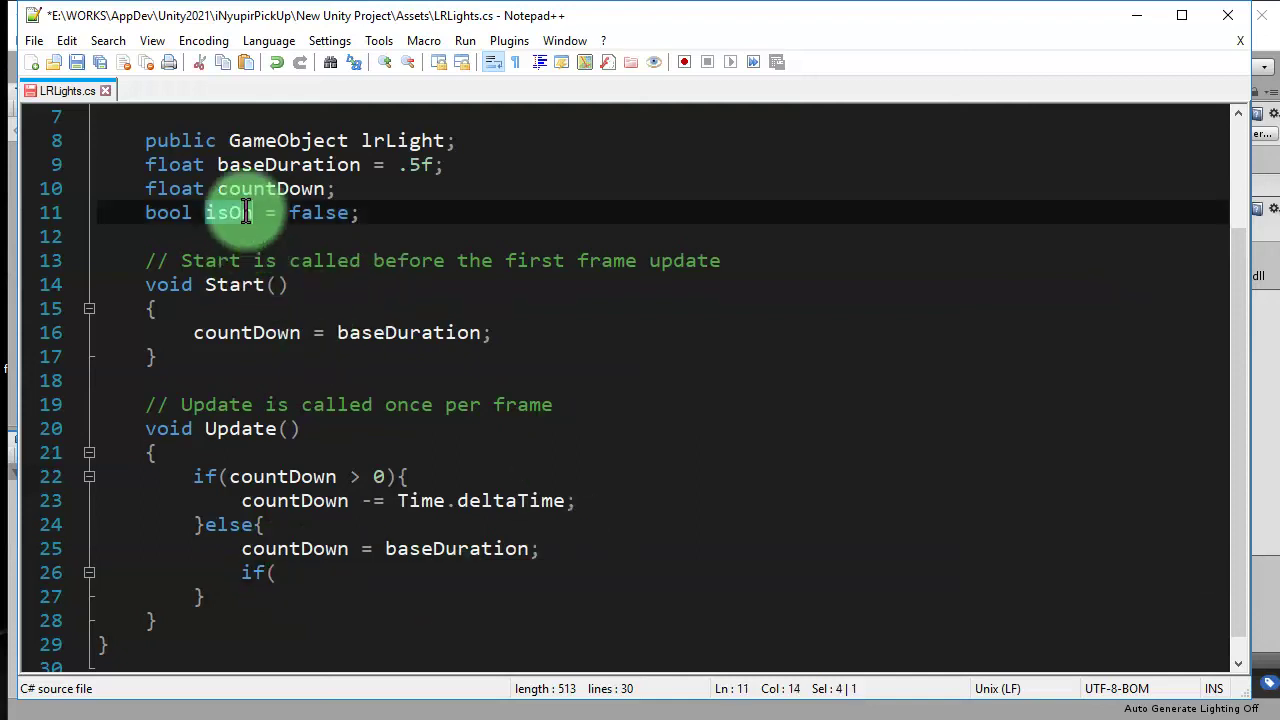
pyautogui.click(295, 570)
pyautogui.hotkey('ctrl', 'v')
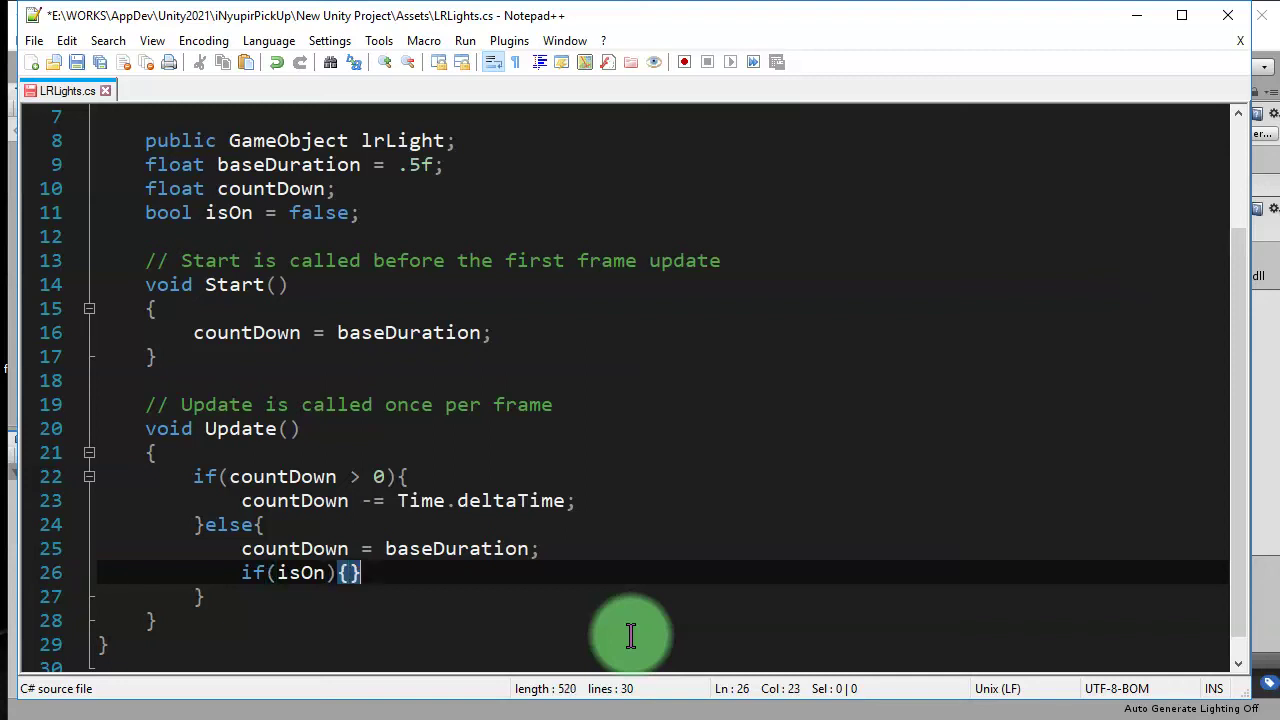
pyautogui.press('Return')
pyautogui.hotkey('ctrl', 's')
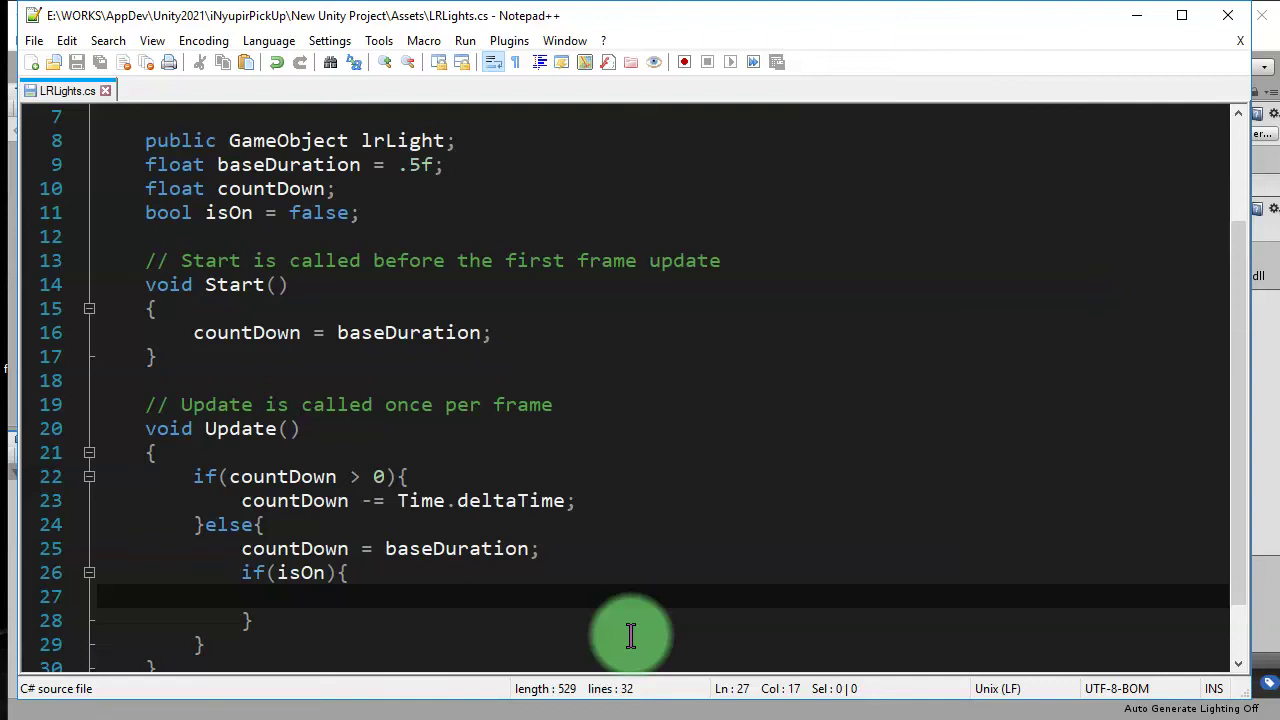
# - Write isOn = false; inside the if(isOn) block and save the script
pyautogui.write('isOn ')
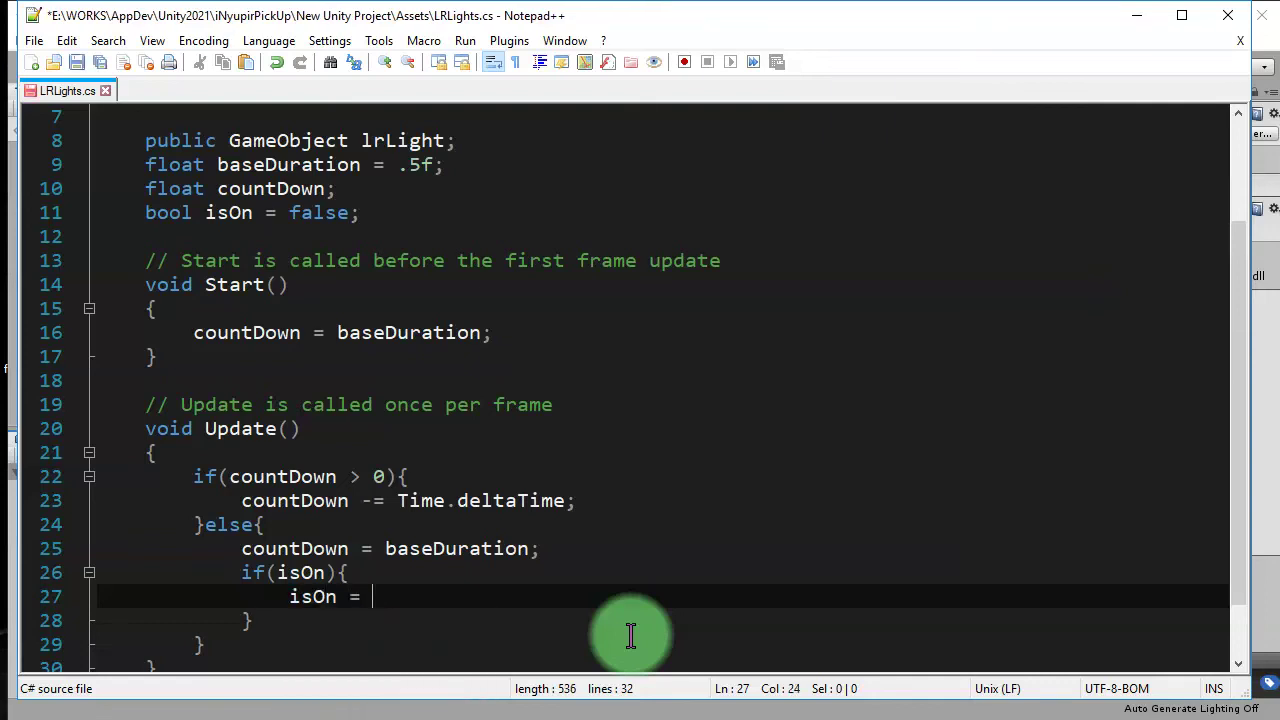
pyautogui.write('= f')
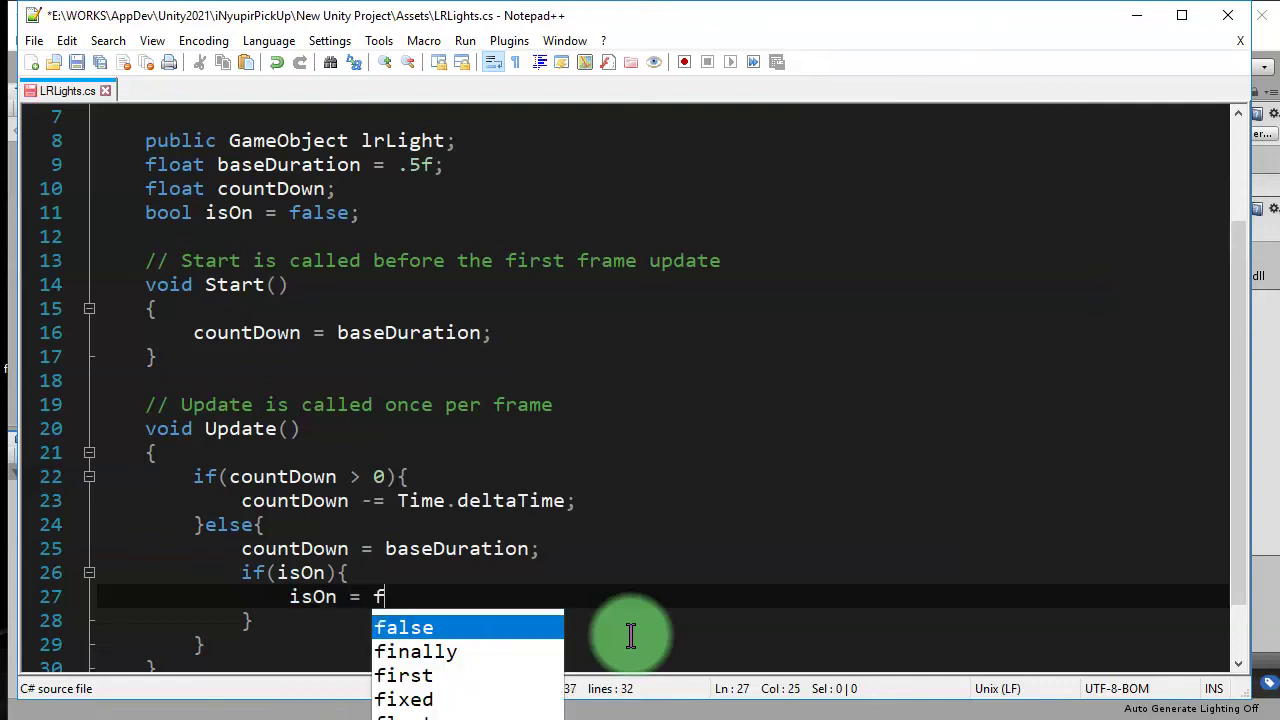
pyautogui.write('alse')
pyautogui.press('Escape')
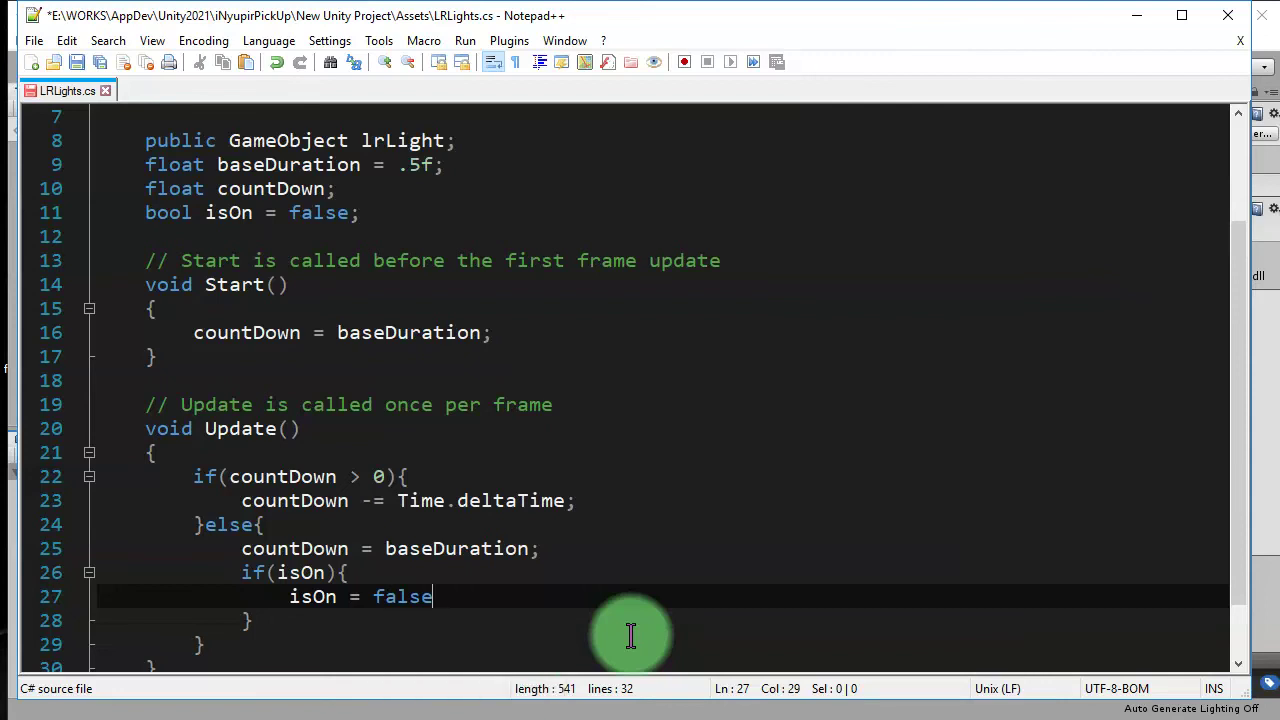
pyautogui.press('Down')
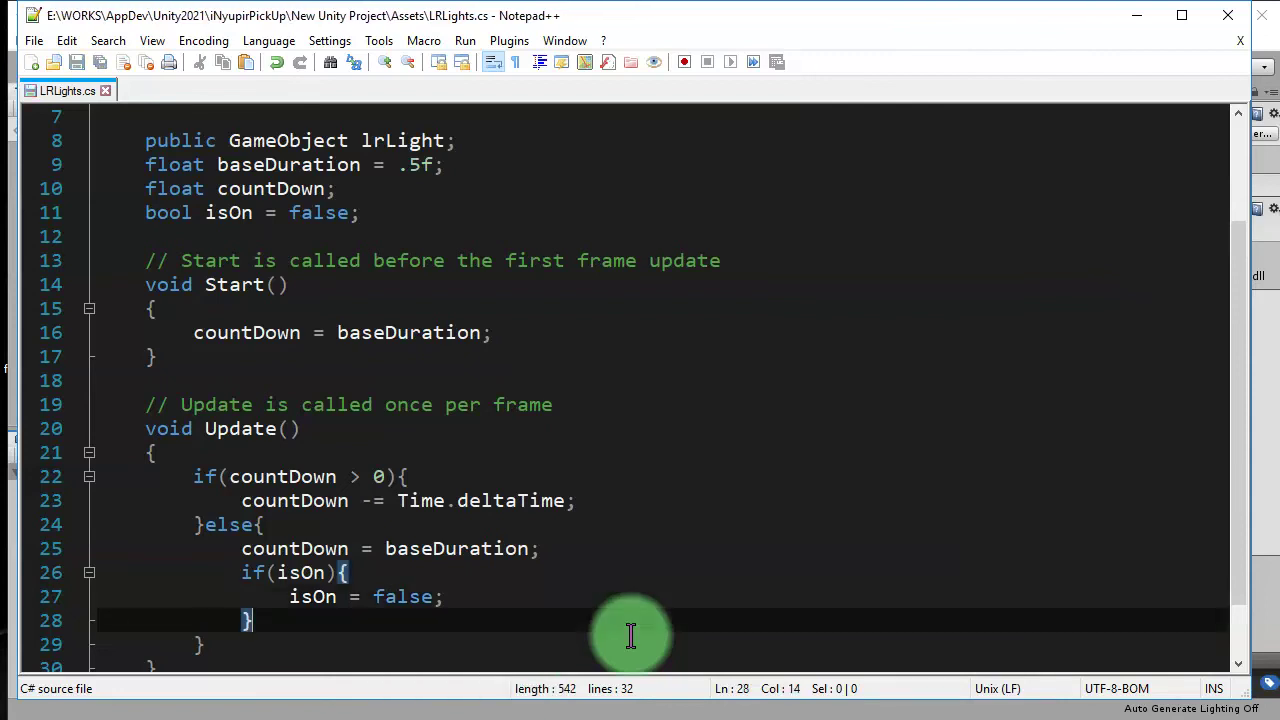
# - Add an else block to the if(isOn) check containing isOn = true; and save the script
pyautogui.write('else{}')
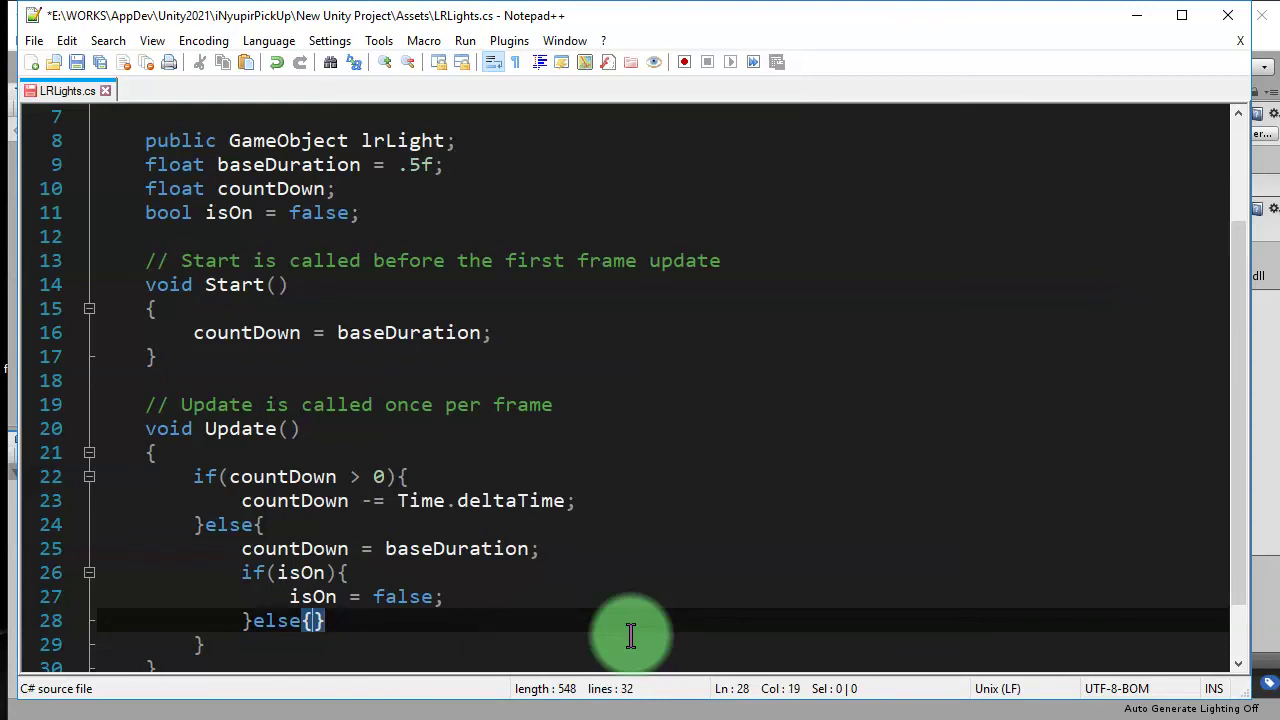
pyautogui.press('Return')
pyautogui.hotkey('ctrl', 's')
pyautogui.scroll(-2, 630, 636)
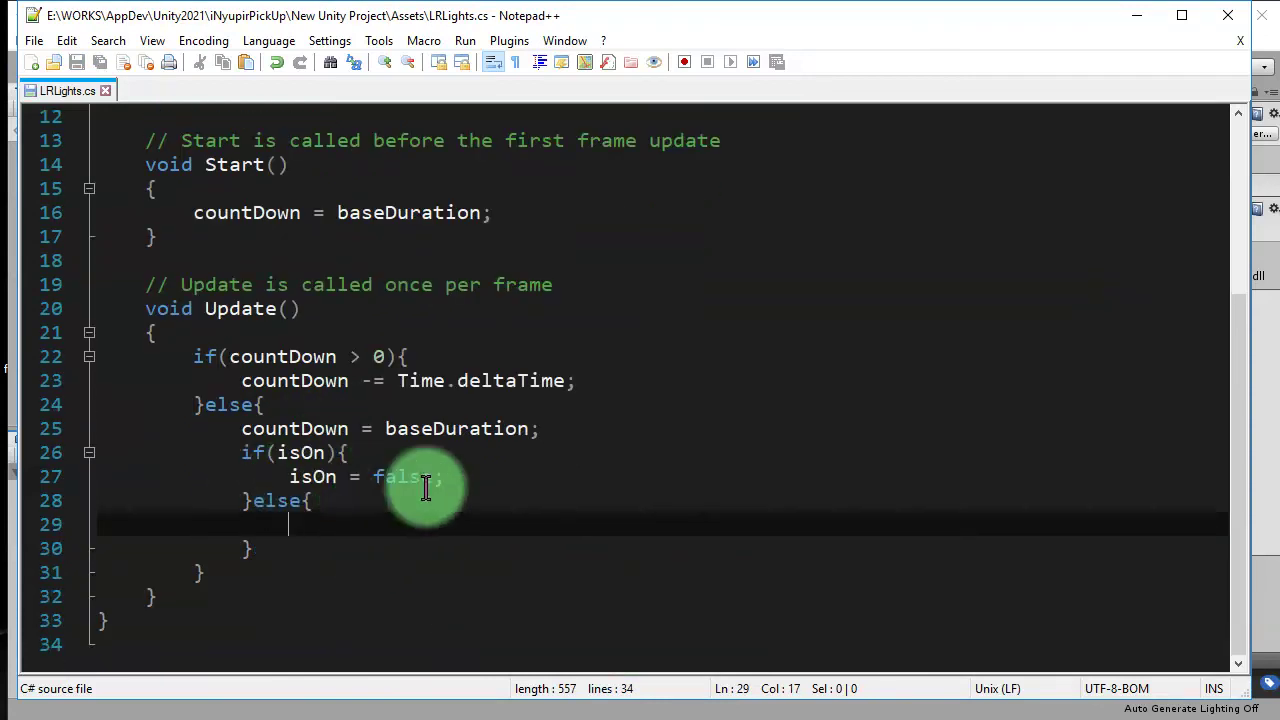
pyautogui.write('is')
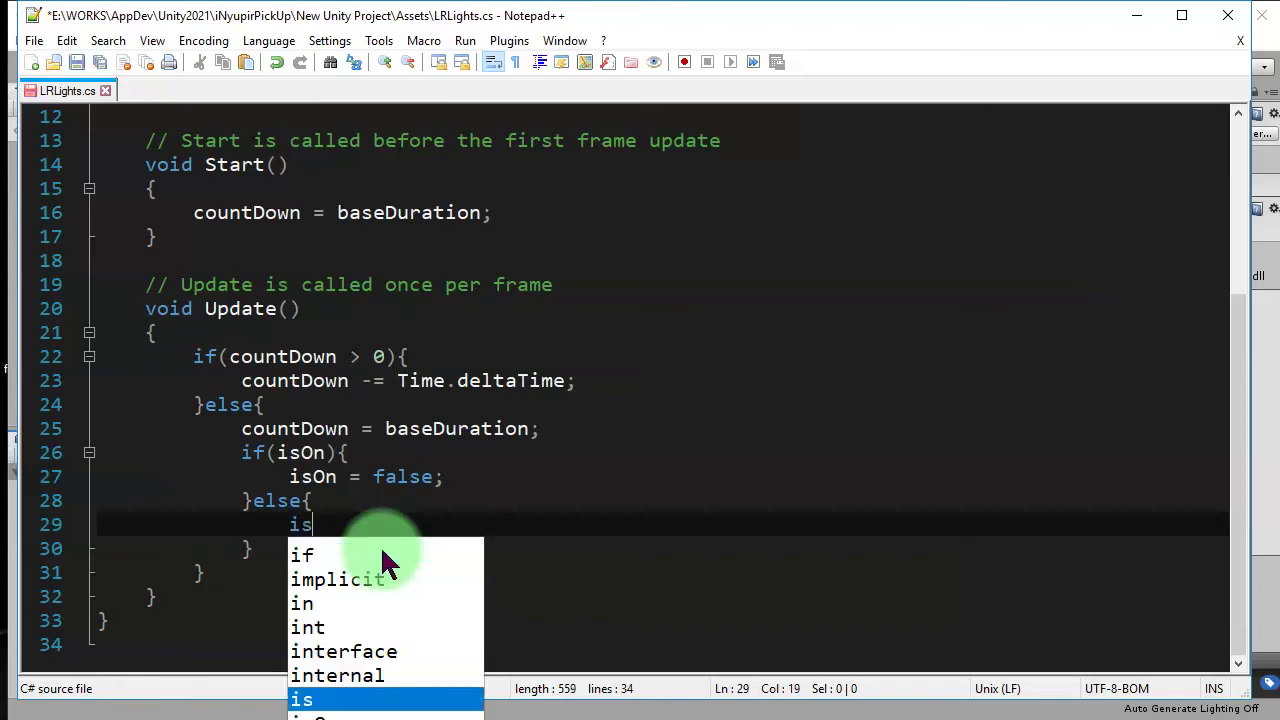
pyautogui.write('On = true')
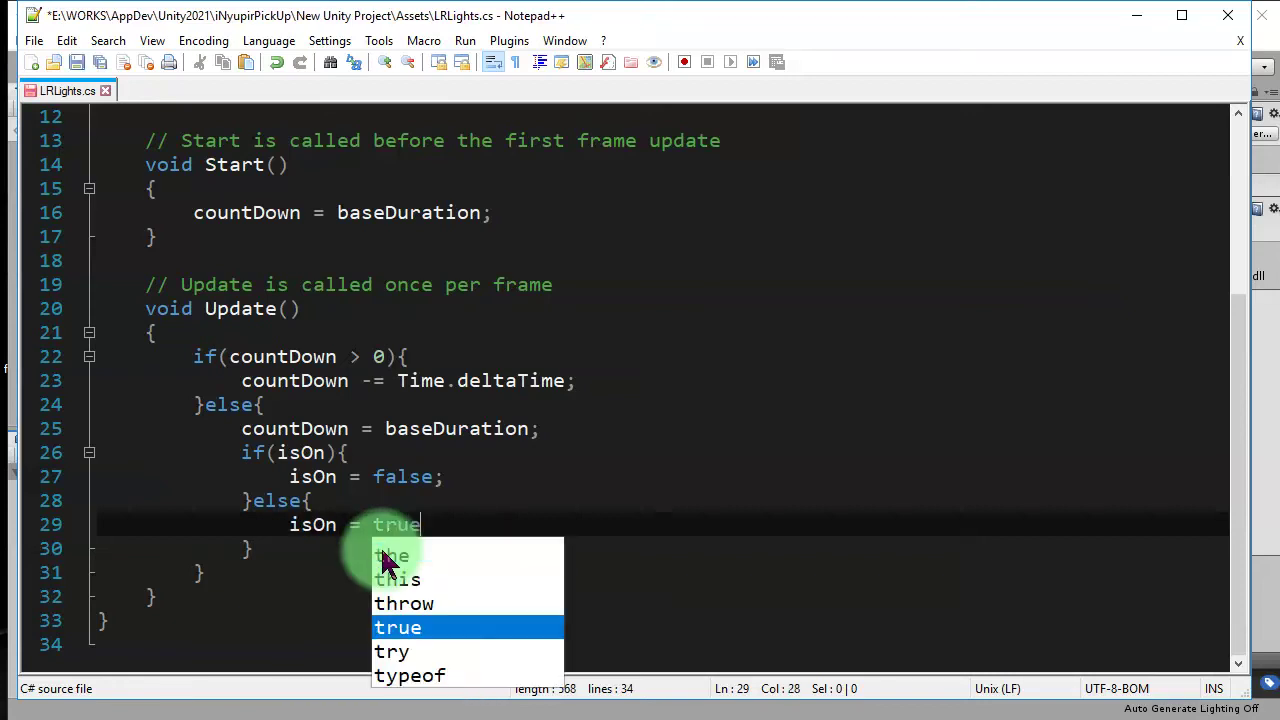
pyautogui.press('Escape')
pyautogui.write(';')
pyautogui.hotkey('ctrl', 's')
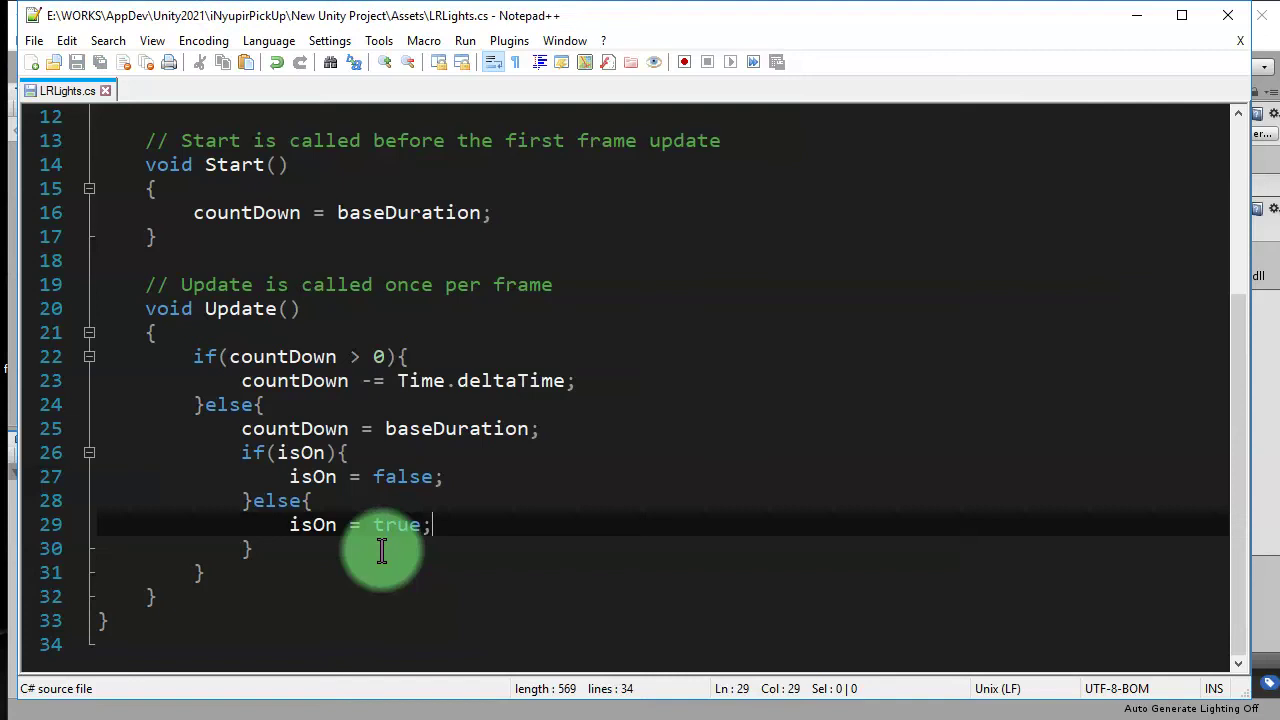
# - Insert a new line below isOn = false; and copy the lrLight variable name from its declaration onto it
pyautogui.click(468, 480)
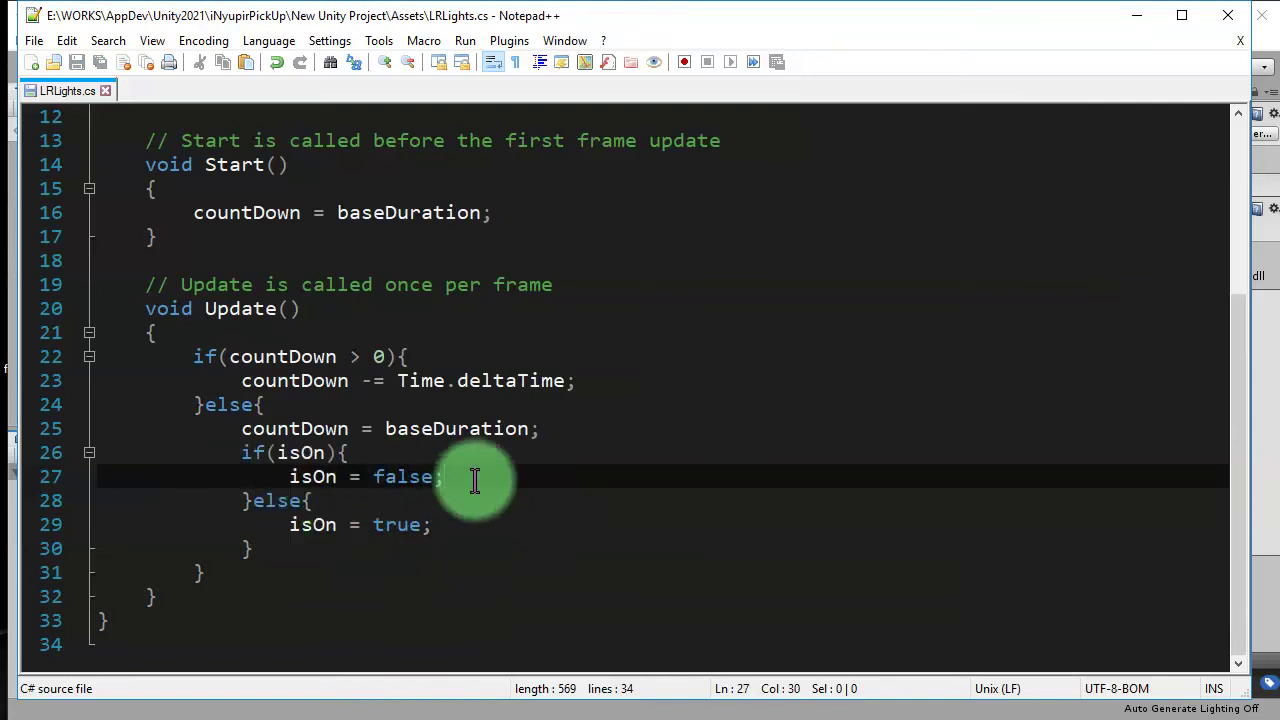
pyautogui.press('Return')
pyautogui.hotkey('ctrl', 's')
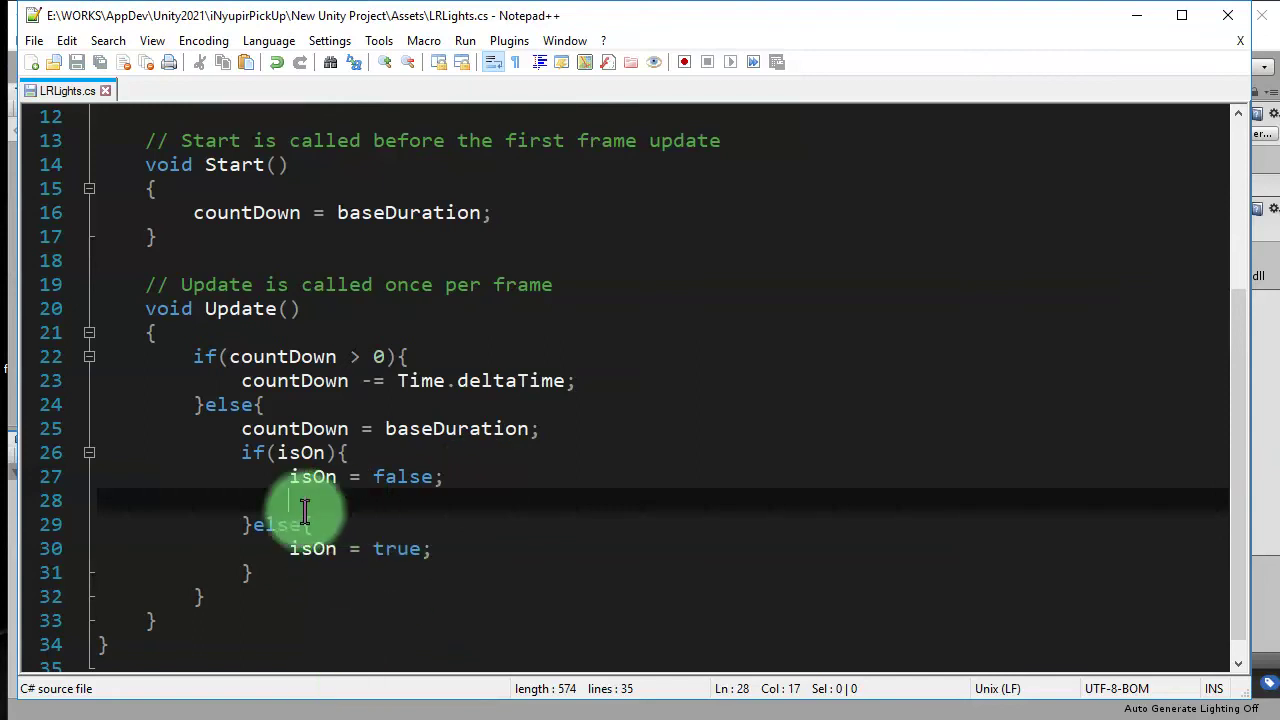
pyautogui.scroll(2, 371, 535)
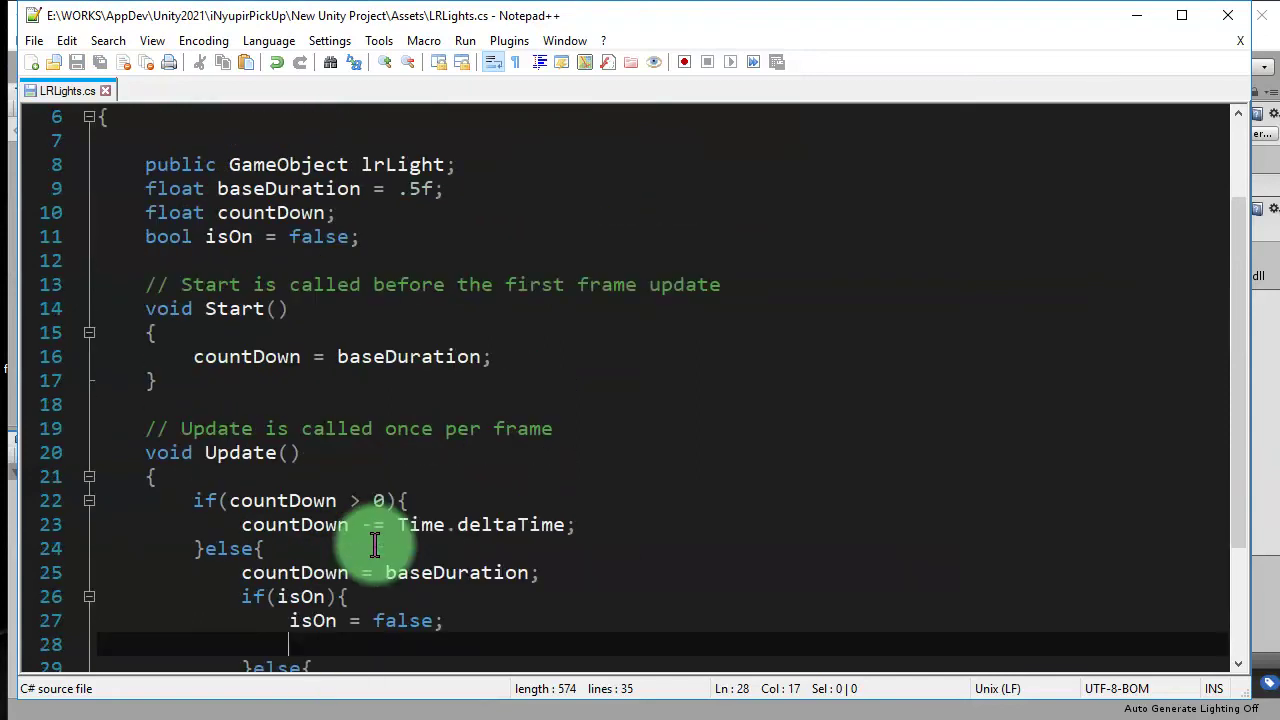
pyautogui.doubleClick(290, 164)
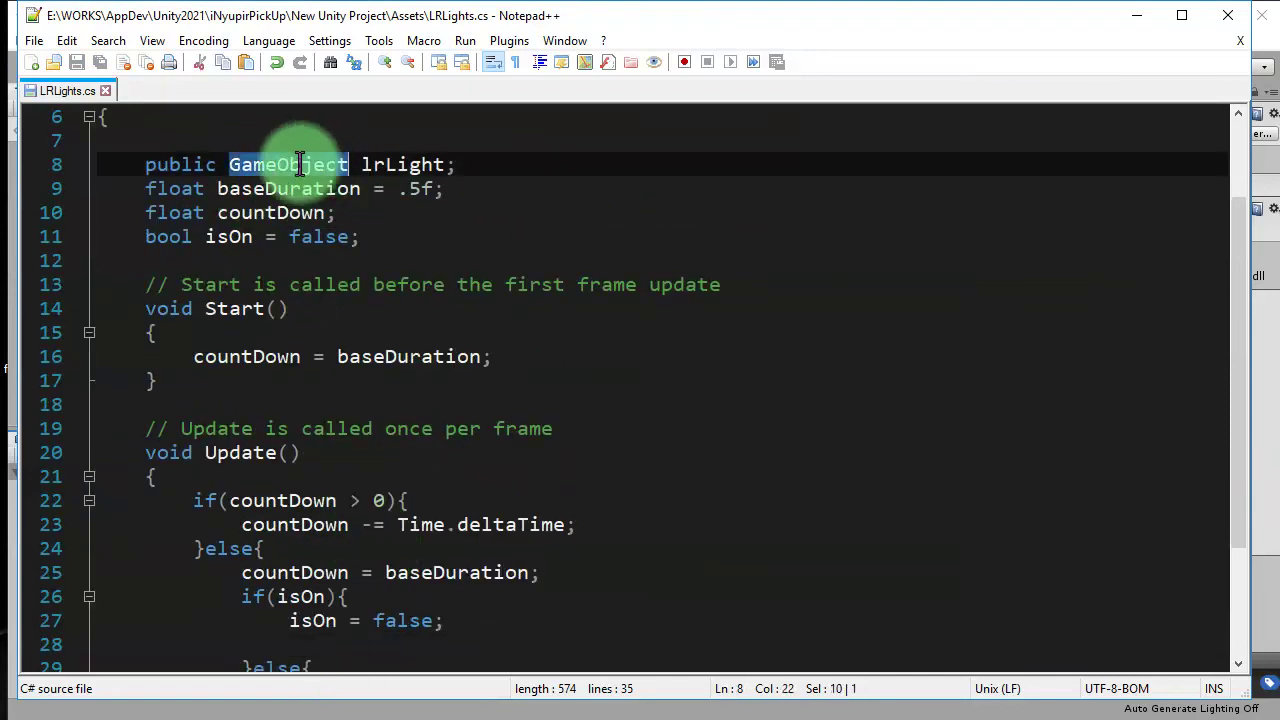
pyautogui.click(406, 166)
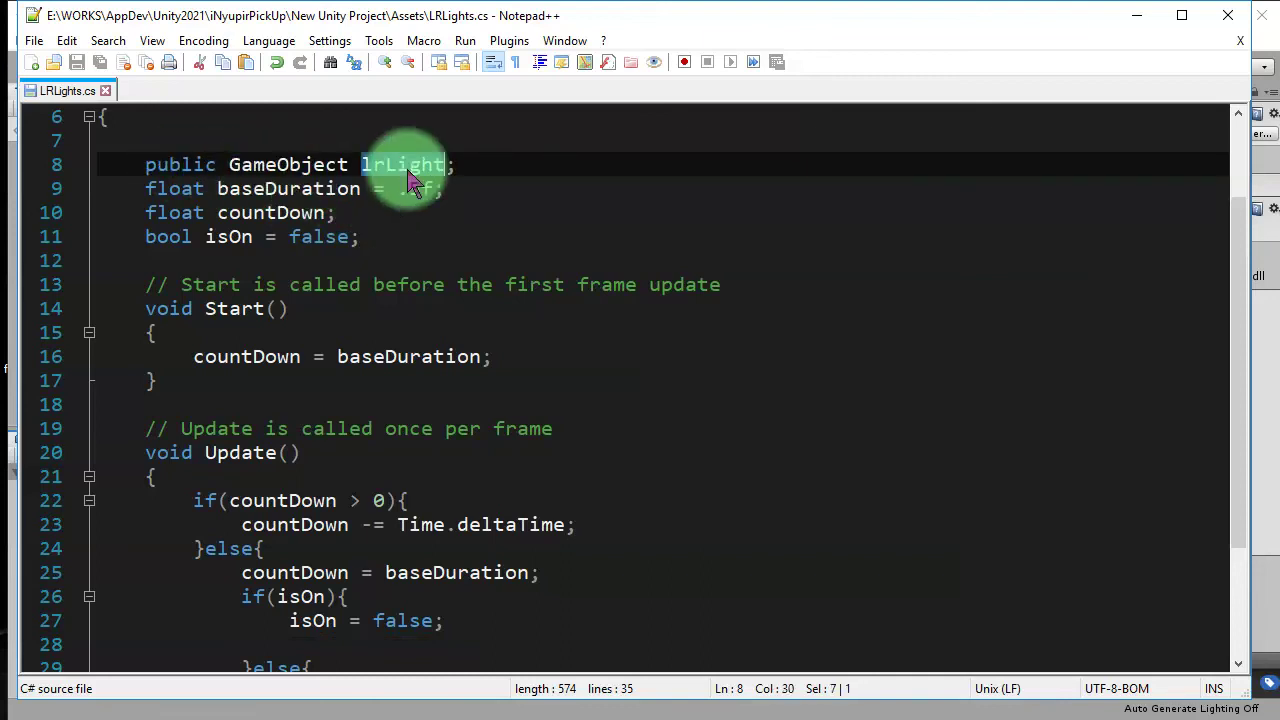
pyautogui.rightClick(407, 172)
pyautogui.click(490, 203)
pyautogui.click(323, 644)
pyautogui.hotkey('ctrl', 'v')
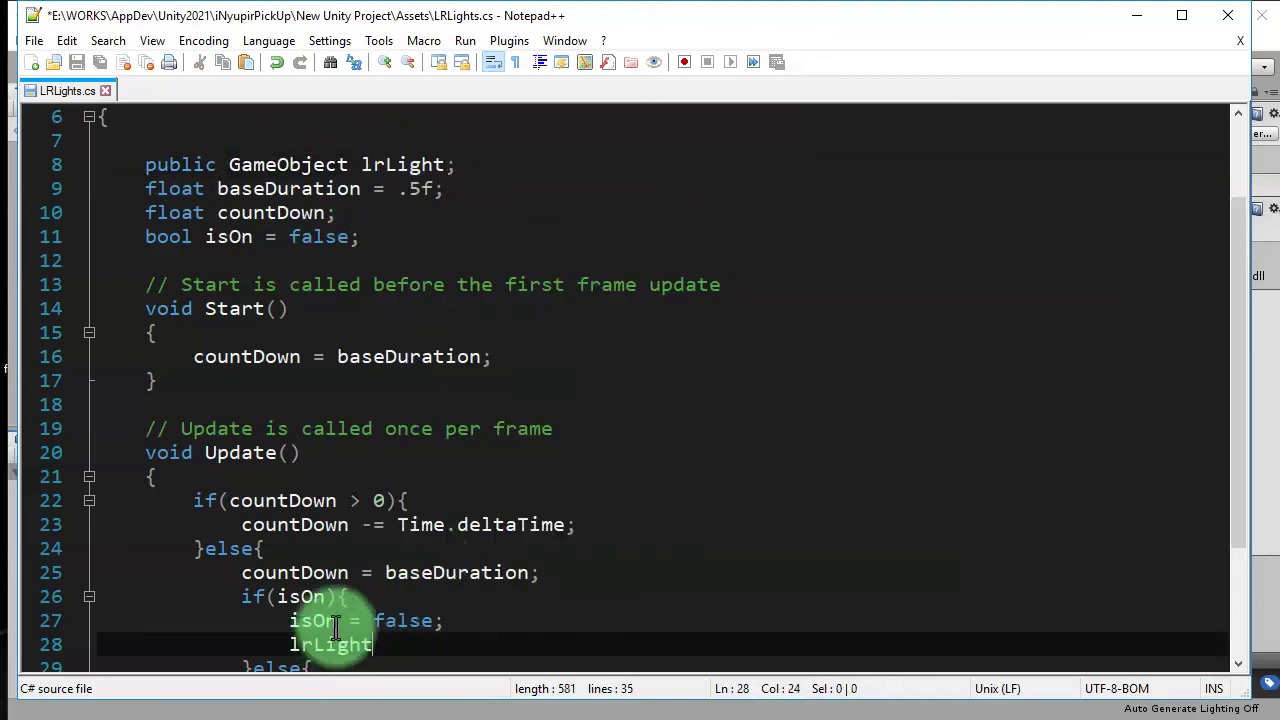
# - Complete the lrLight line in the if(isOn) block as lrLight.SetActive(false);
pyautogui.scroll(-3, 400, 625)
pyautogui.write('.SetActive(')
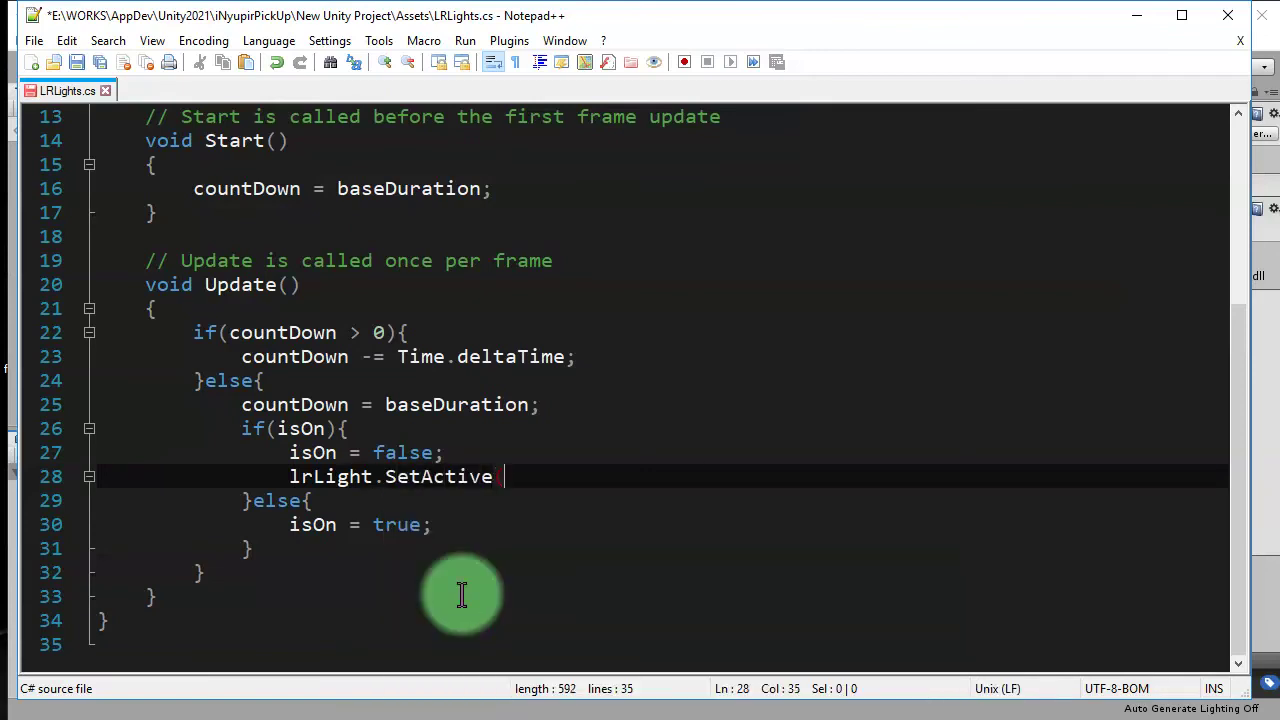
pyautogui.write('false);')
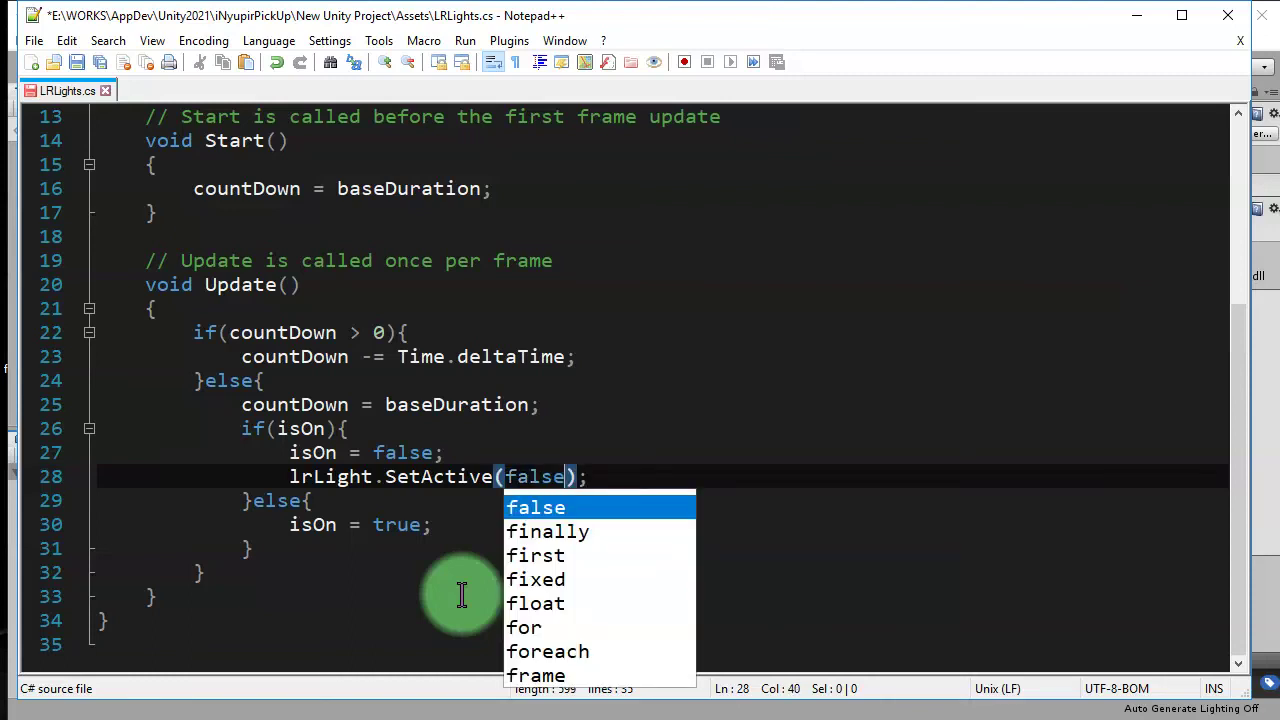
pyautogui.press('Escape')
# - Copy the lrLight.SetActive(false); statement onto a new line below isOn = true; in the inner else block
pyautogui.press('End')
pyautogui.hotkey('shift', 'Home')
pyautogui.hotkey('ctrl', 'c')
pyautogui.press('Down')
pyautogui.press('Down')
pyautogui.press('End')
pyautogui.press('Return')
pyautogui.hotkey('ctrl', 'v')
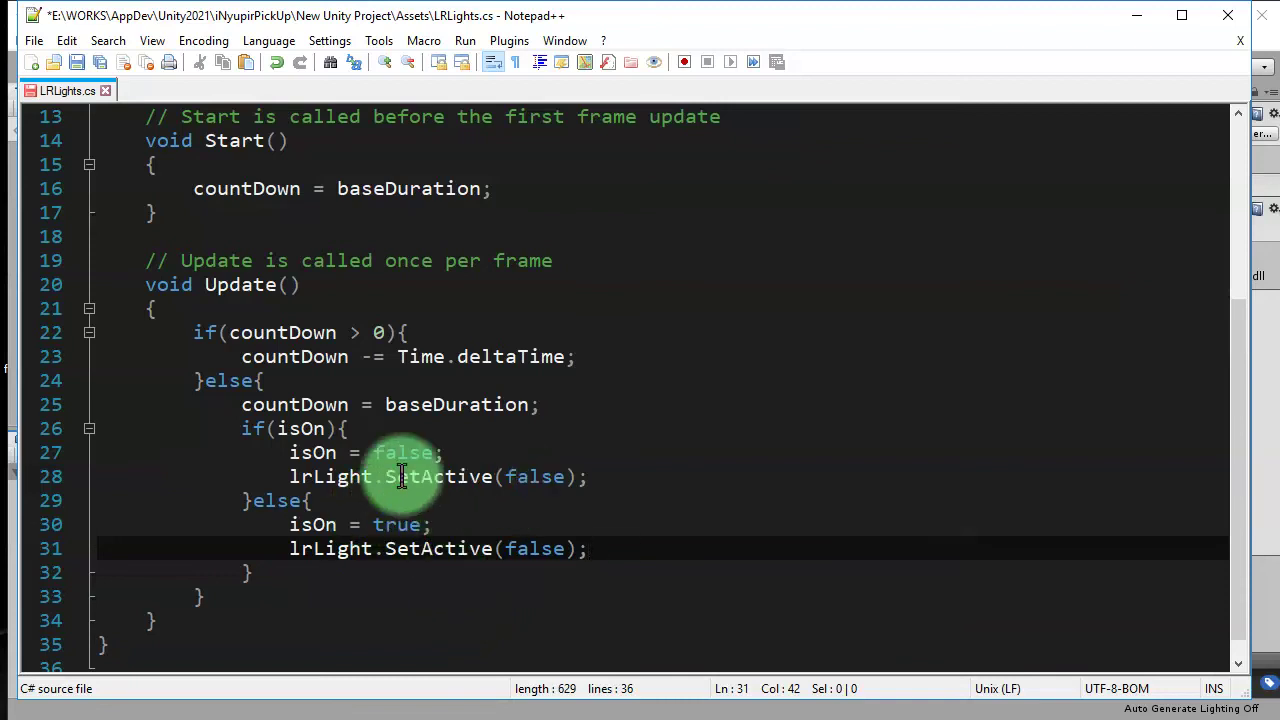
# - Replace false with true in the inner else block's lrLight.SetActive call and save the script
pyautogui.doubleClick(393, 525)
pyautogui.hotkey('ctrl', 'c')
pyautogui.doubleClick(540, 549)
pyautogui.hotkey('ctrl', 'v')
pyautogui.doubleClick(501, 550)
pyautogui.doubleClick(528, 549)
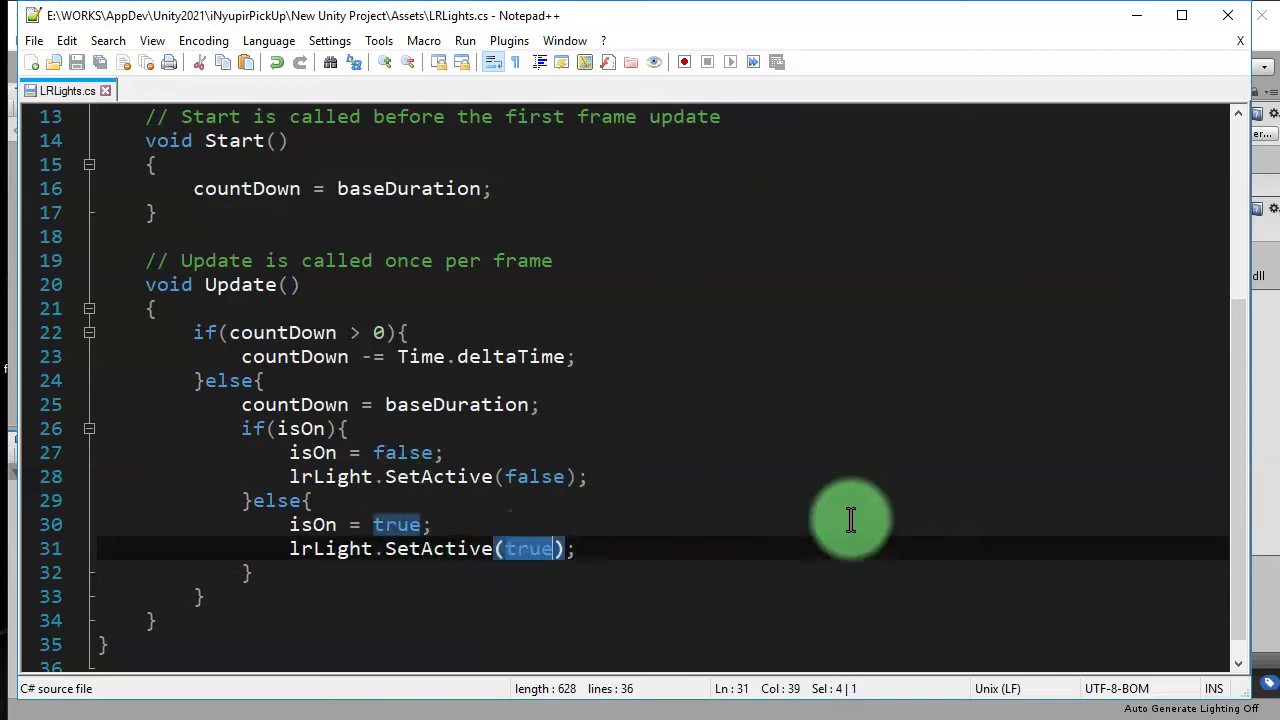
pyautogui.click(700, 466)
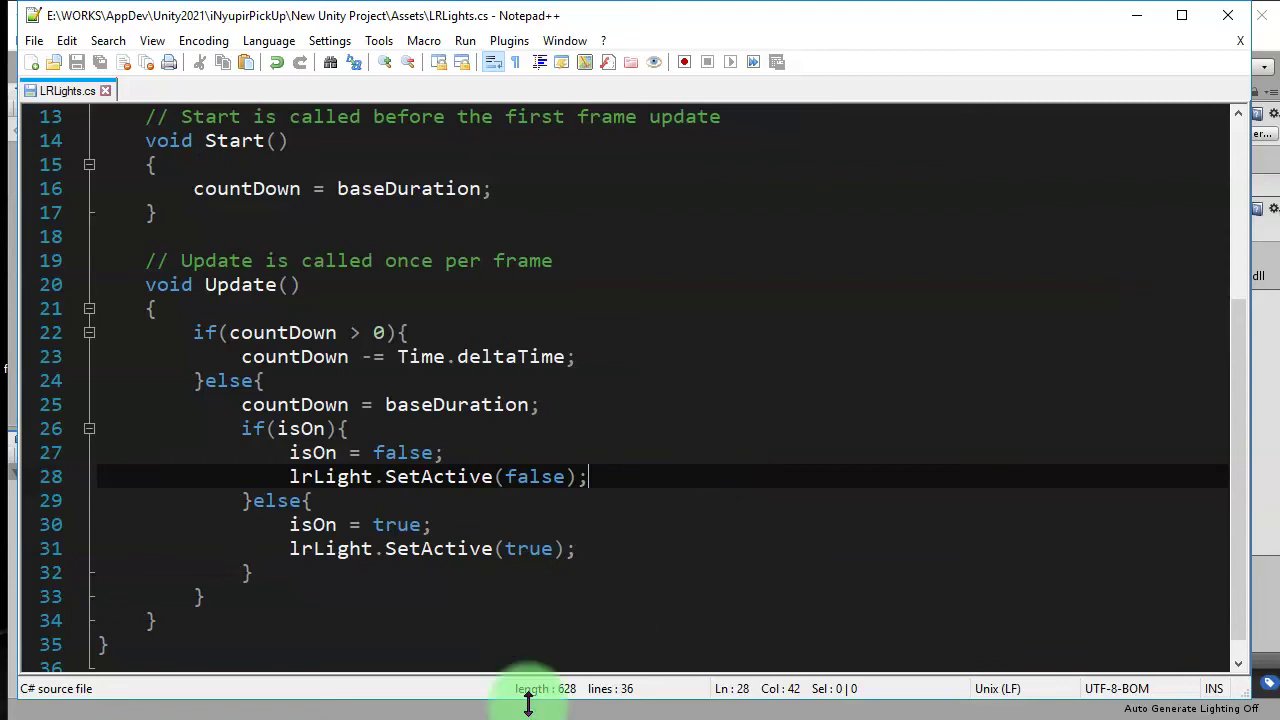
# - Switch to Unity and play-test the scene to check the pickup's rear lights
pyautogui.hotkey('alt', 'Tab')
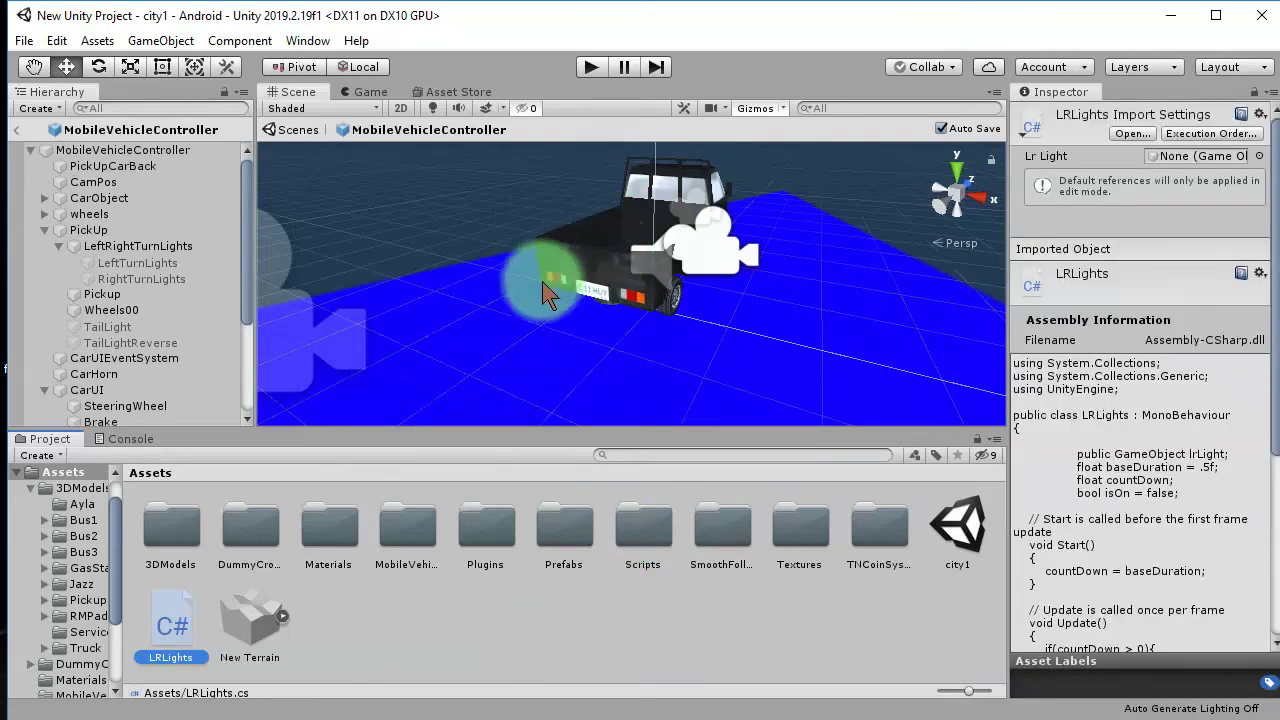
pyautogui.click(590, 68)
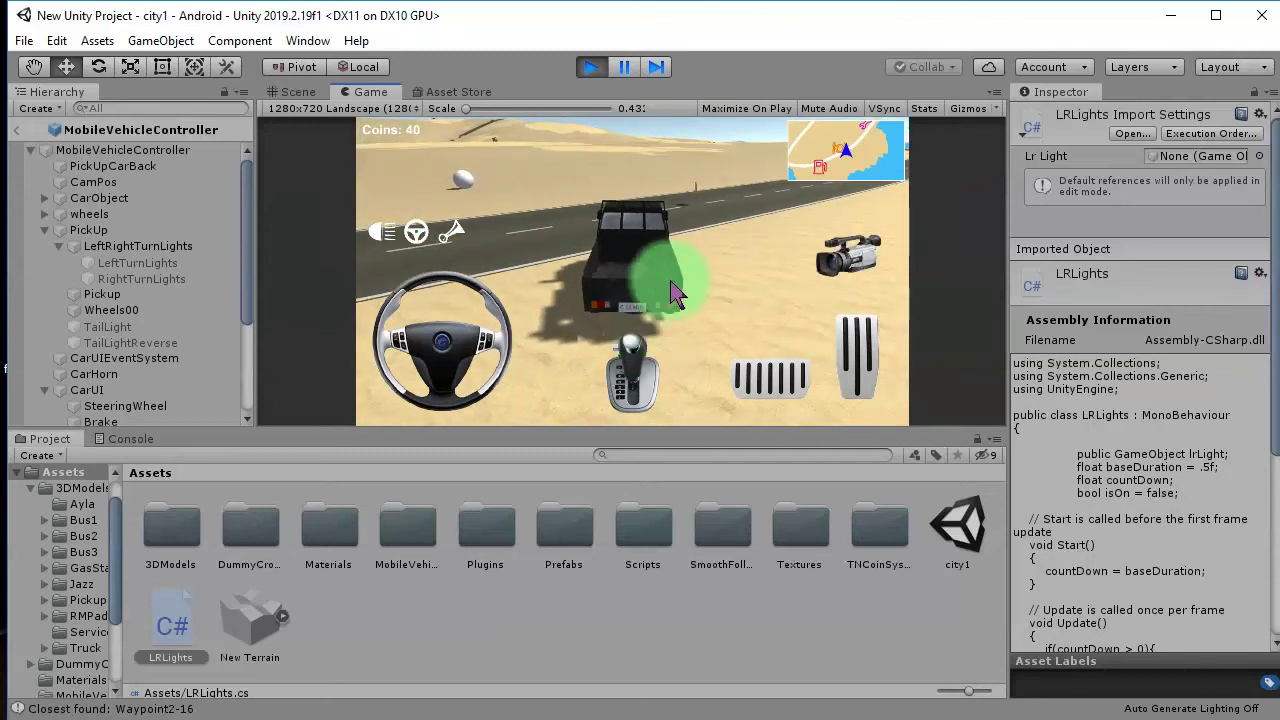
pyautogui.click(590, 70)
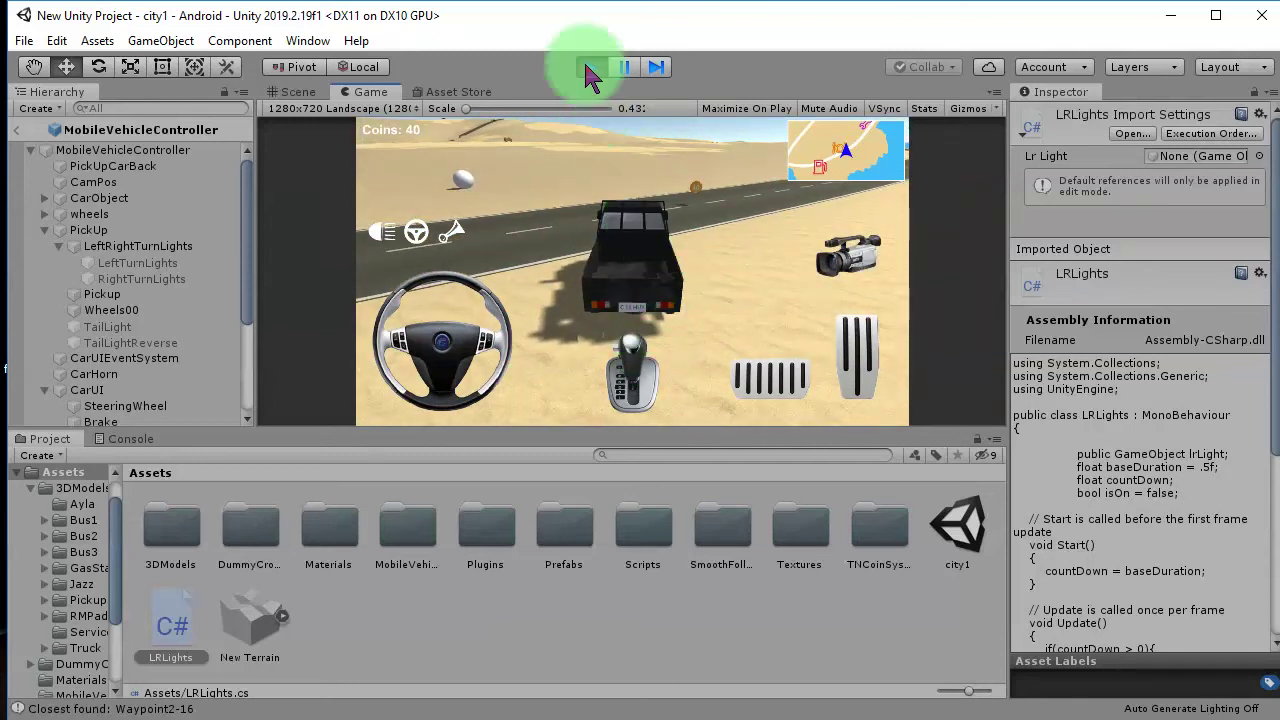
# - Clear the Console messages and inspect the components of the LeftTurnLights object
pyautogui.click(131, 441)
pyautogui.click(31, 455)
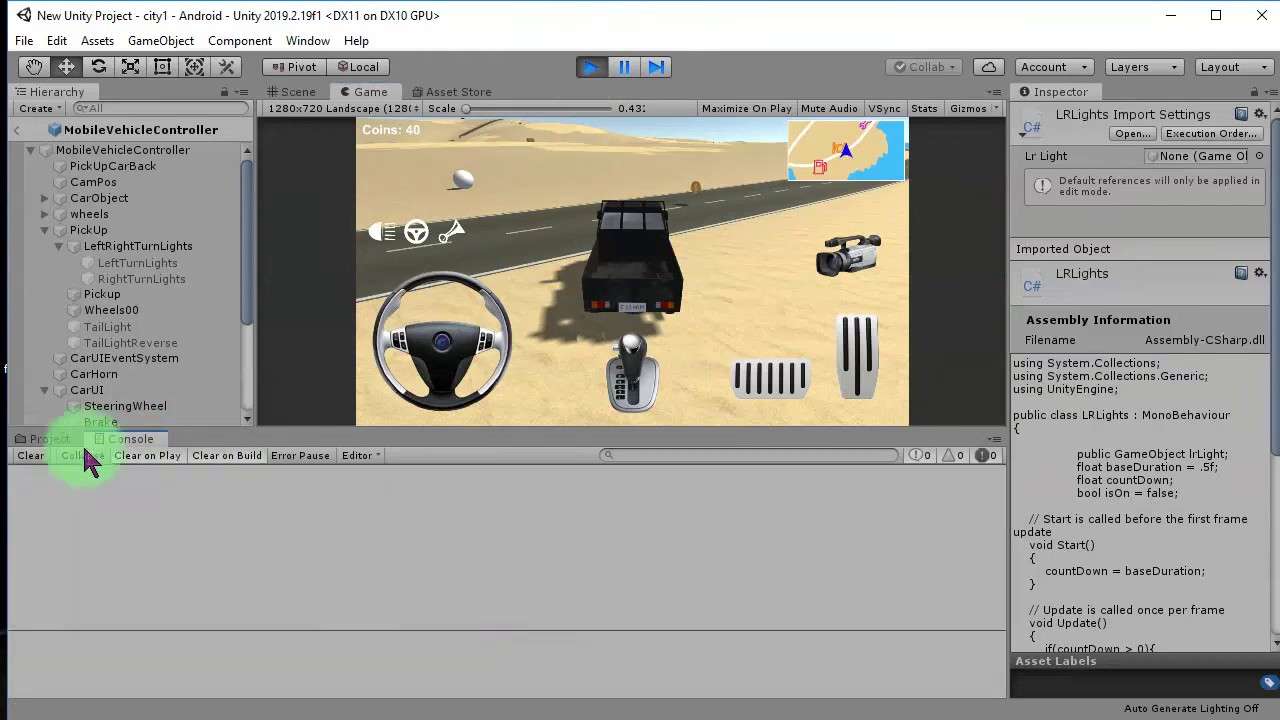
pyautogui.click(112, 250)
pyautogui.click(114, 264)
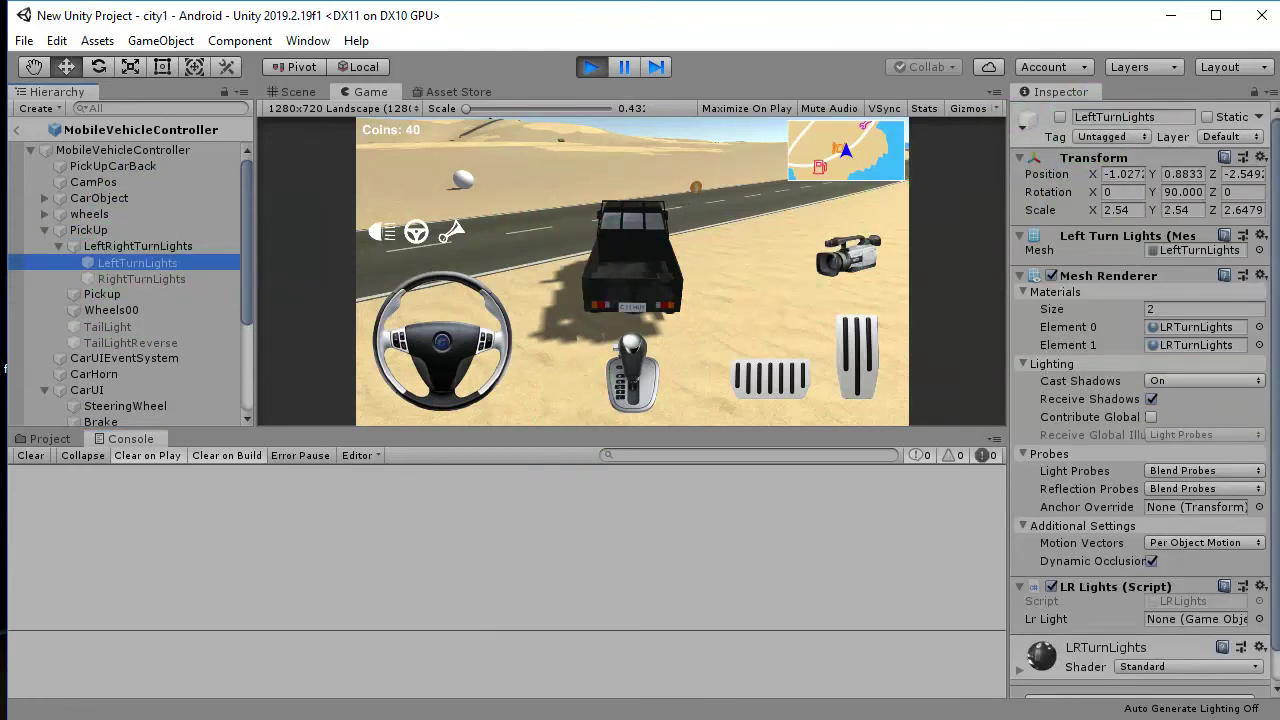
# - Switch to the LRLights script in Notepad++ and review how lrLight and isOn are declared and used in Update
pyautogui.hotkey('alt', 'Tab')
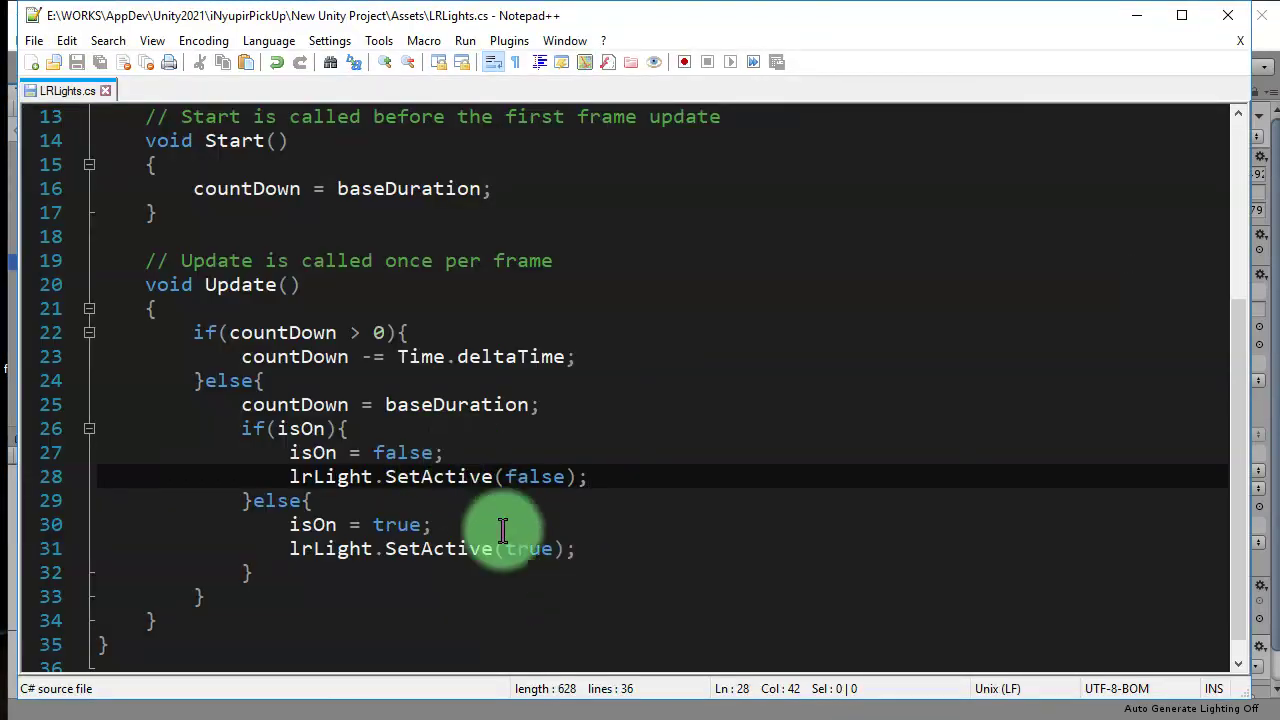
pyautogui.scroll(1, 407, 545)
pyautogui.scroll(3, 400, 528)
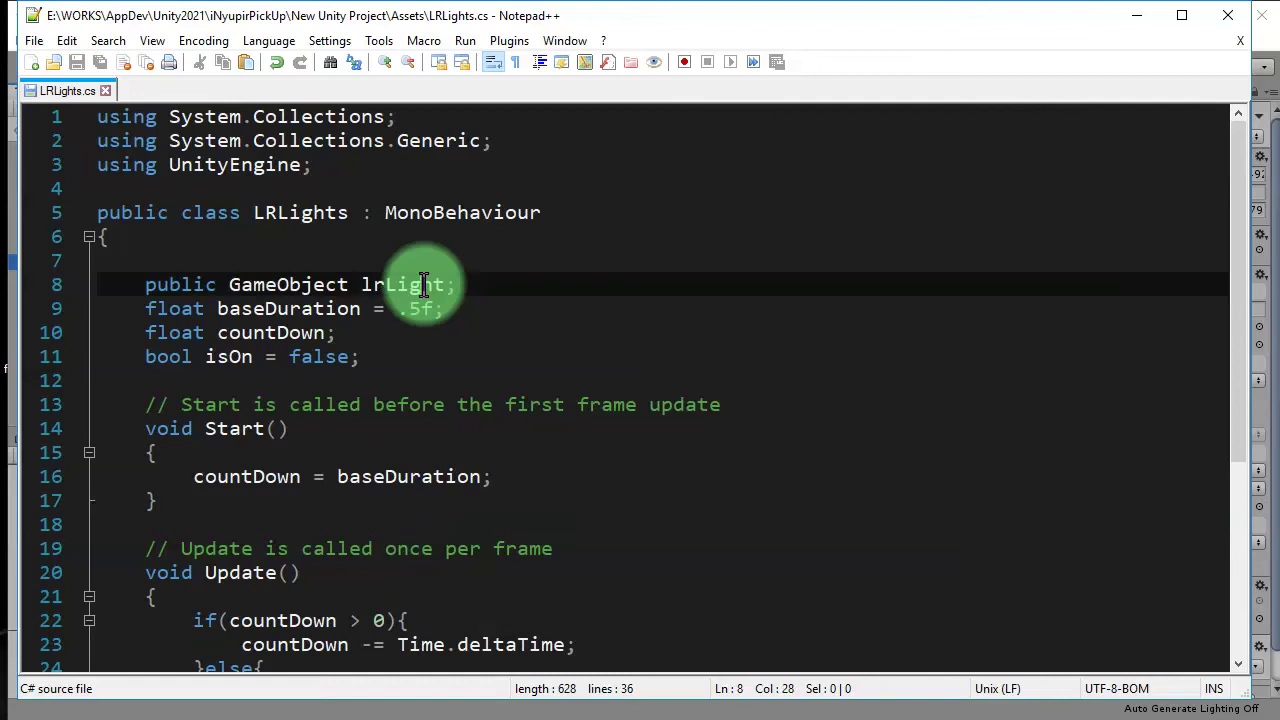
pyautogui.doubleClick(408, 284)
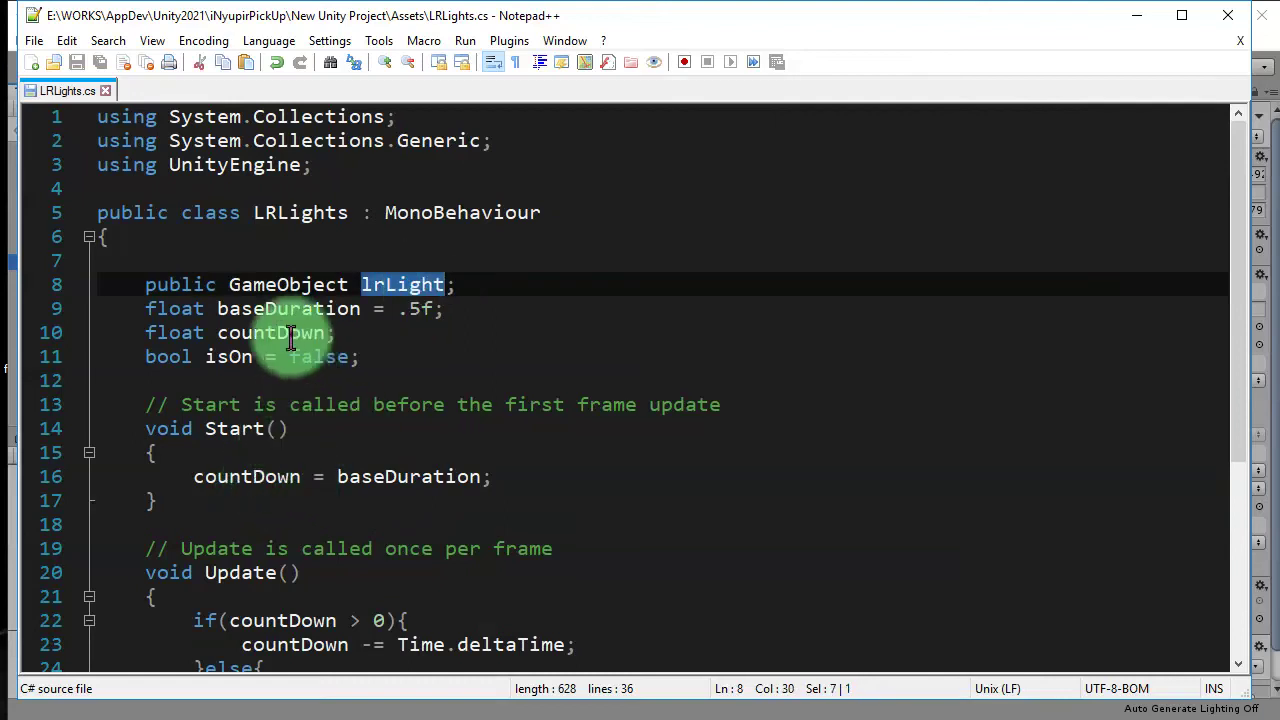
pyautogui.doubleClick(229, 357)
pyautogui.scroll(-4, 429, 388)
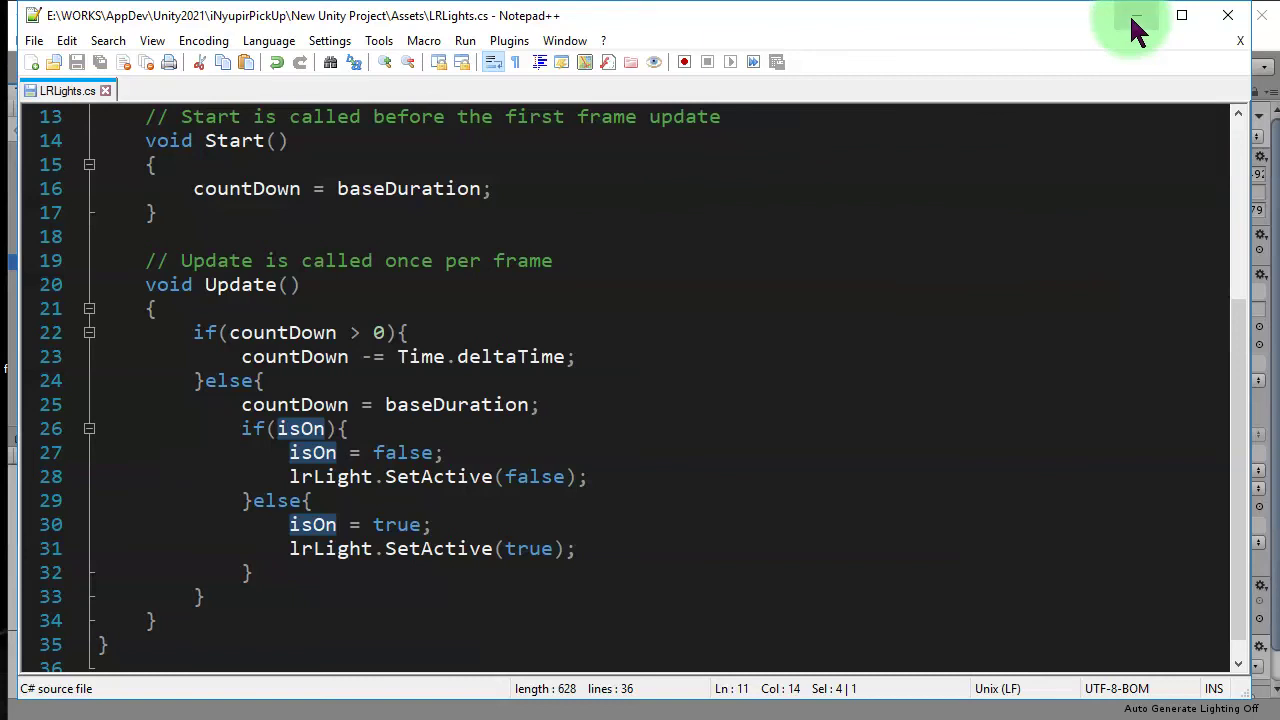
pyautogui.scroll(4, 580, 412)
pyautogui.click(301, 284)
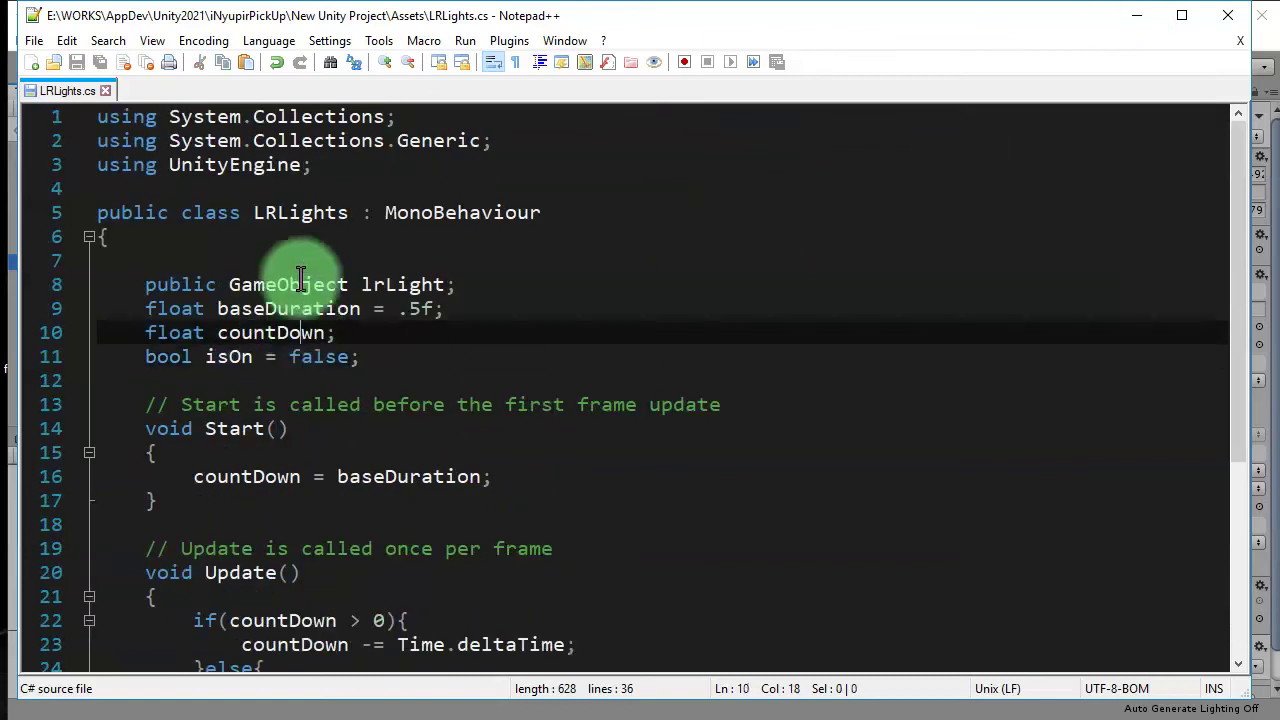
# - Return to Unity and stop the play test
pyautogui.click(1140, 20)
pyautogui.click(591, 66)
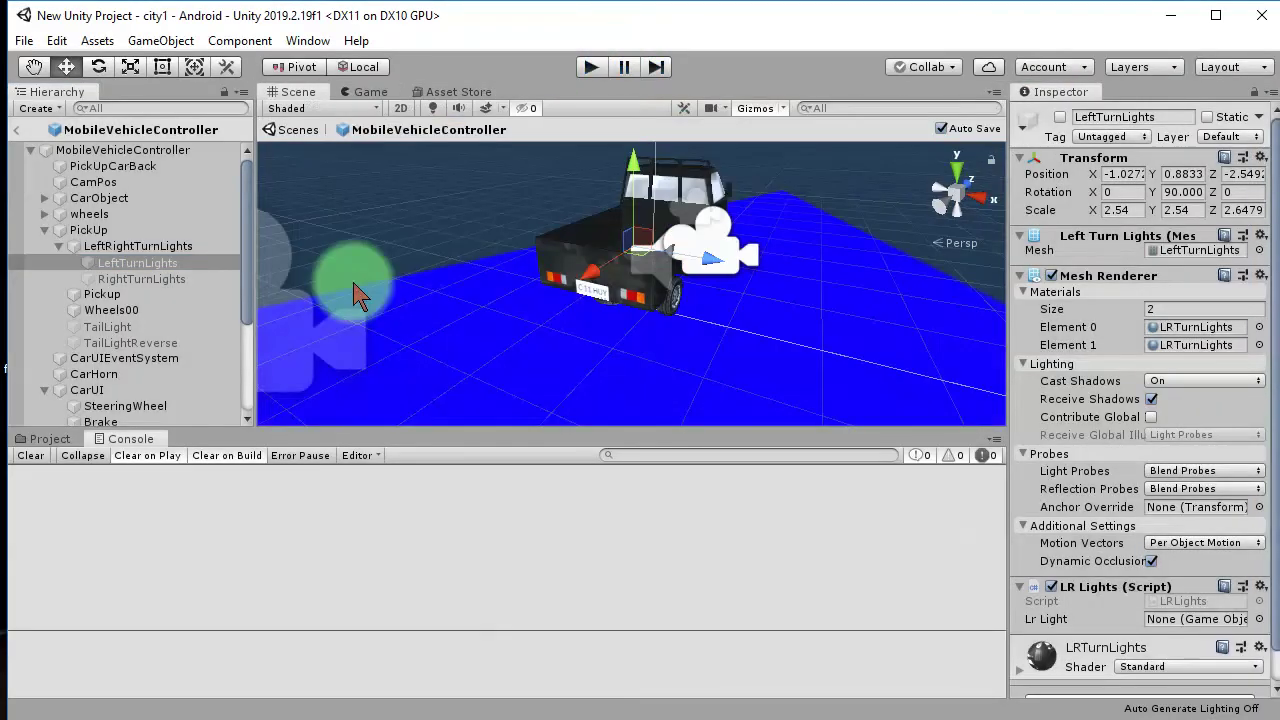
# - Switch to the LRLights script in Notepad++ and delete the public GameObject lrLight declaration
pyautogui.scroll(-1, 1100, 583)
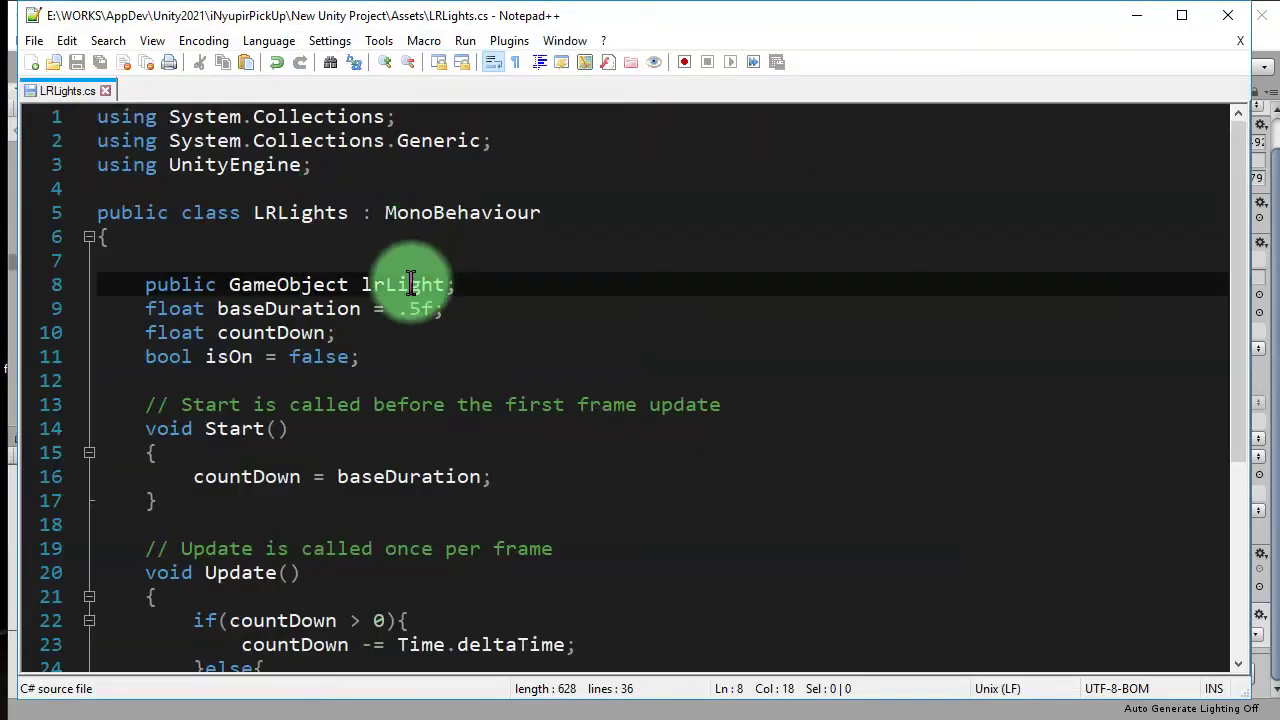
pyautogui.click(397, 285)
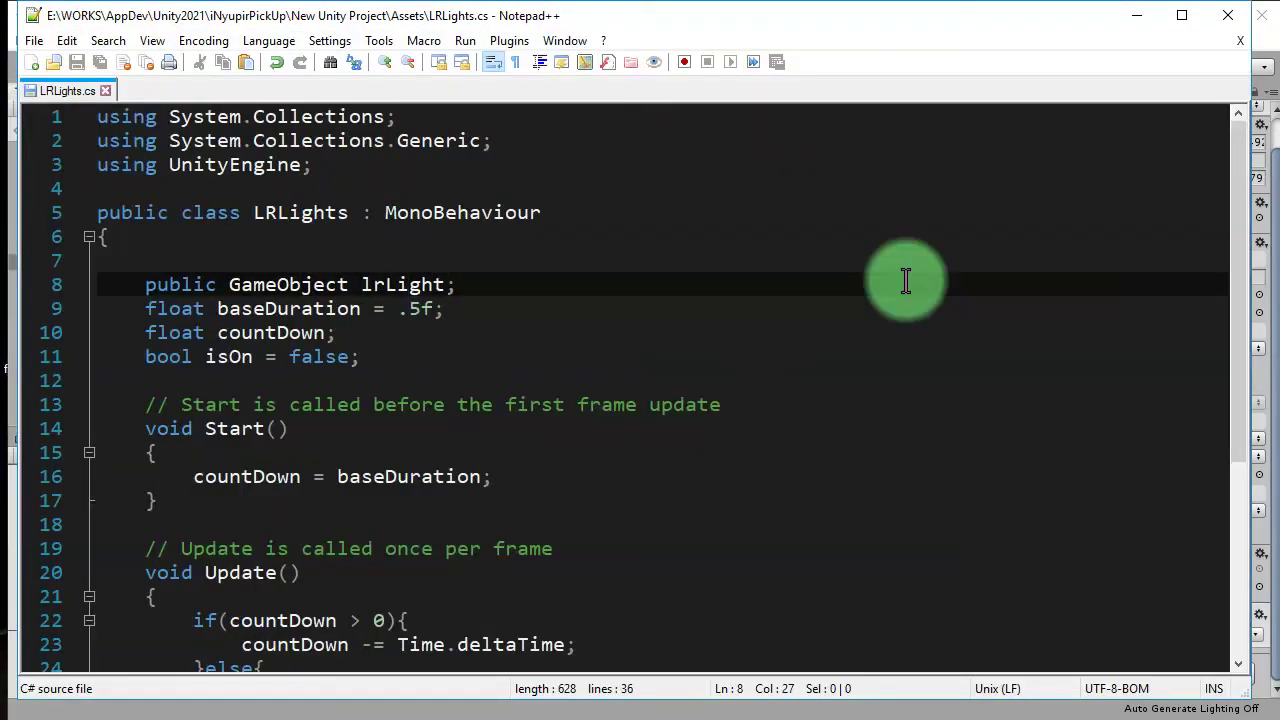
pyautogui.hotkey('shift', 'Home')
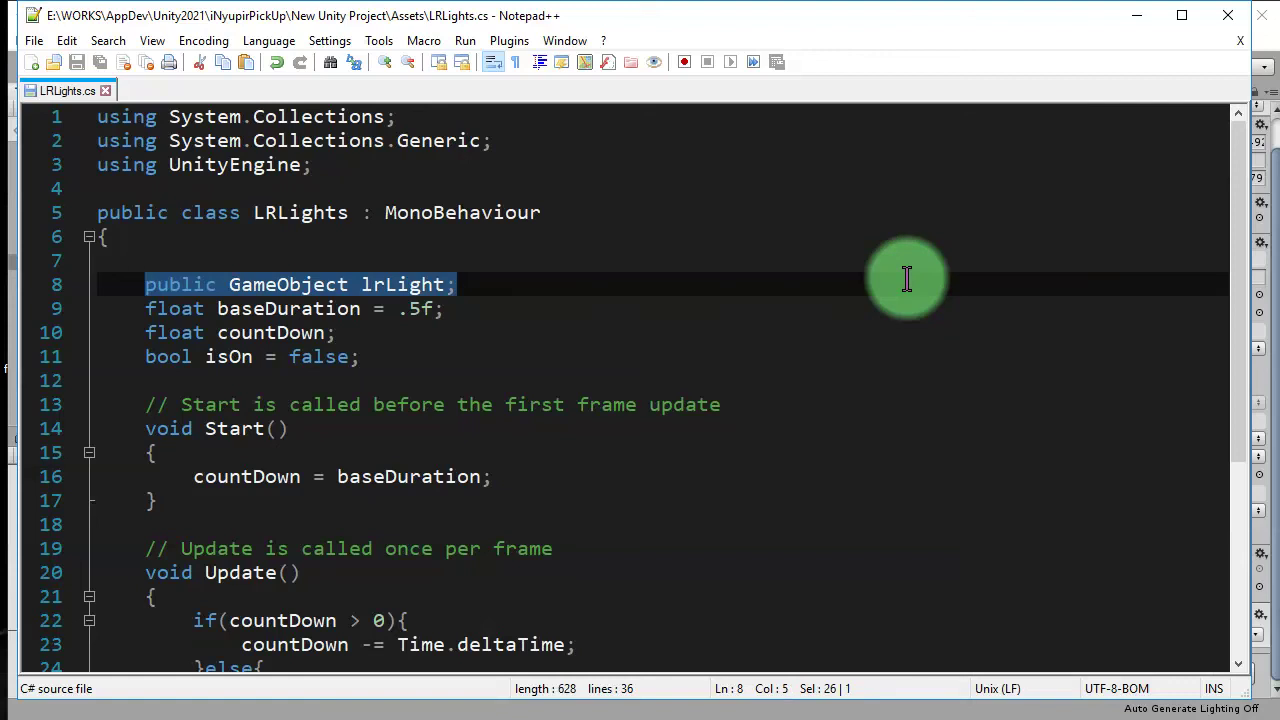
pyautogui.press('Delete')
pyautogui.press('BackSpace')
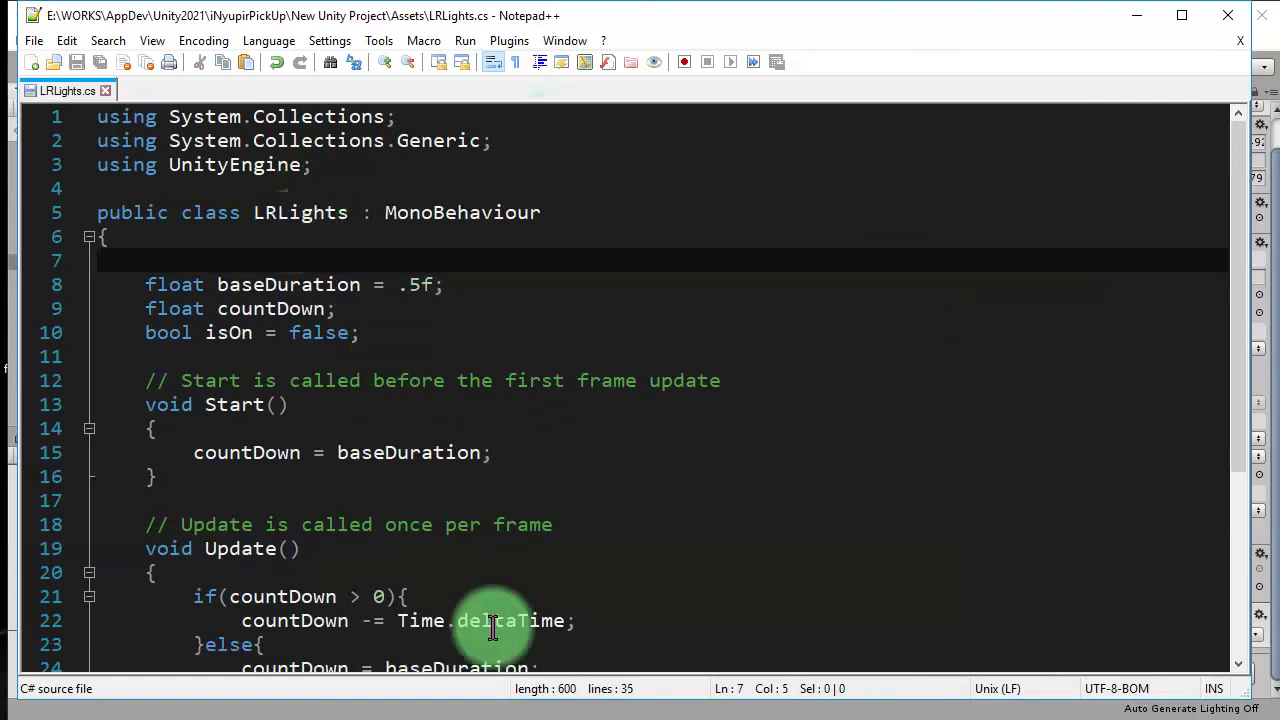
# - Replace lrLight with gameObject in both SetActive calls of the Update method and save the script
pyautogui.scroll(-4, 493, 628)
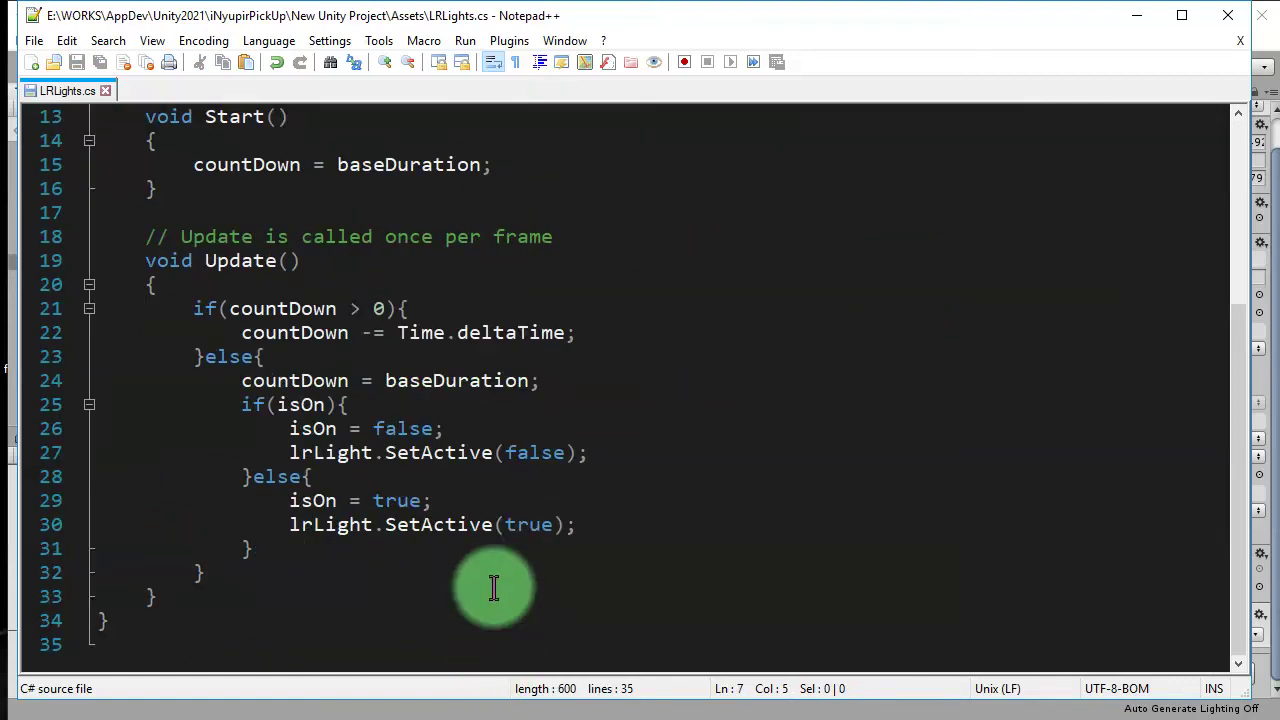
pyautogui.doubleClick(331, 452)
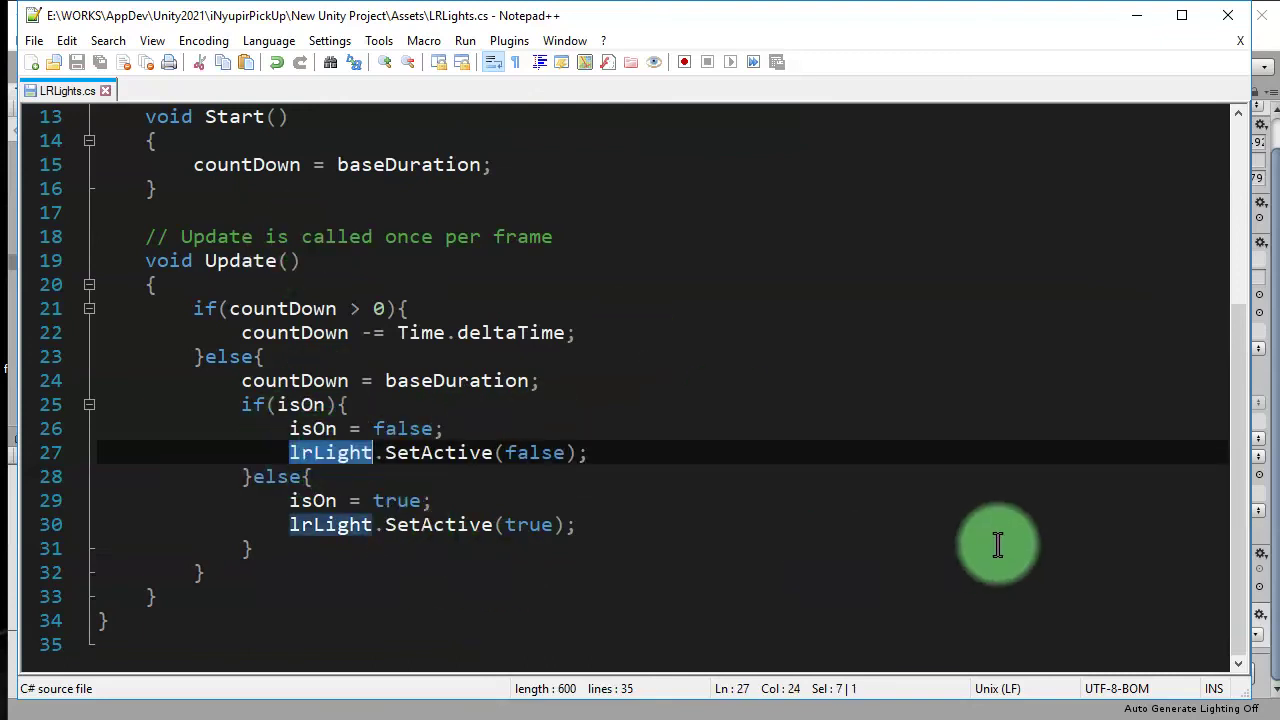
pyautogui.write('gameO')
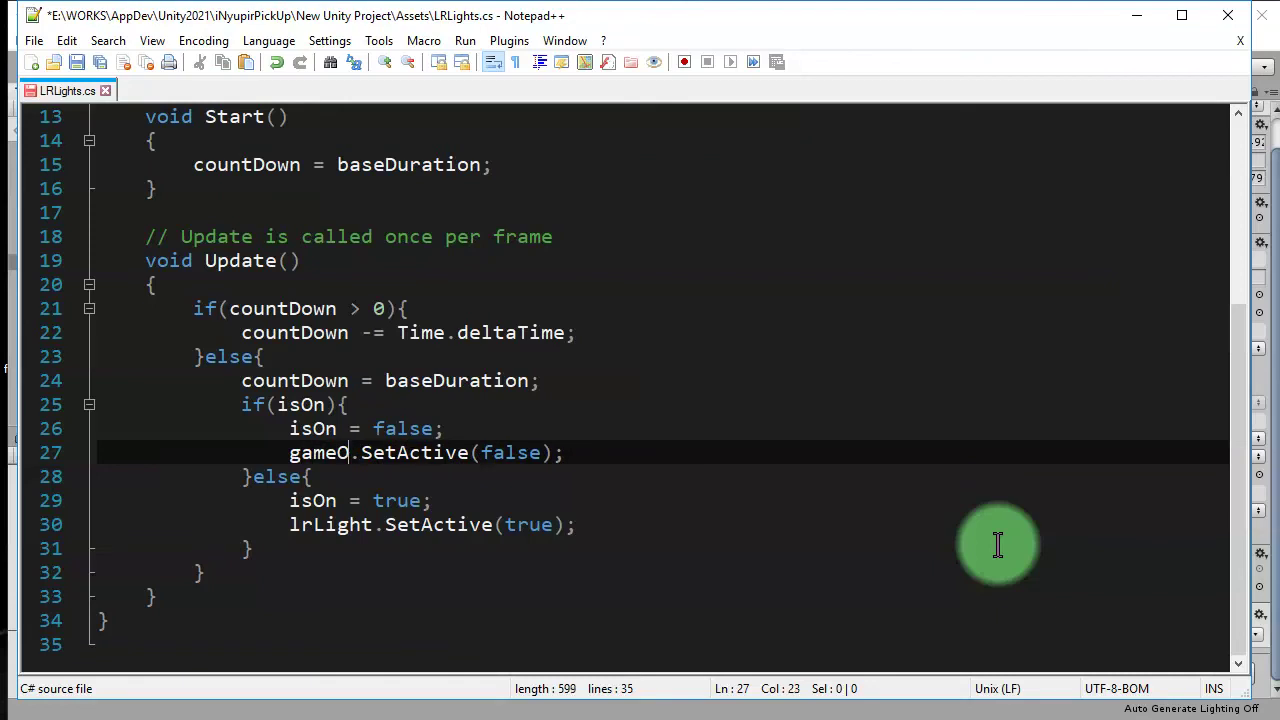
pyautogui.hotkey('ctrl', 'shift', 'Left')
pyautogui.hotkey('ctrl', 'c')
pyautogui.press('Down')
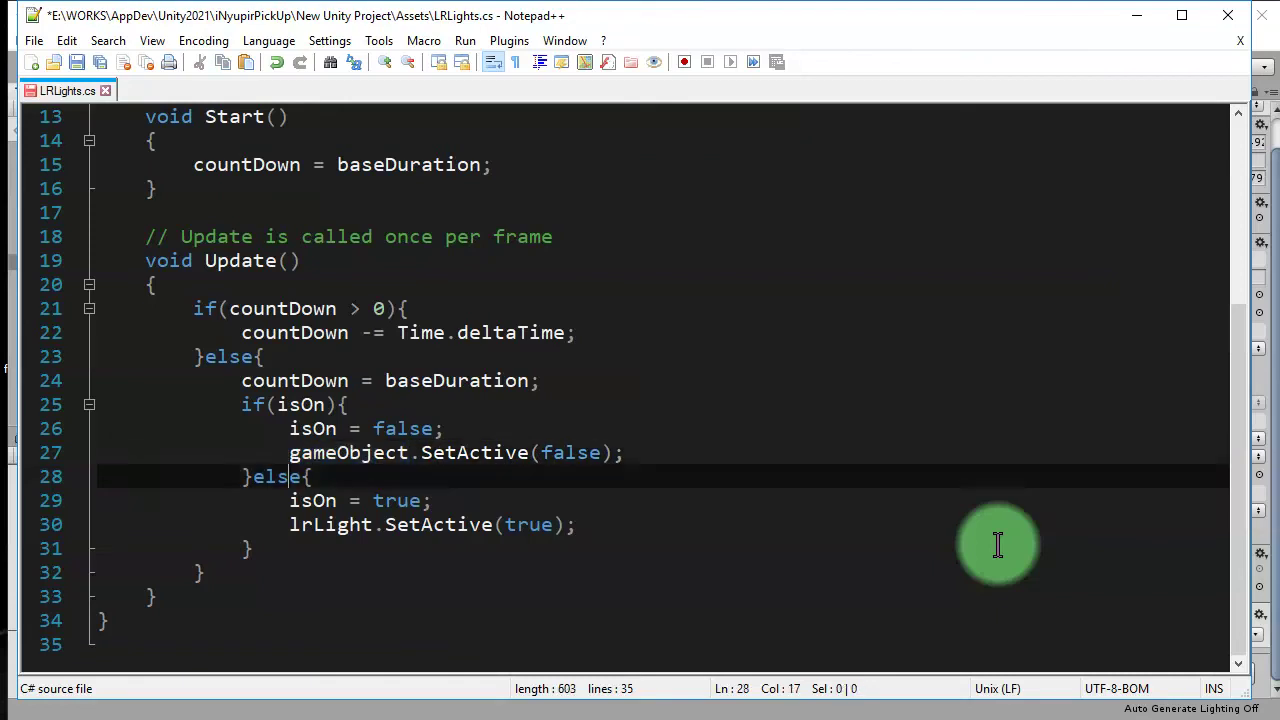
pyautogui.press('Down')
pyautogui.press('Down')
pyautogui.hotkey('ctrl', 'v')
pyautogui.hotkey('ctrl', 's')
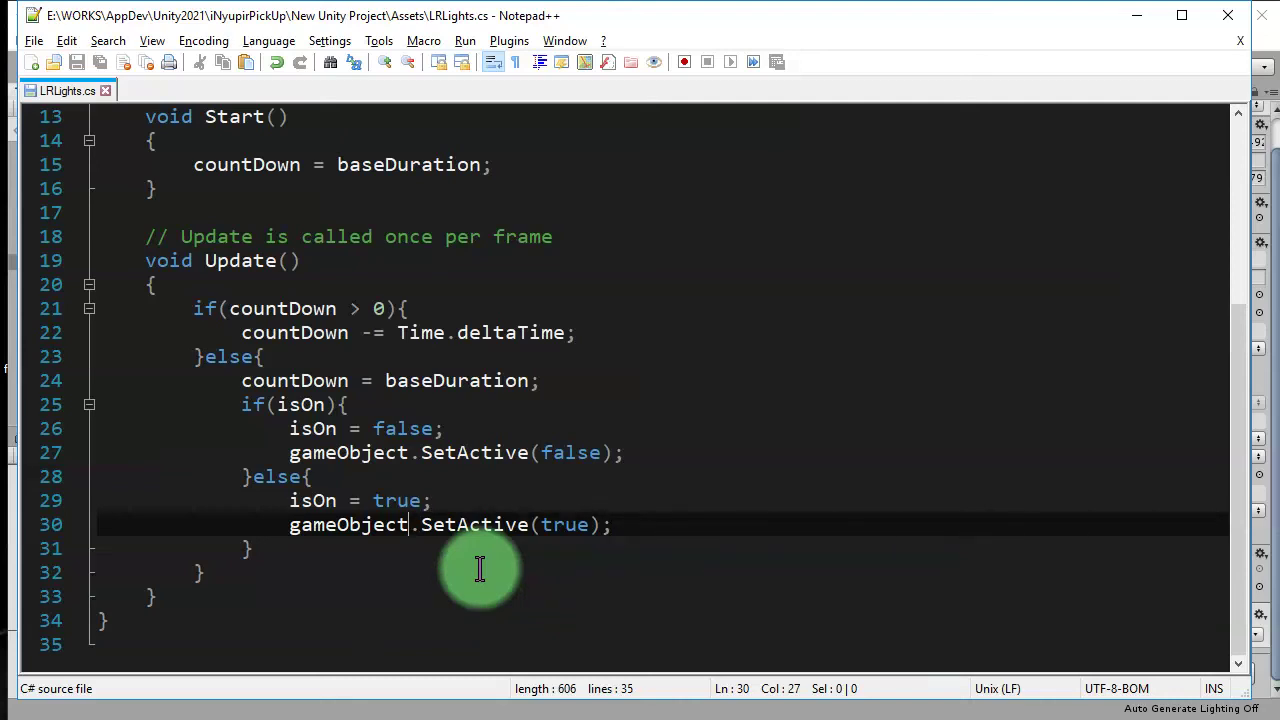
# - Switch to Unity, play-test the scene to check the pickup's rear turn lights, and stop the play test
pyautogui.hotkey('alt', 'Tab')
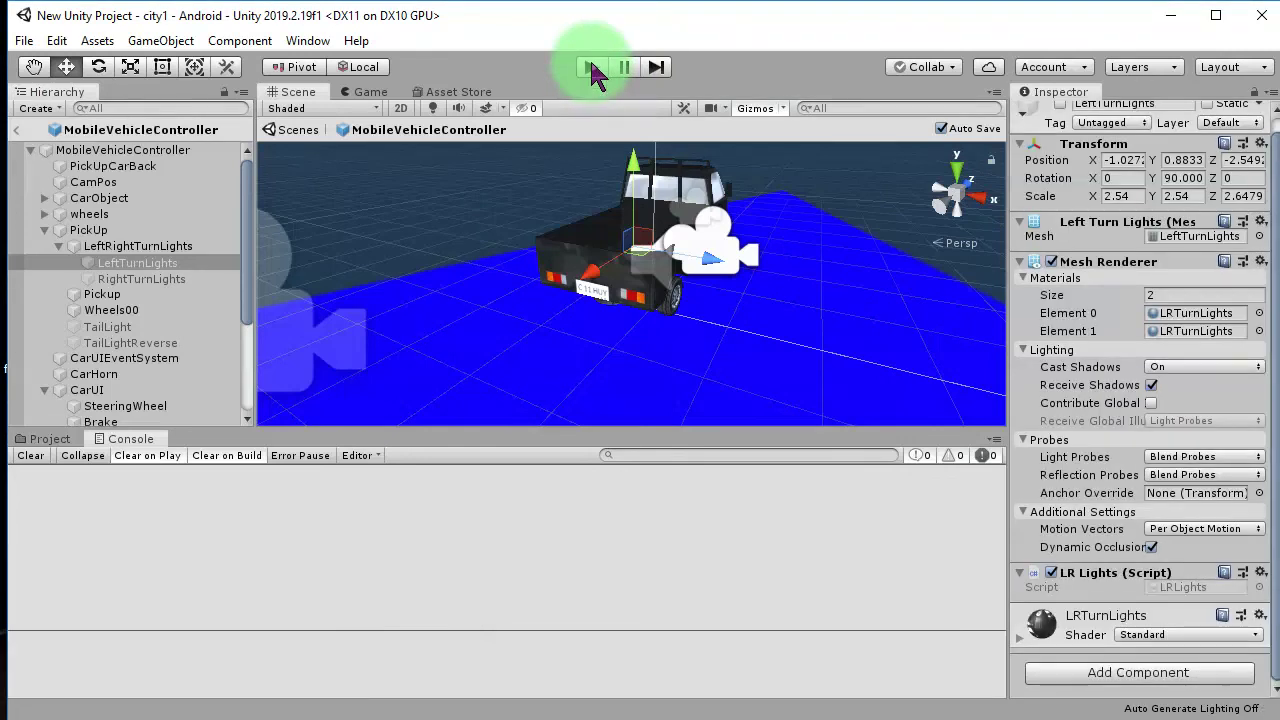
pyautogui.click(591, 68)
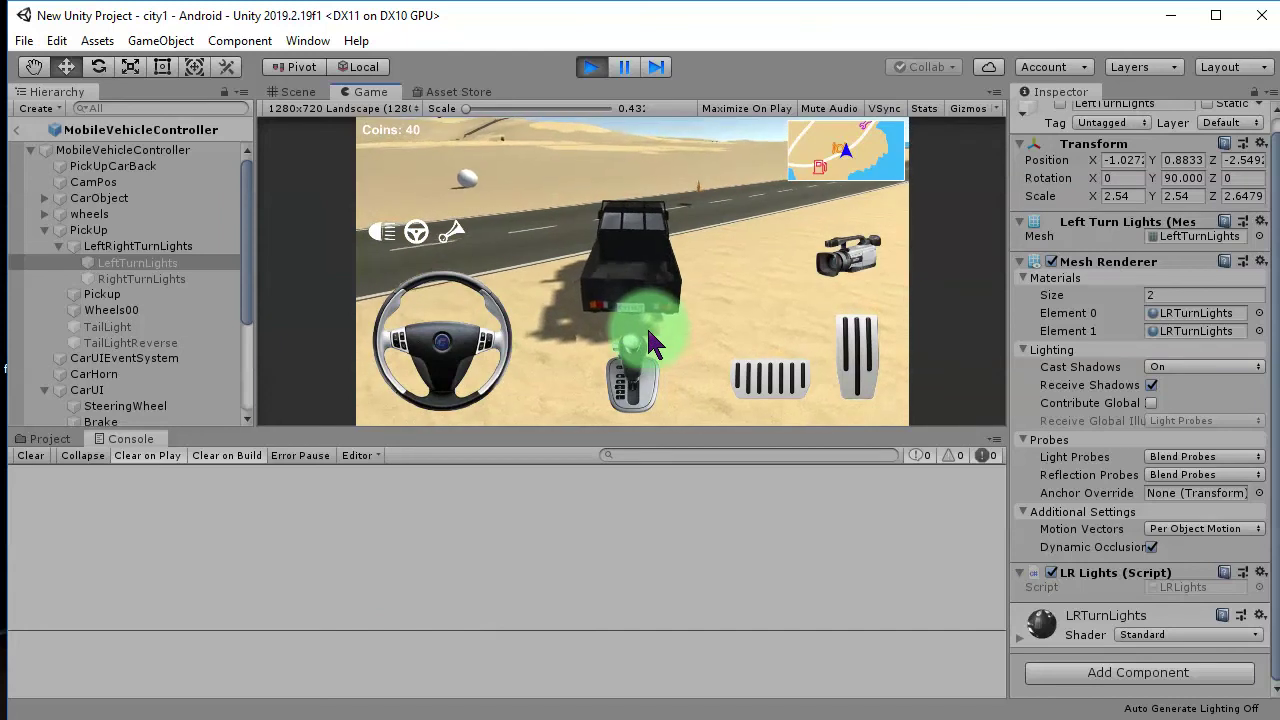
pyautogui.click(592, 68)
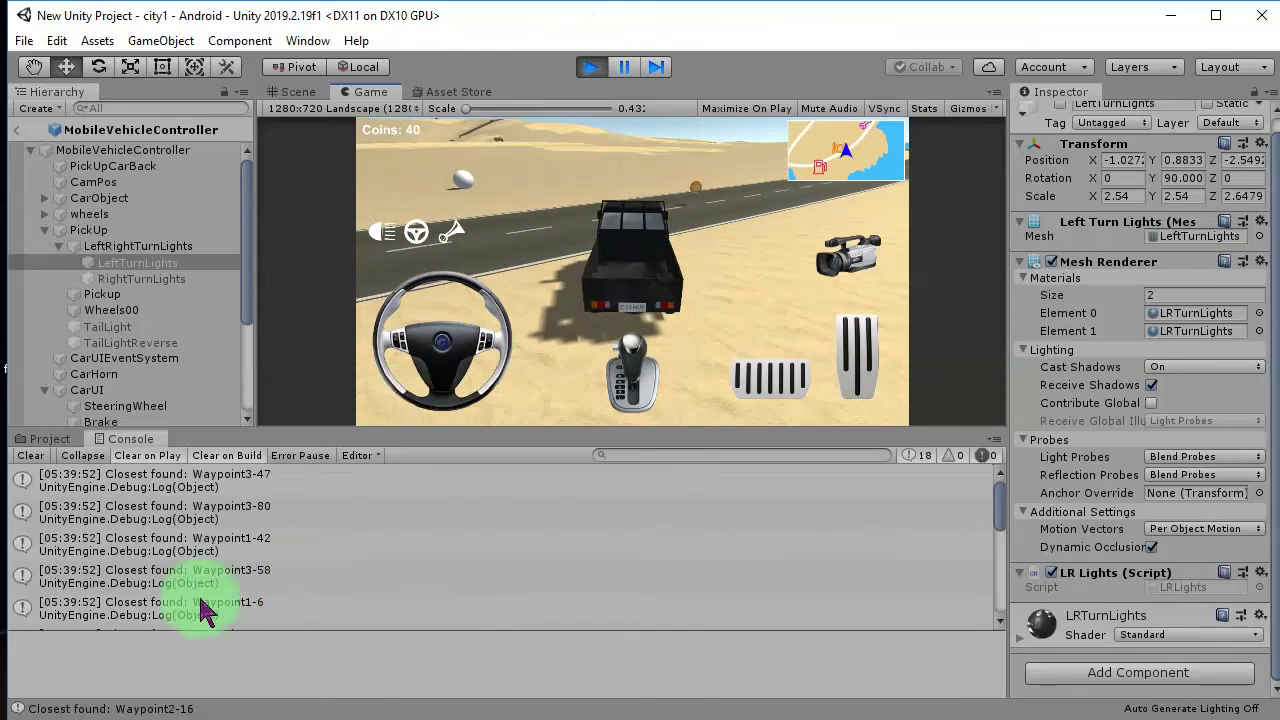
pyautogui.scroll(-5, 228, 586)
pyautogui.click(957, 575)
pyautogui.moveTo(1000, 595); pyautogui.dragTo(966, 443)
pyautogui.click(598, 67)
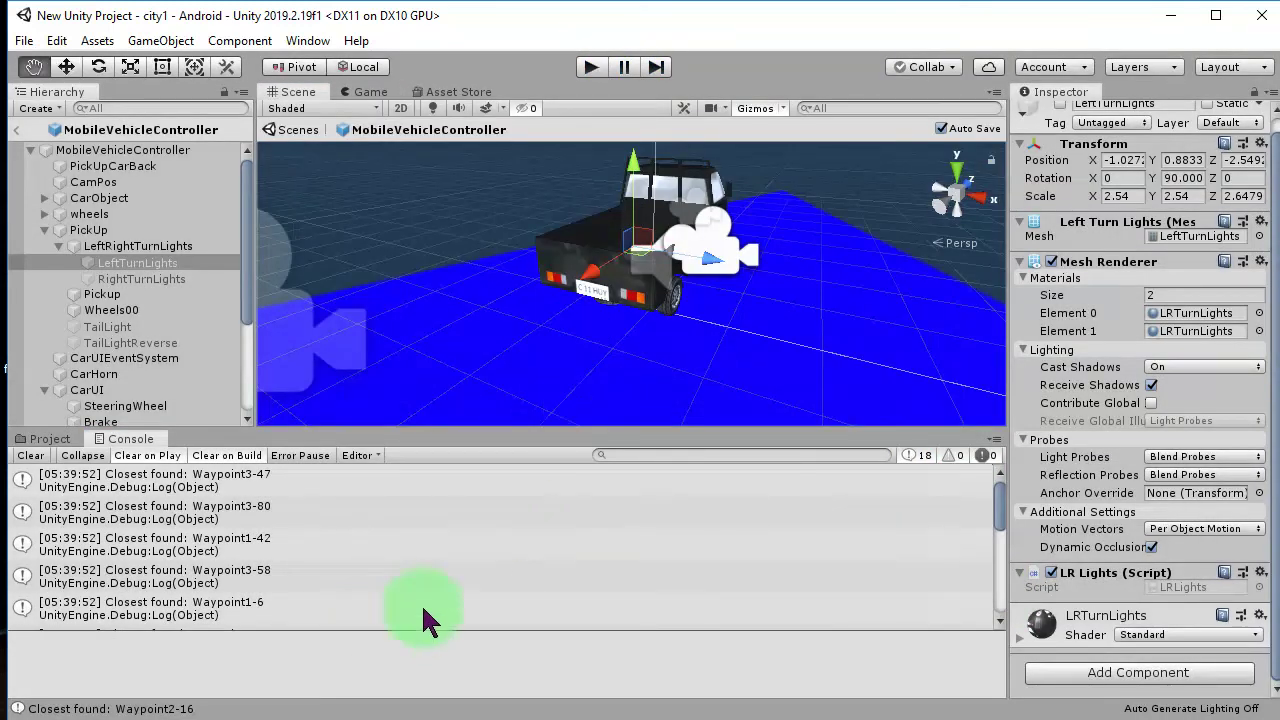
# - Back in the LRLights script in Notepad++, restore lrLight in both SetActive calls, redeclare it as a public GameObject, and save
pyautogui.press('super+Tab')
pyautogui.click(671, 349)
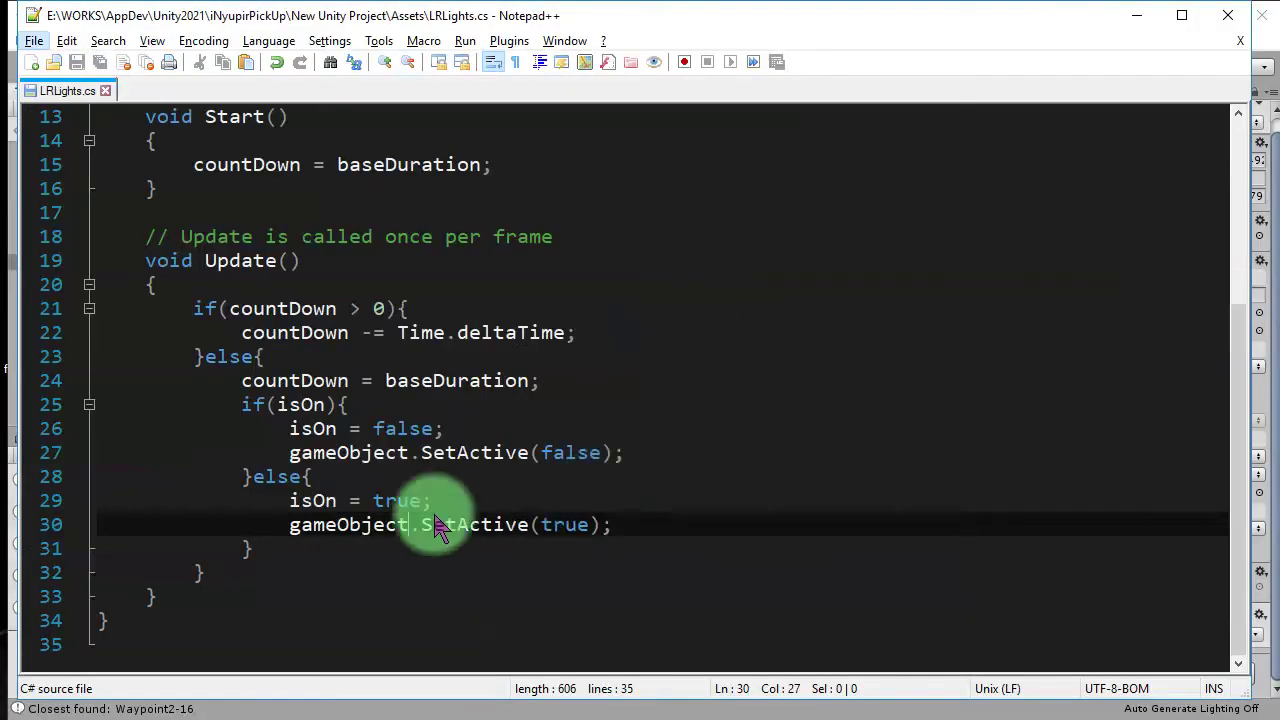
pyautogui.hotkey('ctrl', 'shift', 'Left')
pyautogui.write('lrLight')
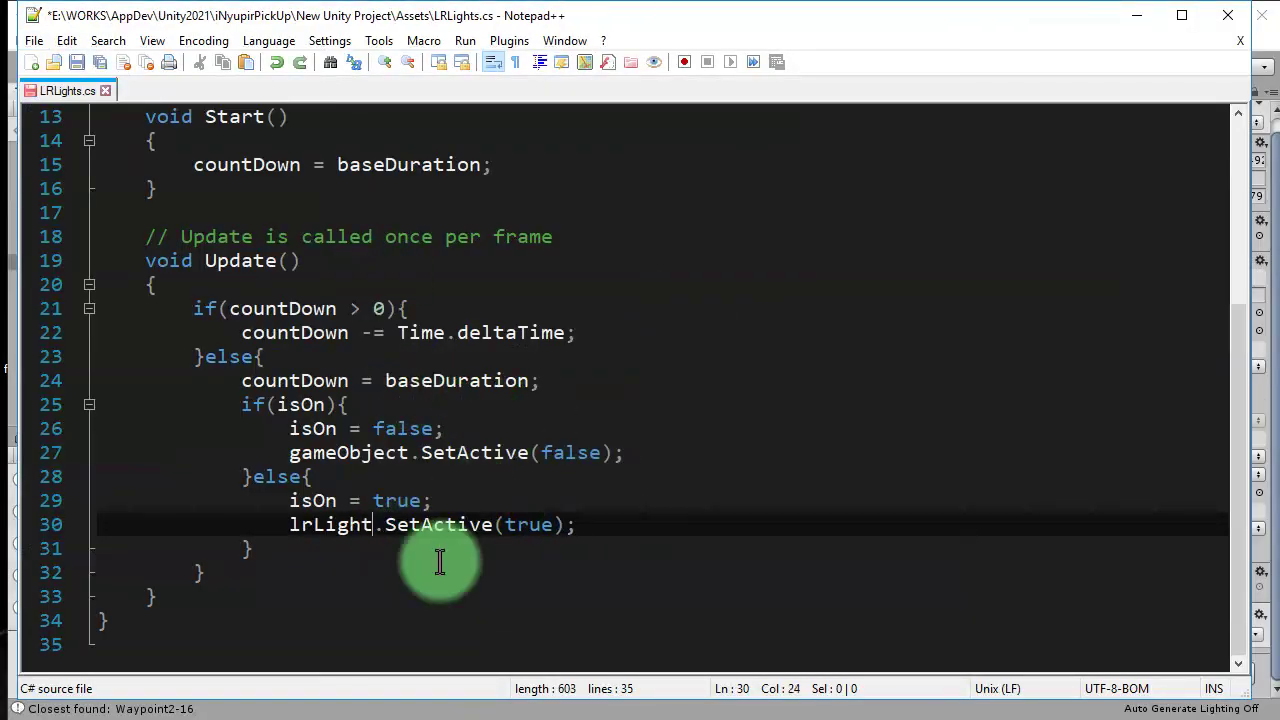
pyautogui.press('Up')
pyautogui.press('Up')
pyautogui.press('Up')
pyautogui.press('BackSpace')
pyautogui.press('BackSpace')
pyautogui.press('BackSpace')
pyautogui.press('BackSpace')
pyautogui.press('BackSpace')
pyautogui.press('BackSpace')
pyautogui.press('BackSpace')
pyautogui.press('BackSpace')
pyautogui.press('BackSpace')
pyautogui.scroll(1, 414, 543)
pyautogui.hotkey('ctrl', 'shift', 'Left')
pyautogui.write('lrLight')
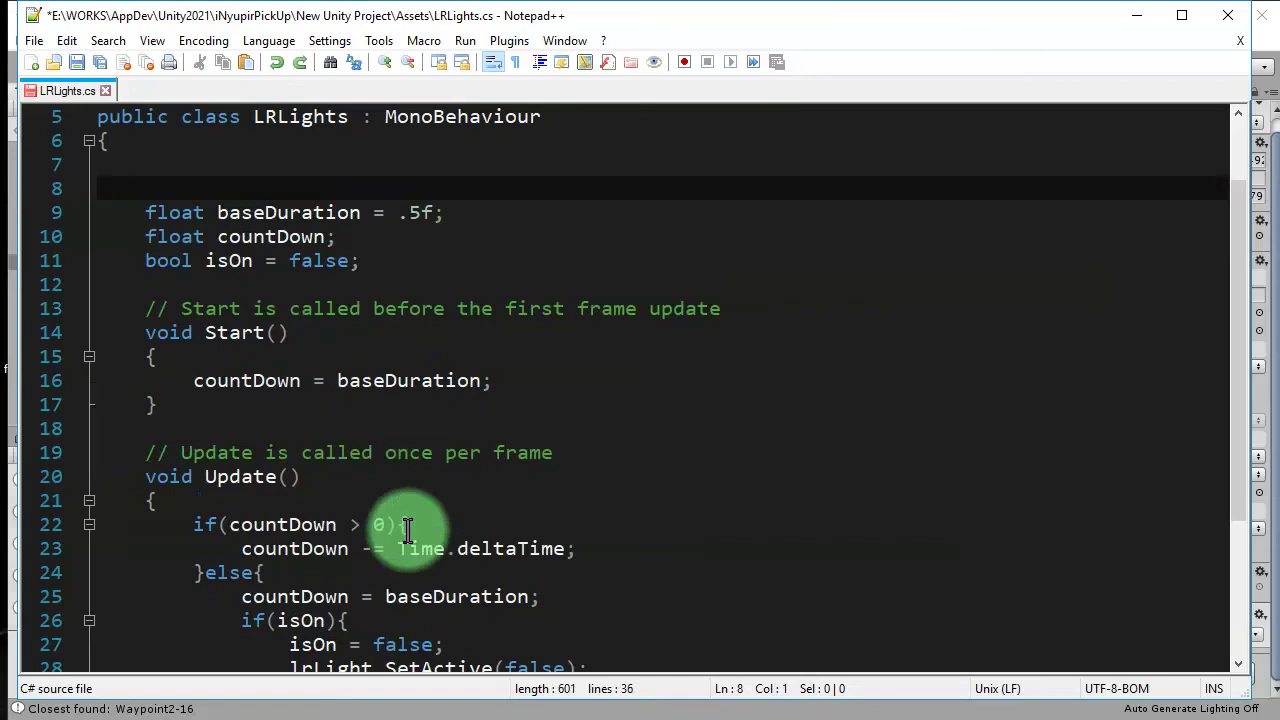
pyautogui.write('public GameObject lrLight;')
pyautogui.hotkey('ctrl', 's')
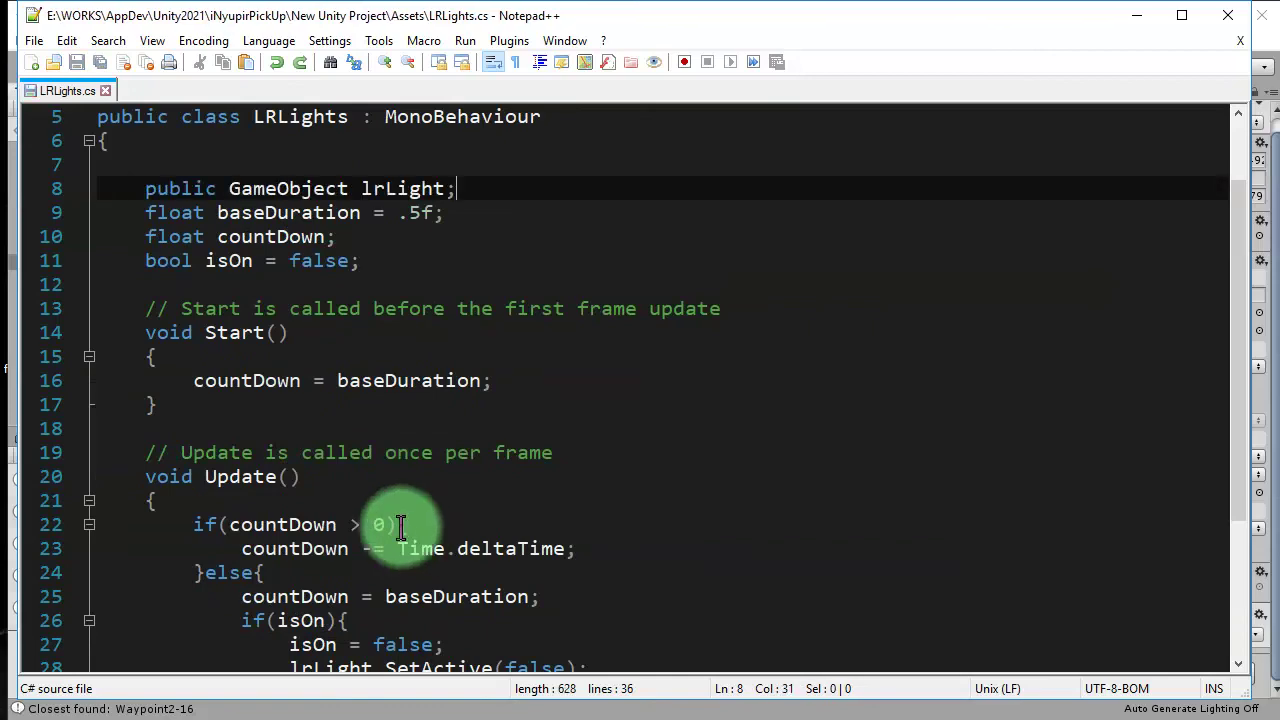
# - Return to Unity and inspect the LeftTurnLights and RightTurnLights objects and the pickup's rear lights up close
pyautogui.hotkey('alt', 'Tab')
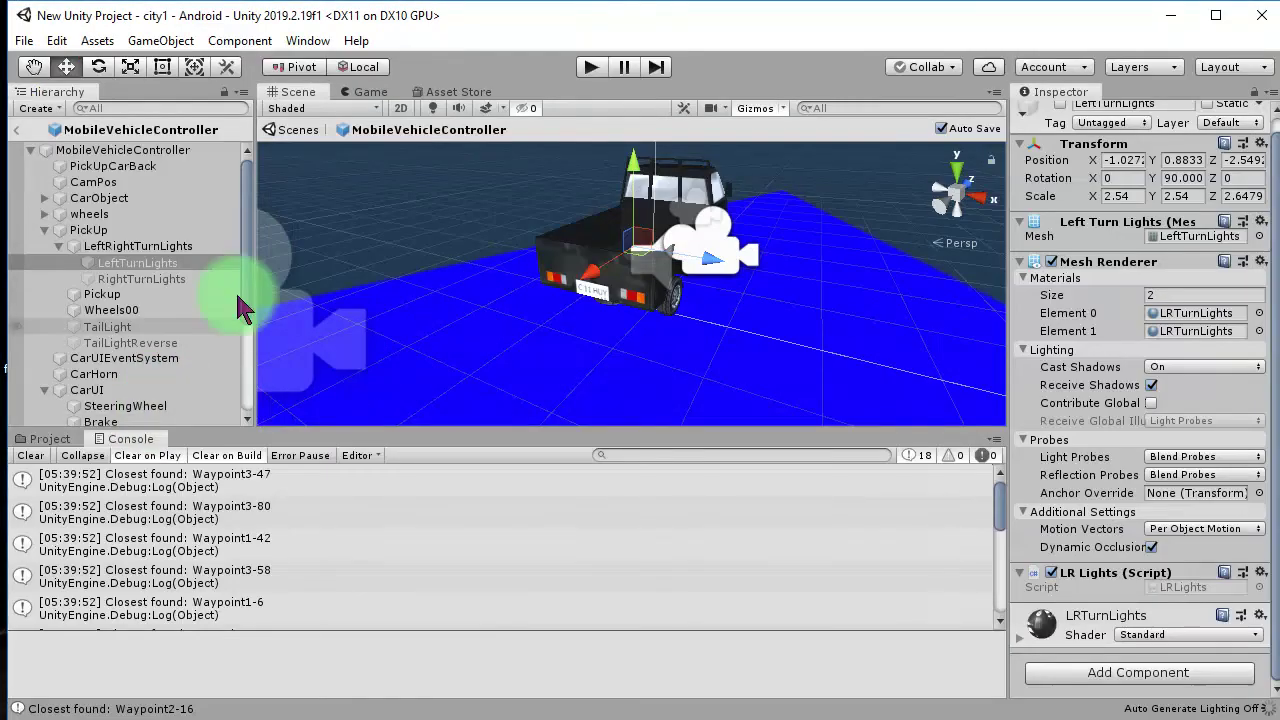
pyautogui.click(160, 279)
pyautogui.click(168, 280)
pyautogui.click(186, 264)
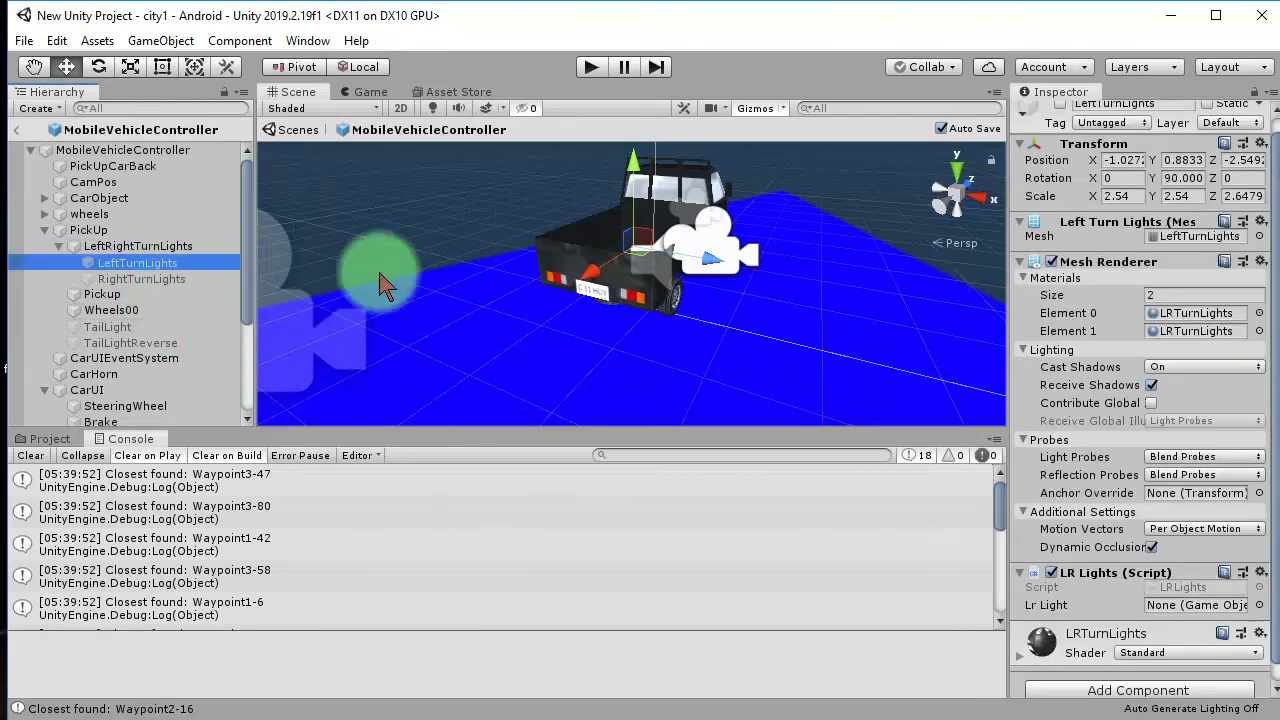
pyautogui.keyDown('alt'); pyautogui.moveTo(686, 323); pyautogui.dragTo(420, 300); pyautogui.keyUp('alt')
pyautogui.click(152, 278)
# - Duplicate LeftTurnLights and RightTurnLights, and nest each copy under its own original
pyautogui.click(150, 263)
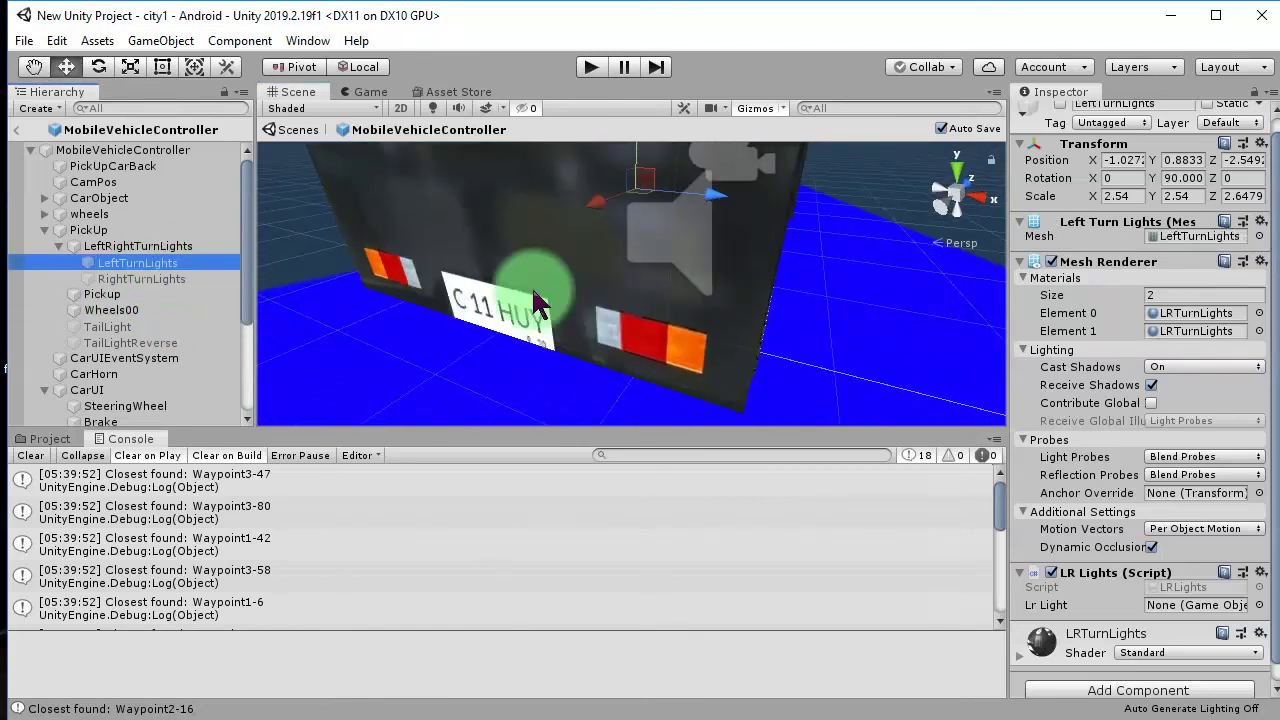
pyautogui.click(172, 278)
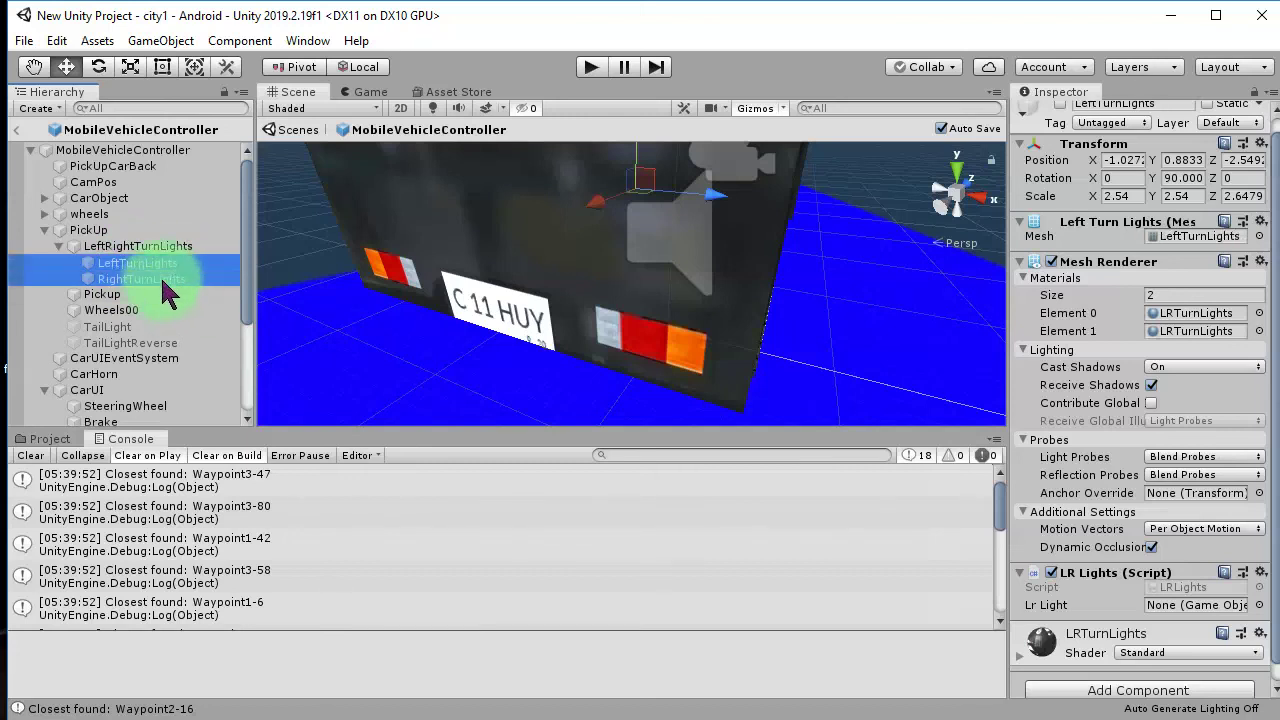
pyautogui.hotkey('ctrl', 'd')
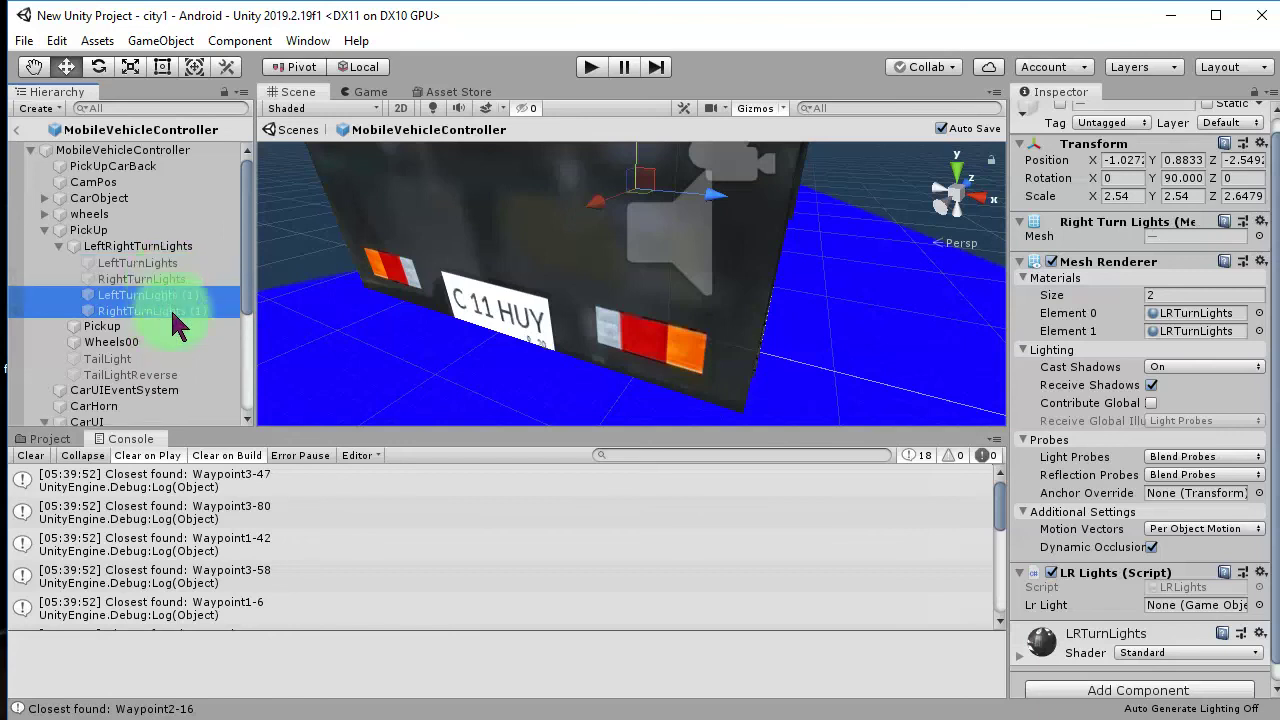
pyautogui.click(140, 262)
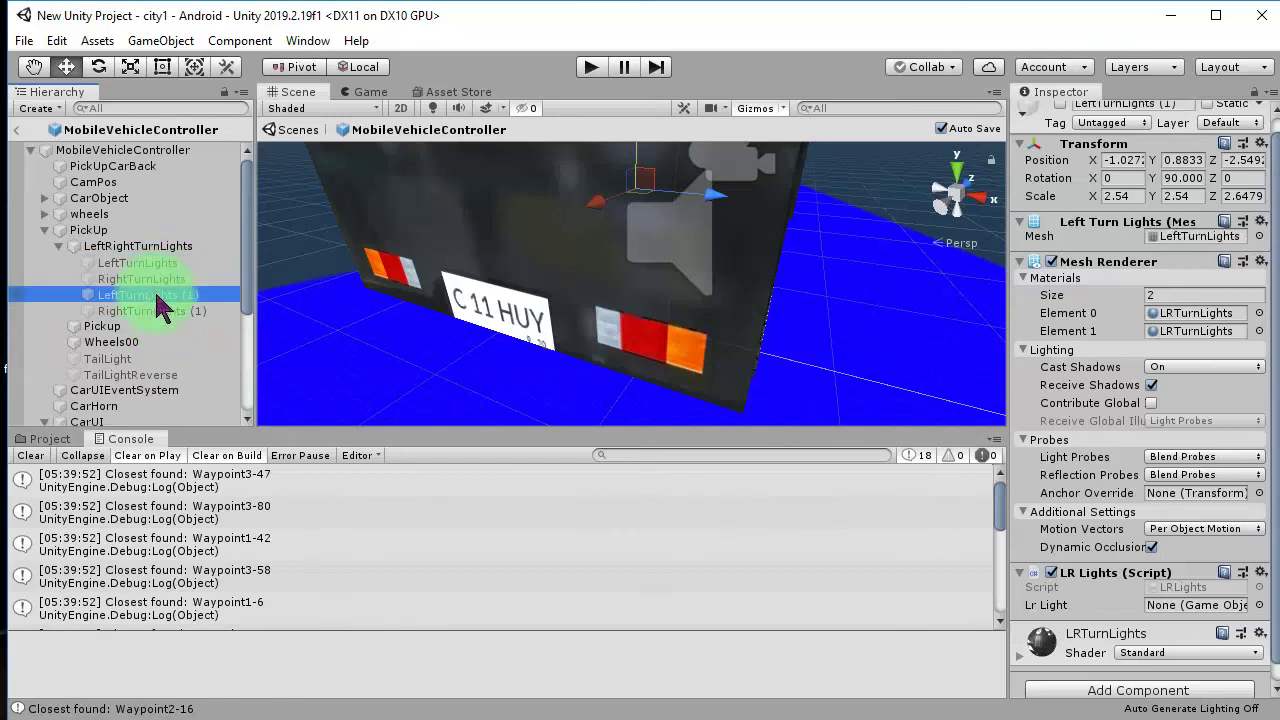
pyautogui.moveTo(140, 270); pyautogui.dragTo(178, 300)
pyautogui.click(151, 311)
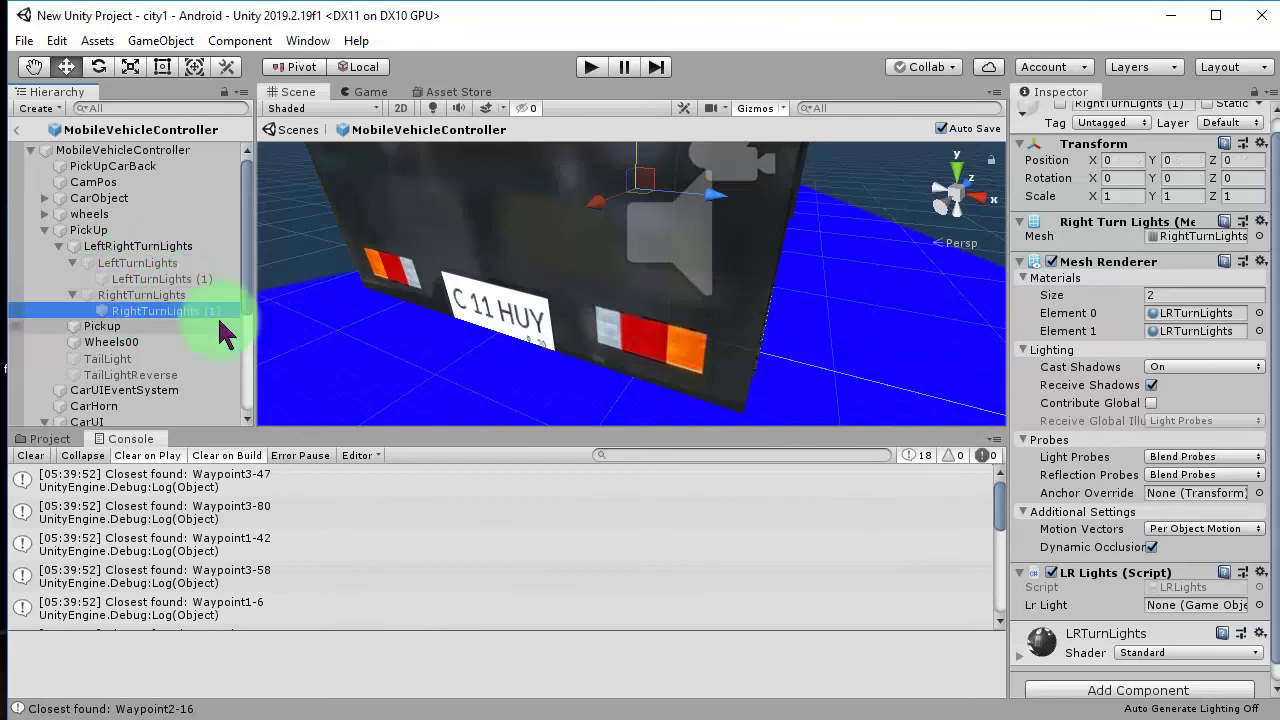
# - Rename the original turn light objects as RightTurnLightsParent and LeftTurnLightsParent
pyautogui.click(188, 300)
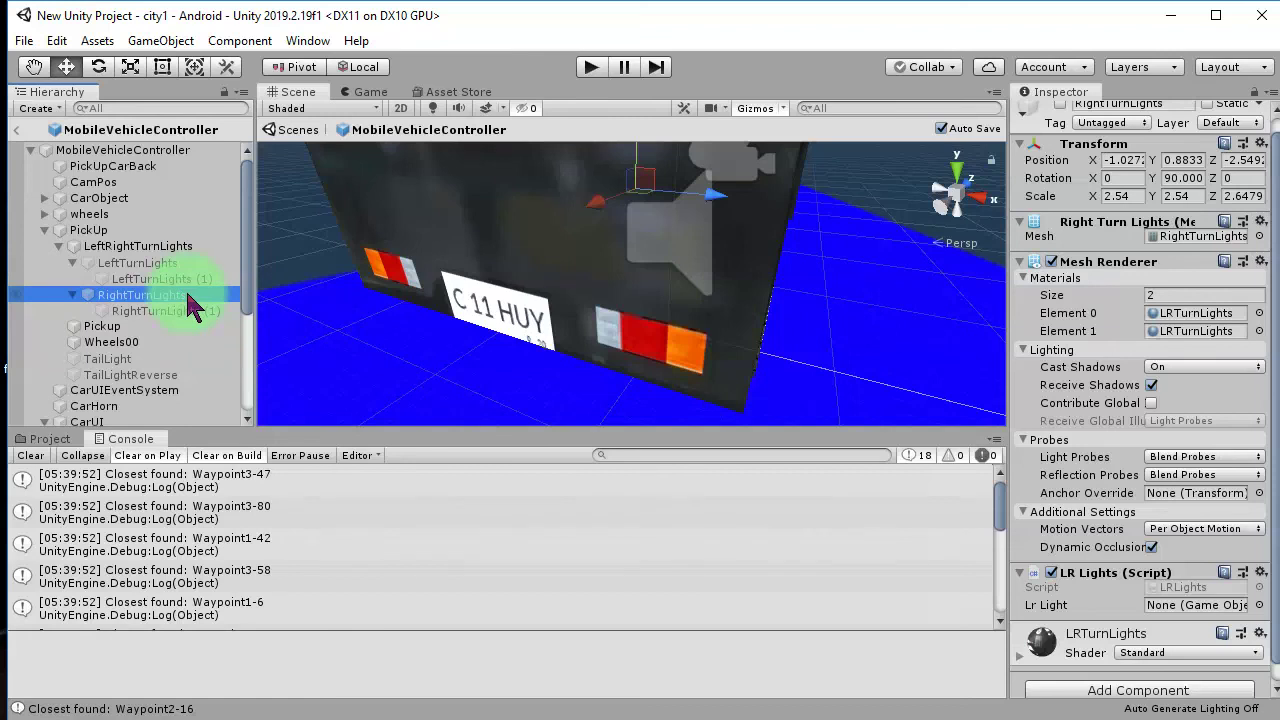
pyautogui.click(188, 298)
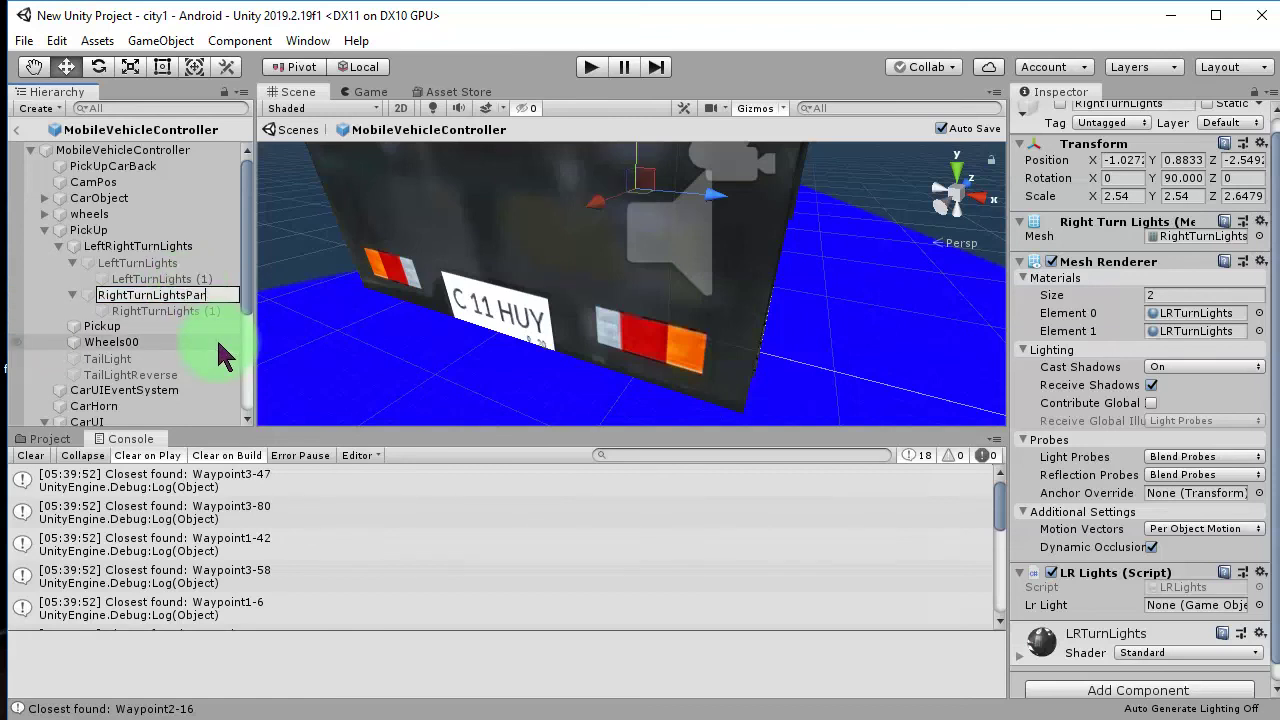
pyautogui.click(152, 265)
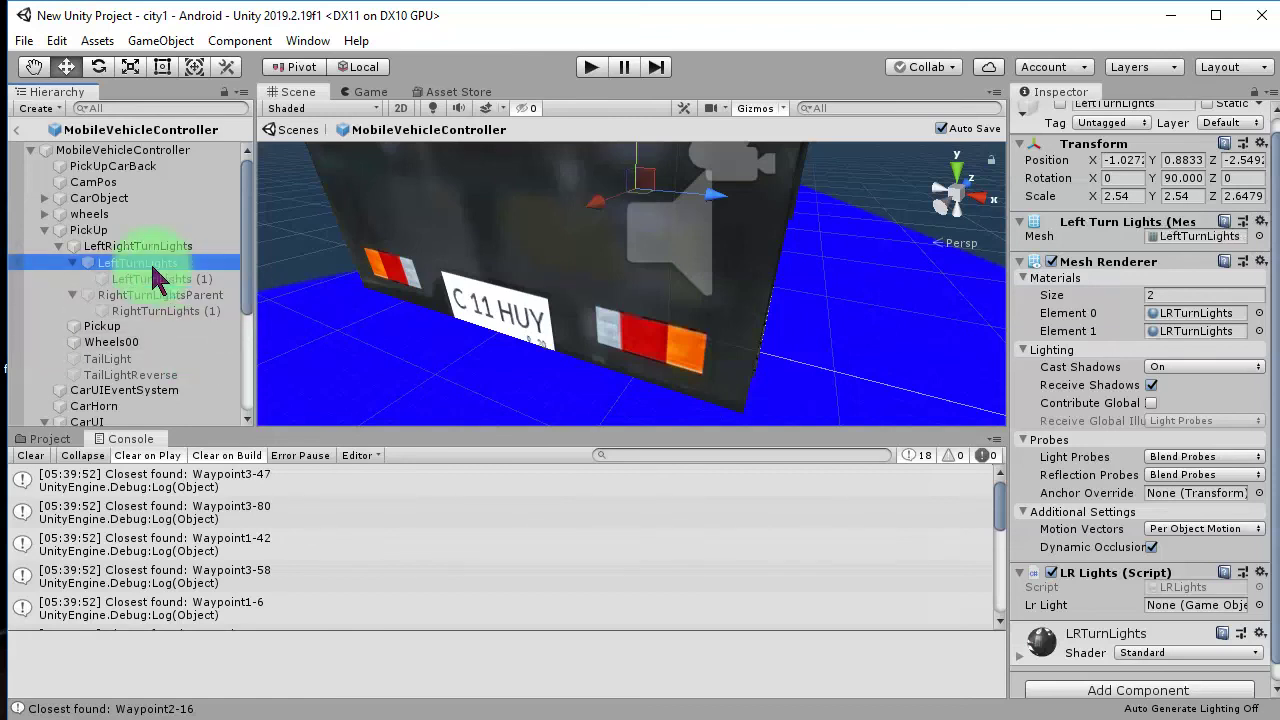
pyautogui.click(163, 266)
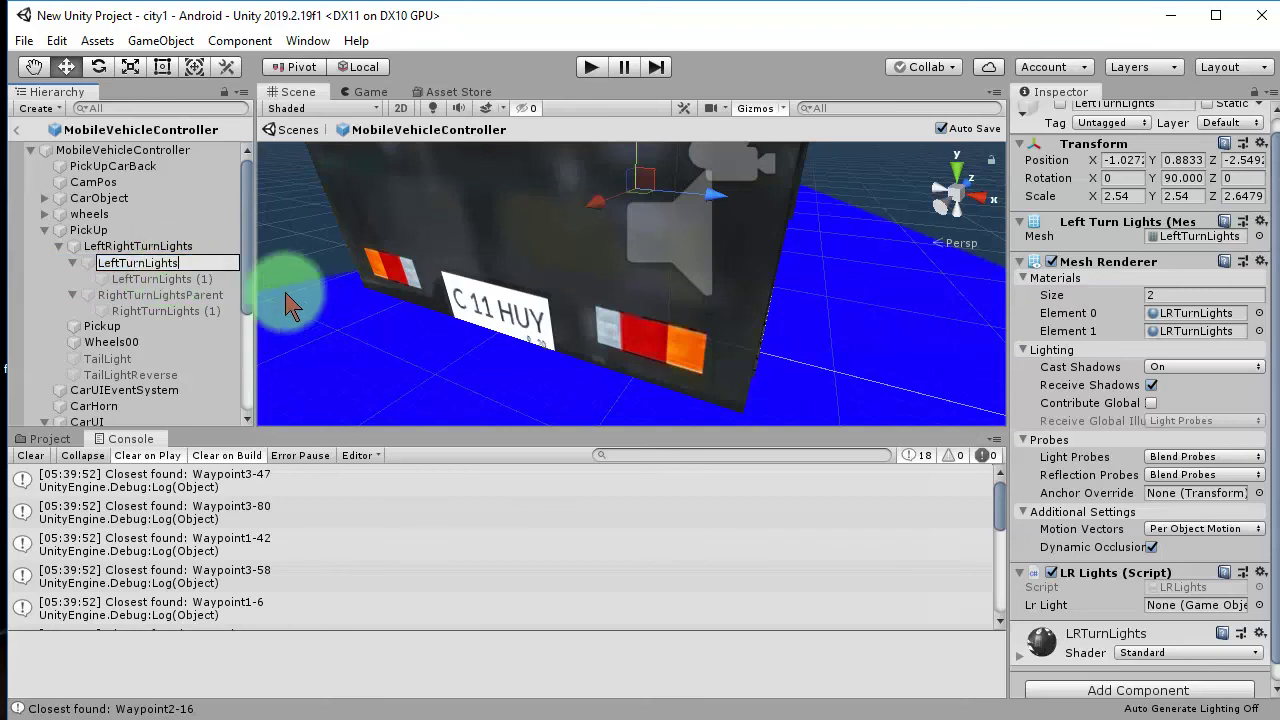
pyautogui.press('Return')
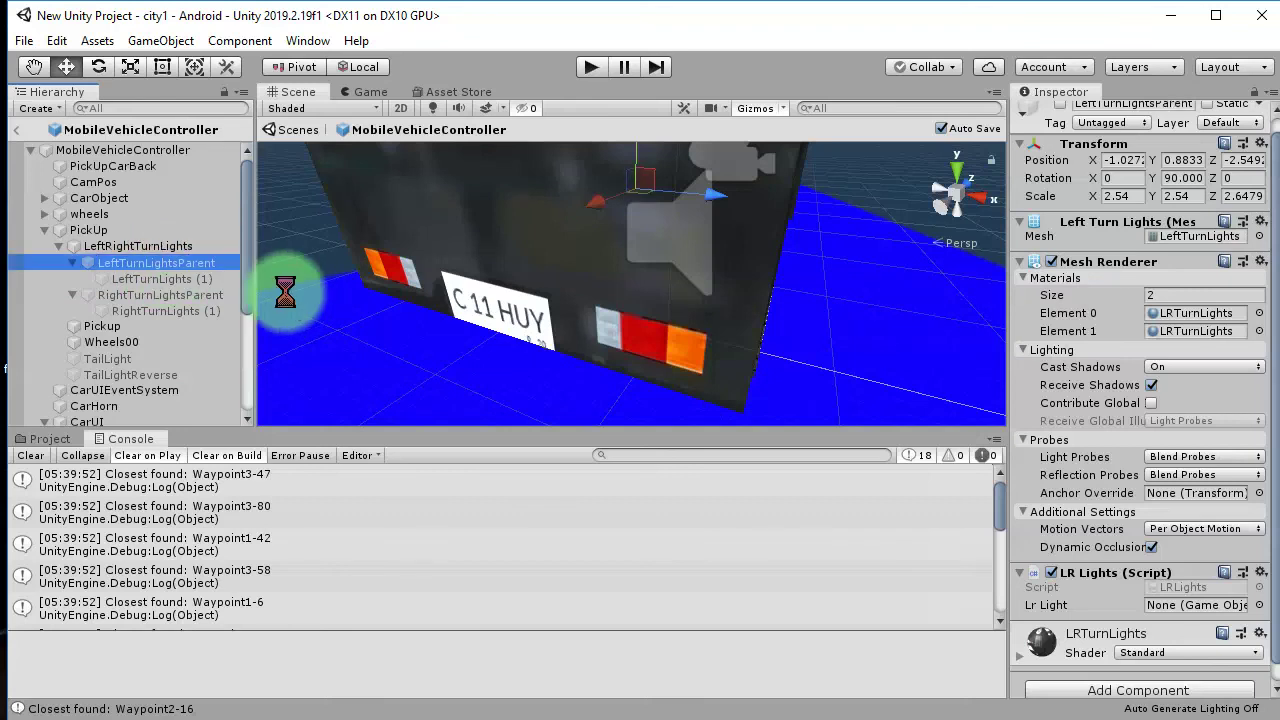
# - Rename the two nested copies as LeftTurnLights and RightTurnLights, removing the (1) suffix
pyautogui.click(175, 279)
pyautogui.click(200, 281)
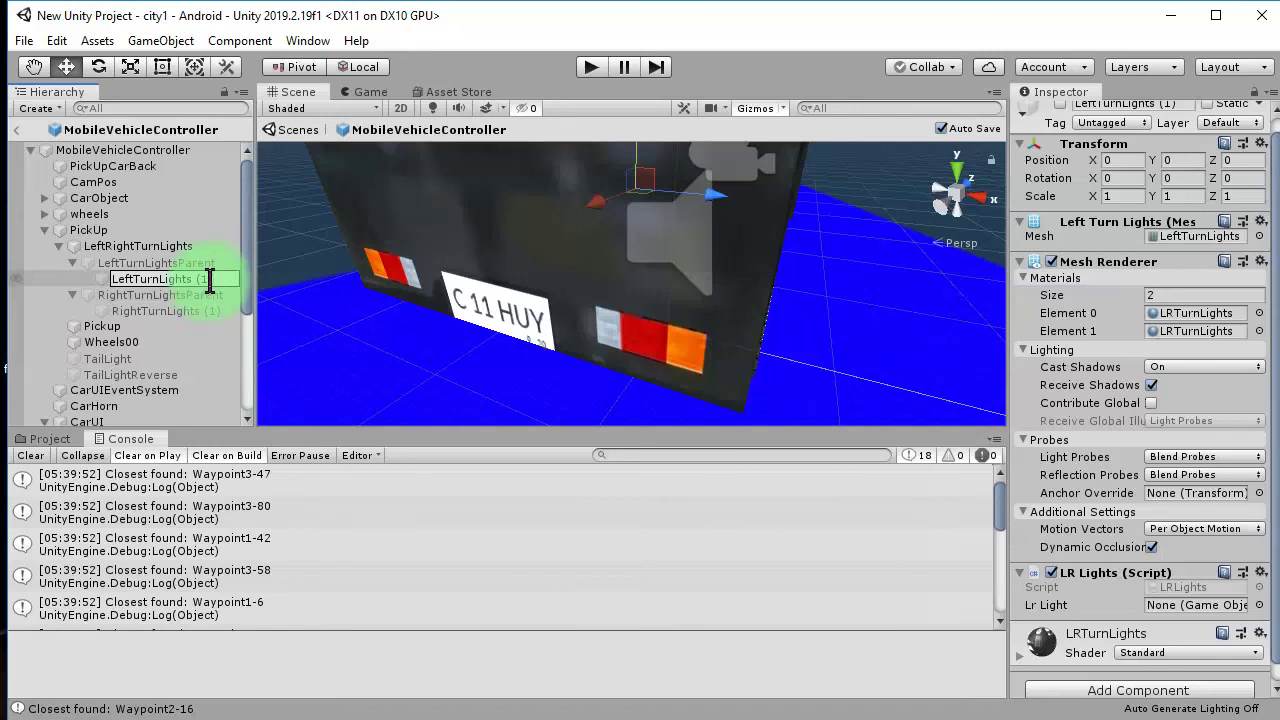
pyautogui.press('BackSpace')
pyautogui.press('Return')
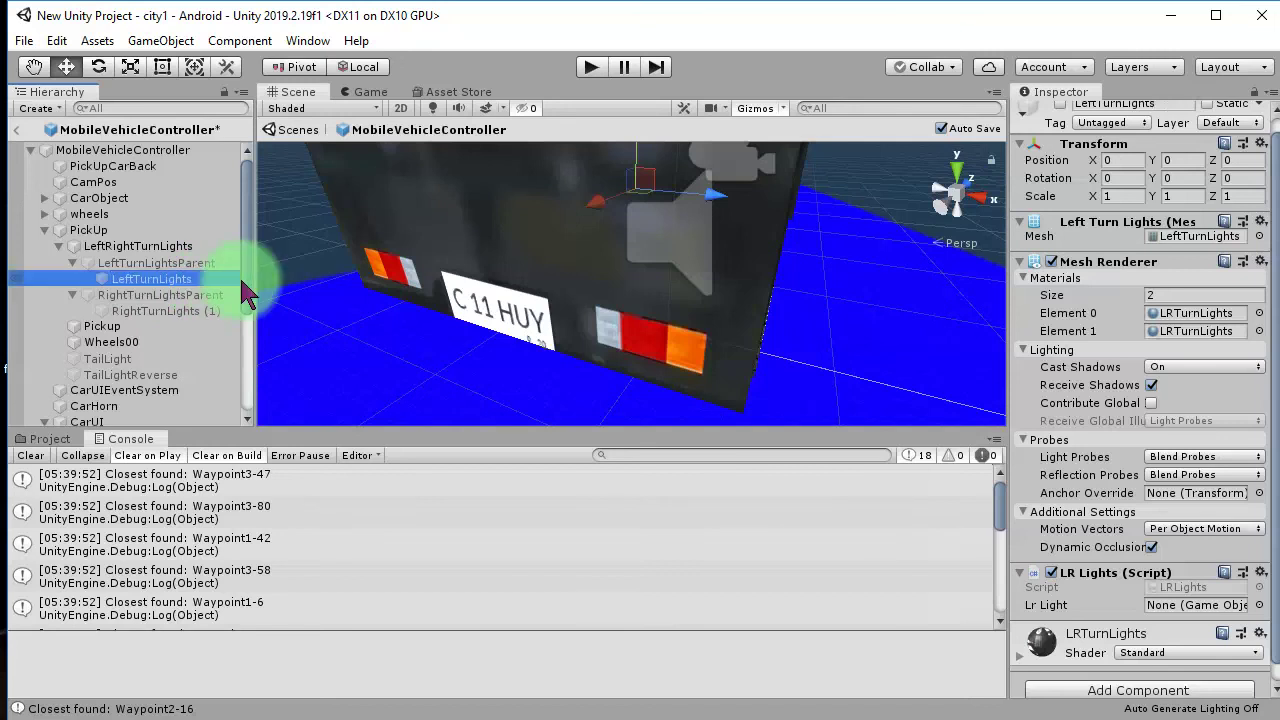
pyautogui.click(190, 315)
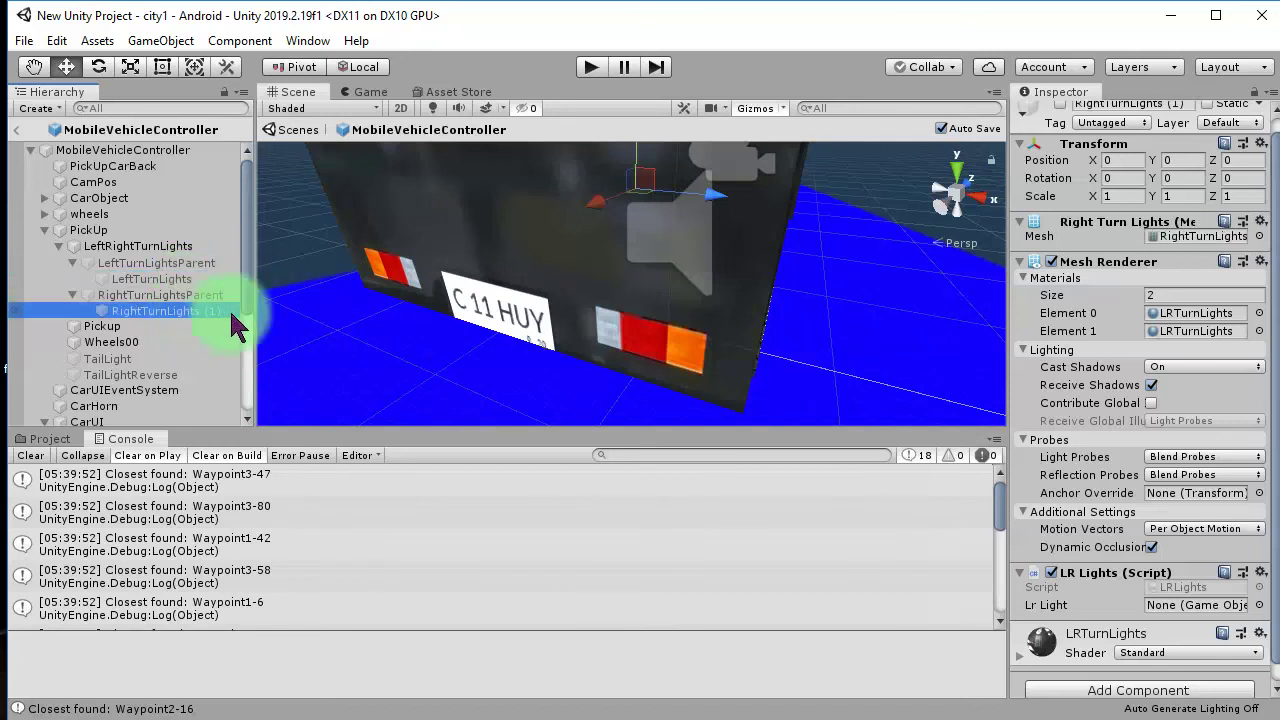
pyautogui.click(230, 311)
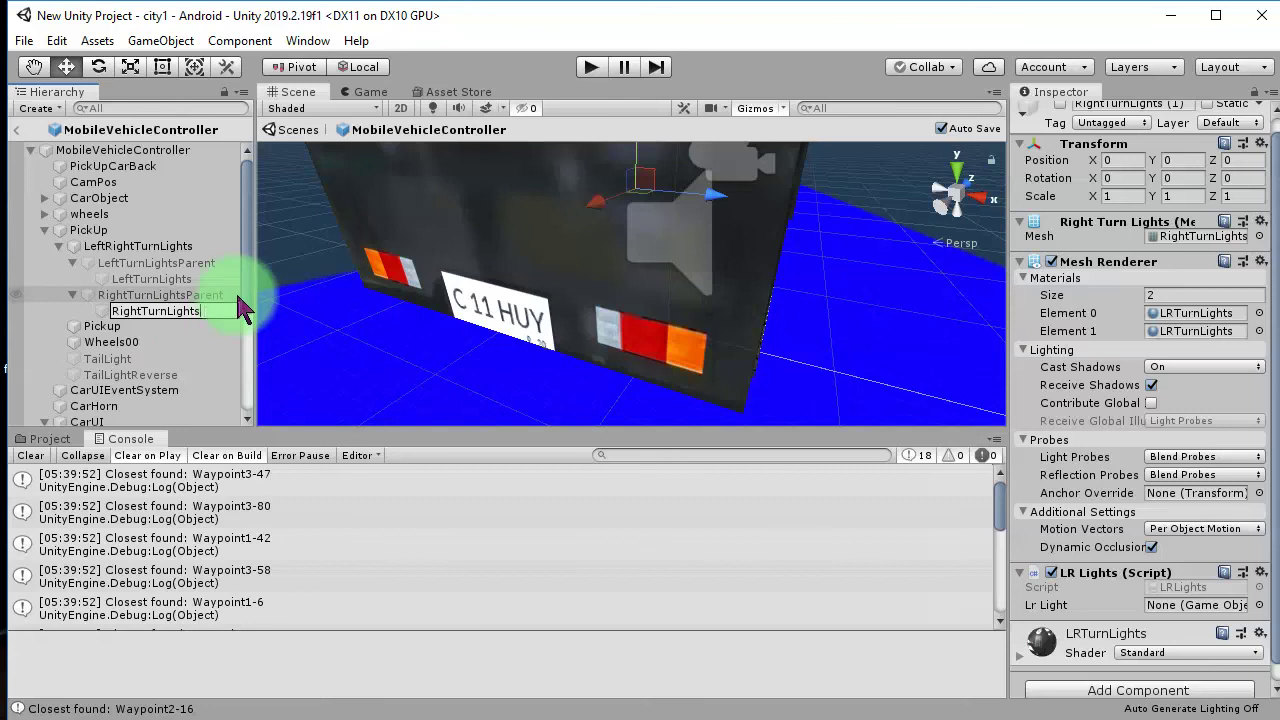
pyautogui.press('Return')
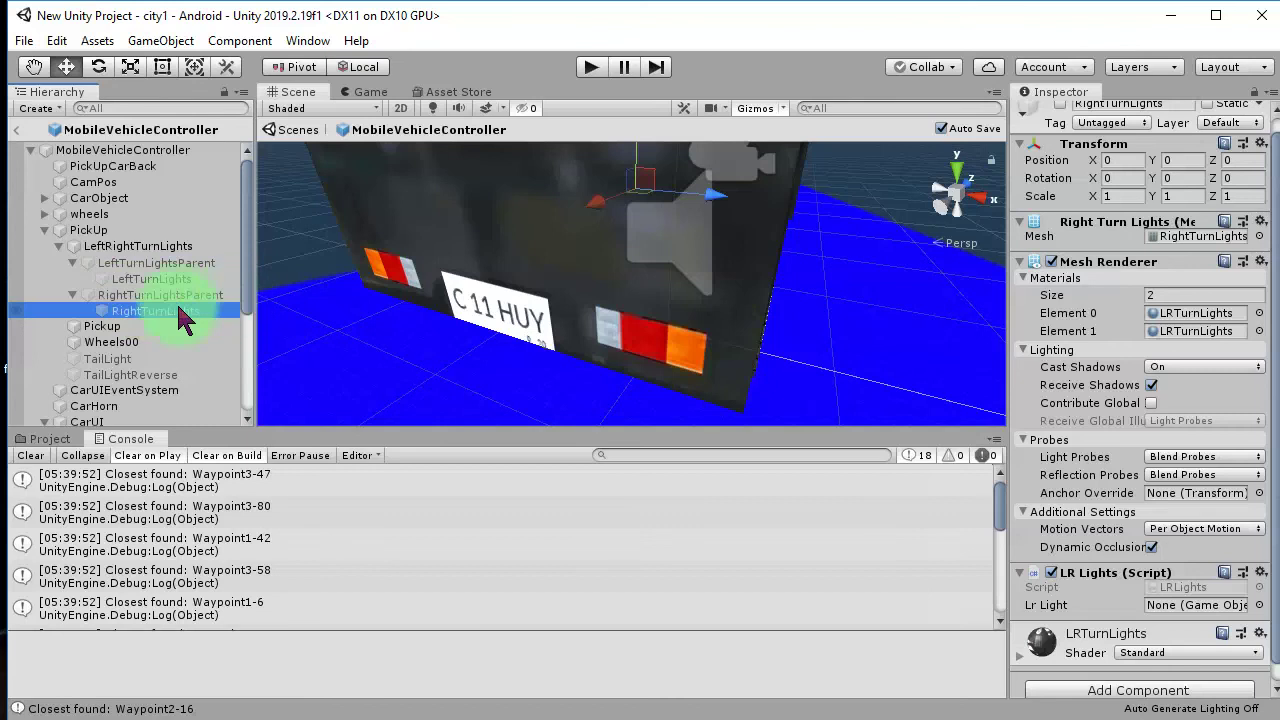
# - Activate the RightTurnLightsParent and LeftTurnLightsParent objects, leaving their nested turn light objects inactive
pyautogui.click(186, 294)
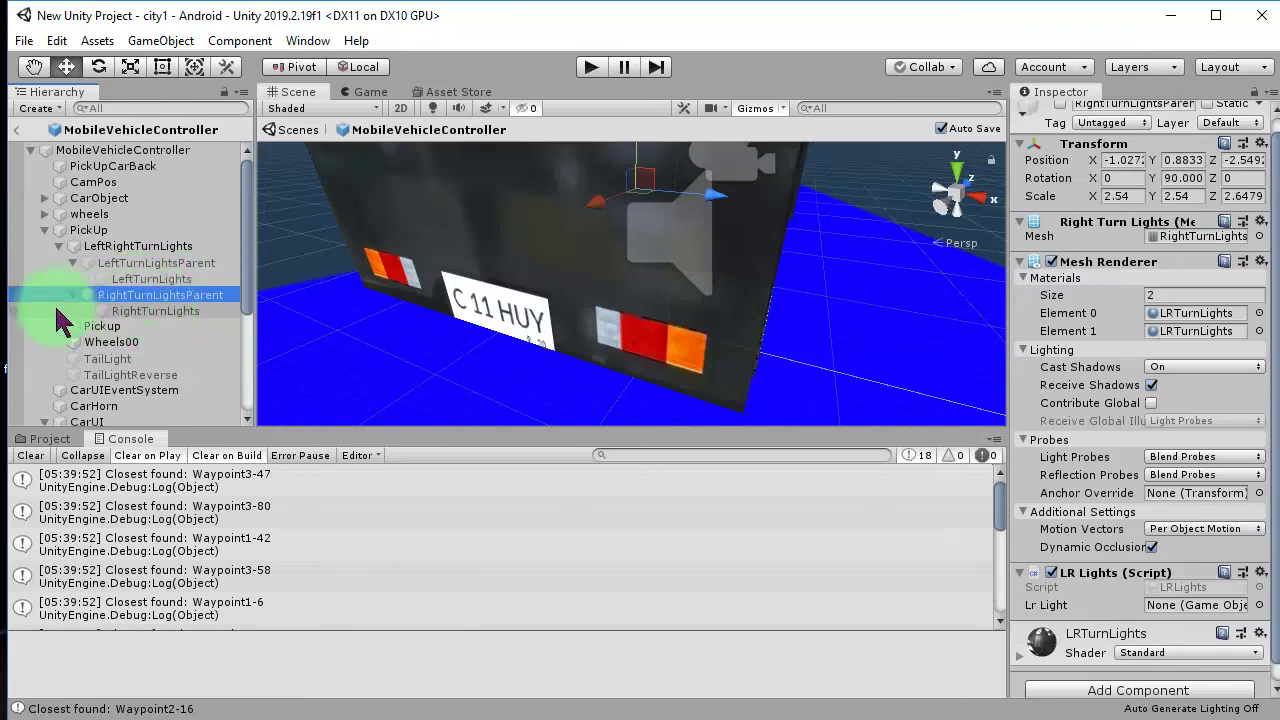
pyautogui.click(135, 311)
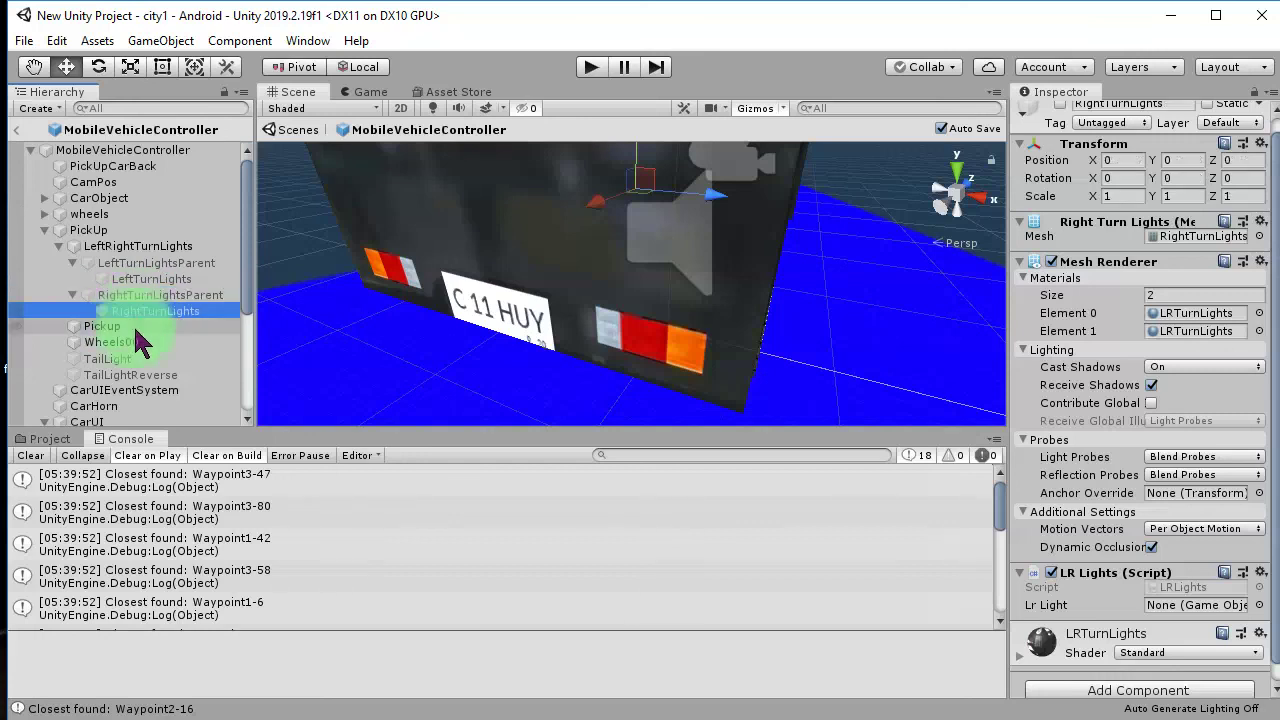
pyautogui.click(195, 300)
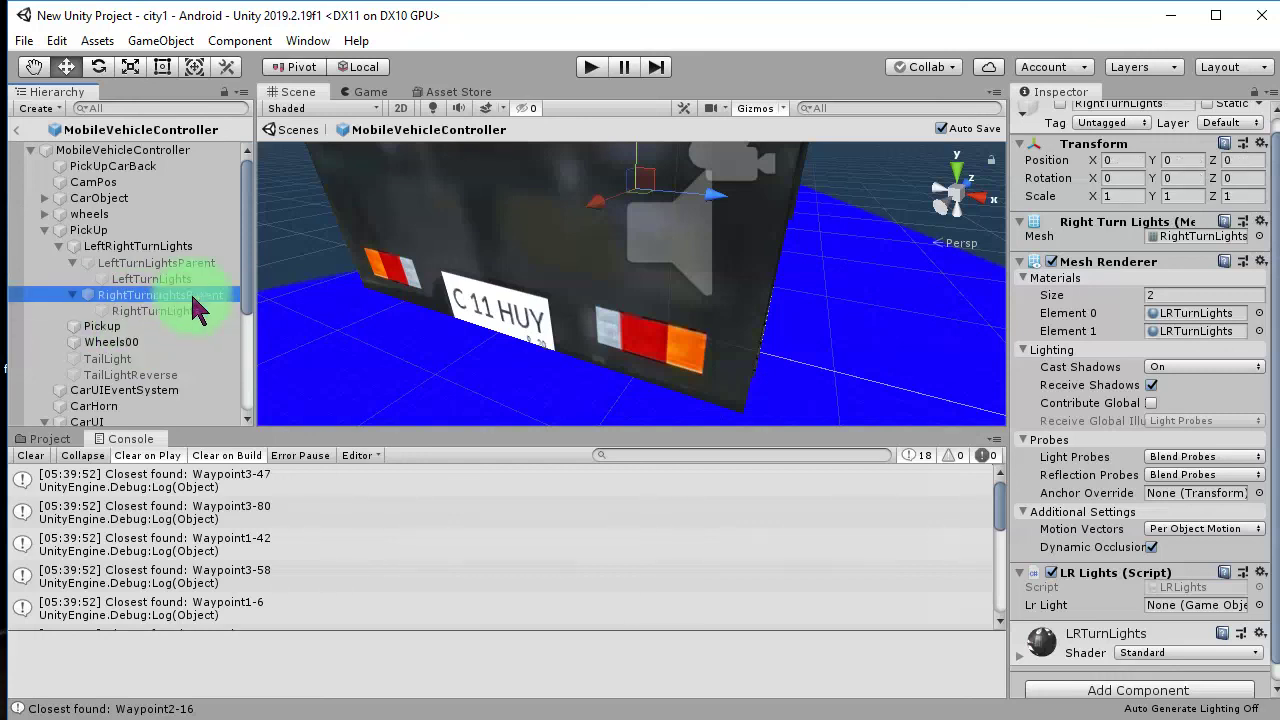
pyautogui.scroll(1, 1128, 471)
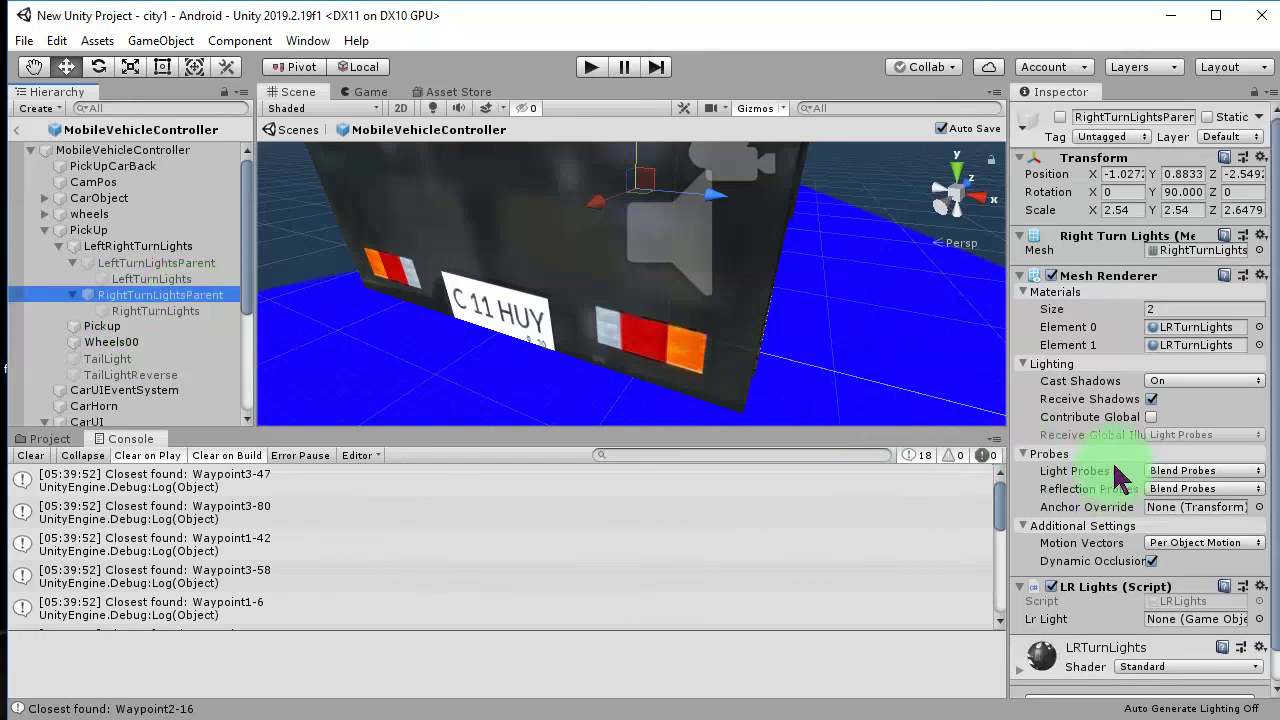
pyautogui.click(125, 263)
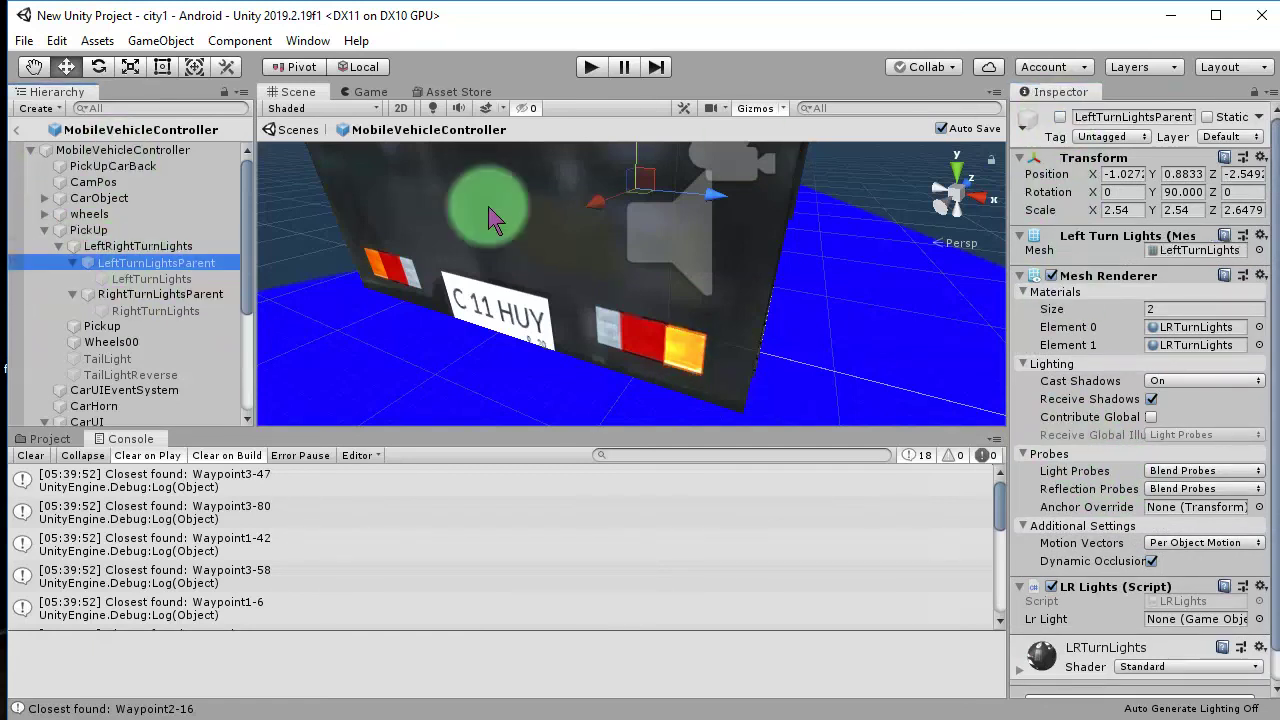
pyautogui.click(1061, 117)
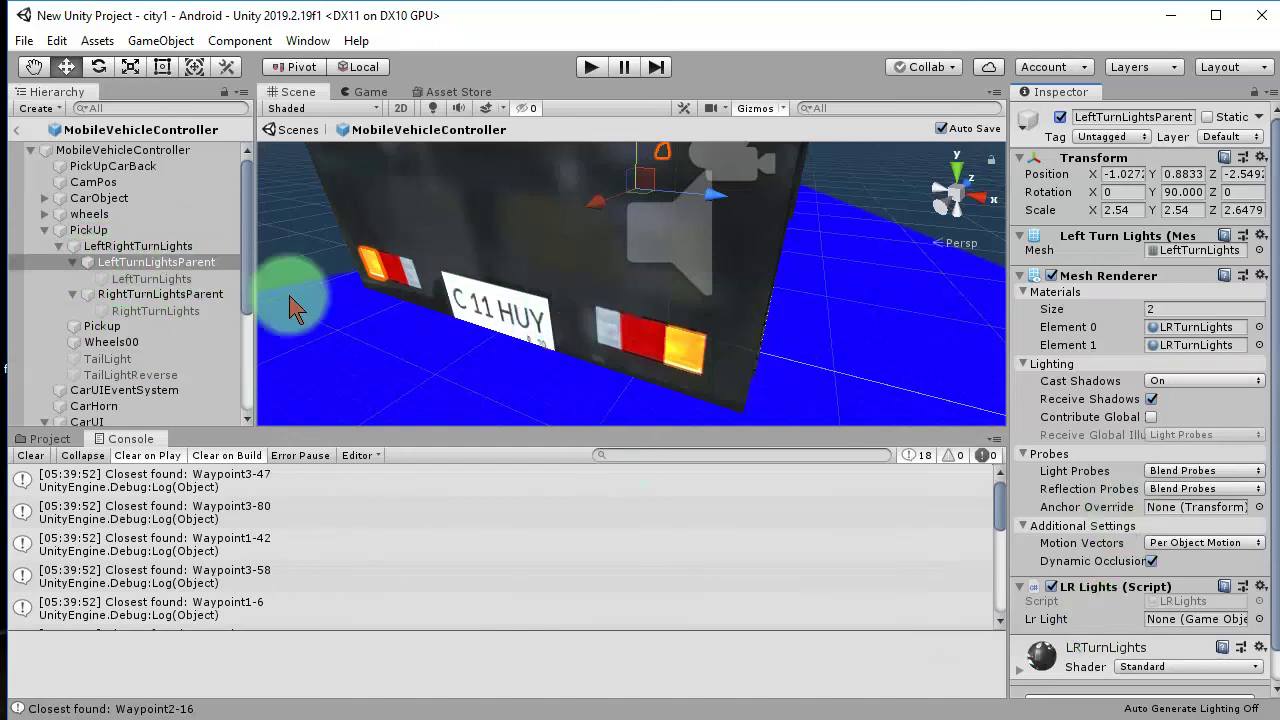
# - Remove the Mesh Renderer and mesh filter components from LeftTurnLightsParent, keeping its LR Lights script
pyautogui.click(137, 281)
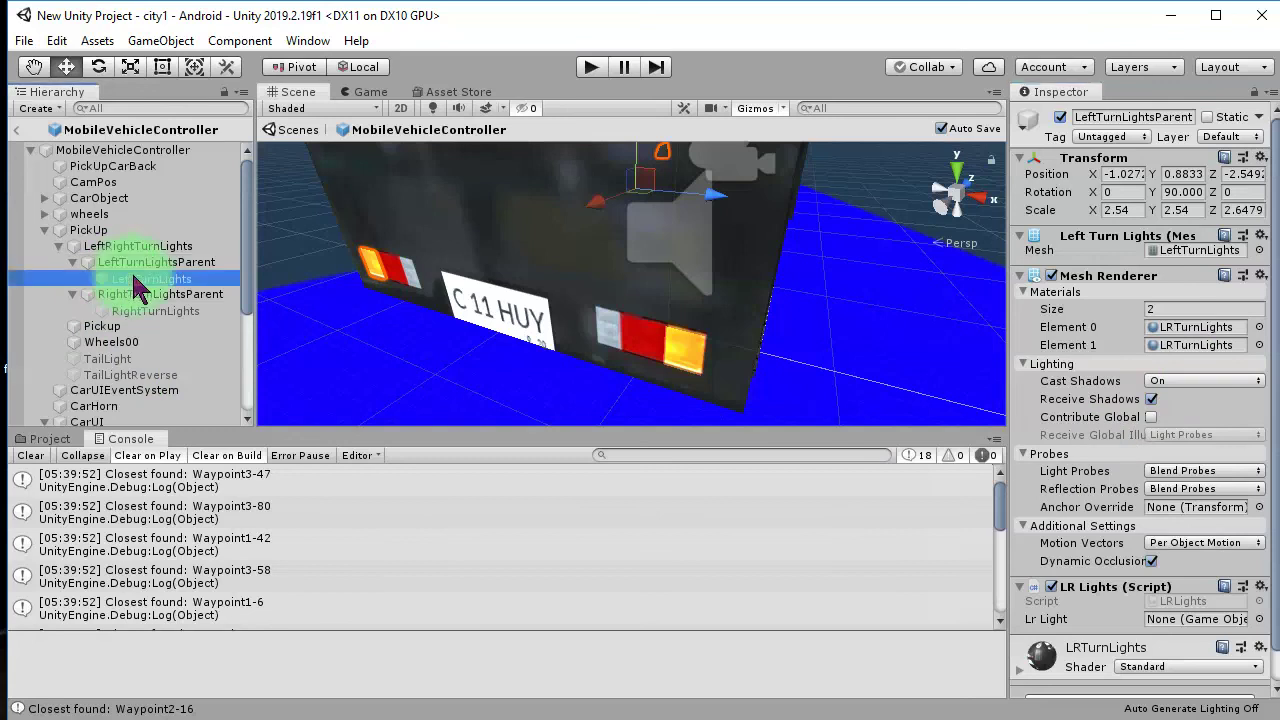
pyautogui.click(140, 262)
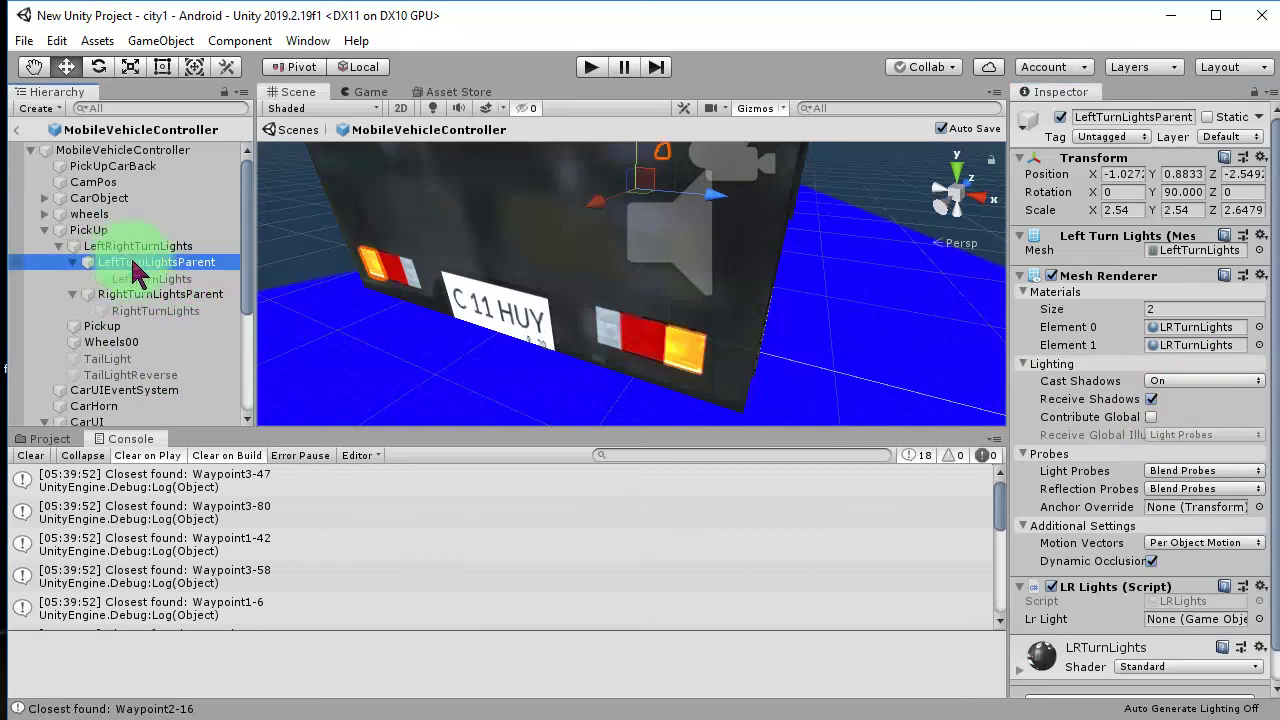
pyautogui.scroll(-1, 1100, 560)
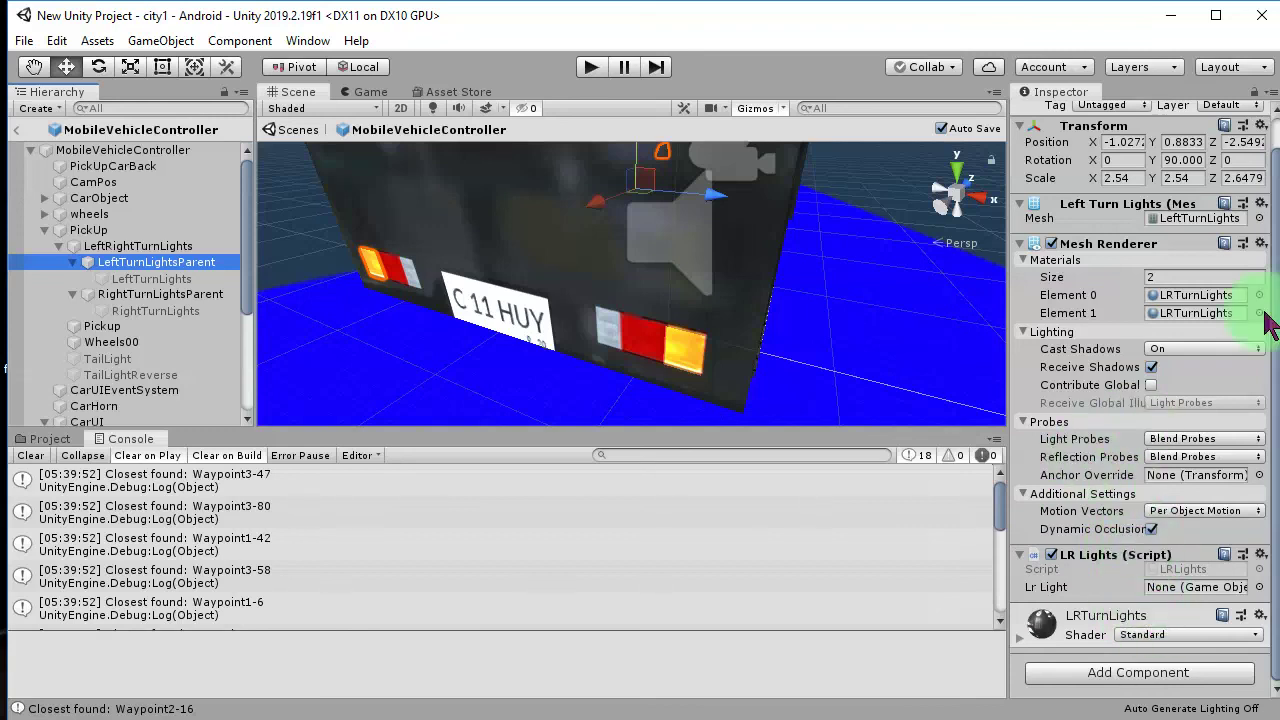
pyautogui.click(1263, 243)
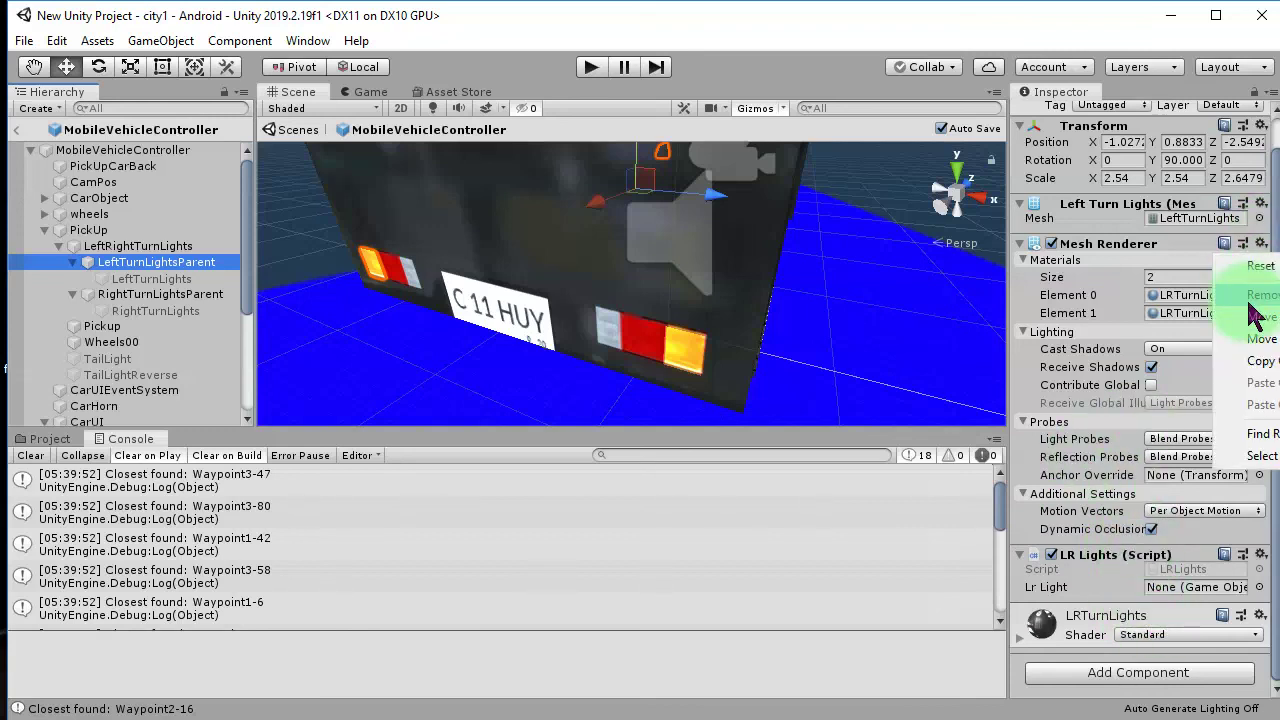
pyautogui.click(1250, 298)
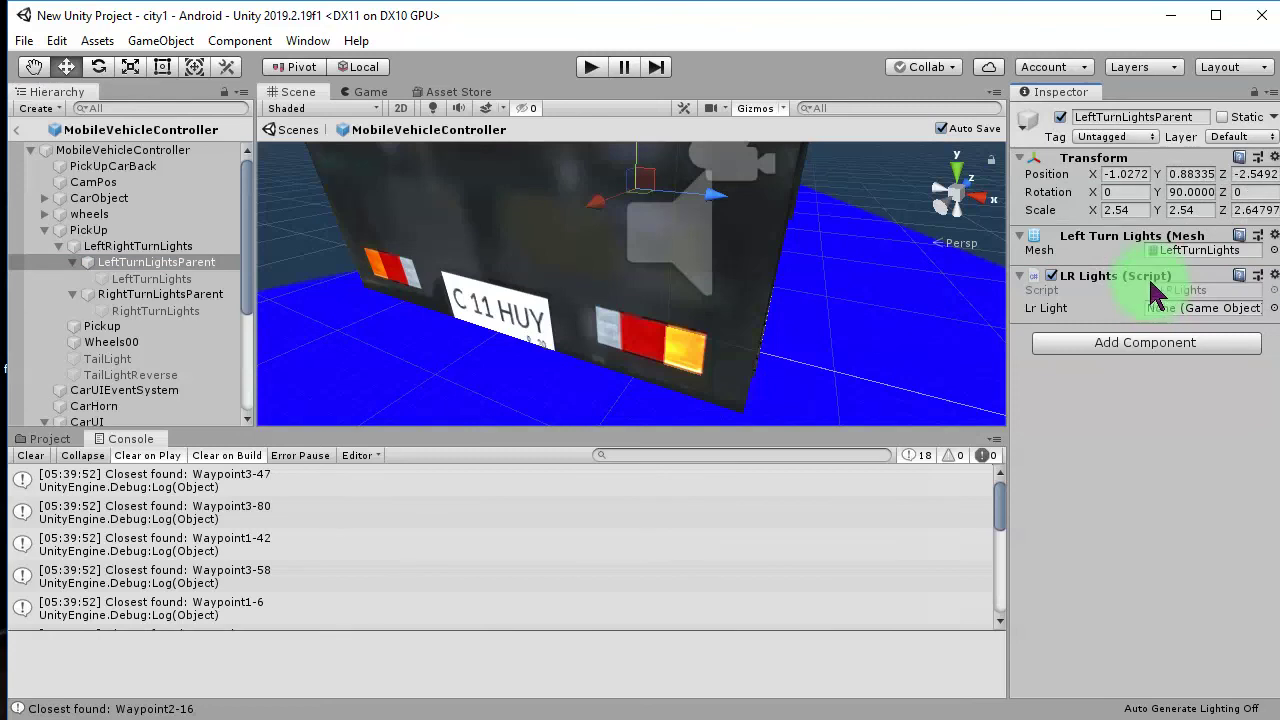
pyautogui.click(1272, 240)
pyautogui.click(1236, 300)
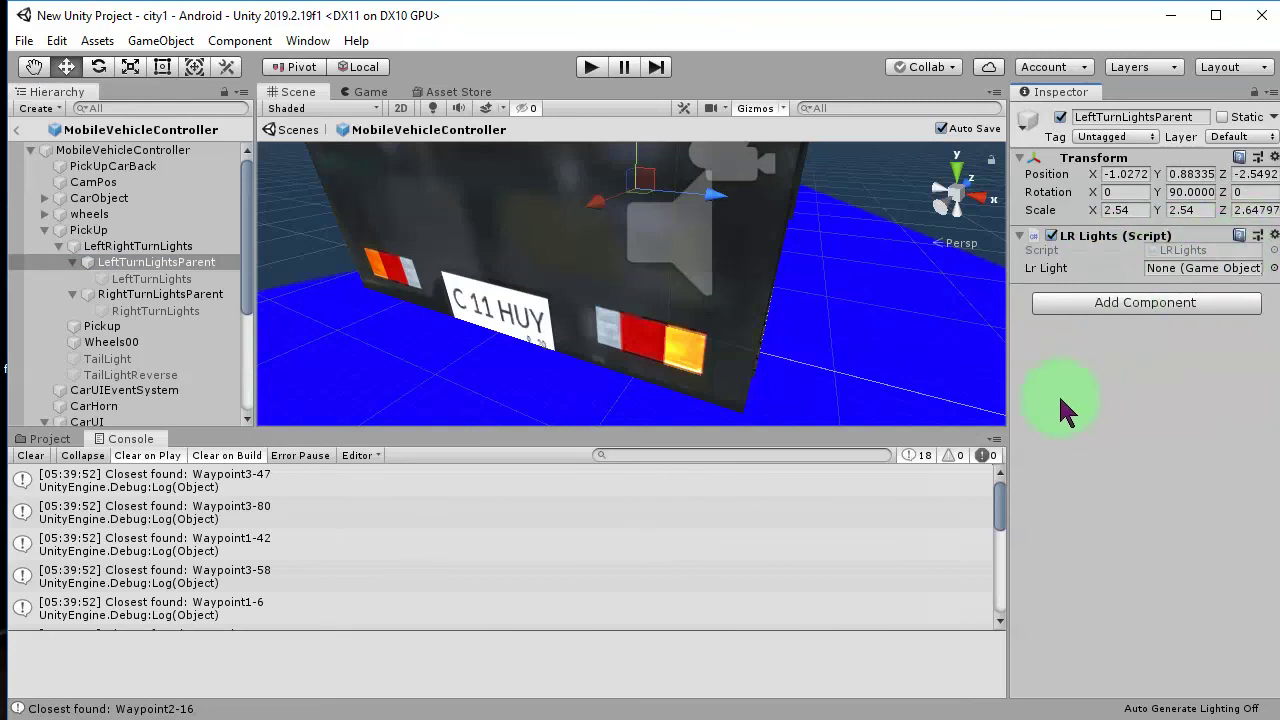
# - Remove the mesh filter and Mesh Renderer components from RightTurnLightsParent, keeping its LR Lights script
pyautogui.click(143, 296)
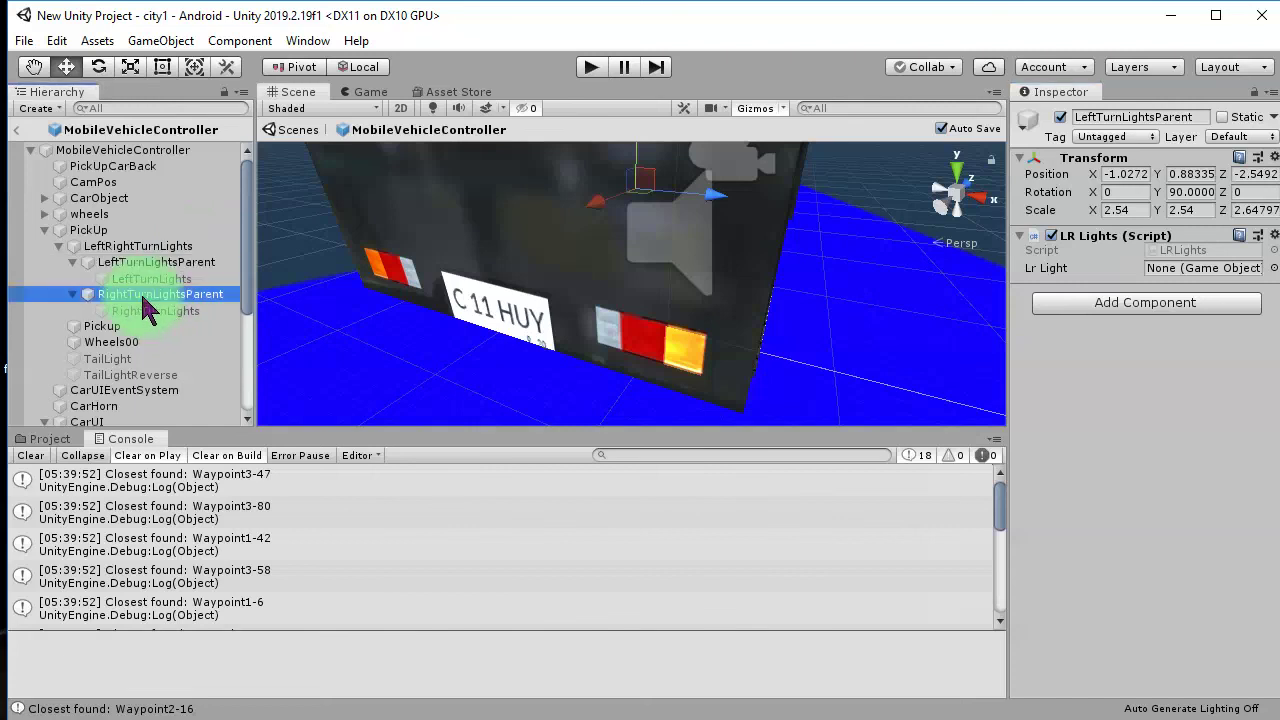
pyautogui.click(1261, 236)
pyautogui.click(1242, 288)
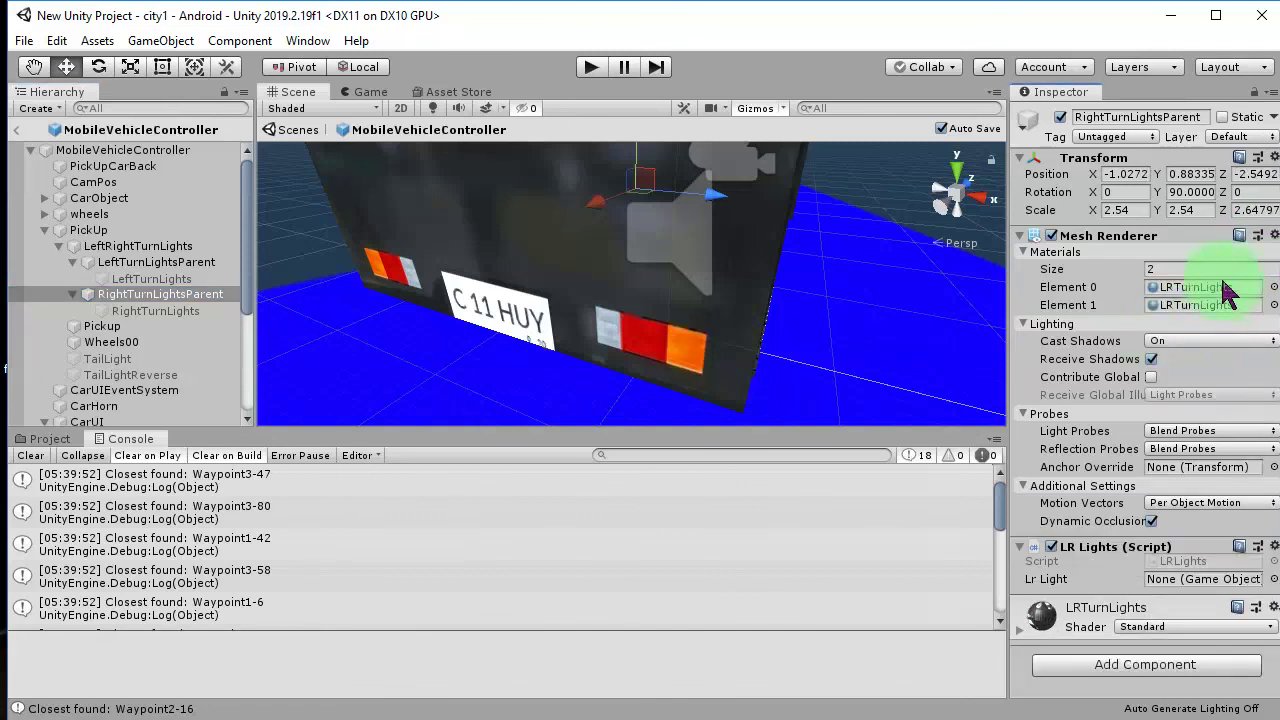
pyautogui.click(1275, 240)
pyautogui.click(1250, 290)
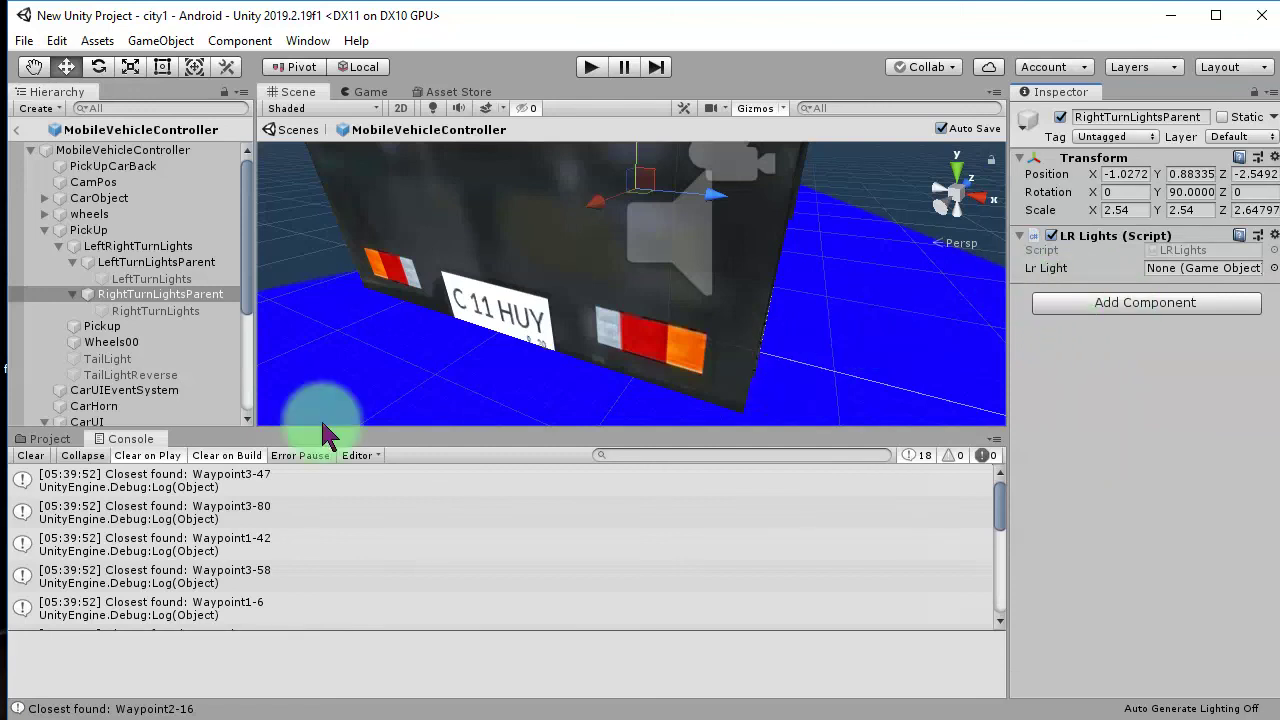
# - Assign the nested LeftTurnLights and RightTurnLights objects as Lr Light in the LR Lights script of their respective parents
pyautogui.click(163, 264)
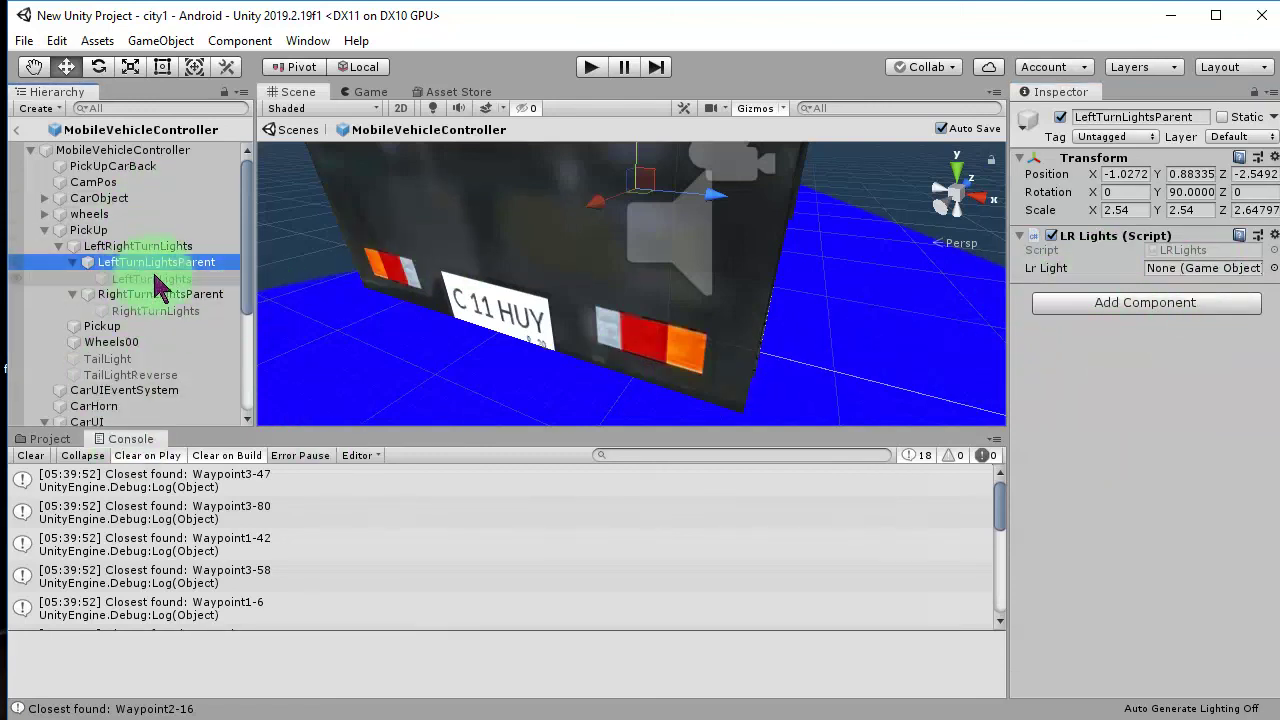
pyautogui.moveTo(140, 280); pyautogui.dragTo(1213, 275)
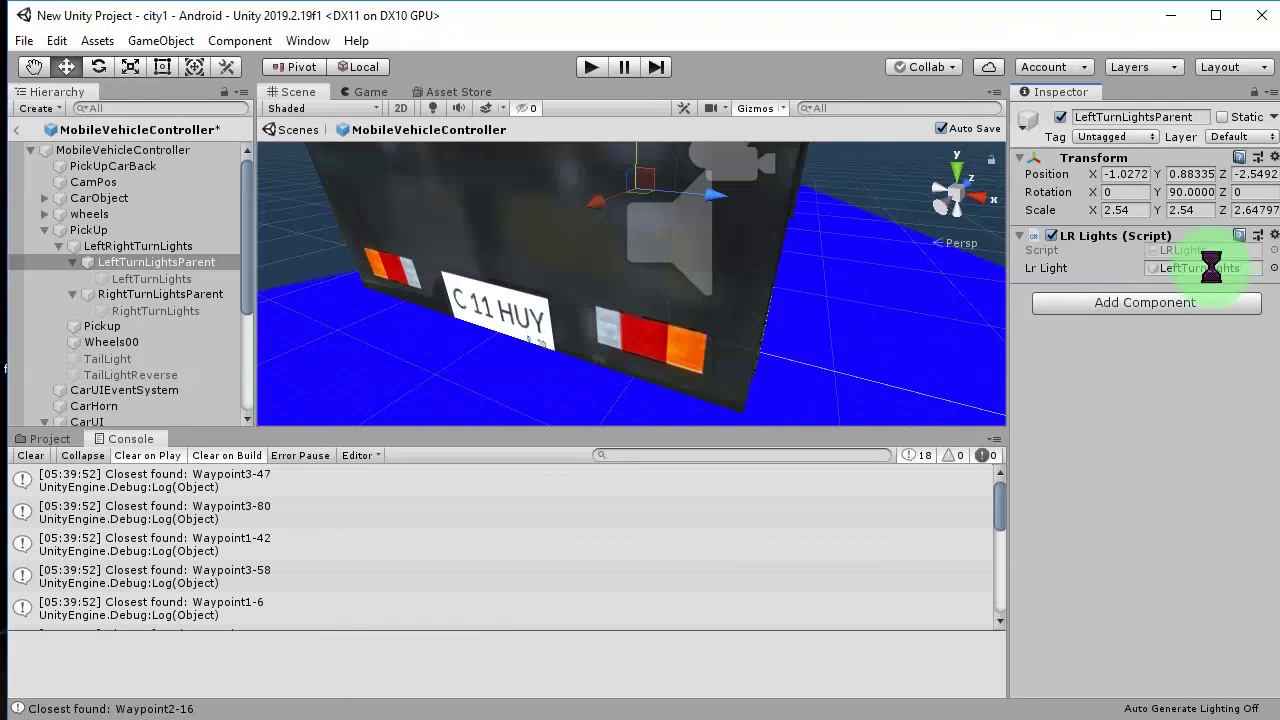
pyautogui.click(146, 294)
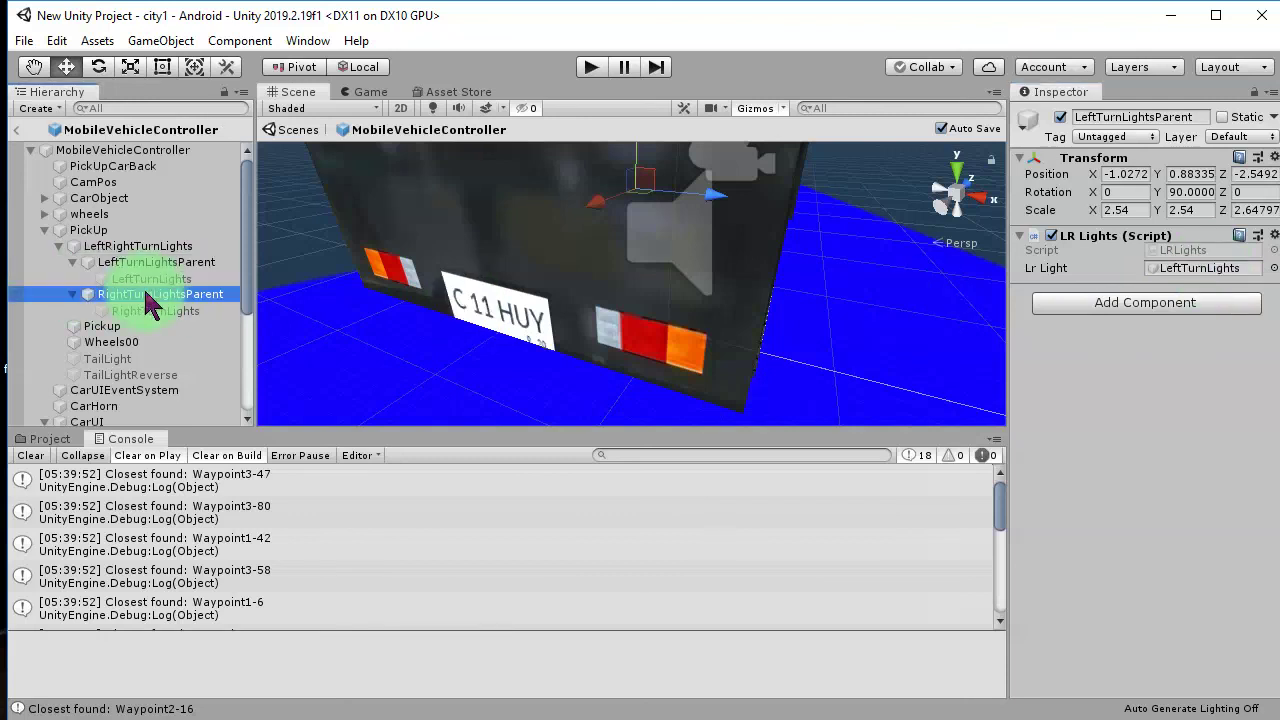
pyautogui.moveTo(171, 309); pyautogui.dragTo(1203, 285)
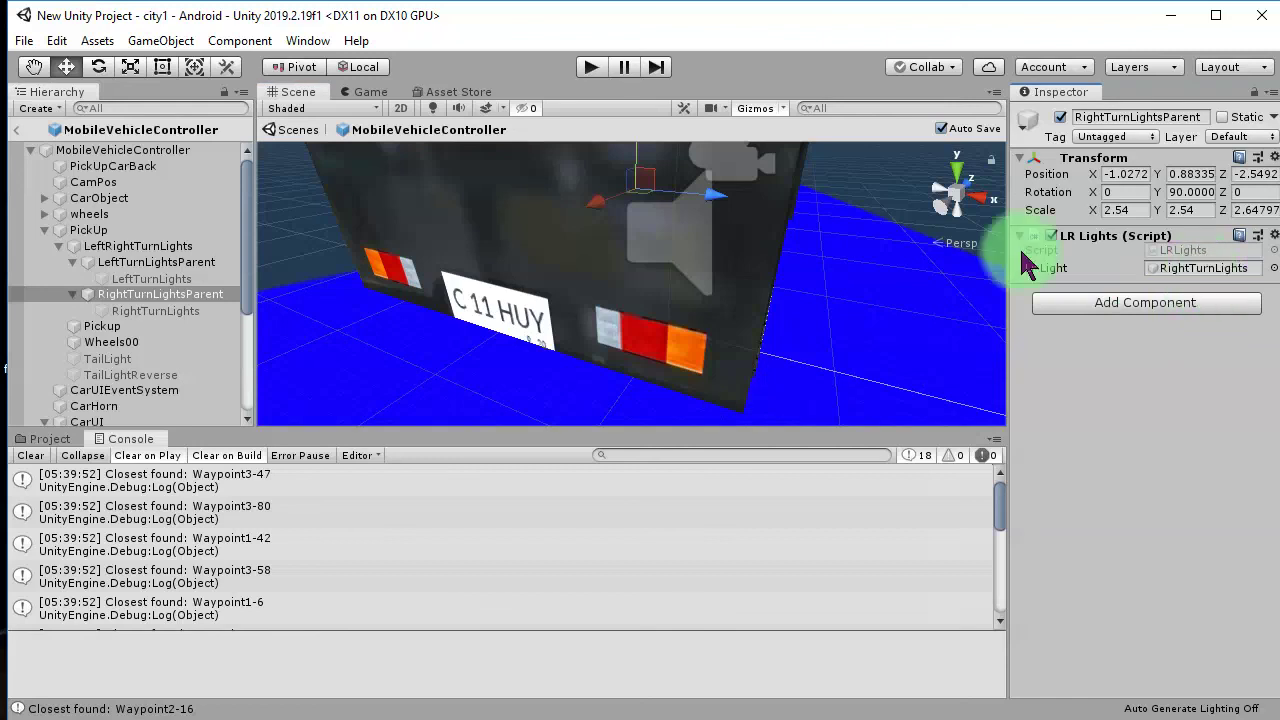
# - Remove the LR Lights script from the nested LeftTurnLights and RightTurnLights objects
pyautogui.click(150, 279)
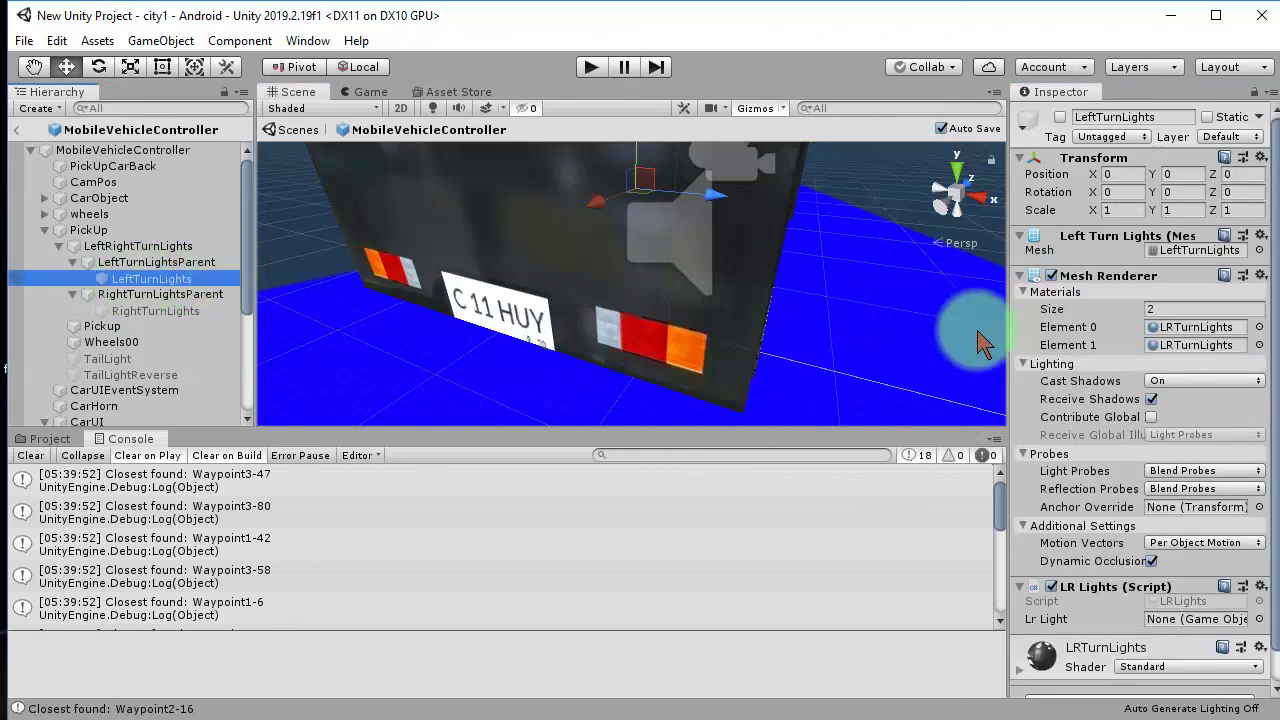
pyautogui.scroll(-1, 1060, 550)
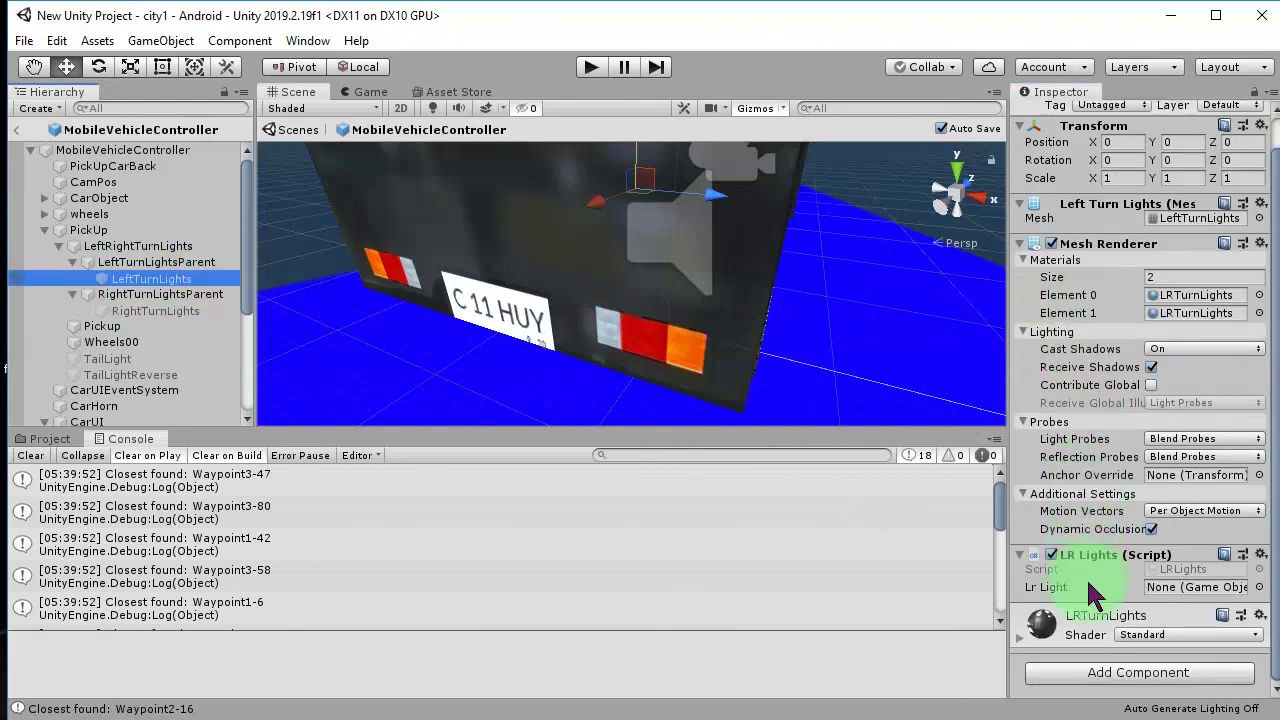
pyautogui.click(1262, 555)
pyautogui.click(1252, 608)
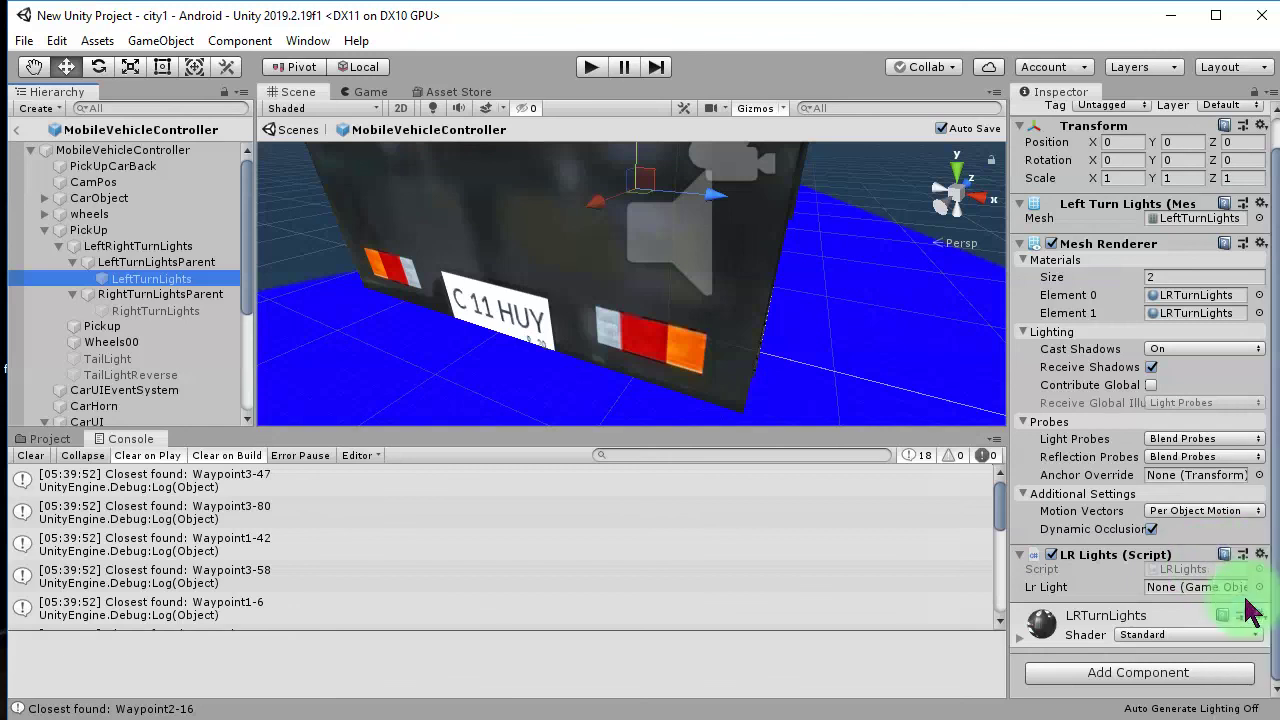
pyautogui.click(155, 311)
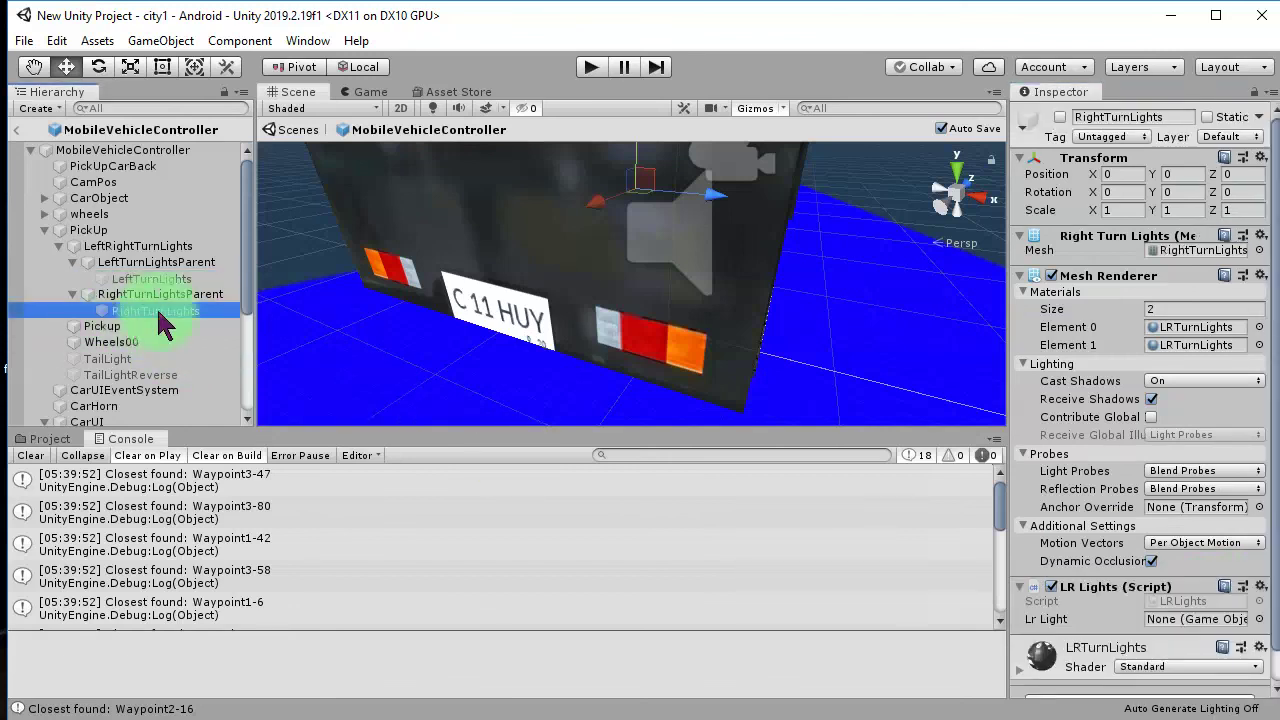
pyautogui.click(1262, 588)
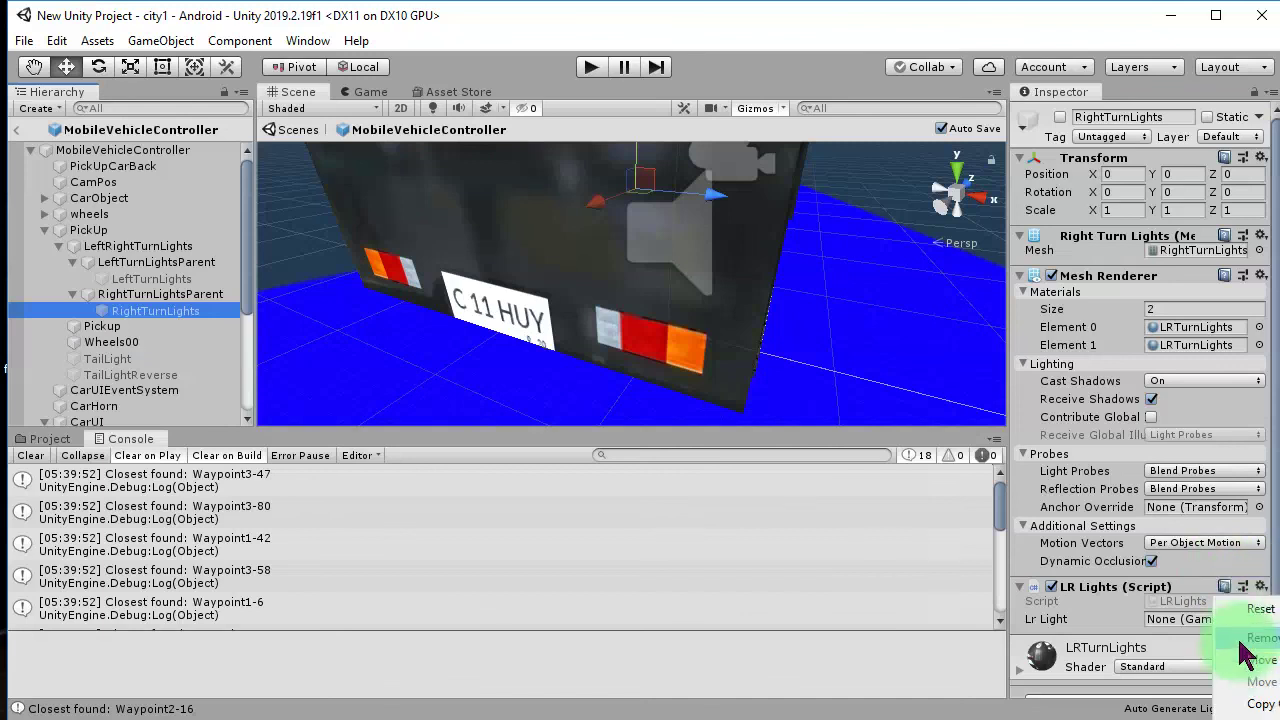
pyautogui.click(1250, 638)
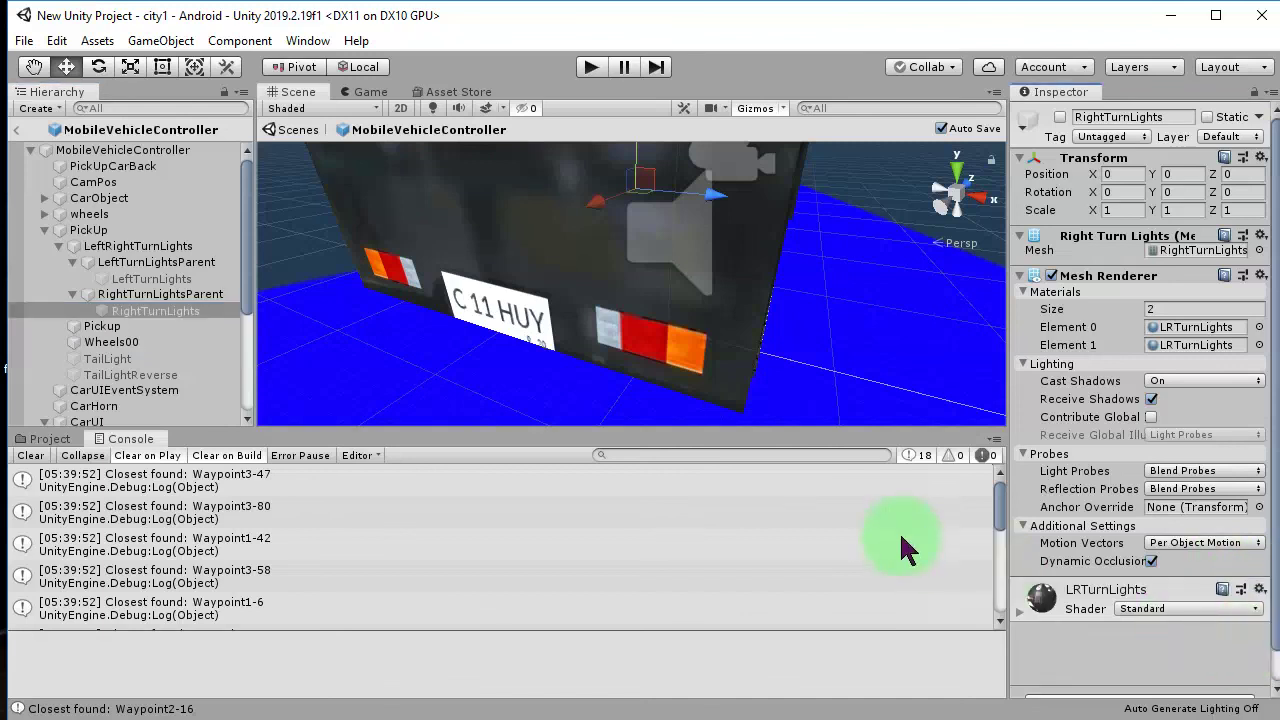
# - Run the game and cycle through the camera views to check the pickup's turn lights
pyautogui.click(597, 68)
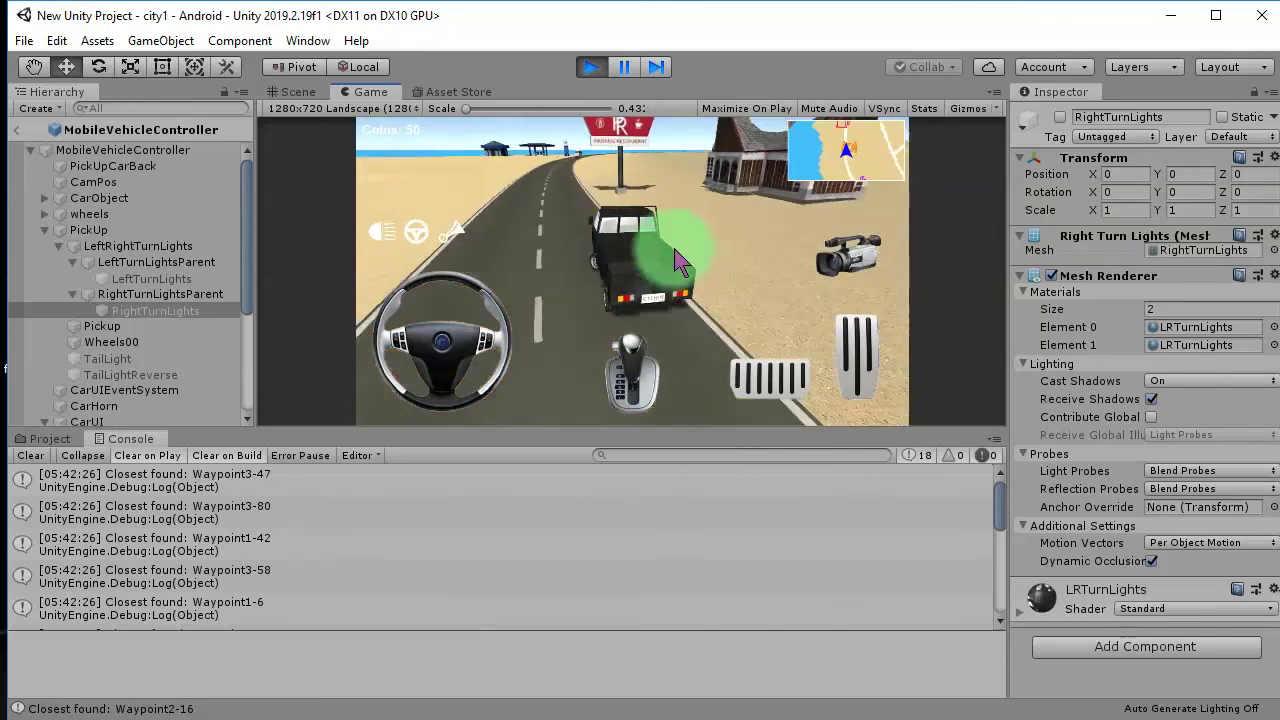
pyautogui.click(860, 266)
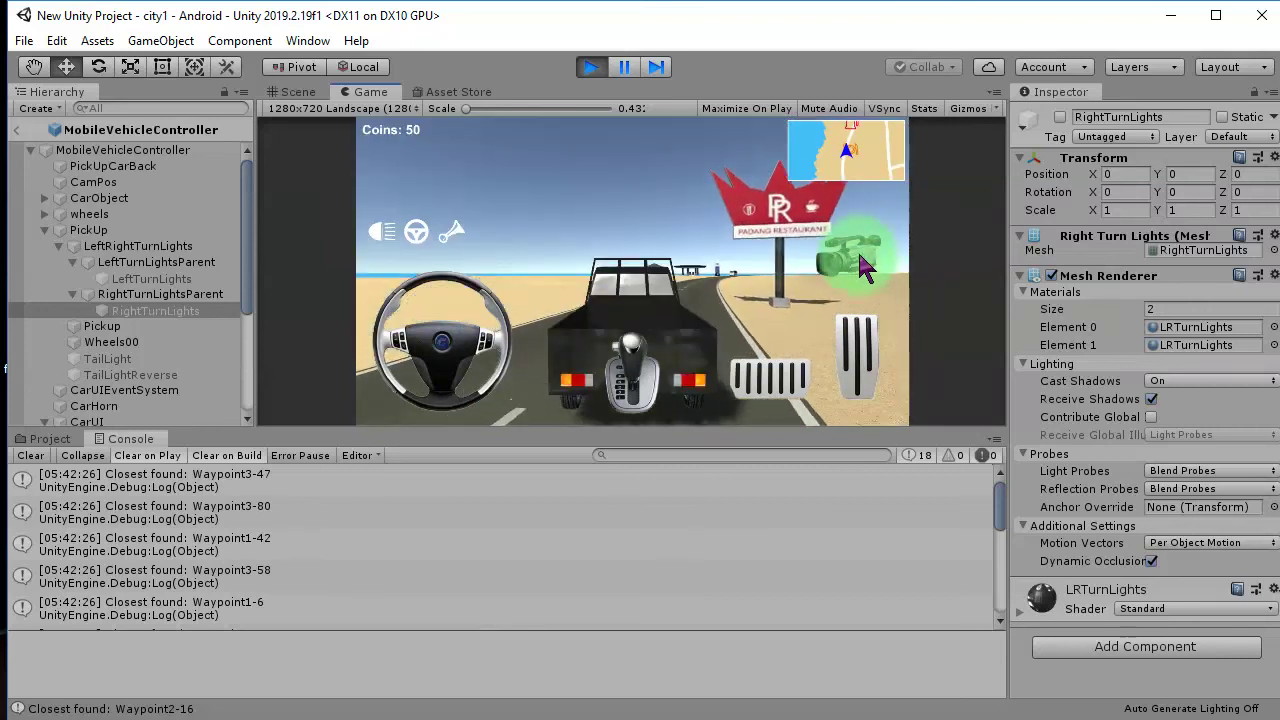
pyautogui.click(860, 266)
pyautogui.click(860, 266)
pyautogui.click(860, 266)
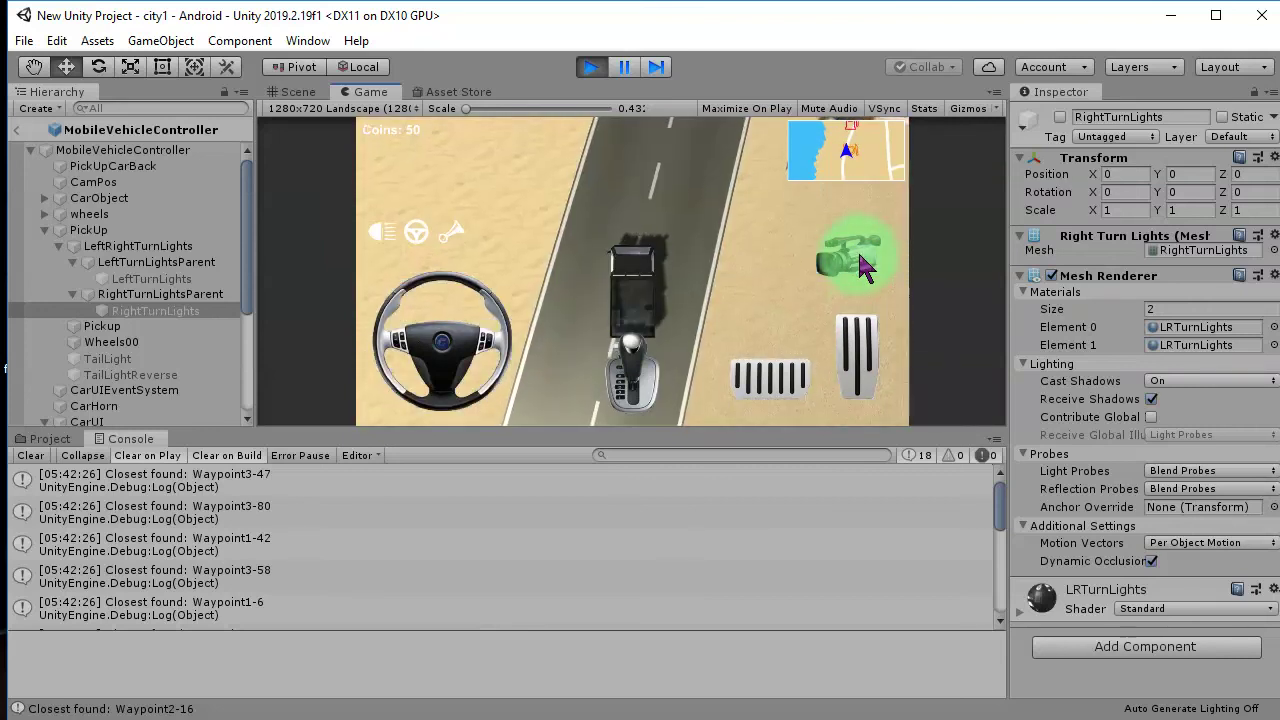
pyautogui.click(862, 266)
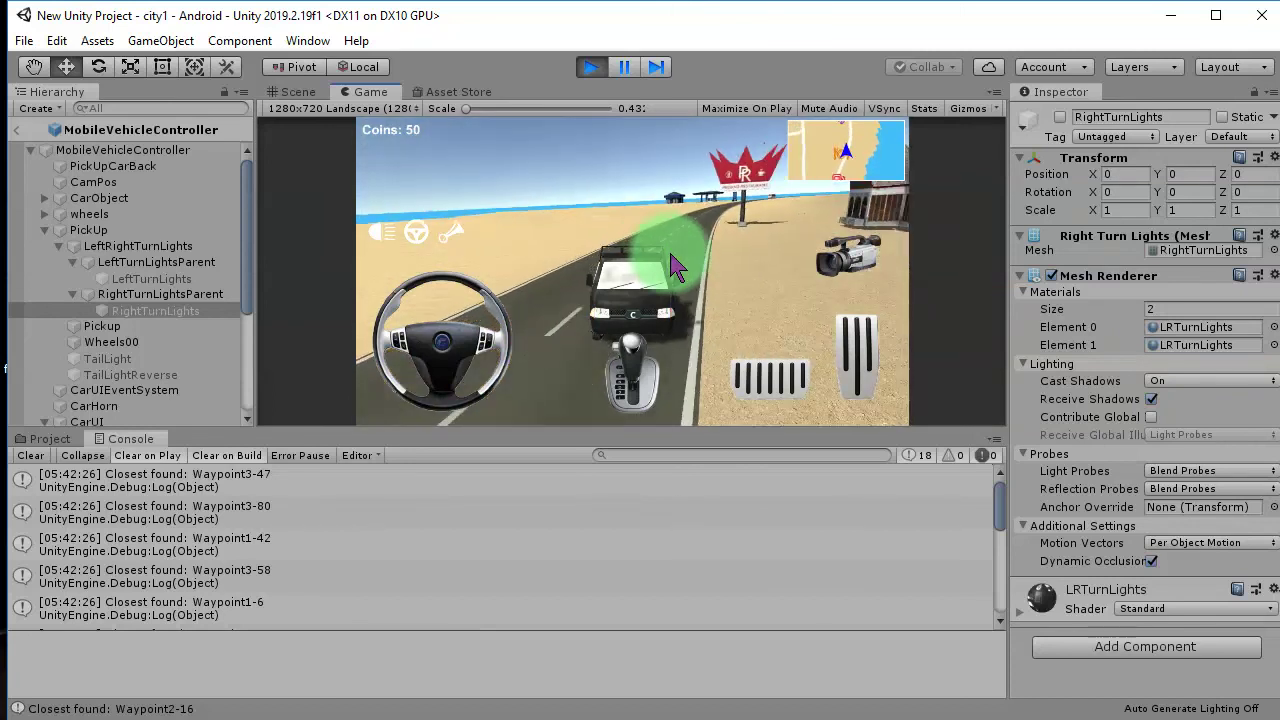
pyautogui.click(864, 265)
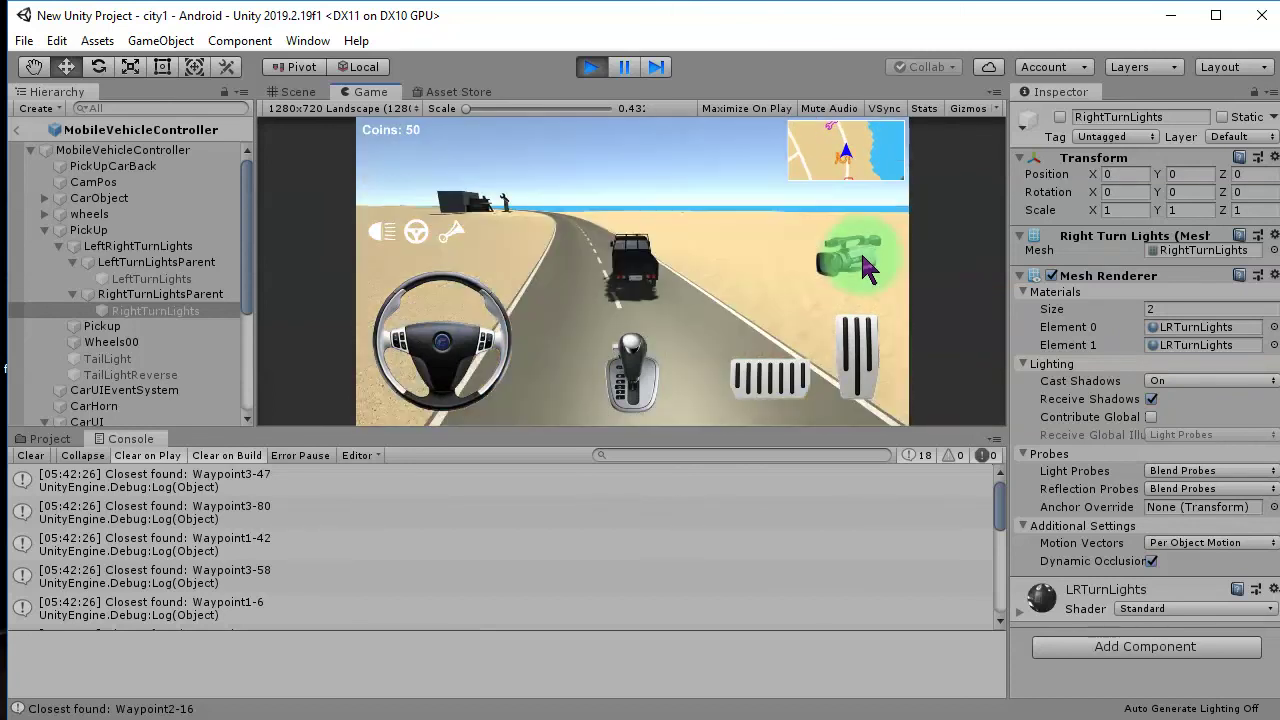